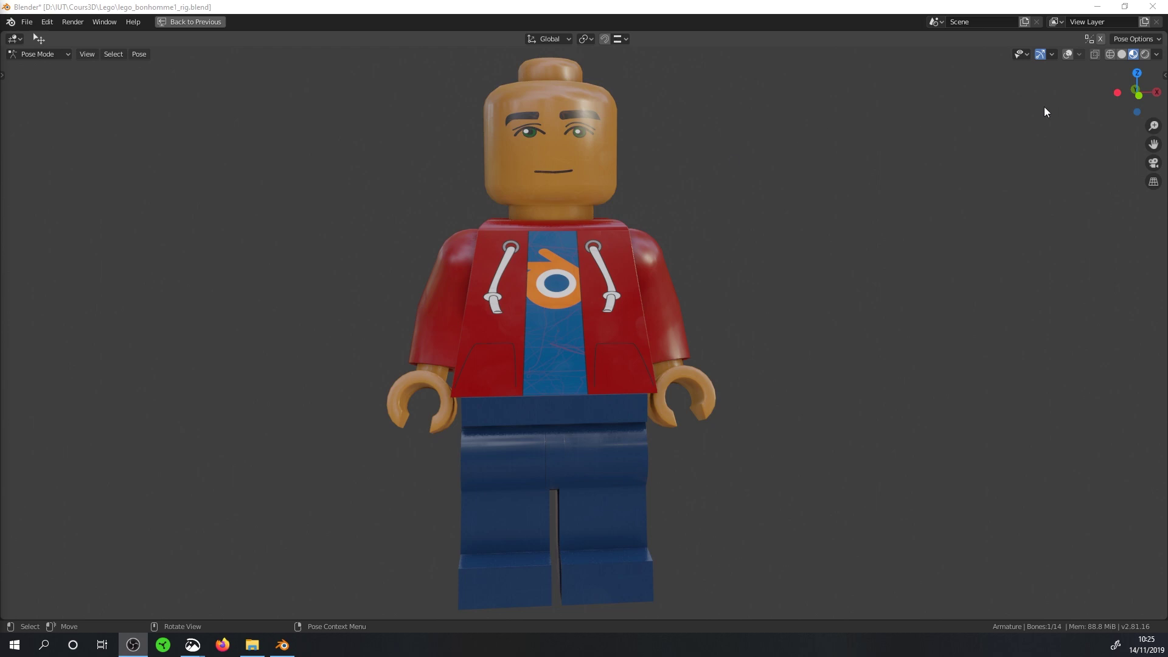
- Show the viewport overlays and move the head control CtrlTete down and forward by about X -0.343, Y -0.459, Z -0.67 m
click(1067, 55)
middle_drag(632, 388, 582, 404)
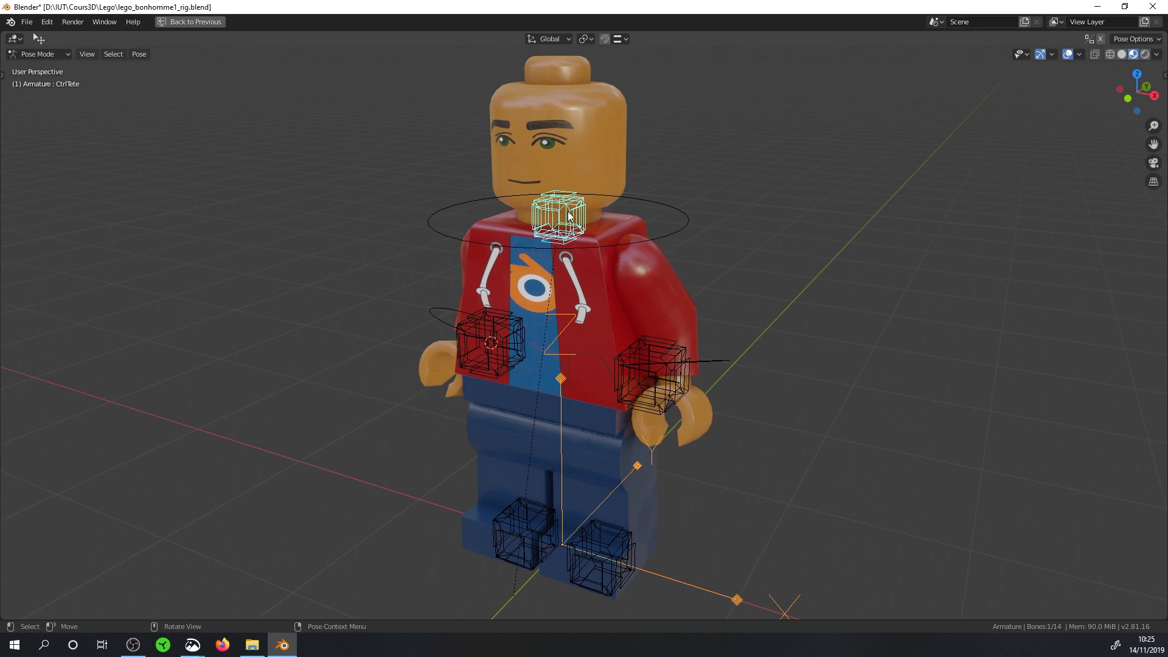
key(g)
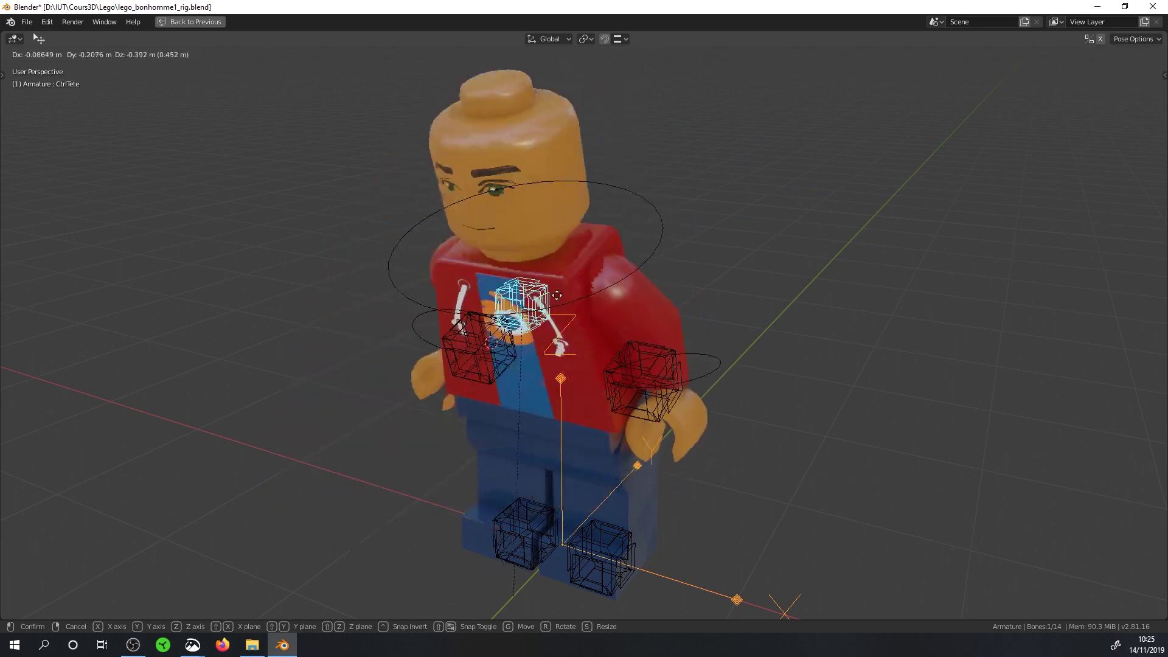
key(Return)
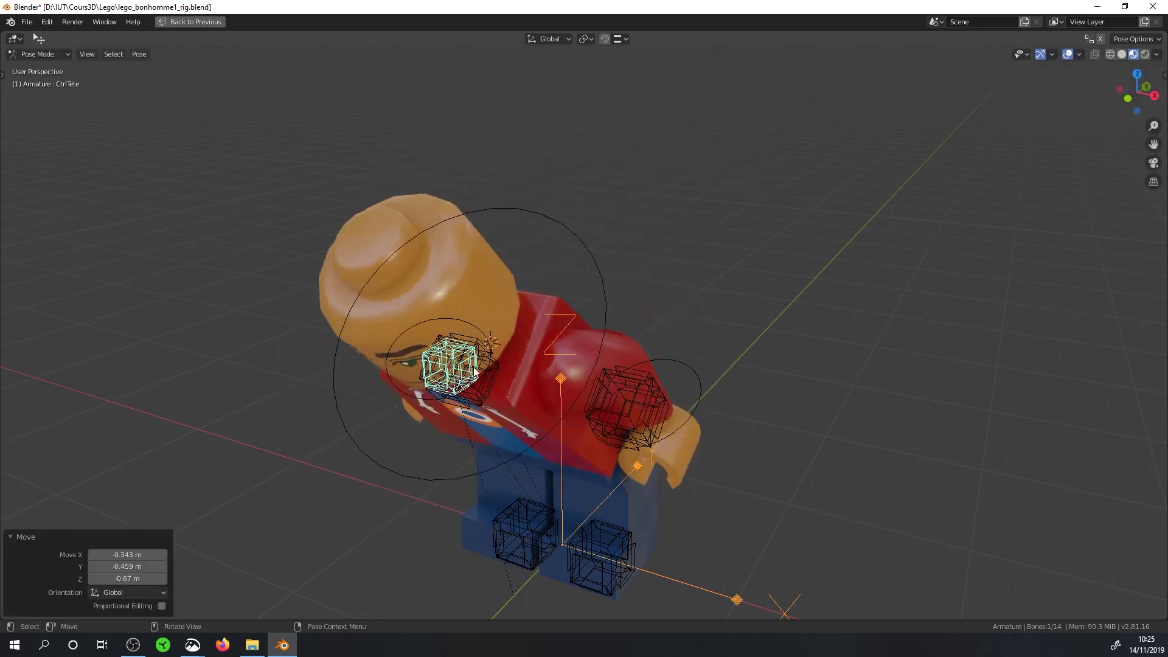
- Move the left arm control CtrlBras.L by about X -0.792, Y -0.798, Z 0.042 m to raise the arm forward
middle_drag(536, 474, 665, 404)
click(606, 391)
key(g)
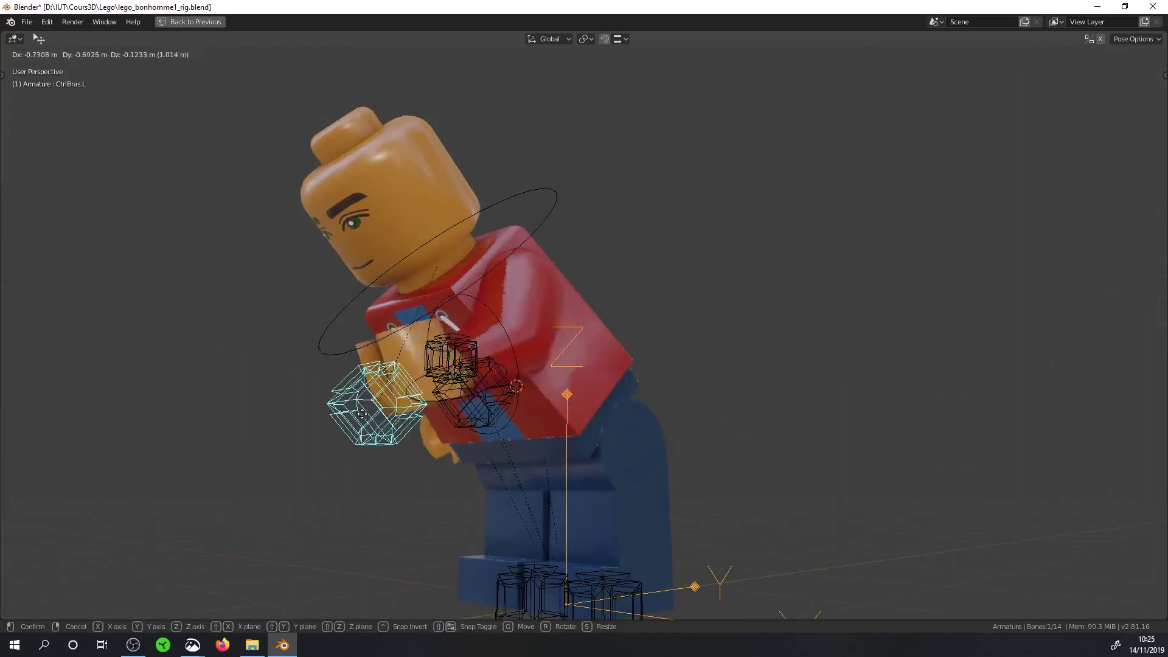
key(Return)
middle_drag(353, 384, 455, 351)
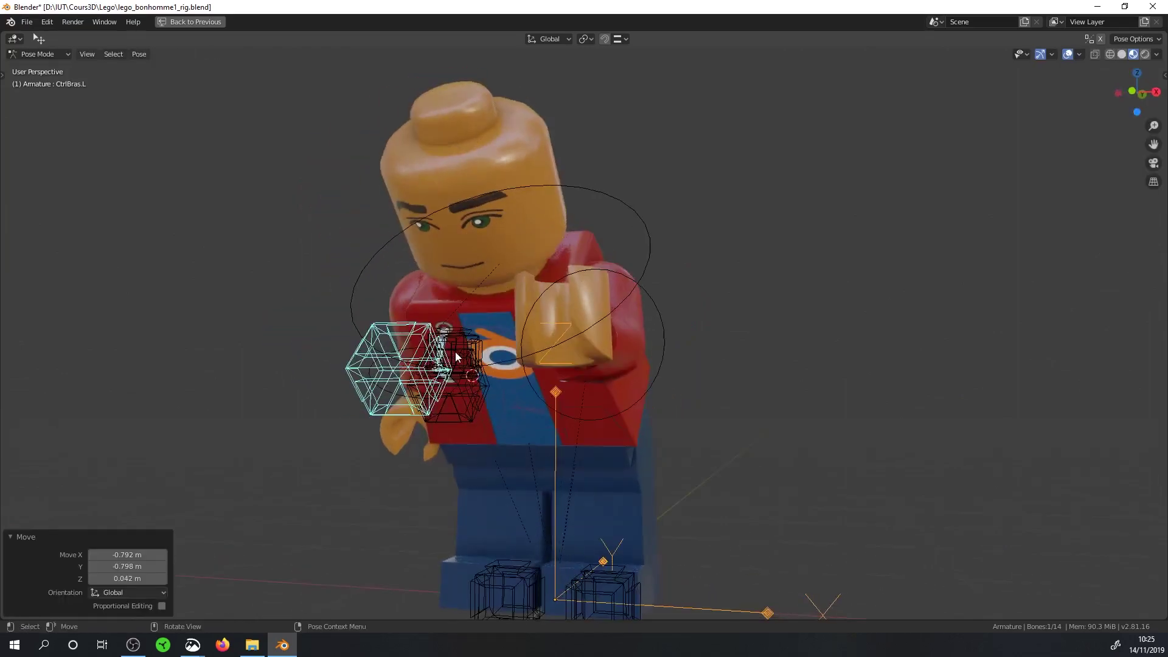
- Rotate the left hand bone Main.L, and turn the head bone Tete with the rotation gizmo
click(665, 347)
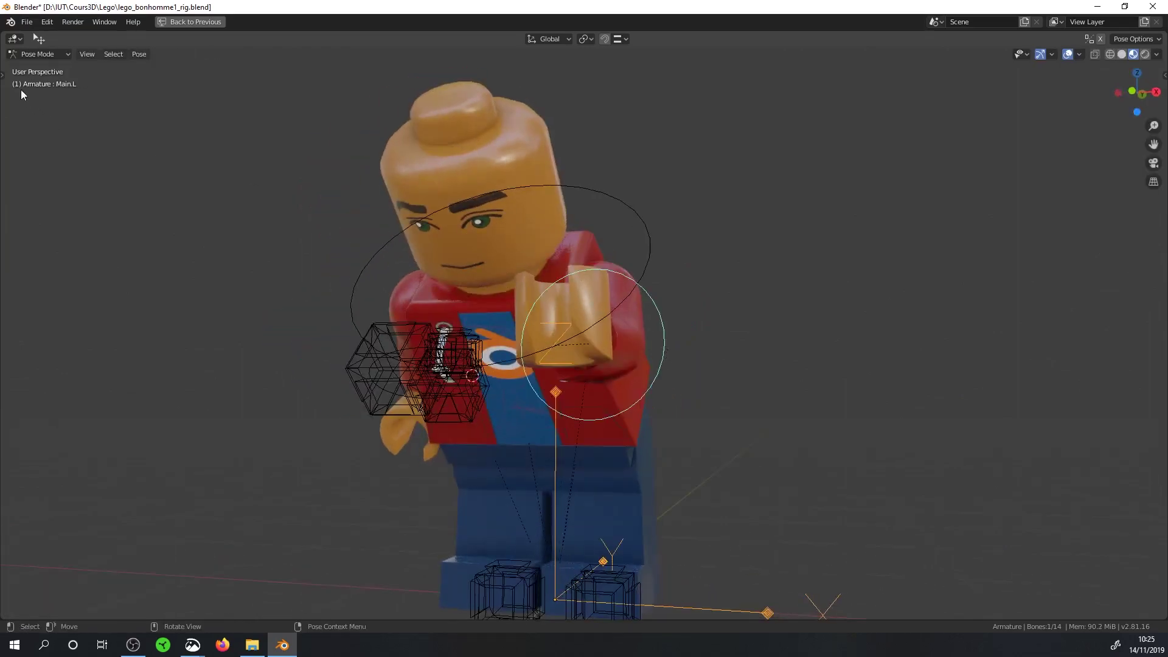
drag(5, 75, 45, 154)
click(17, 144)
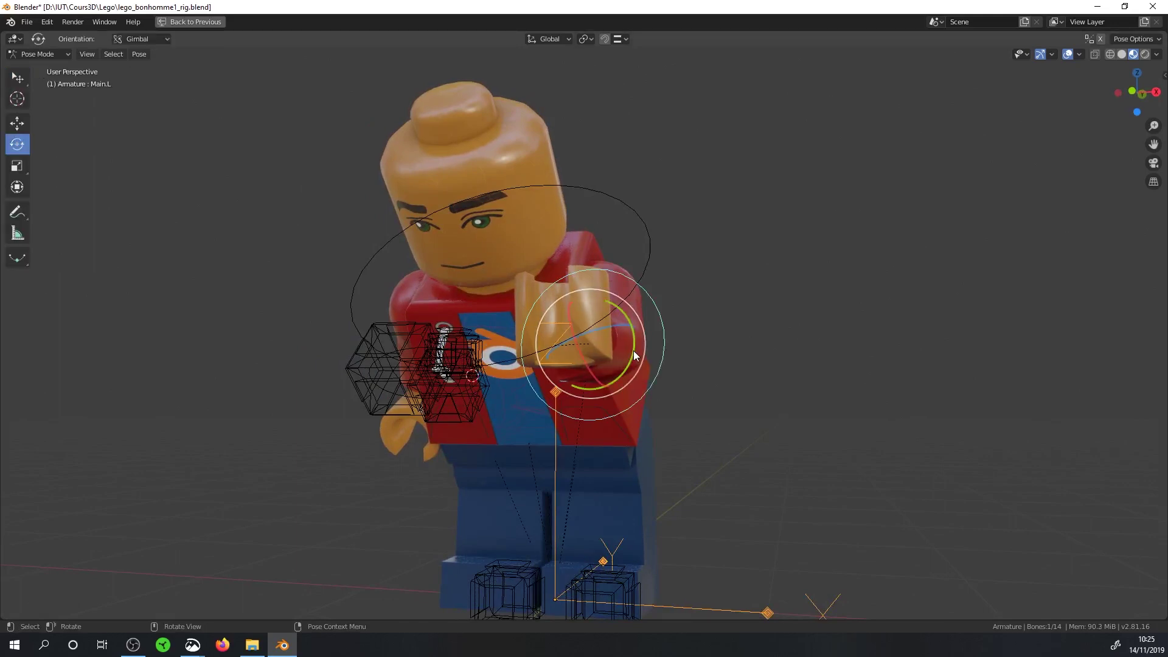
drag(633, 350, 603, 386)
click(648, 259)
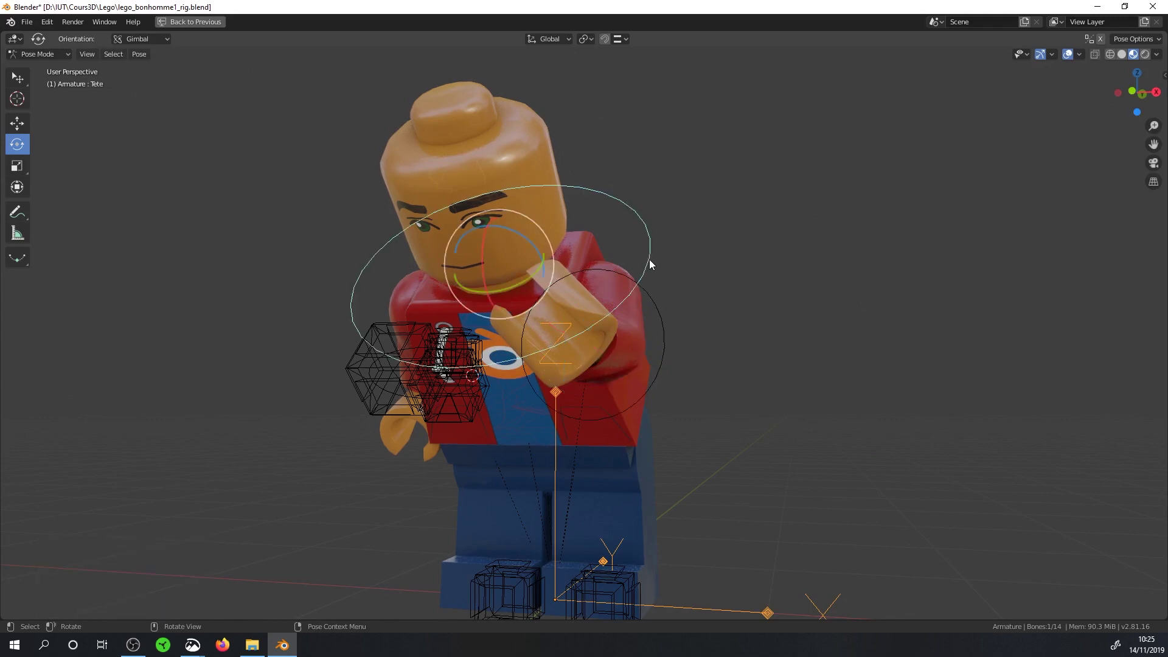
drag(520, 284, 458, 399)
- Raise the right arm forward by moving its control CtrlBras.R in two passes, placing it over the right hand
click(391, 397)
middle_drag(390, 396, 536, 410)
click(545, 418)
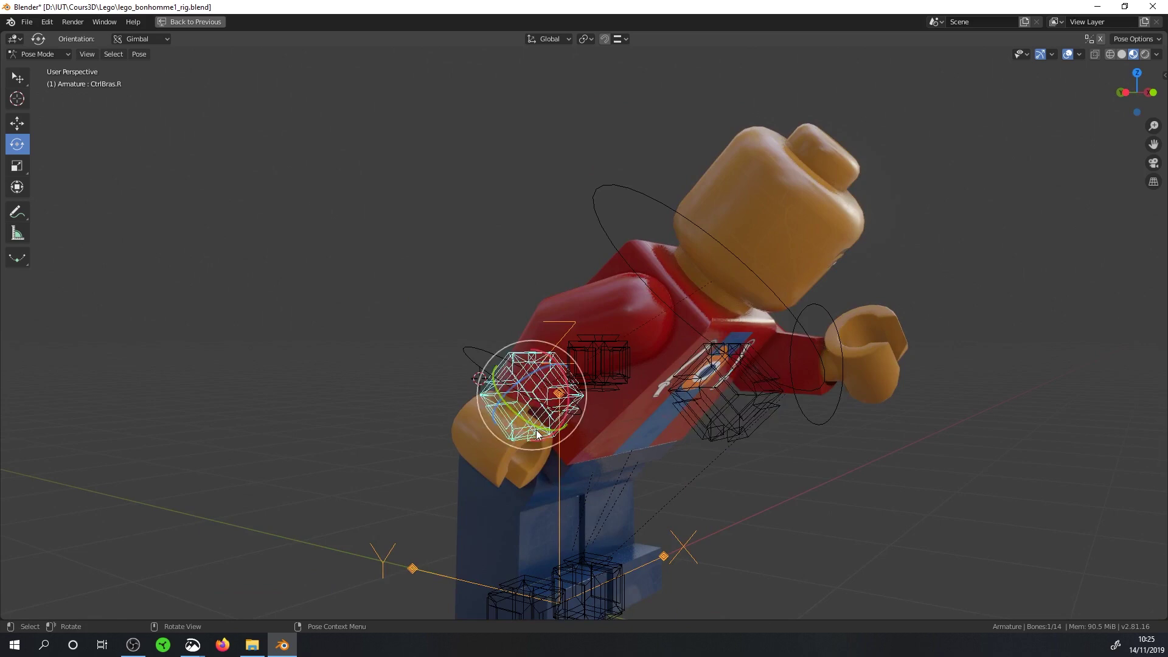
key(g)
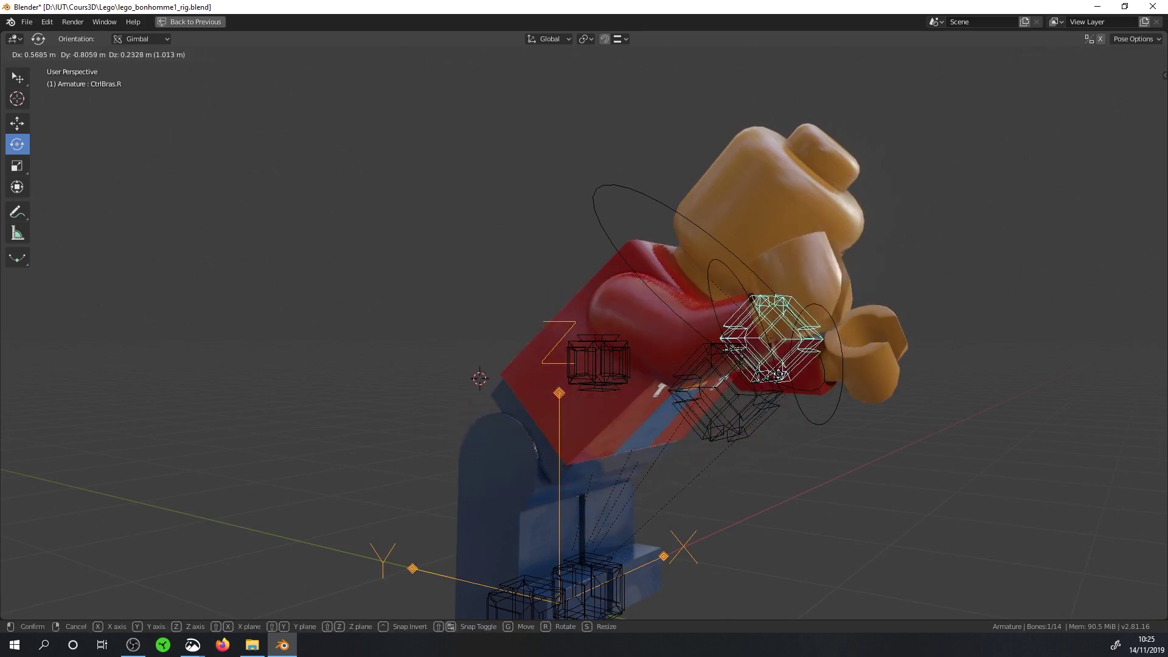
click(782, 350)
middle_drag(782, 350, 546, 435)
click(391, 365)
key(g)
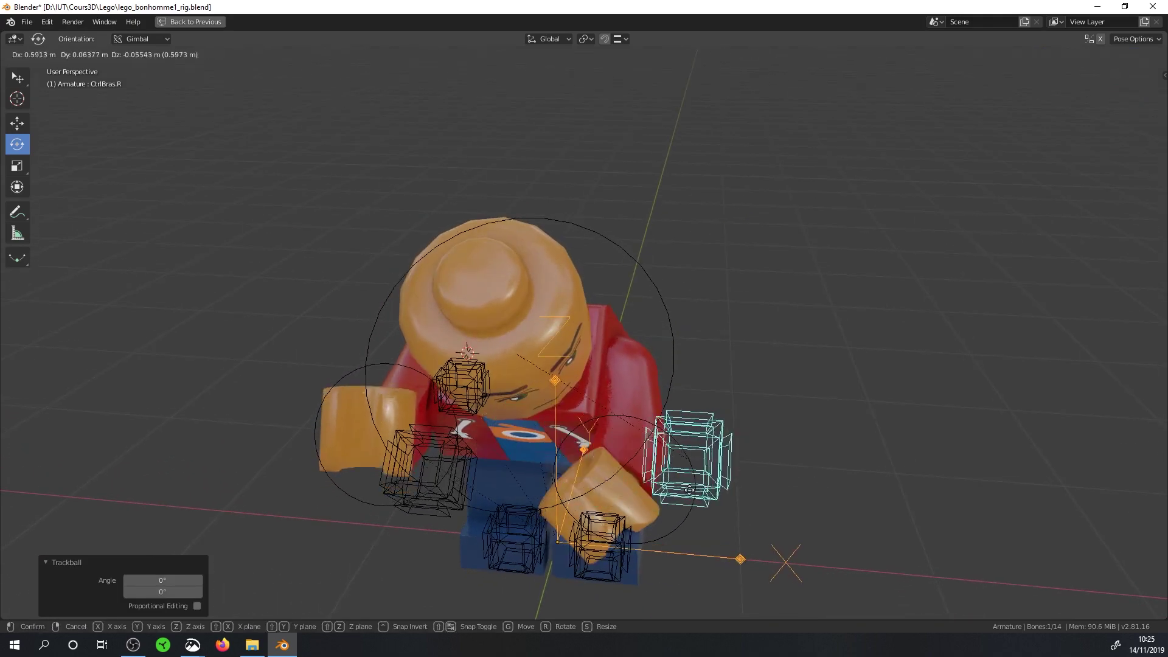
click(387, 456)
- Move the left arm control CtrlBras.L out to the figure's left side by about X 1.18, Y 0.32, Z 0.34 m
click(444, 502)
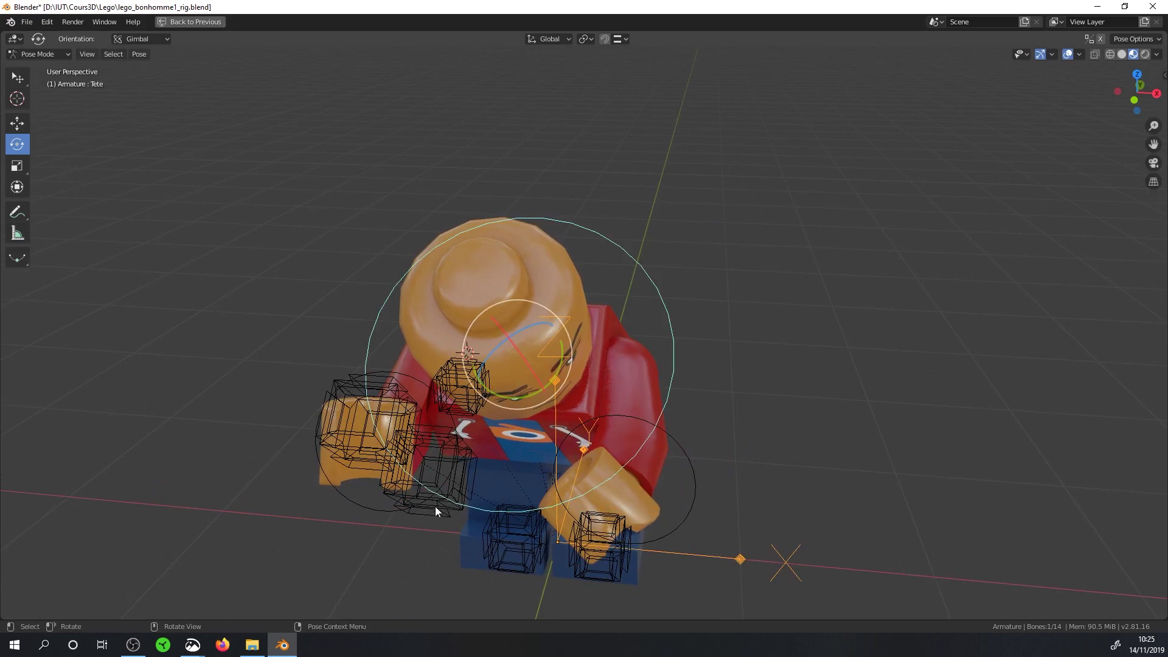
click(435, 510)
key(g)
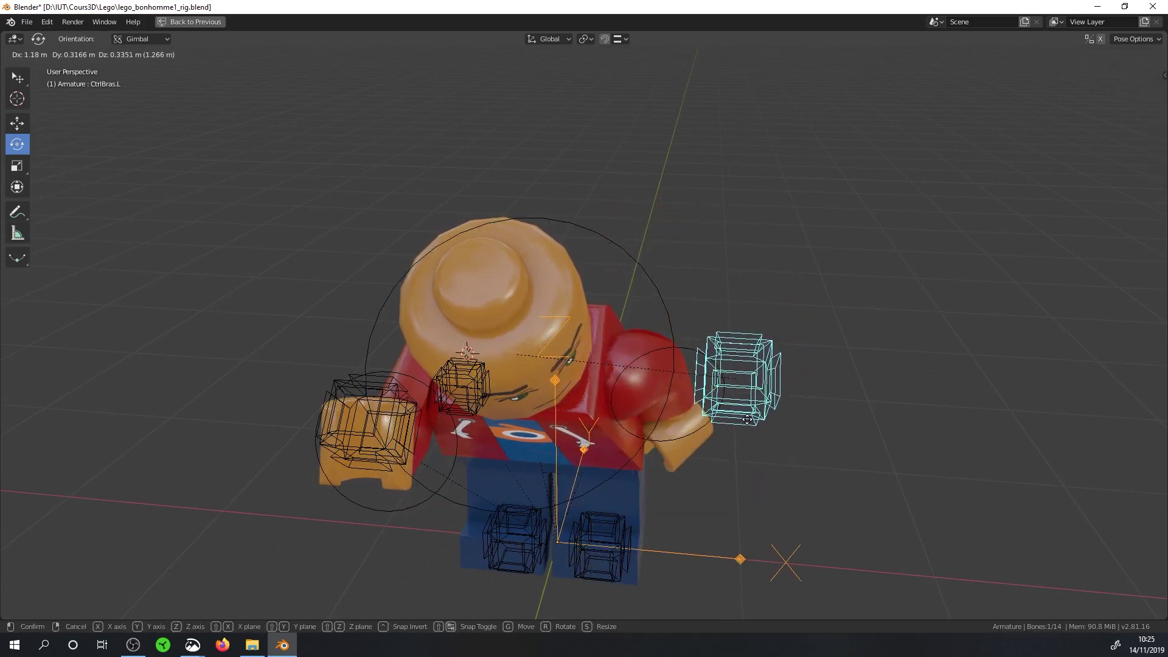
click(747, 419)
- Swing the right leg backward by moving the foot control CtrlPied.R about X 0.842, Y 0.582, Z 0.84 m
middle_drag(747, 419, 598, 560)
click(522, 599)
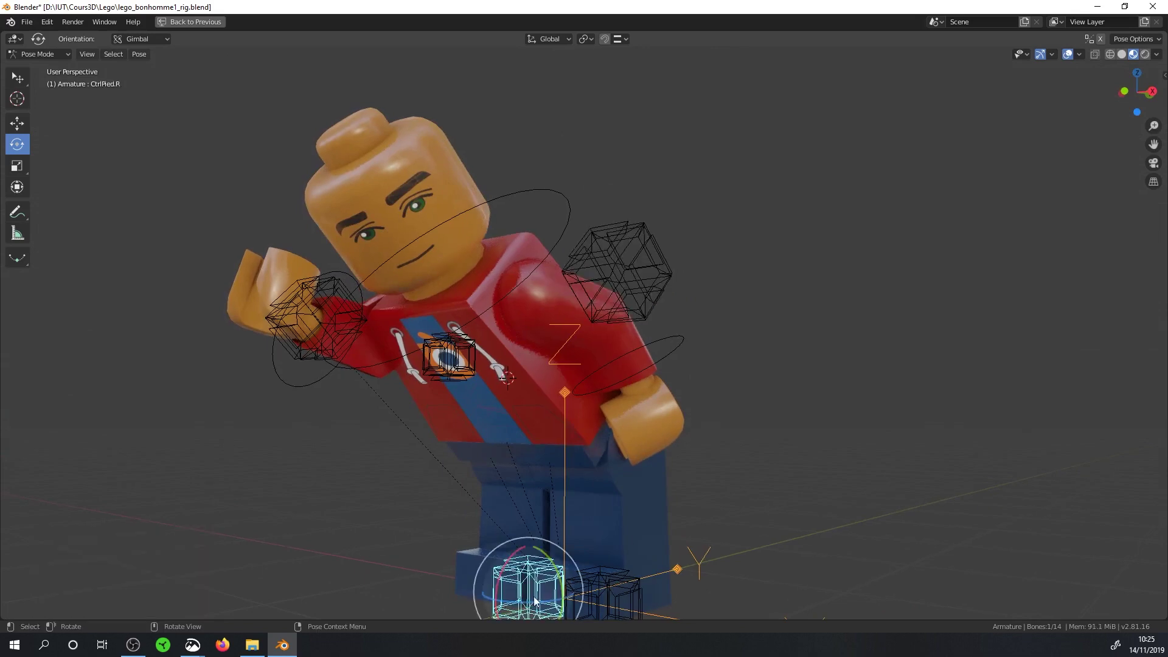
key(g)
click(749, 420)
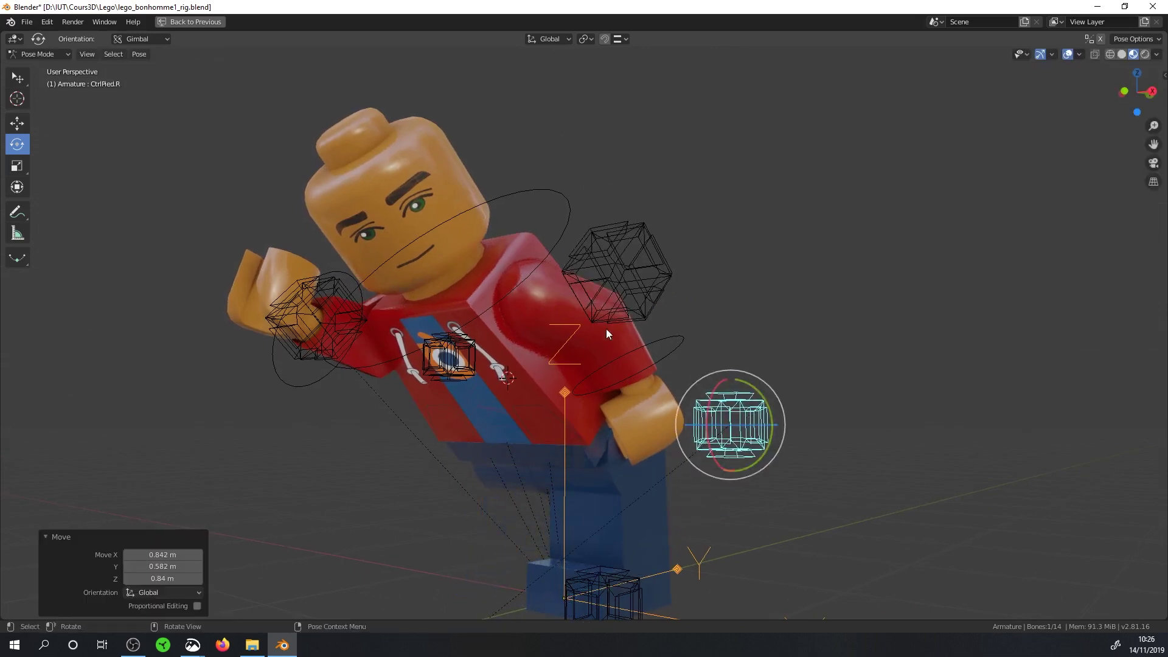
- Lower the head control CtrlTete to bend the torso, and raise it again by about X 0.113, Y 0.053, Z 0.296 m
click(451, 377)
key(g)
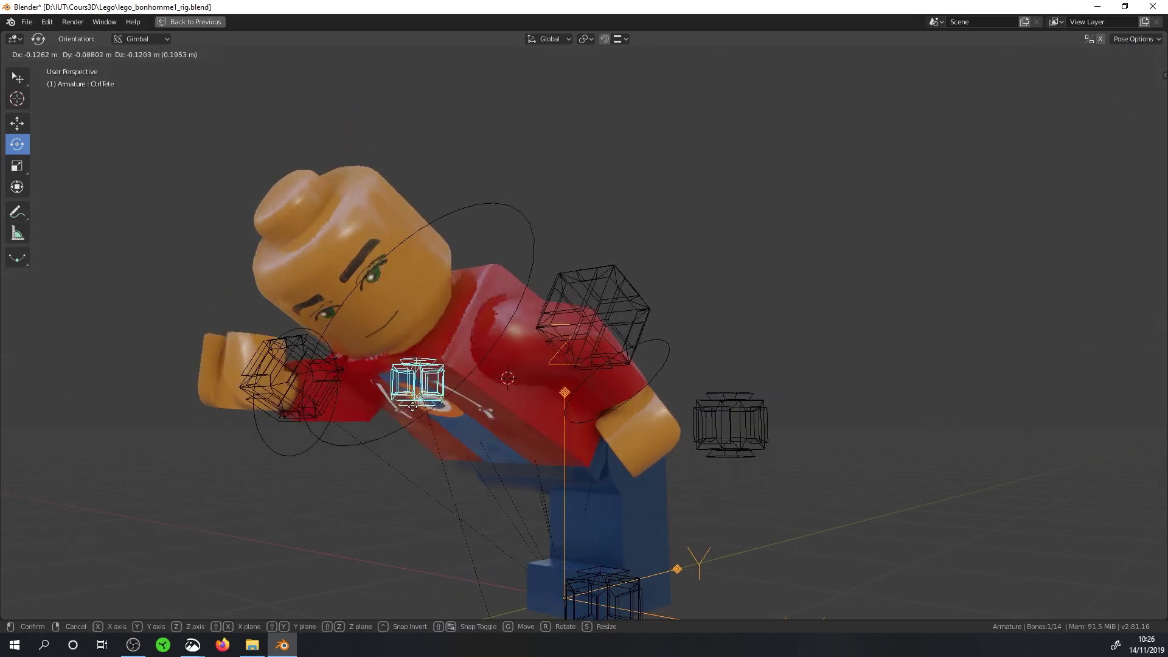
click(437, 422)
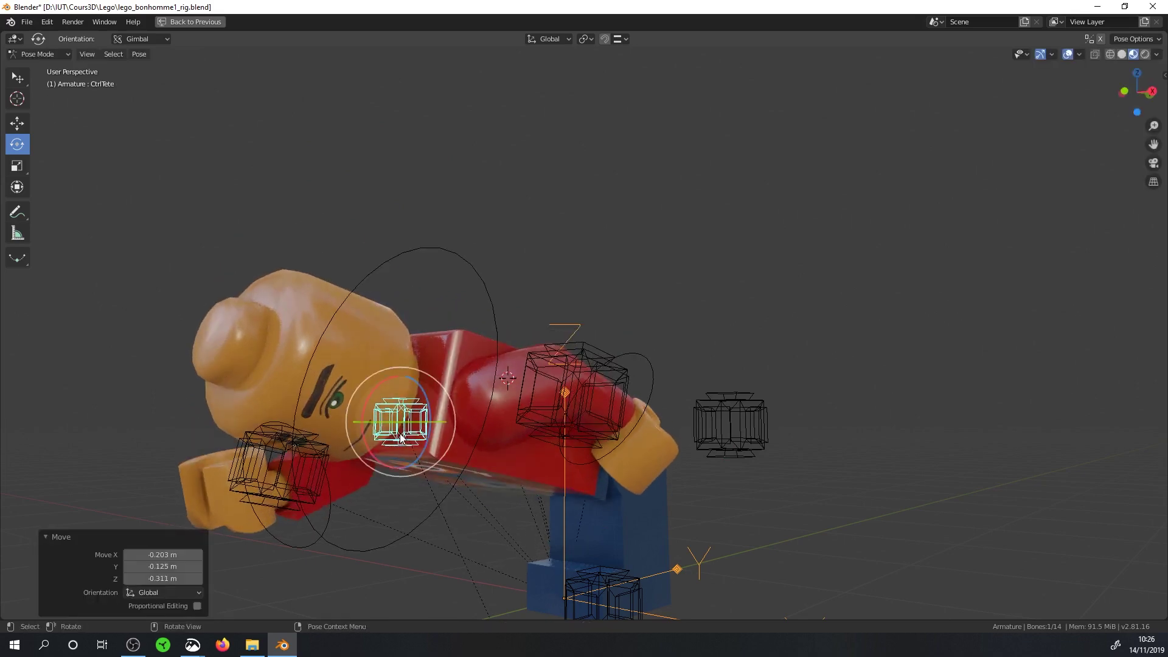
key(g)
click(424, 376)
middle_drag(426, 374, 533, 345)
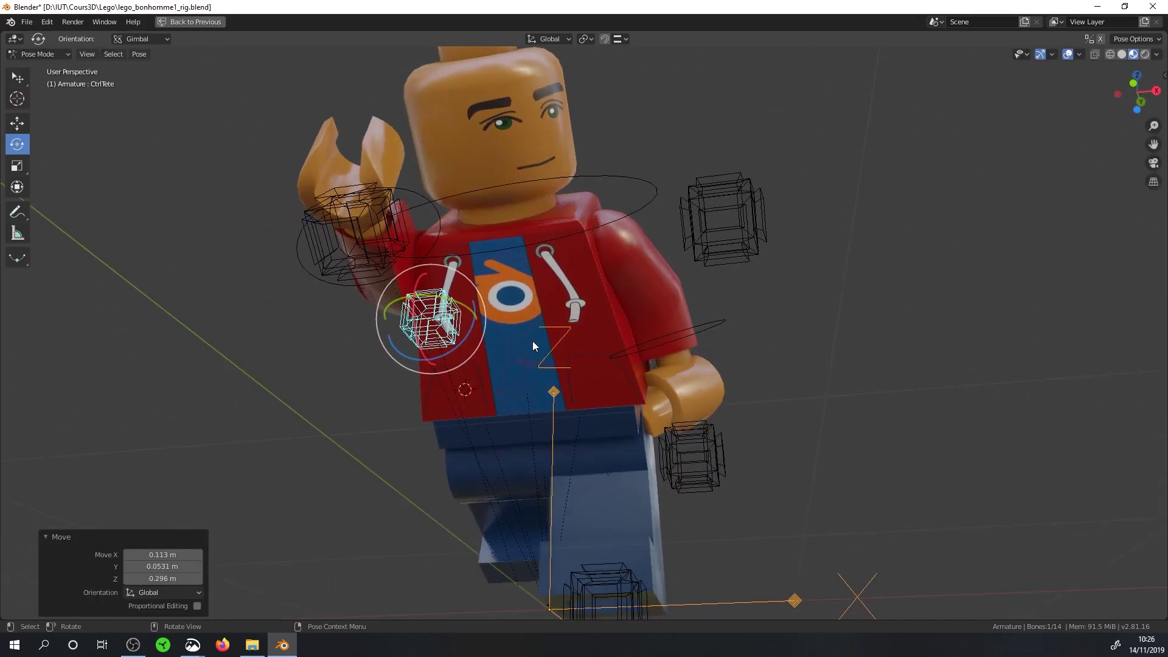
scroll(565, 344, down, 3)
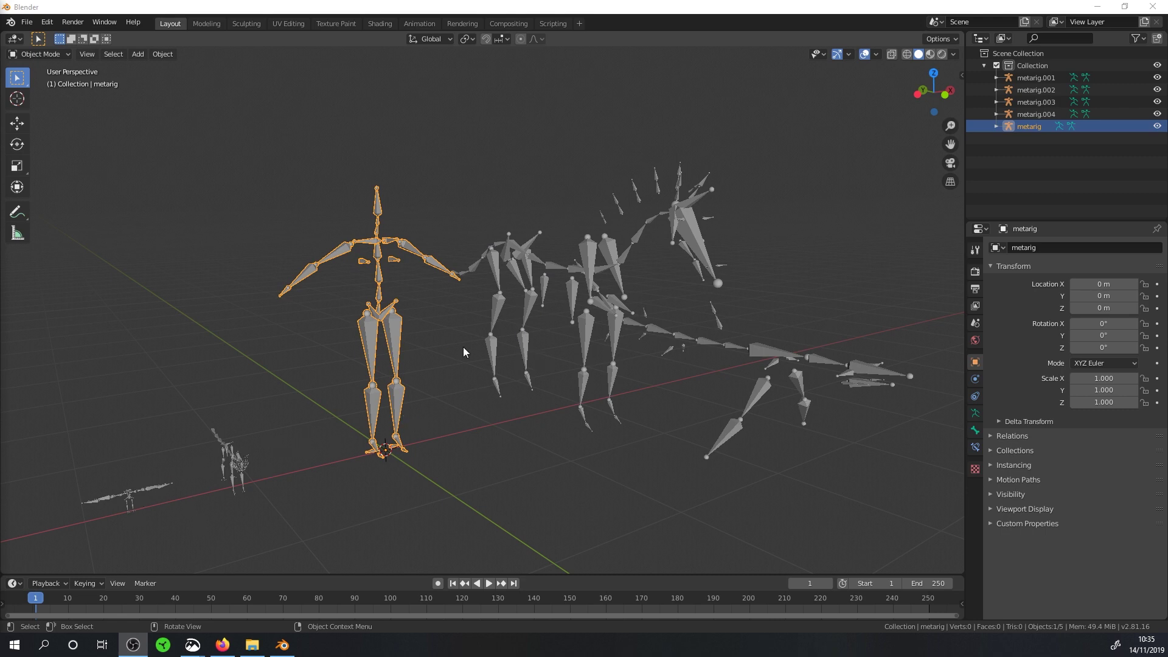
- Search the add-ons in the preferences for "rigi" to check the Rigify add-on, and close the preferences
click(50, 27)
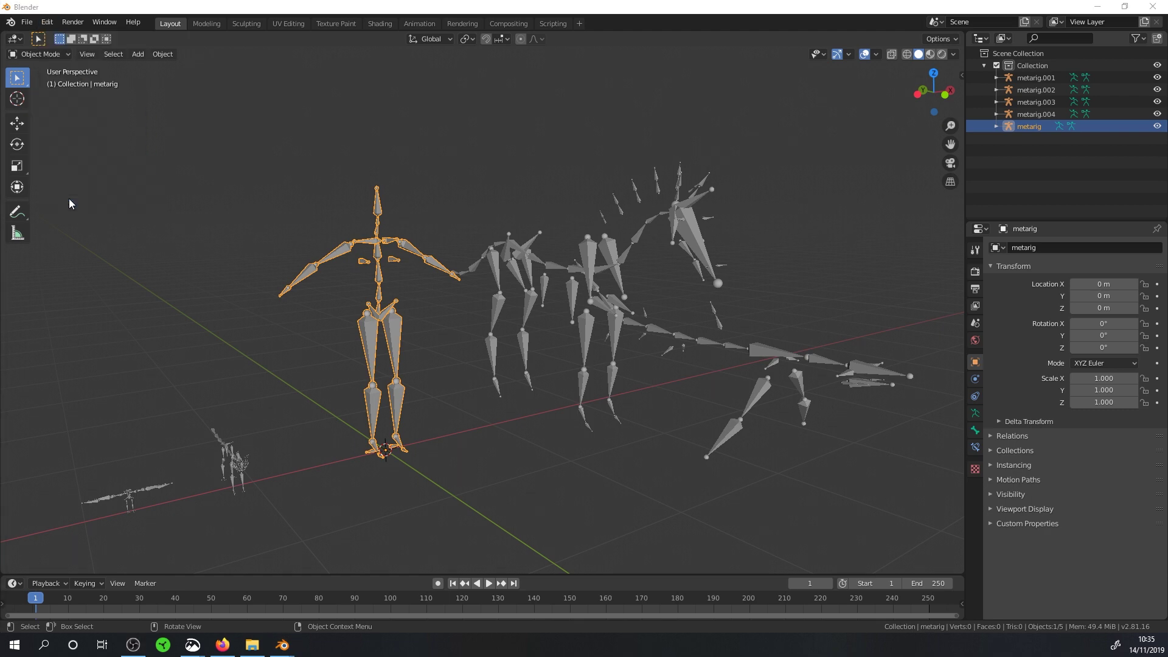
click(68, 196)
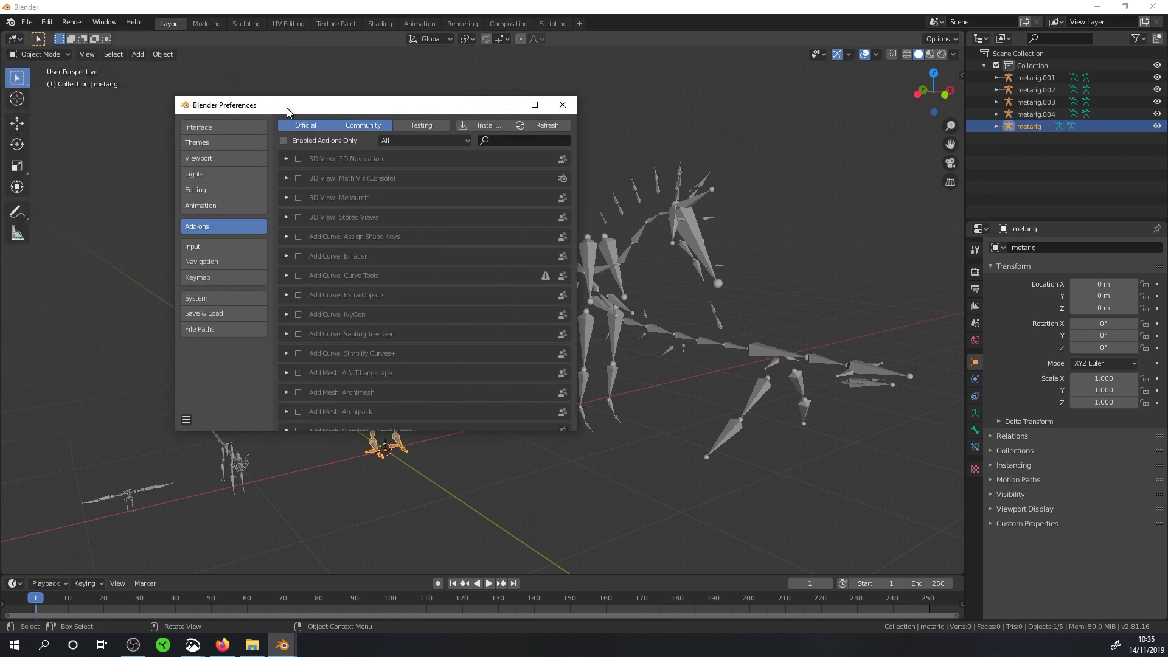
click(504, 145)
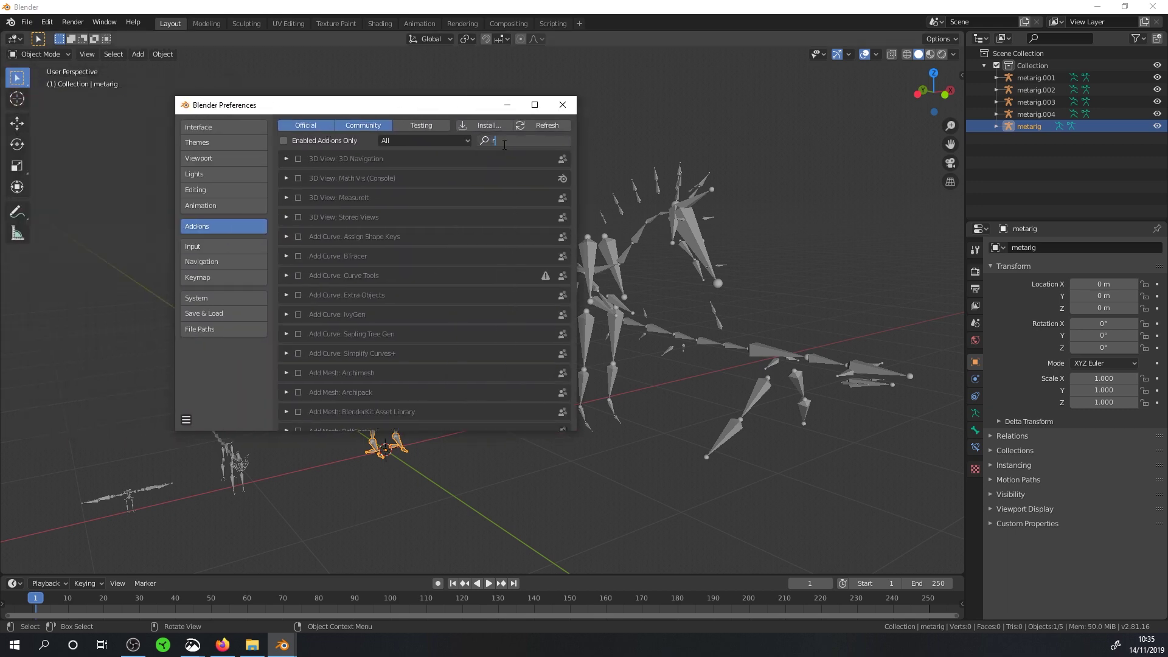
text(rigi)
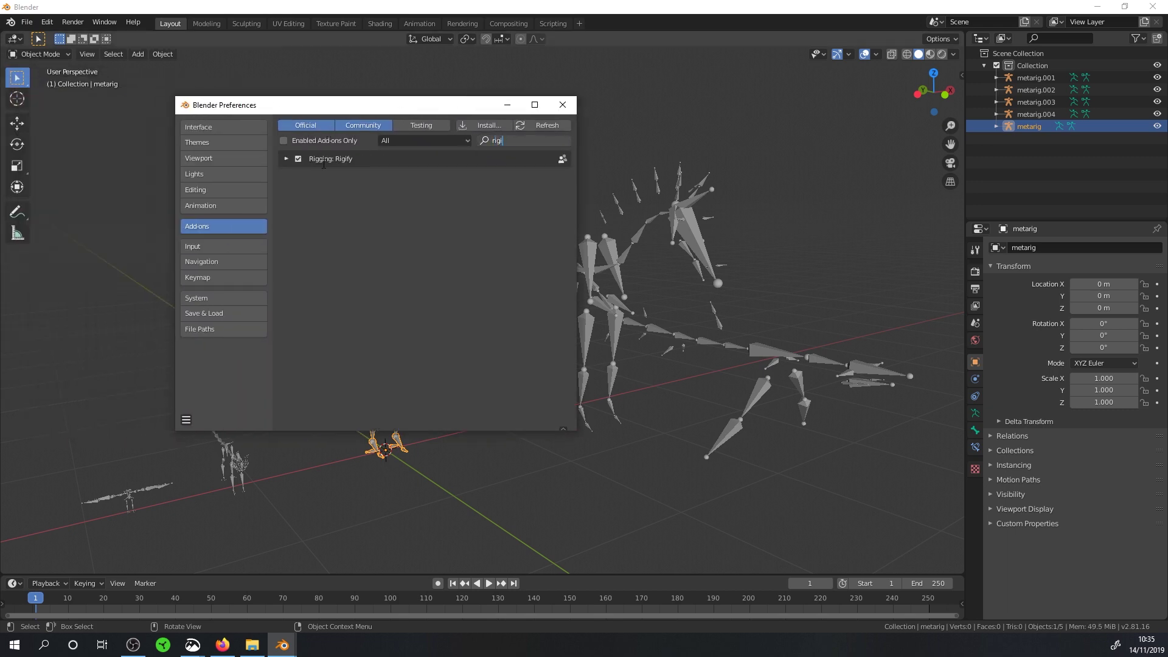
click(563, 105)
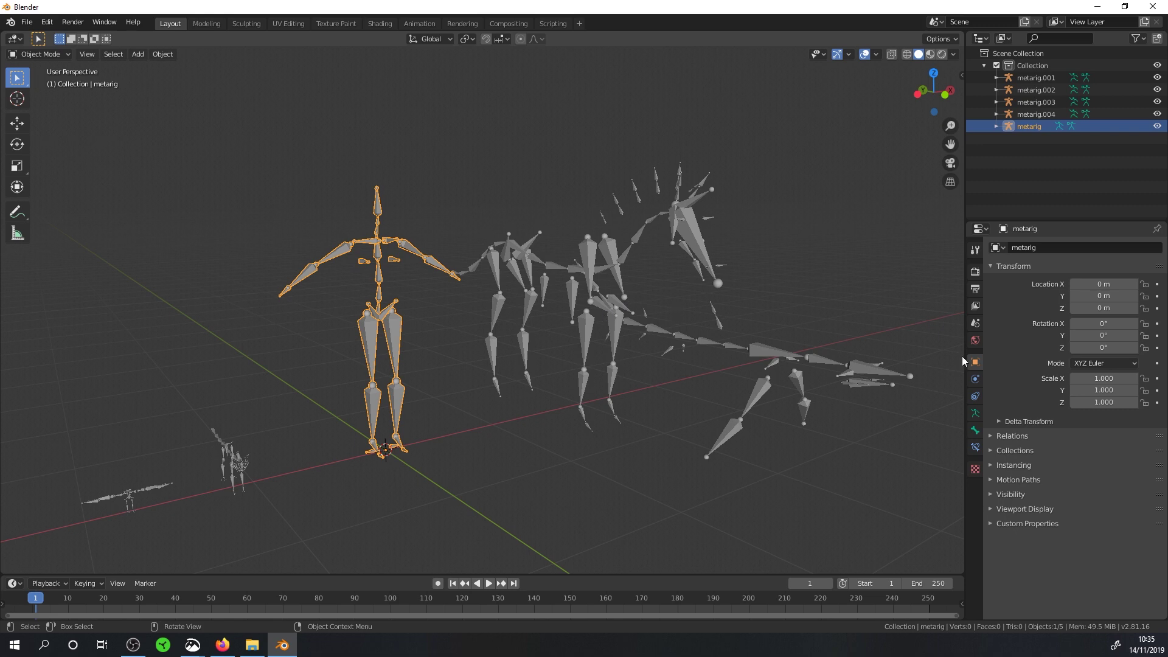
- Look over the metarig skeletons and open the recent file personnage18.blend
middle_drag(547, 355, 404, 289)
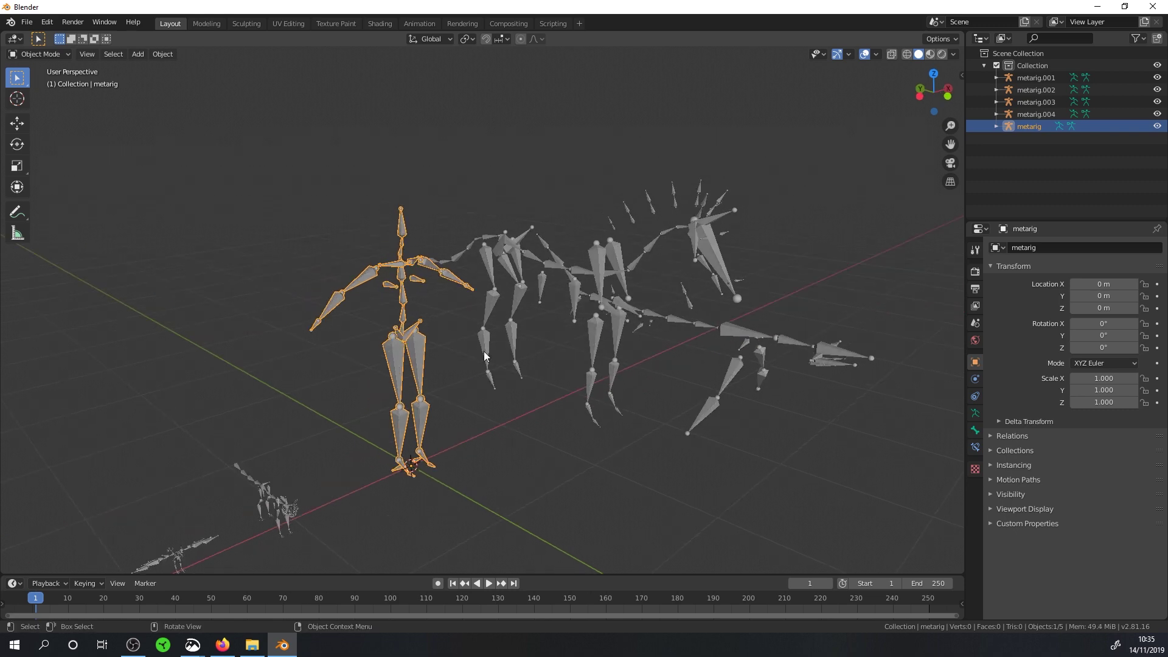
middle_drag(487, 344, 502, 312)
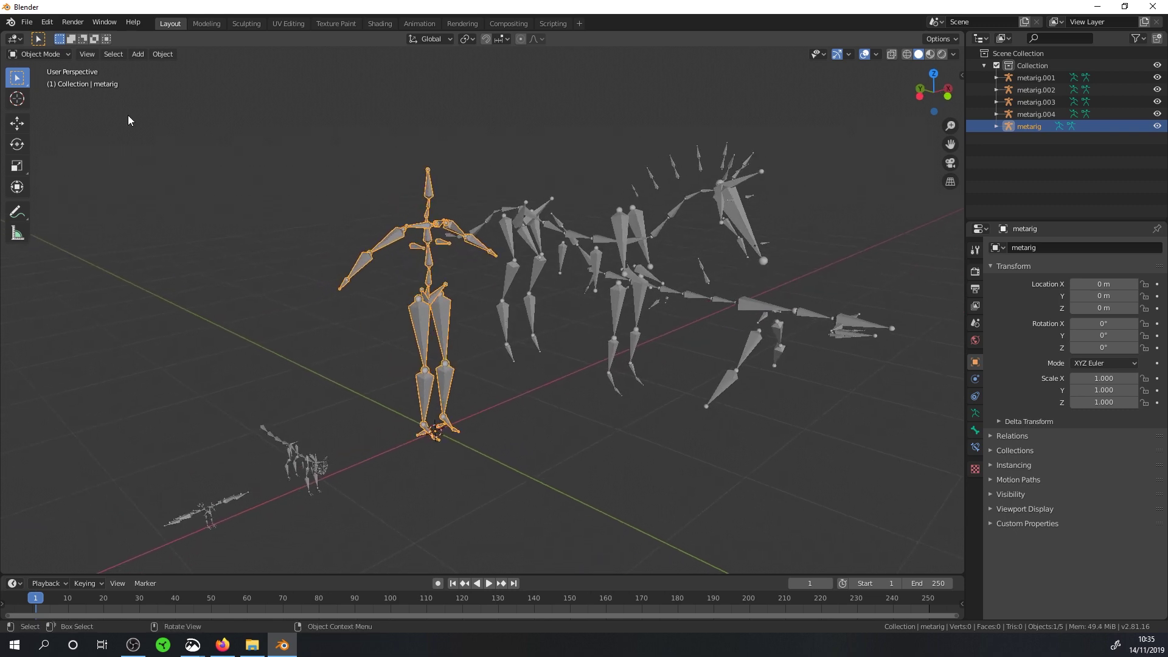
click(25, 27)
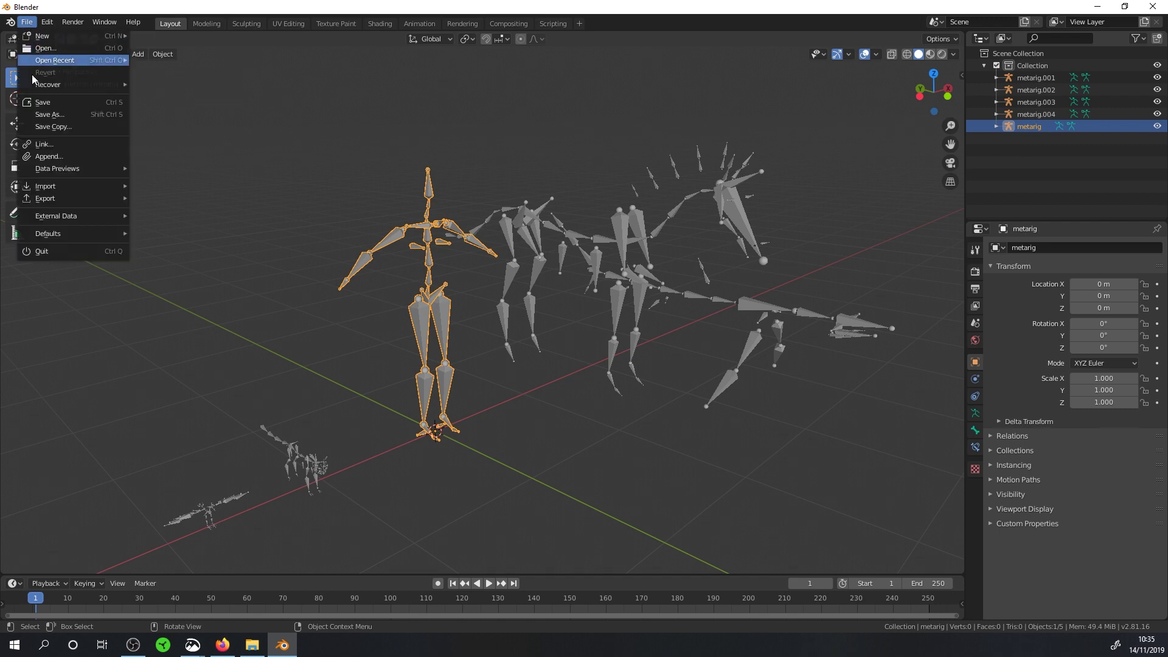
mouse_move(59, 59)
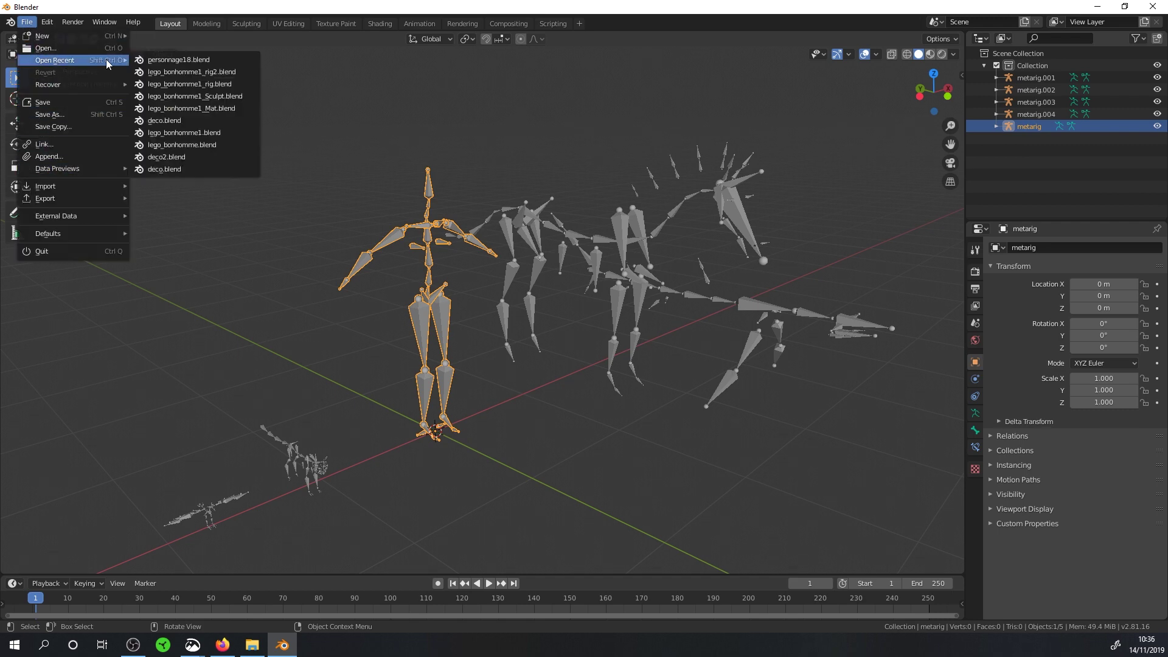
click(185, 61)
click(611, 336)
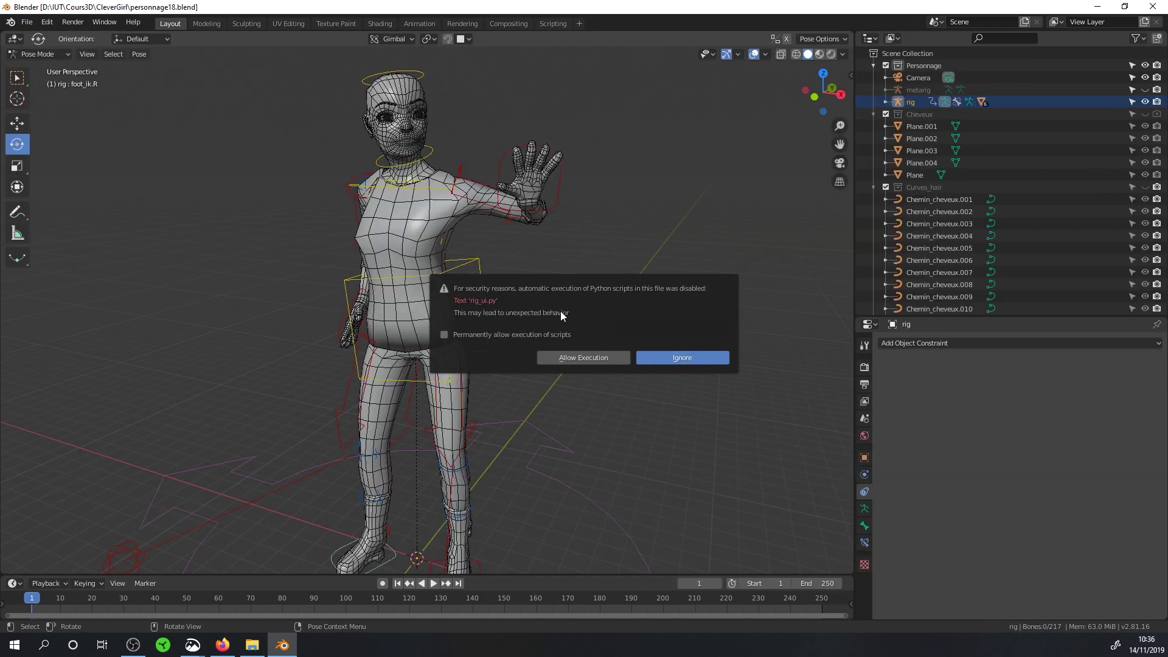
- Lower the character's outstretched left hand by moving the hand_ik.L control about 0.52 m
click(543, 211)
middle_drag(543, 211, 534, 240)
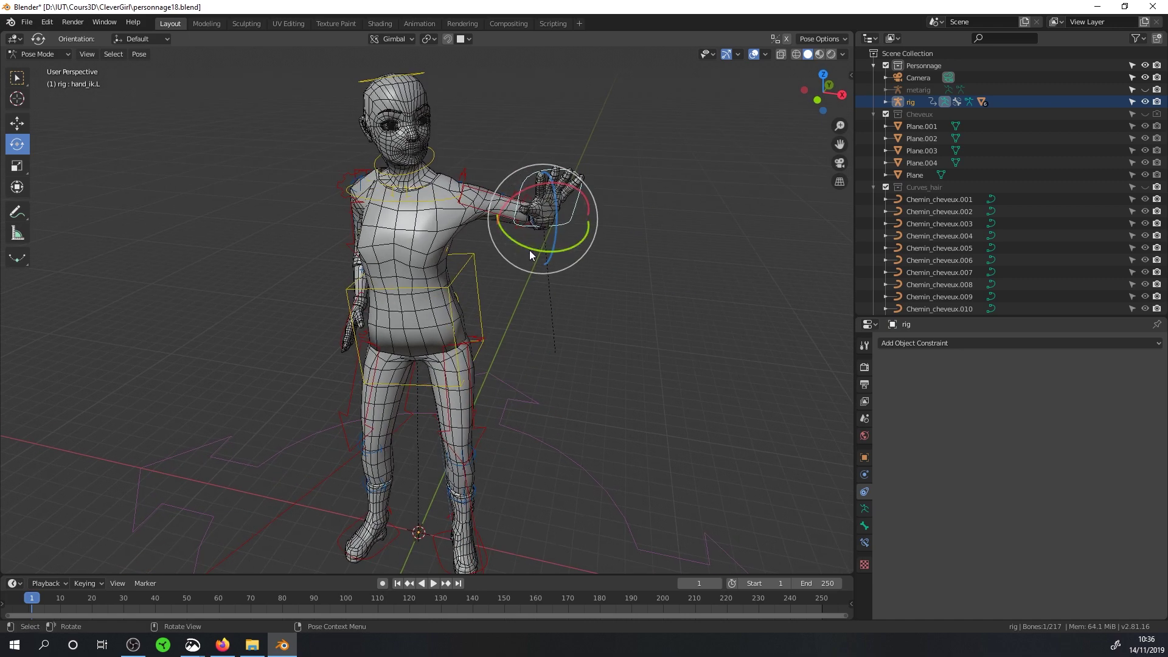
key(g)
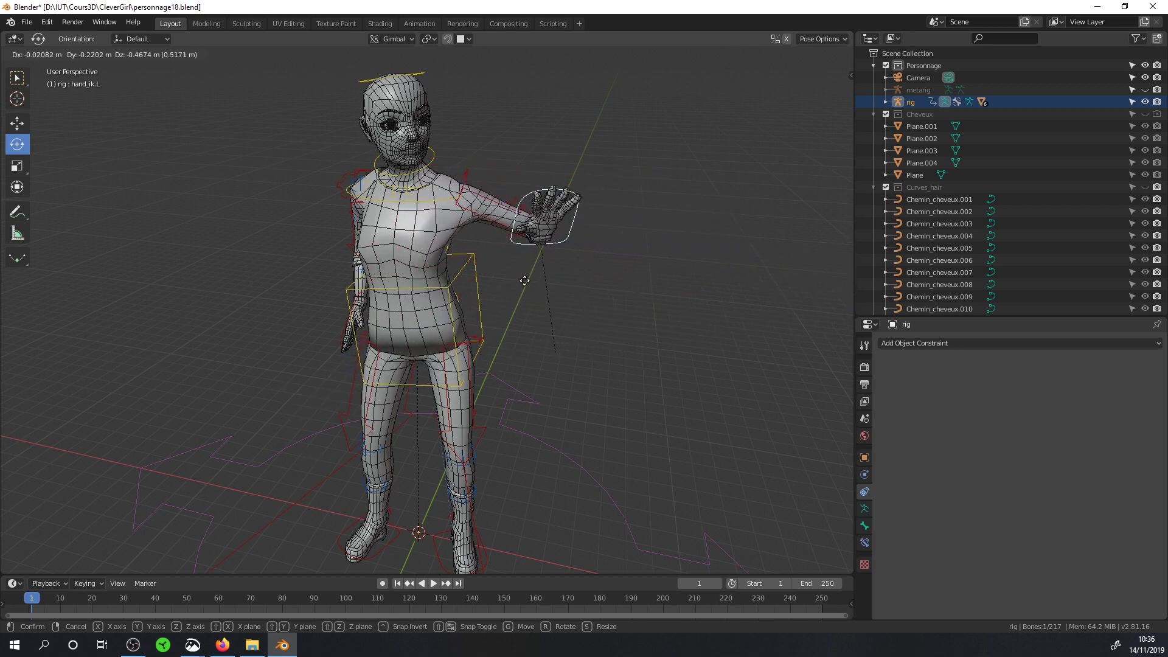
click(463, 283)
- Try moving the torso control of the character's rig
click(460, 269)
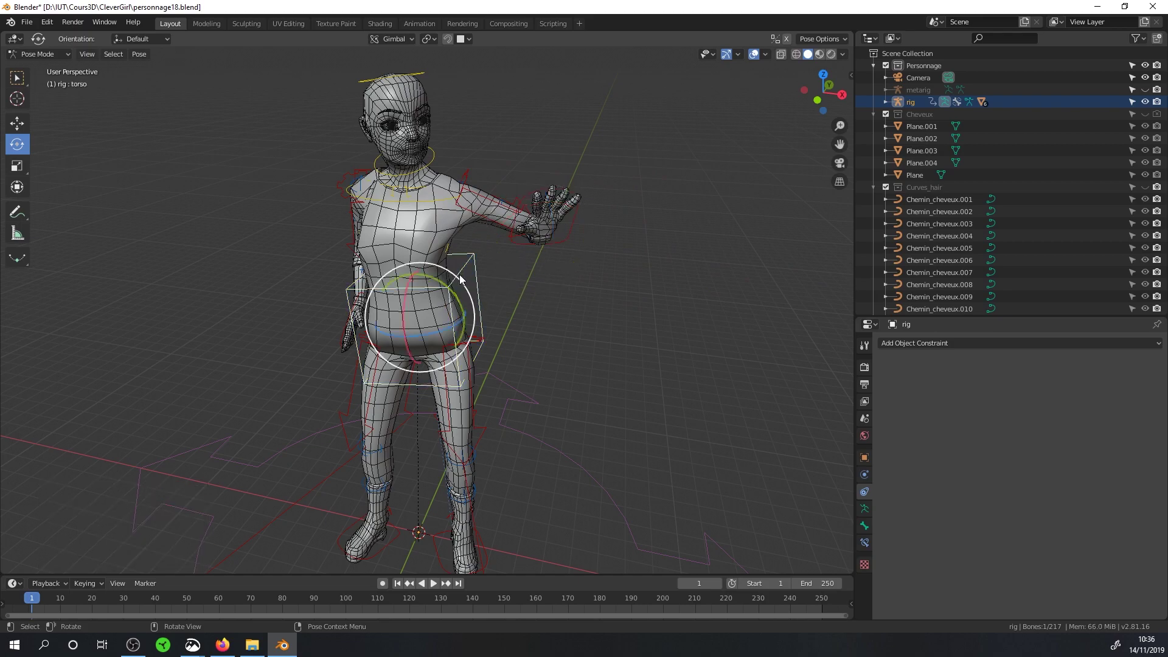
key(g)
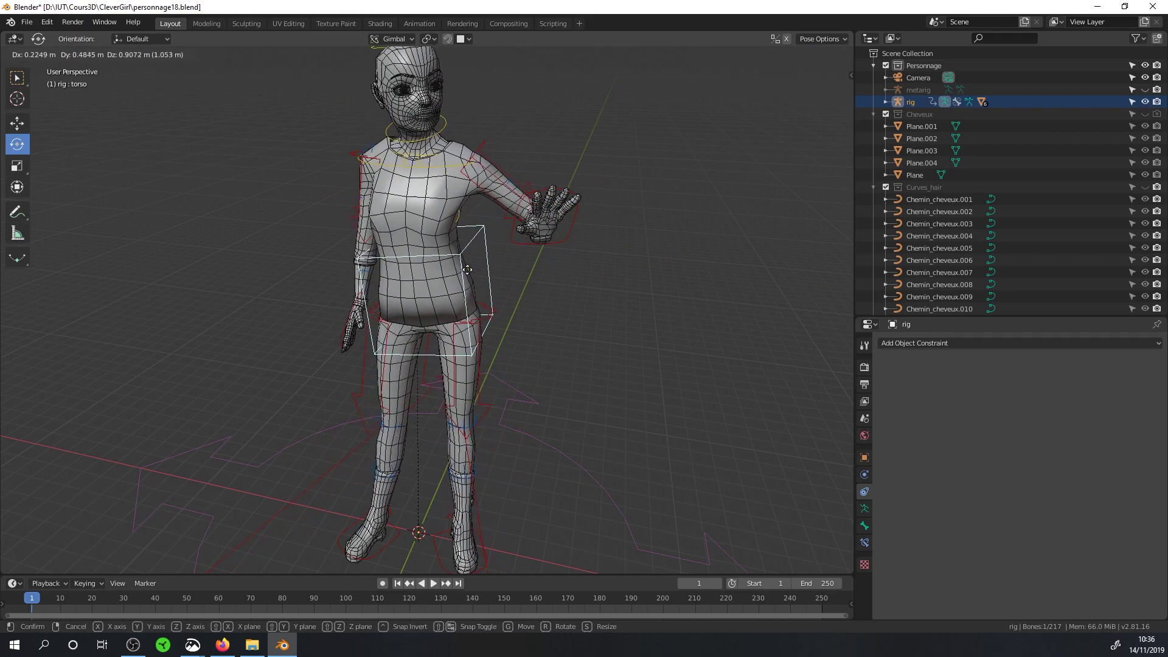
key(Escape)
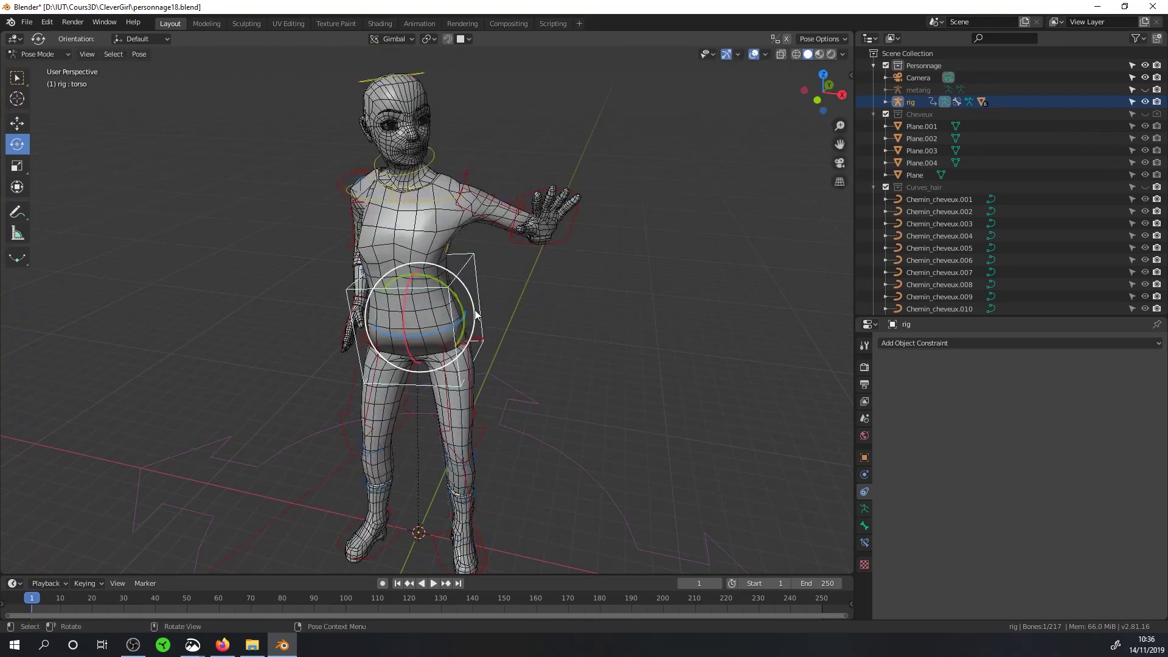
- Open the file BTTF_Shark2.blend without saving the changes to personnage18
middle_drag(487, 274, 333, 229)
click(27, 22)
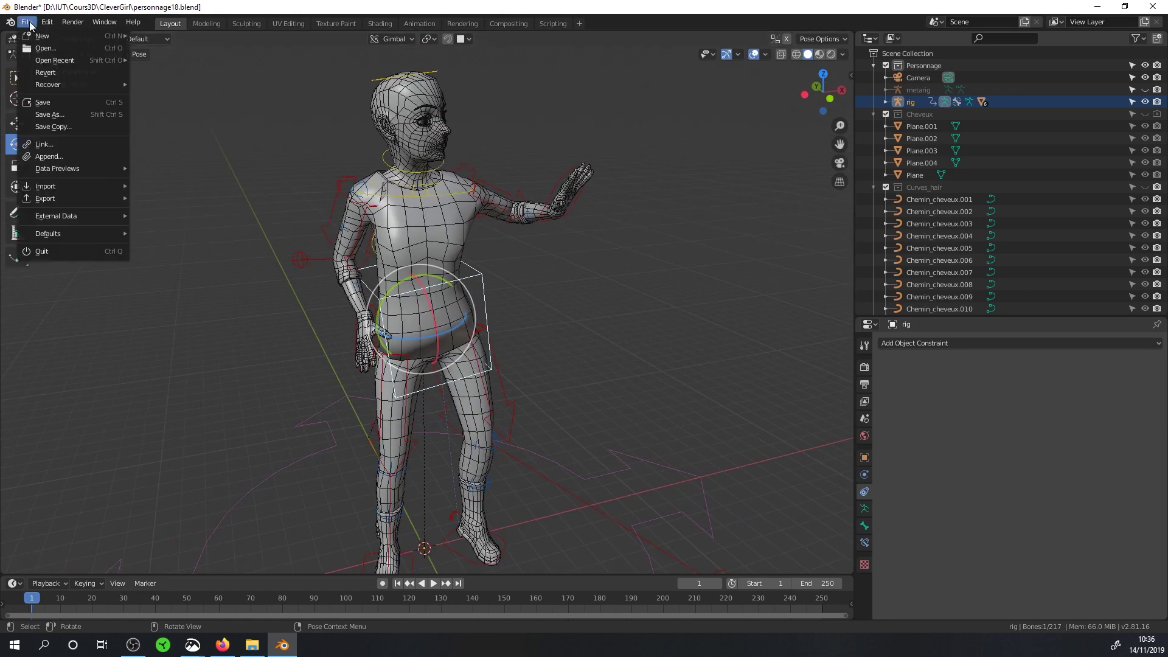
mouse_move(48, 89)
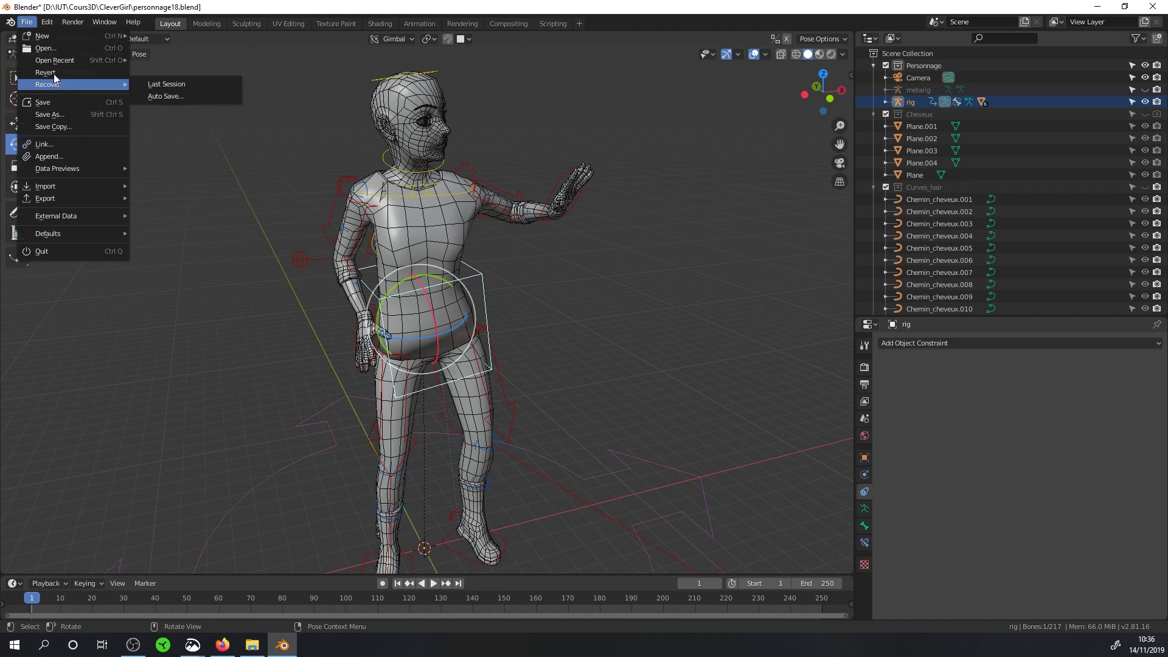
click(53, 48)
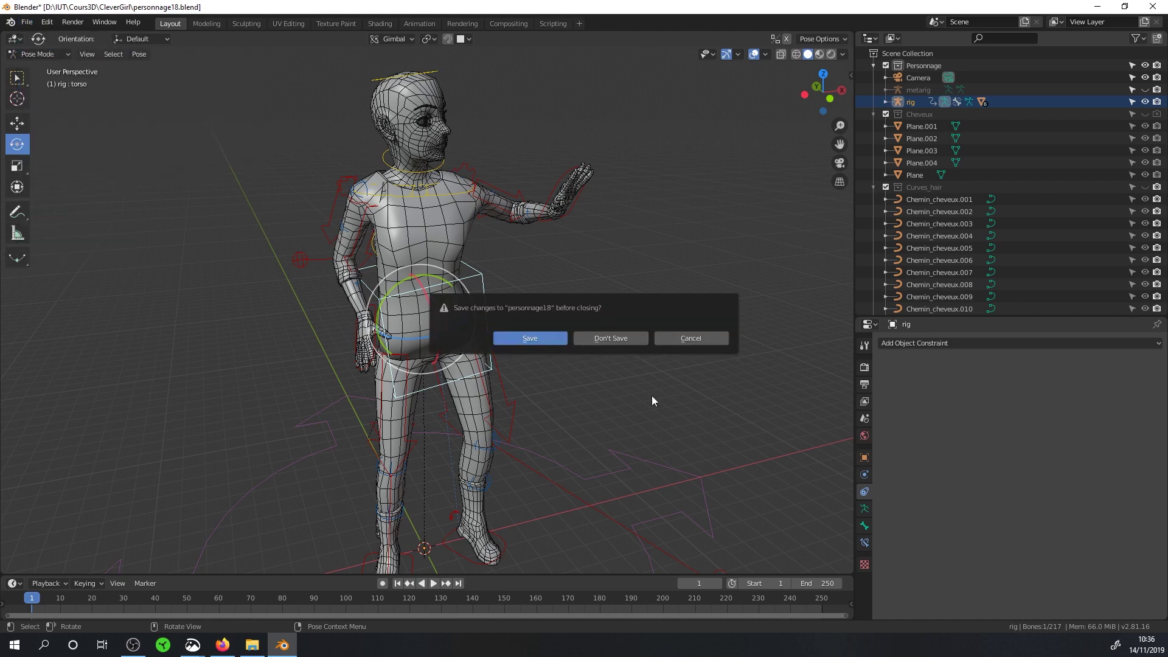
click(611, 338)
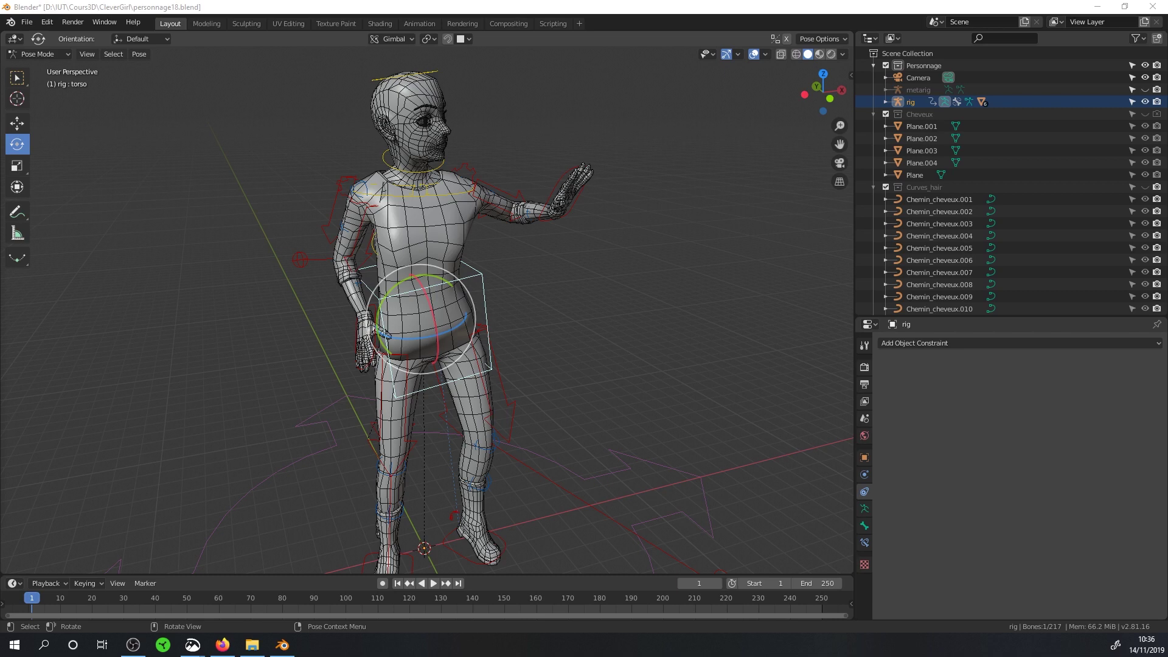
click(578, 359)
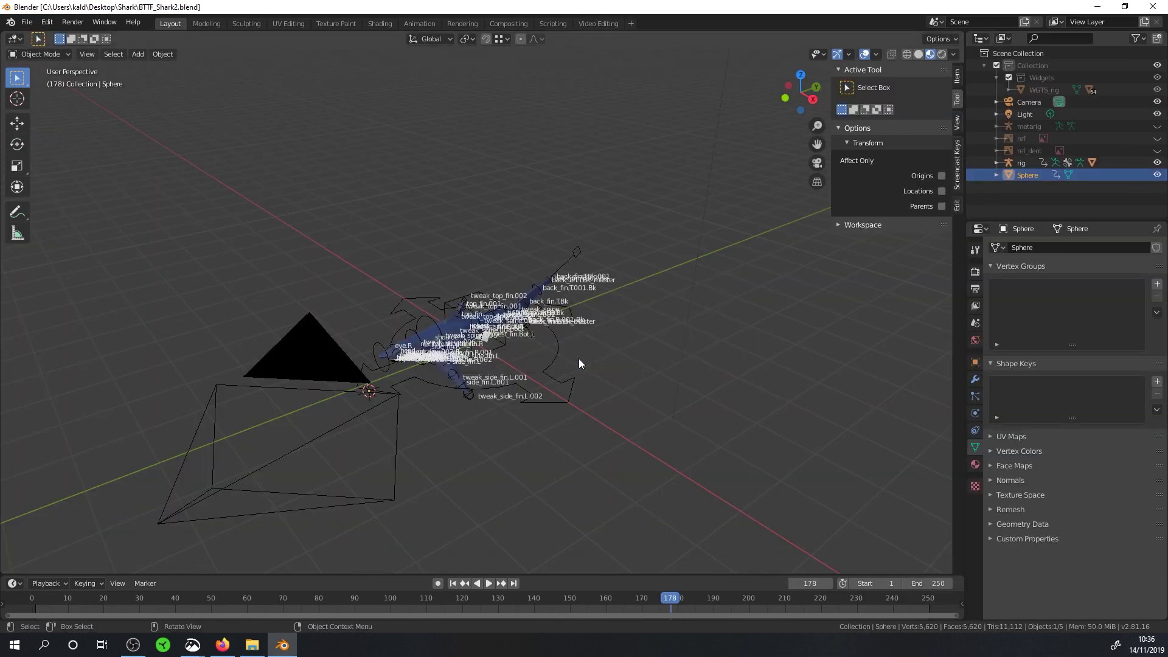
- Put the shark's rig in Pose Mode and examine its head, spine, side fin and back fin controls
middle_drag(574, 359, 477, 371)
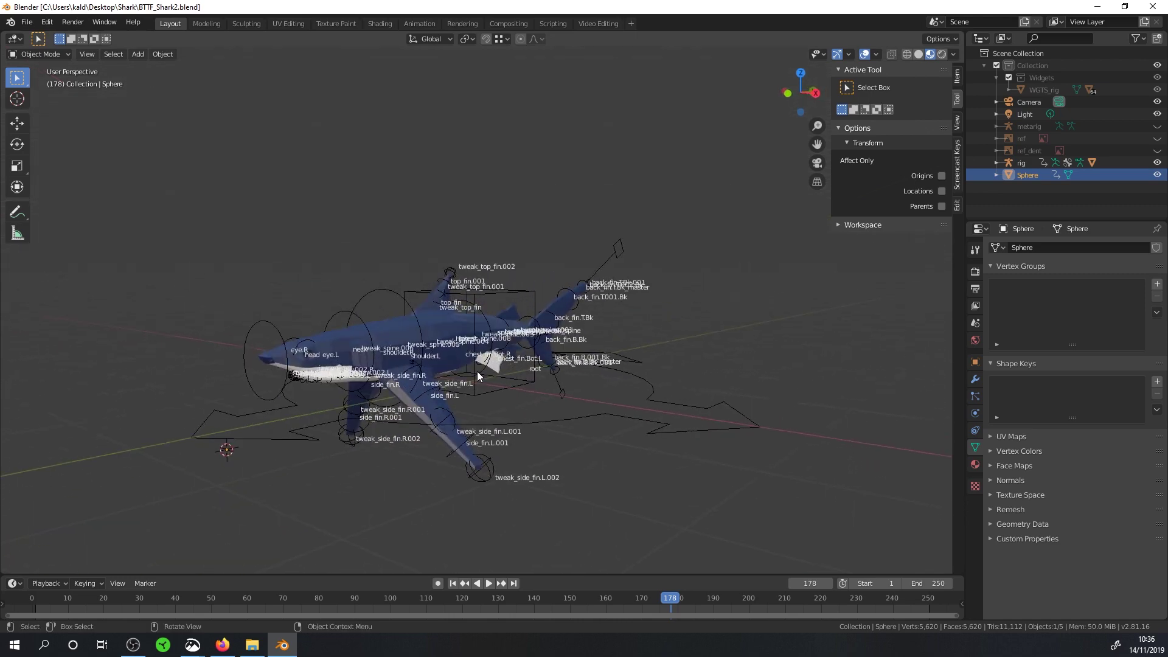
click(277, 385)
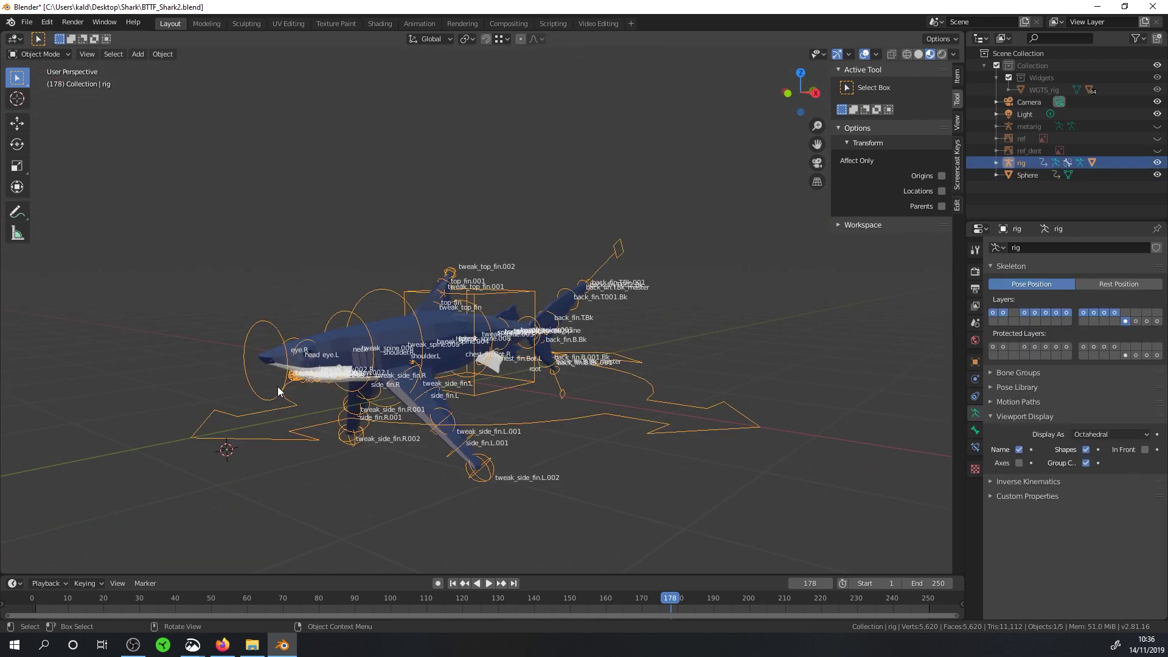
key(ctrl+Tab)
scroll(344, 387, up, 4)
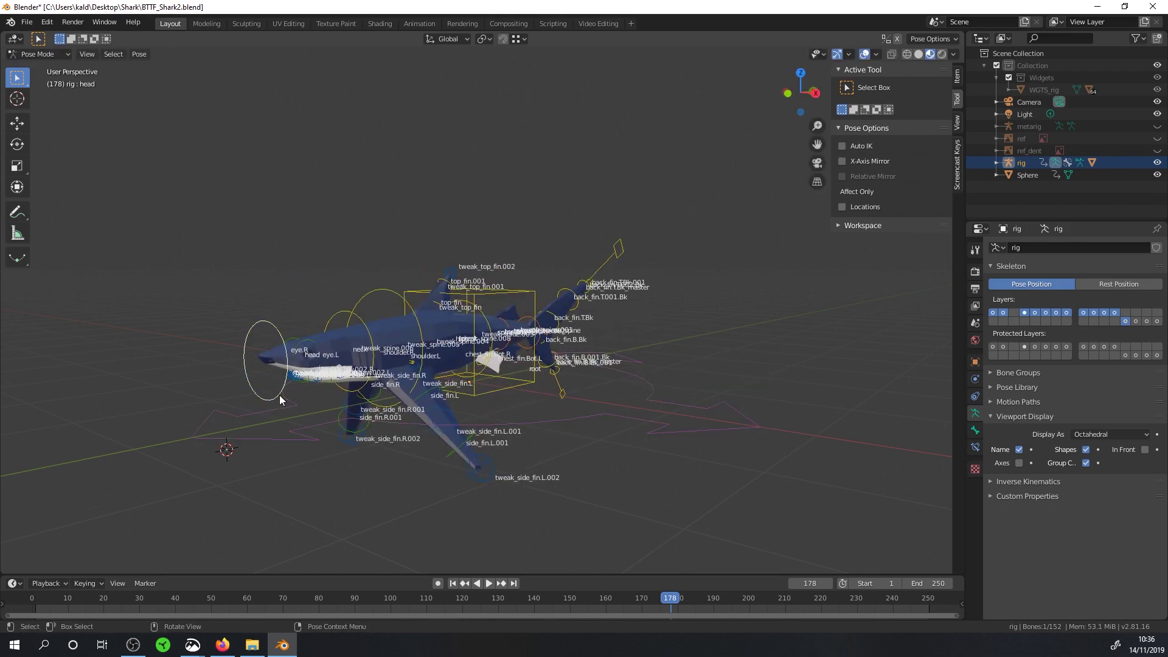
click(660, 230)
middle_drag(660, 230, 501, 244)
click(683, 457)
middle_drag(771, 472, 41, 40)
- Open the recent file lego_bonhomme1_rig2.blend without saving the changes to the shark file
click(26, 22)
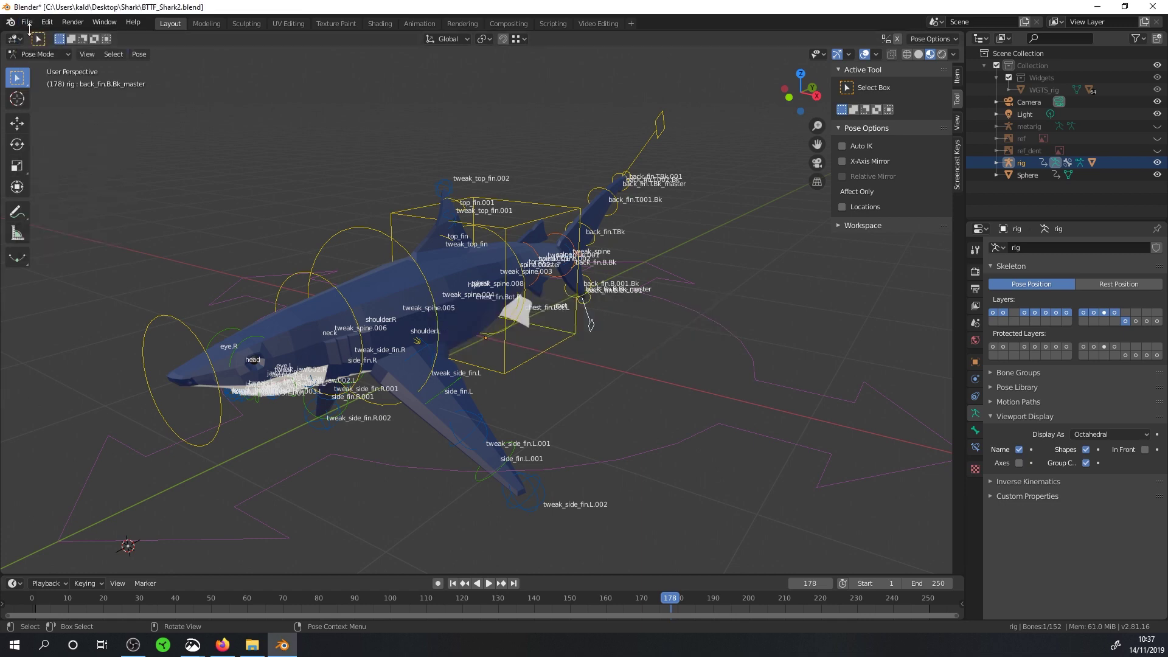
click(27, 22)
mouse_move(54, 60)
click(183, 84)
click(602, 338)
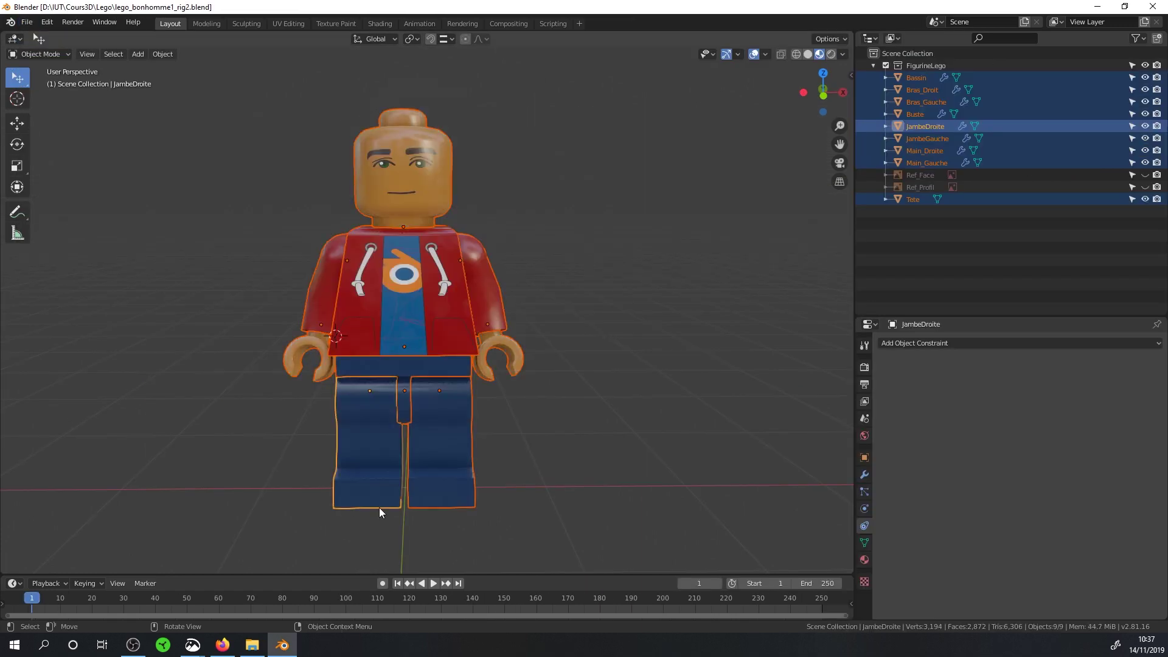
- Look over the unrigged Lego figure and inspect the mesh of its left arm, Bras_Gauche, in Edit Mode
middle_drag(401, 307, 411, 312)
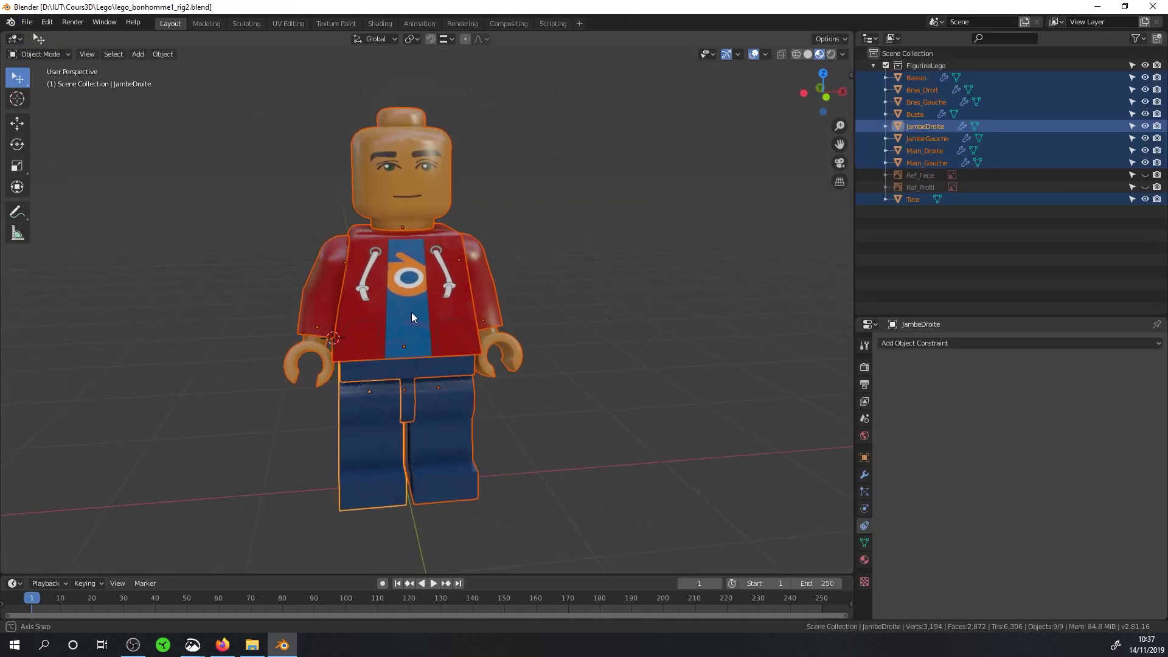
scroll(411, 313, up, 2)
scroll(405, 324, down, 3)
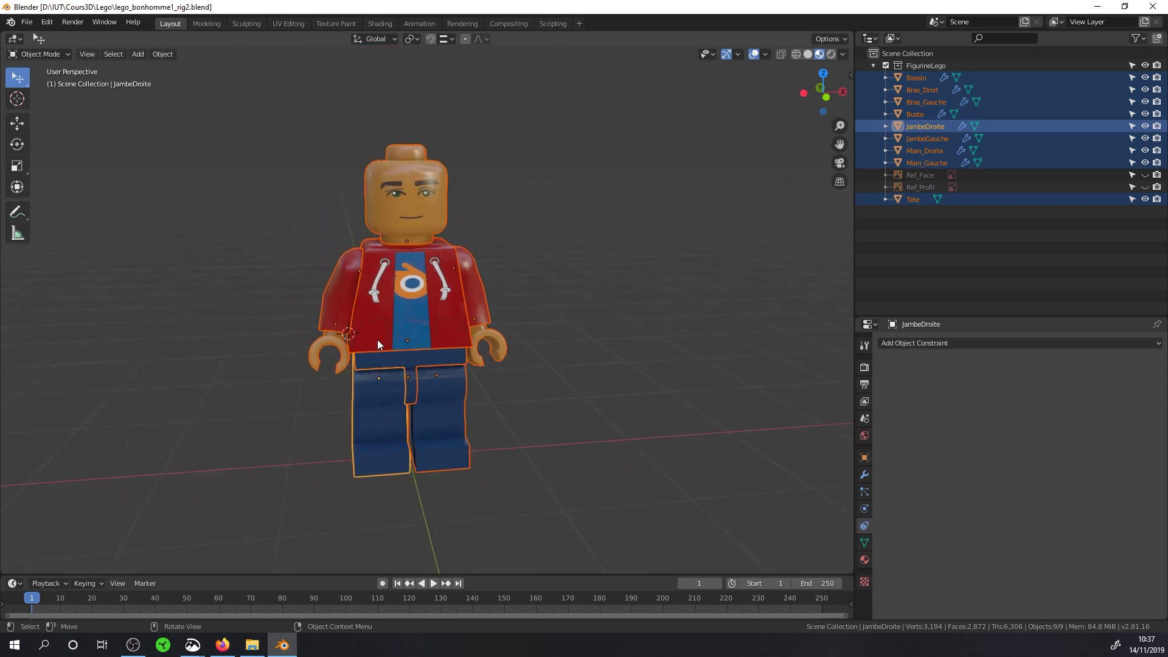
middle_drag(496, 326, 447, 279)
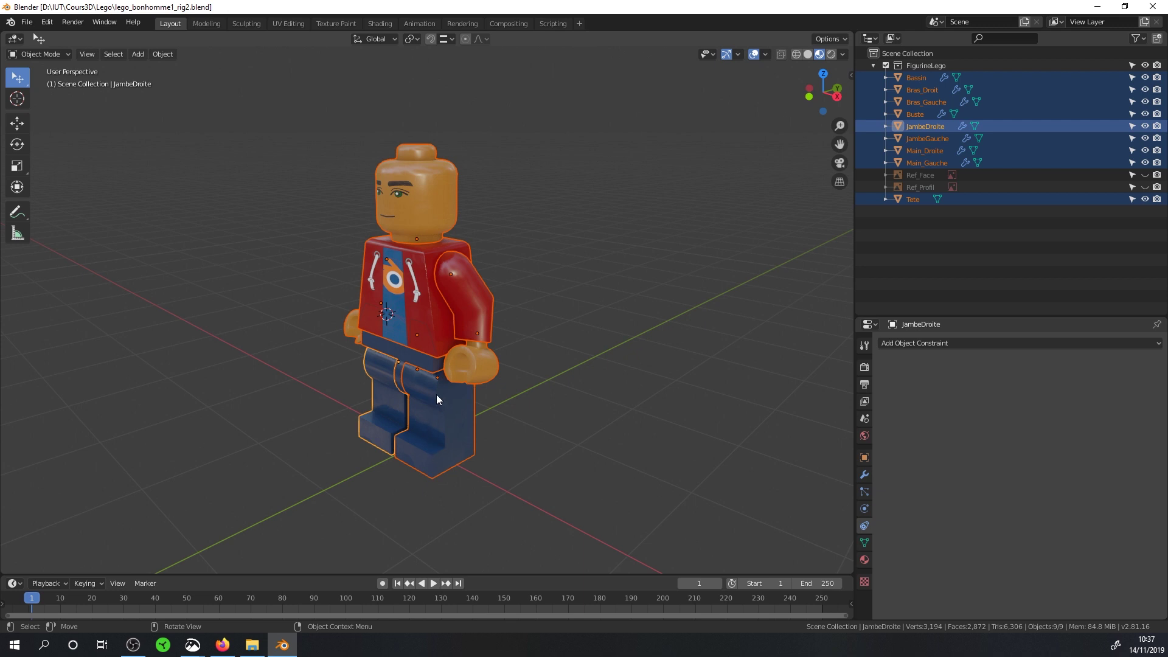
middle_drag(437, 394, 466, 393)
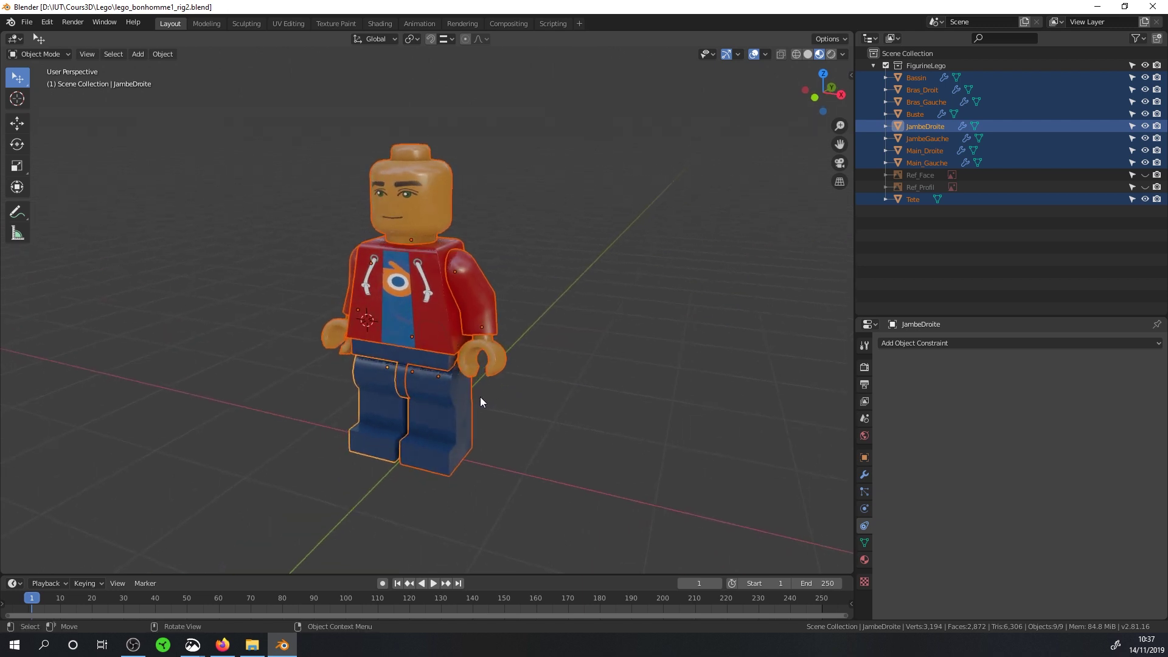
click(490, 313)
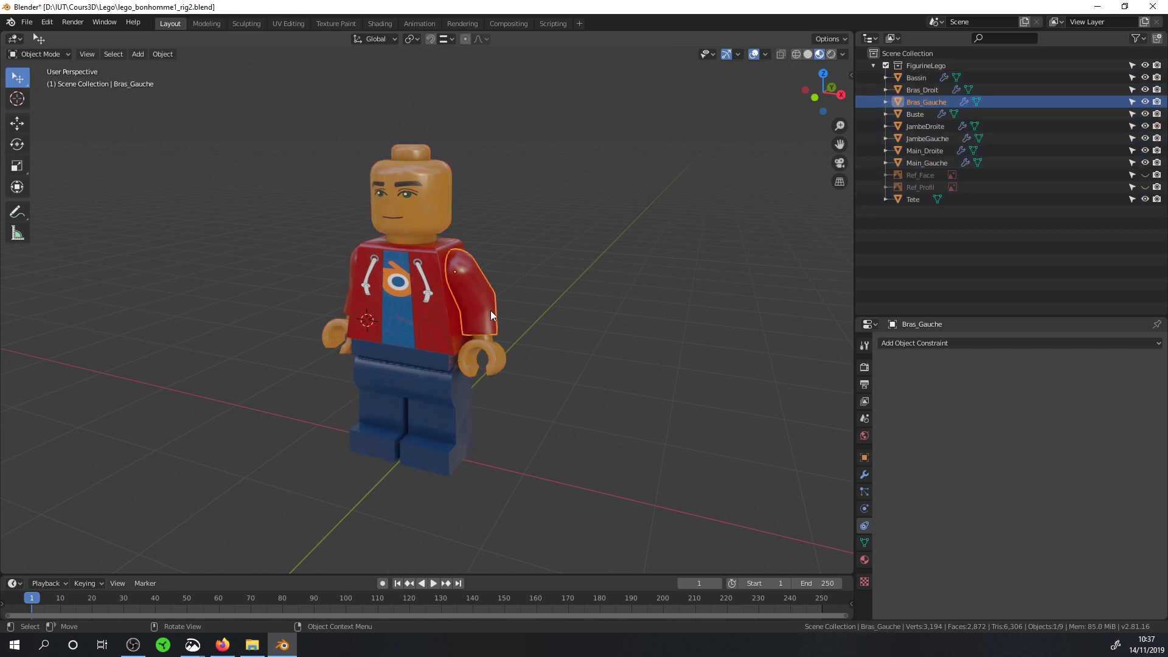
key(Tab)
scroll(490, 313, up, 2)
middle_drag(492, 313, 516, 297)
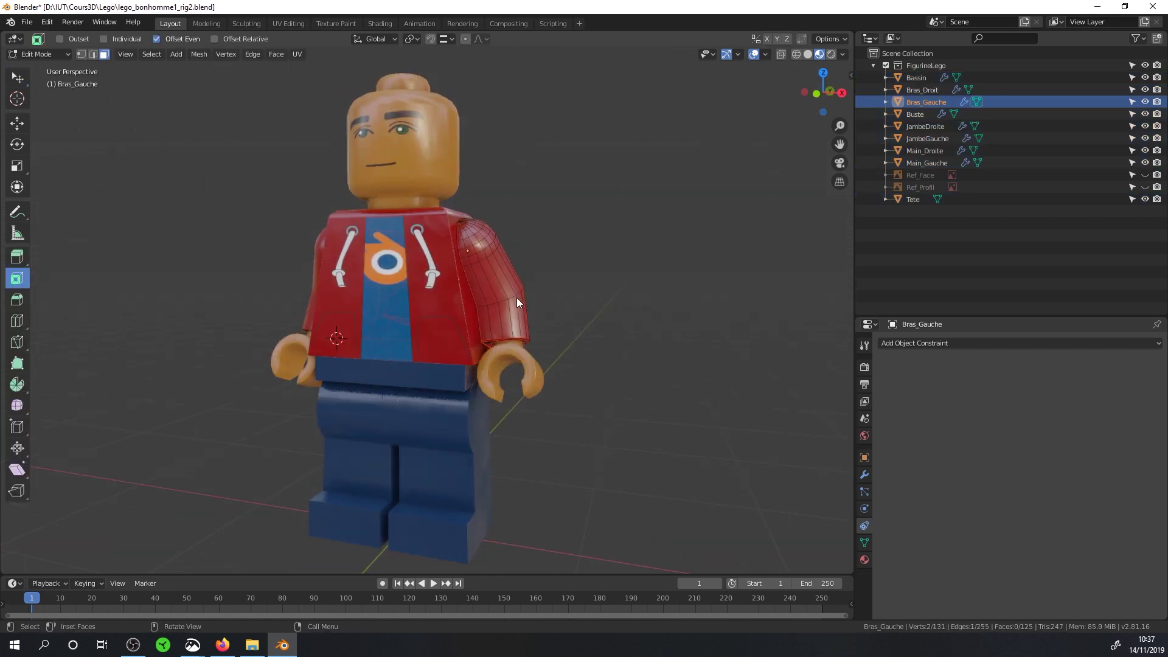
key(Tab)
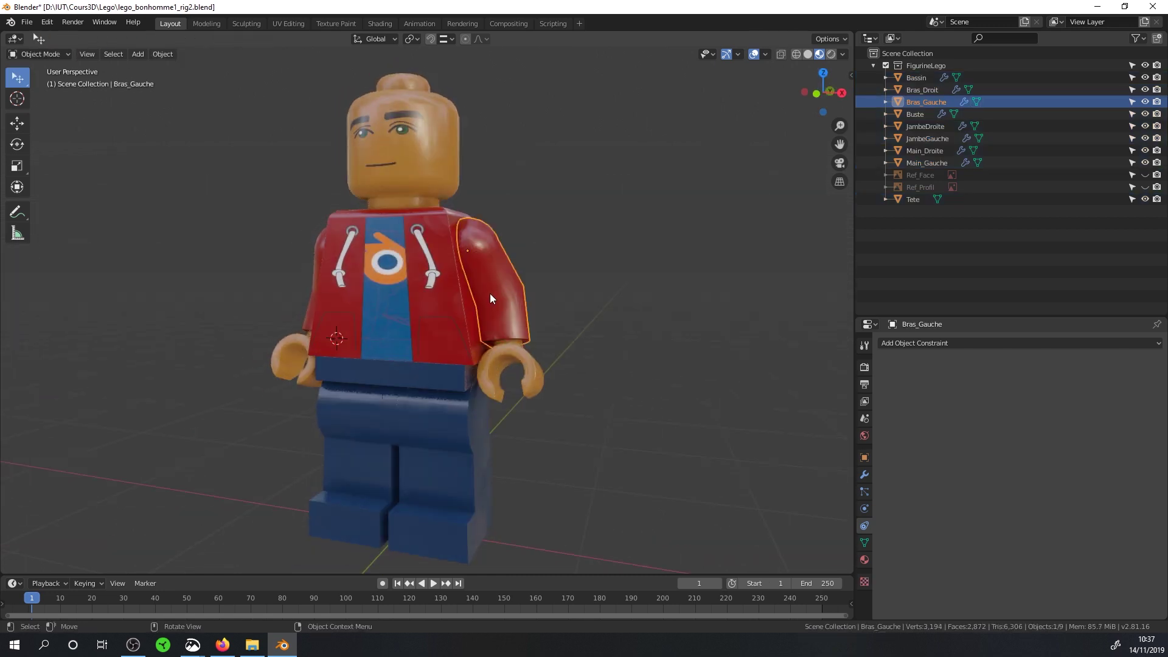
- Hide the torso Buste and inspect the inner side of the left arm's mesh in Edit Mode
click(1144, 114)
key(Tab)
middle_drag(535, 320, 678, 308)
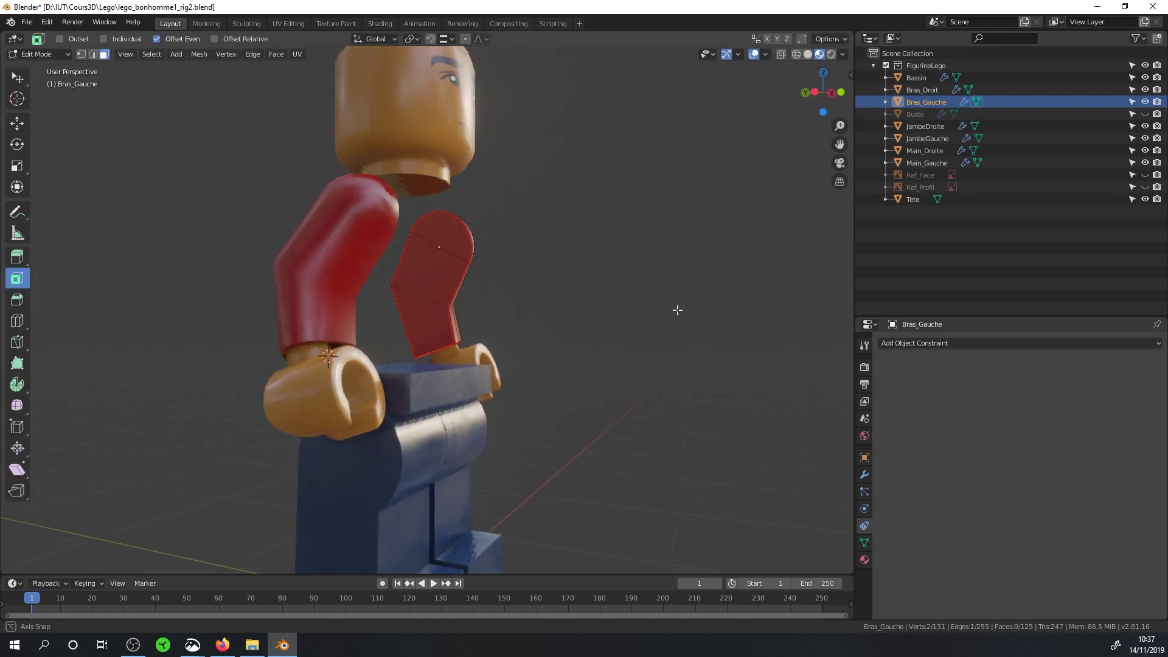
scroll(482, 282, up, 3)
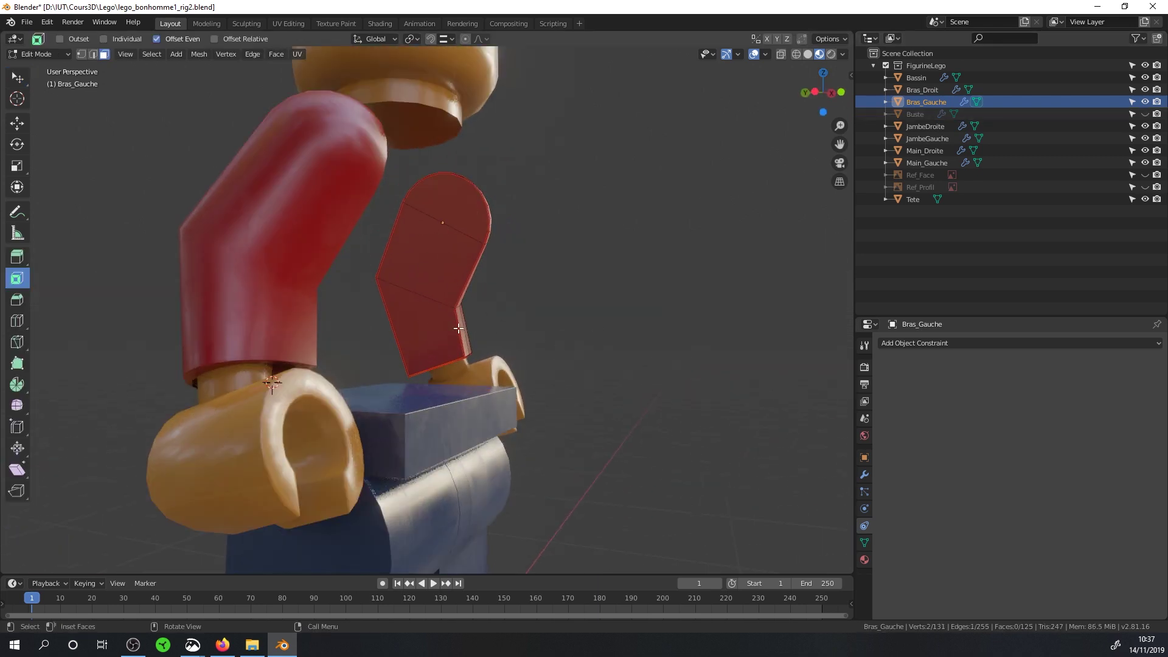
middle_drag(536, 238, 432, 258)
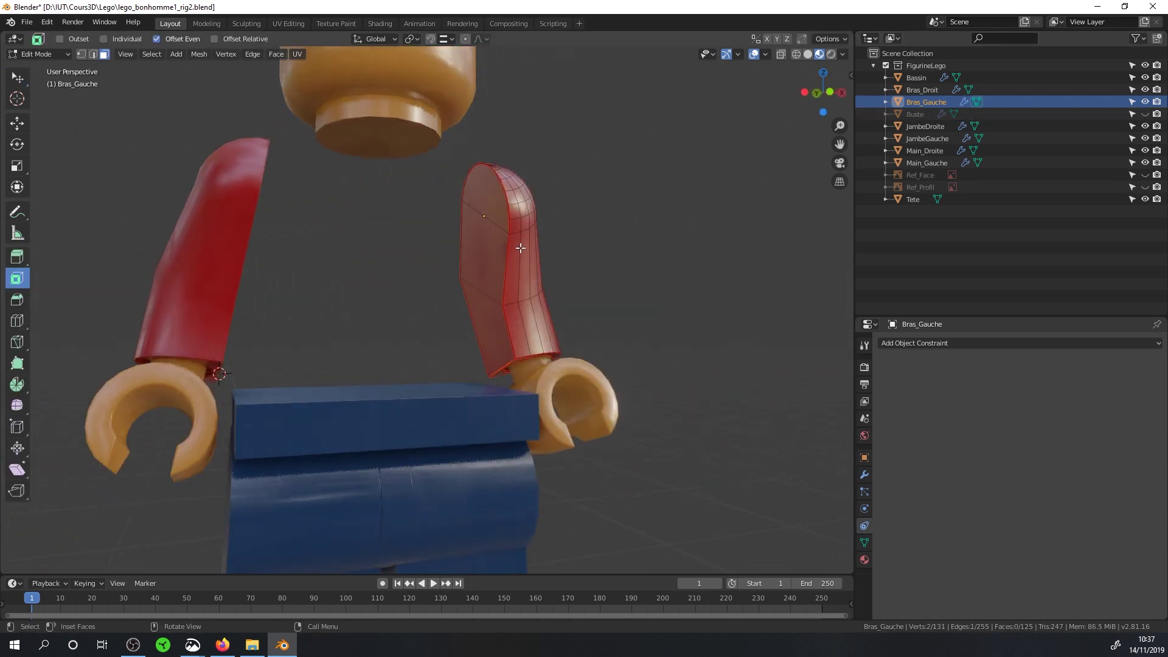
scroll(448, 327, down, 3)
key(Tab)
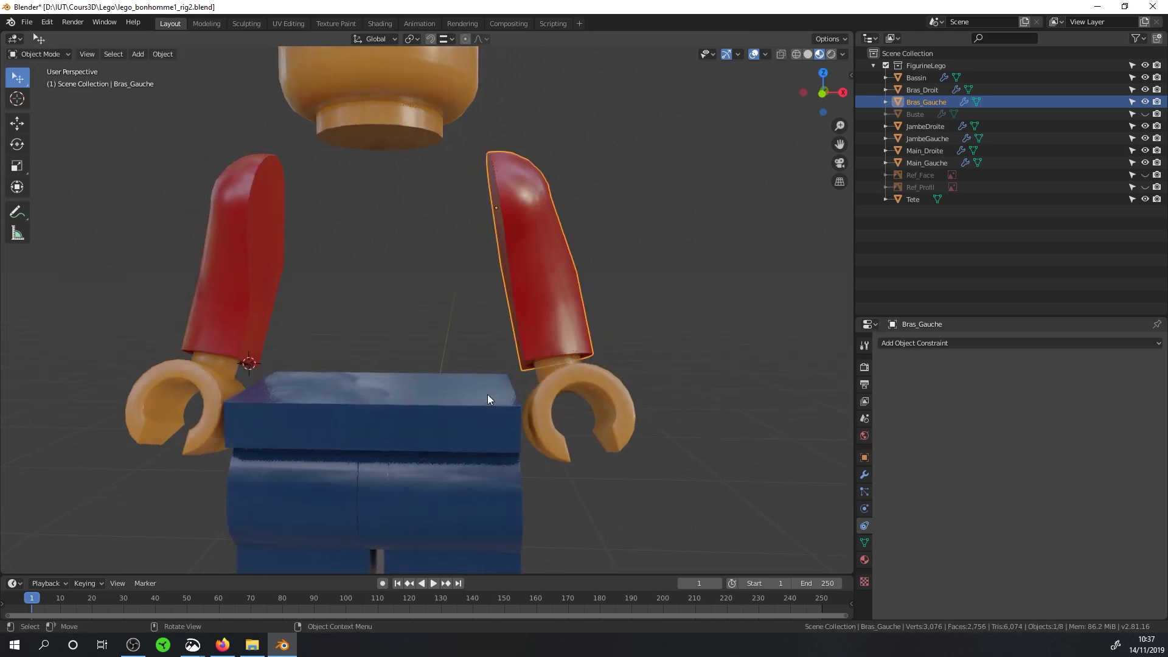
- Inspect the left leg JambeGauche in Edit Mode from behind, and make the hidden torso Buste visible again
scroll(465, 484, down, 3)
click(466, 485)
key(Tab)
middle_drag(467, 490, 249, 472)
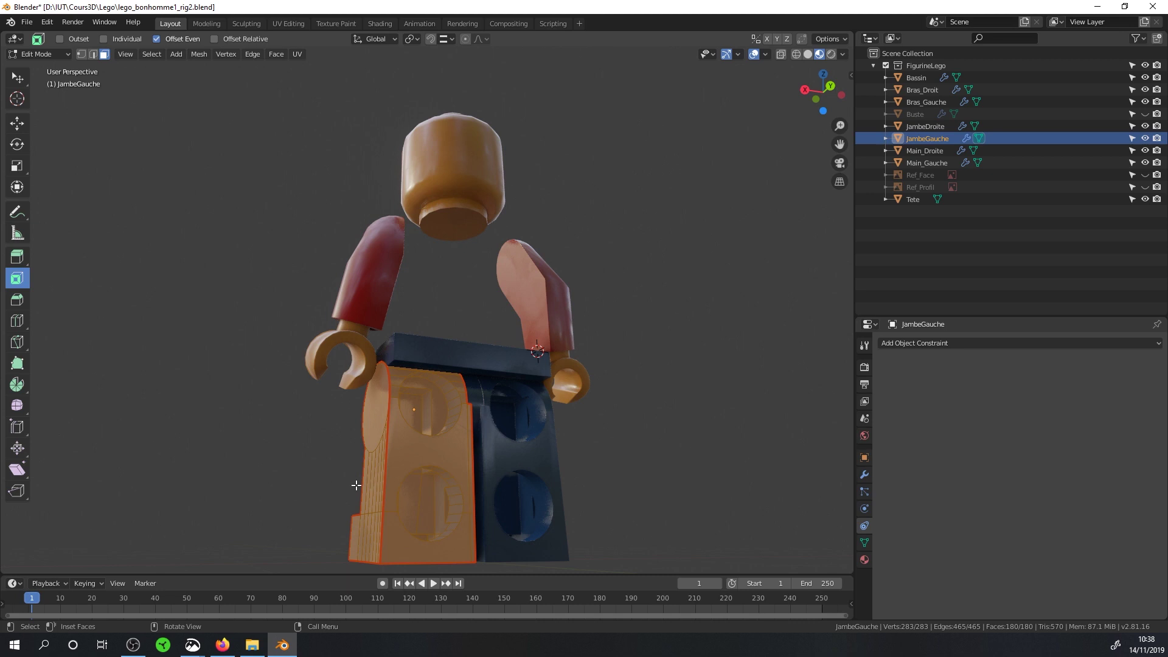
middle_drag(360, 457, 513, 438)
key(Tab)
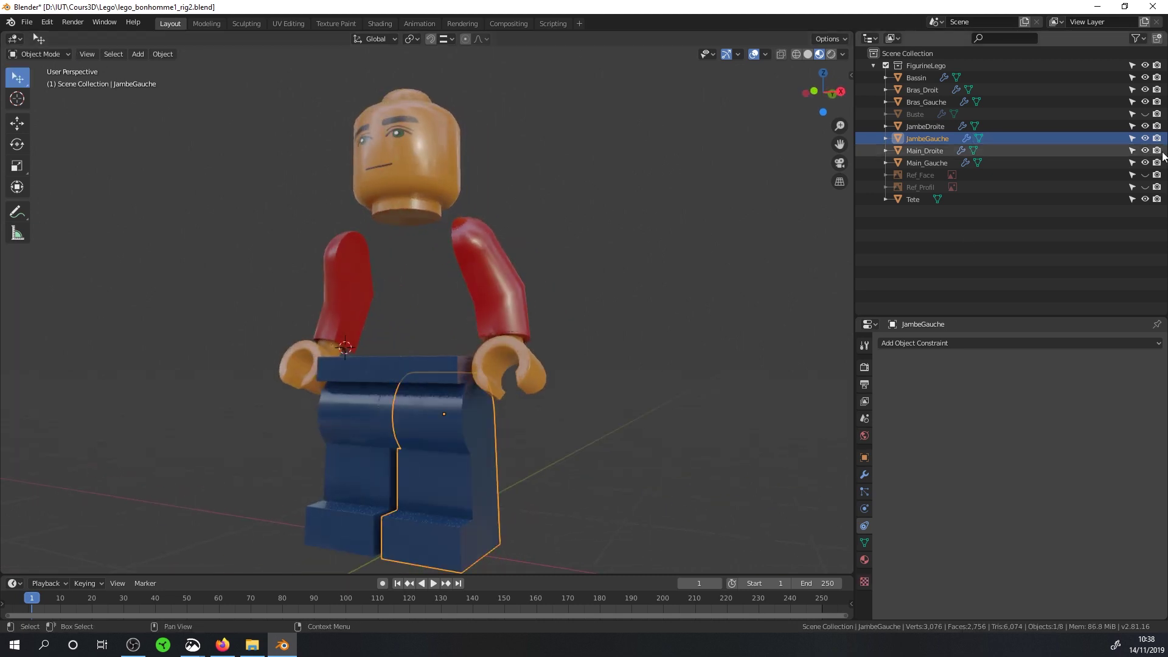
click(1144, 114)
scroll(546, 315, down, 3)
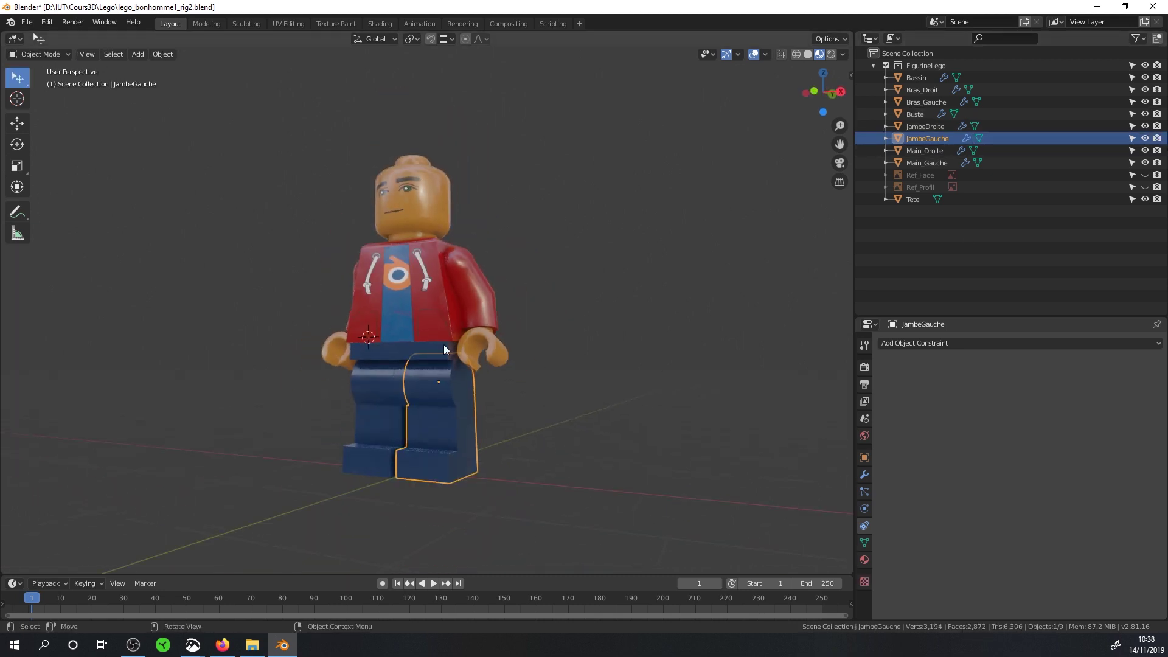
- Snap the 3D cursor to the world origin between the Lego figure's feet
middle_drag(443, 344, 475, 382)
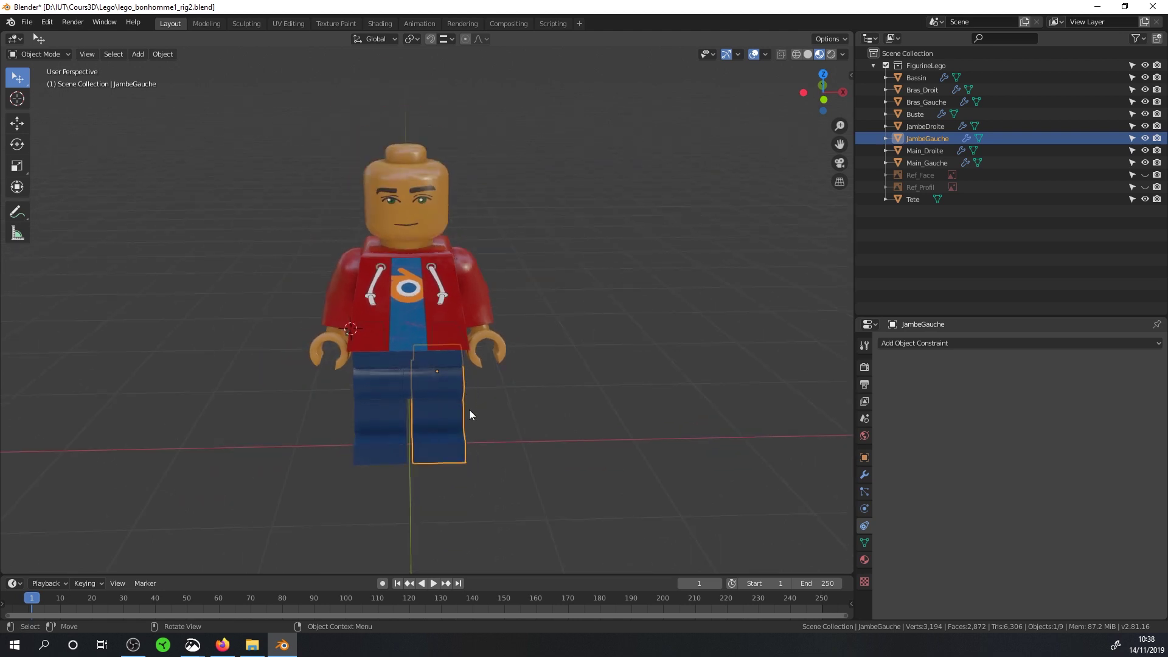
middle_drag(468, 410, 467, 407)
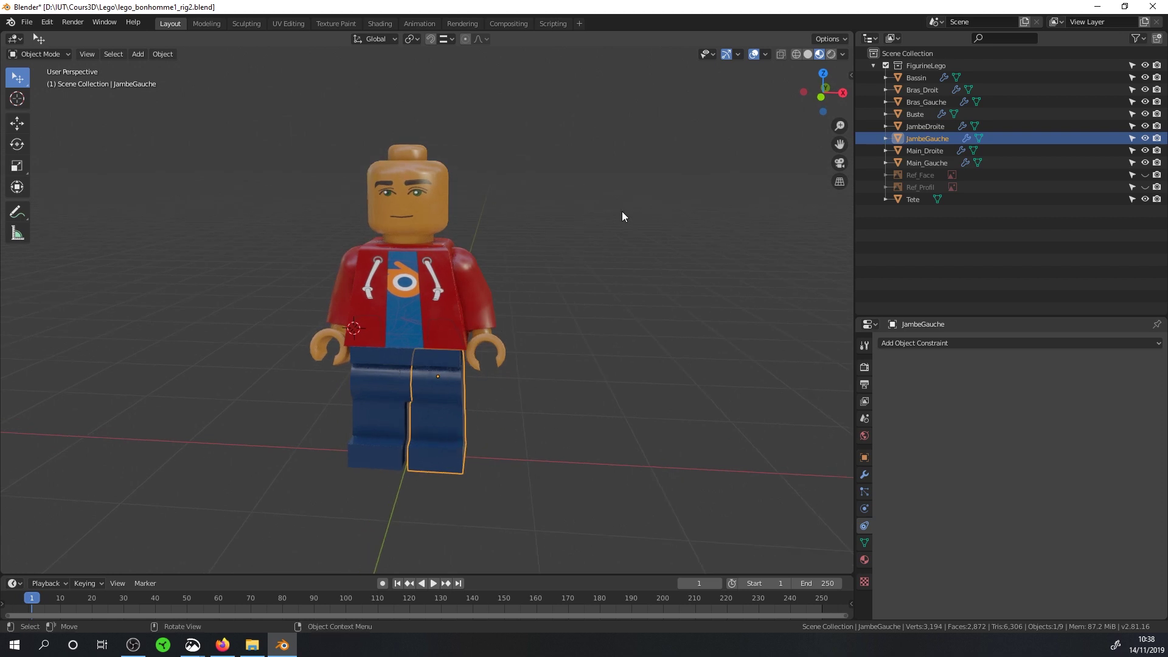
scroll(455, 359, up, 2)
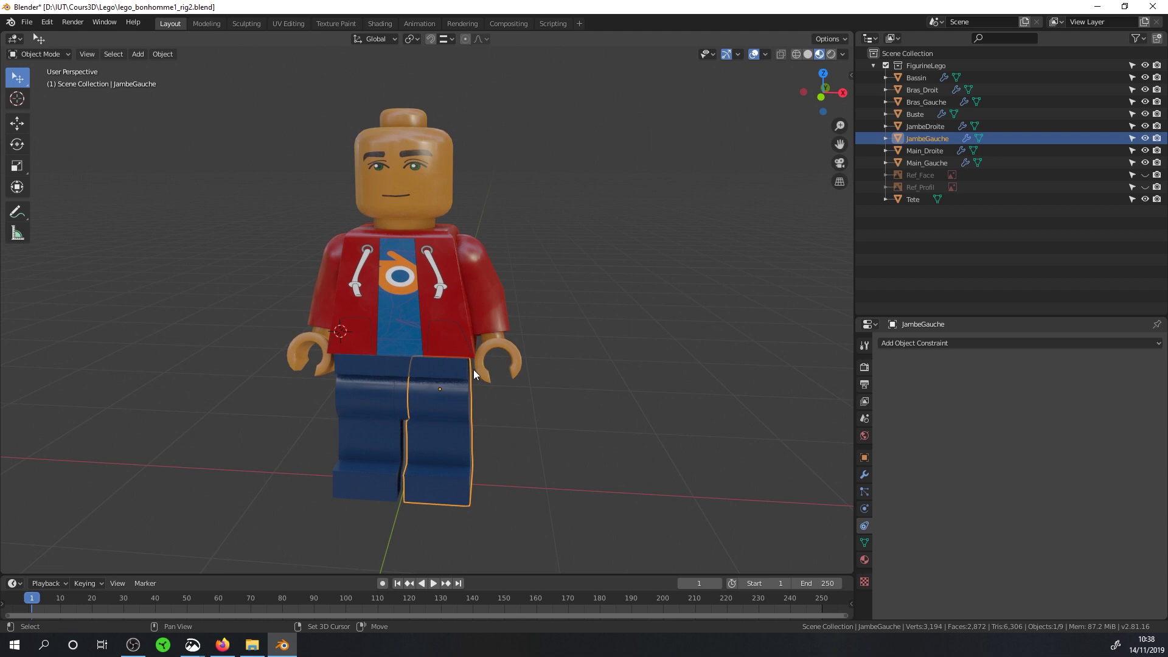
key(shift+s)
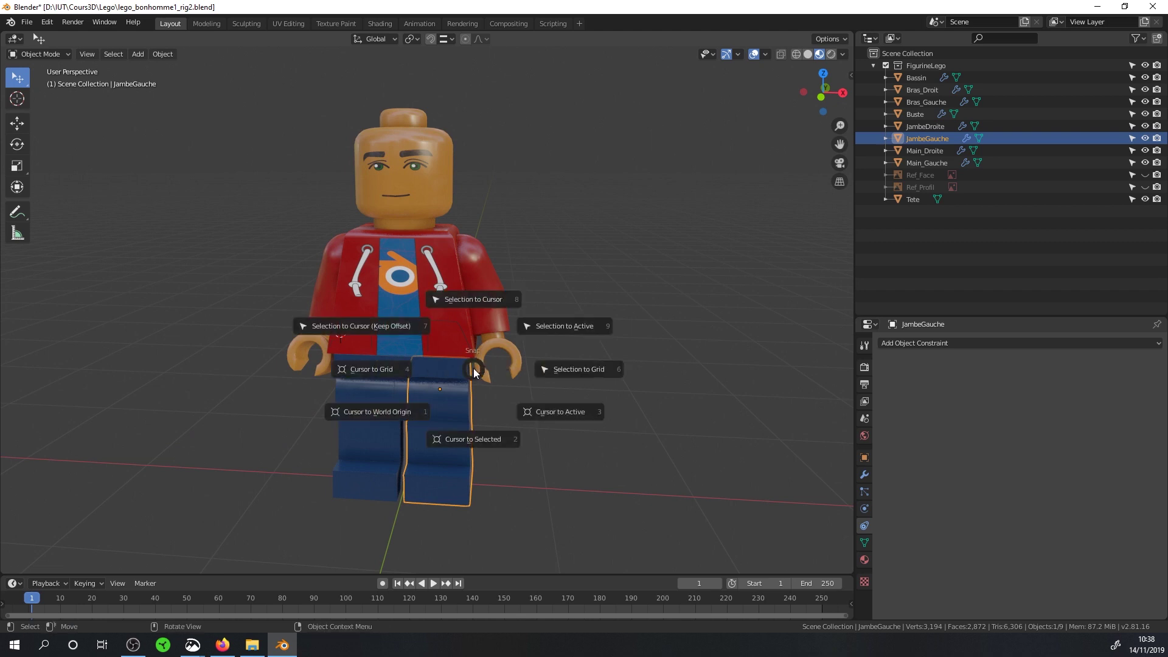
click(392, 415)
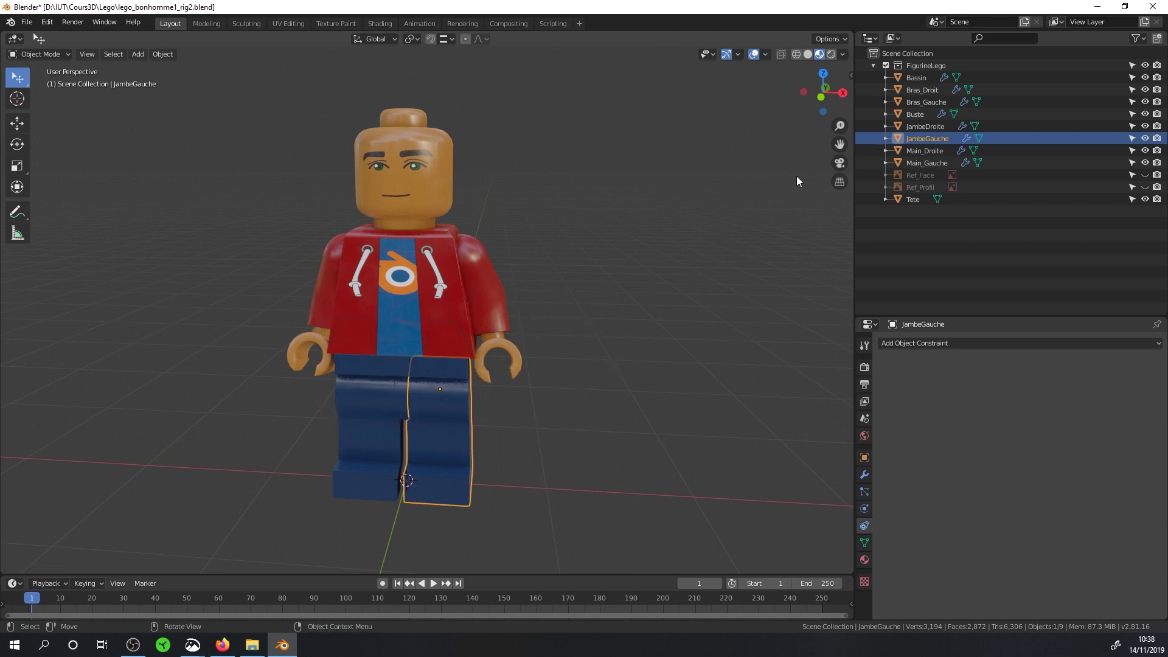
- Enable the Screencast Keys display in the viewport and turn off its Last Operator option
click(851, 75)
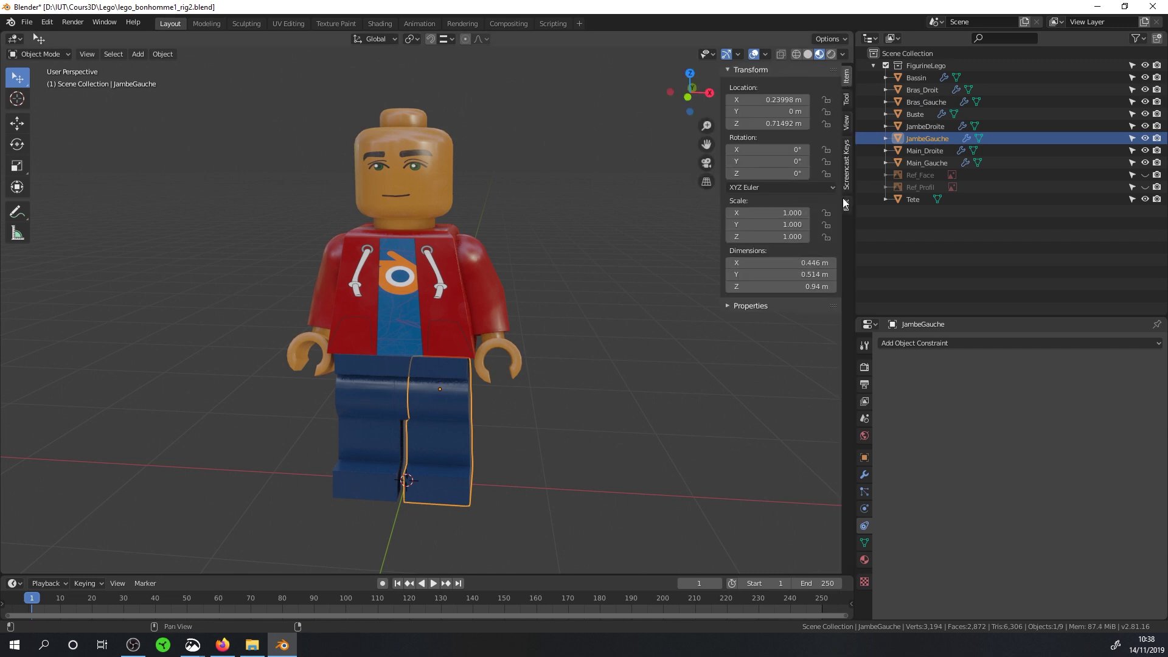
click(845, 182)
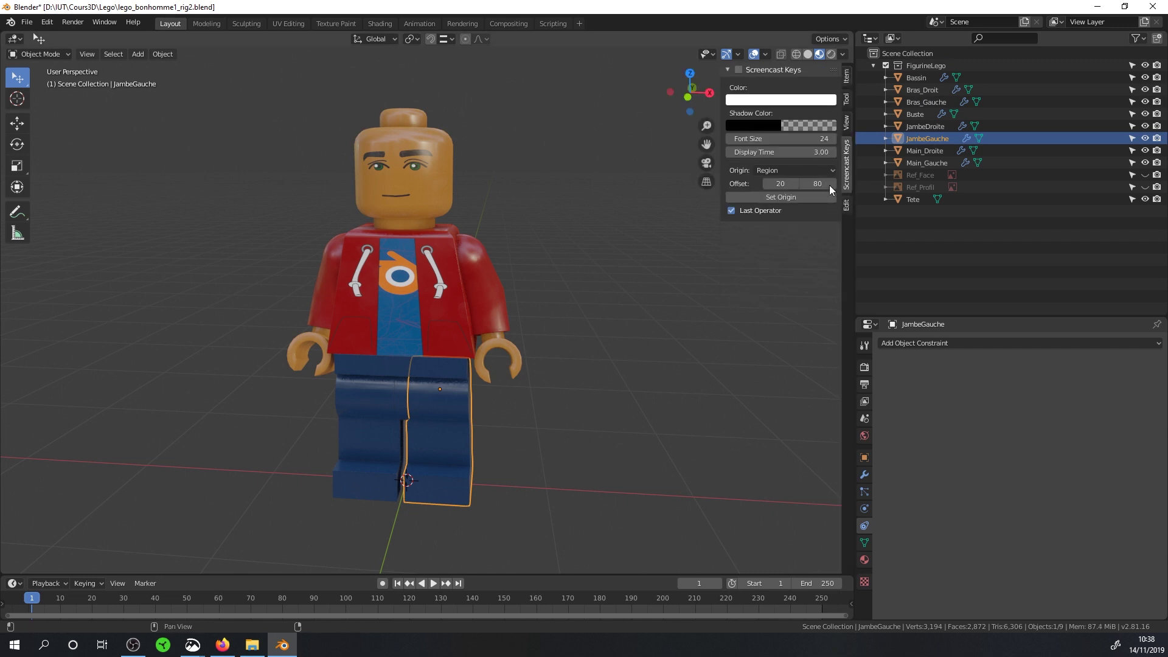
click(738, 70)
middle_drag(517, 385, 487, 331)
scroll(466, 406, up, 1)
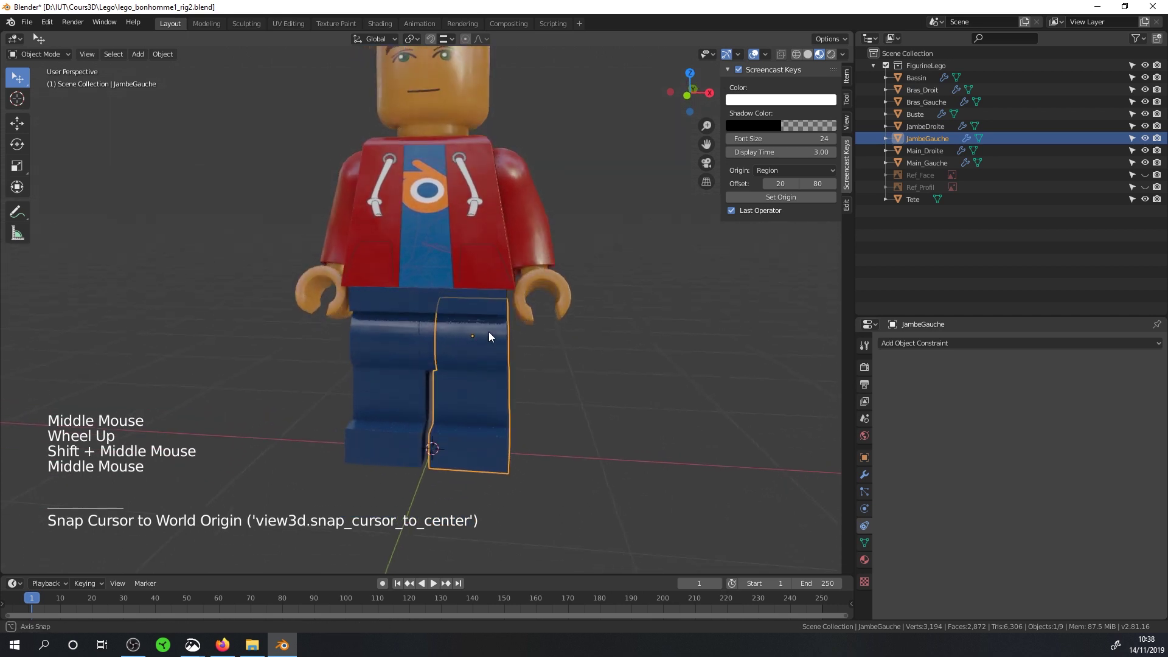
click(731, 210)
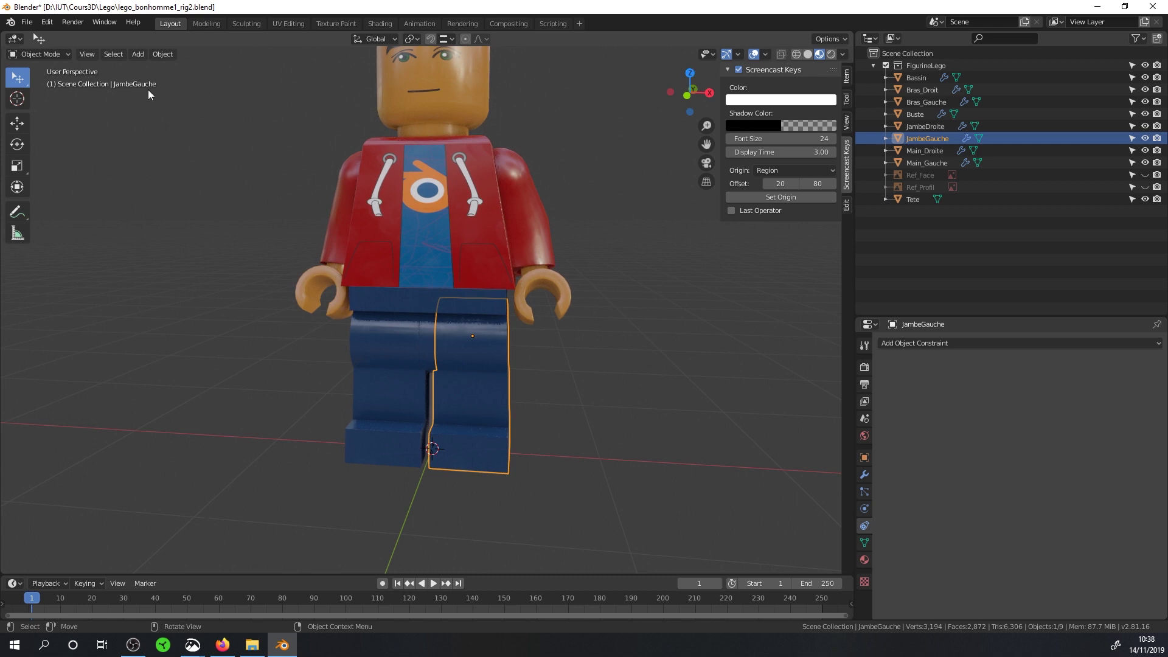
- Add a single-bone armature at the world origin between the Lego figure's feet
click(138, 54)
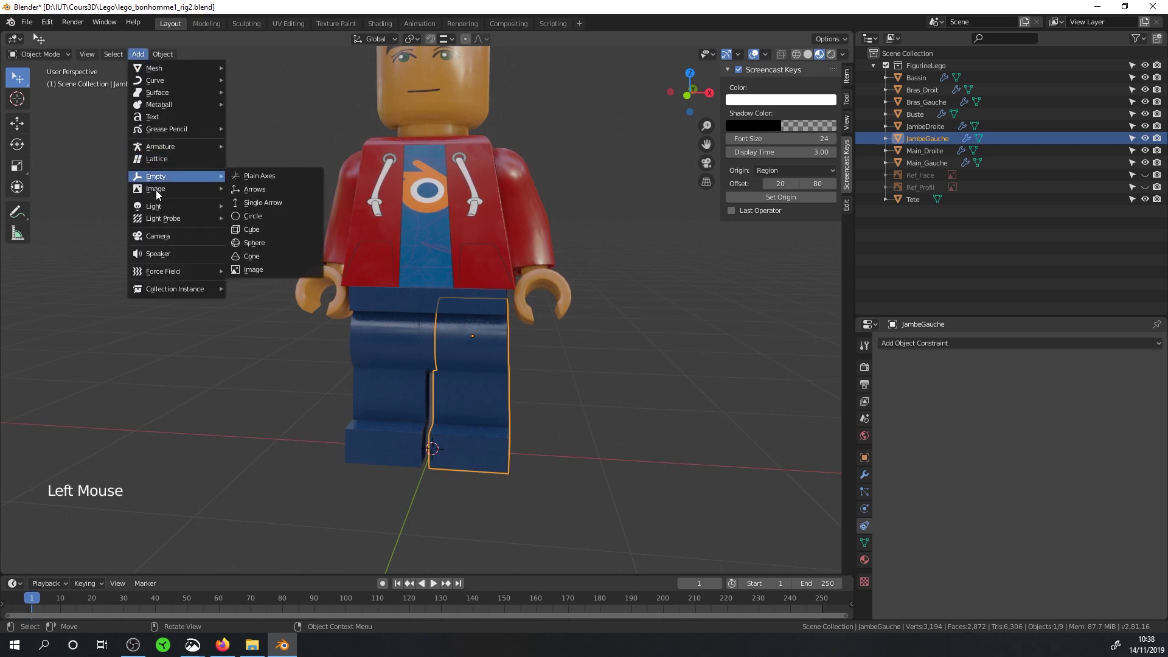
mouse_move(167, 146)
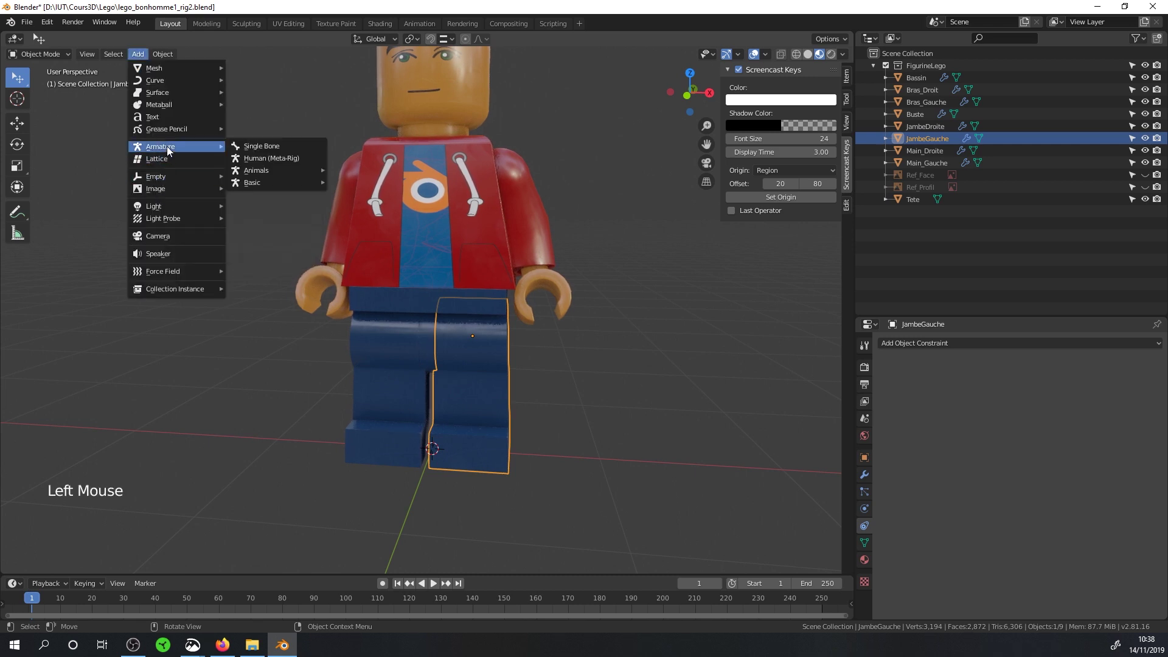
click(263, 147)
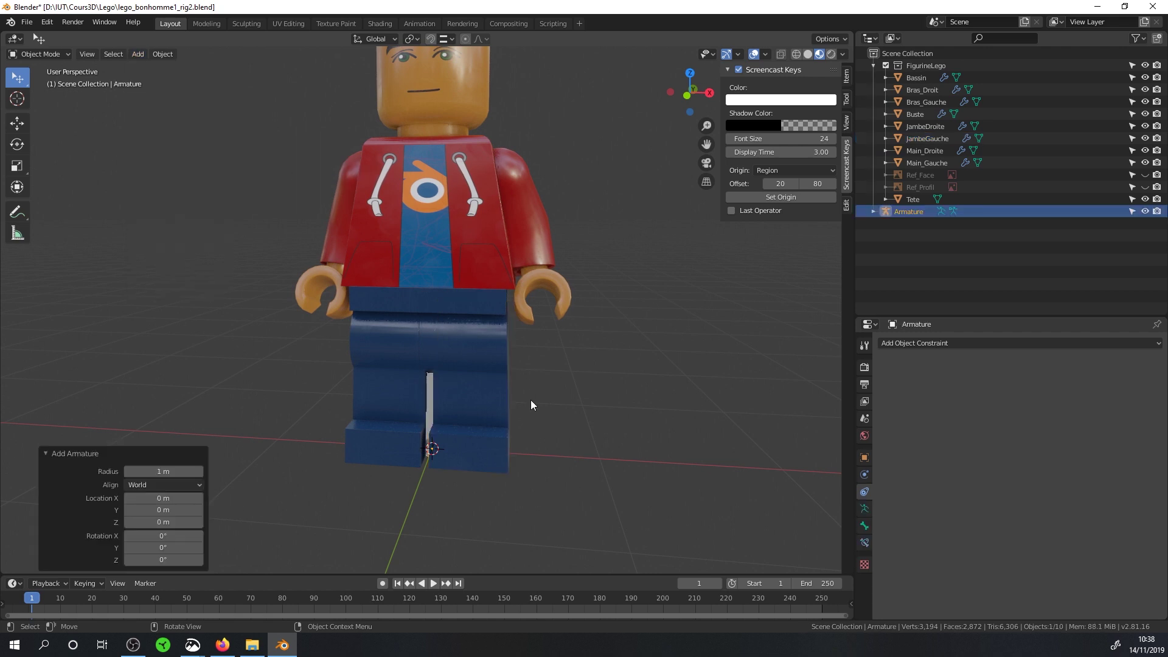
middle_drag(530, 406, 477, 396)
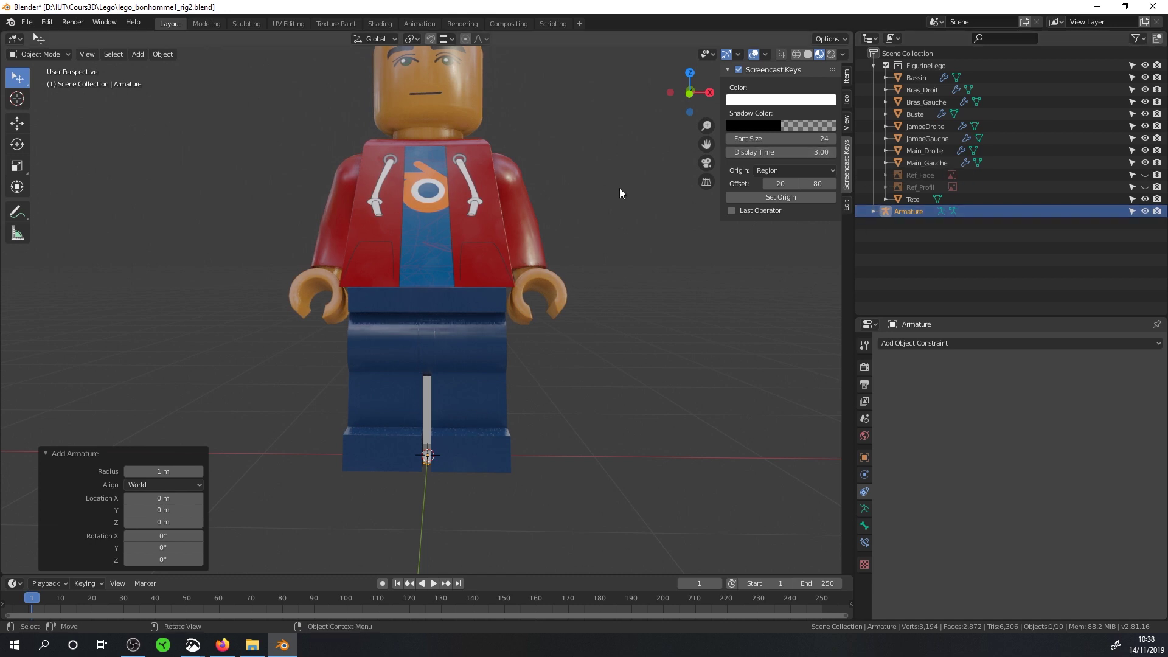
- Switch the viewport to wireframe shading so the bone can be seen inside the figure
click(781, 55)
click(778, 54)
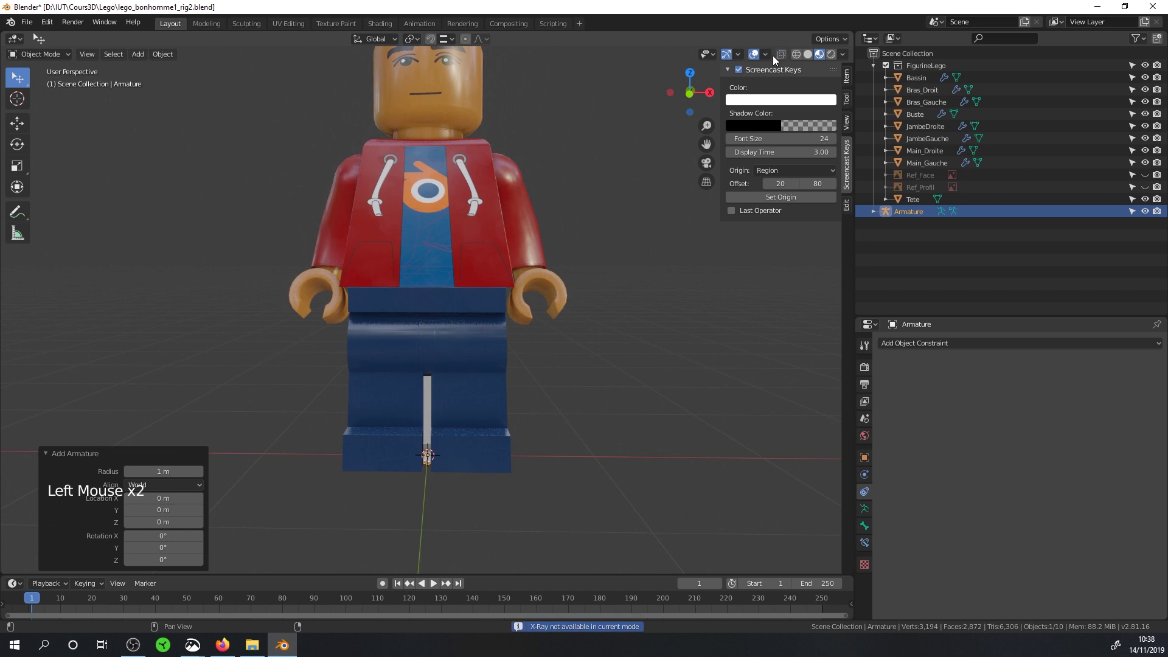
click(796, 54)
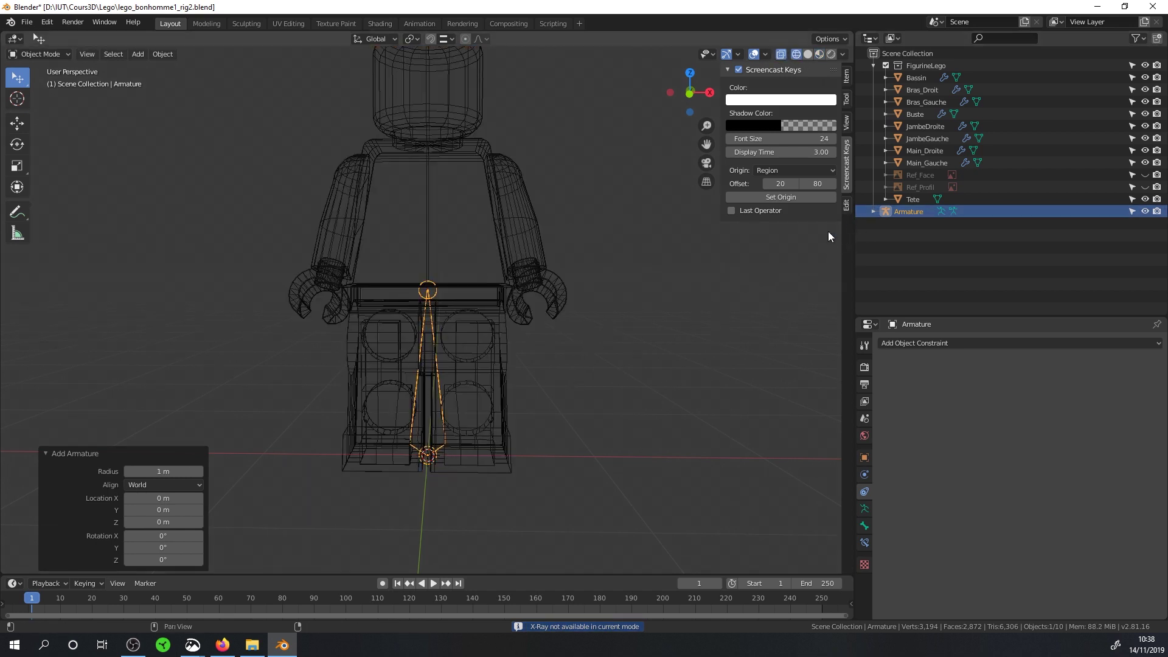
middle_drag(402, 312, 706, 263)
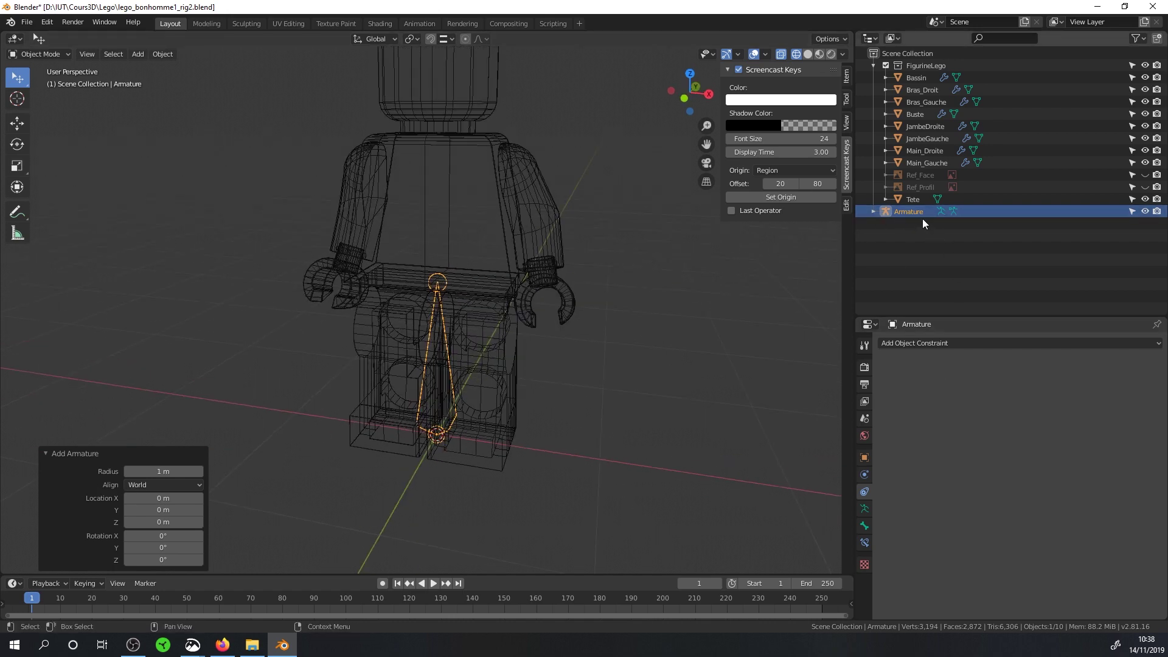
- Move the armature into the FigurineLego collection and rename it ArmatureLego
drag(922, 213, 918, 68)
double_click(919, 78)
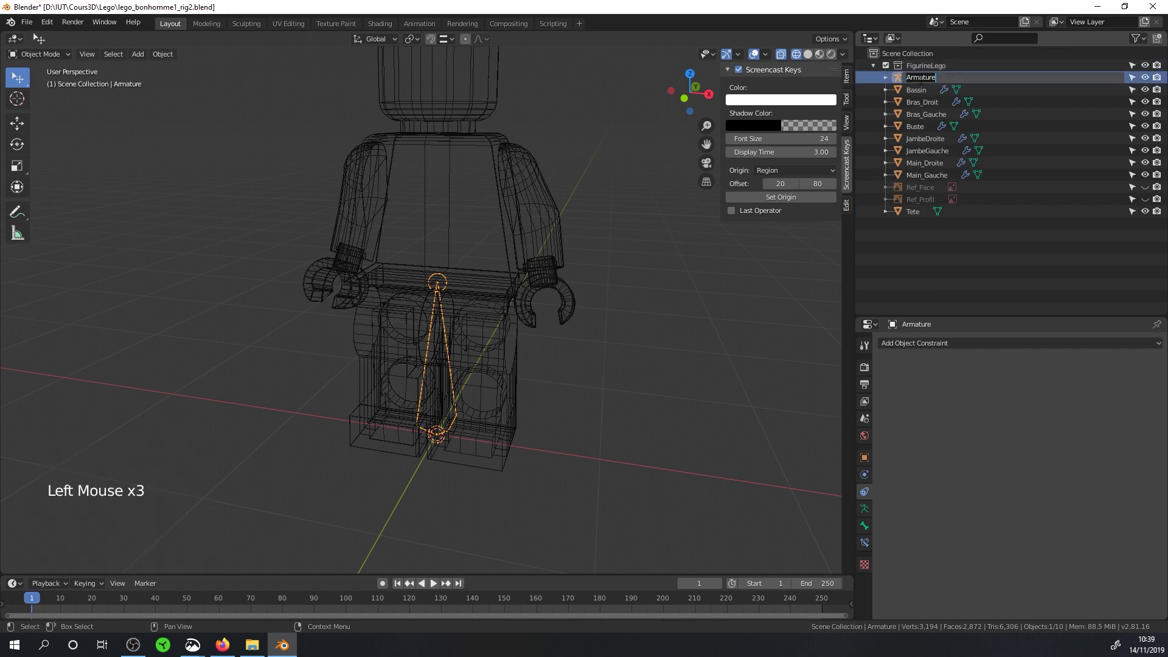
click(951, 78)
text(Lego)
key(Return)
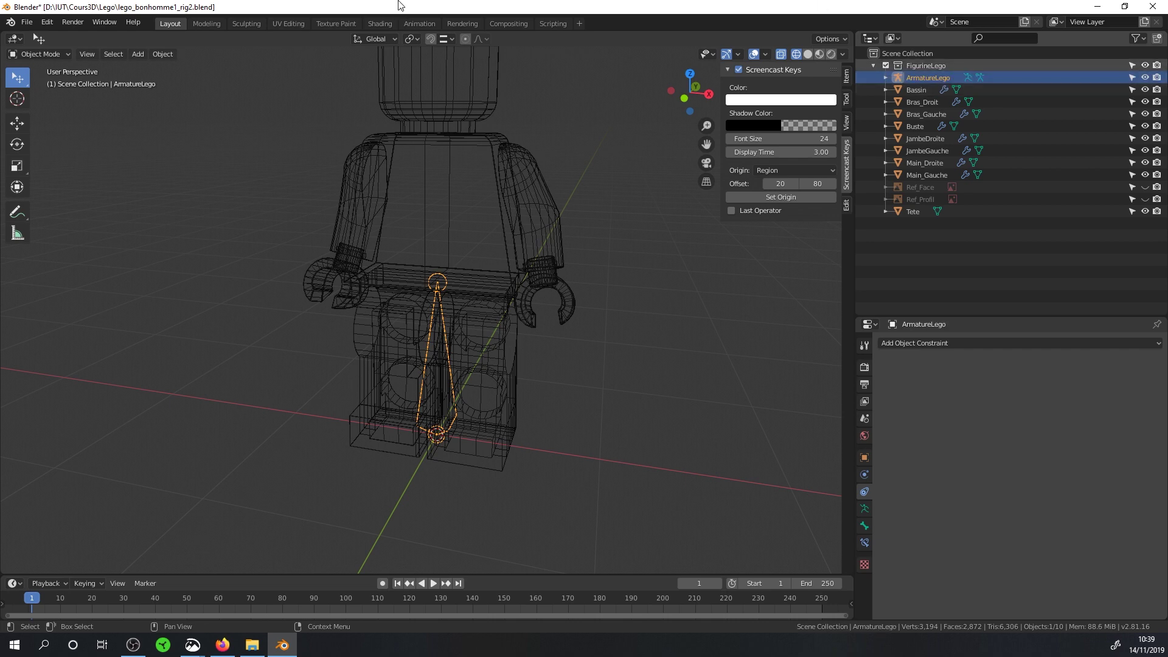
- Put ArmatureLego into Edit Mode and select its whole bone
scroll(482, 365, up, 2)
scroll(482, 365, down, 2)
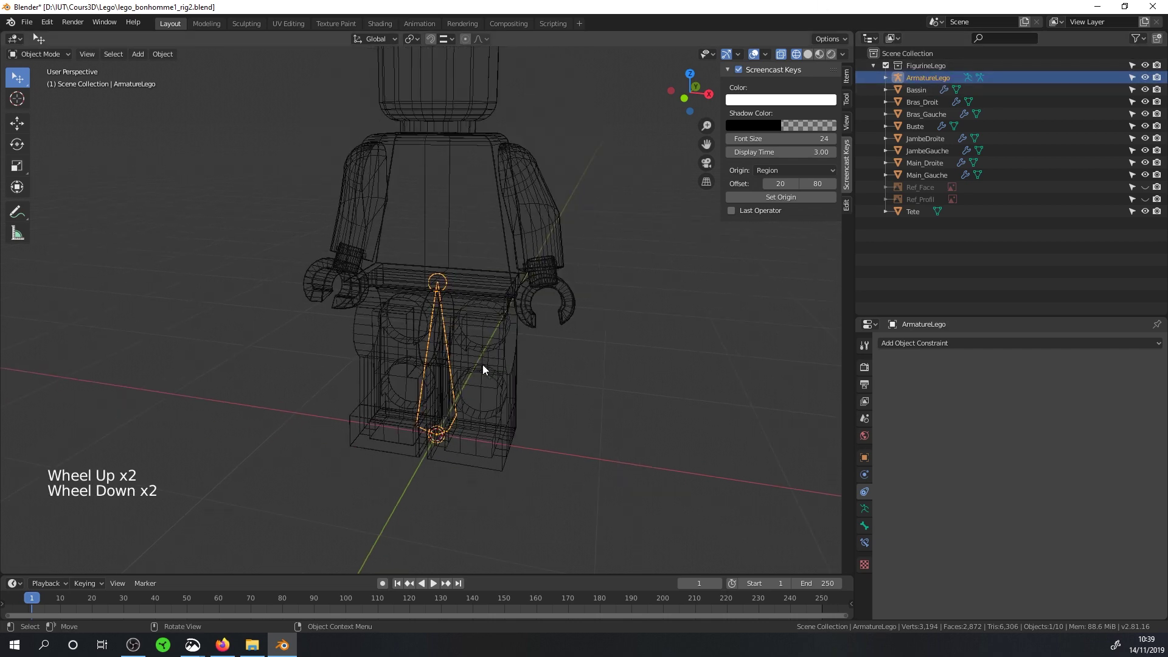
mouse_move(483, 365)
middle_down()
mouse_move(521, 329)
mouse_move(474, 368)
middle_up()
scroll(469, 369, up, 1)
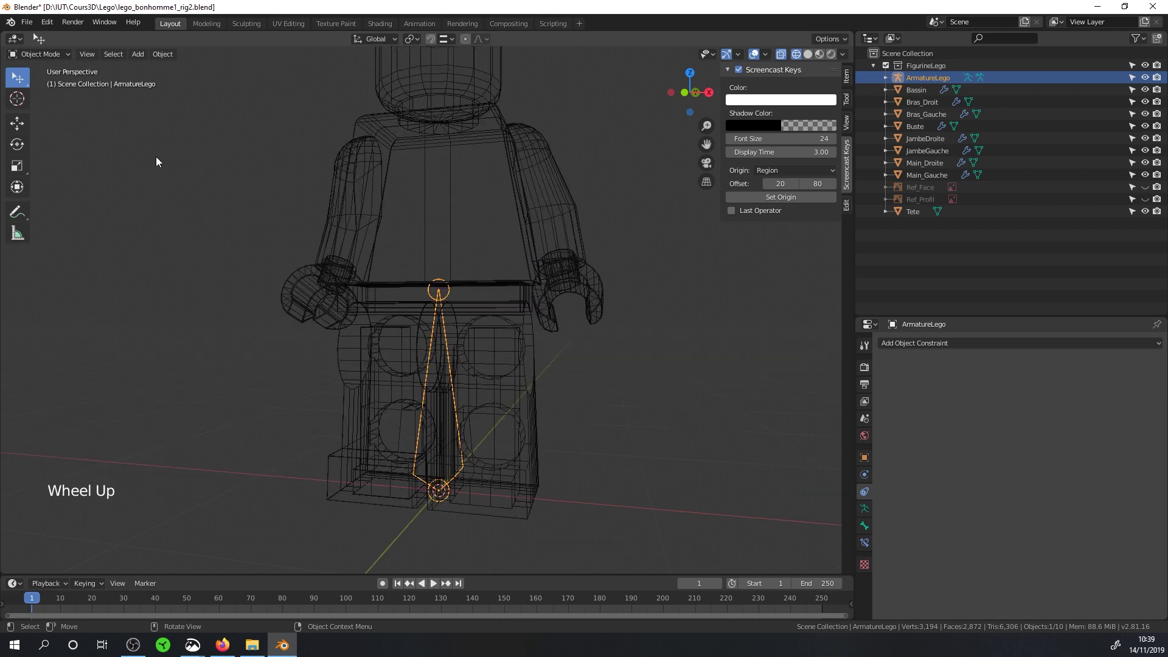
click(43, 54)
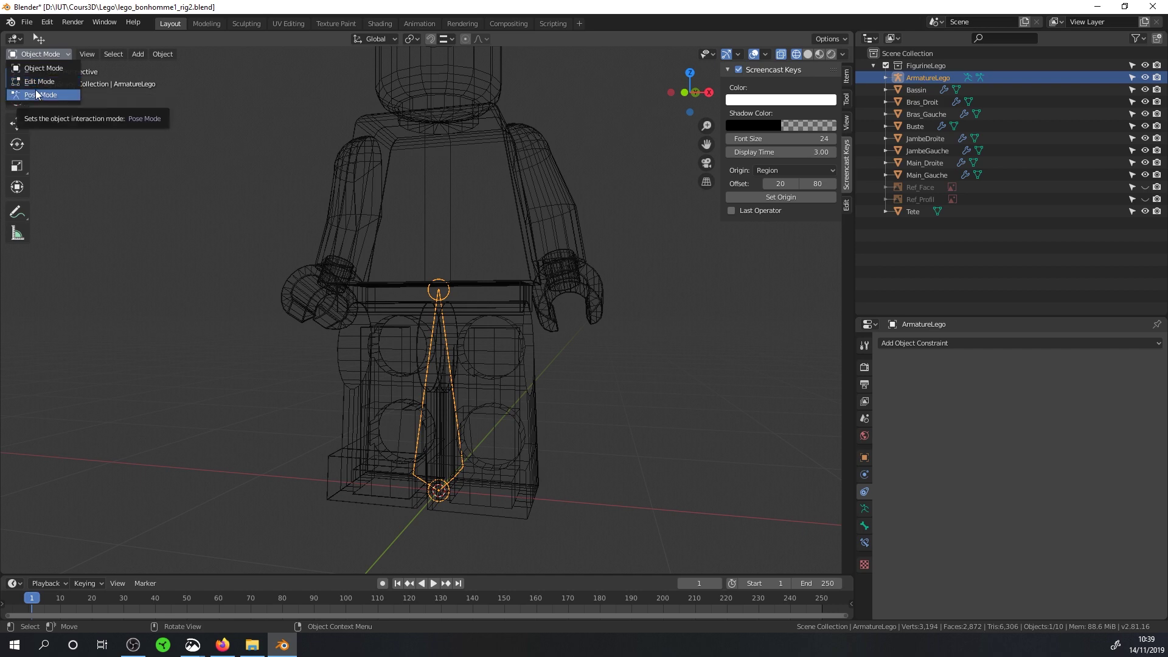
click(46, 54)
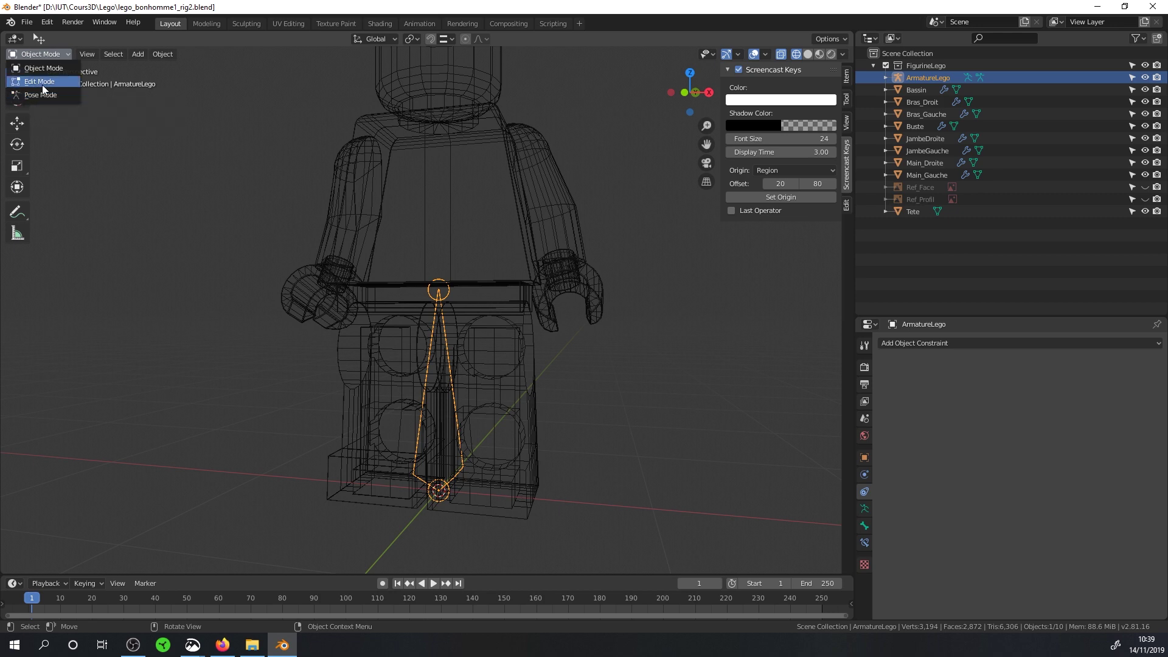
click(42, 85)
middle_drag(566, 361, 560, 391)
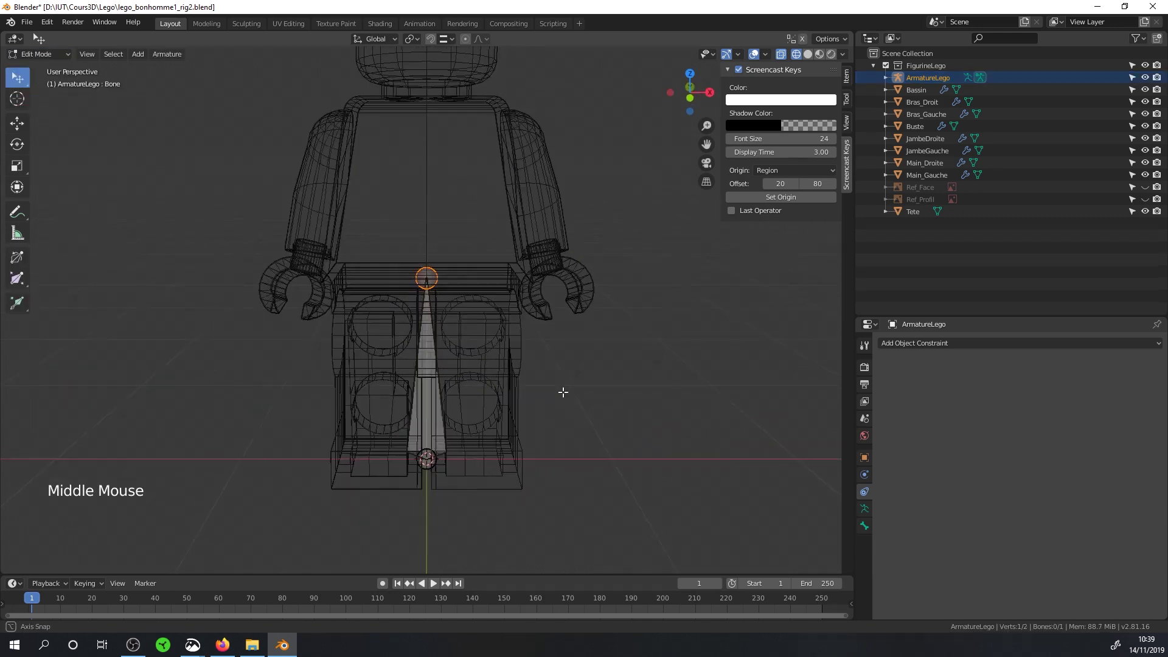
click(436, 395)
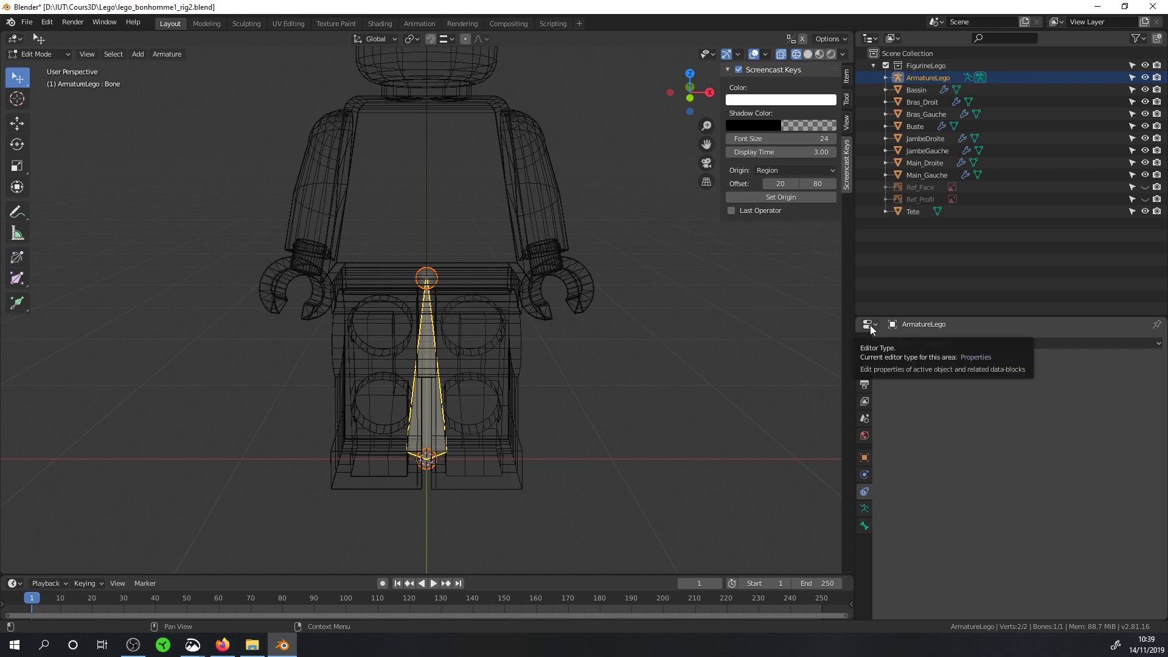
- Rename the selected bone of ArmatureLego as Base in its bone properties
click(864, 510)
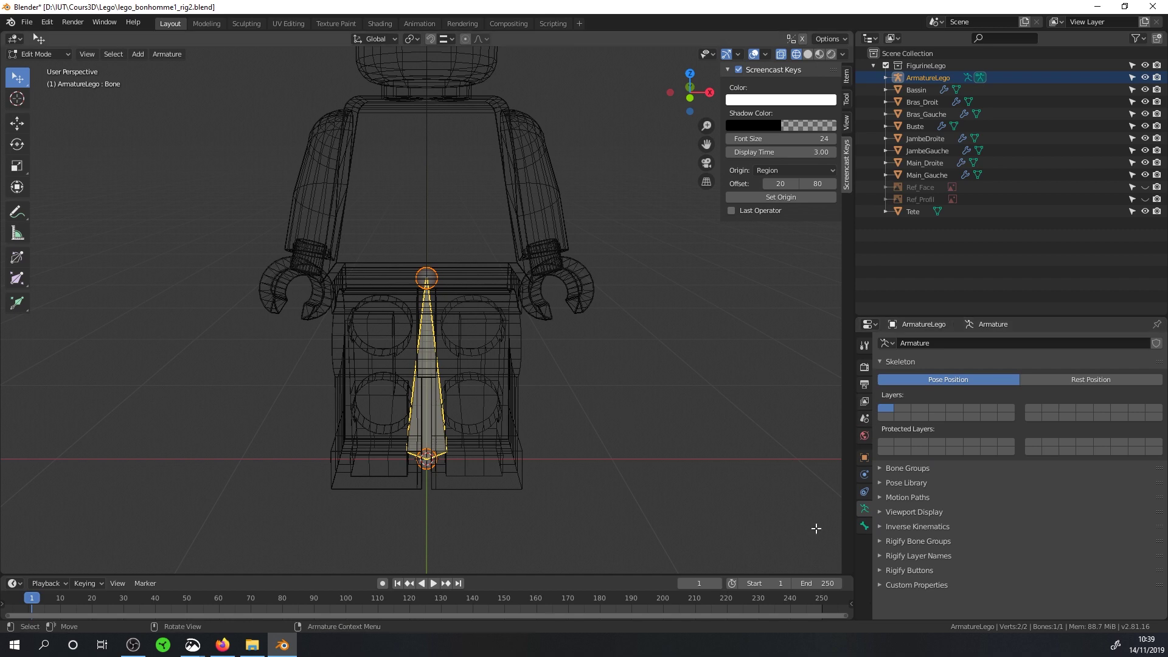
click(863, 526)
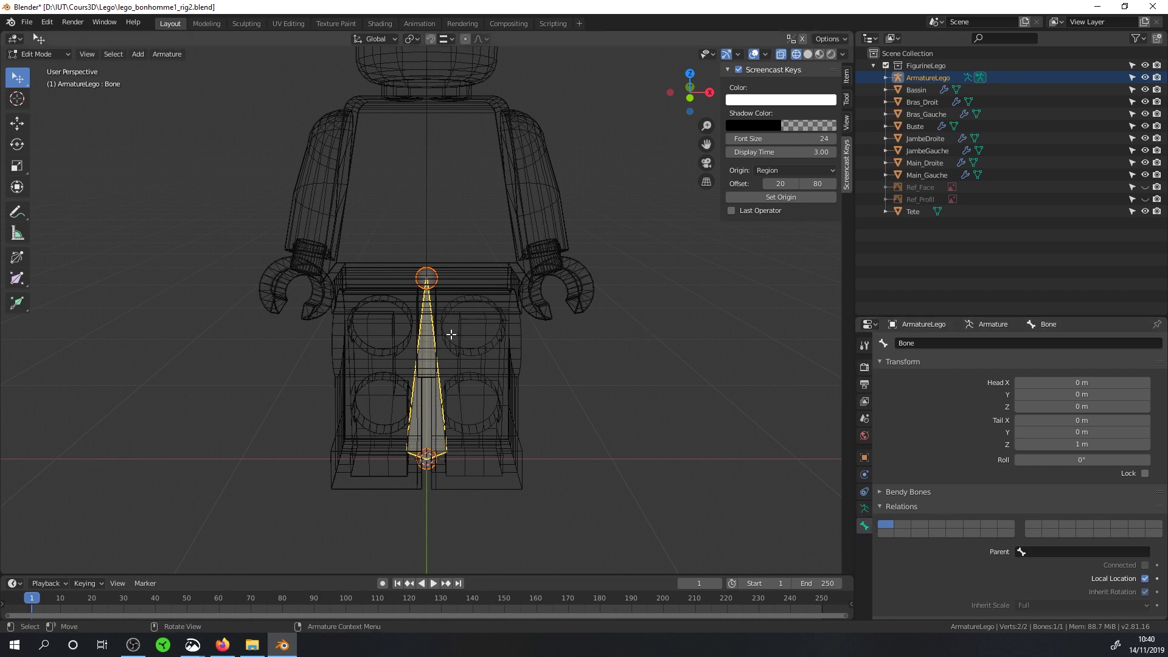
click(912, 344)
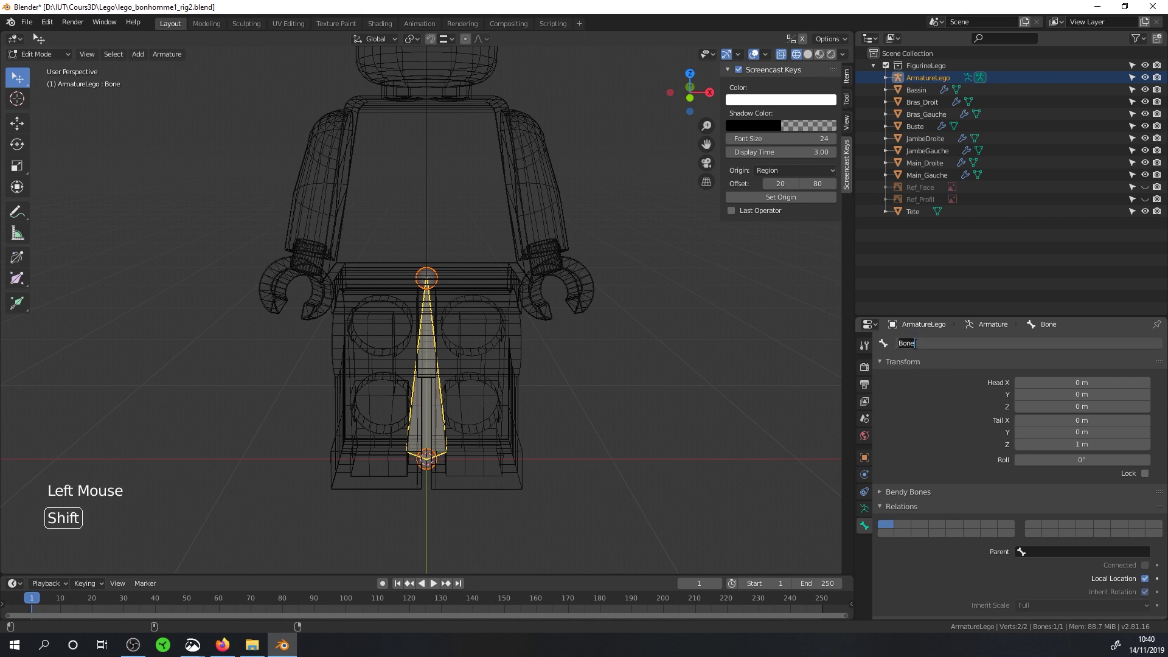
text(Base)
key(Return)
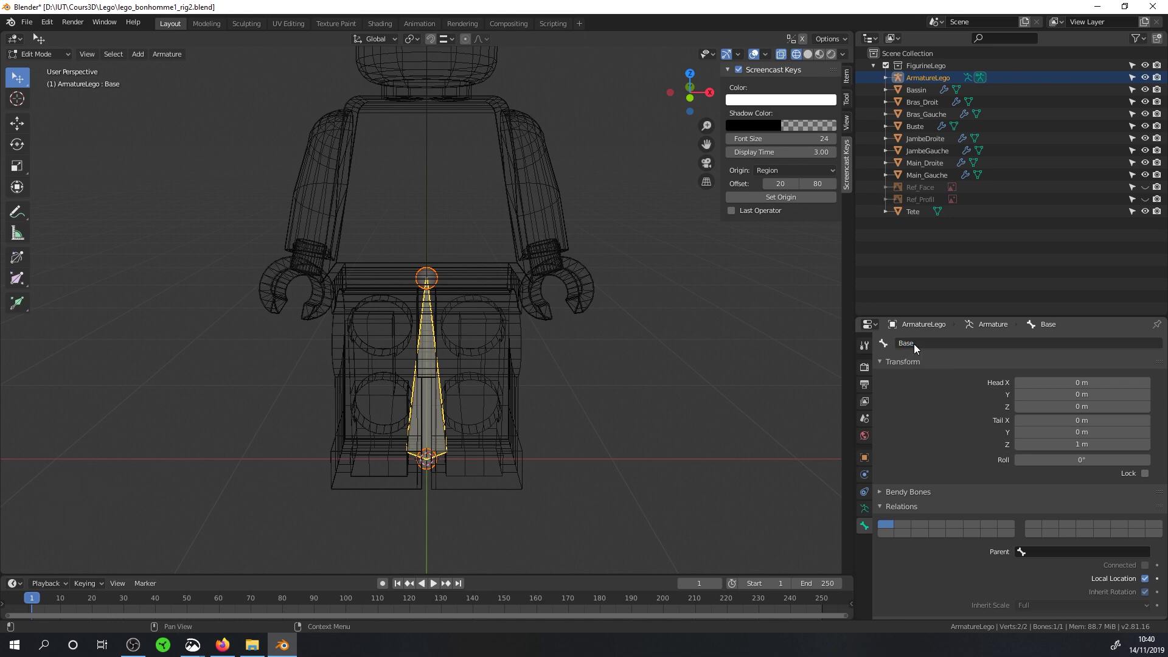
- Examine the Base bone's placement within the figure's legs and pelvis from several angles
middle_drag(524, 423, 491, 427)
scroll(522, 412, up, 2)
scroll(521, 428, down, 3)
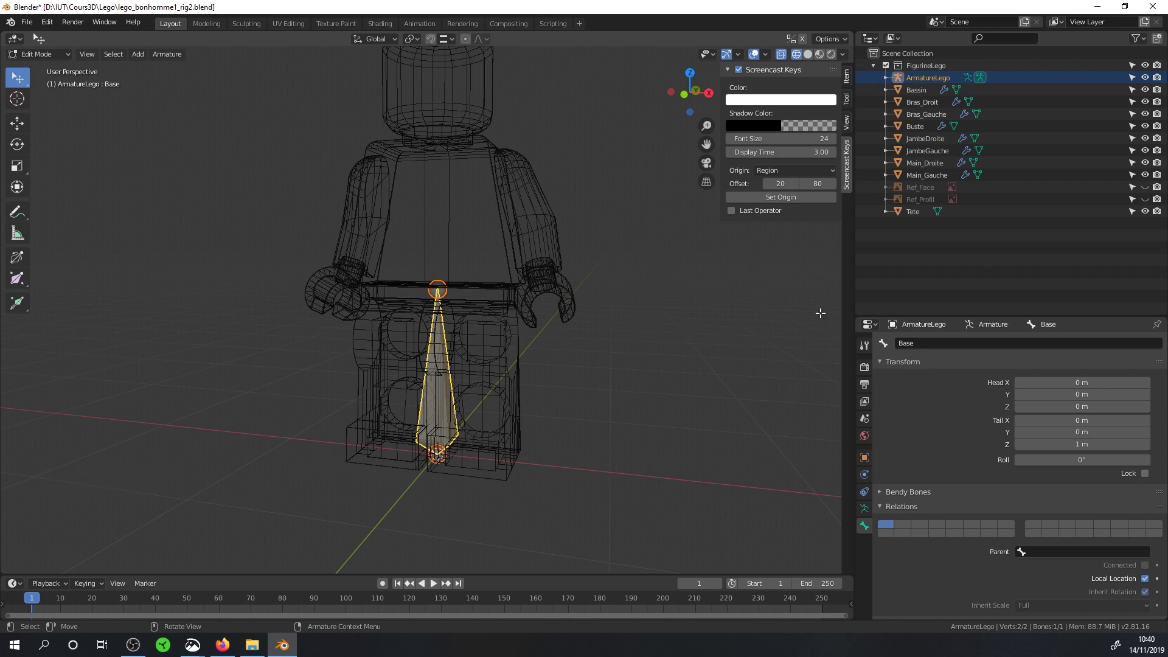
middle_drag(565, 360, 555, 373)
scroll(555, 373, up, 1)
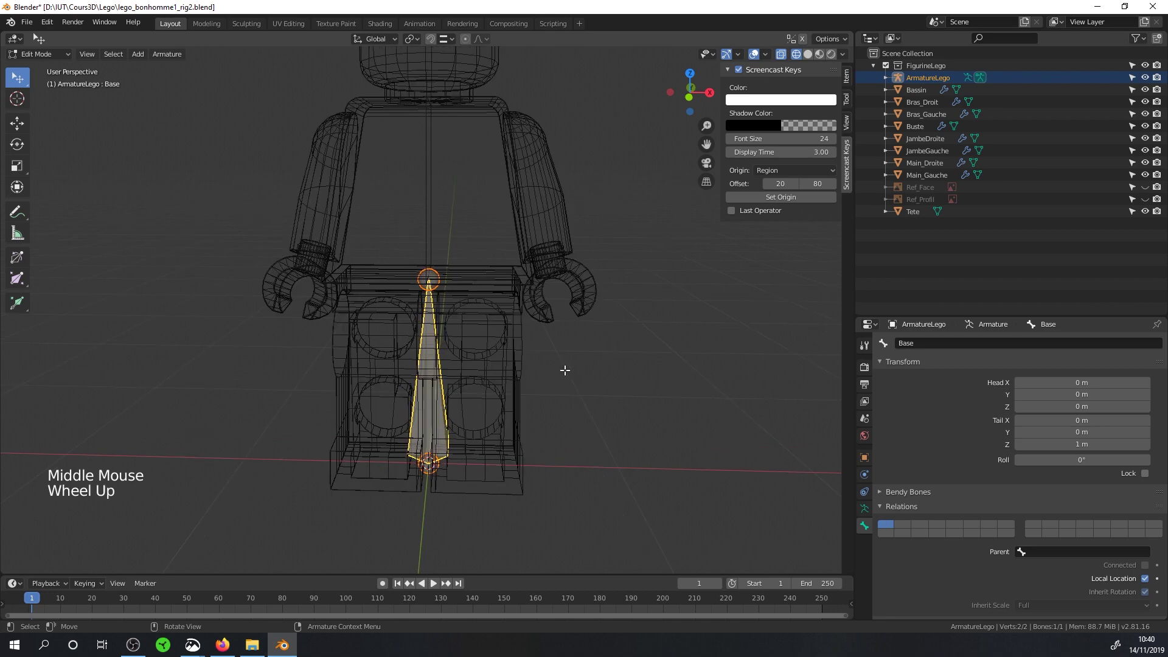
shift+middle_drag(515, 300, 494, 363)
scroll(523, 383, up, 1)
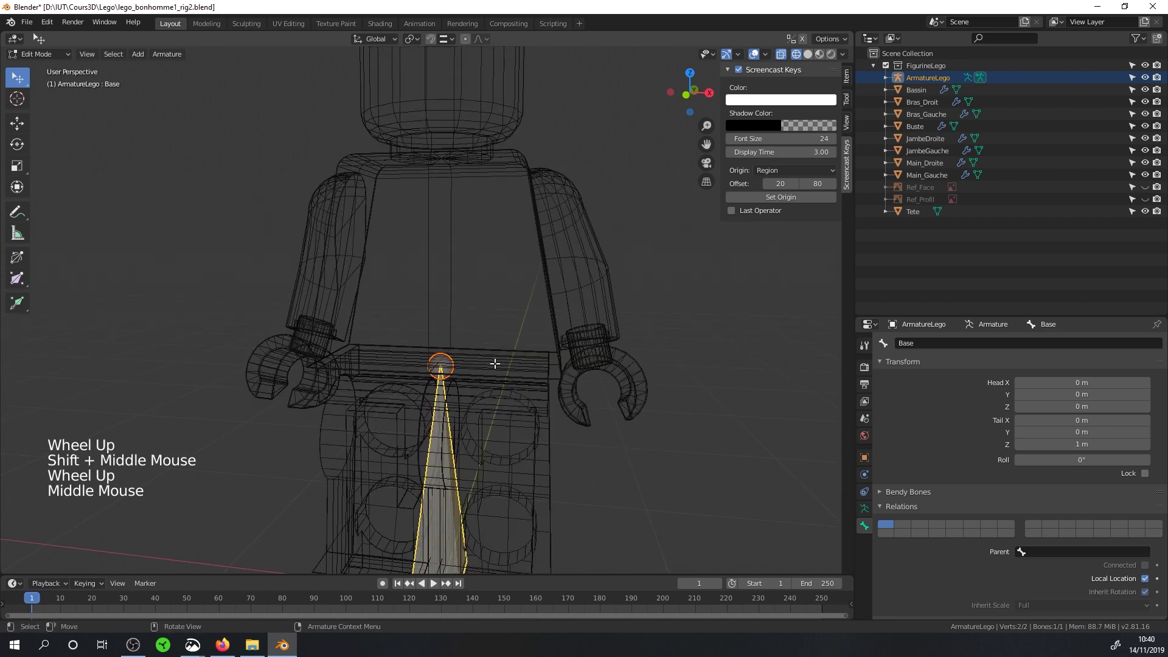
scroll(493, 365, down, 1)
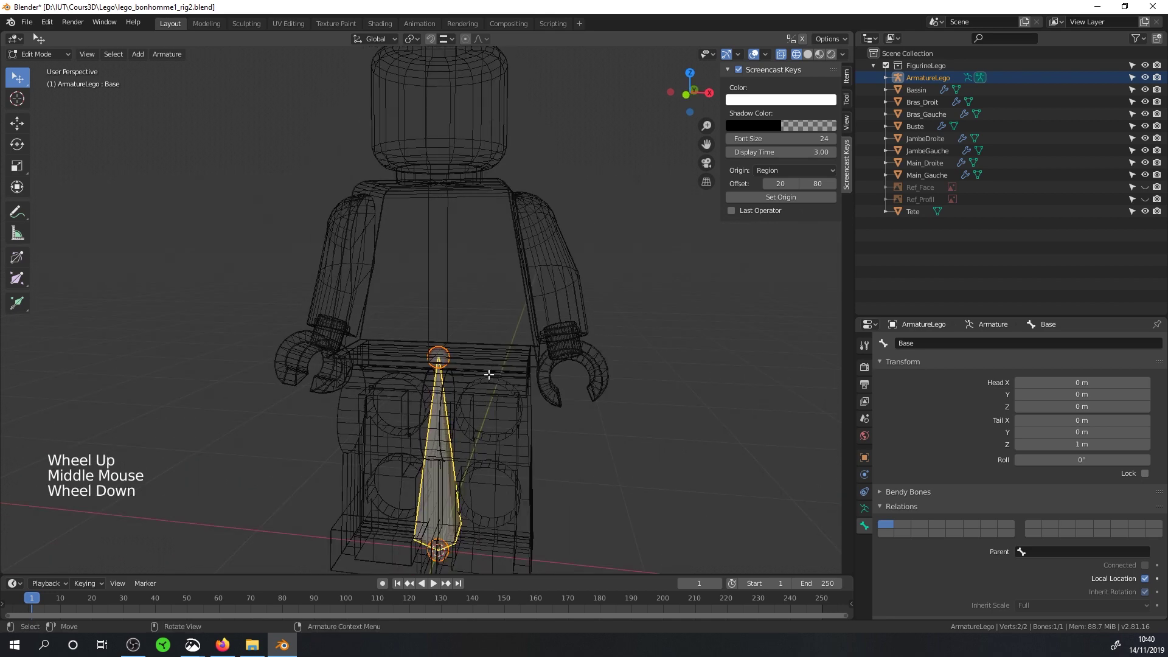
middle_drag(487, 374, 442, 399)
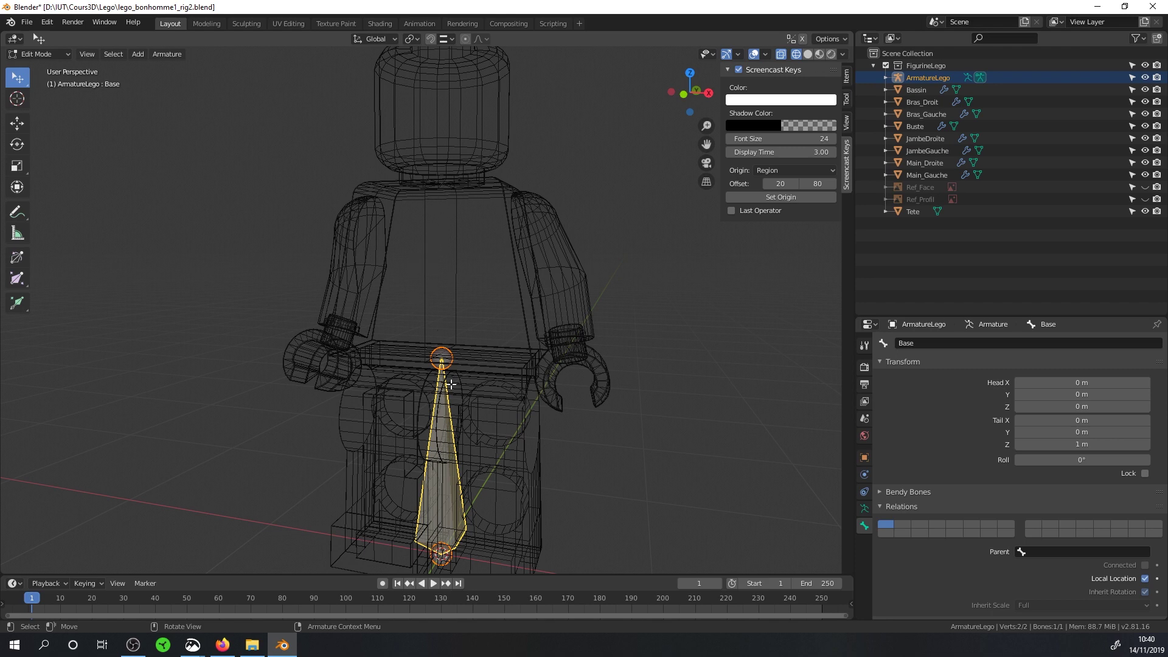
- Leave the armature's Edit Mode, then edit the pelvis Bassin and select one round side face of its central disc
key(Tab)
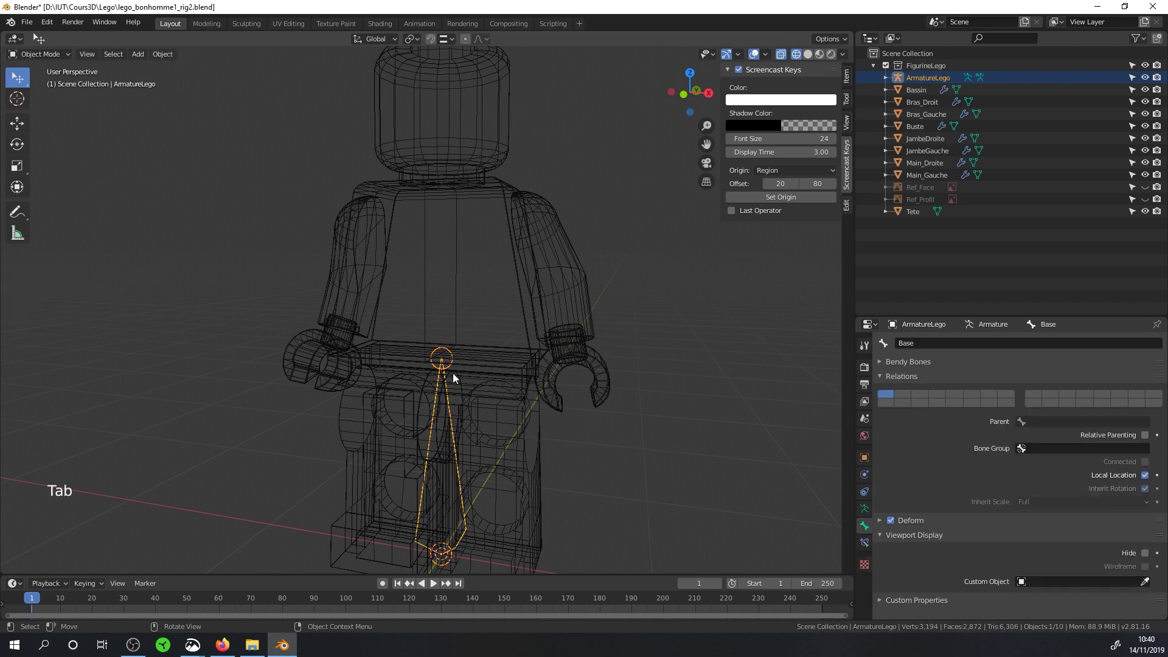
click(490, 373)
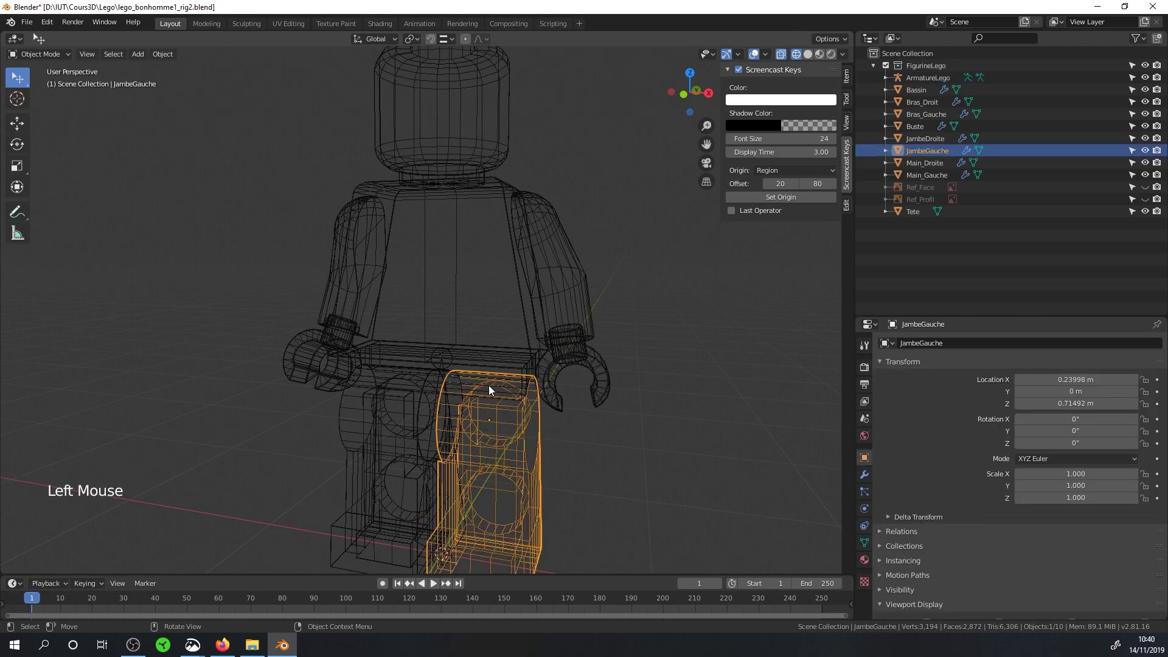
click(436, 408)
click(437, 410)
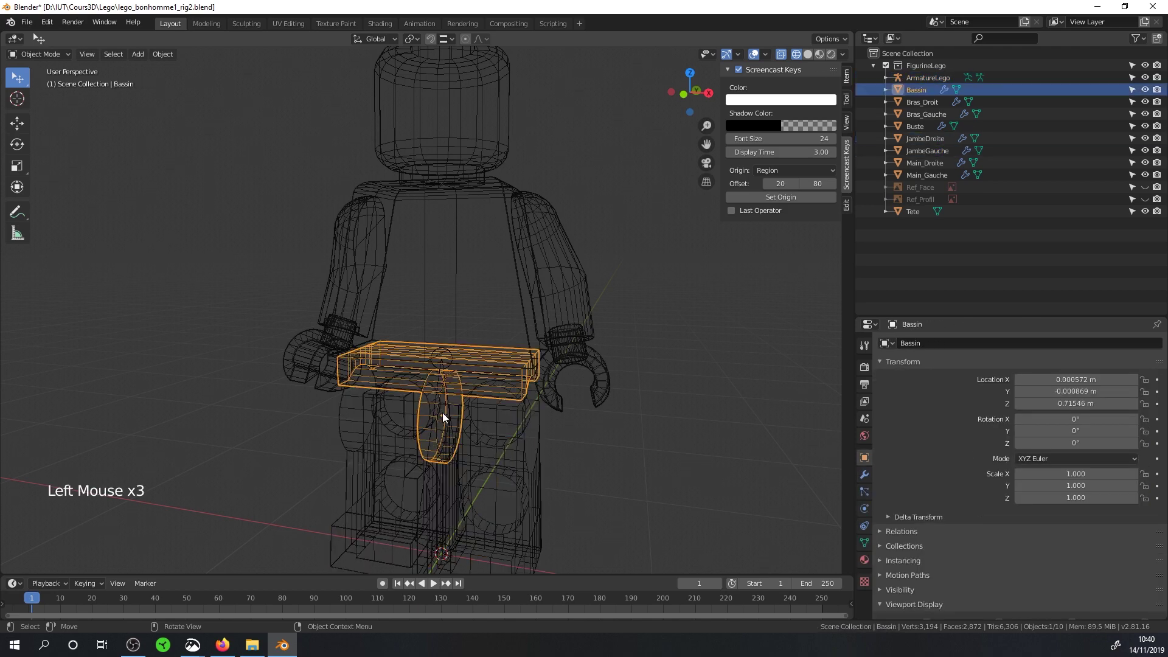
key(Tab)
scroll(480, 451, up, 2)
mouse_move(480, 451)
middle_down()
mouse_move(471, 474)
mouse_move(502, 479)
middle_up()
click(470, 476)
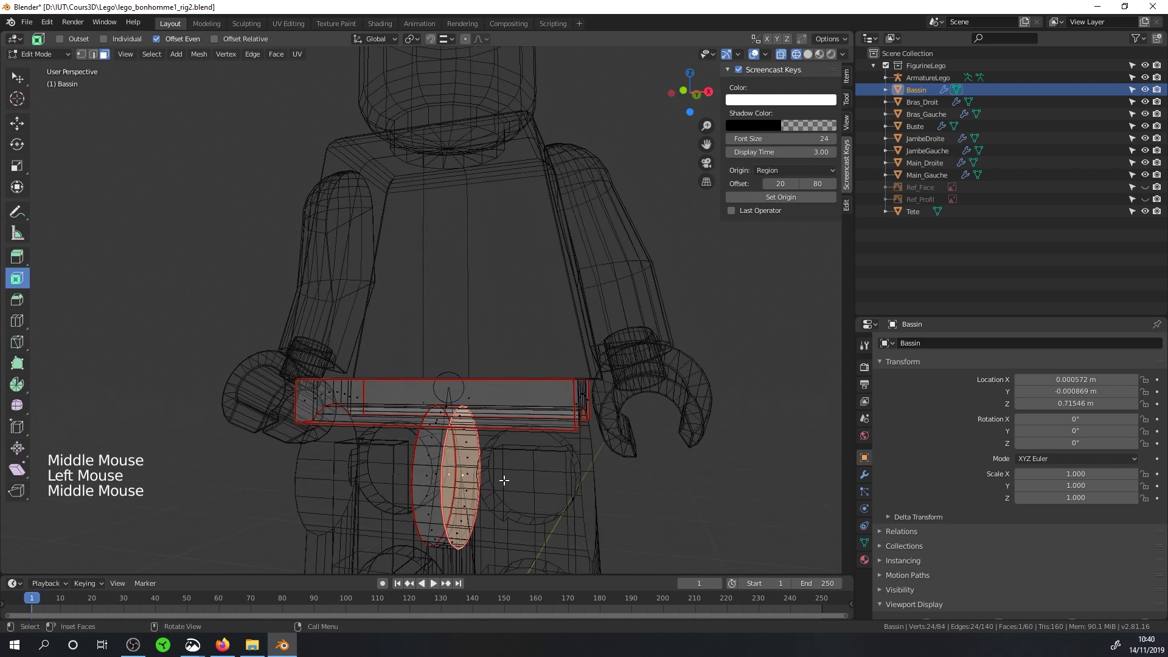
- Switch the viewport to solid shading with X-ray enabled
key(z)
click(584, 480)
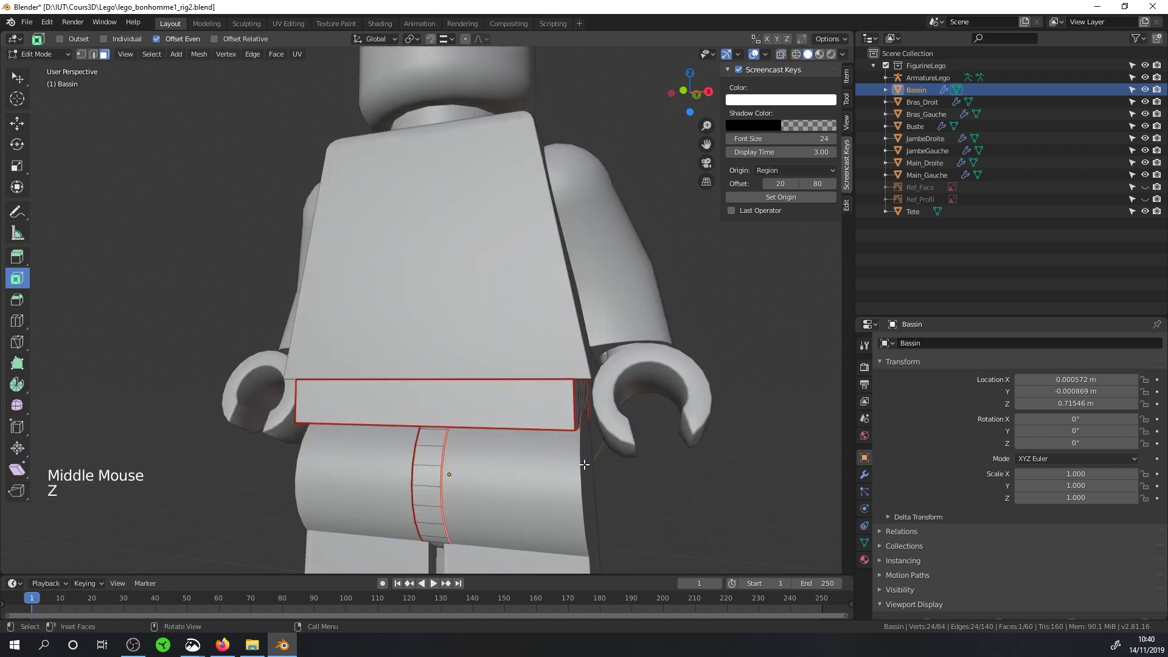
click(781, 55)
- Add the opposite round face of Bassin's central disc to the selection
middle_drag(496, 474, 599, 476)
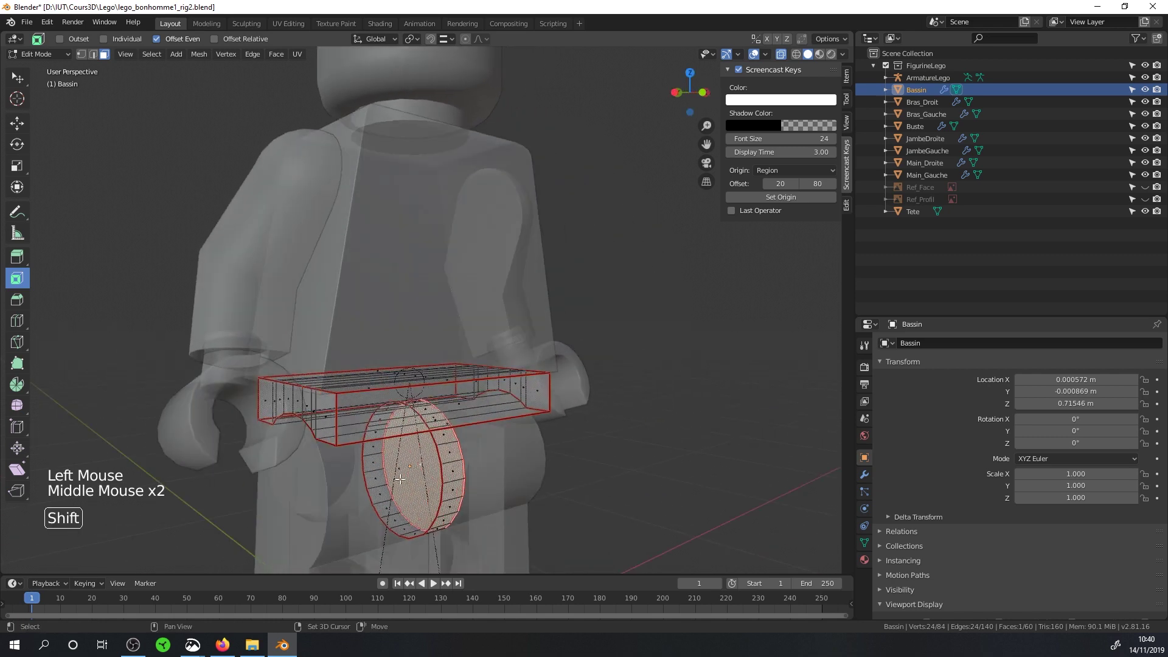
shift+click(421, 482)
middle_drag(420, 481, 480, 471)
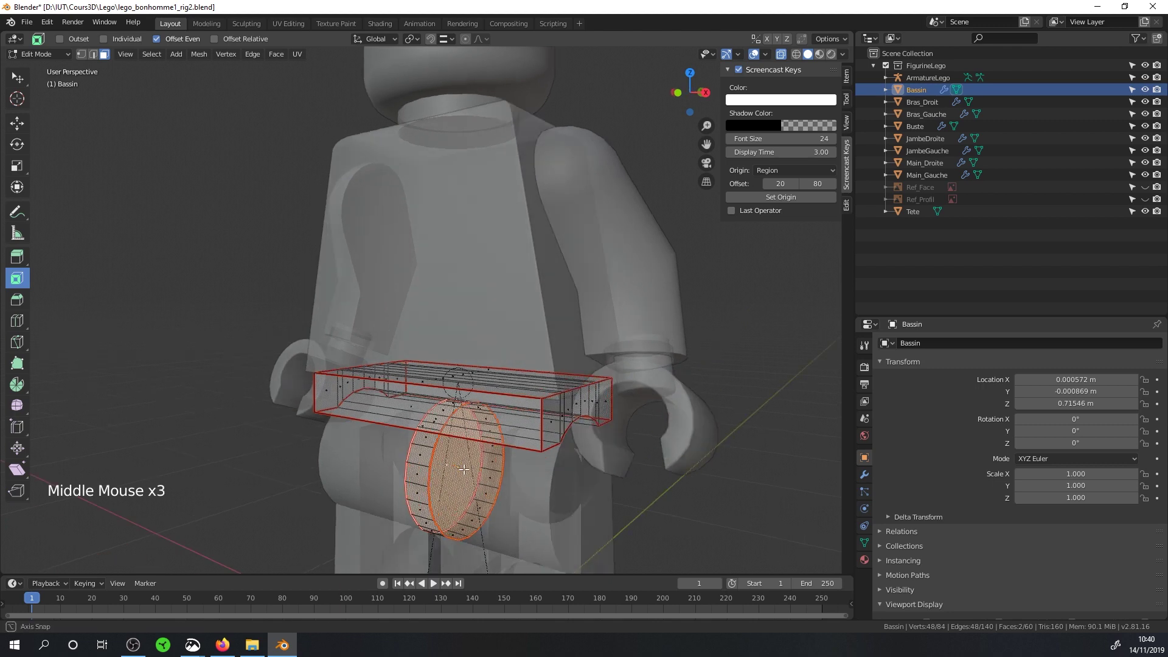
- Snap the 3D cursor to the two selected round faces of Bassin's central disc and leave the mesh's Edit Mode
key(shift)
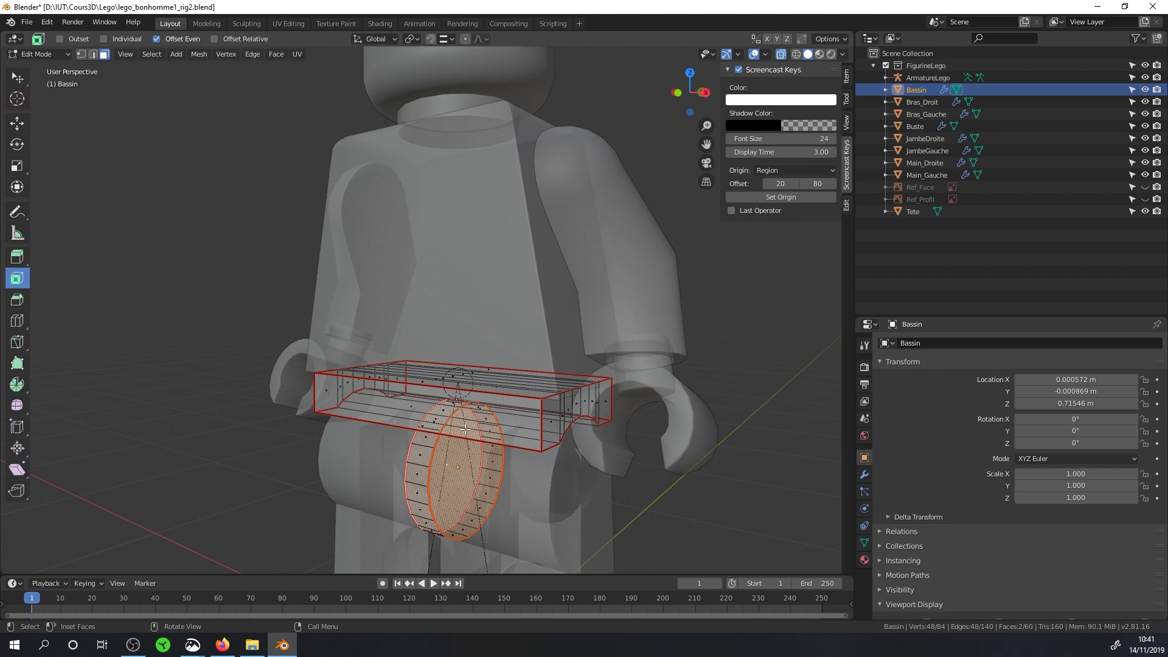
key(shift)
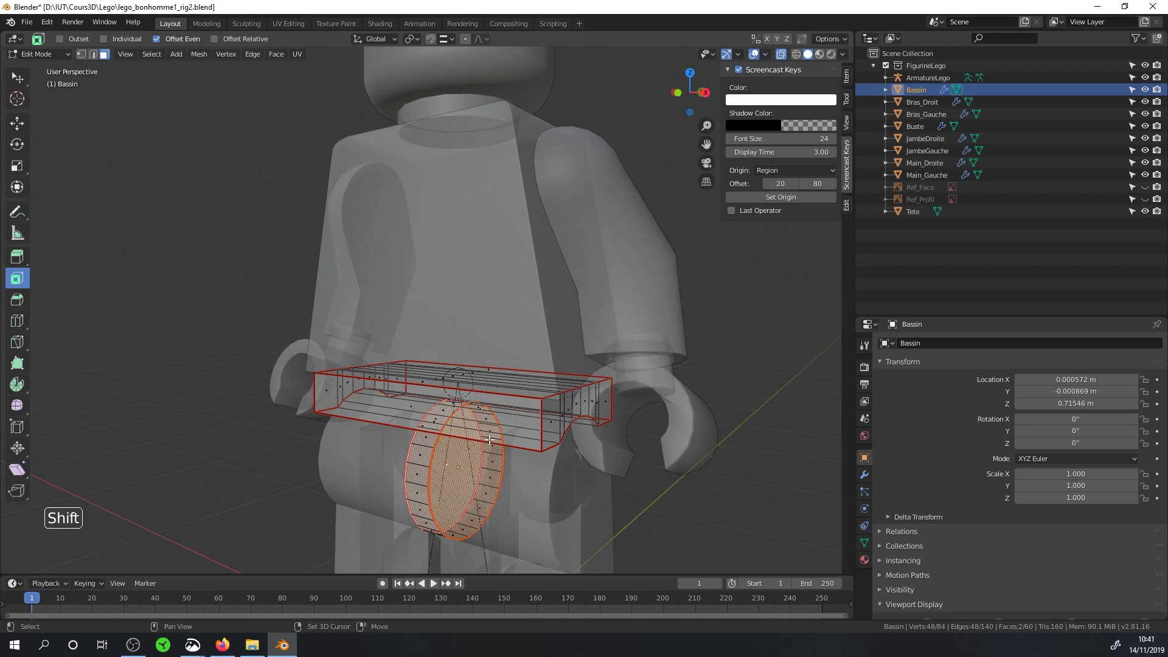
key(shift)
key(Tab)
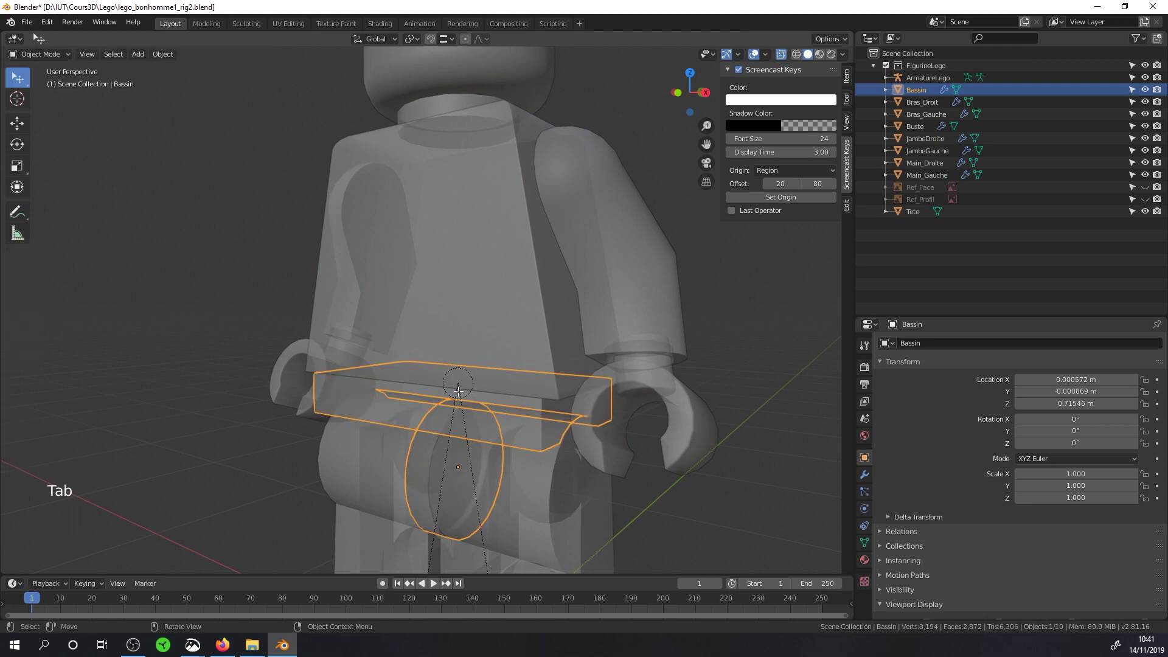
key(Tab)
key(shift+s)
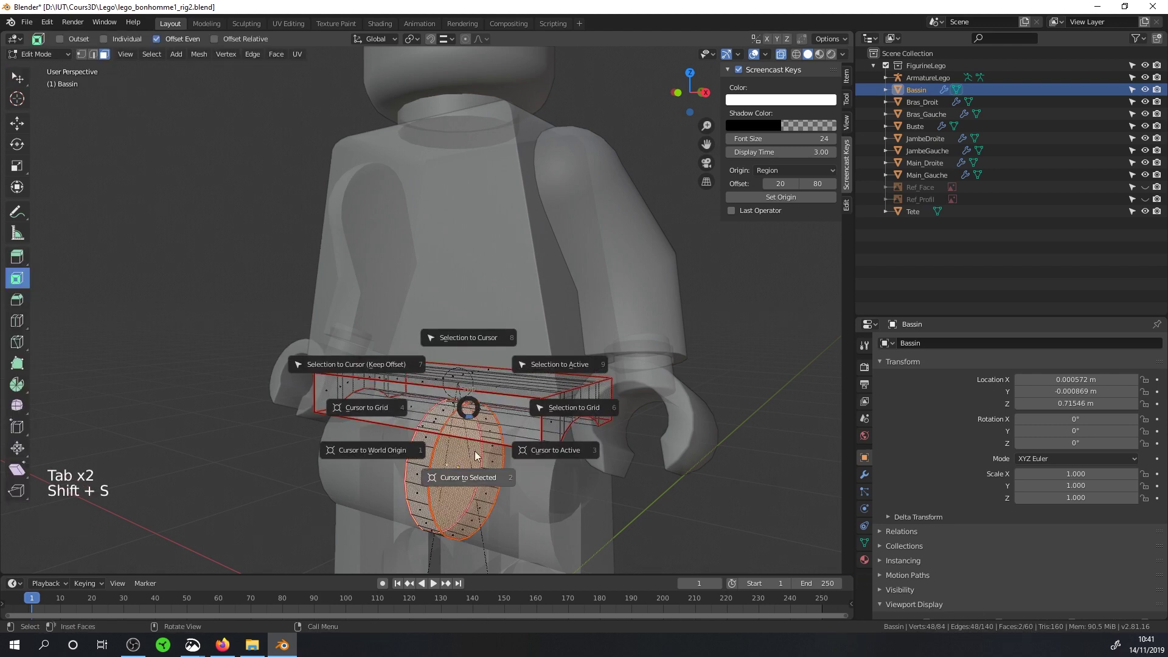
click(477, 479)
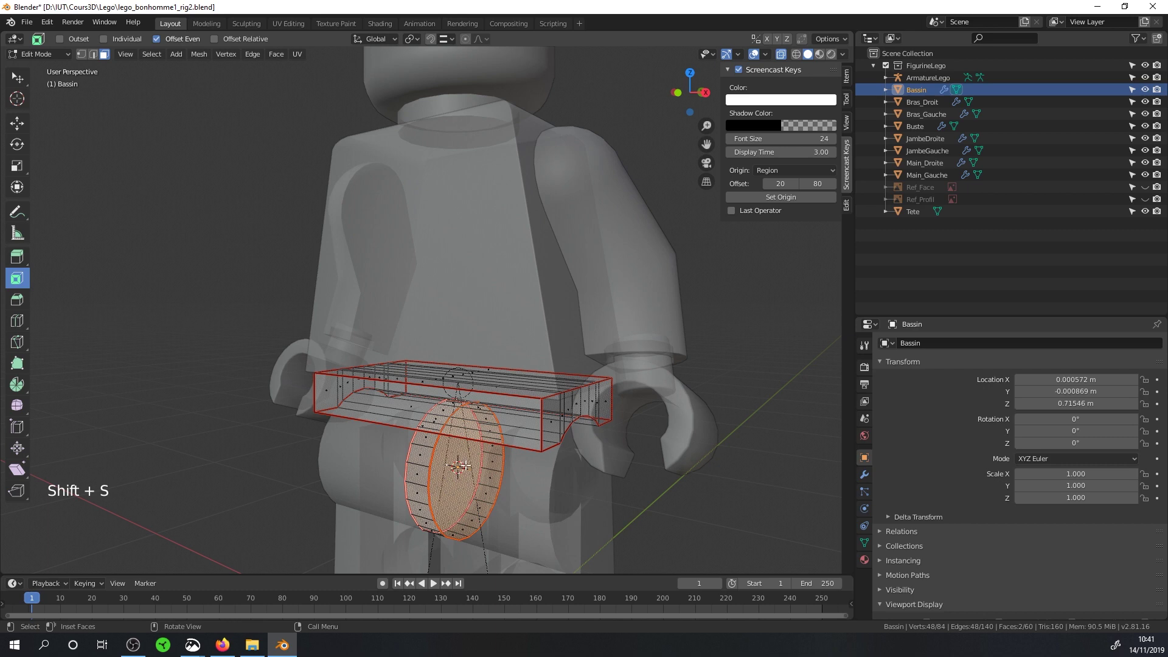
key(Tab)
- Put ArmatureLego into Edit Mode and add a single bone at the 3D cursor in the pelvis, shown from the front
scroll(459, 471, down, 3)
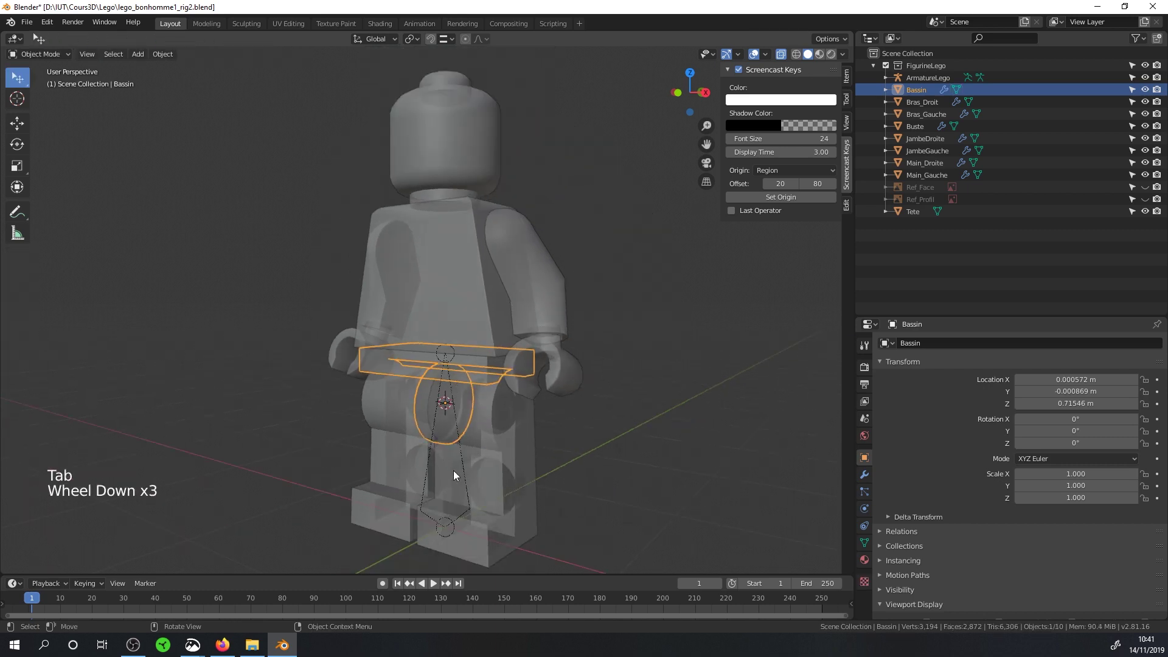
click(458, 473)
click(463, 474)
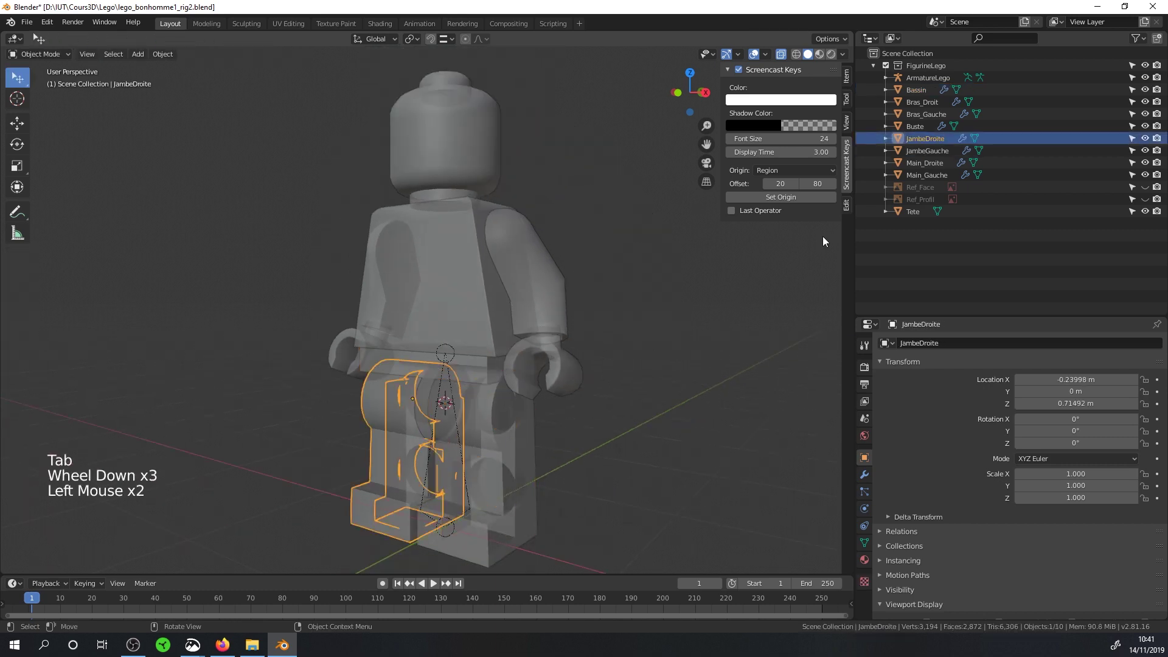
click(939, 79)
key(Tab)
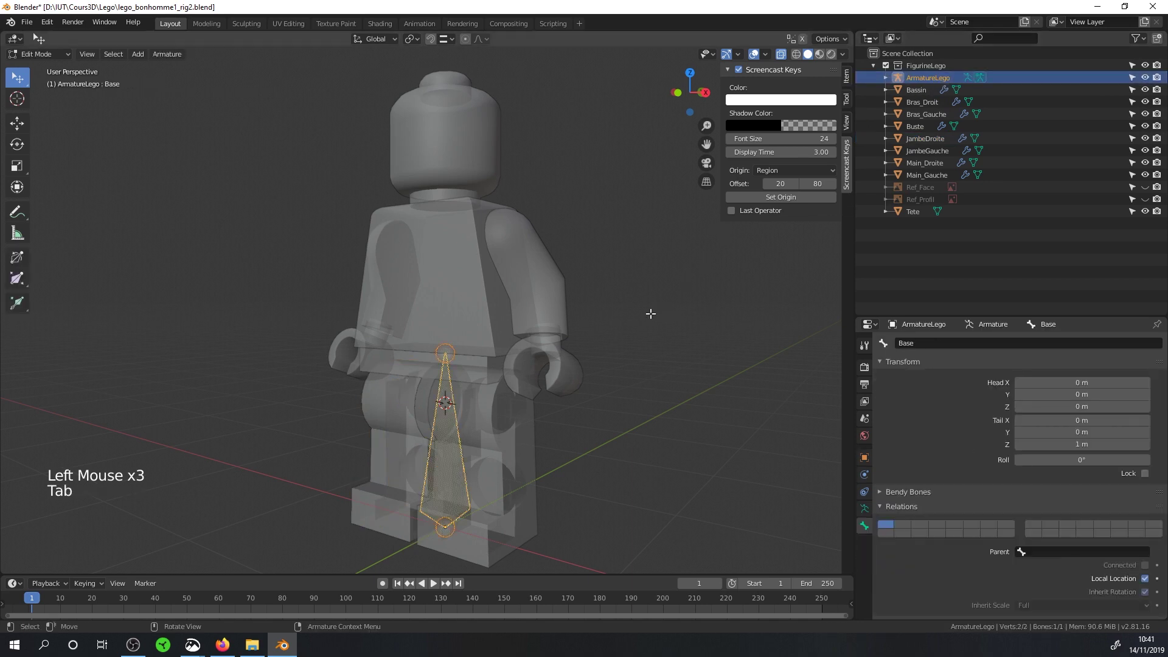
middle_drag(584, 329, 404, 271)
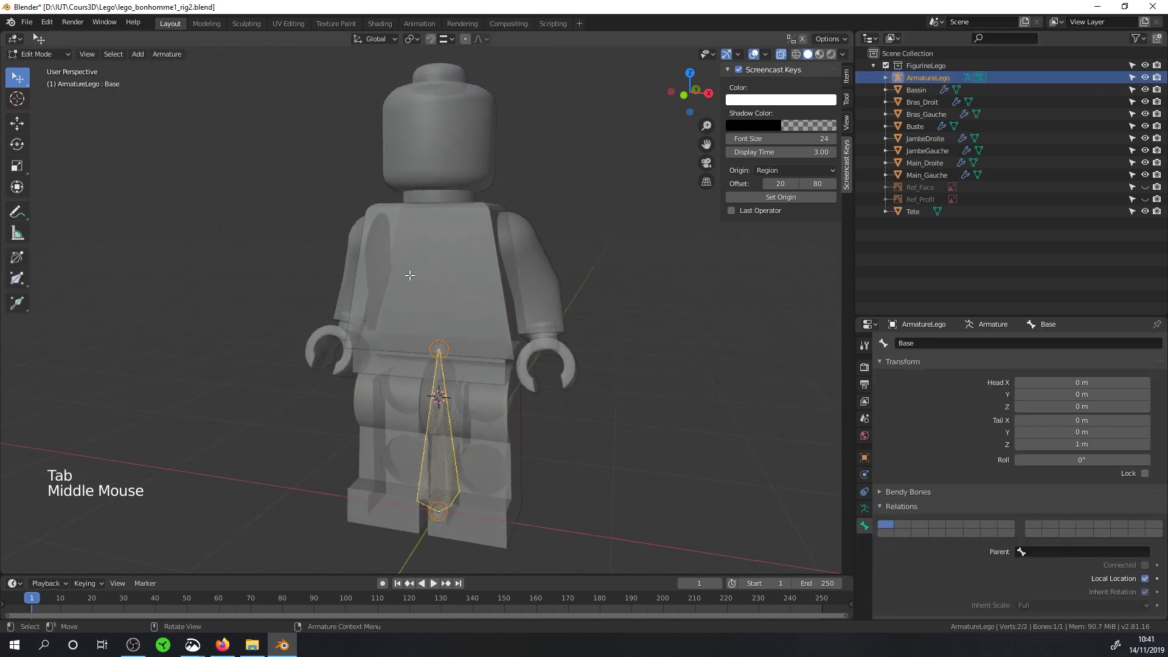
click(137, 56)
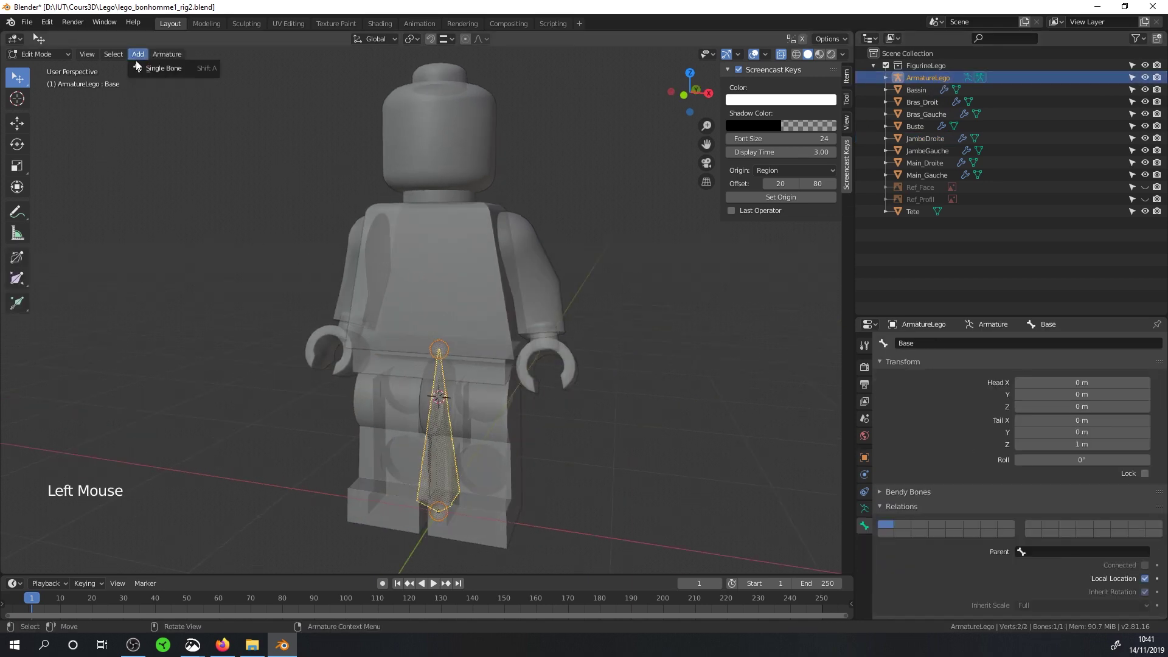
click(146, 69)
middle_drag(445, 323, 448, 447)
scroll(448, 447, up, 2)
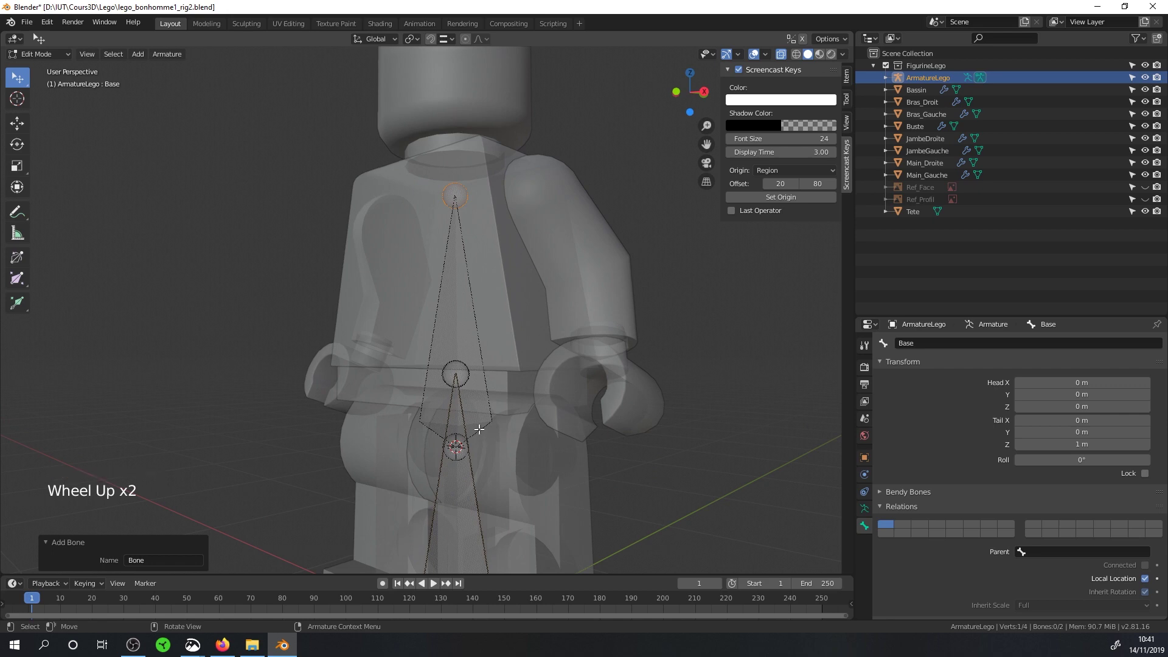
key(KP_1)
scroll(464, 360, up, 1)
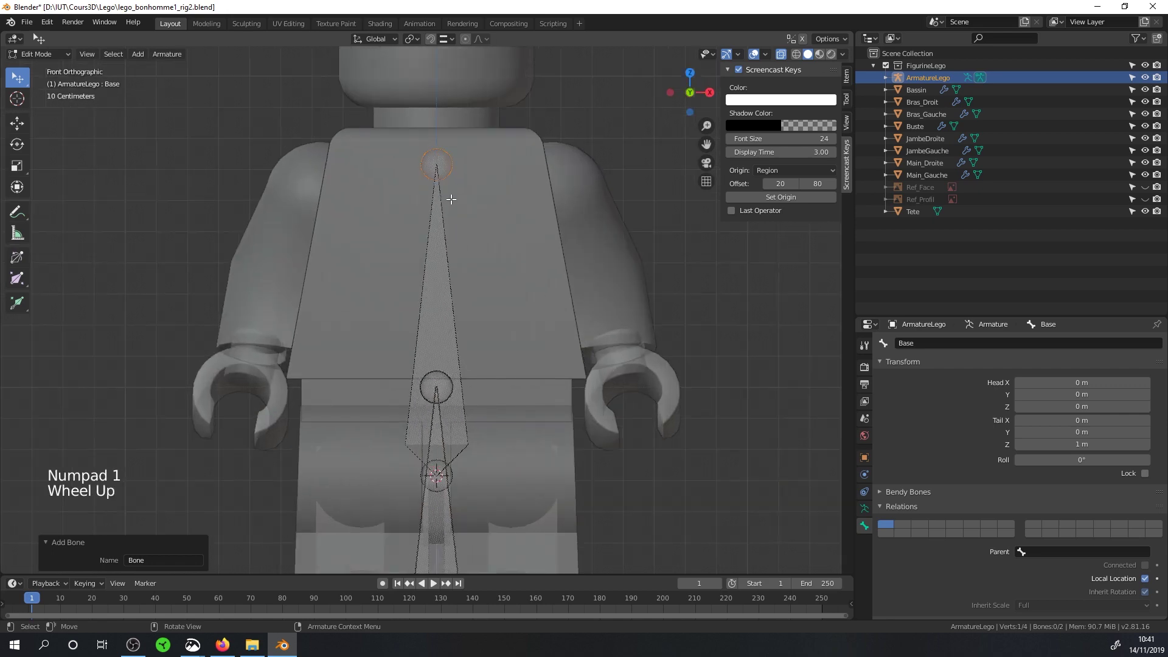
click(441, 178)
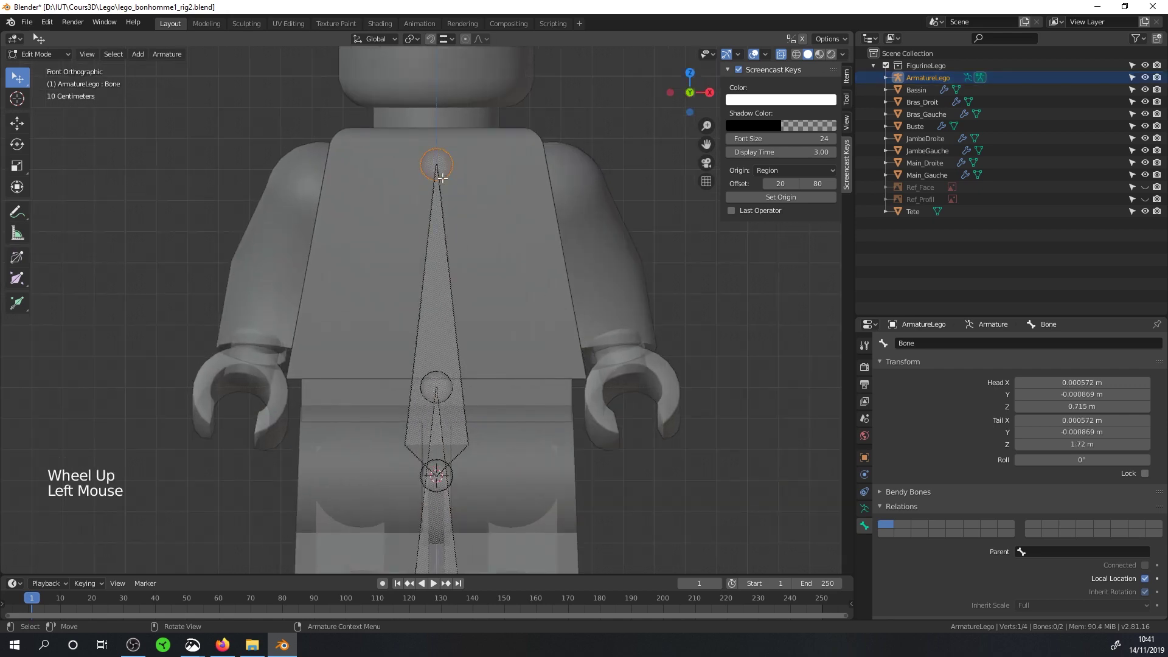
key(g)
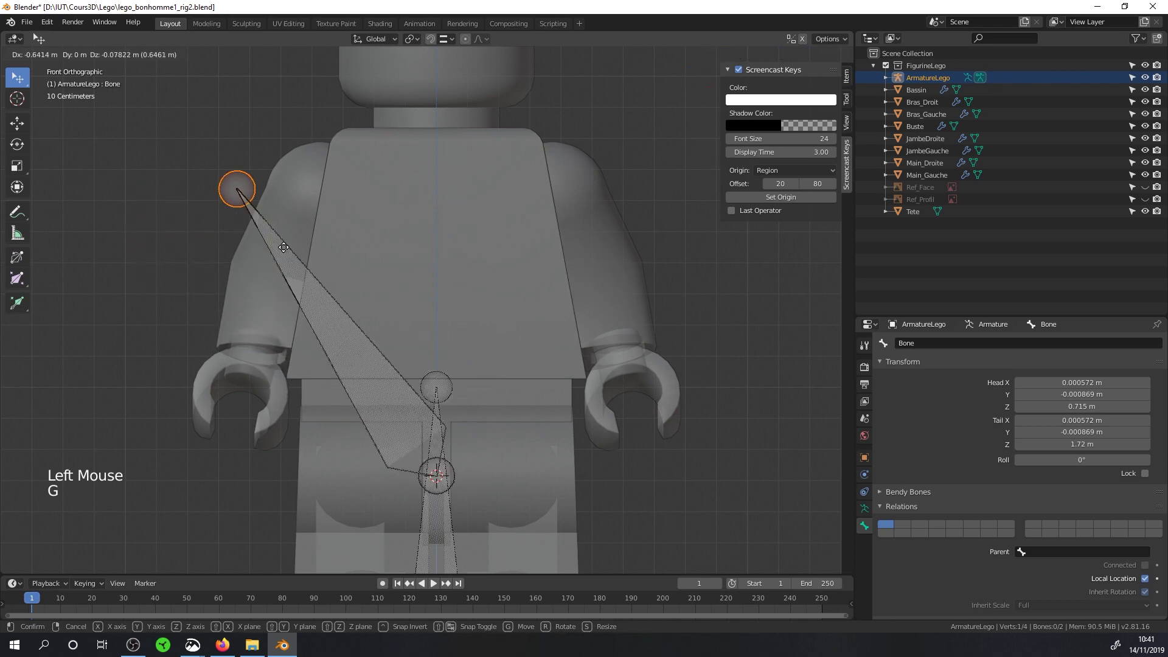
right_click(466, 188)
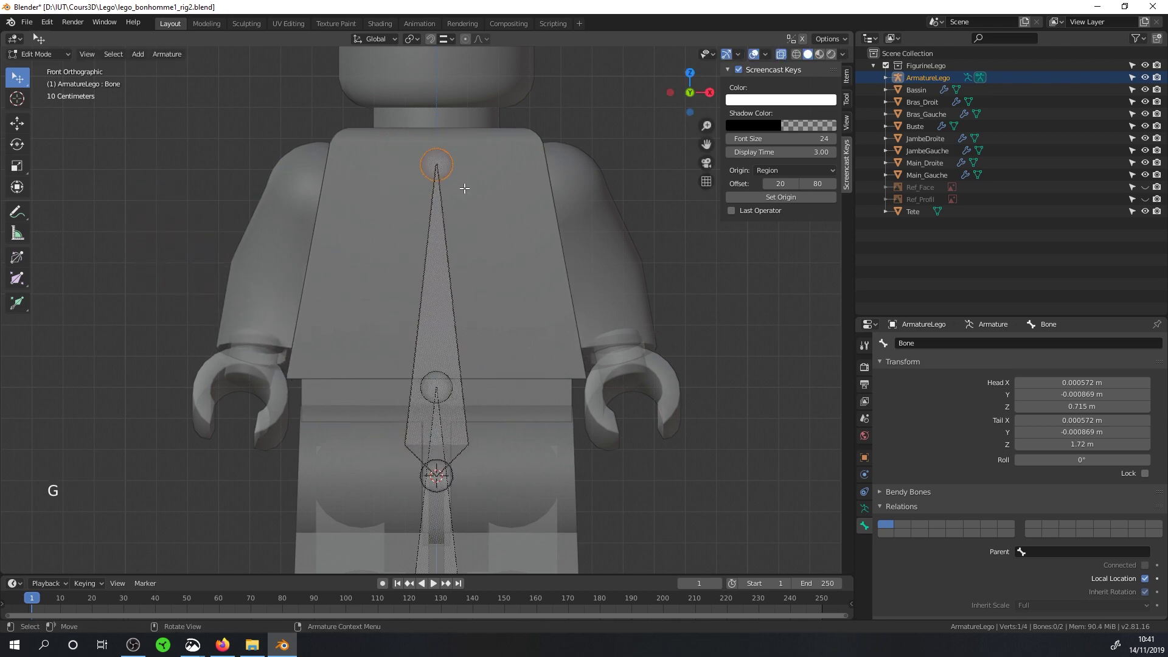
click(443, 275)
key(r)
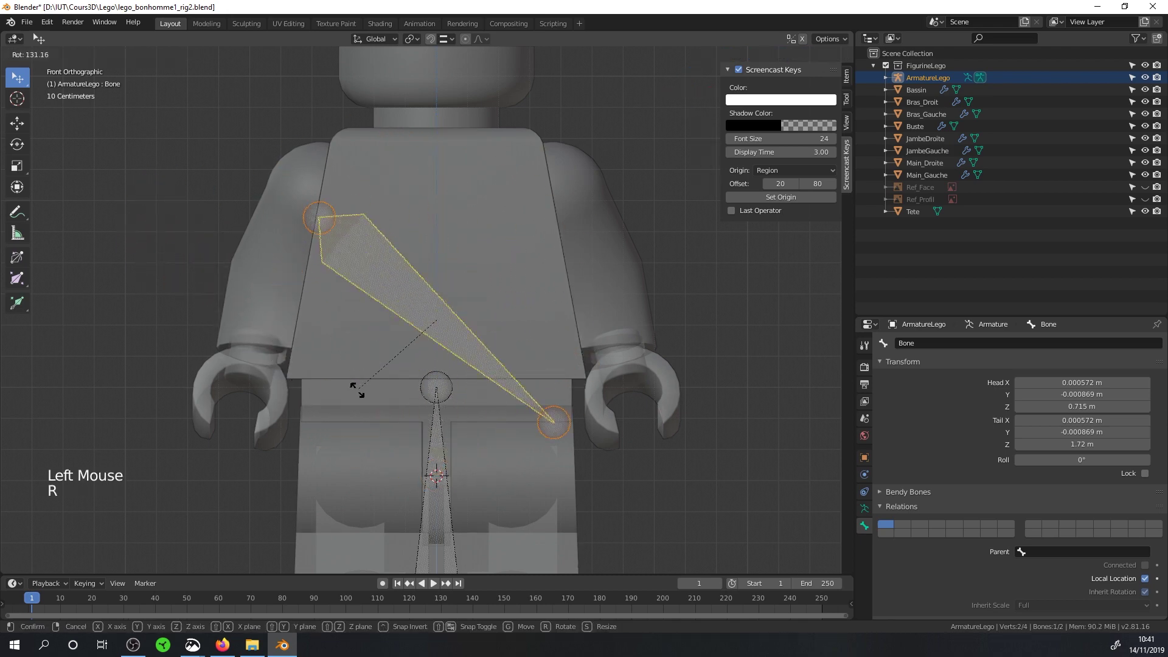
right_click(569, 339)
- Move the new bone's upper tip 0.115 m up along Z to the base of the neck
click(449, 164)
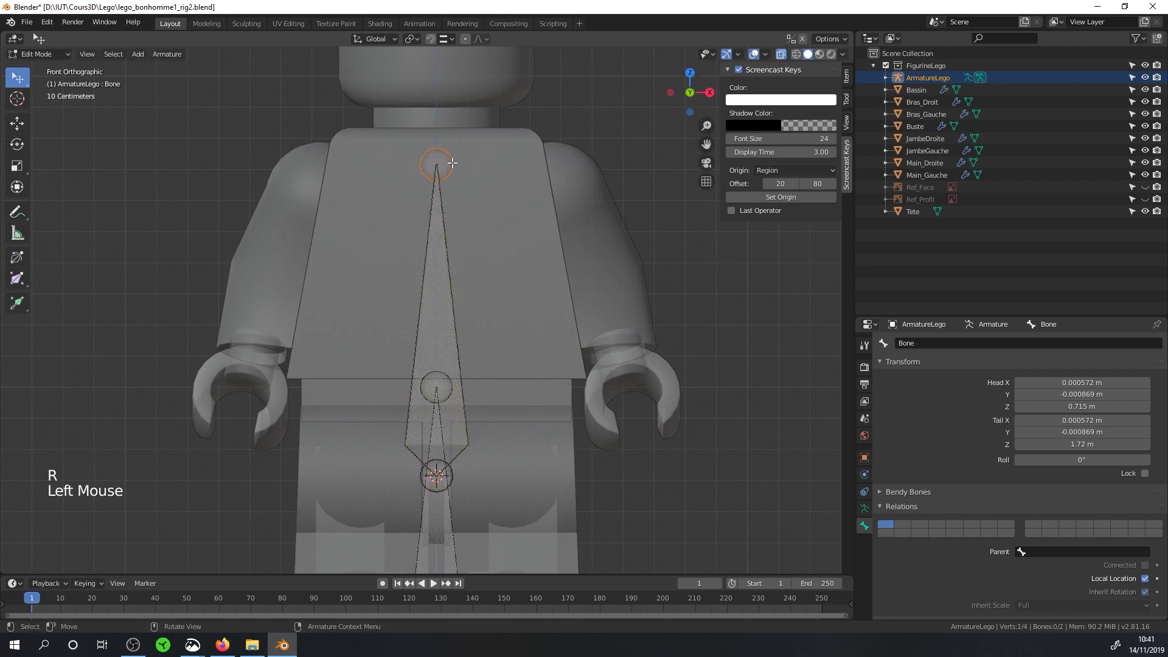
click(17, 123)
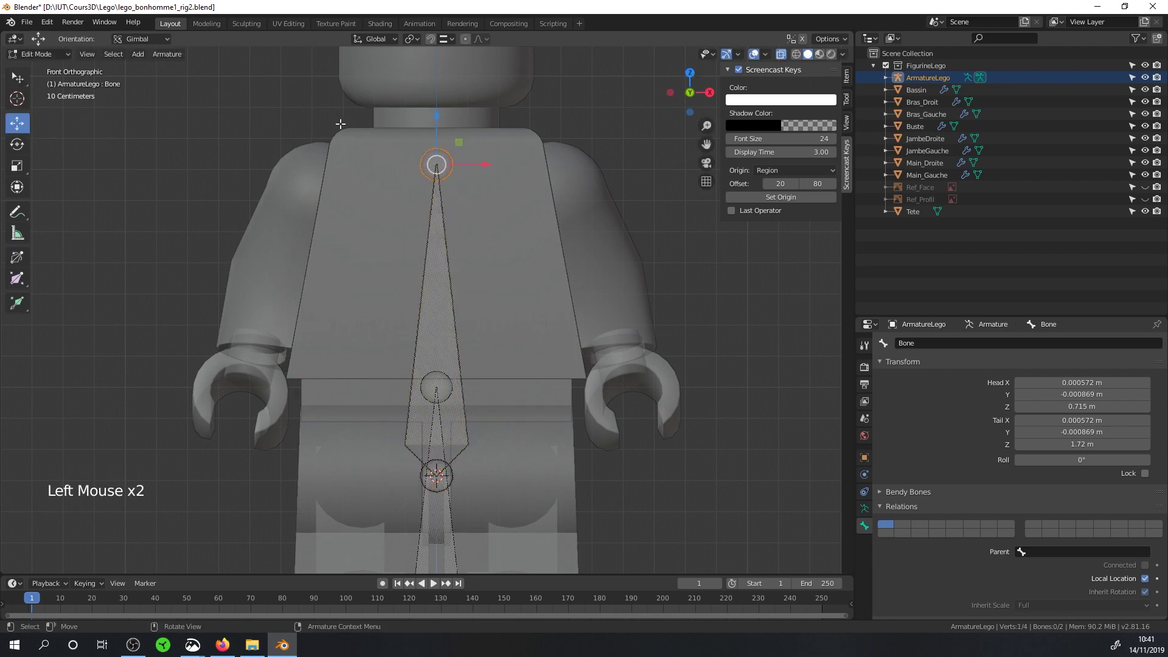
drag(438, 122, 443, 87)
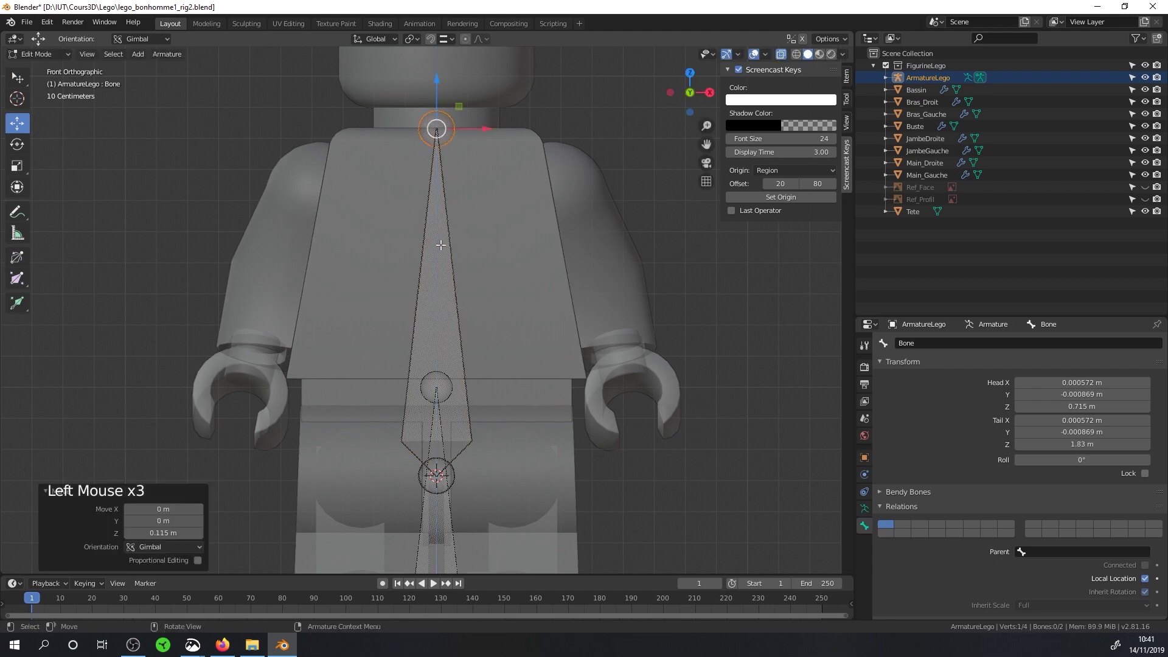
- Select the whole new bone and rename it Buste
click(444, 264)
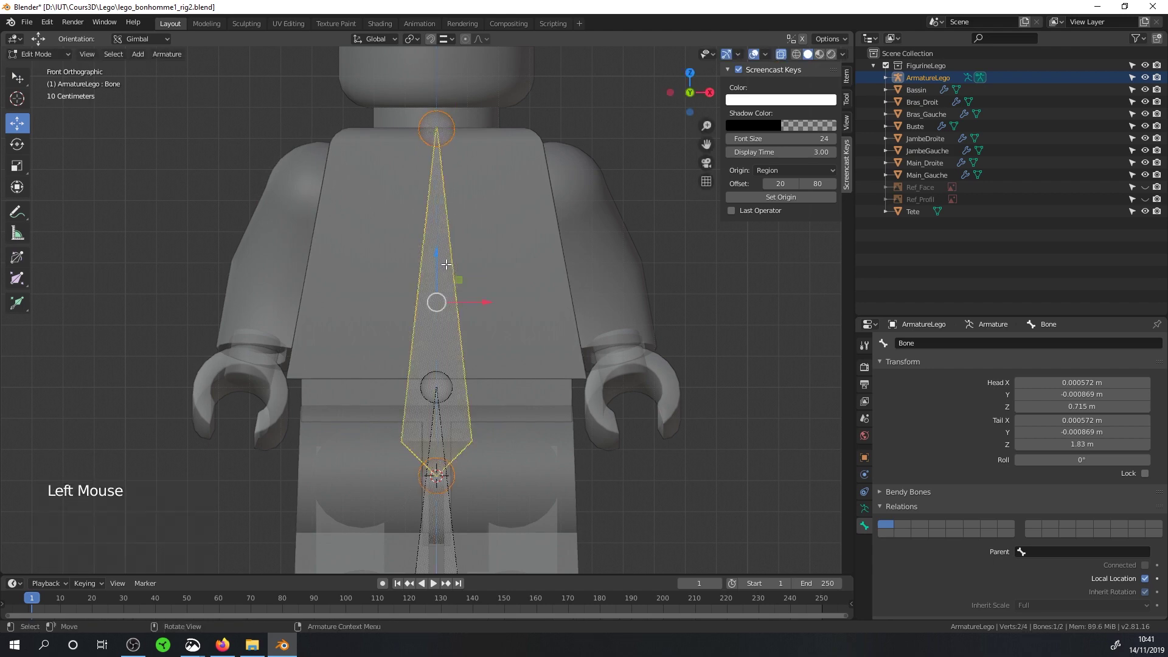
double_click(943, 340)
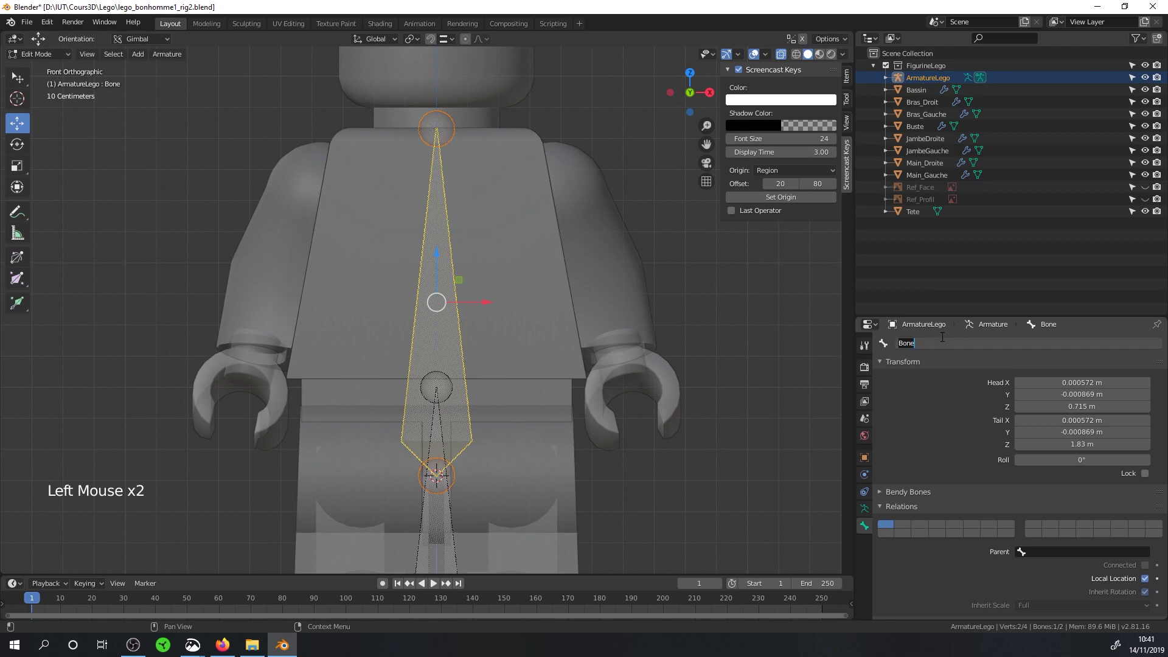
key(shift)
text(Bust)
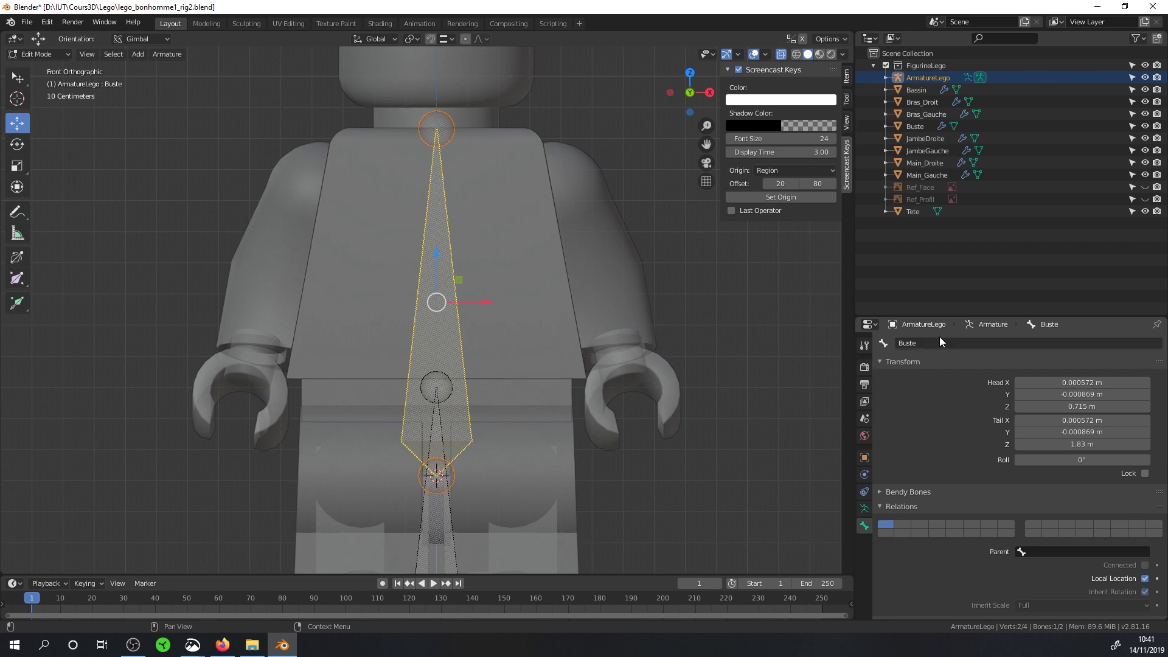
key(Return)
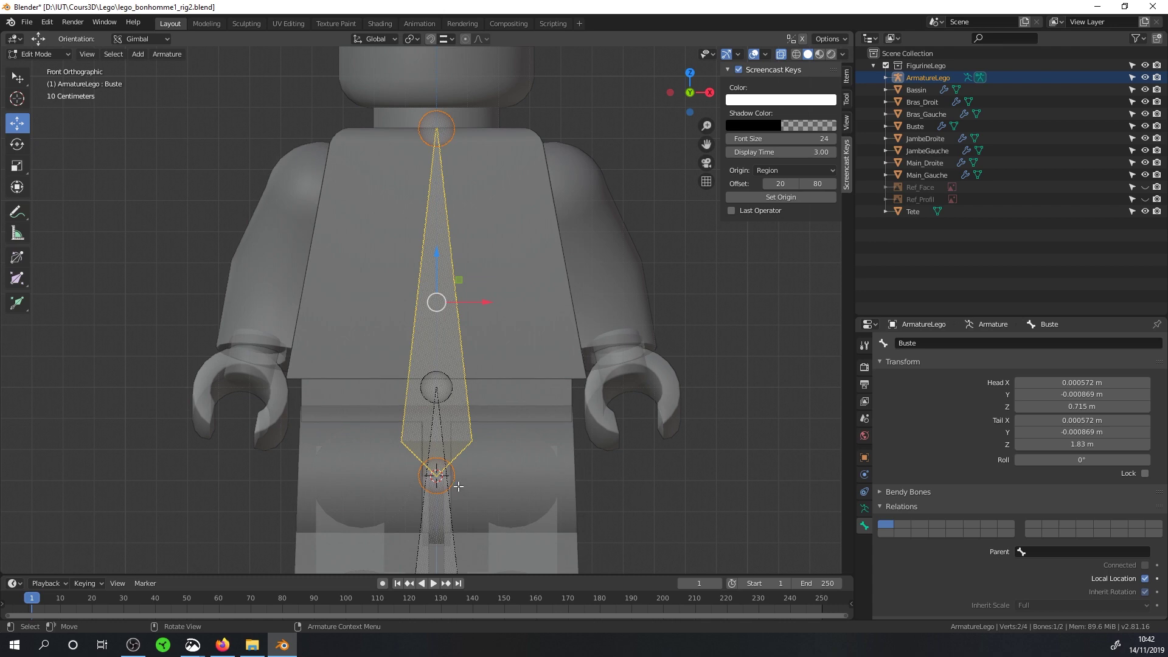
- Set Base as the parent of the Buste bone, without connecting the two bones
key(shift)
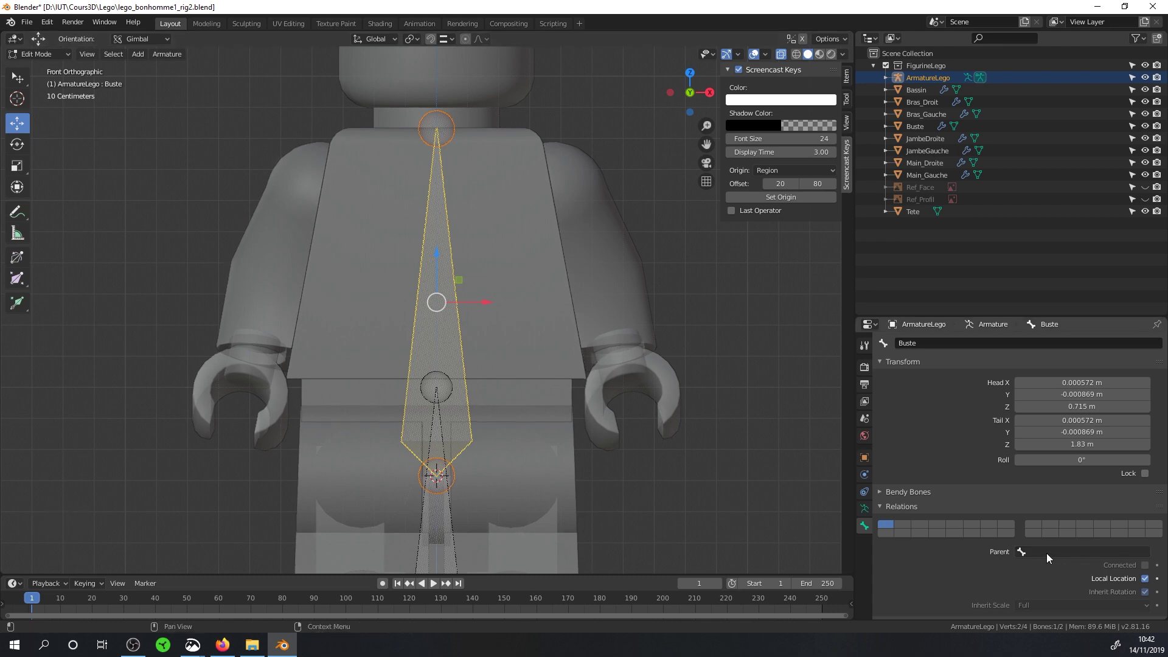
scroll(1049, 515, down, 2)
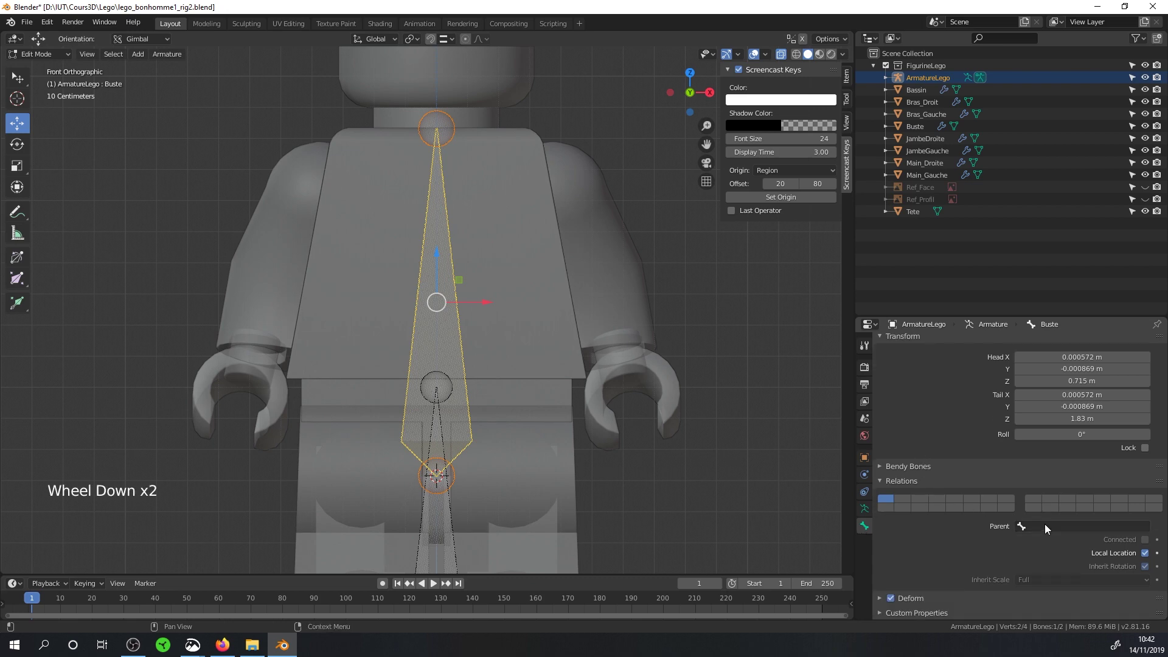
click(1045, 523)
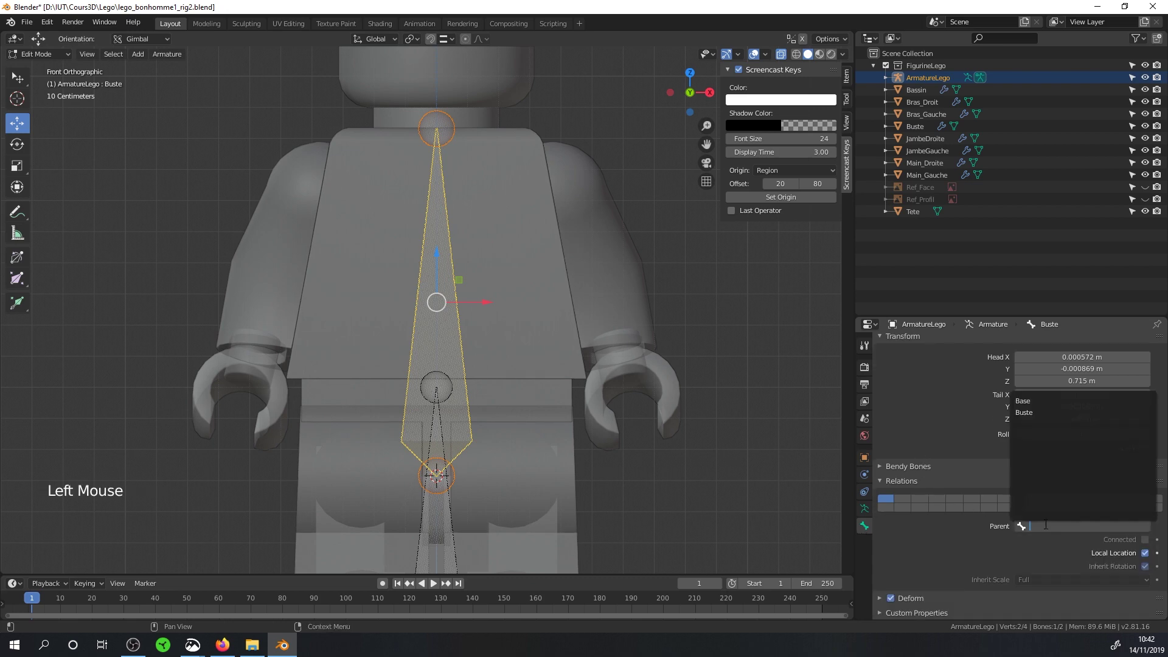
click(1023, 400)
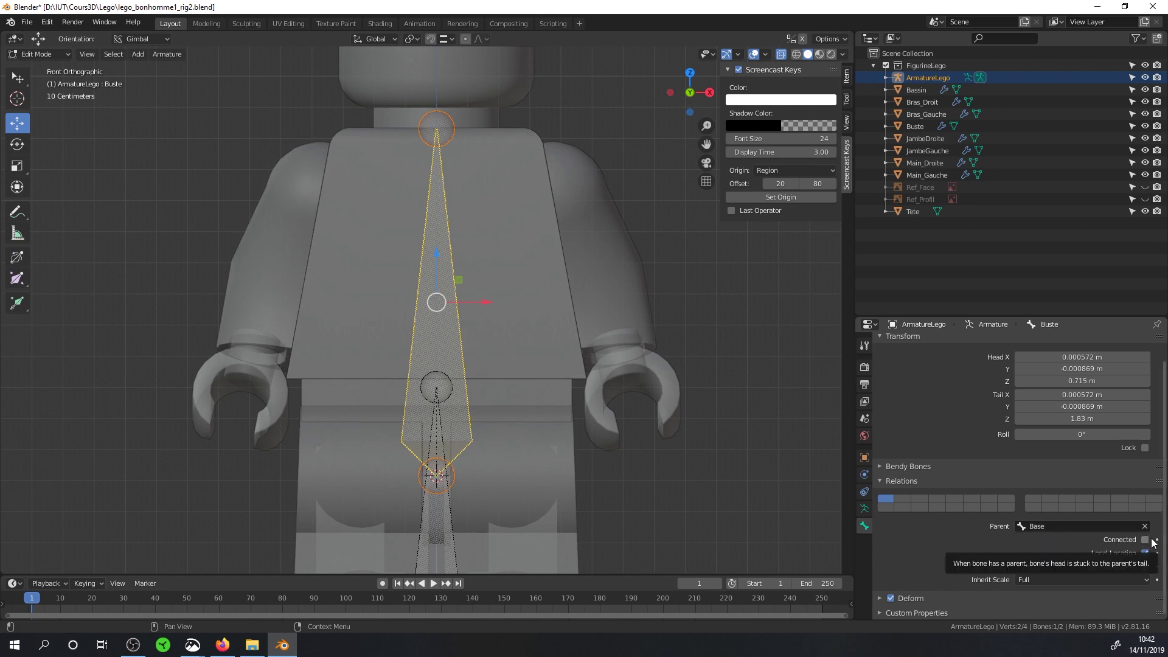
- Snap the 3D cursor to the origin of the head object Tete, and reopen ArmatureLego in Edit Mode
key(shift)
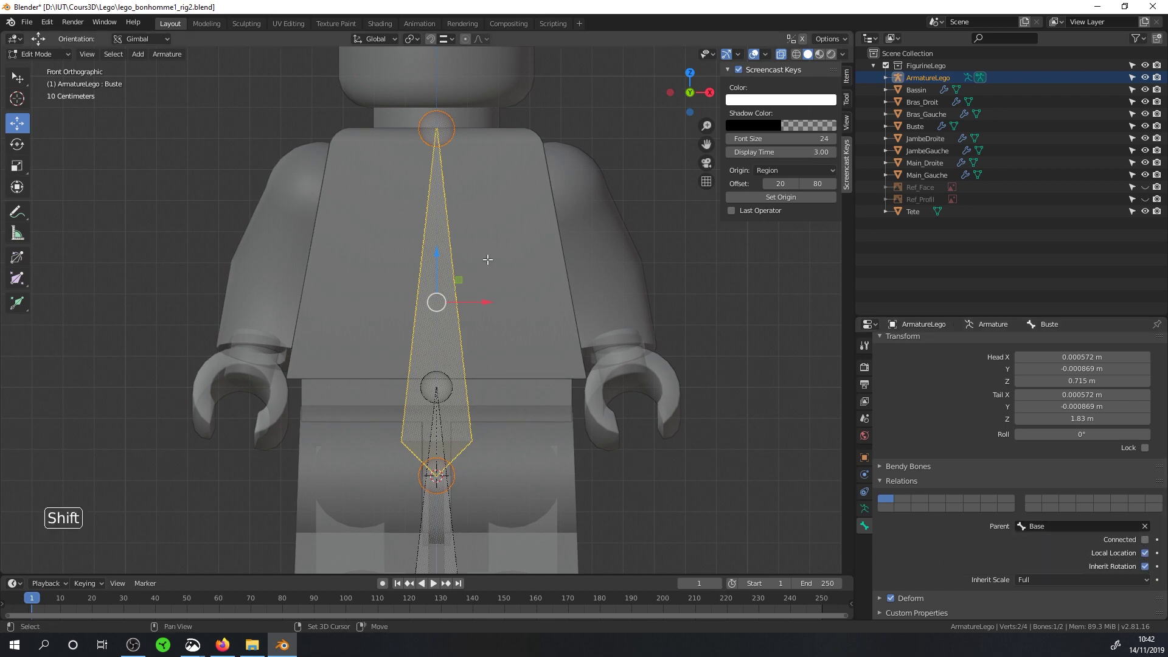
shift+middle_drag(487, 260, 468, 365)
scroll(464, 353, up, 2)
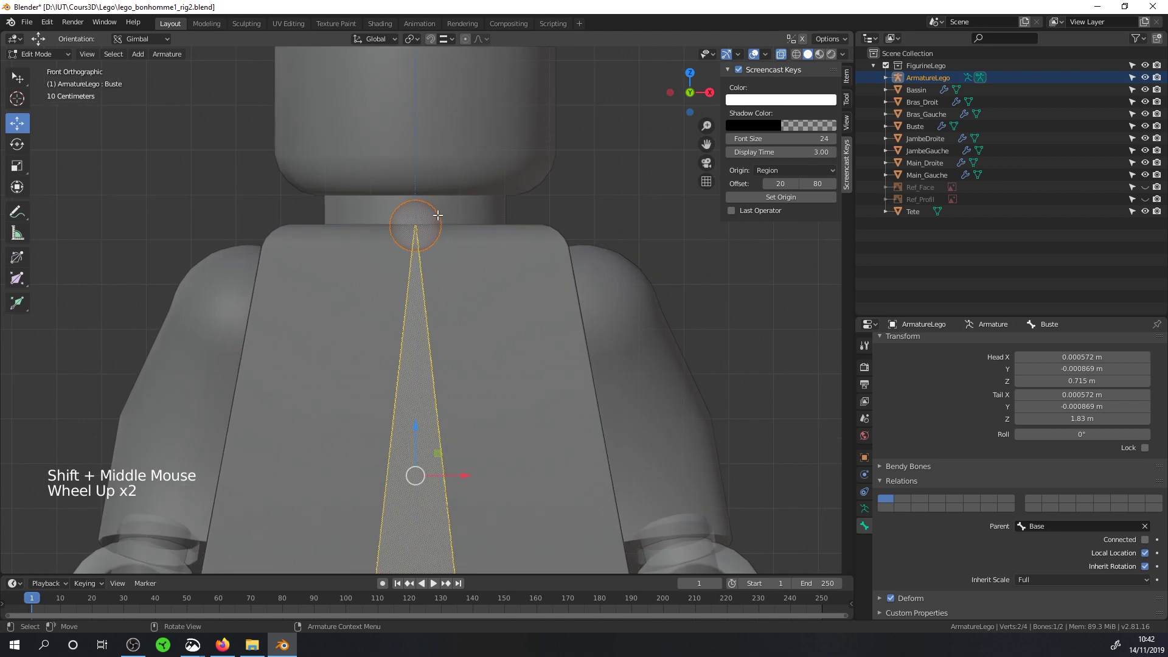
click(420, 223)
scroll(435, 250, down, 1)
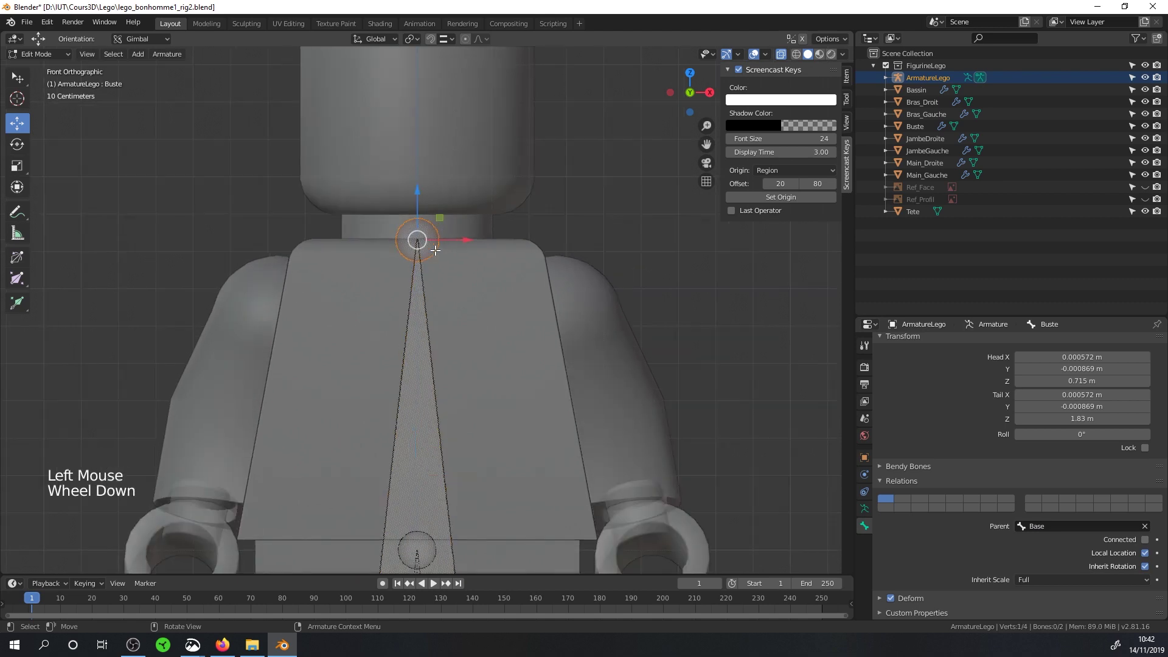
key(Tab)
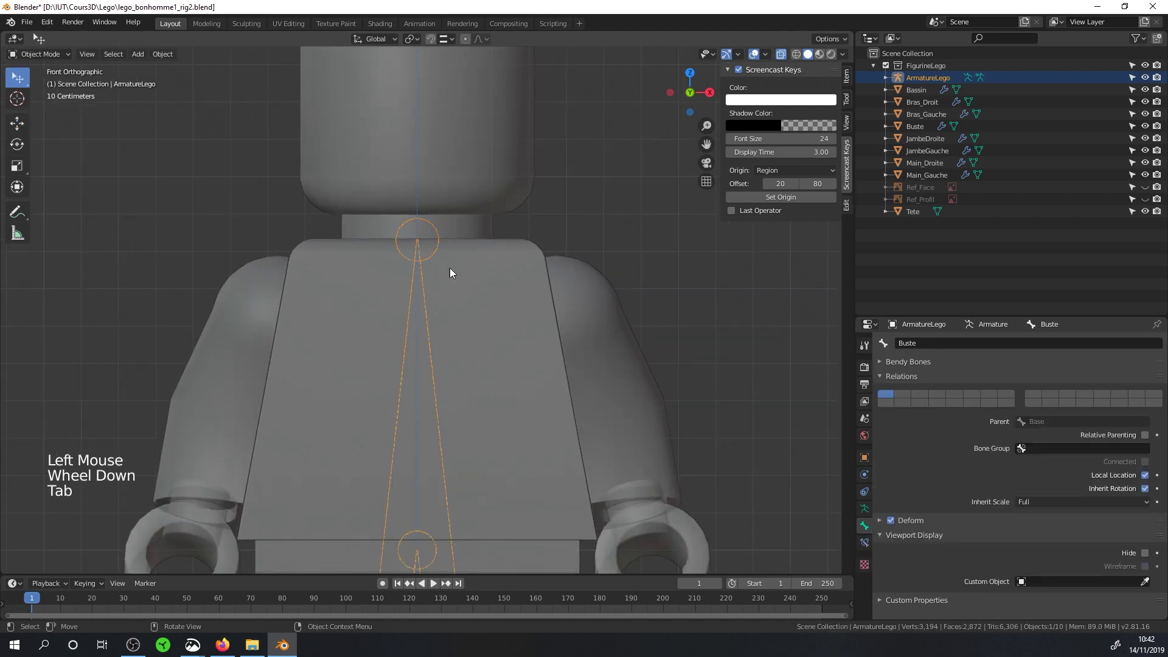
click(481, 182)
key(shift)
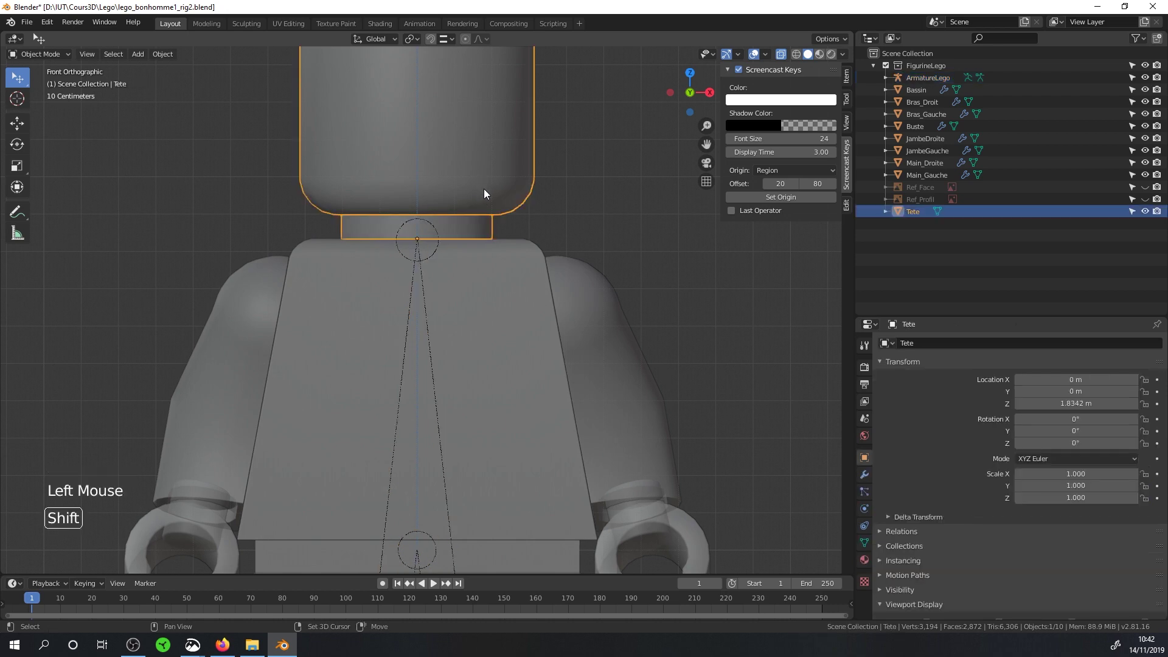
key(shift+s)
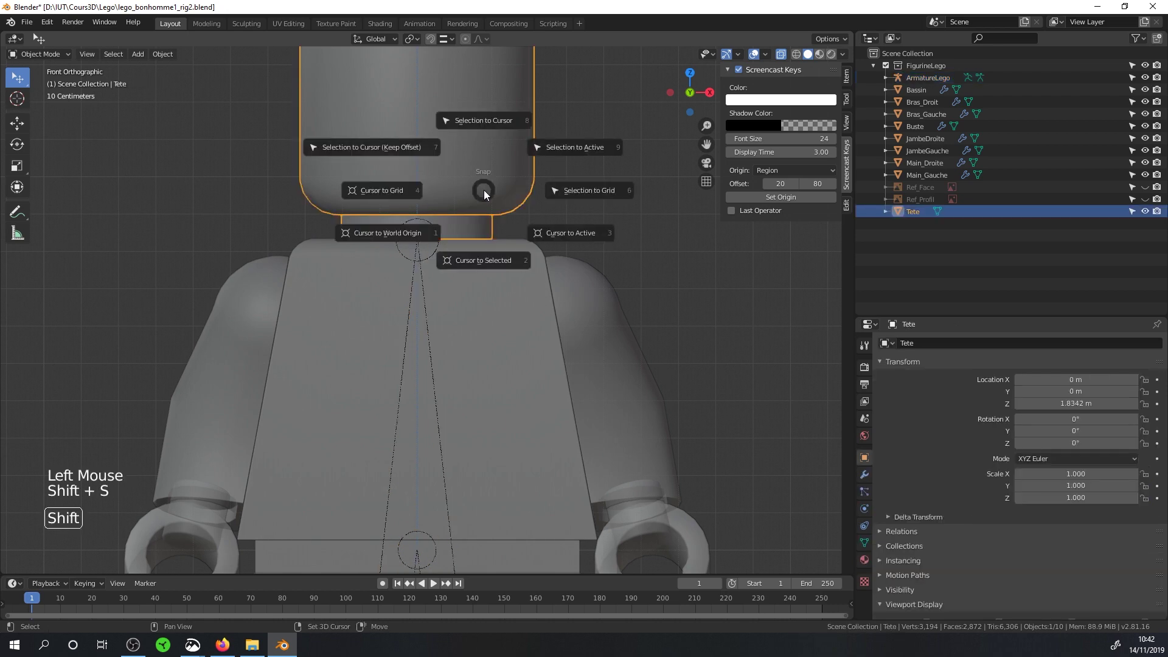
click(487, 259)
click(435, 252)
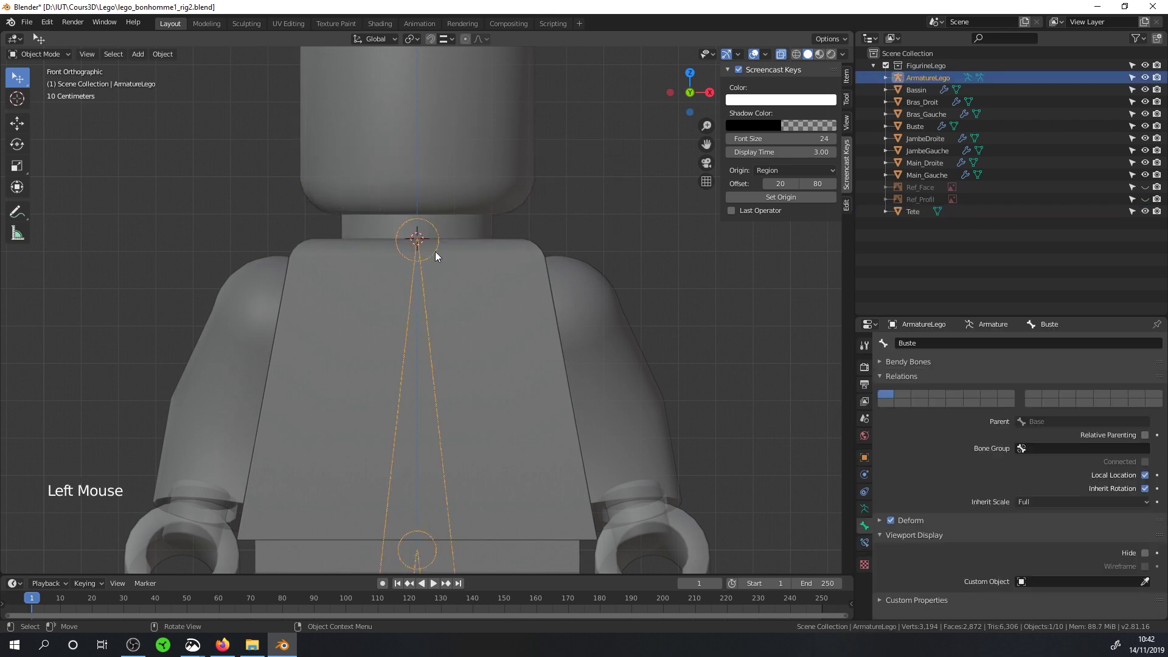
key(Tab)
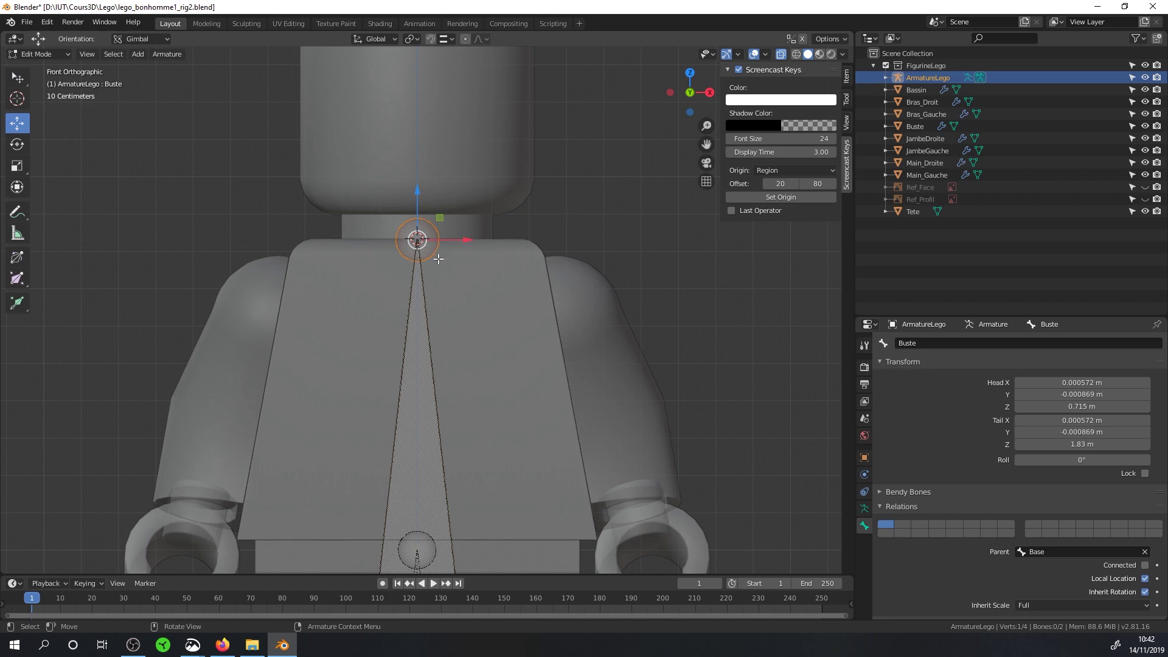
- Snap the upper tip of the Buste bone to the 3D cursor and extrude a head bone about 0.731 m up from it
key(shift+s)
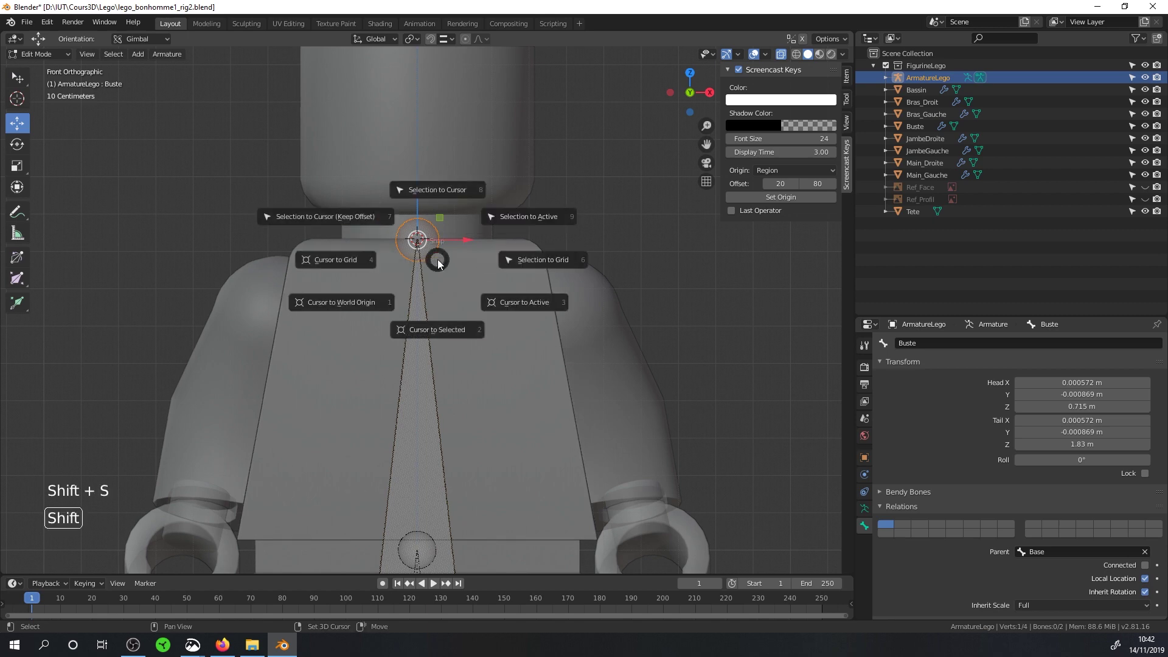
click(438, 192)
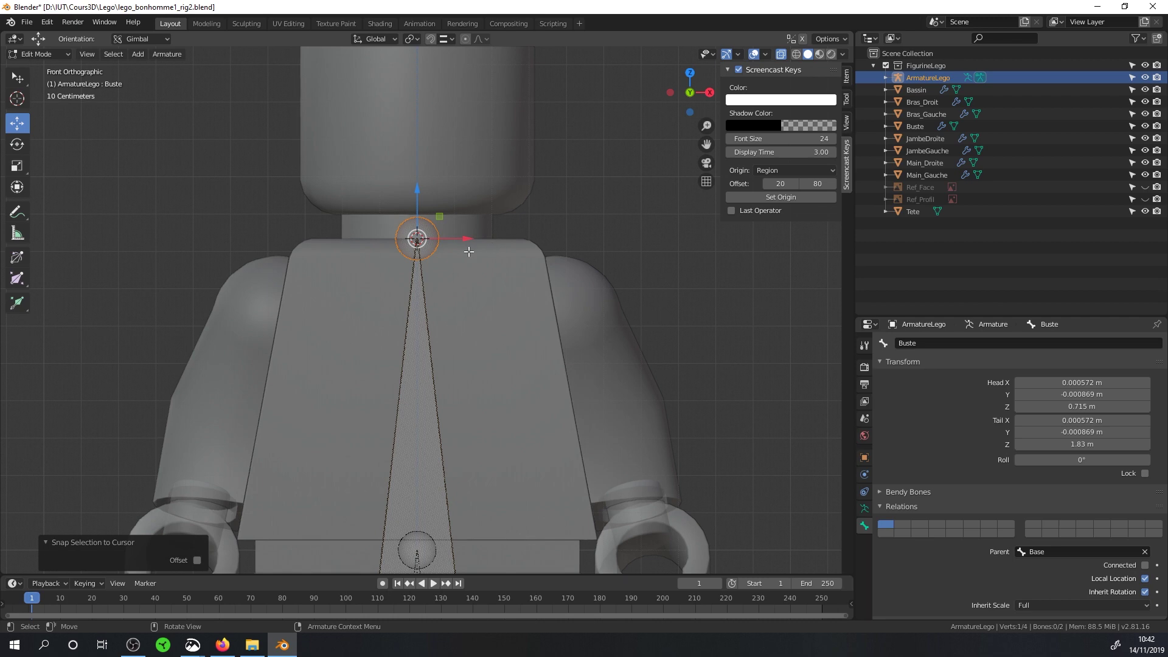
scroll(528, 227, down, 1)
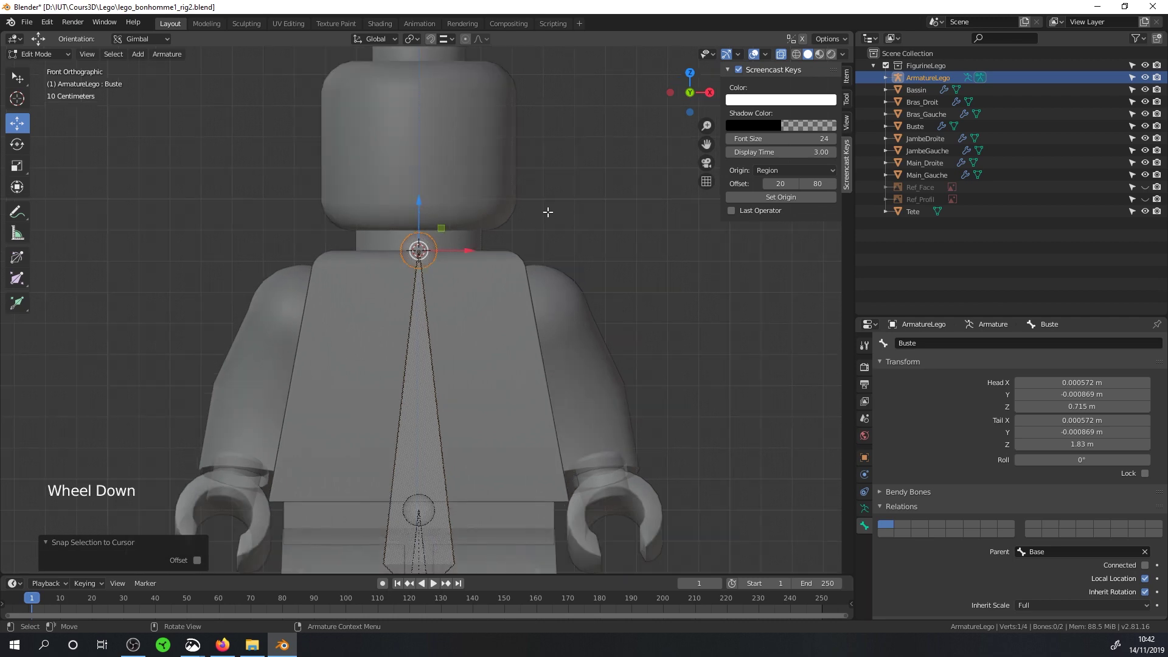
shift+middle_drag(548, 209, 555, 311)
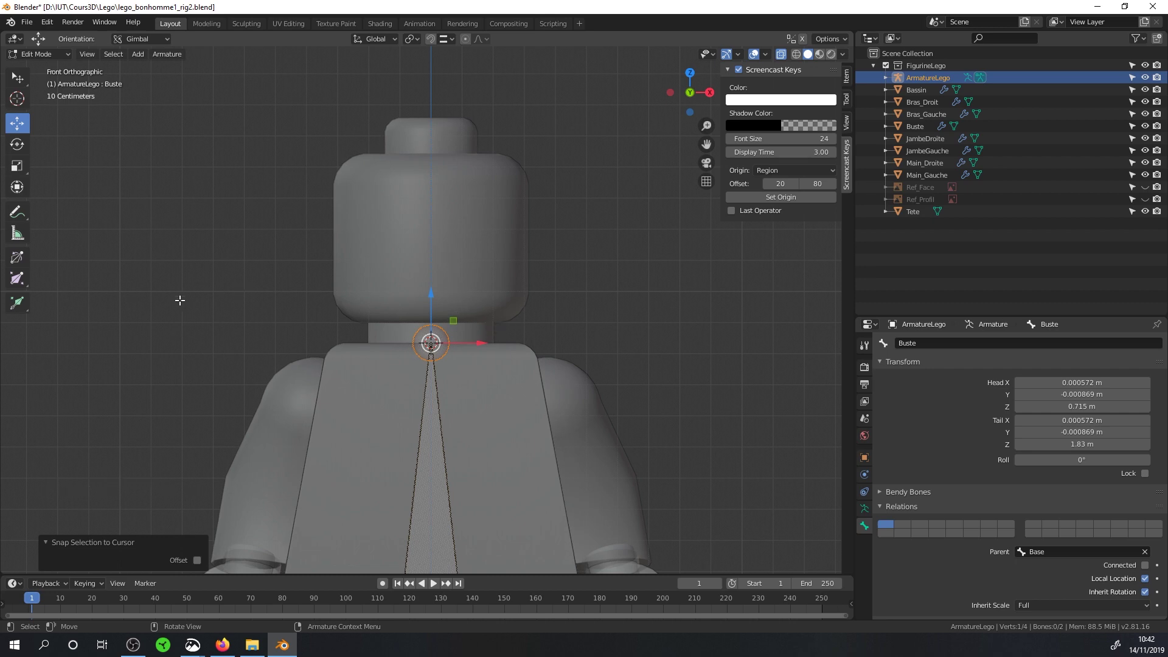
click(17, 304)
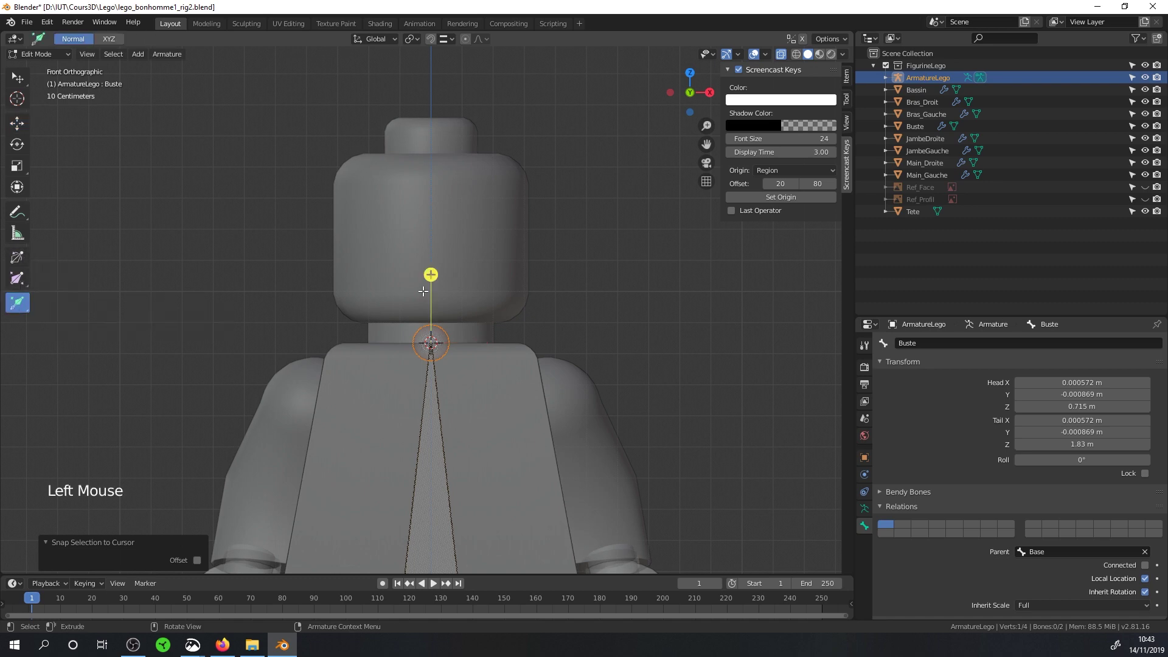
drag(429, 275, 461, 50)
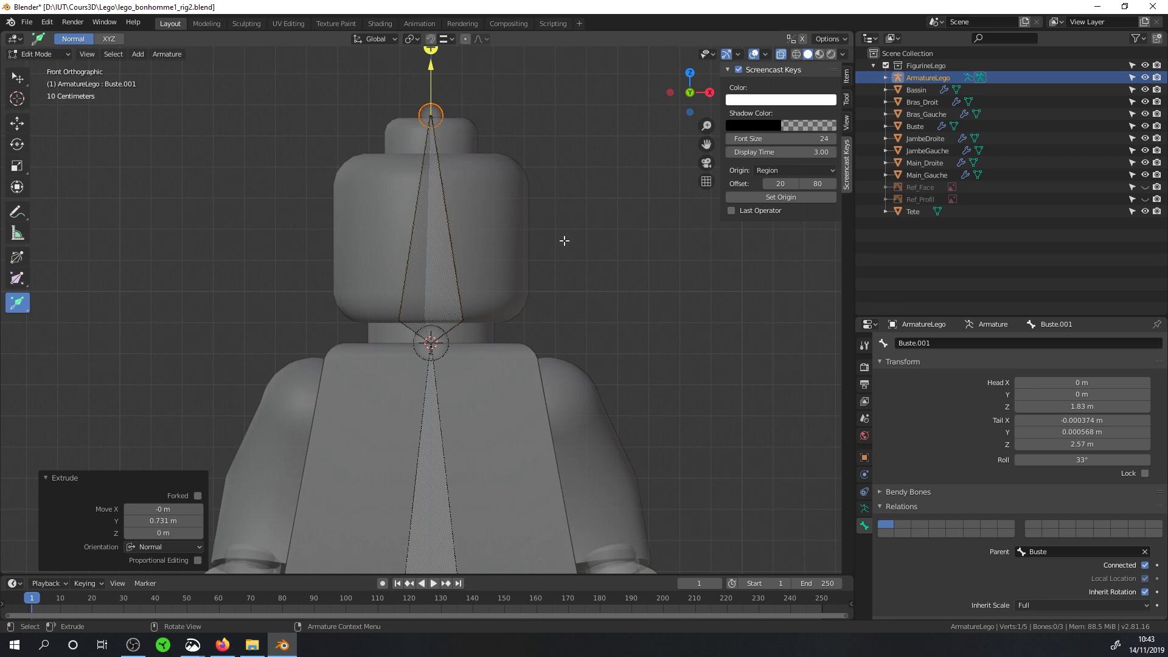
- Set the roll of the new head bone to 0°
click(18, 79)
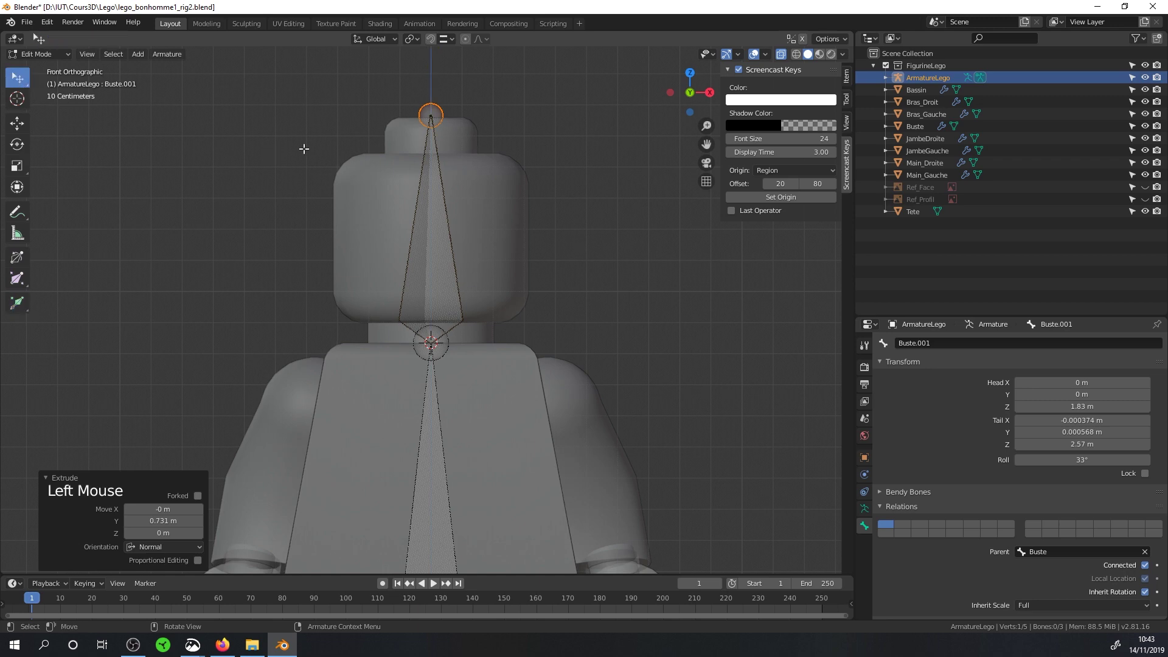
click(381, 234)
click(415, 248)
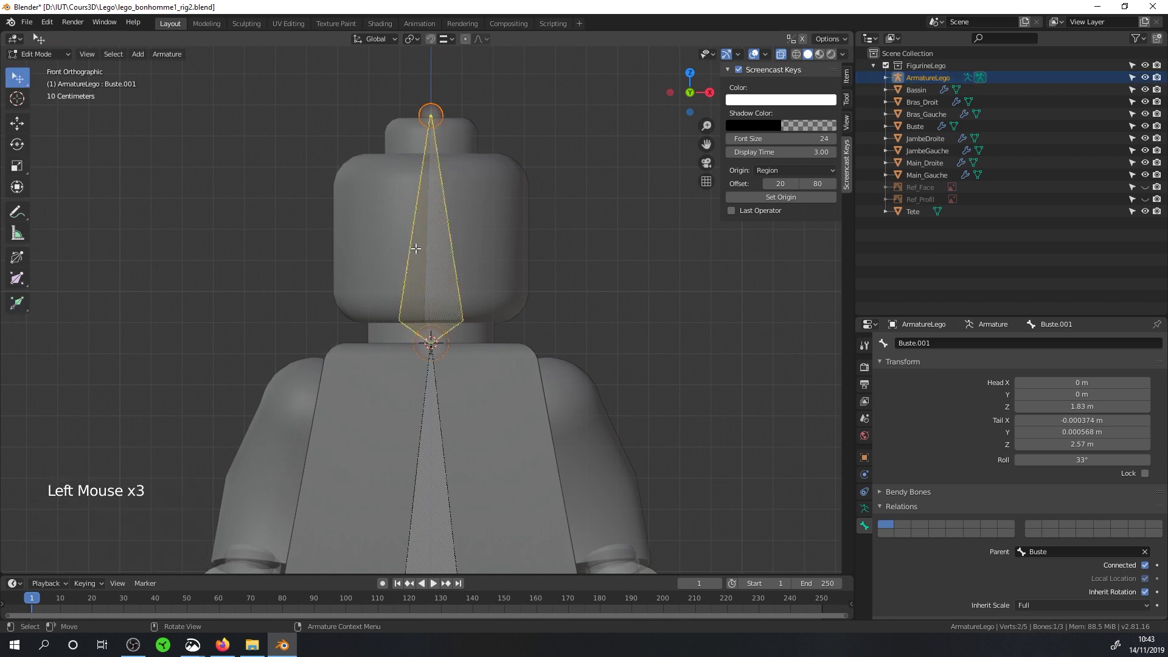
click(848, 84)
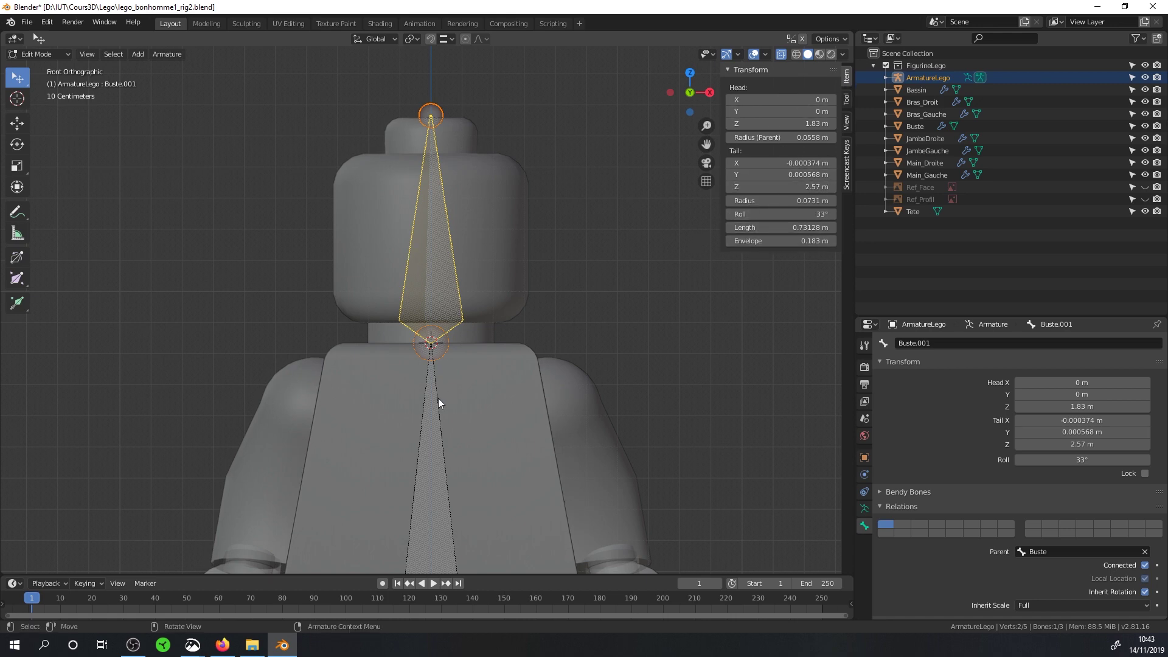
middle_drag(438, 398, 423, 359)
click(448, 426)
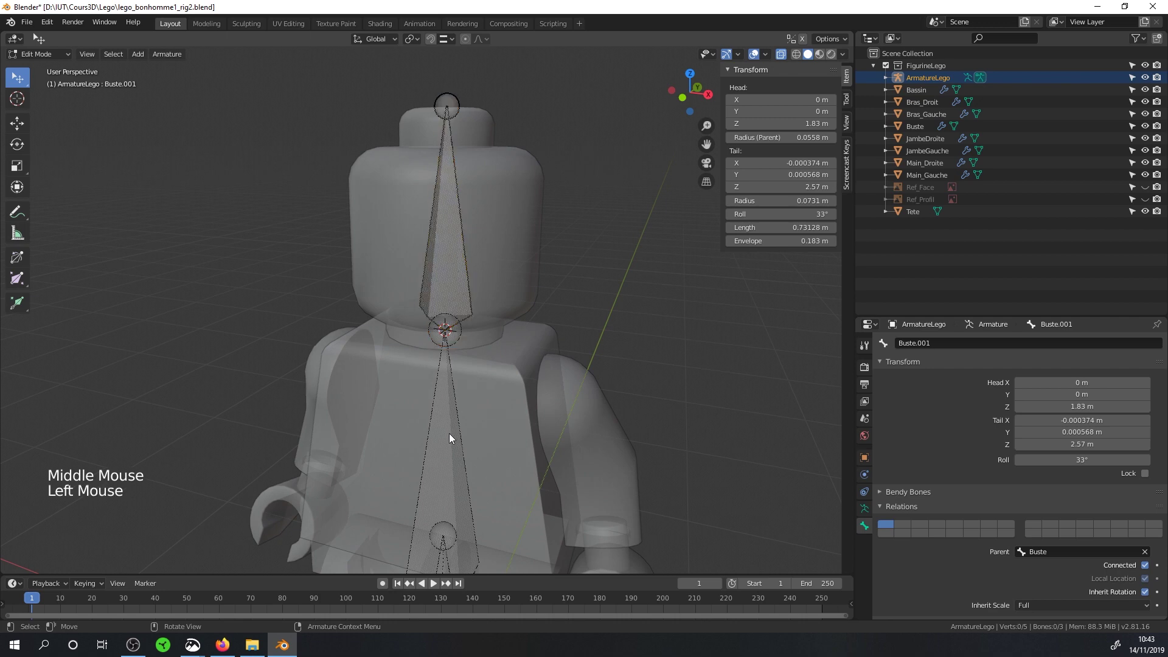
click(448, 444)
shift+middle_drag(447, 452, 443, 487)
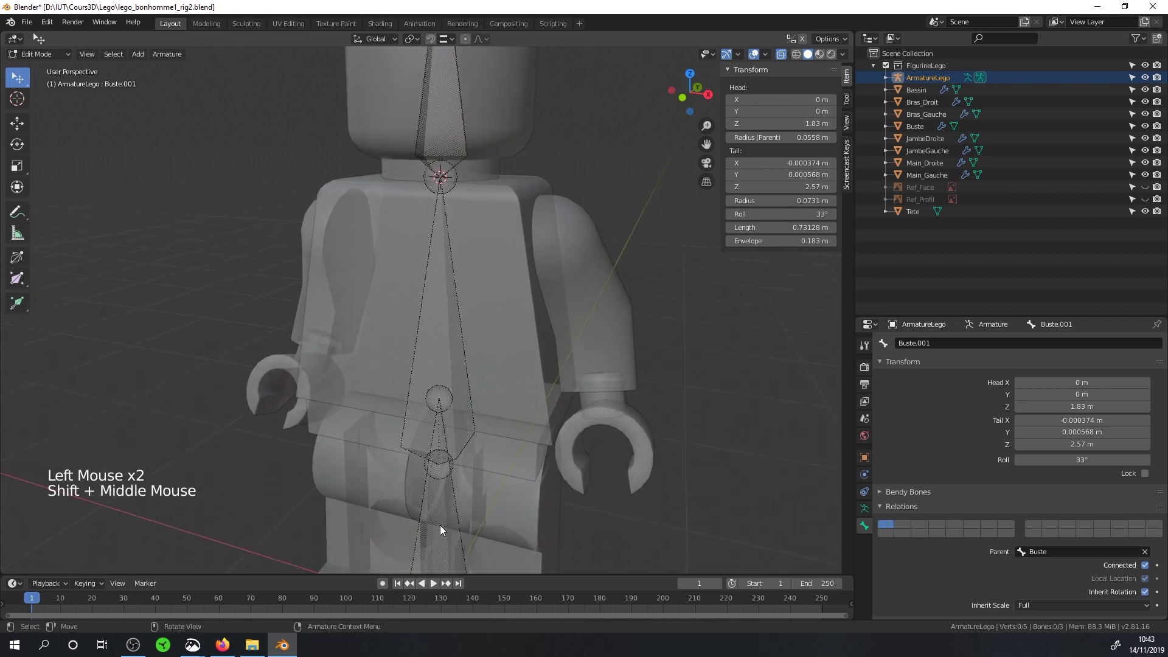
click(454, 413)
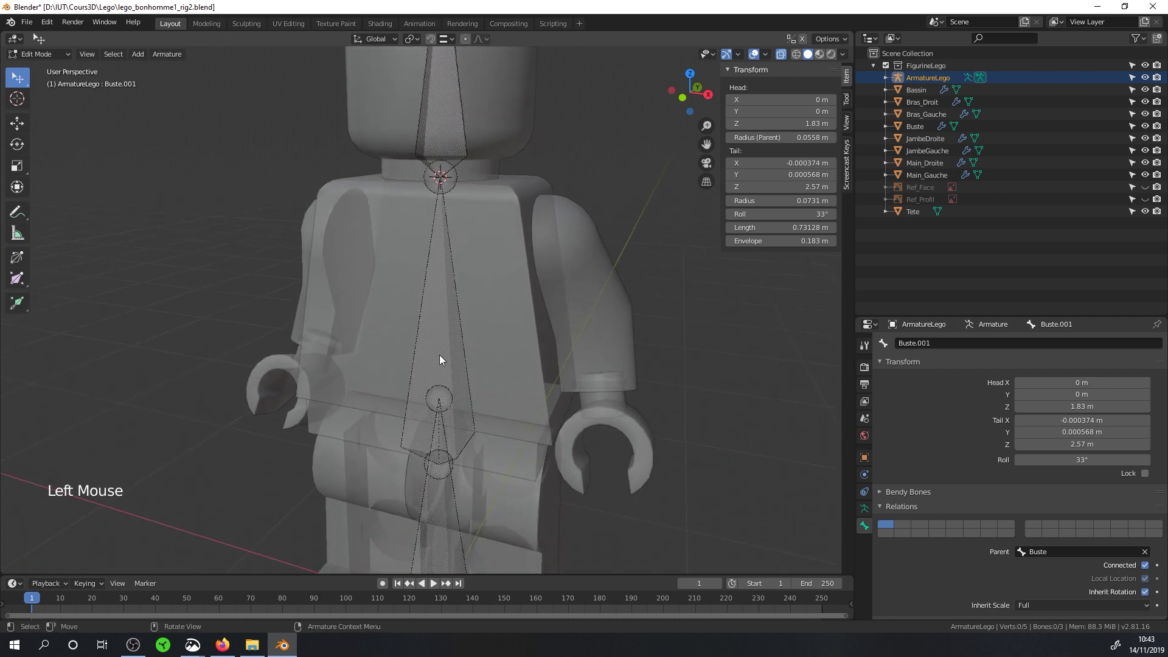
key(KP_1)
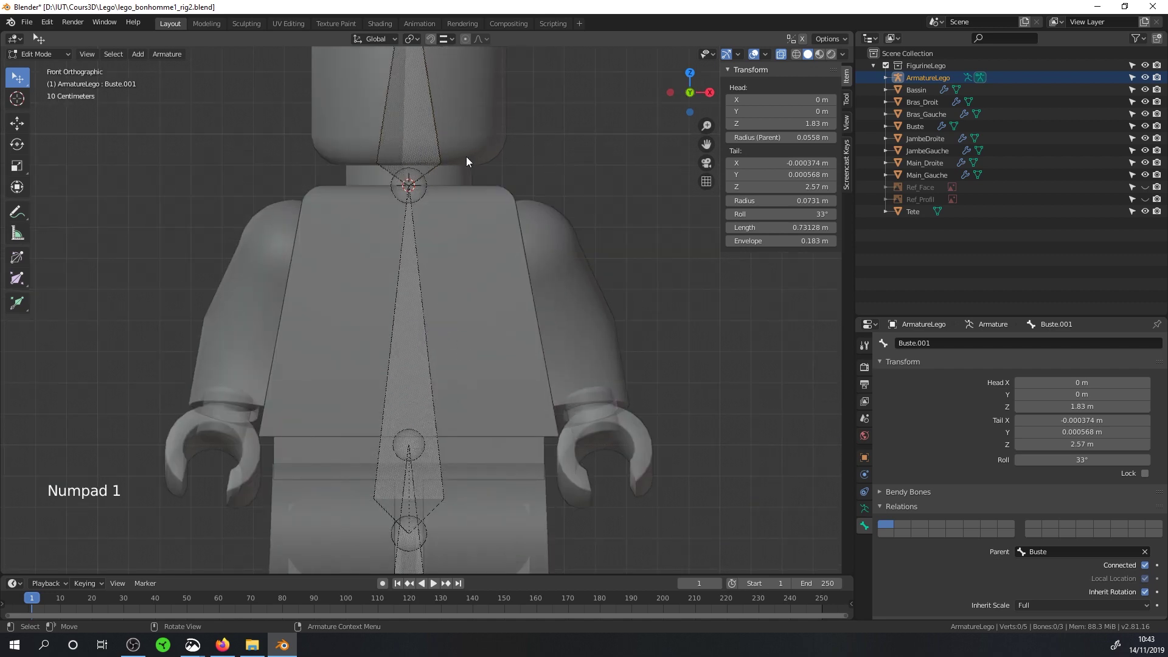
shift+middle_drag(466, 155, 441, 196)
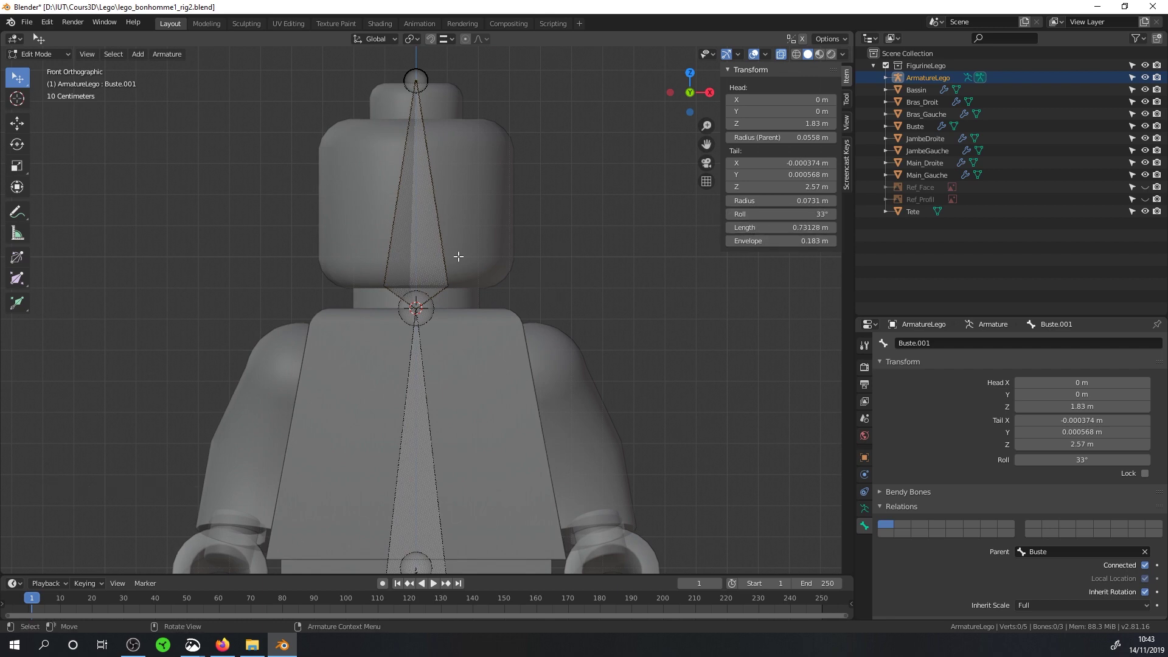
click(803, 215)
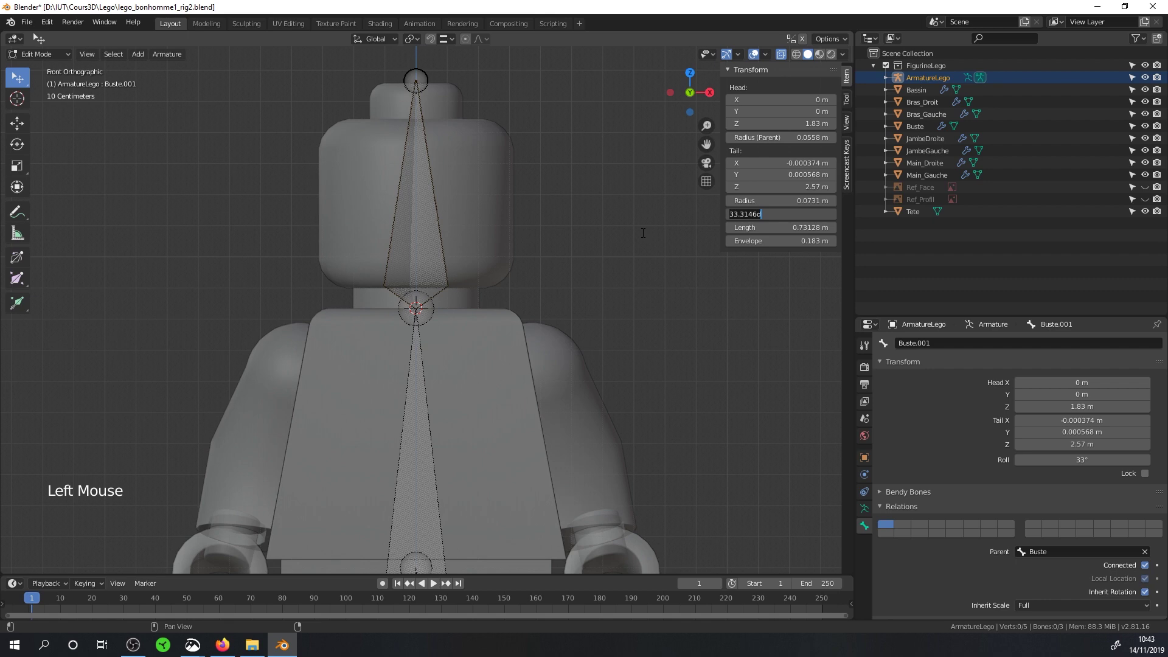
text(0)
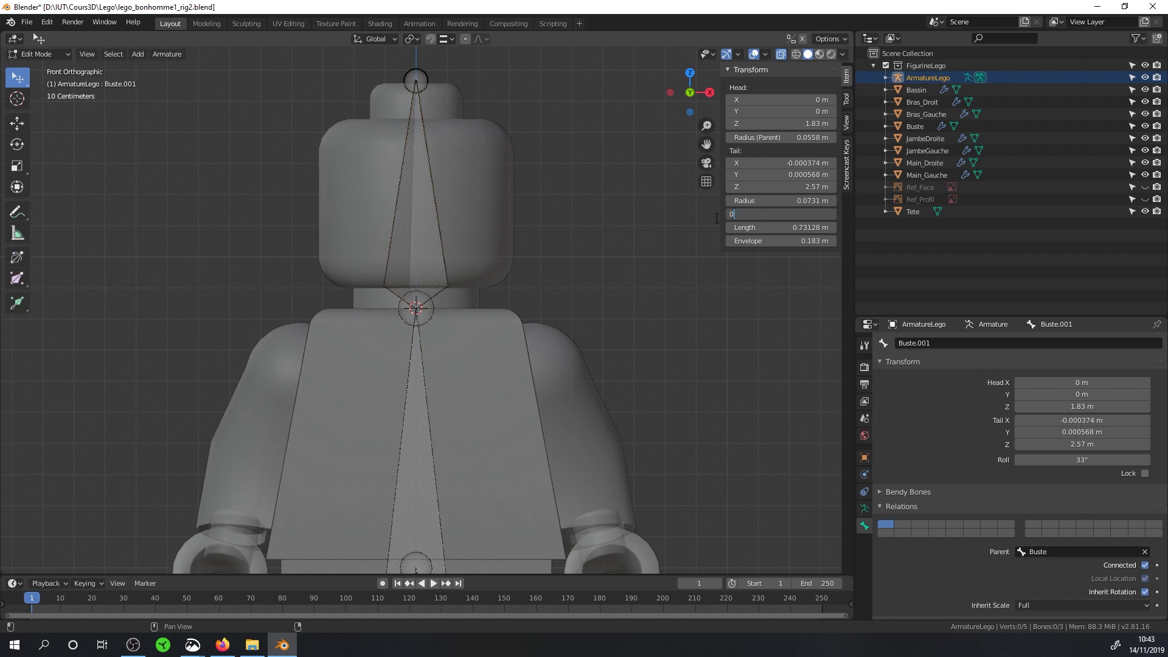
key(Return)
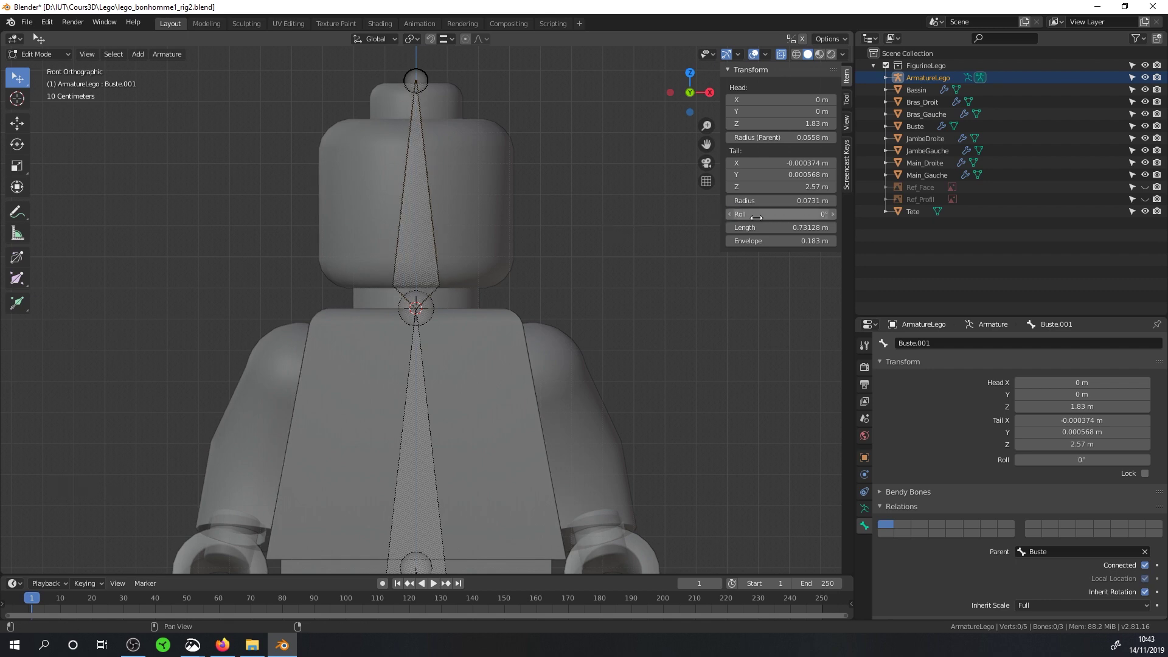
- Select the whole head bone and rename it Tete
scroll(519, 267, down, 3)
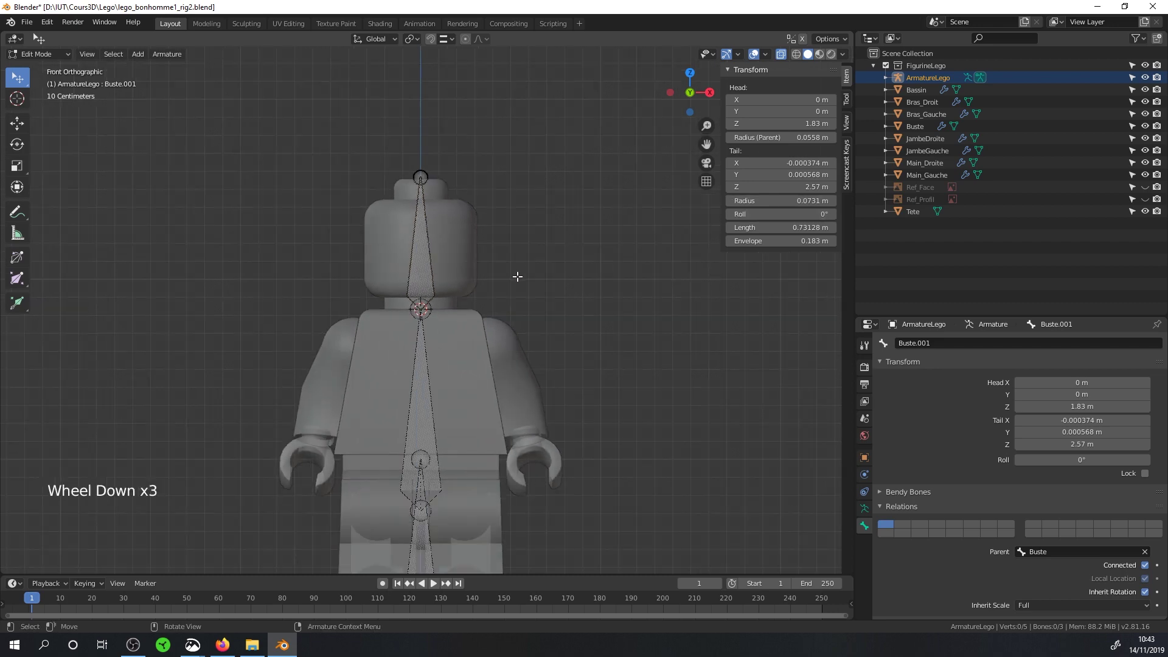
shift+middle_drag(519, 276, 480, 199)
click(392, 198)
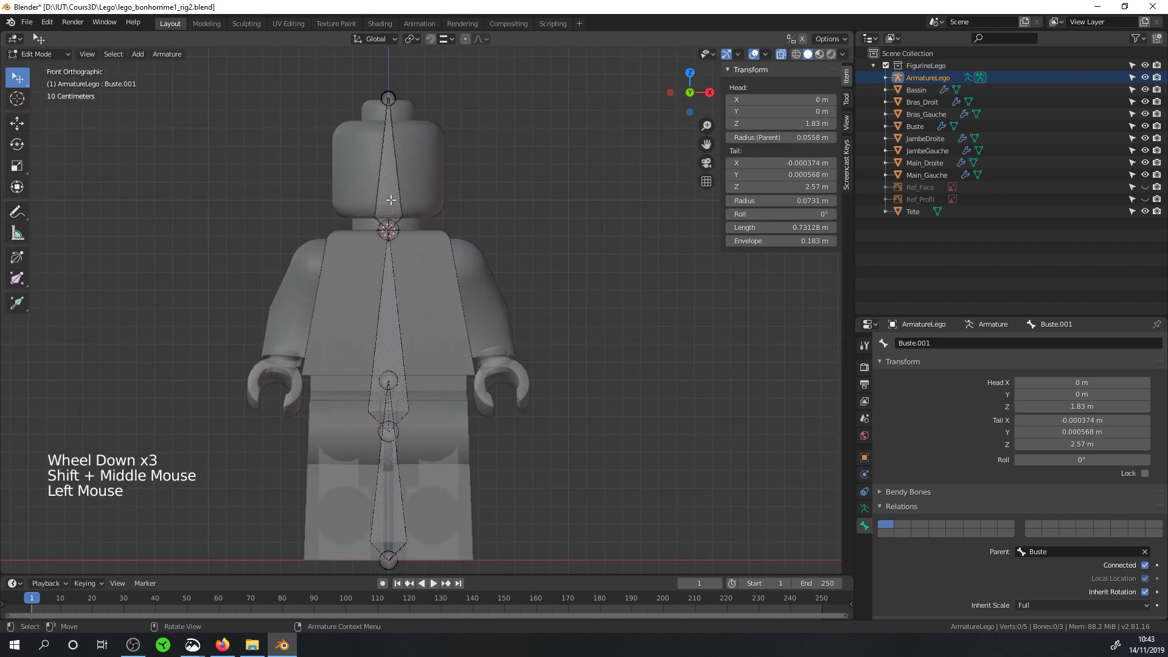
click(392, 195)
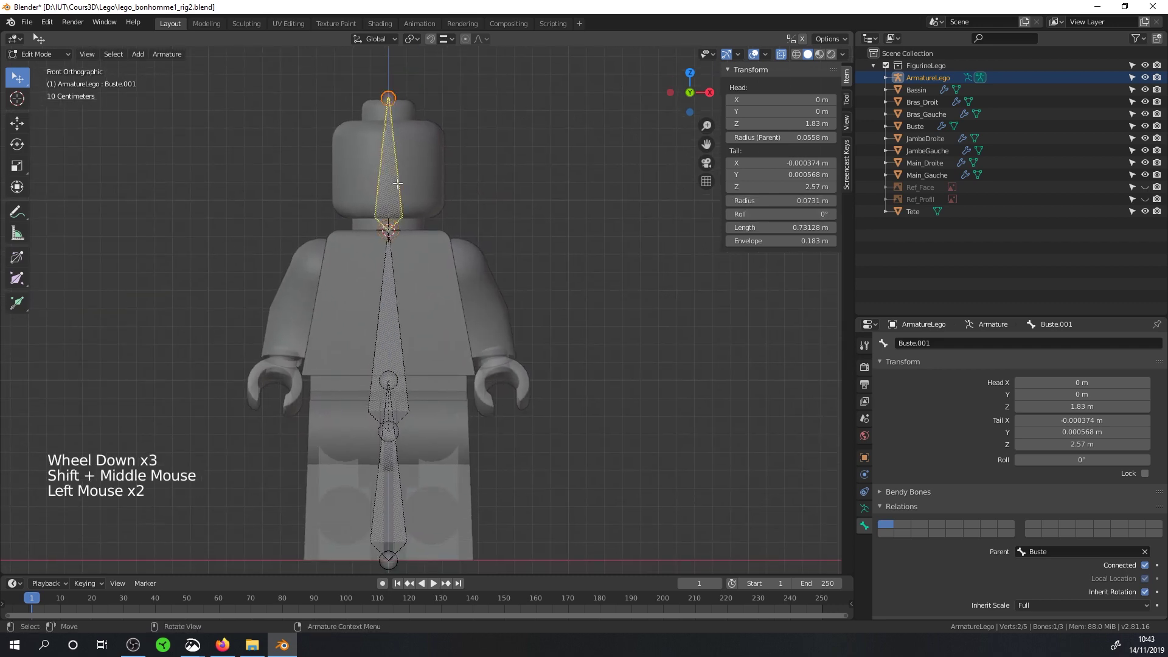
click(942, 343)
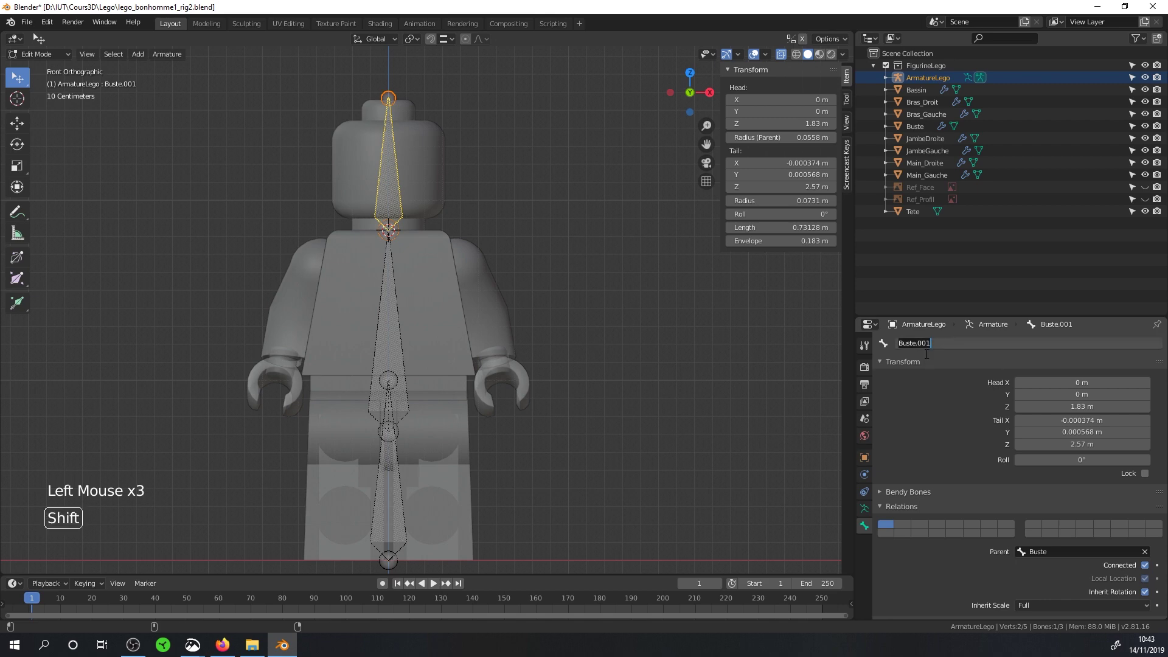
text(Tete)
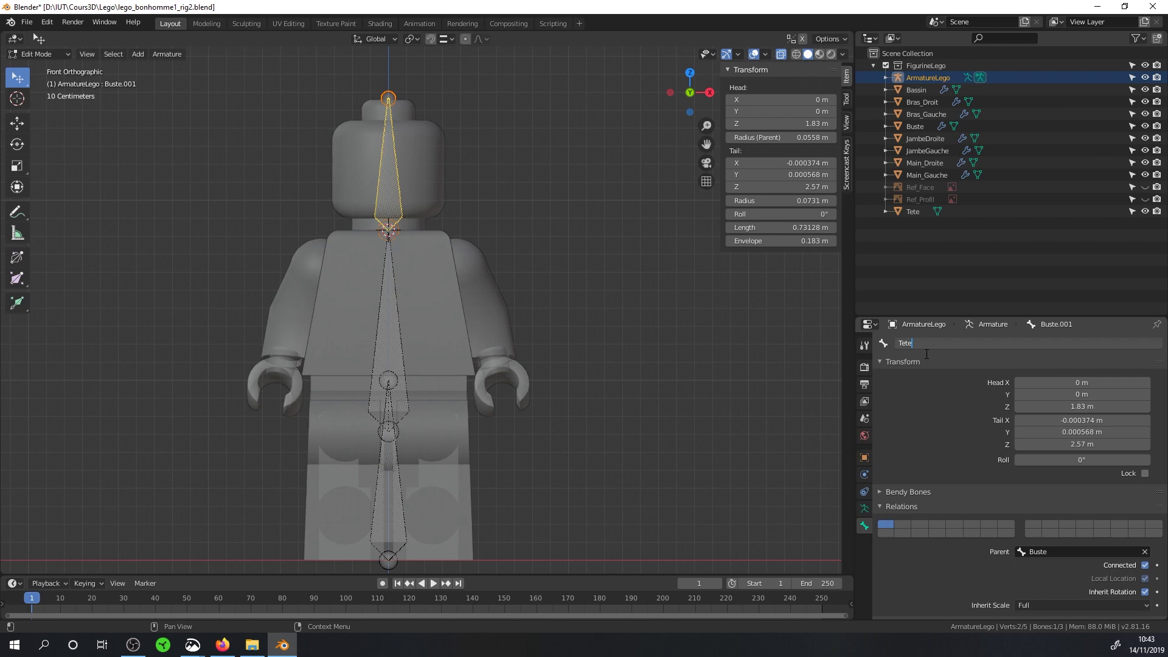
key(Return)
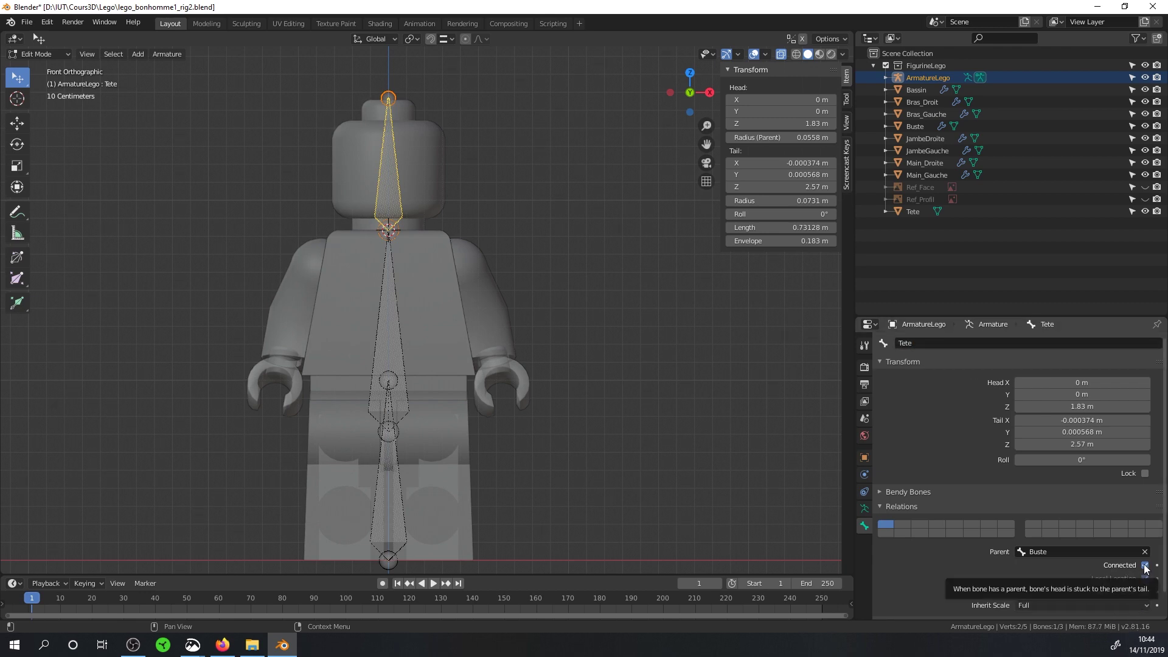
- Try moving the Buste bone and the joint it shares with Tete to test how the two bones are connected
click(389, 232)
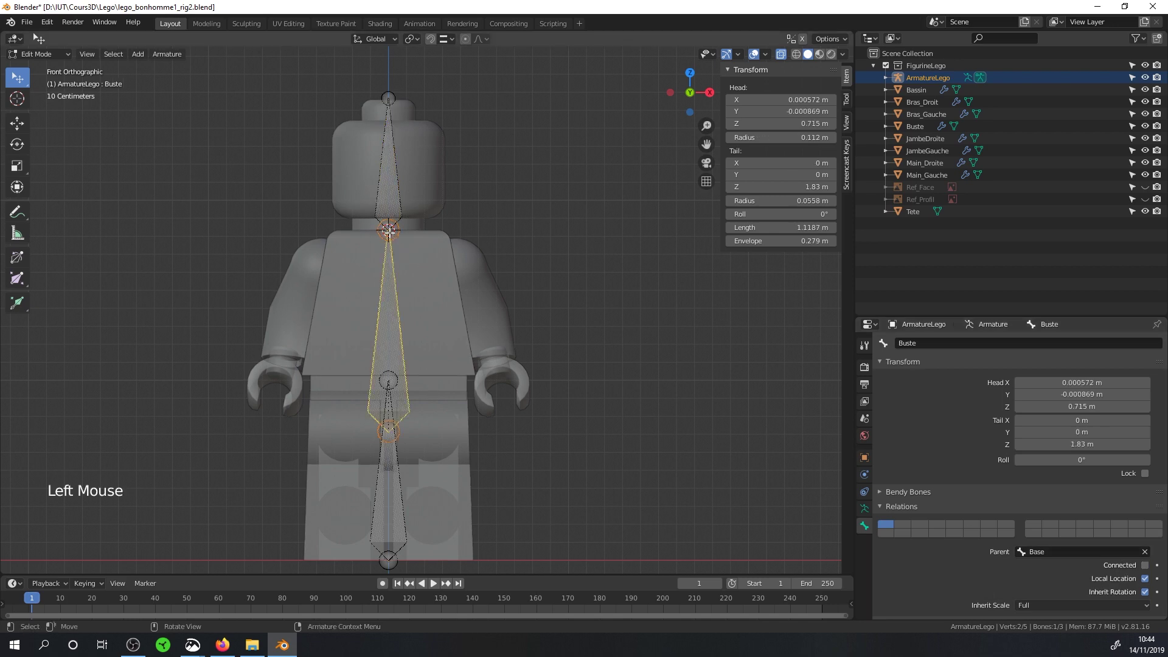
key(g)
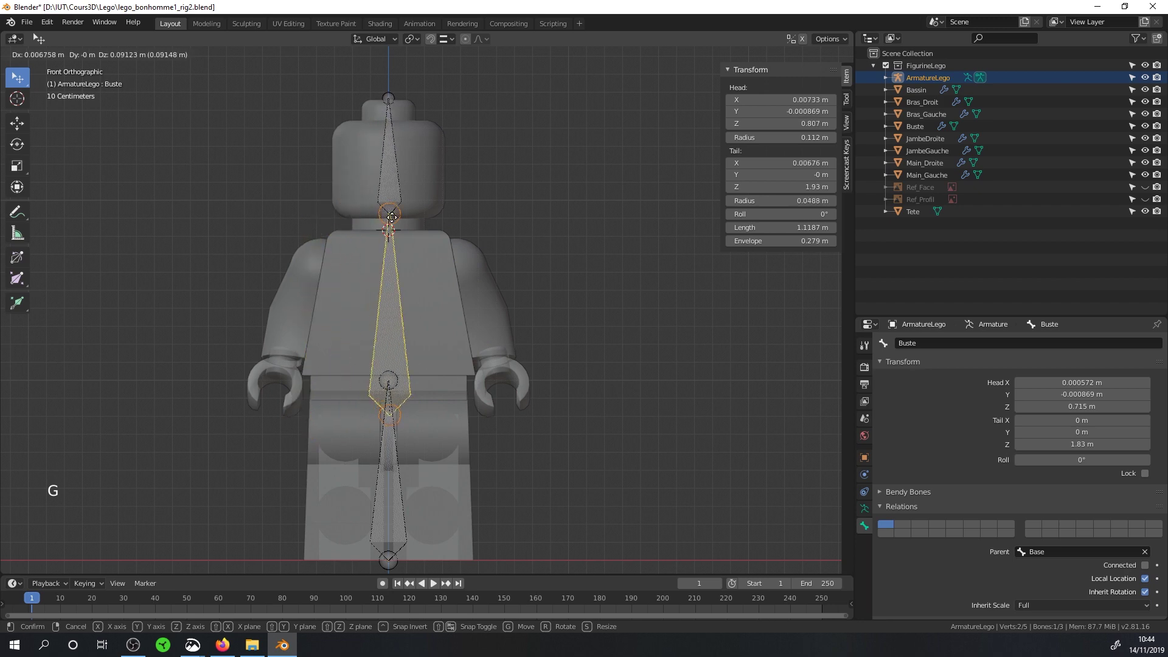
right_click(384, 249)
click(396, 229)
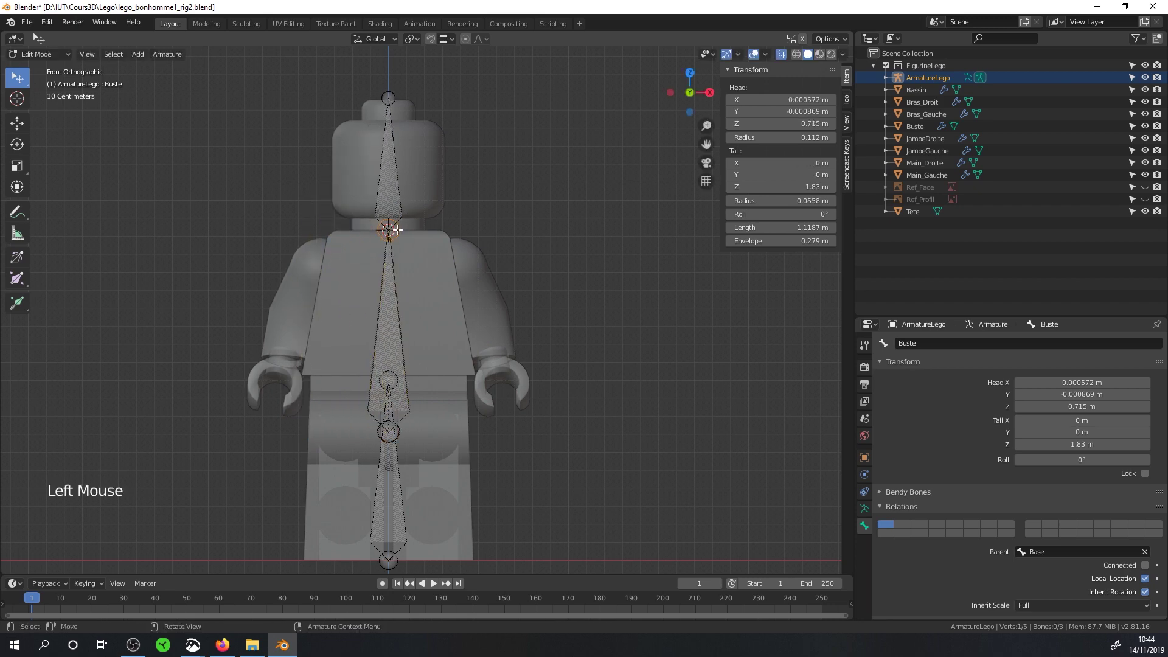
key(g)
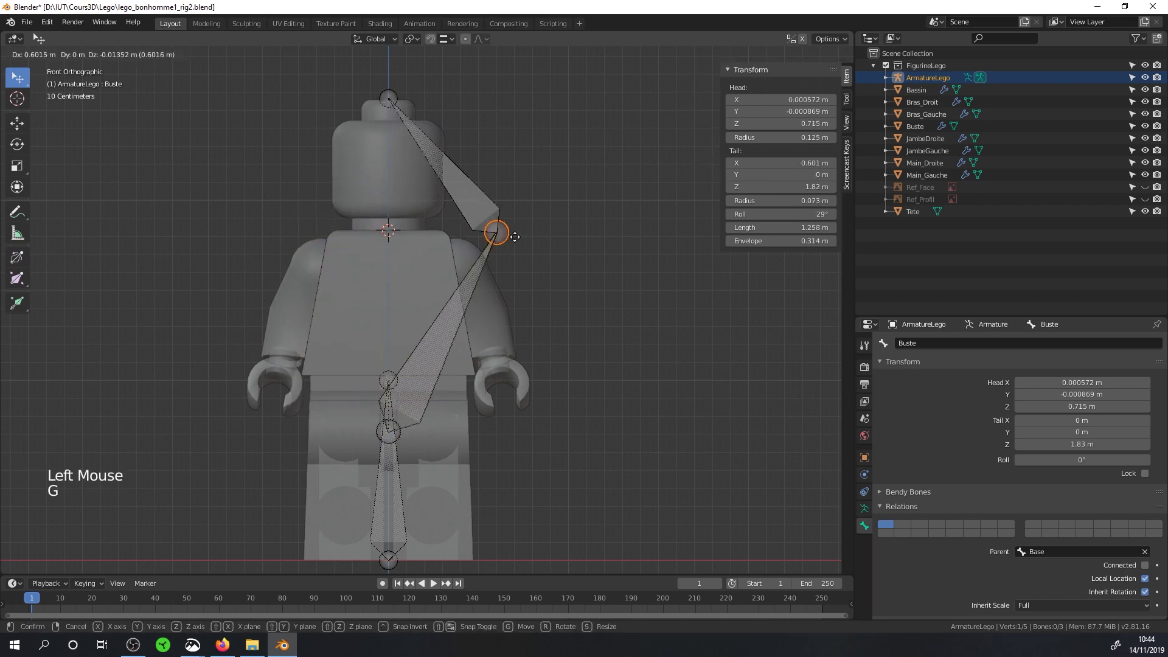
right_click(389, 232)
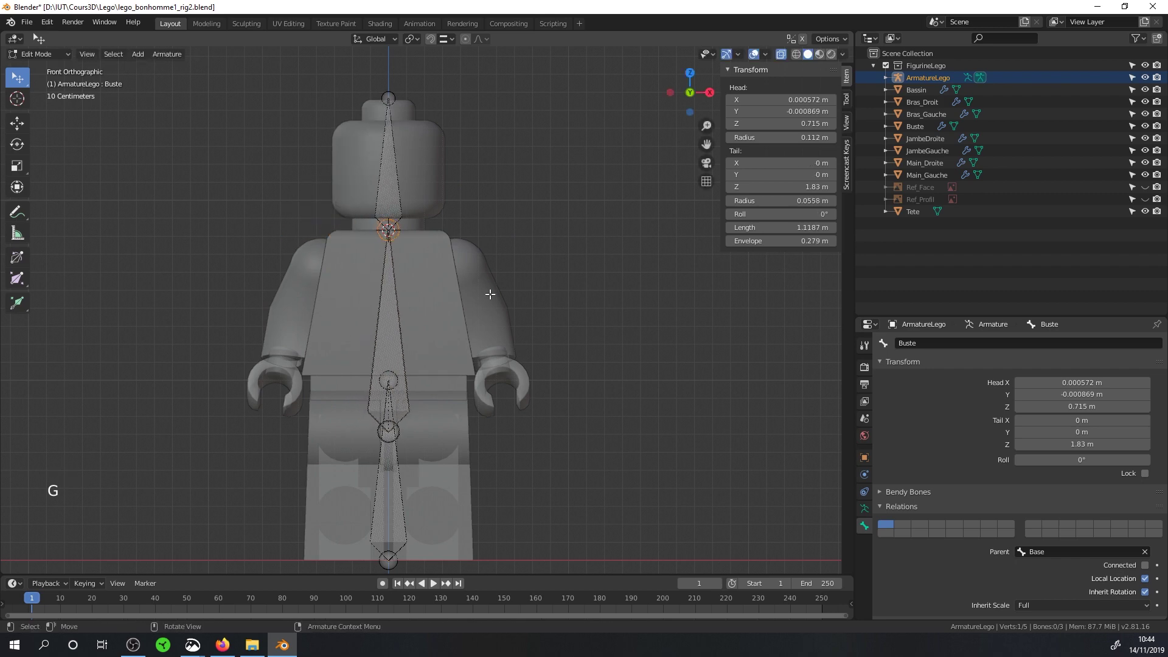
- Leave armature editing, select the JambeGauche leg and snap the 3D cursor to its origin
mouse_move(490, 294)
middle_down()
mouse_move(480, 305)
mouse_move(493, 317)
middle_up()
scroll(492, 318, up, 2)
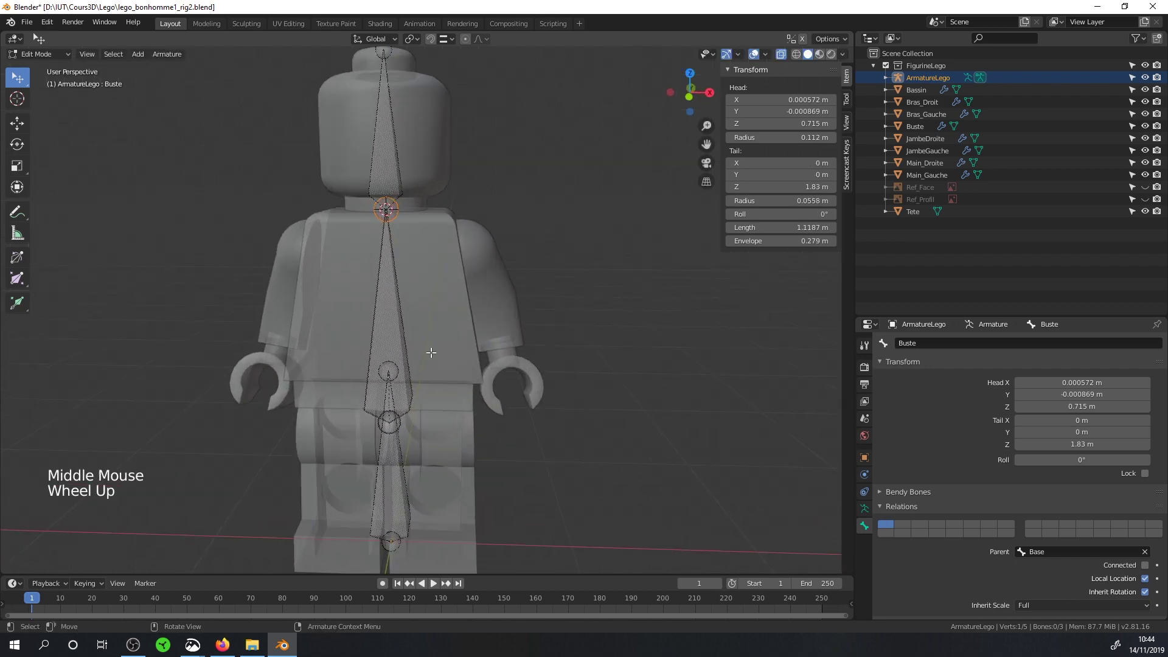
scroll(431, 352, down, 1)
mouse_move(431, 353)
middle_down()
mouse_move(437, 390)
mouse_move(415, 353)
middle_up()
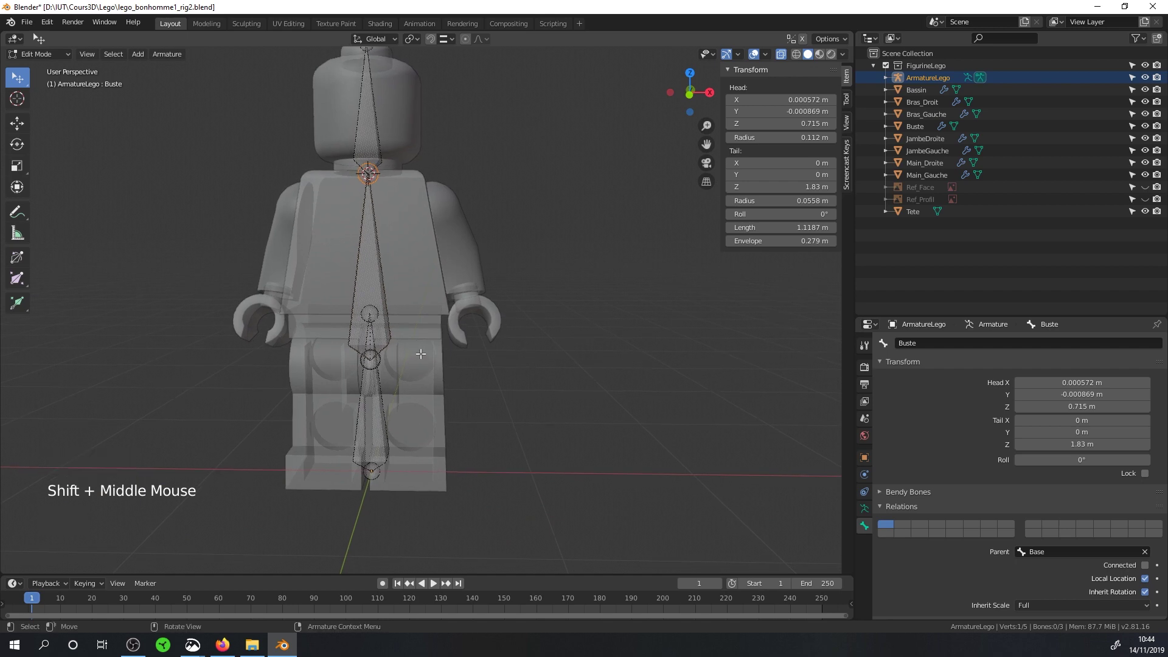
key(ctrl+Tab)
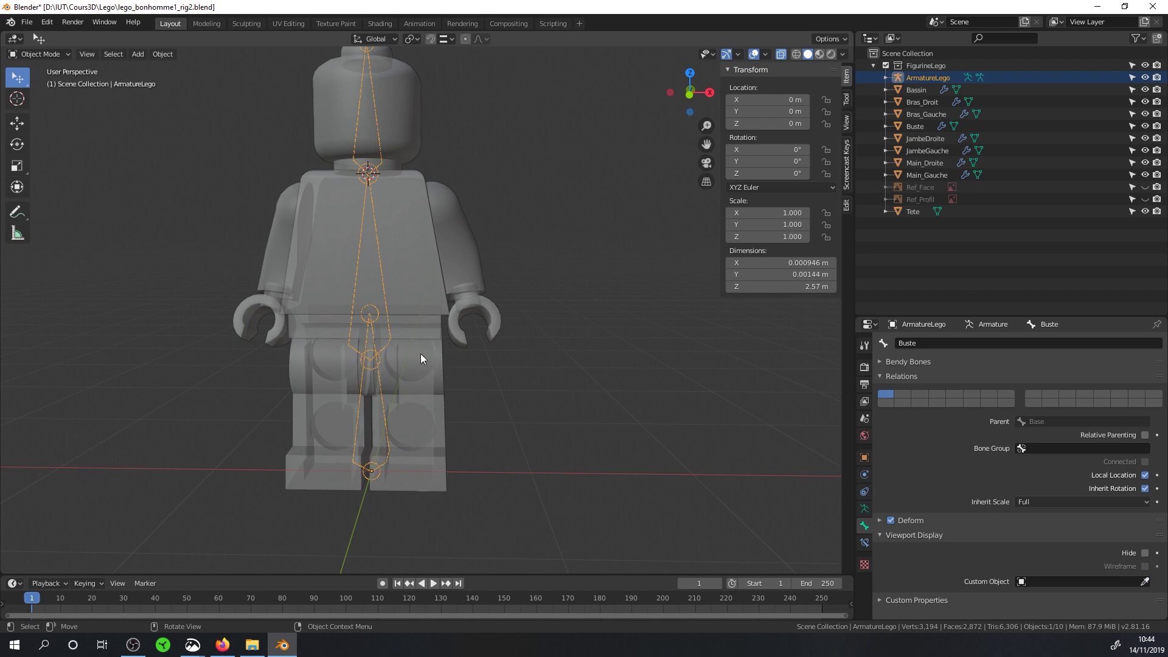
click(441, 366)
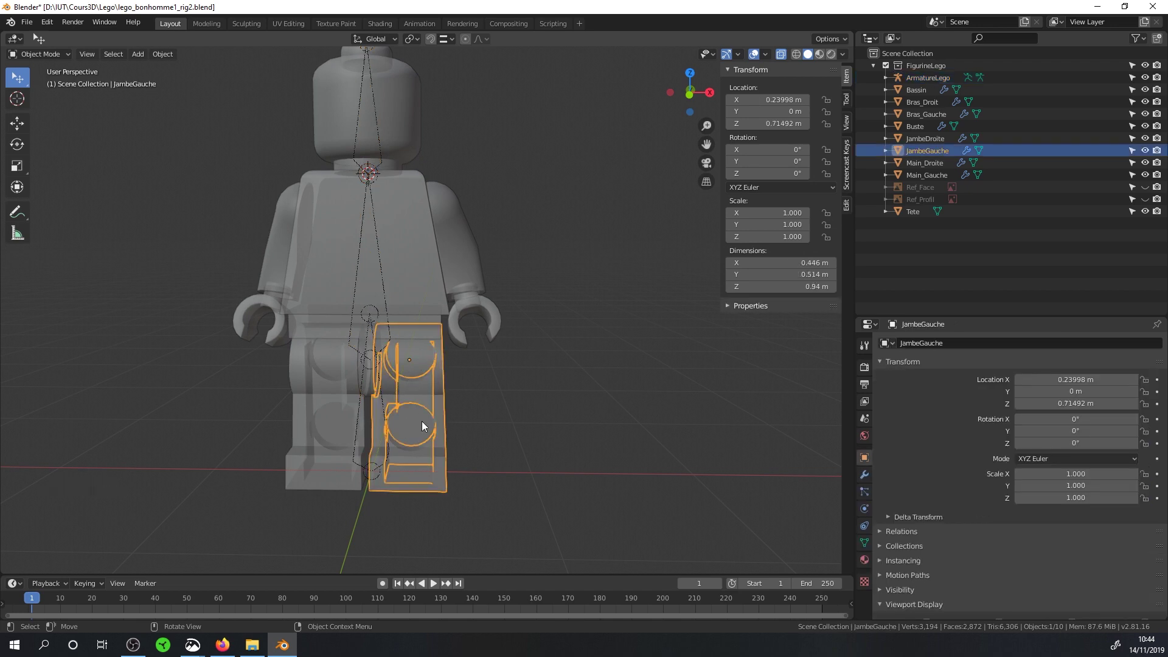
middle_drag(414, 419, 406, 376)
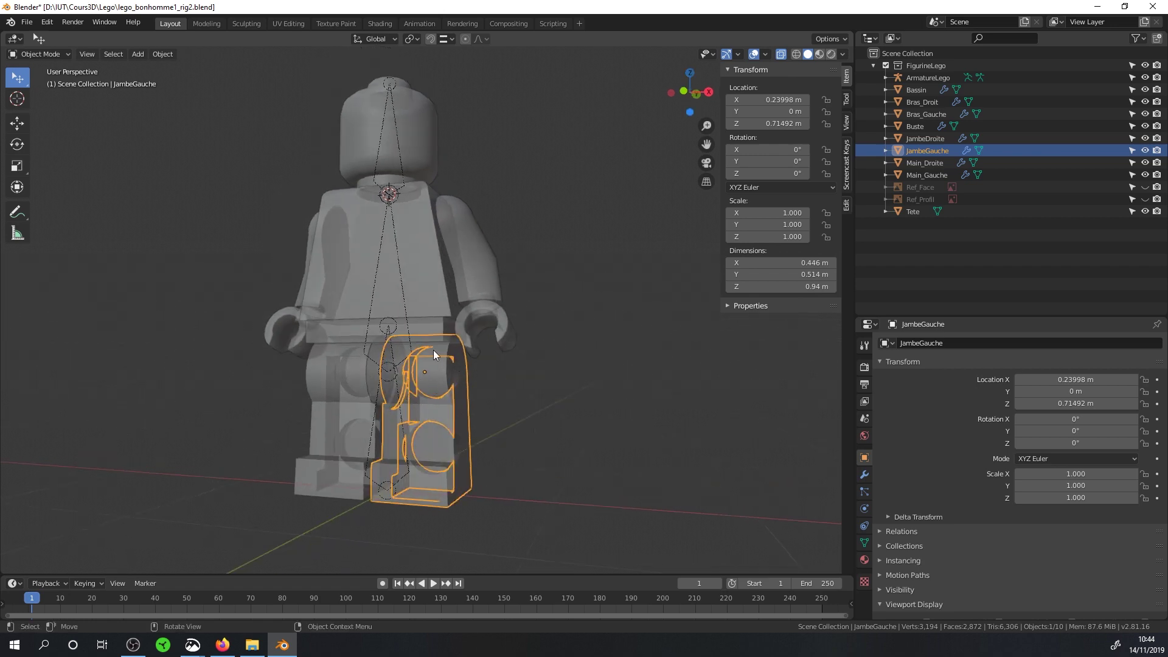
middle_drag(426, 390, 437, 403)
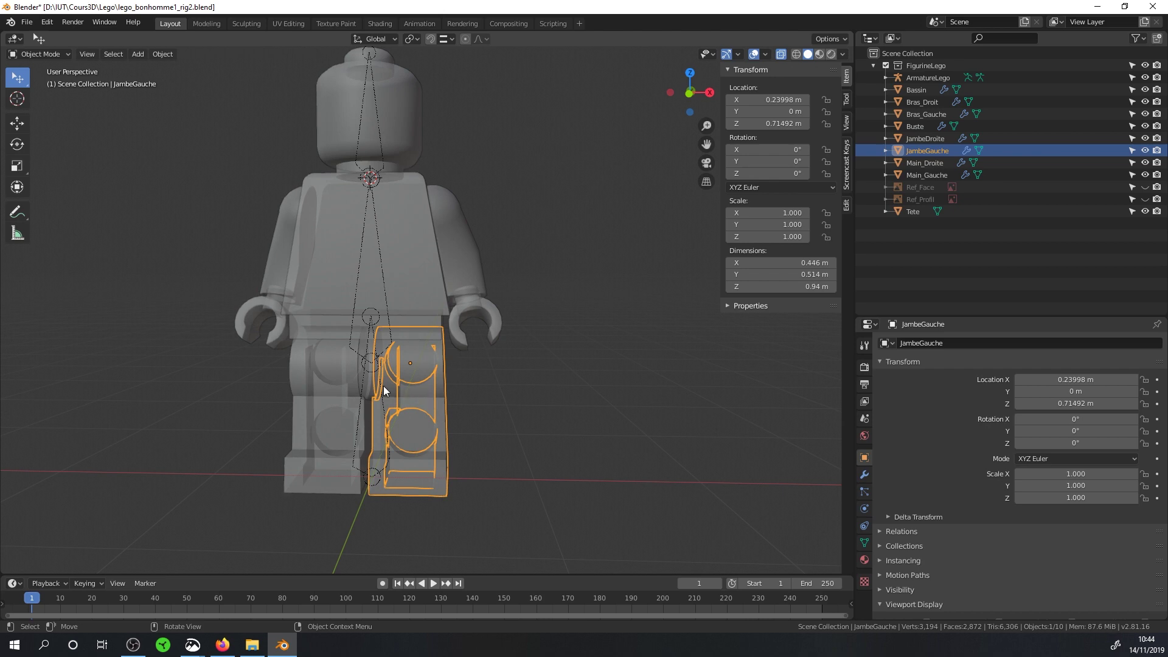
scroll(383, 390, up, 2)
key(shift+s)
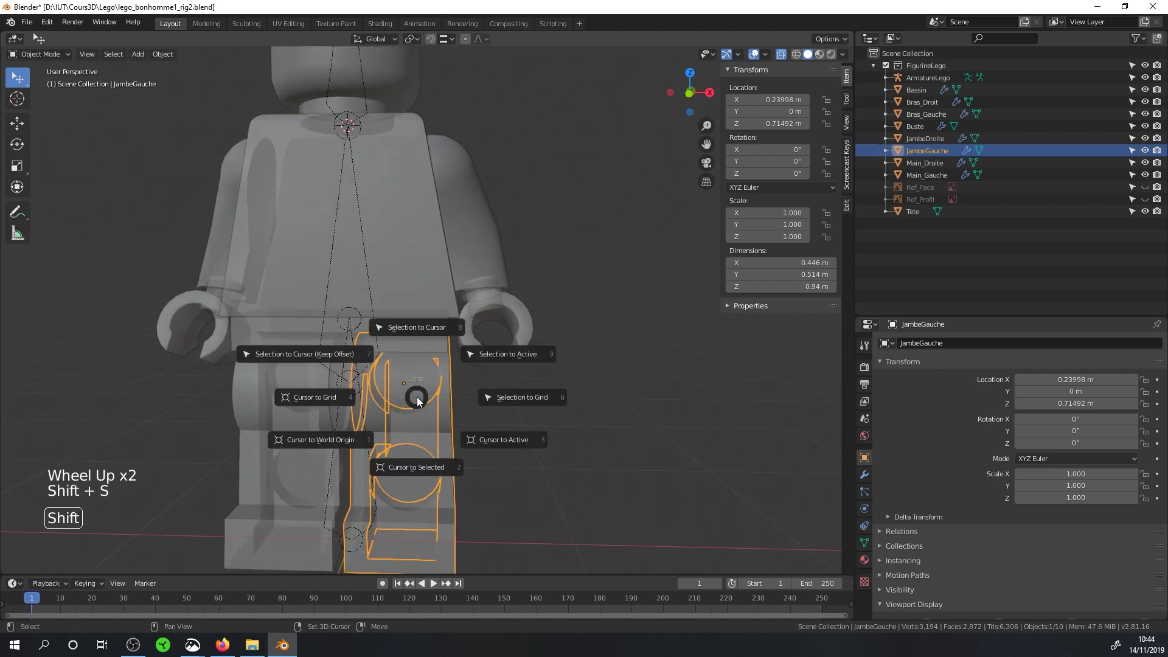
click(427, 463)
- Select ArmatureLego, enter its Edit Mode and add a new bone at the 3D cursor on the left hip
click(356, 261)
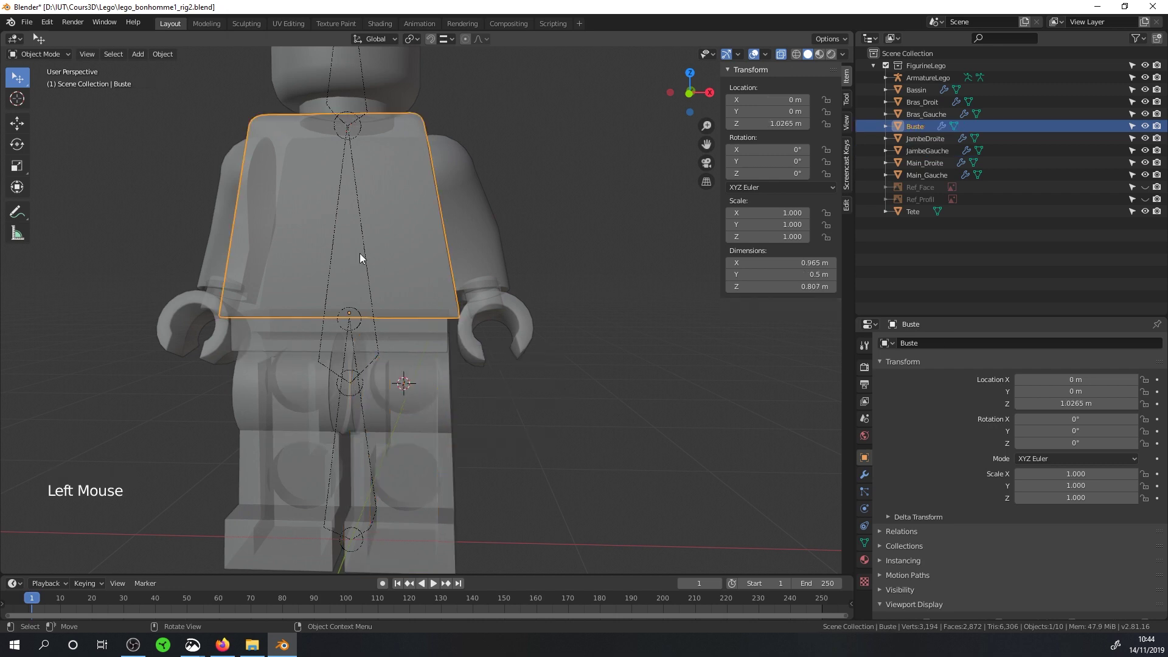
click(359, 254)
click(911, 77)
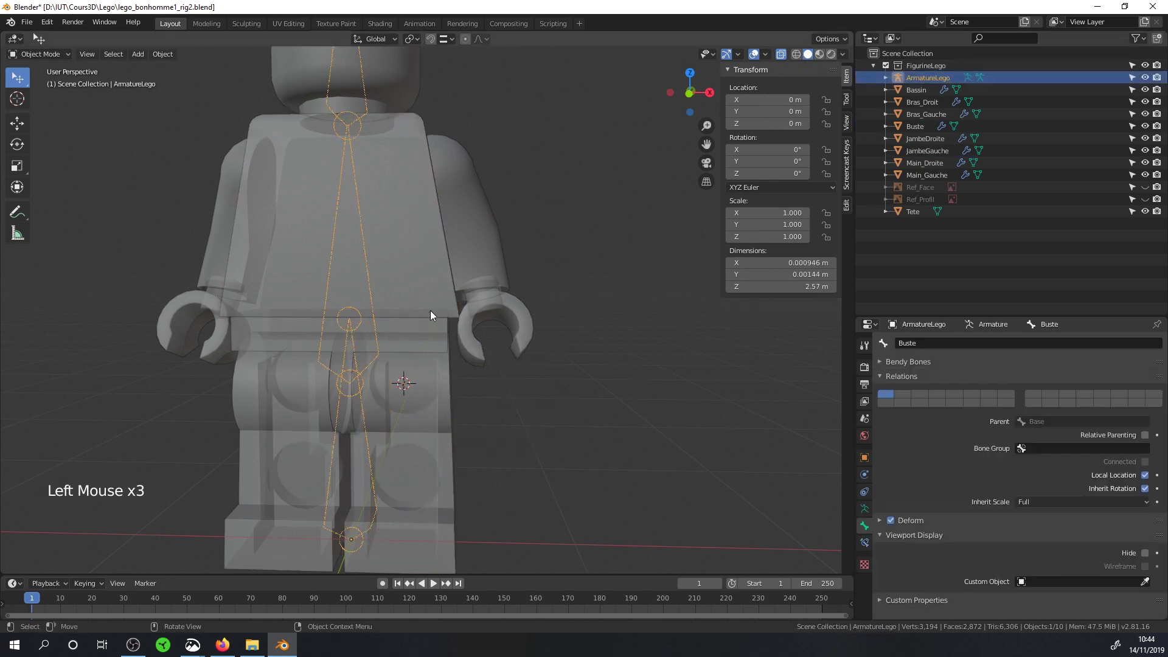
key(Tab)
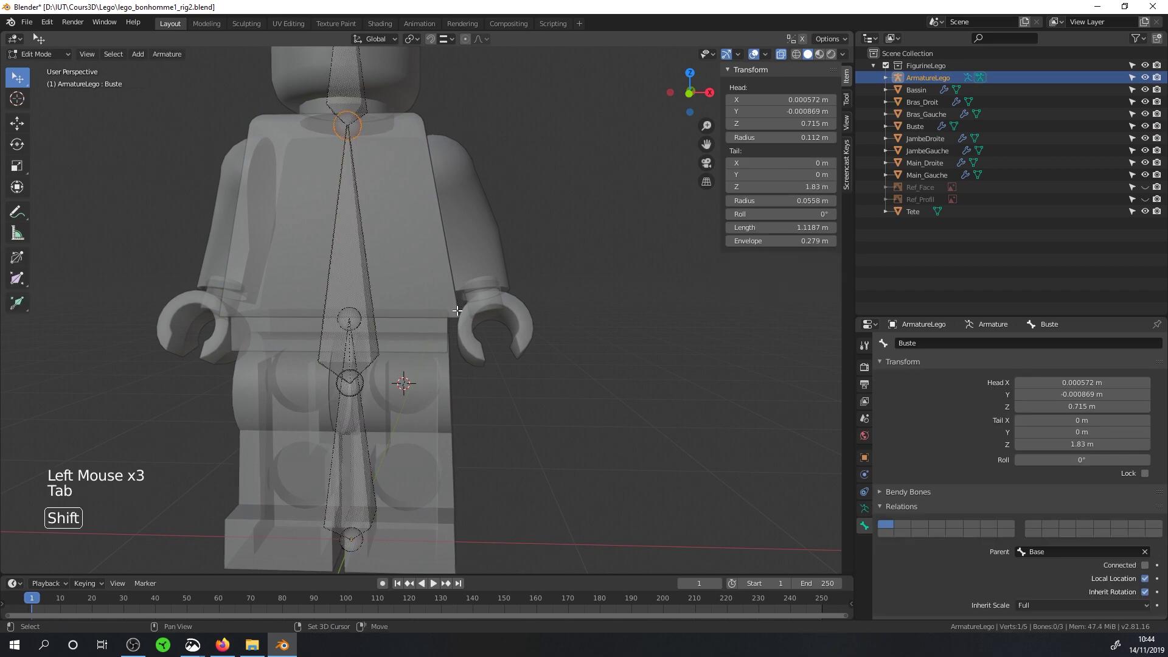
key(shift+a)
middle_drag(479, 374, 433, 177)
scroll(475, 387, down, 2)
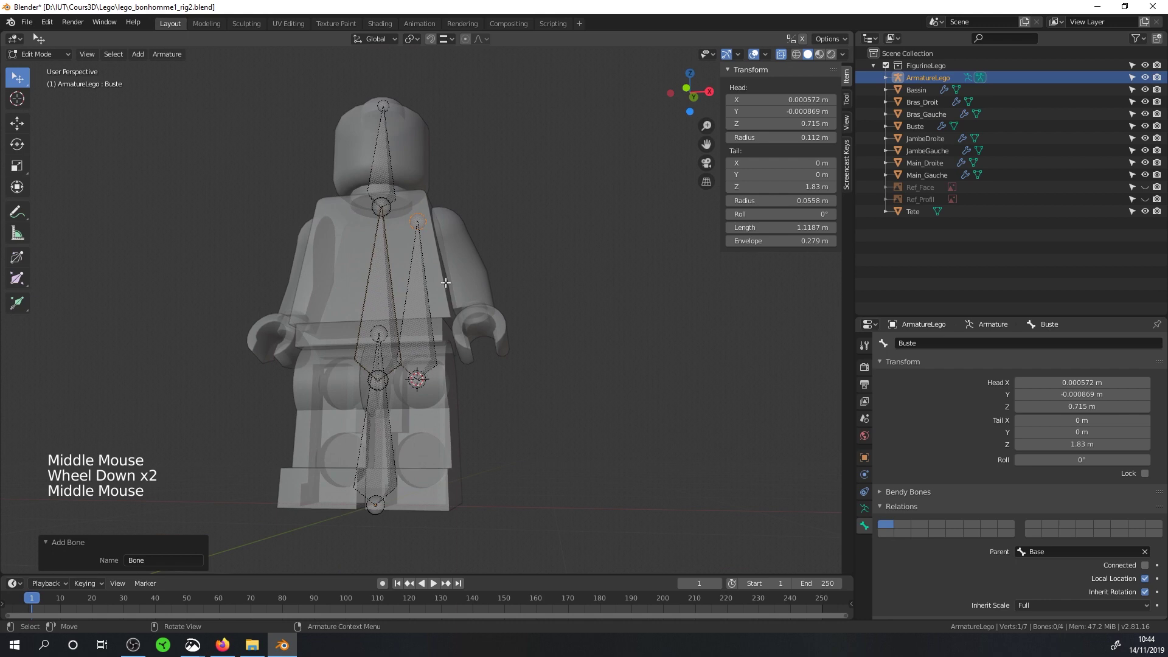
- Move the new bone's tip straight down along Z to the sole of the left foot, making the bone about 0.716 m long
click(25, 123)
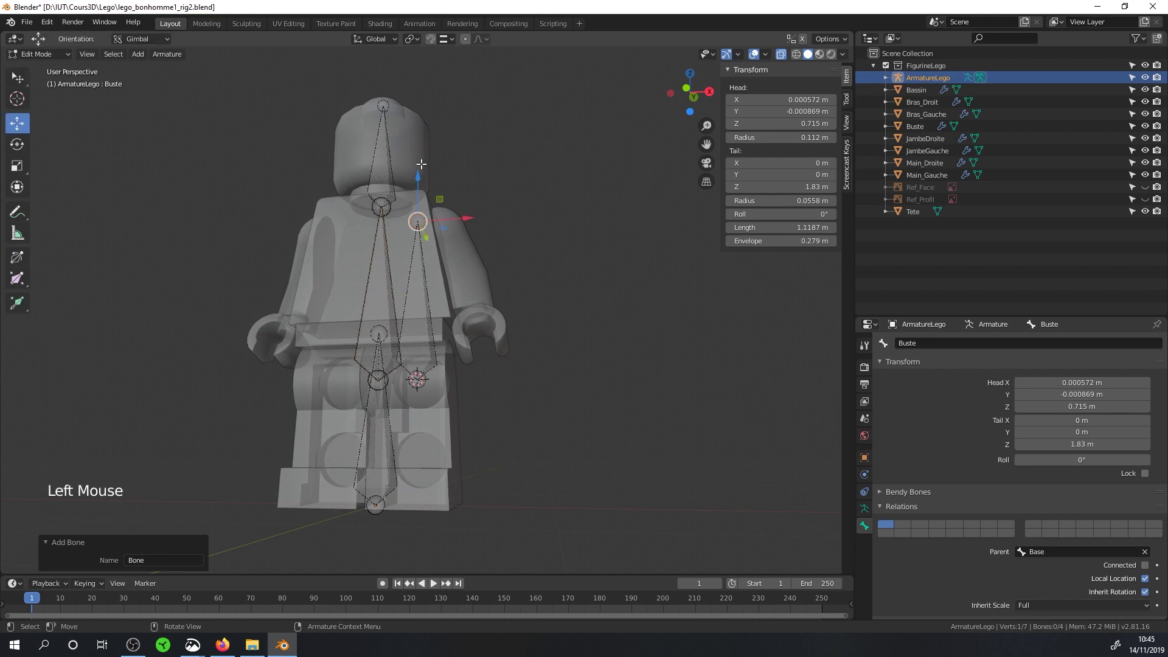
drag(421, 165, 406, 449)
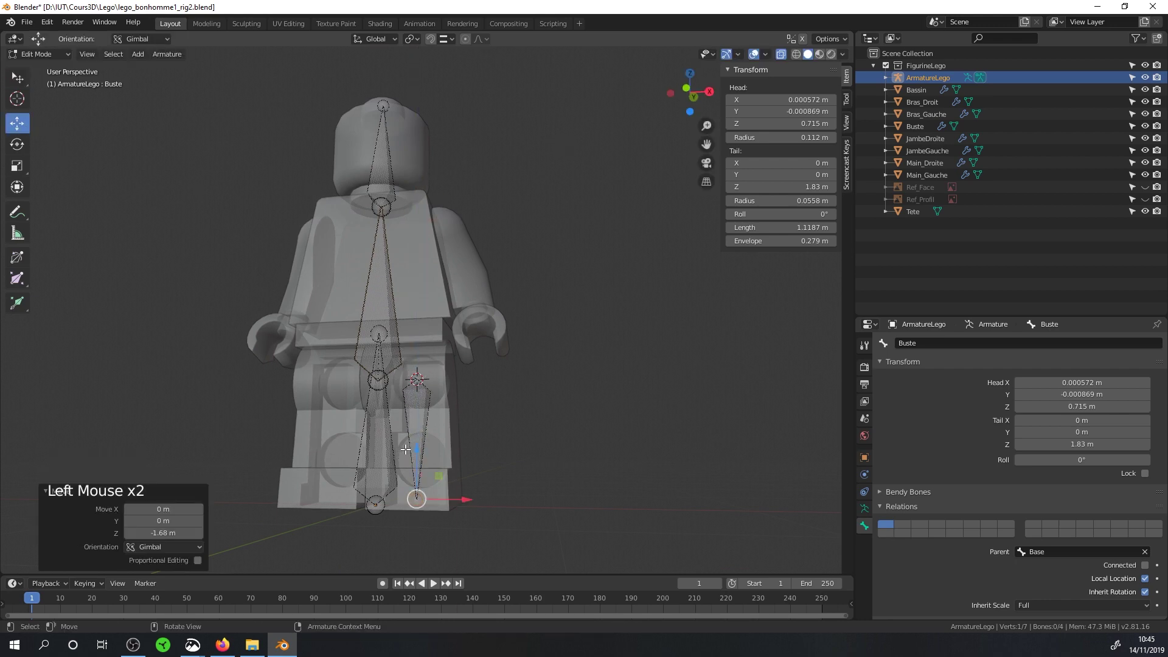
key(KP_1)
scroll(485, 472, up, 3)
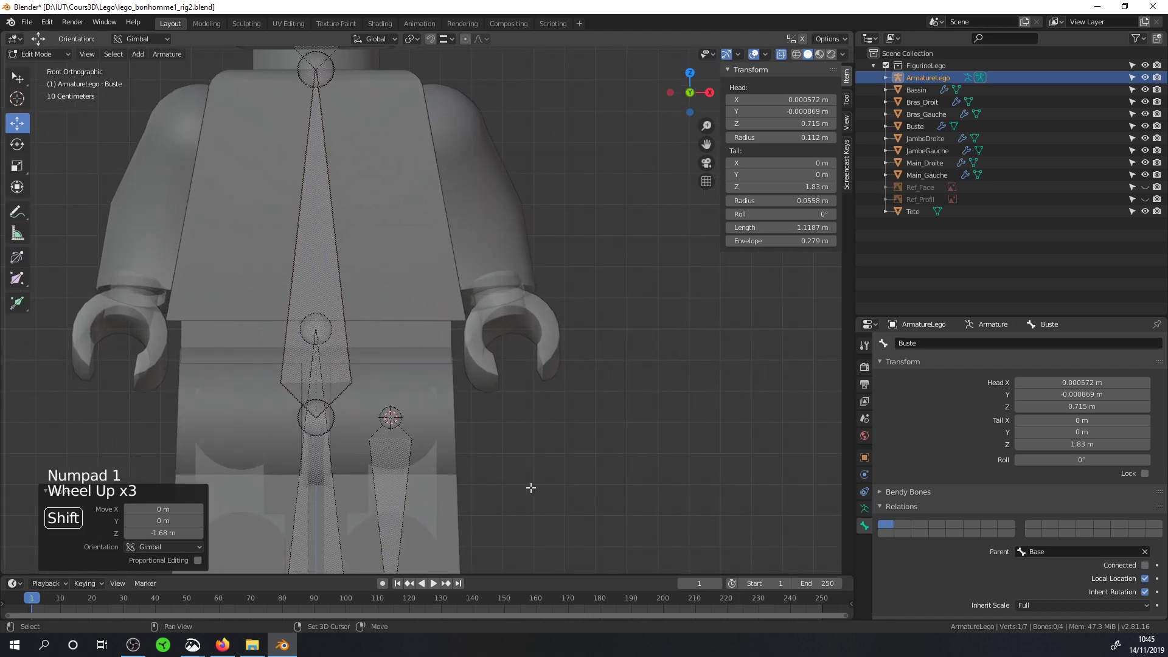
shift+middle_drag(530, 488, 522, 247)
drag(380, 341, 385, 352)
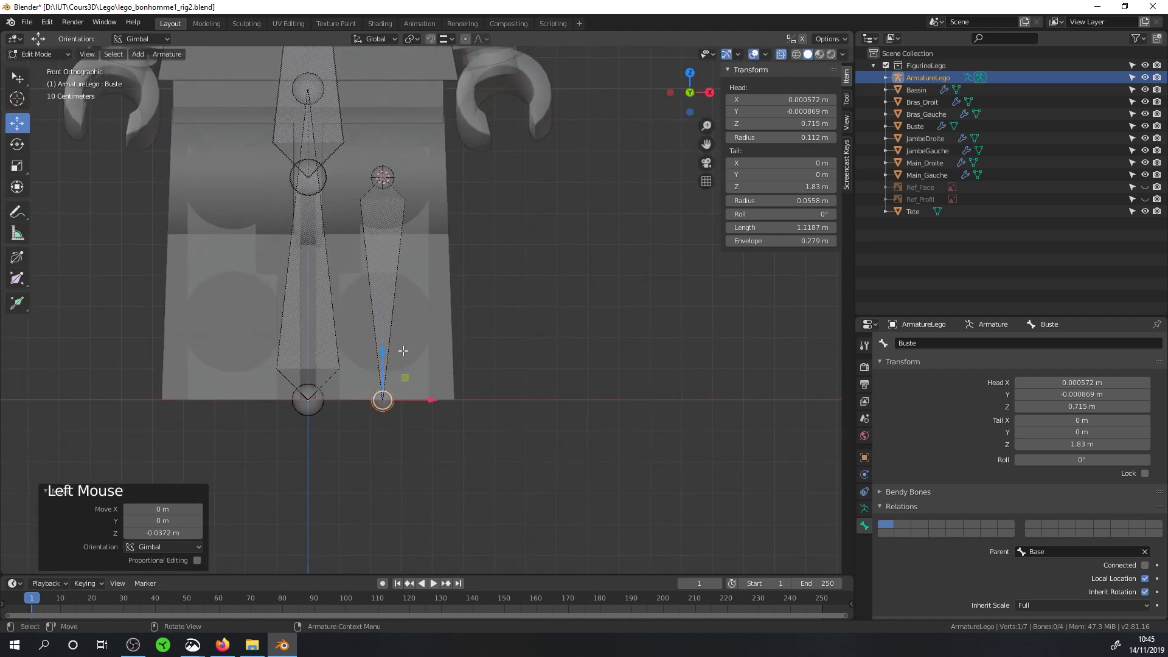
- Select the whole left leg bone and rename it Jambe.L
scroll(404, 350, down, 2)
click(406, 259)
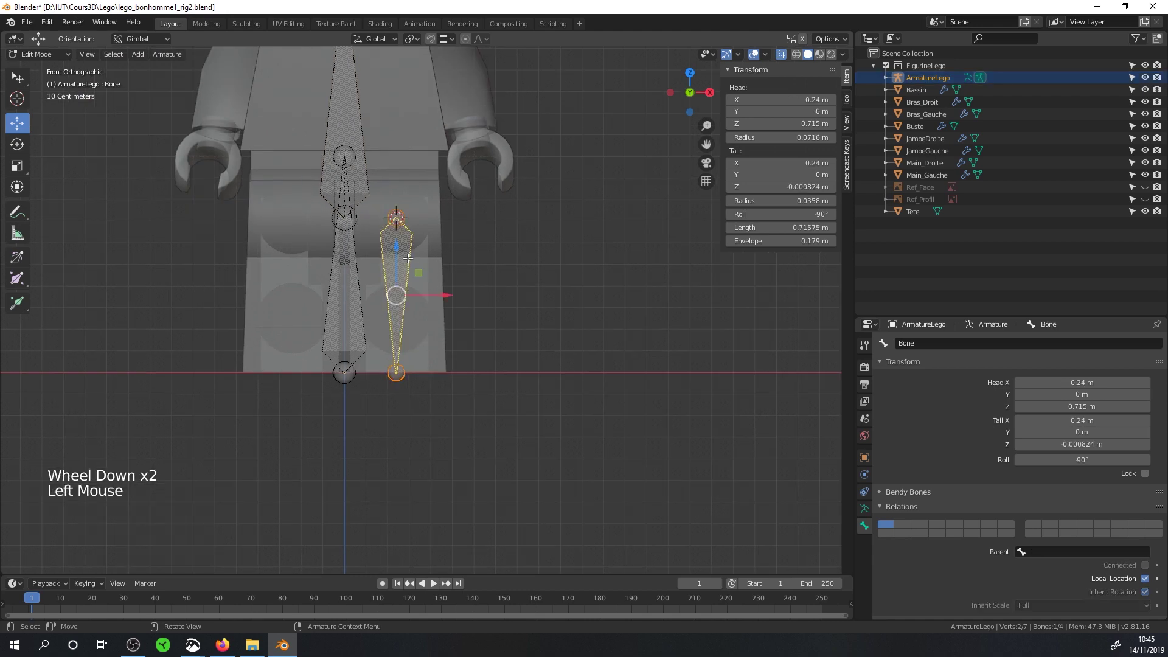
click(940, 343)
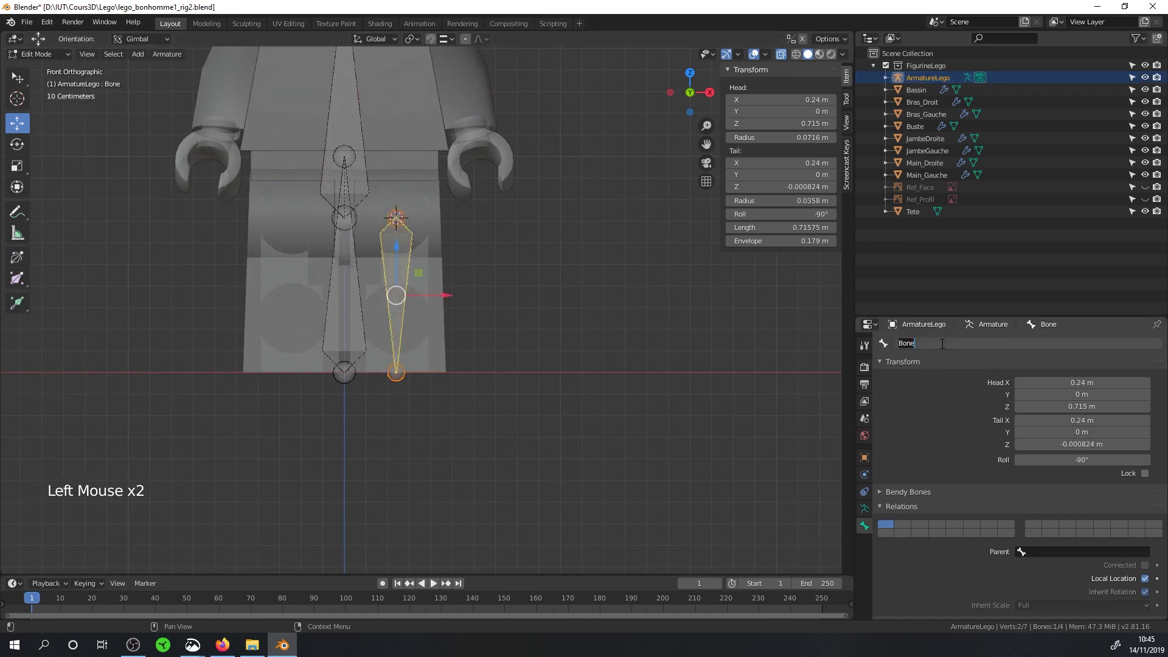
key(BackSpace)
text(Jambe.L)
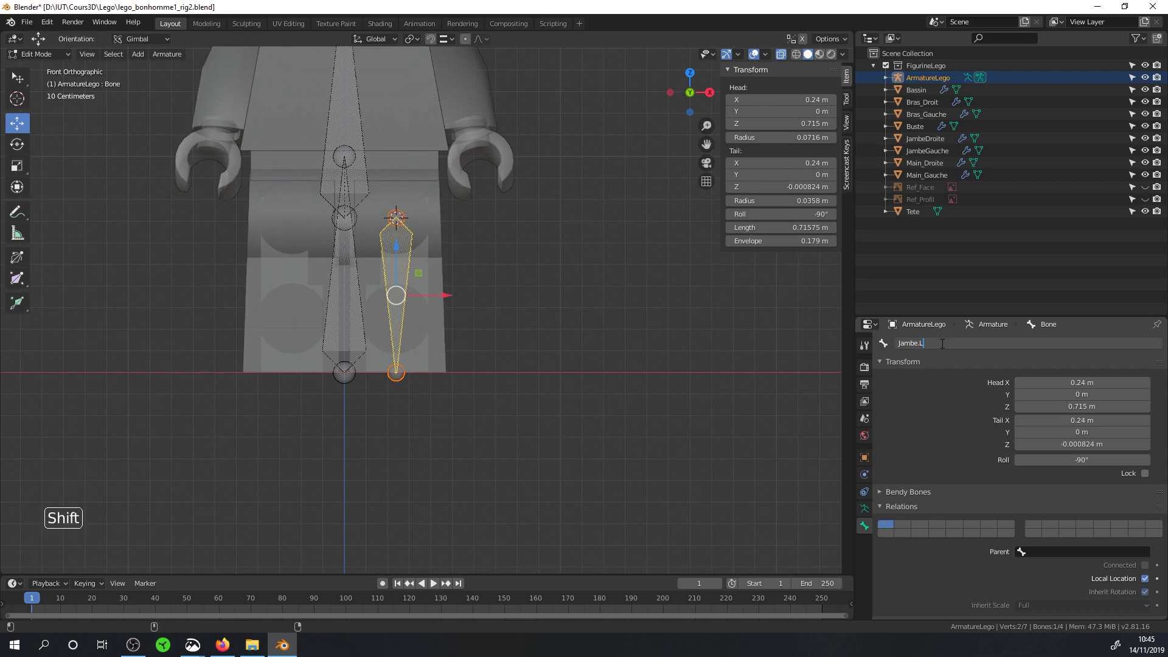
key(Return)
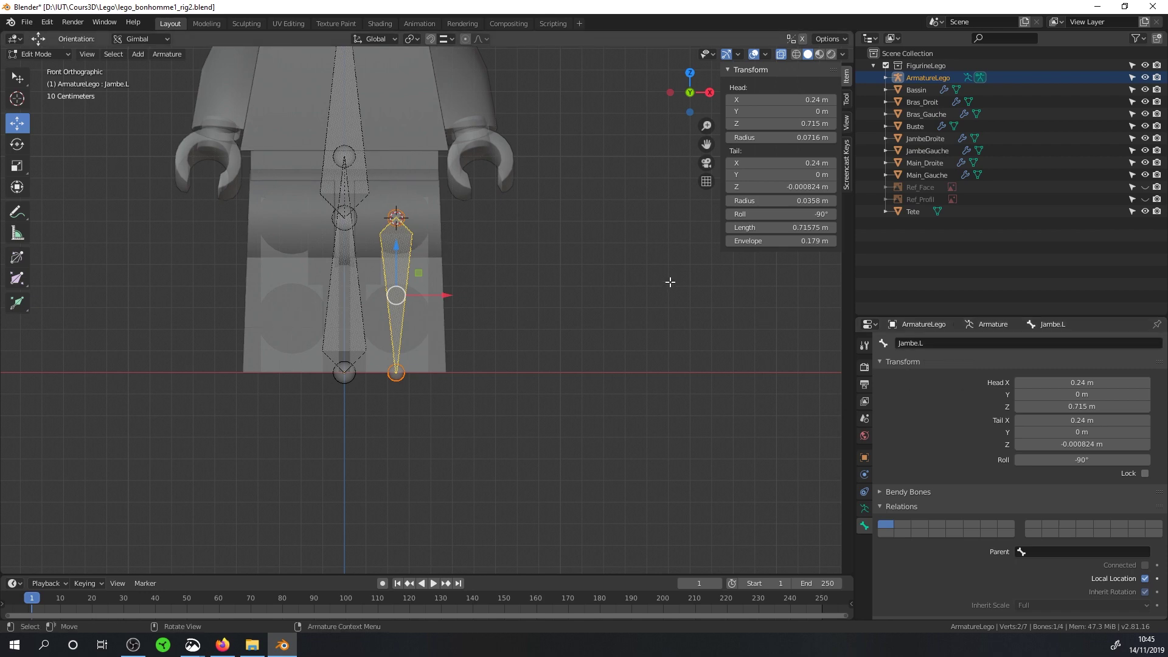
- Symmetrize the Jambe.L bone to create its mirrored counterpart in the right leg
click(172, 58)
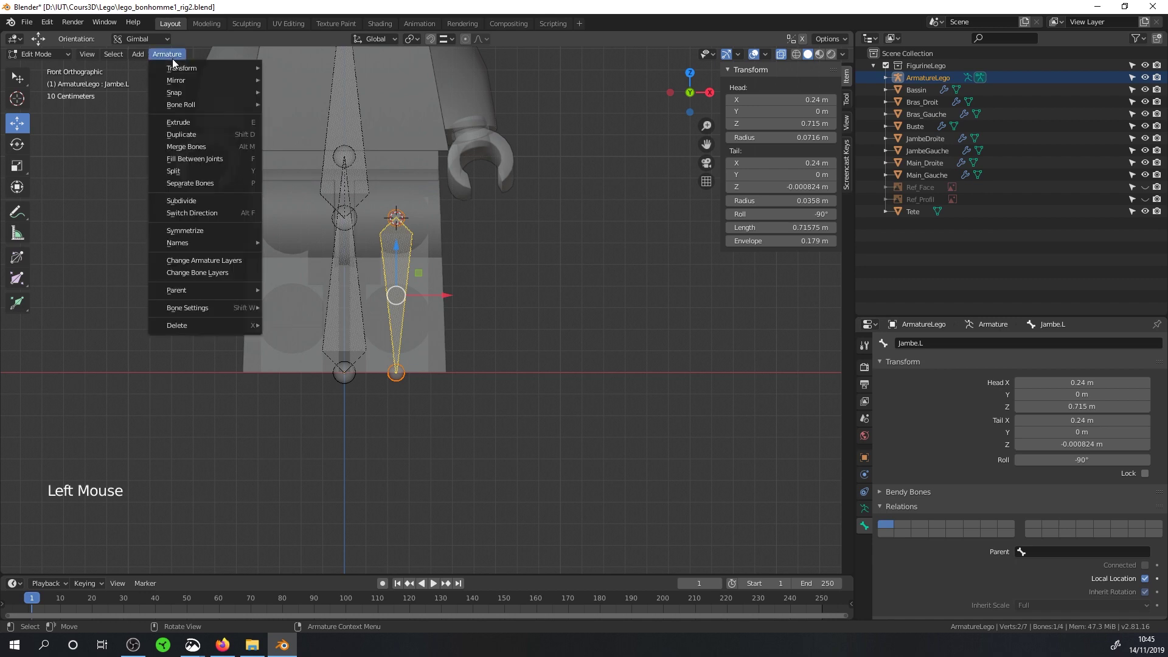
click(189, 232)
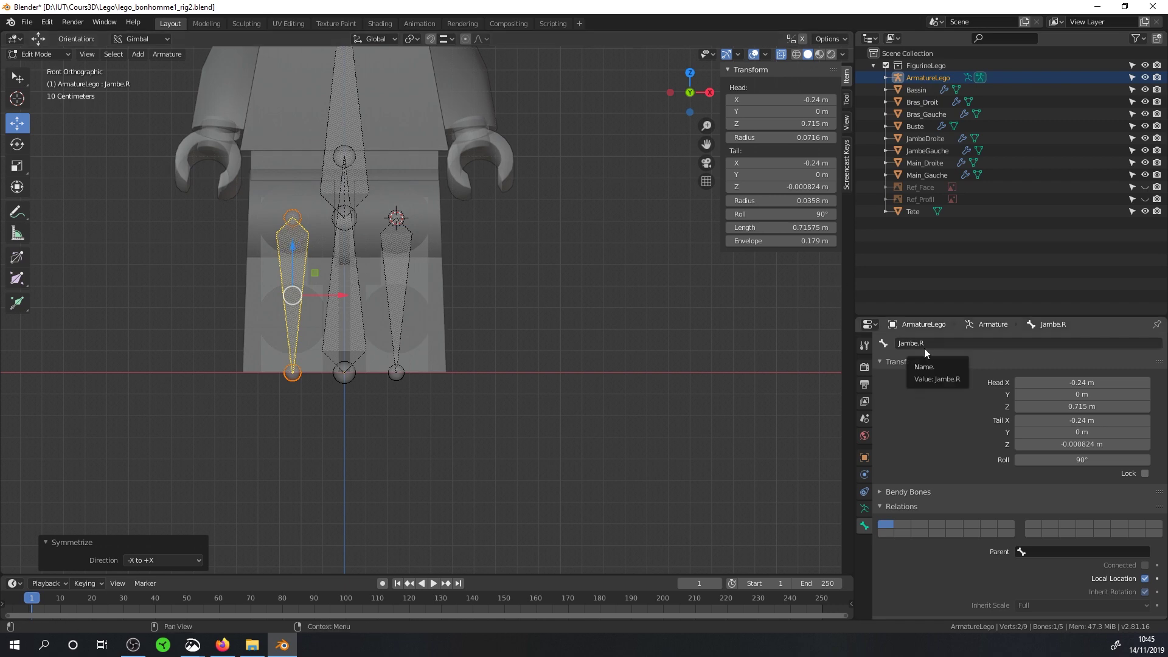
click(408, 263)
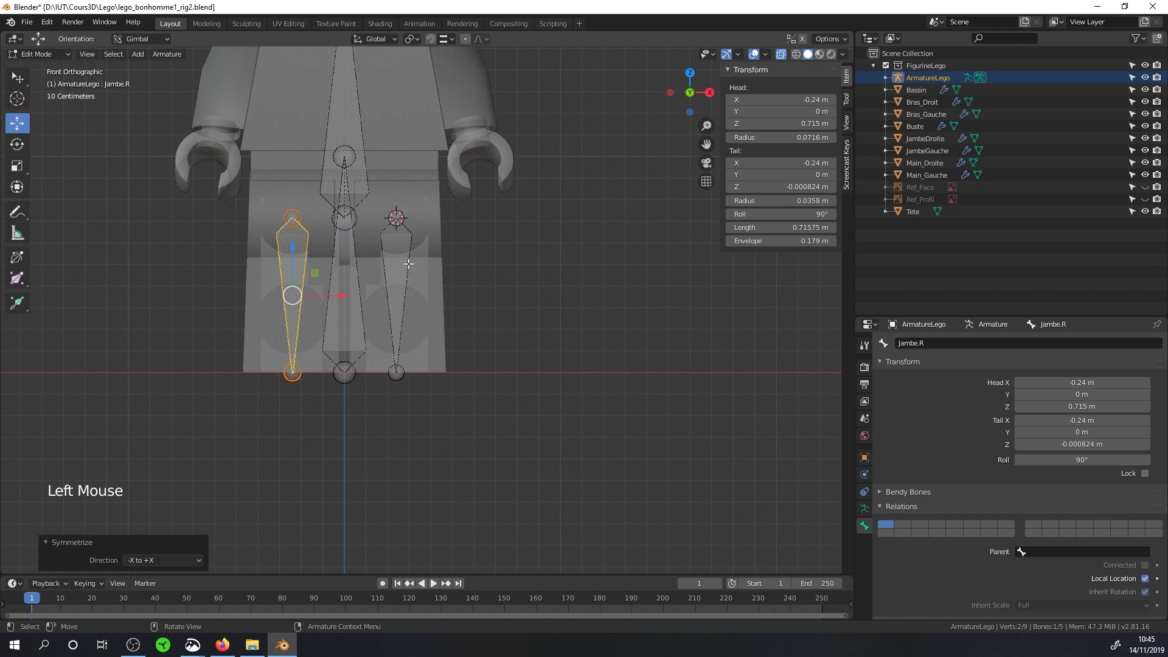
- Set Base as the parent of the Jambe.R bone and of the Jambe.L bone
click(285, 283)
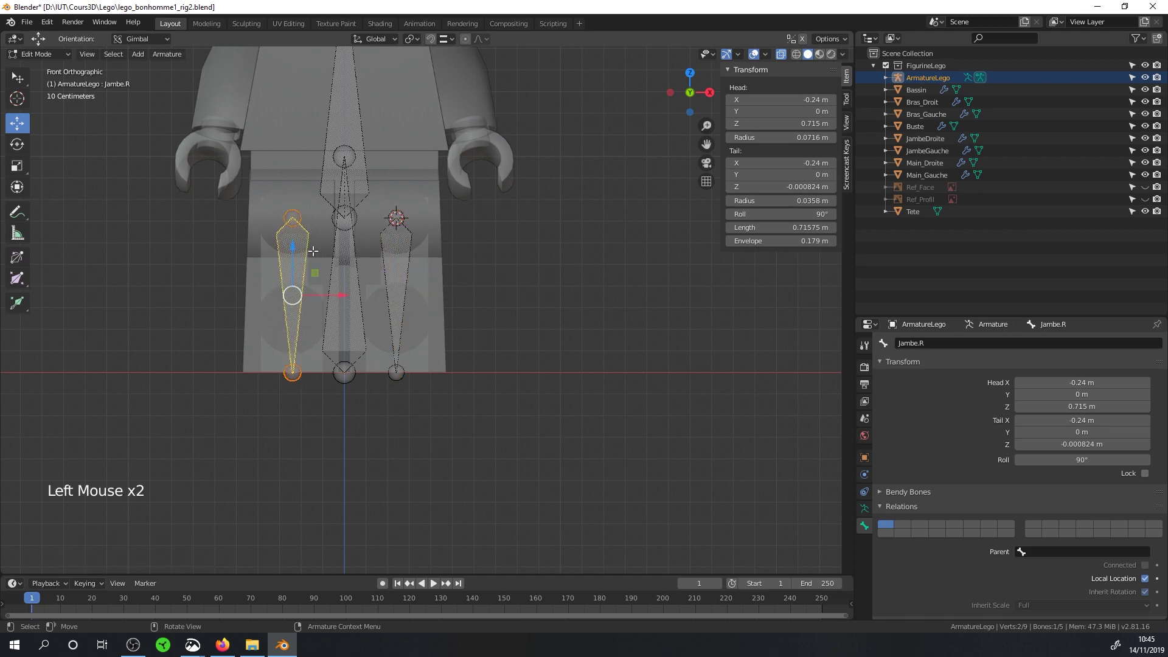
click(1046, 551)
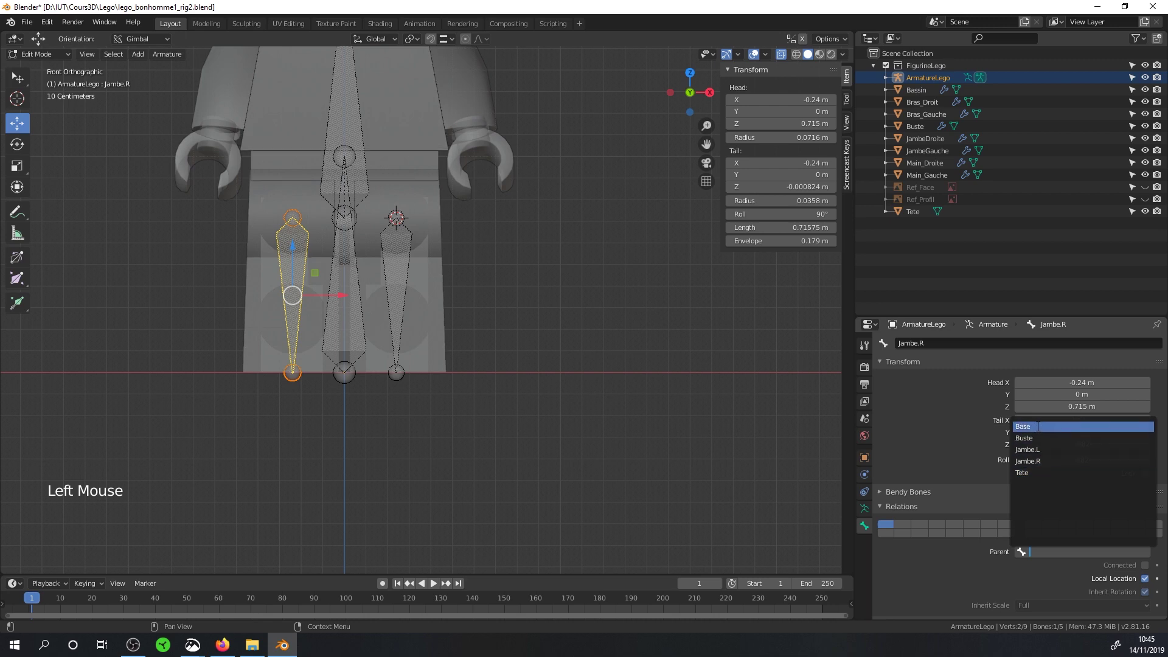
click(1038, 427)
click(630, 355)
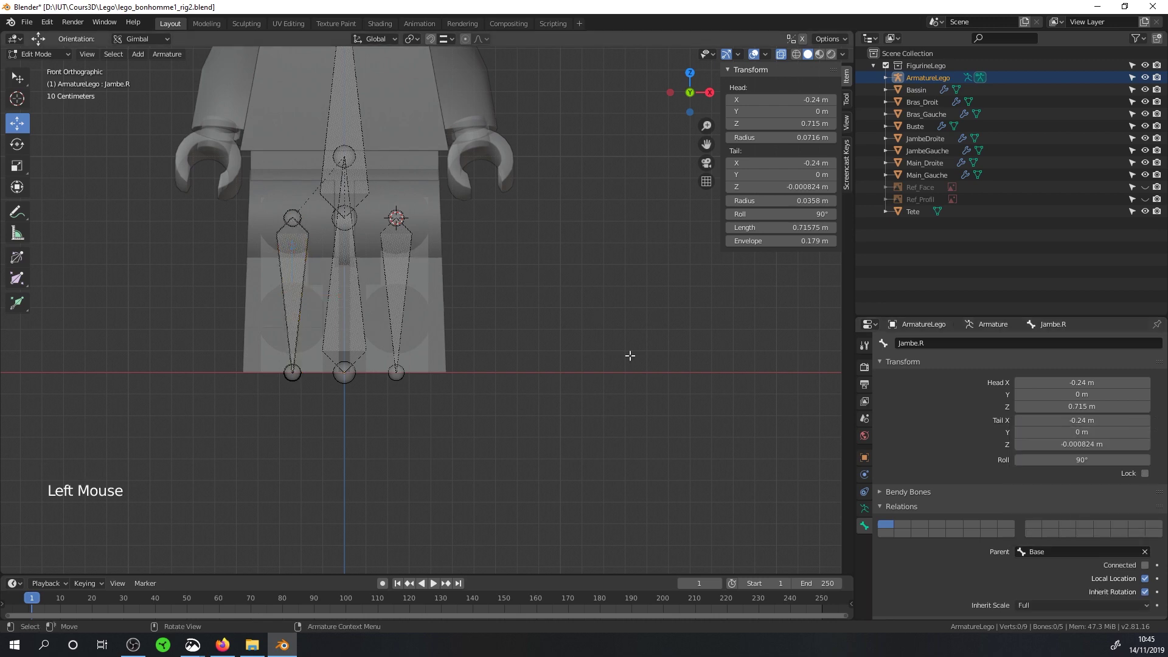
click(404, 243)
click(1046, 551)
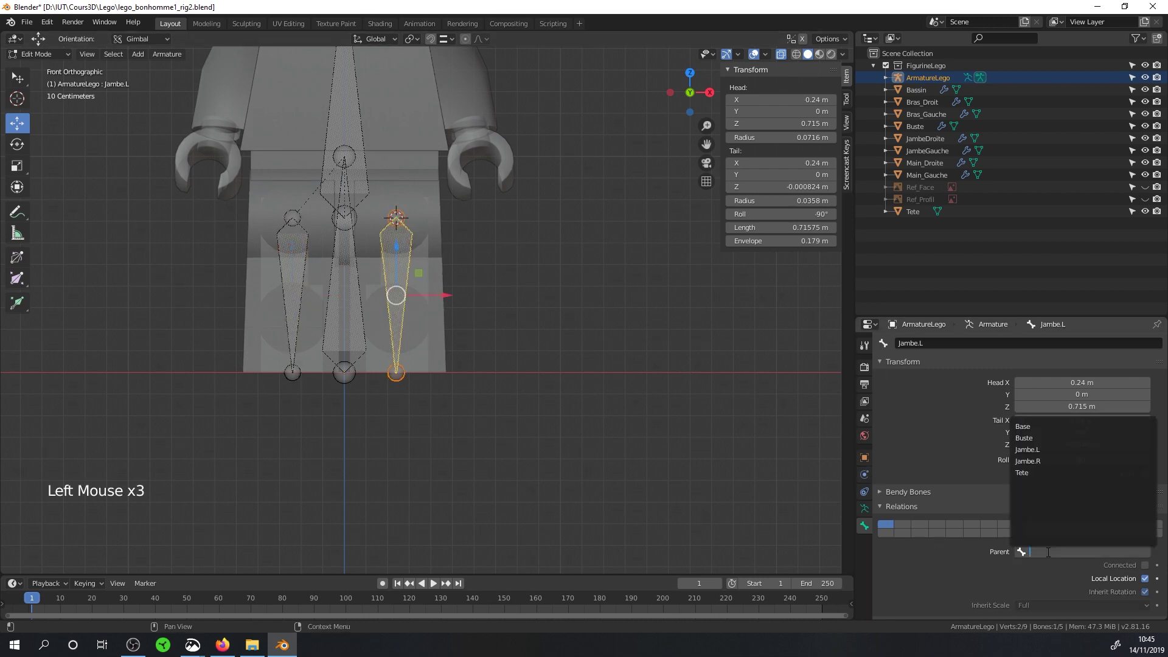
click(1034, 426)
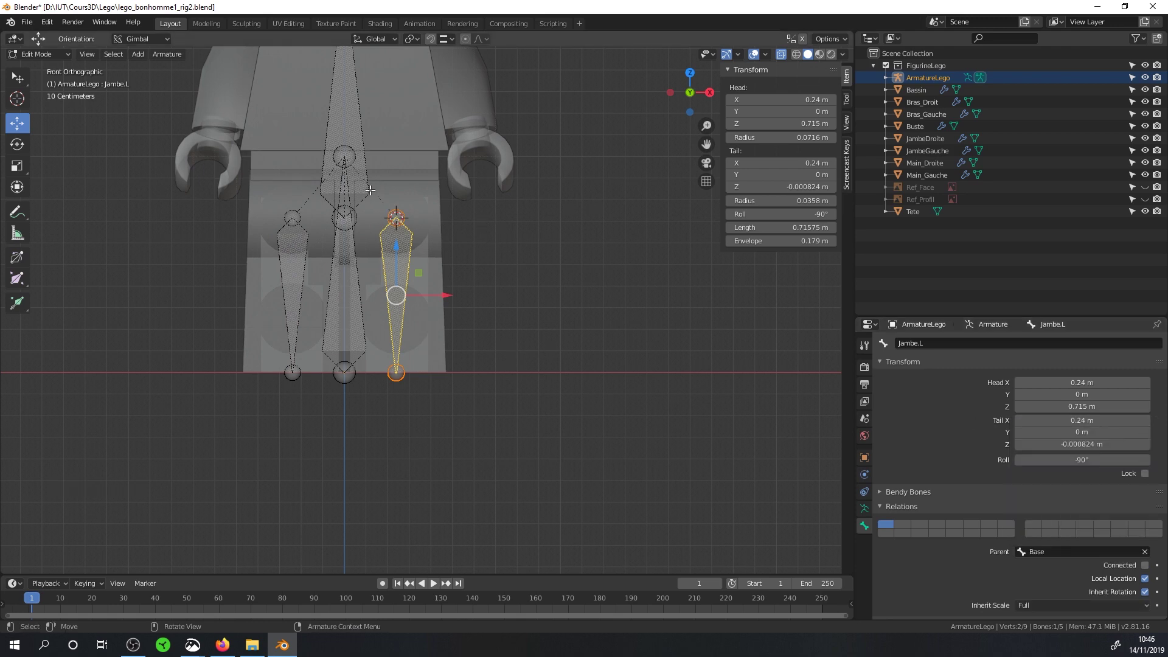
- Turn the Relationship Lines viewport overlay off and back on
scroll(381, 199, up, 1)
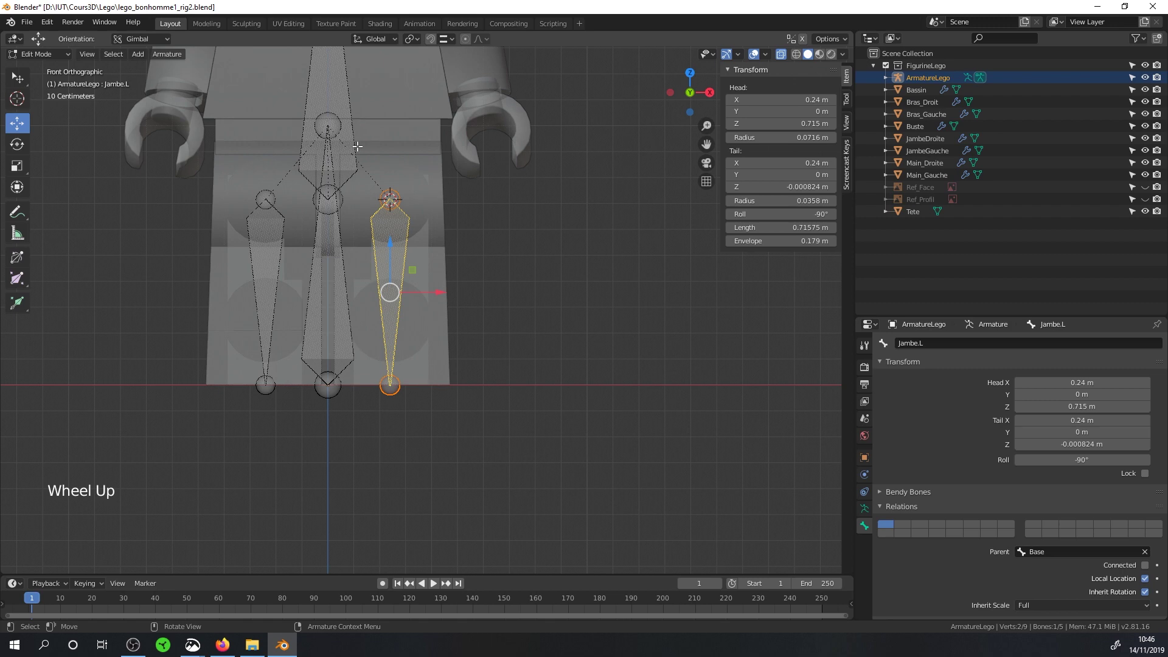
click(765, 54)
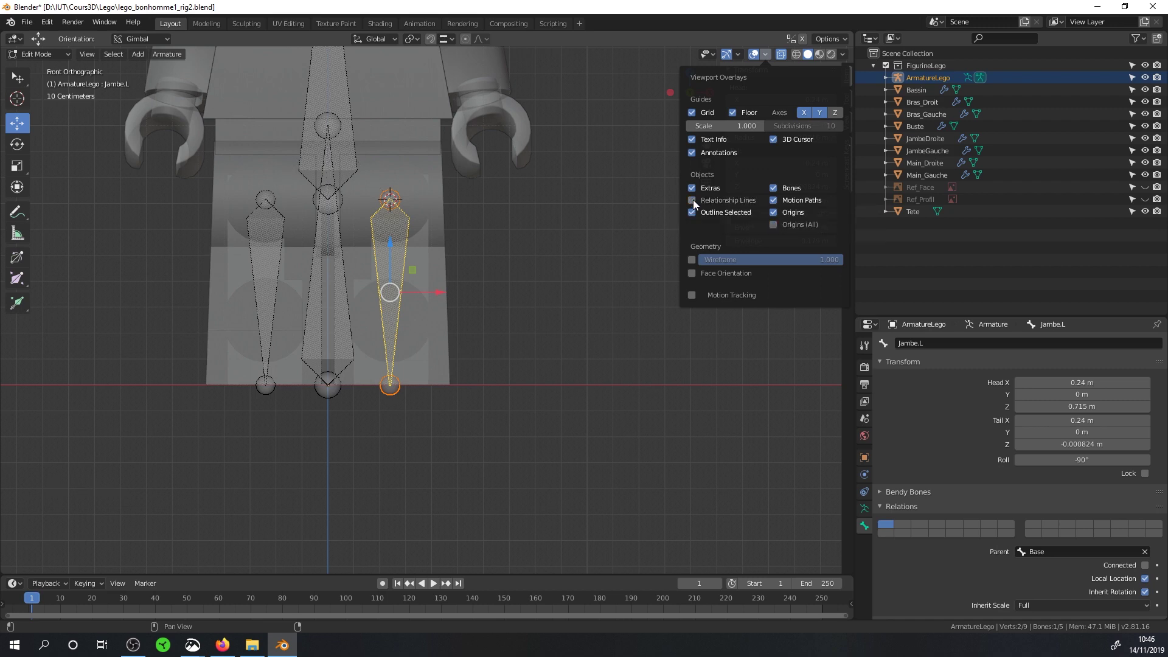
click(692, 200)
click(692, 199)
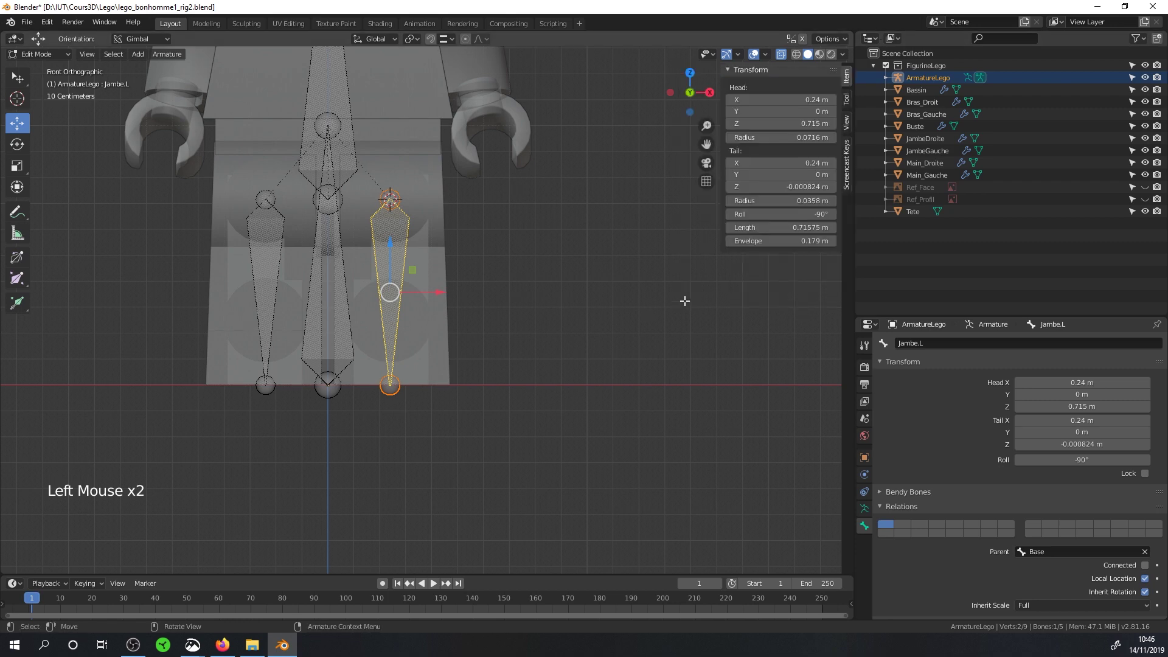
- Return to Object Mode, select the Bras_Gauche arm and snap the 3D cursor to its origin
scroll(572, 290, down, 1)
shift+middle_drag(572, 290, 490, 338)
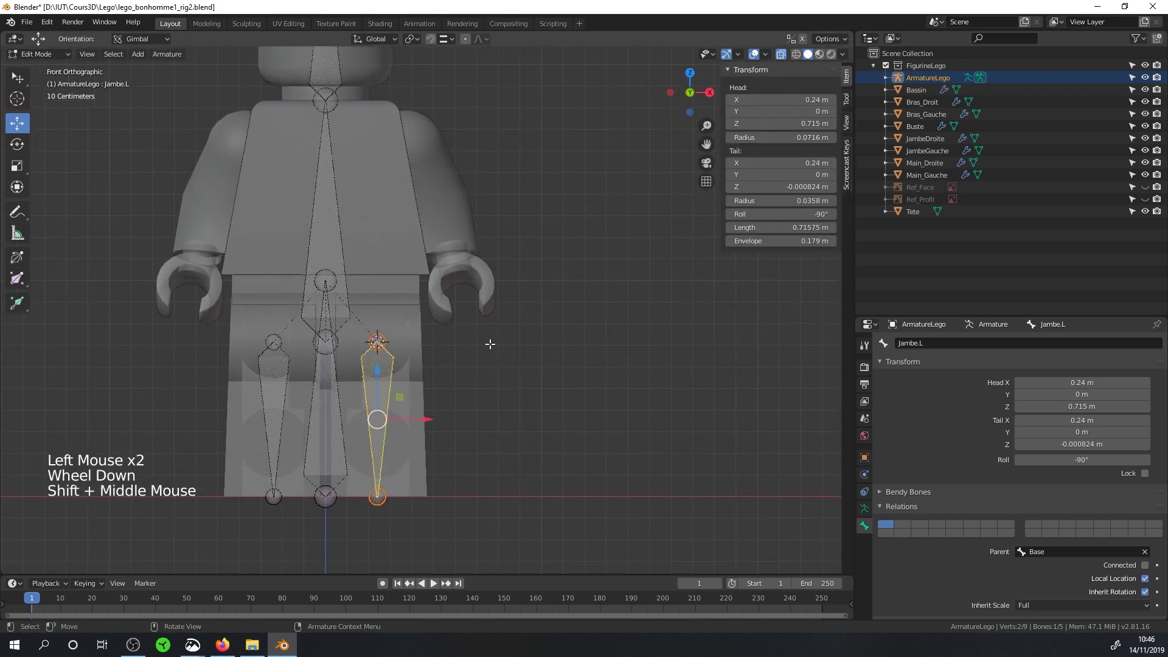
key(Tab)
click(449, 164)
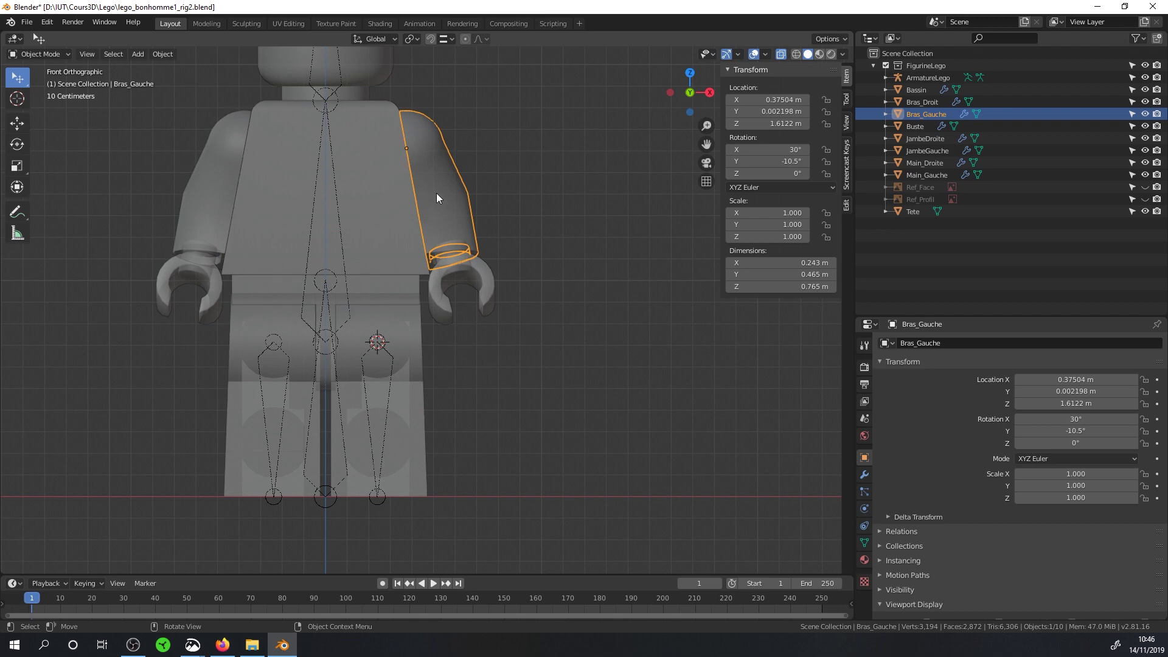
scroll(436, 196, up, 1)
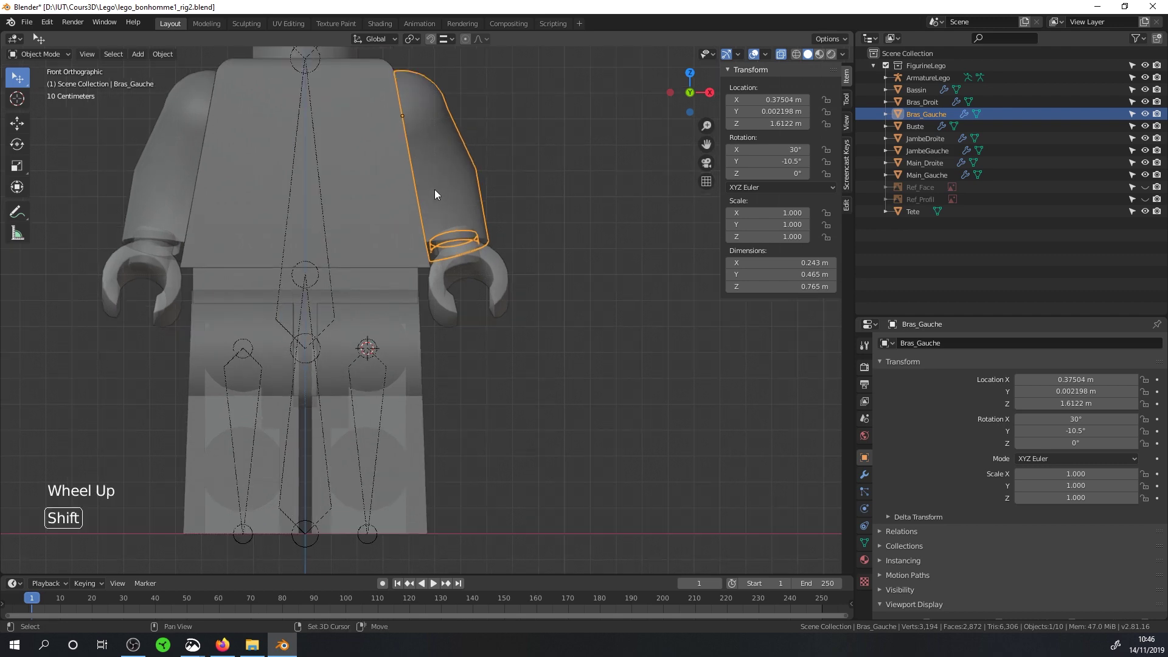
key(shift+s)
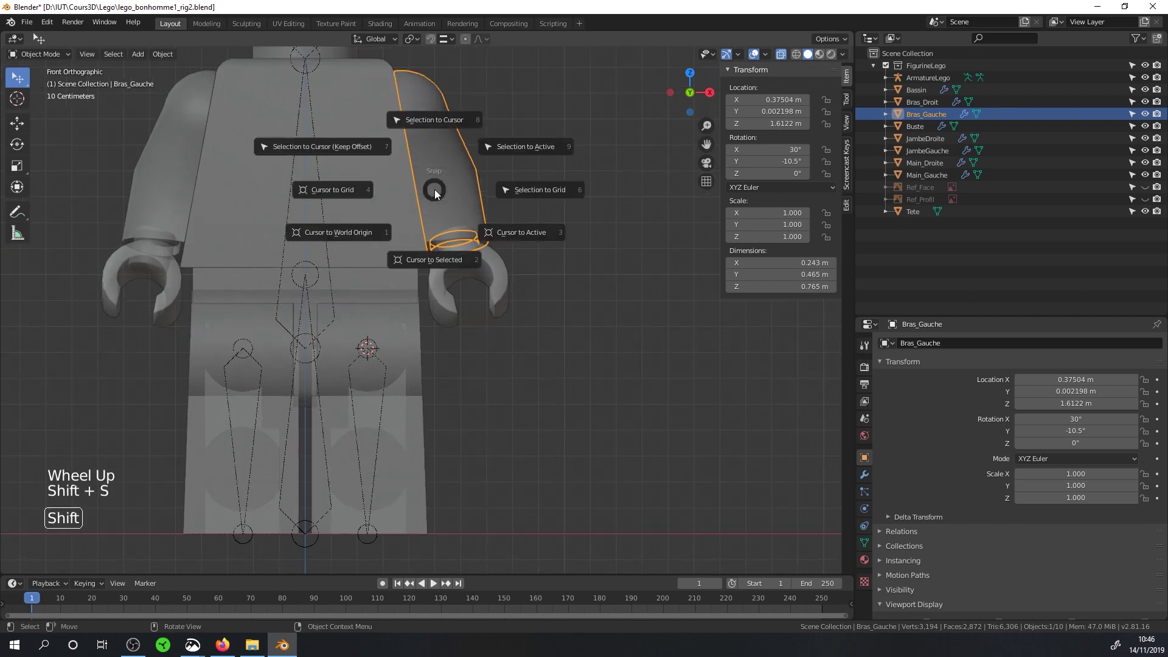
click(433, 260)
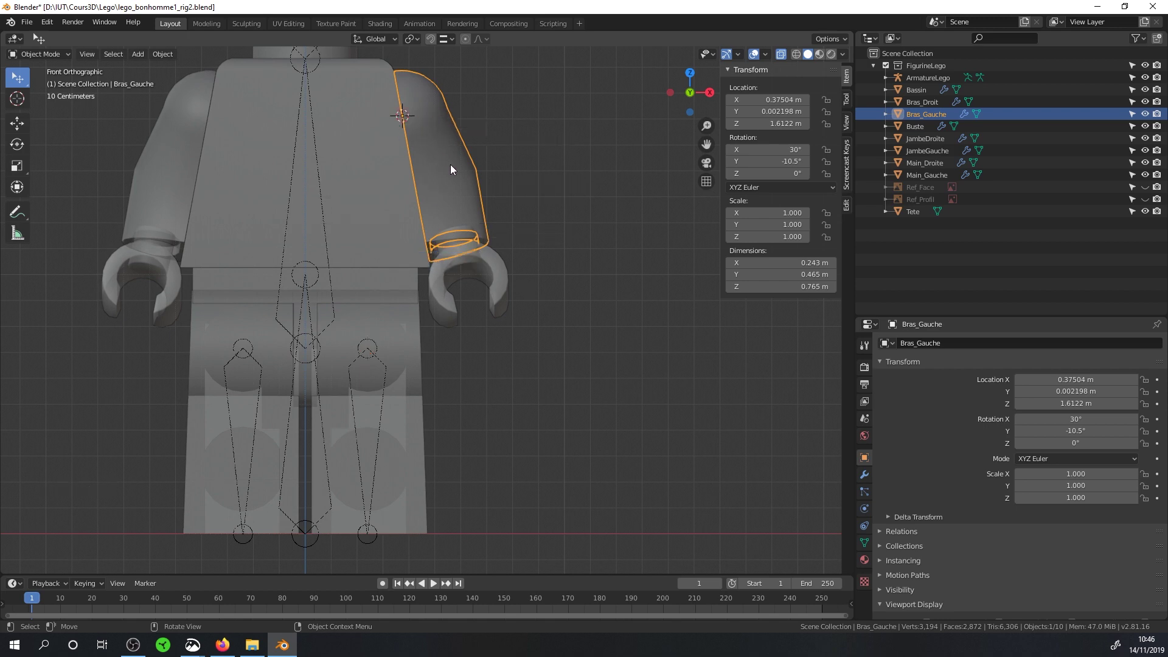
- Open the ArmatureLego armature in Edit Mode and add a new bone at the 3D cursor in the left shoulder
click(928, 78)
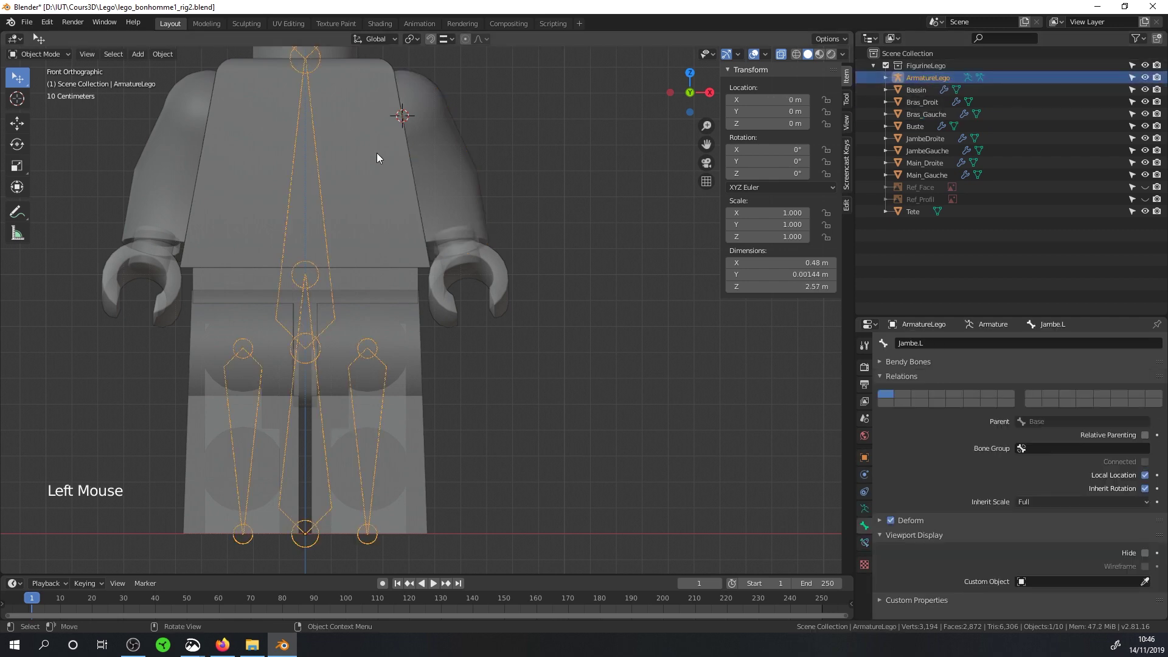
key(Tab)
shift+middle_drag(377, 157, 409, 226)
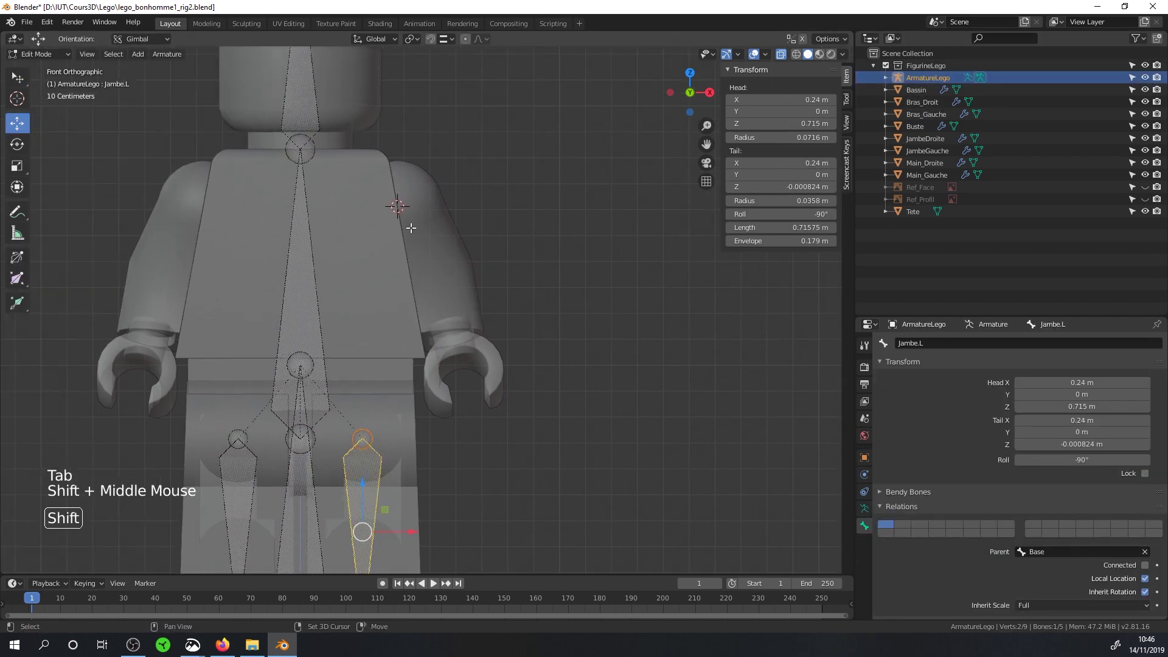
key(shift+a)
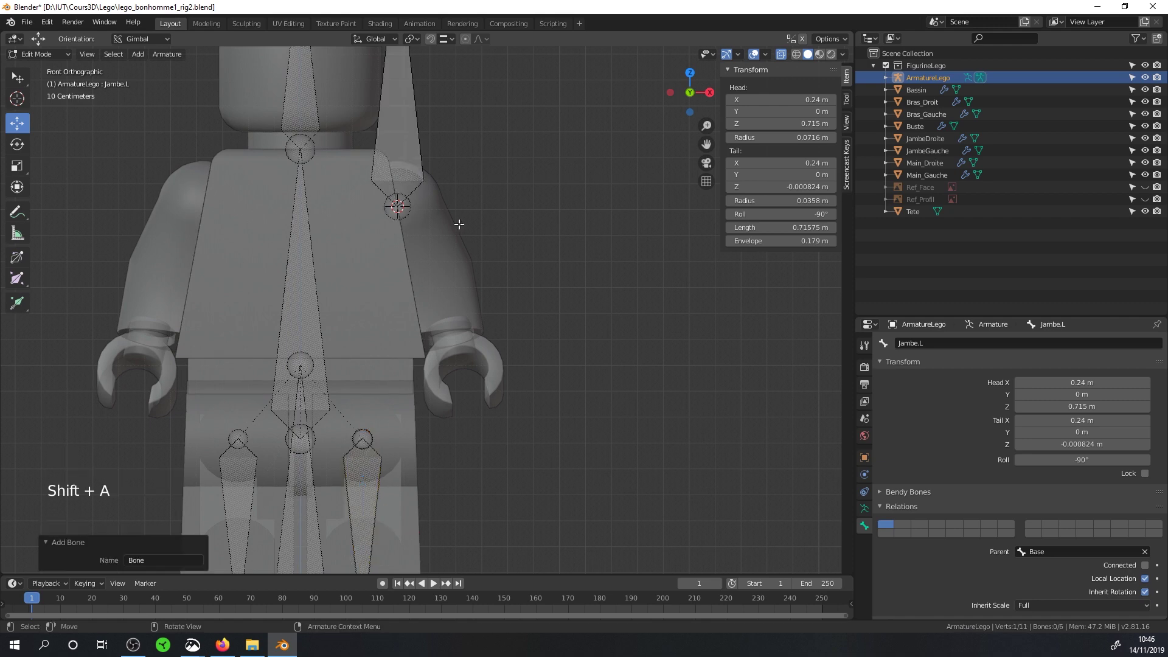
- Leave armature editing and open the Bras_Gauche mesh in Edit Mode with vertex selection
click(52, 54)
click(49, 68)
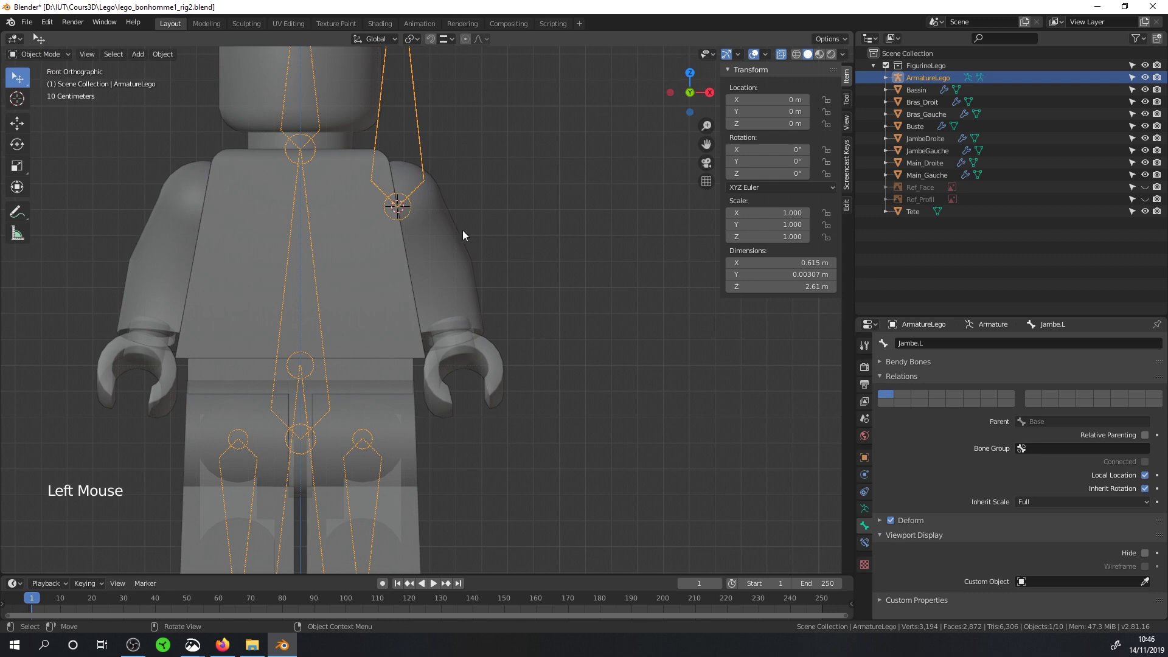
click(440, 248)
key(Tab)
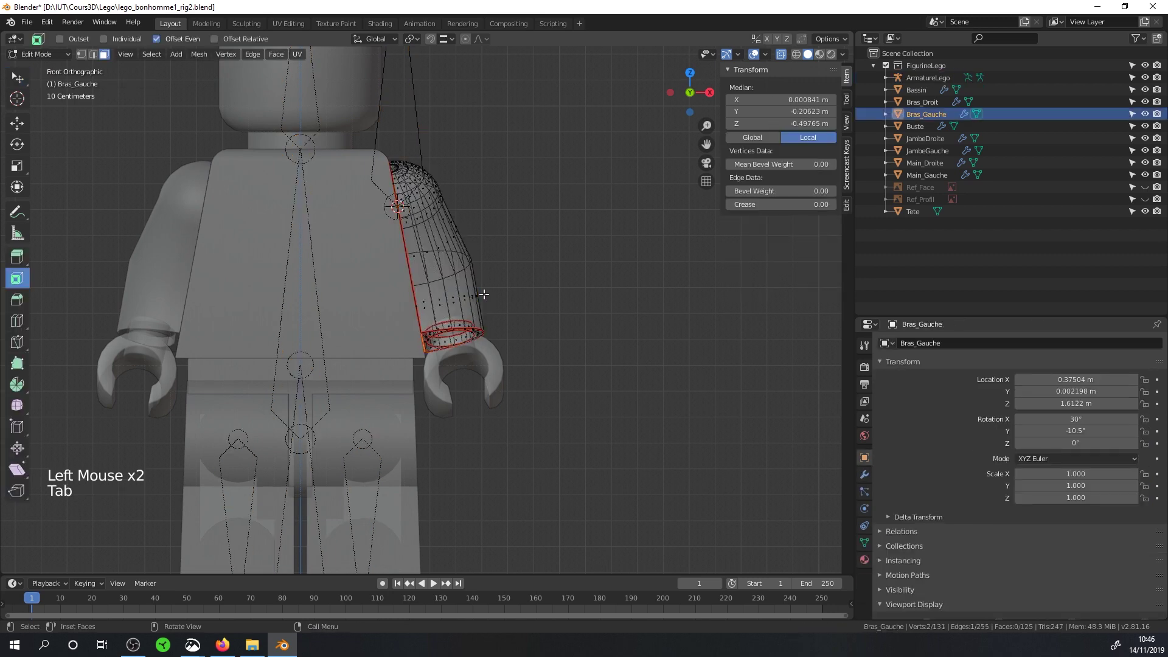
middle_drag(495, 314, 454, 339)
scroll(477, 314, up, 4)
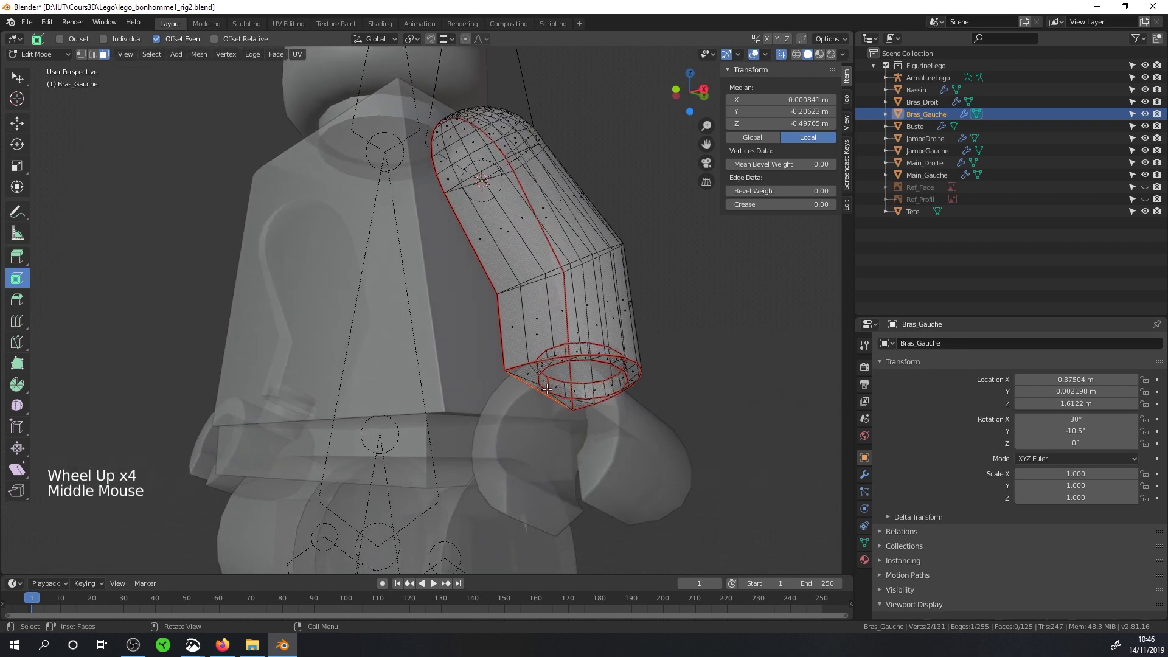
click(82, 55)
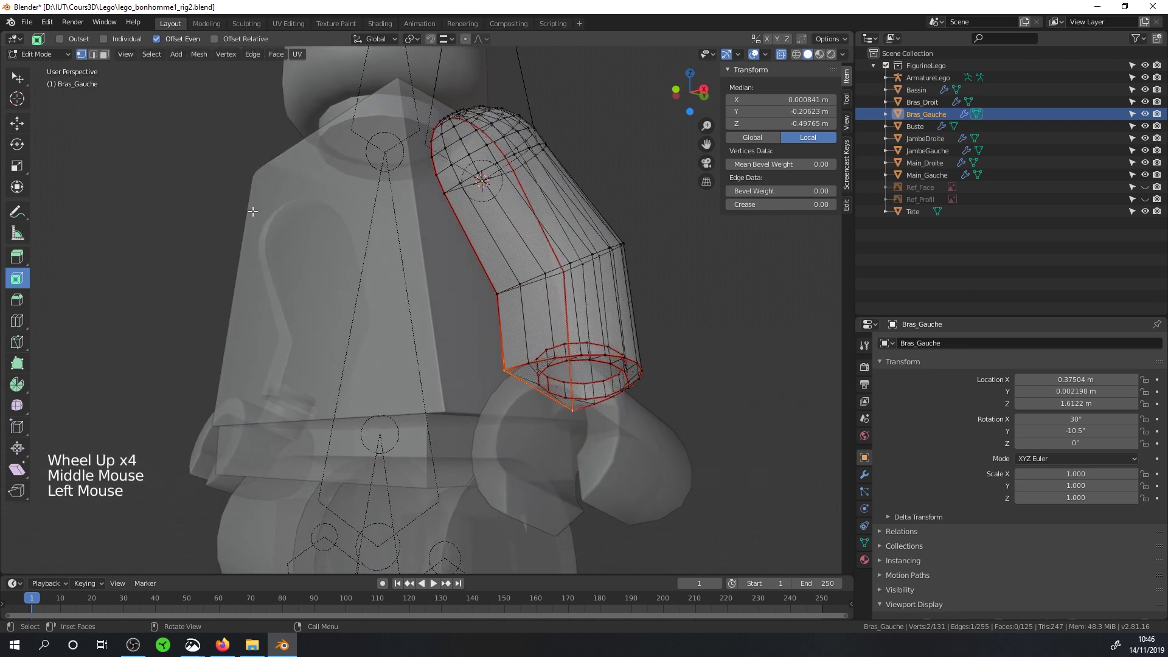
- Select the two lower inner vertices at the wrist end of Bras_Gauche and snap the 3D cursor to them
click(503, 369)
shift+click(576, 420)
middle_drag(578, 422, 523, 440)
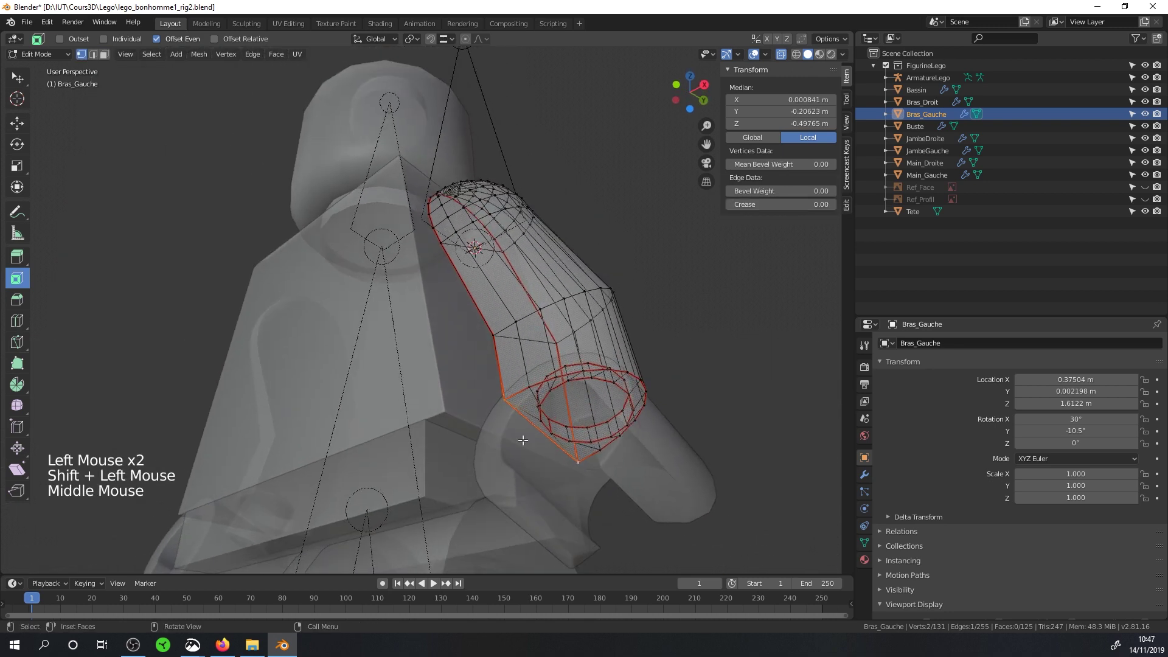
scroll(559, 381, up, 2)
middle_drag(559, 382, 539, 388)
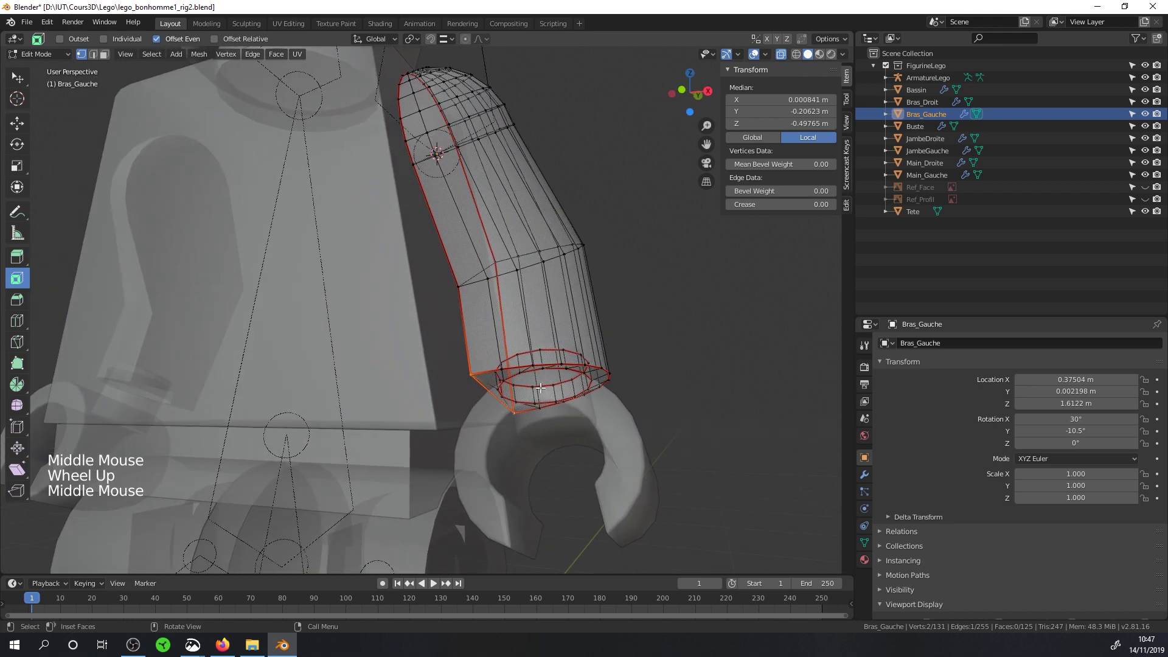
key(shift+s)
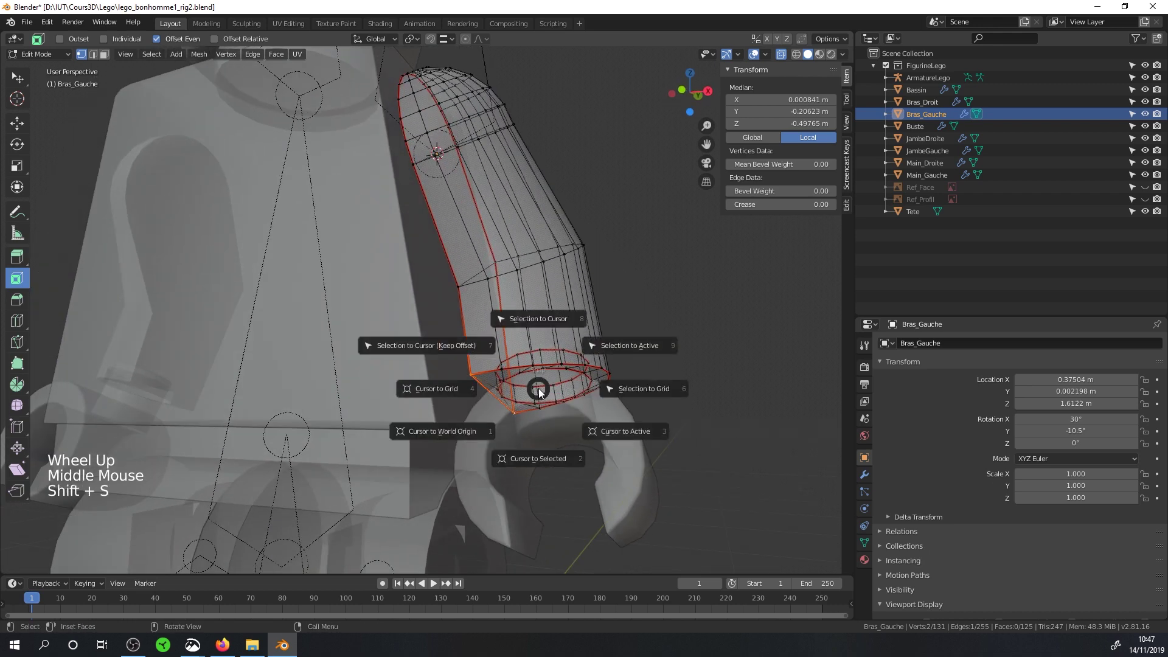
click(539, 455)
- Return to editing ArmatureLego and snap the new shoulder bone's tail to the 3D cursor at the wrist
key(Tab)
scroll(542, 439, down, 3)
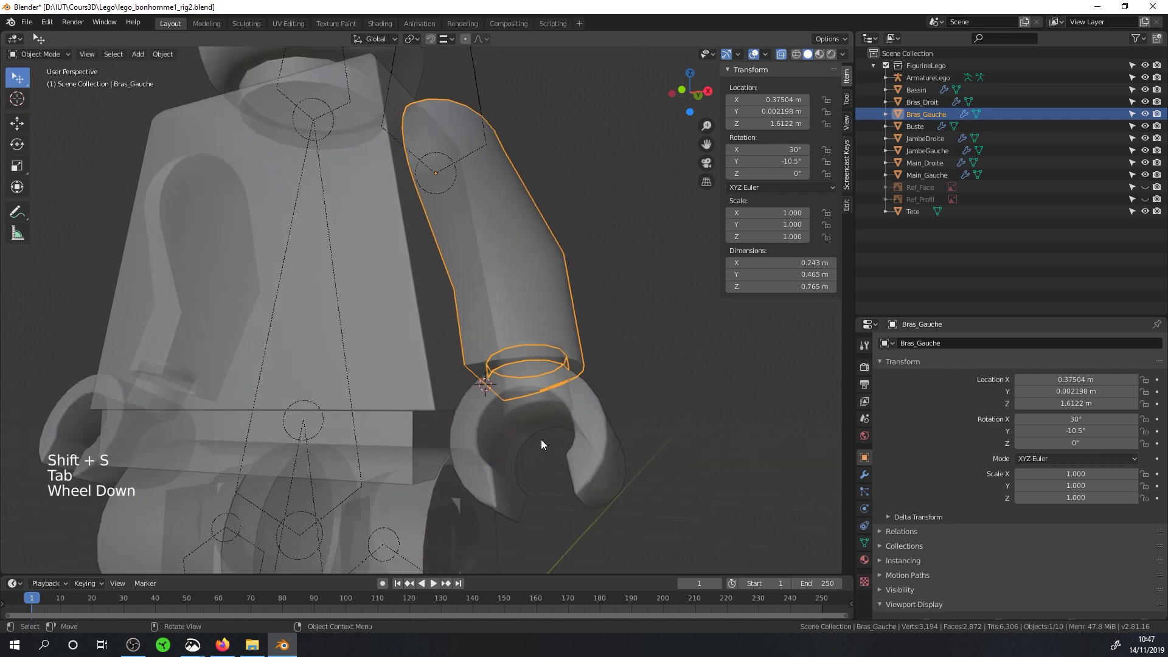
middle_drag(541, 439, 502, 382)
click(431, 93)
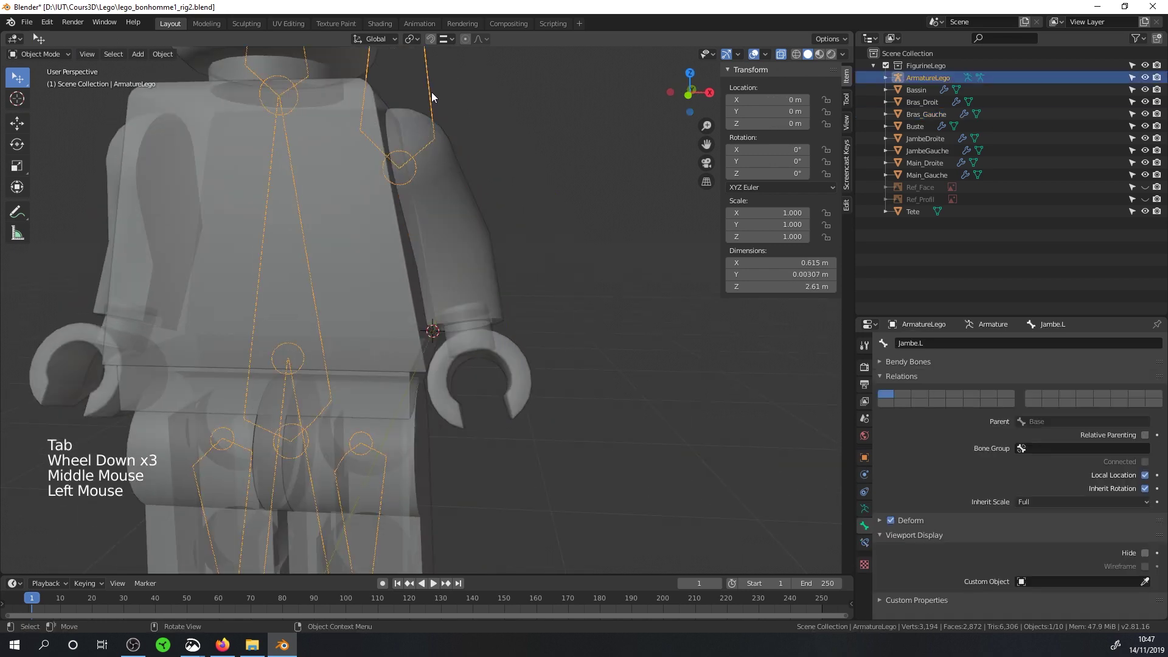
scroll(431, 93, down, 2)
shift+middle_drag(448, 141, 373, 68)
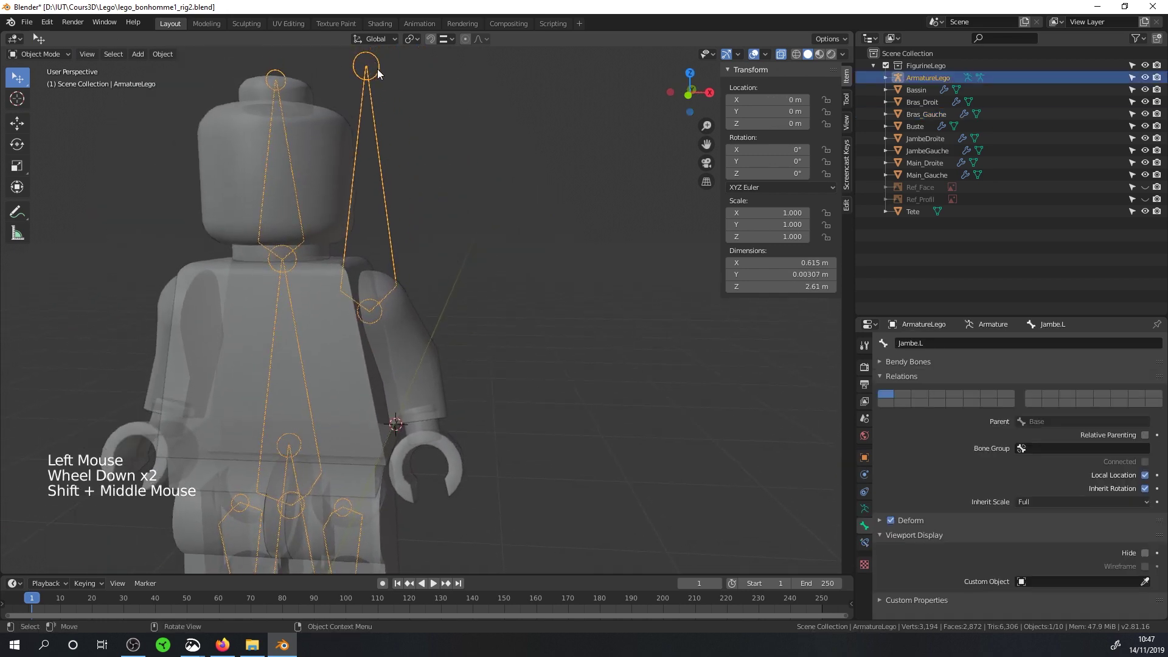
key(Tab)
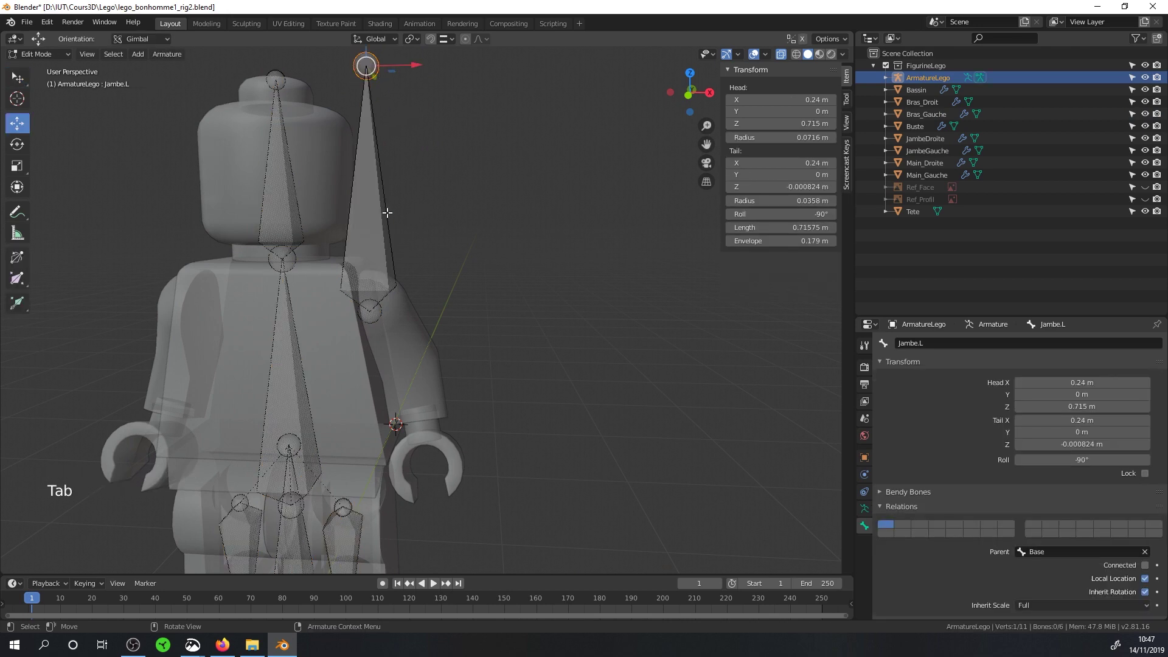
key(shift+s)
click(397, 145)
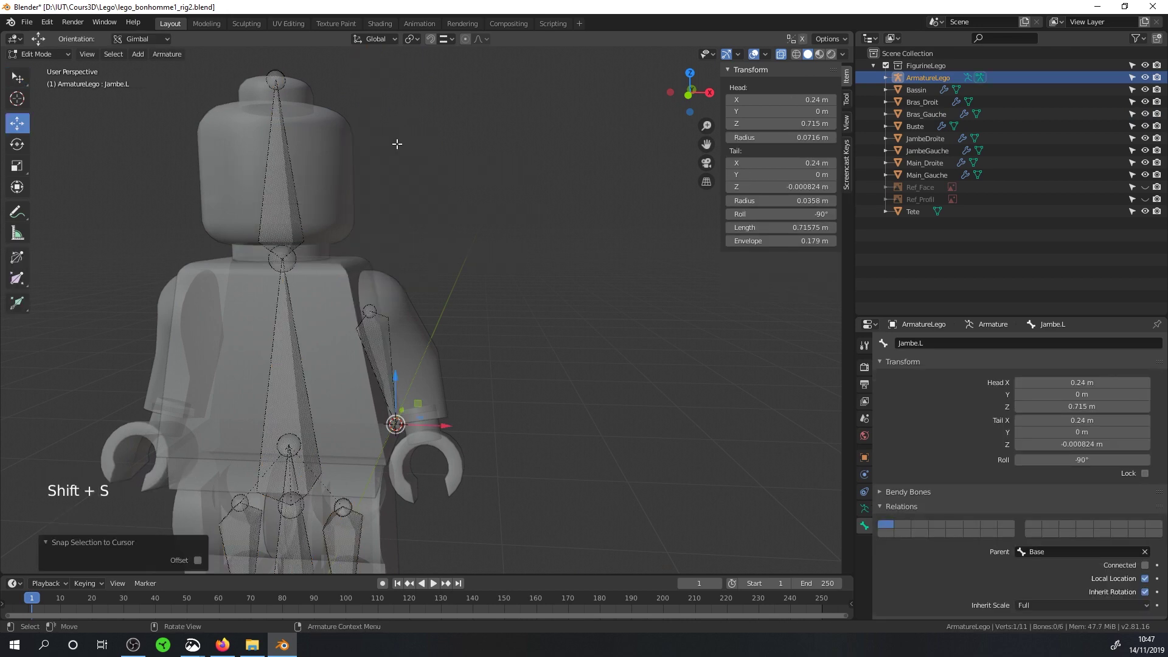
- Select the whole left arm bone and set its roll to -10.5°
scroll(444, 339, up, 2)
middle_drag(443, 339, 509, 273)
shift+scroll(478, 367, up, 1)
scroll(556, 418, up, 1)
middle_drag(556, 418, 420, 280)
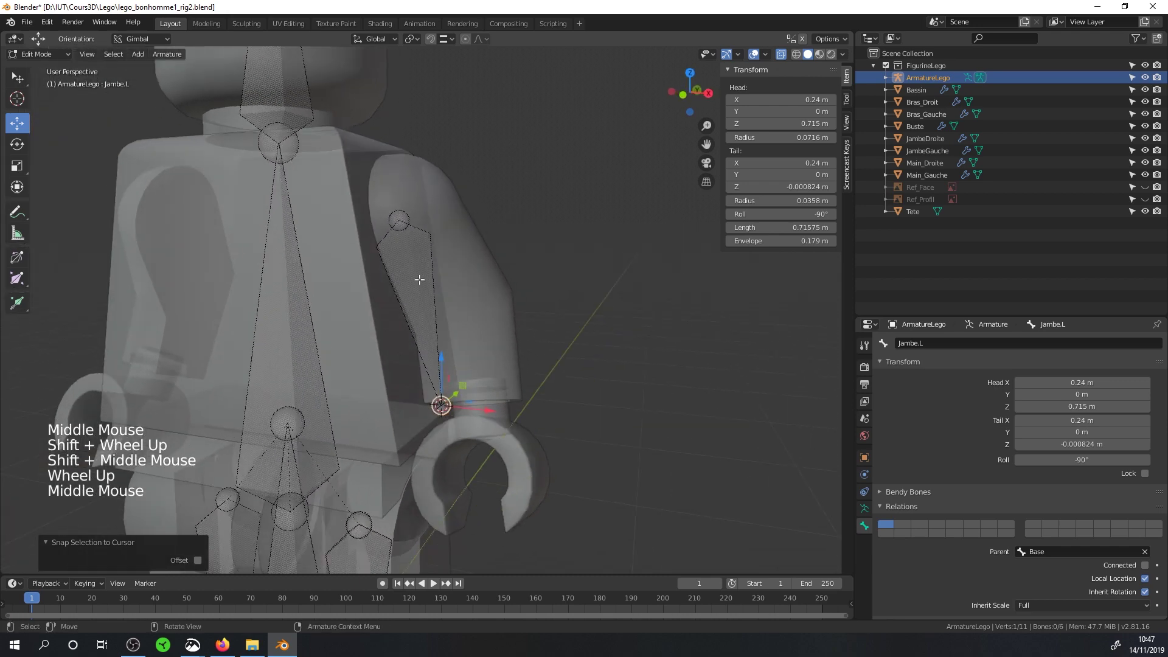
click(418, 264)
click(414, 261)
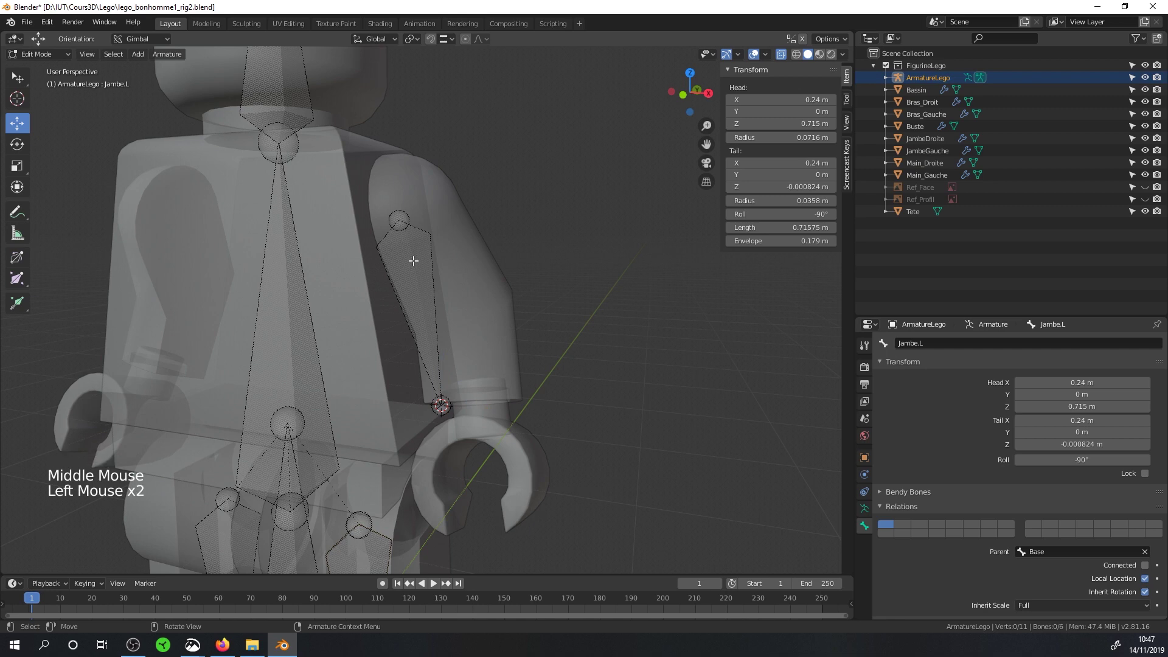
click(402, 229)
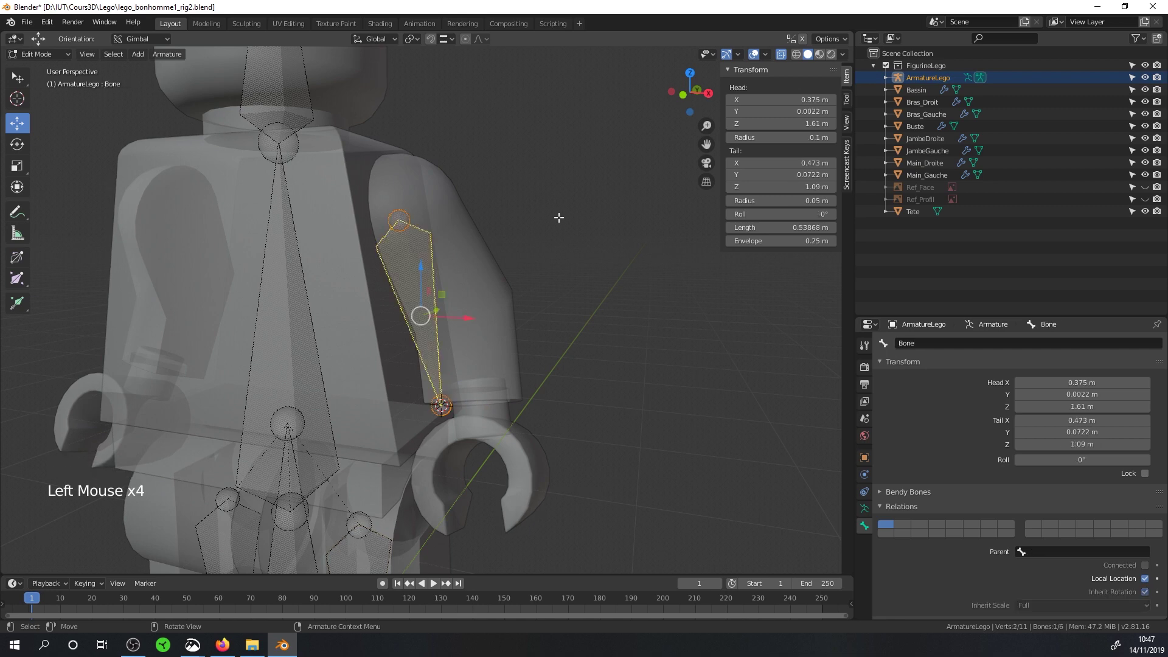
middle_drag(474, 294, 533, 290)
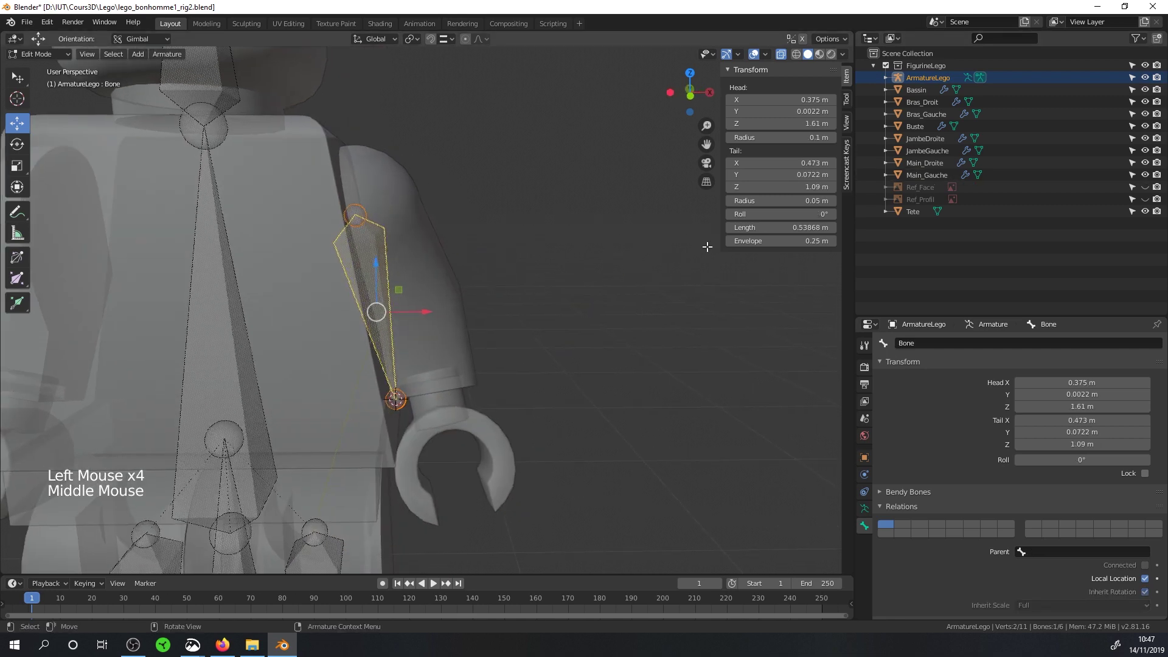
click(804, 217)
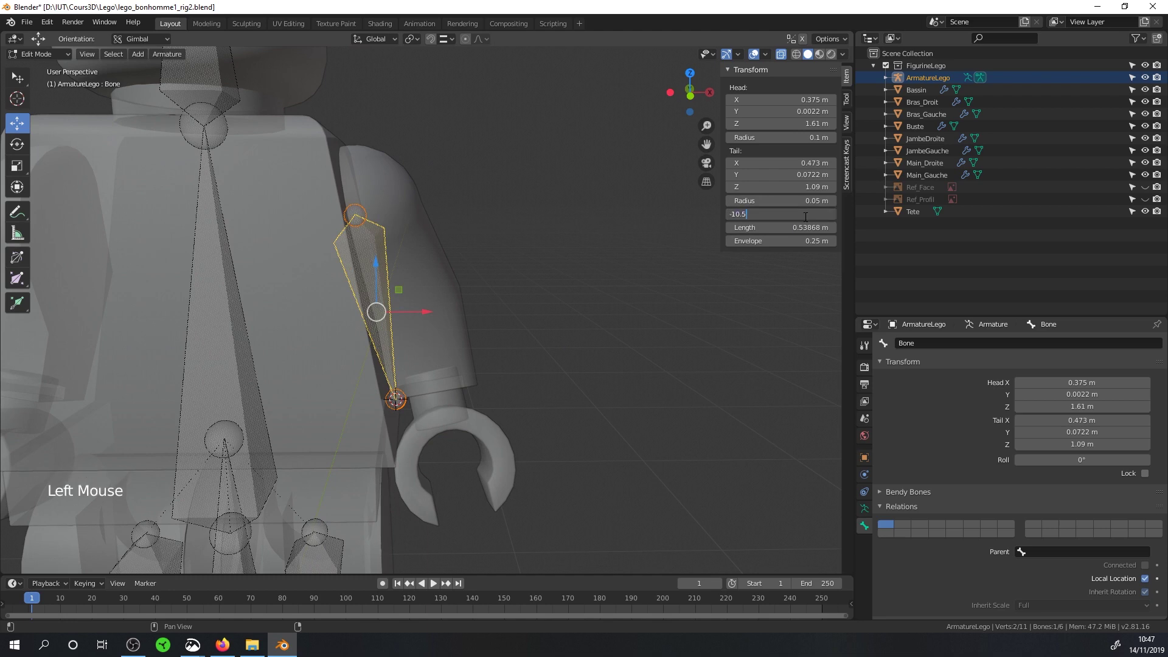
text(-10.5)
key(Return)
- Compare the arm bone's orientation by setting its roll to 0° and back to -10.5° in front view
middle_drag(472, 347, 448, 331)
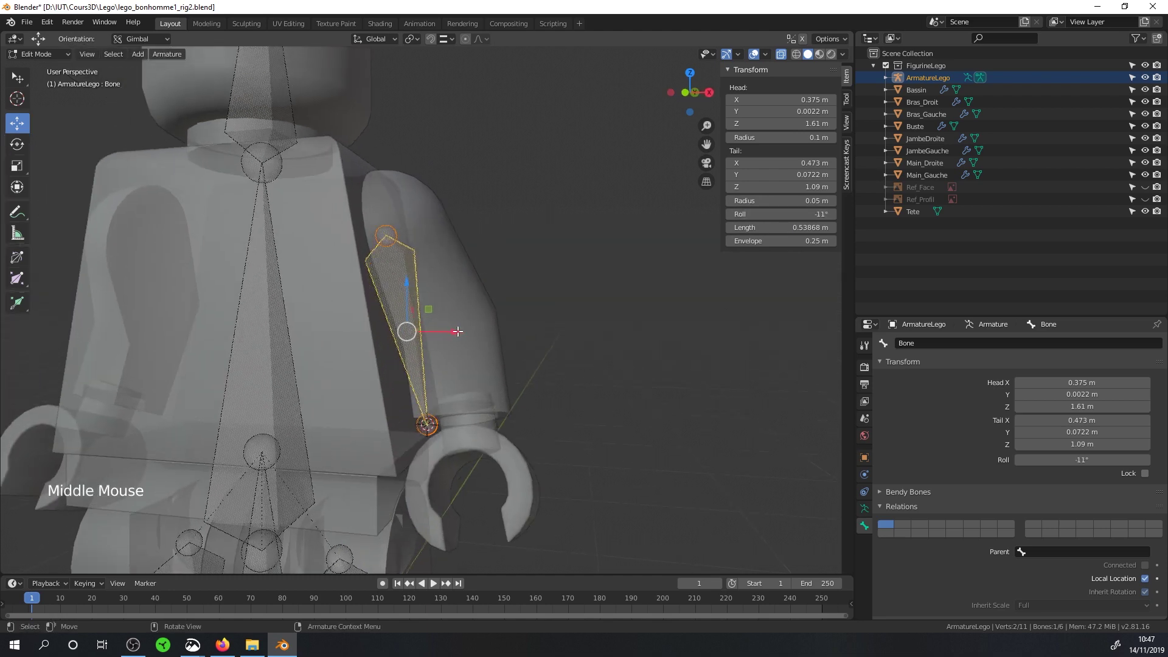
key(KP_1)
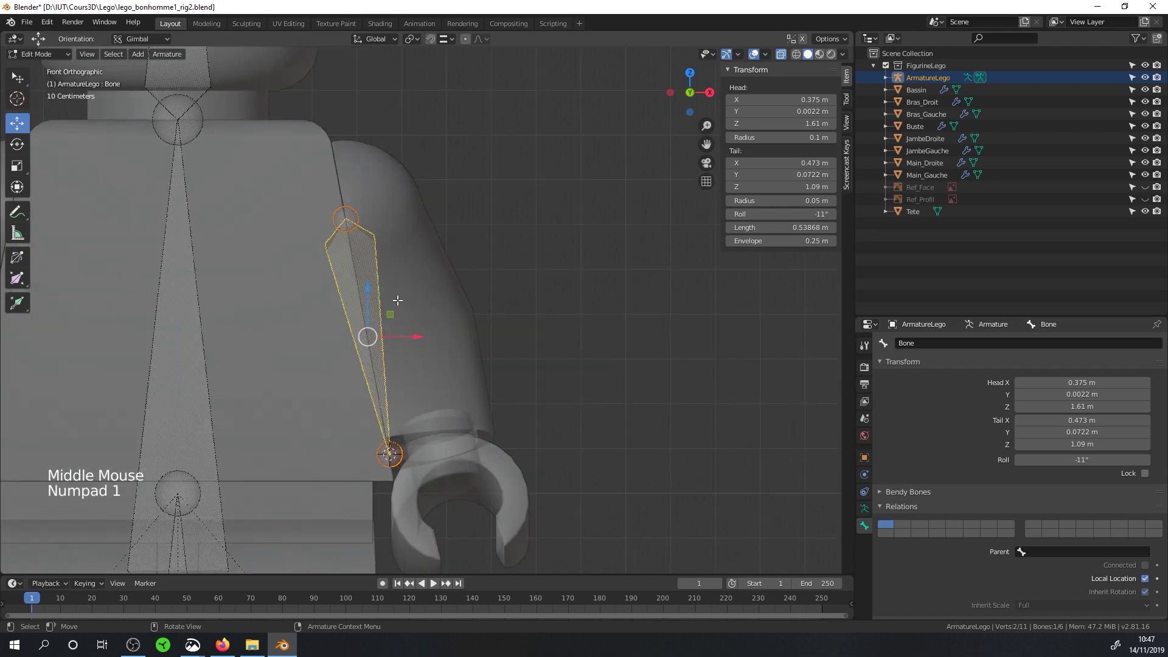
click(809, 213)
text(0)
key(Return)
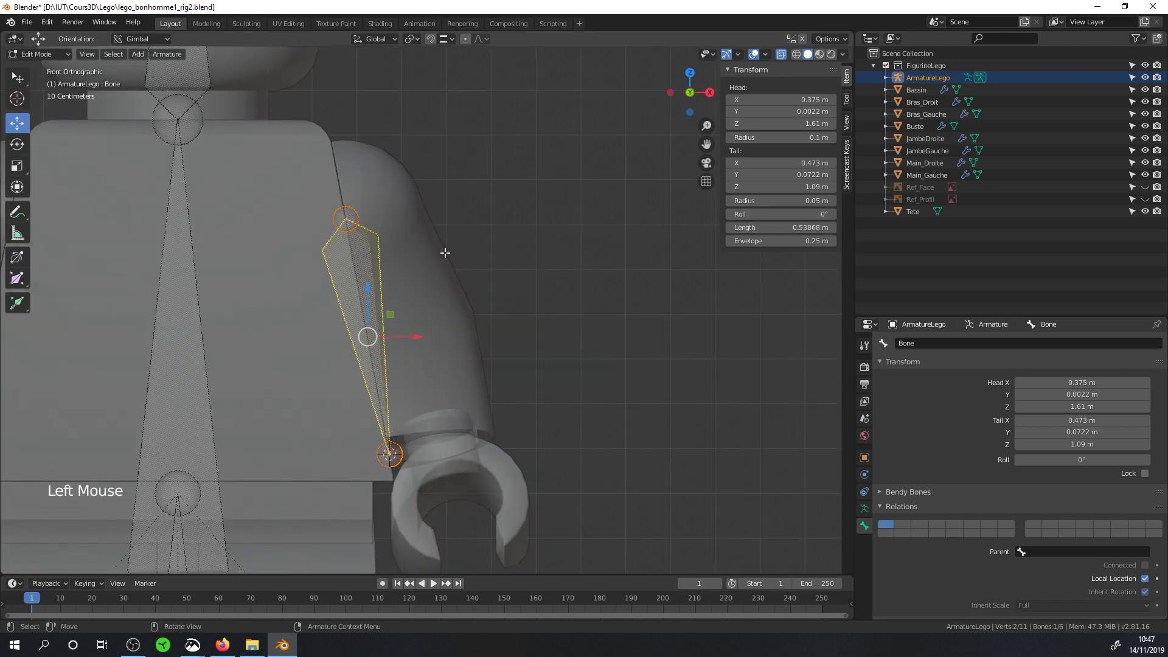
click(815, 216)
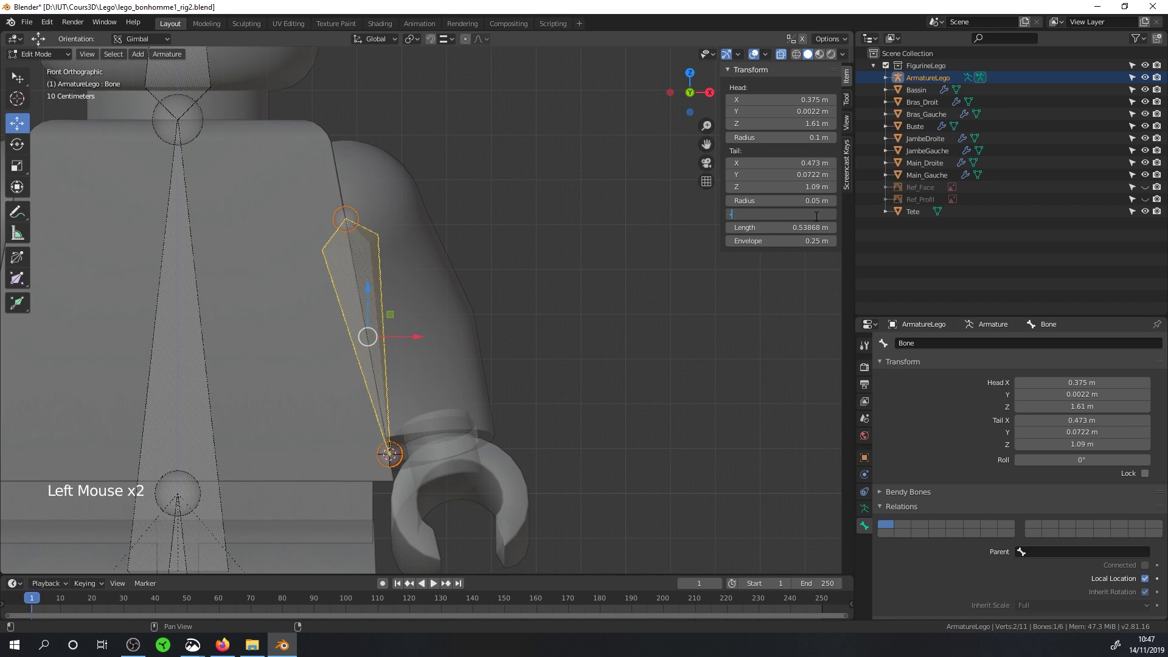
text(-10.5)
key(Return)
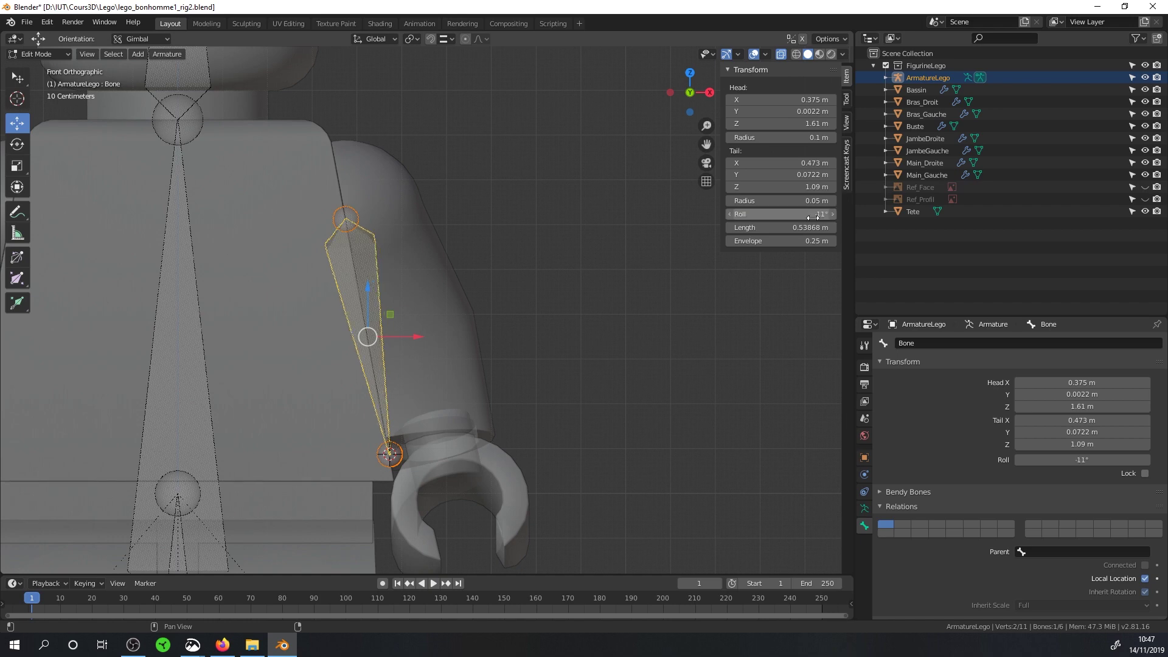
click(421, 221)
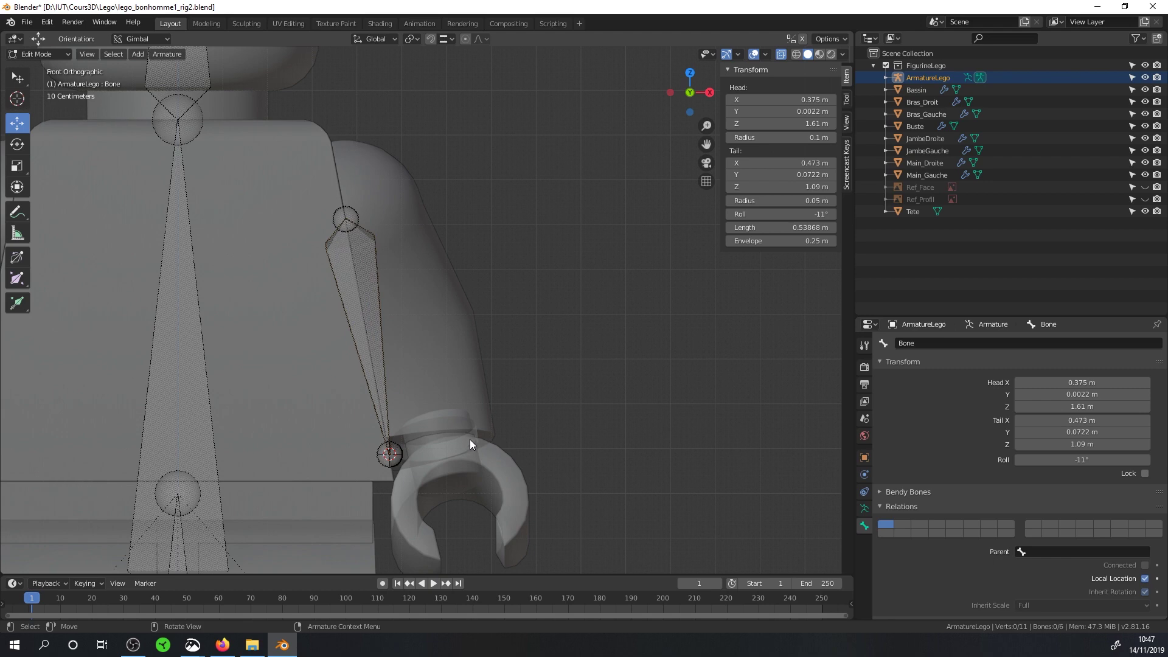
- Rename the left arm bone as Bras.L and set Buste as its parent
click(941, 343)
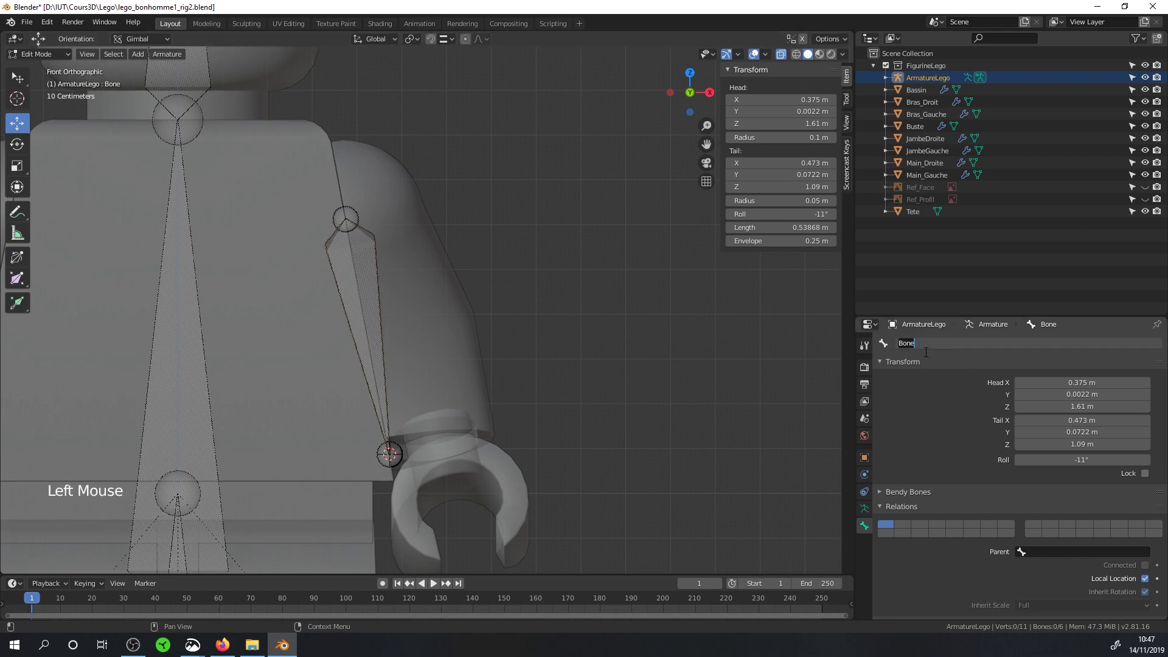
text(Bras.L)
key(Return)
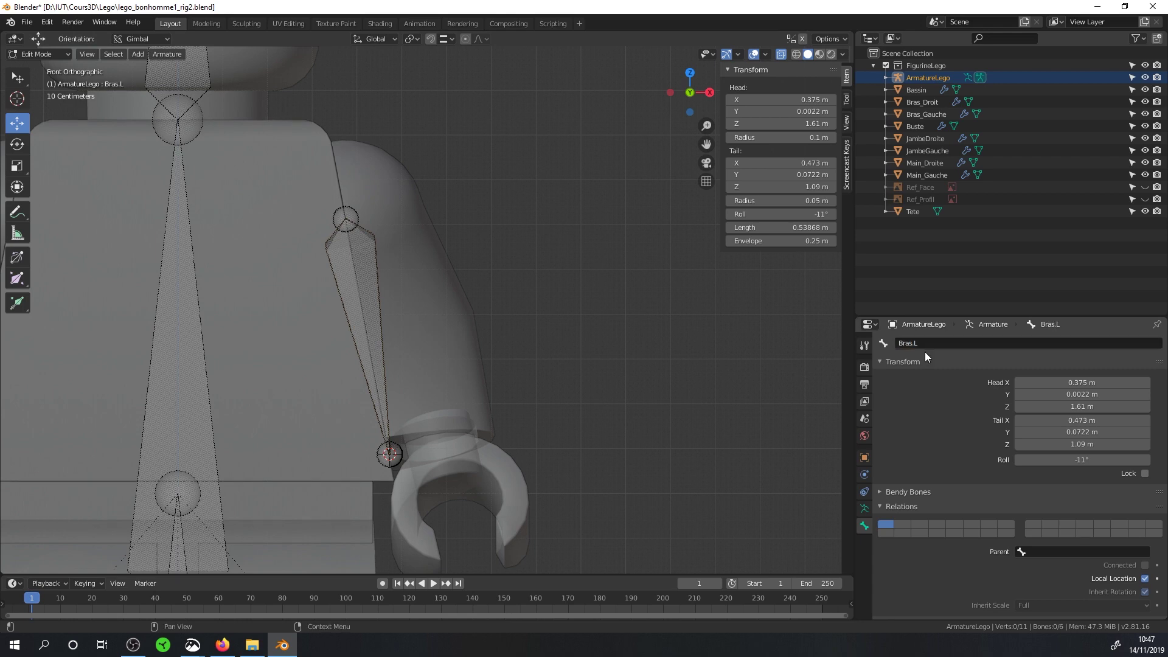
click(1067, 548)
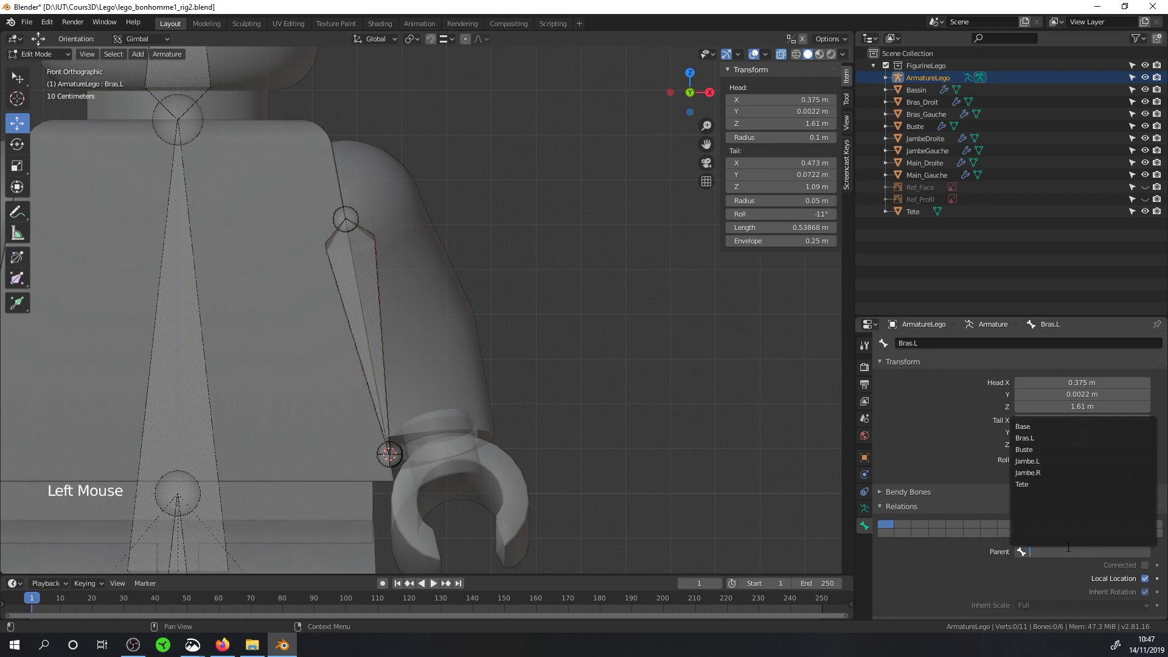
click(1039, 449)
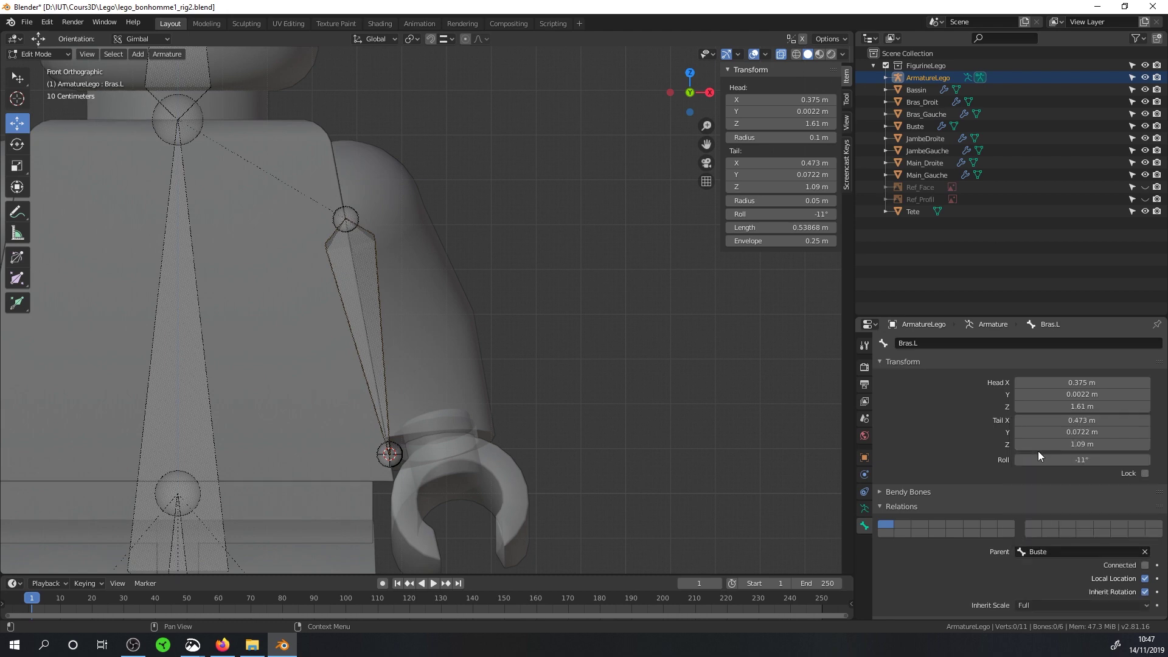
- Try the Connected option on the Bras.L bone, turn it off and undo both changes
click(1144, 565)
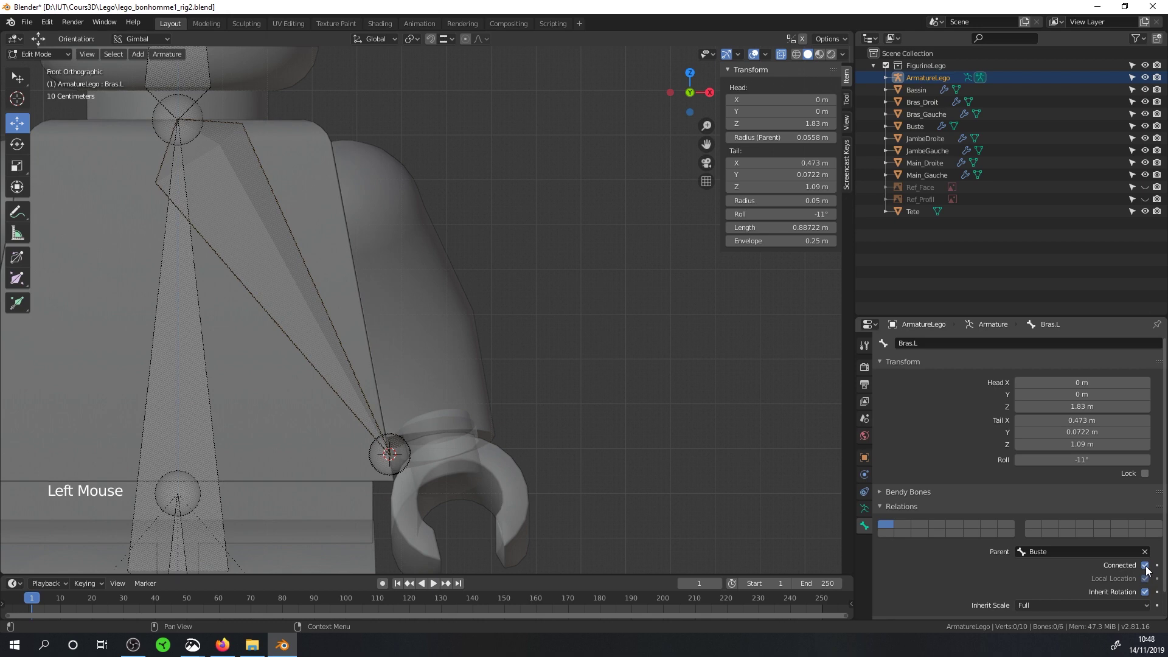
click(1146, 567)
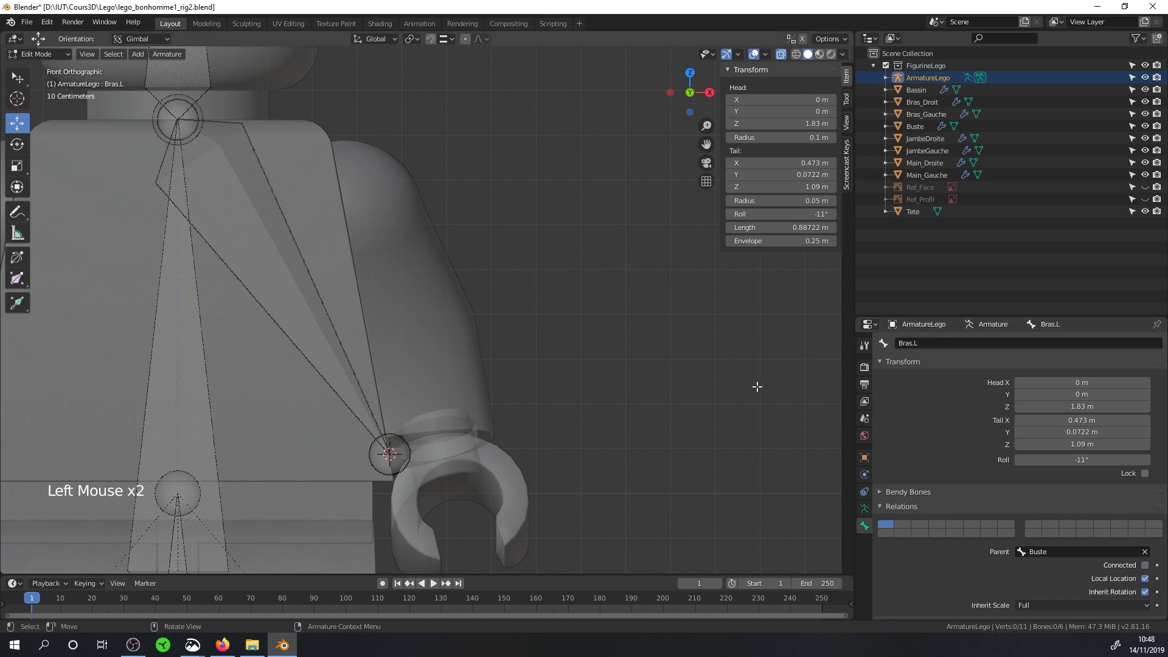
key(ctrl+z)
key(ctrl+z)
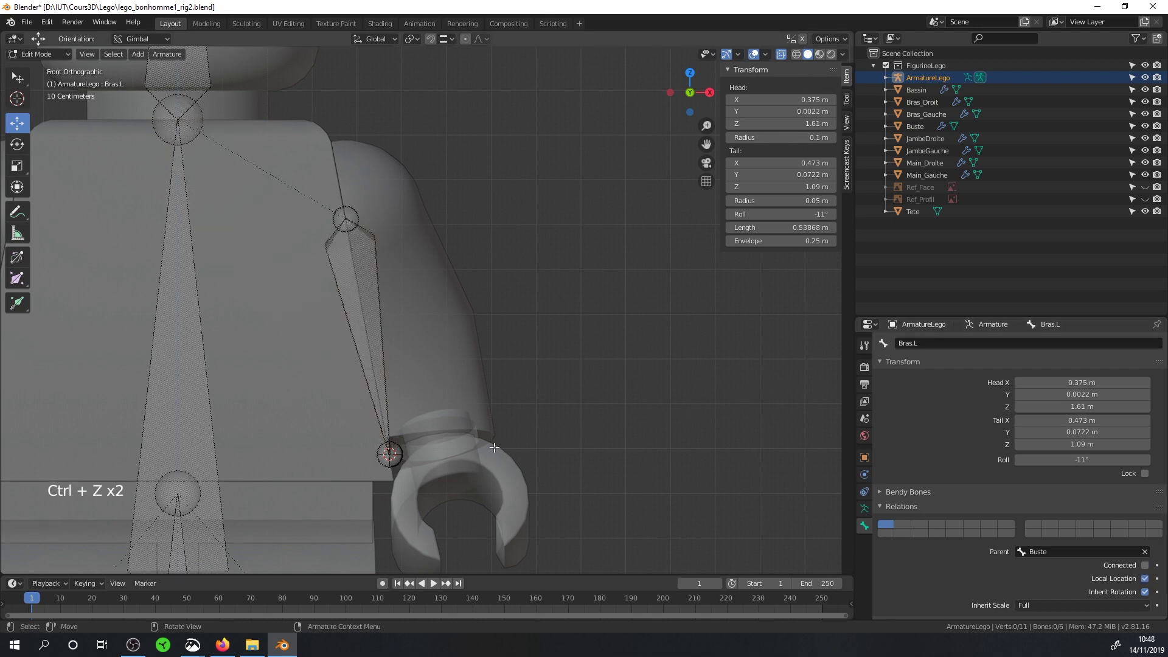
- Leave armature editing, select the left hand mesh Main_Gauche and snap the 3D cursor to its origin
key(ctrl+Tab)
click(416, 465)
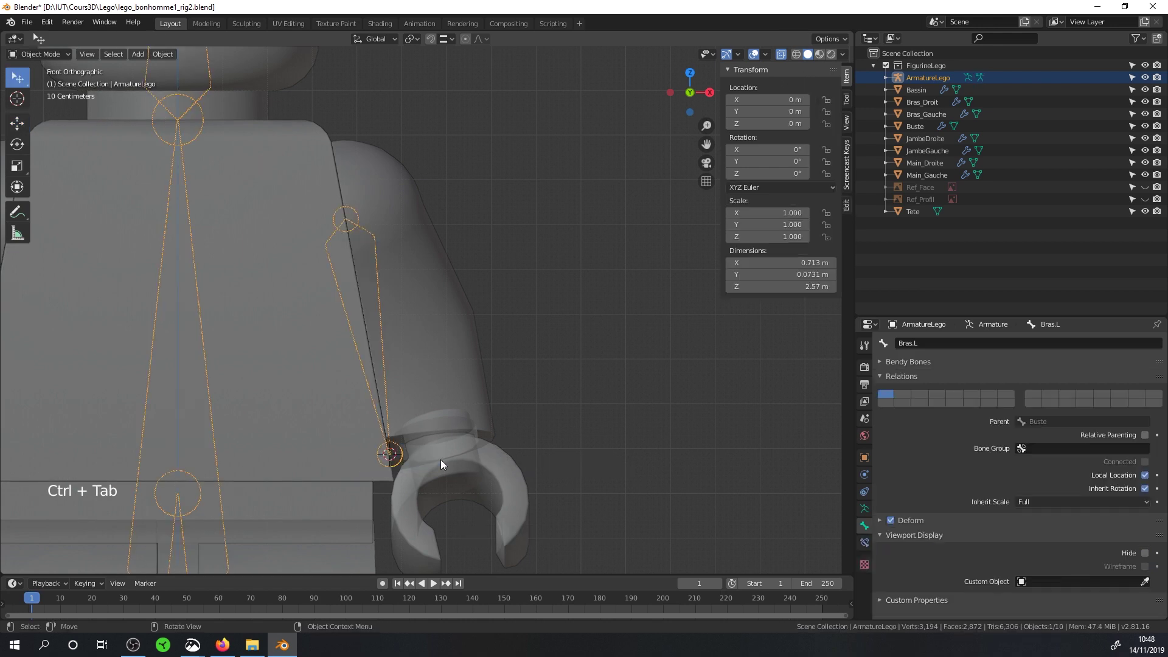
click(497, 469)
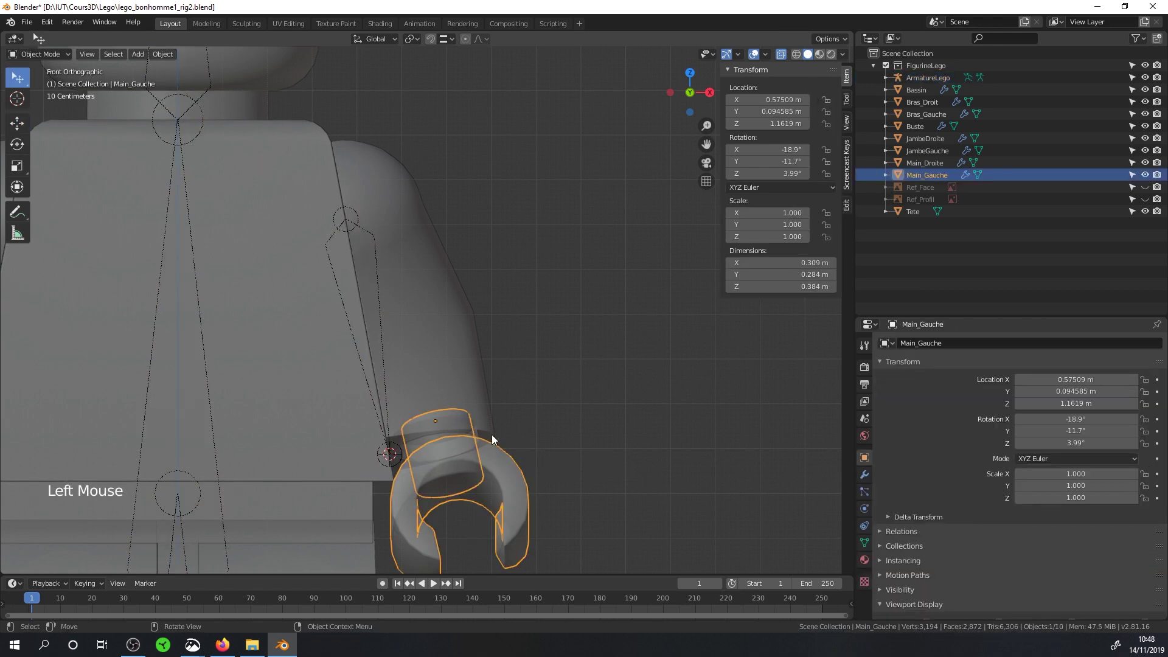
key(shift)
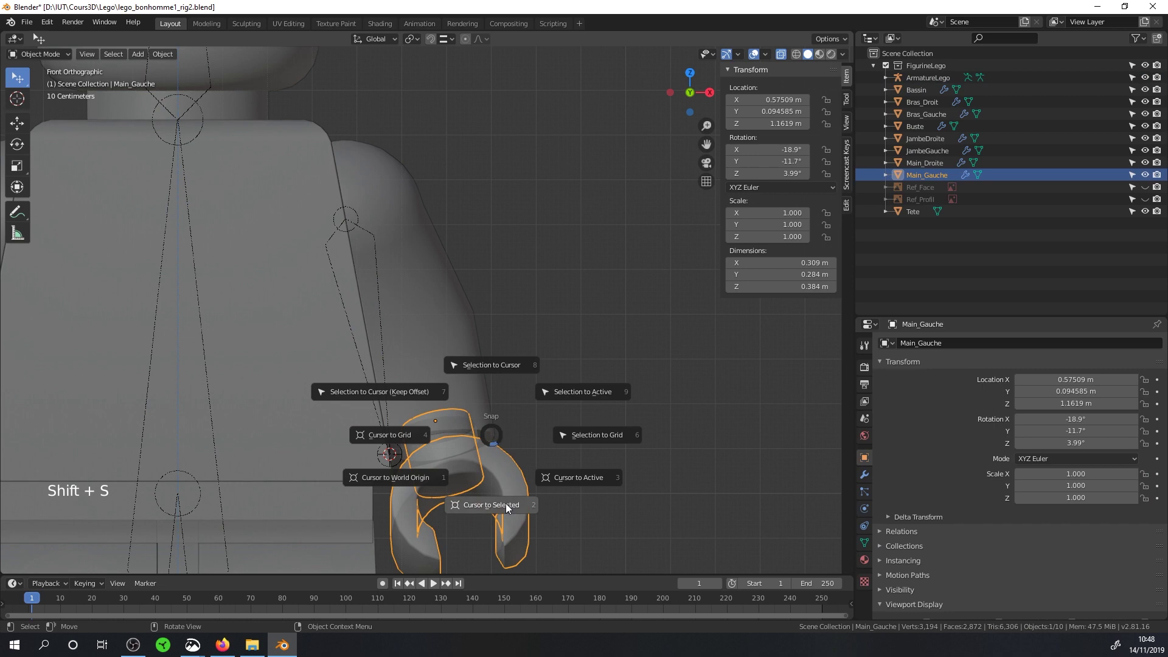
click(506, 502)
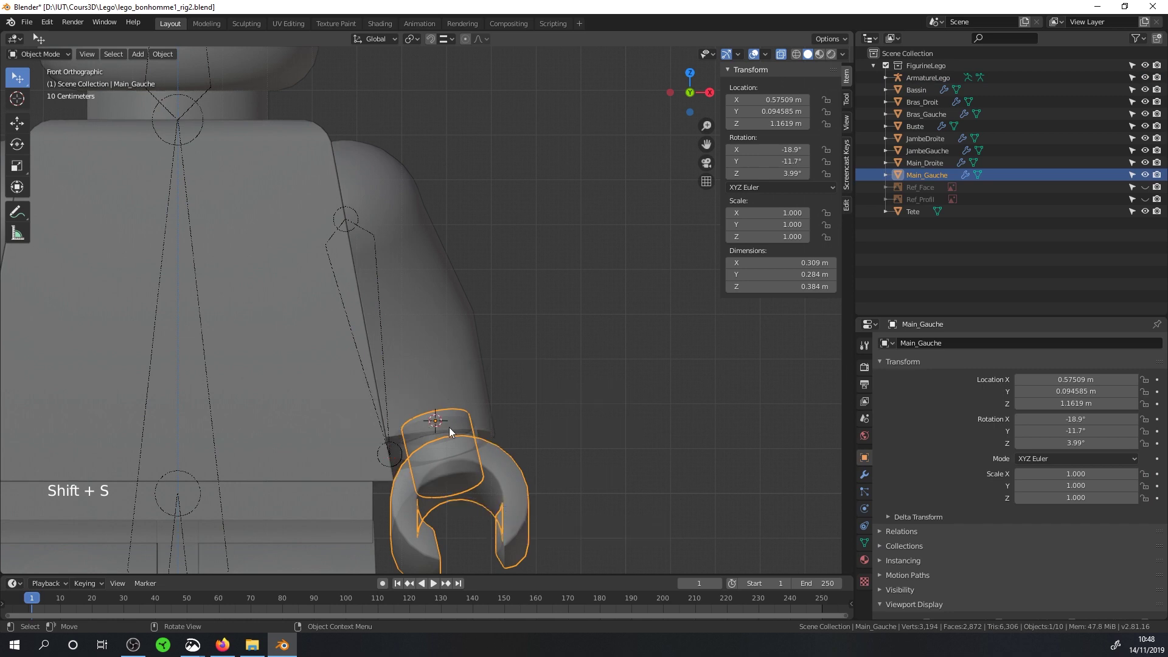
- Add a new bone to ArmatureLego at the 3D cursor in the left wrist
click(381, 339)
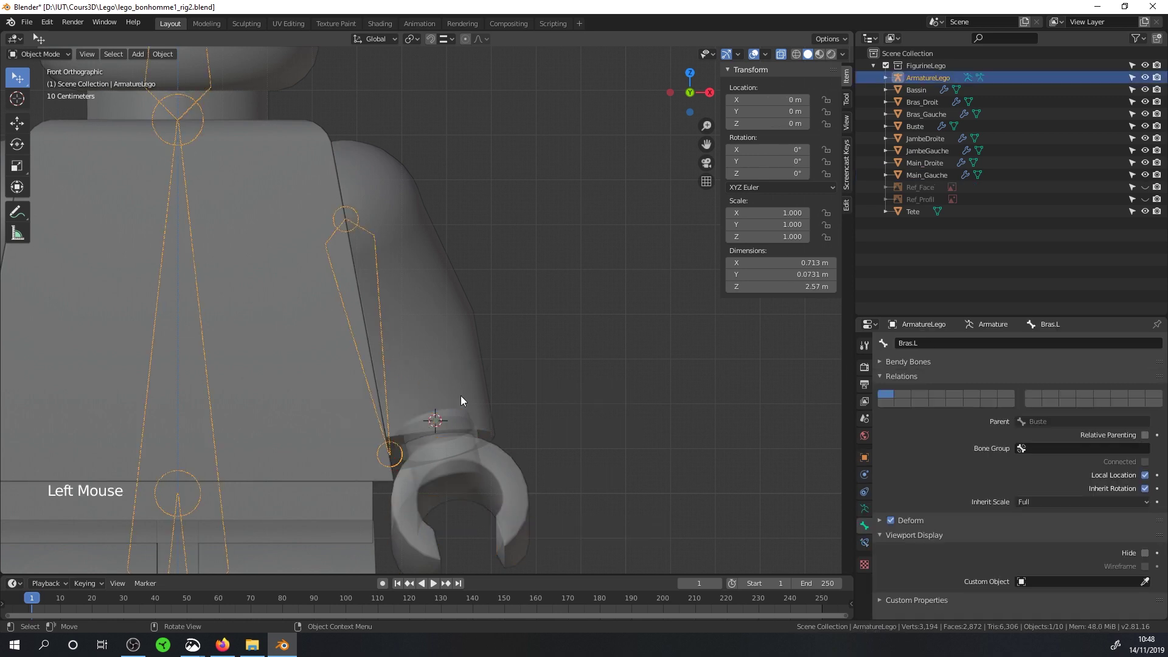
key(Tab)
key(shift+a)
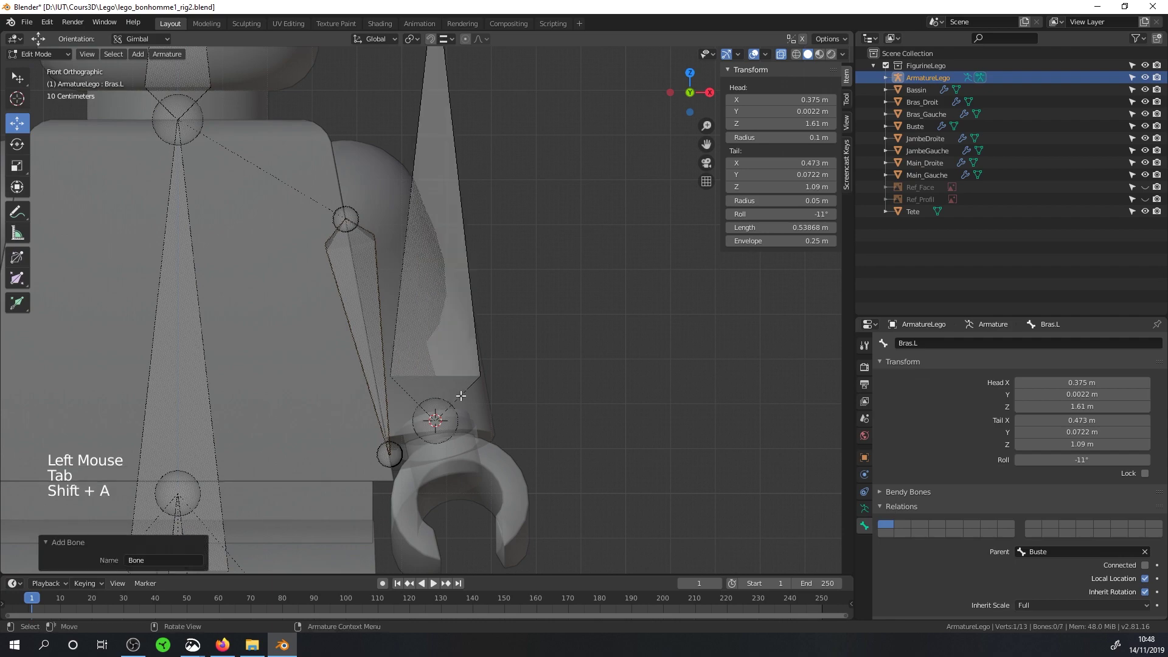
- Snap the 3D cursor to the selected lower ring of the left hand's wrist cylinder in the Main_Gauche mesh
key(Tab)
click(512, 482)
key(Tab)
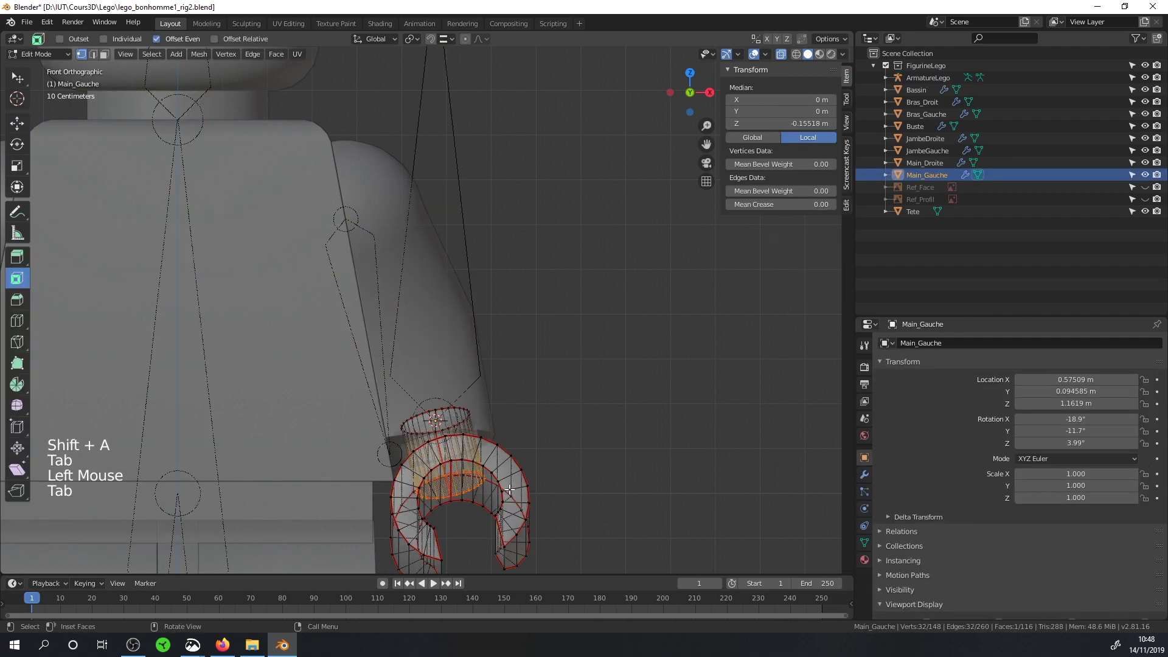
middle_drag(512, 481, 553, 430)
scroll(484, 487, up, 3)
key(shift+s)
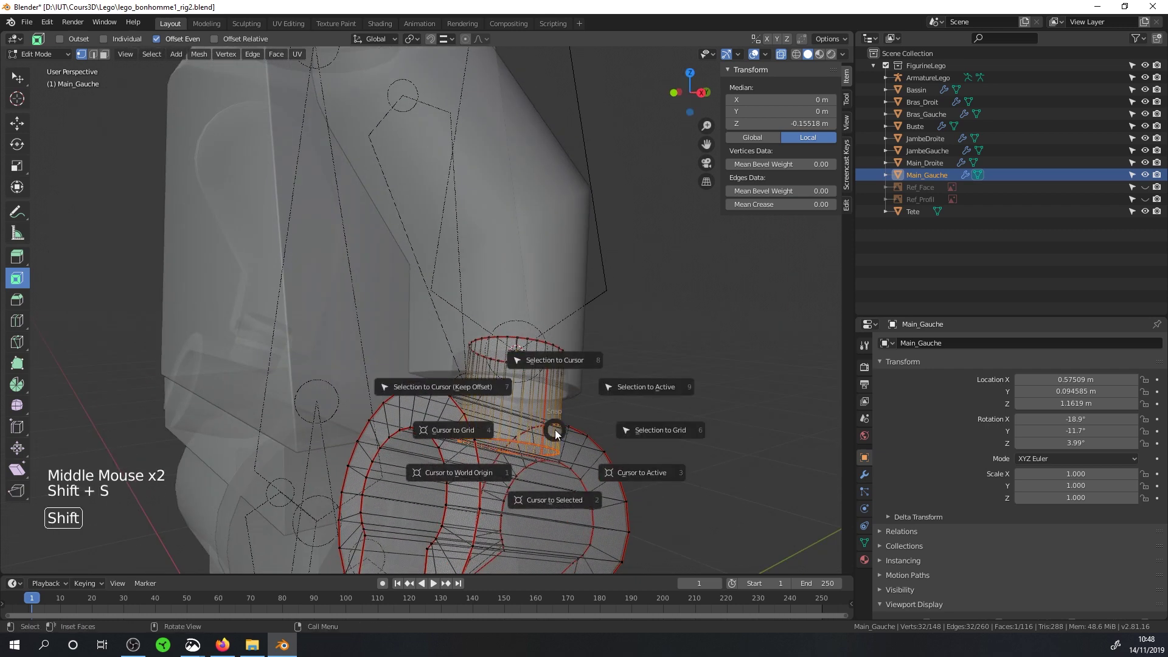
click(561, 506)
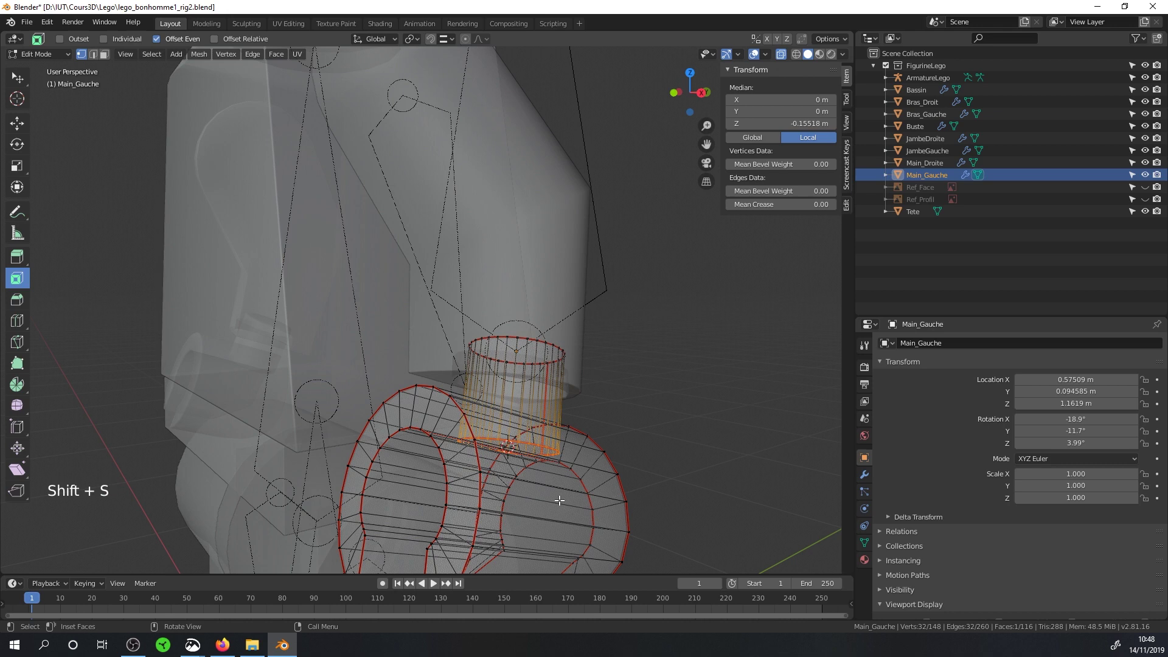
- Snap the tail of the new left hand bone in ArmatureLego to the 3D cursor
key(Tab)
scroll(560, 490, down, 3)
click(516, 138)
scroll(501, 184, down, 2)
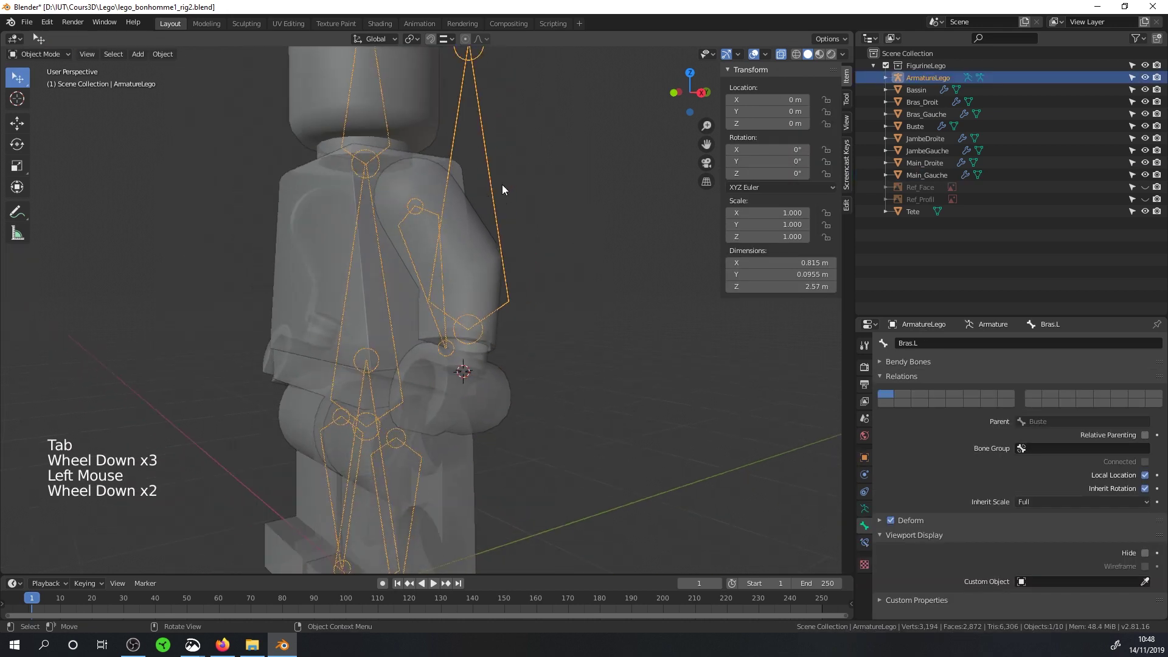
scroll(502, 185, down, 1)
key(Tab)
shift+middle_drag(560, 202, 584, 193)
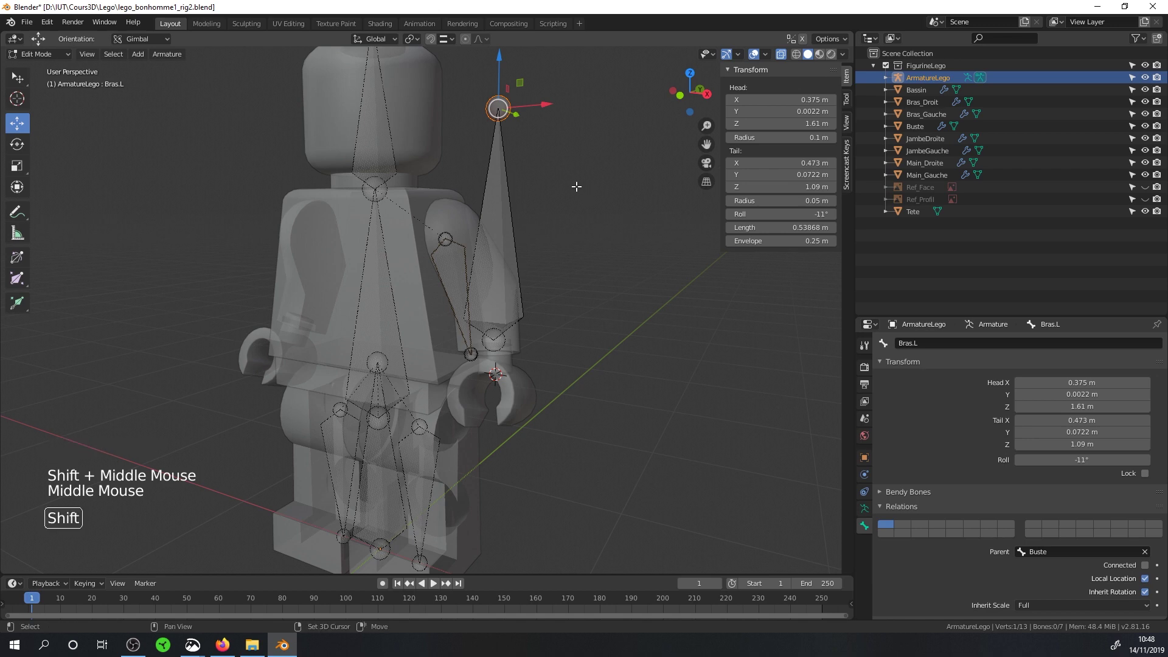
key(shift+s)
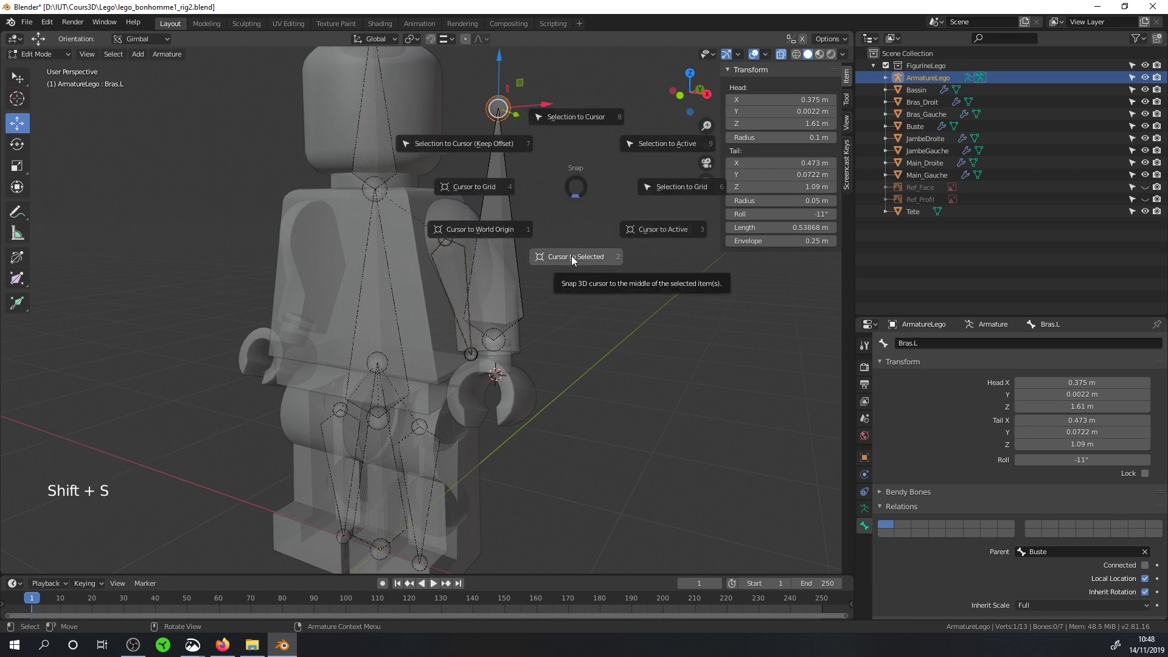
click(569, 120)
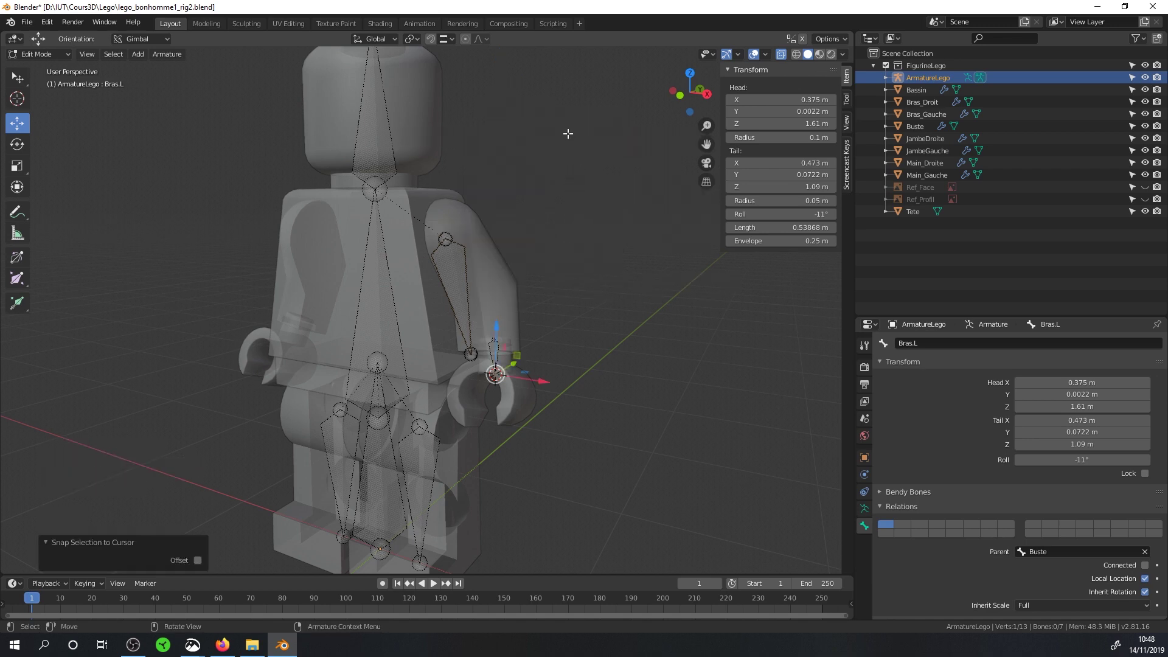
- Try setting the Bras.L bone's roll to 0° and undo the change
scroll(540, 340, up, 3)
key(KP_3)
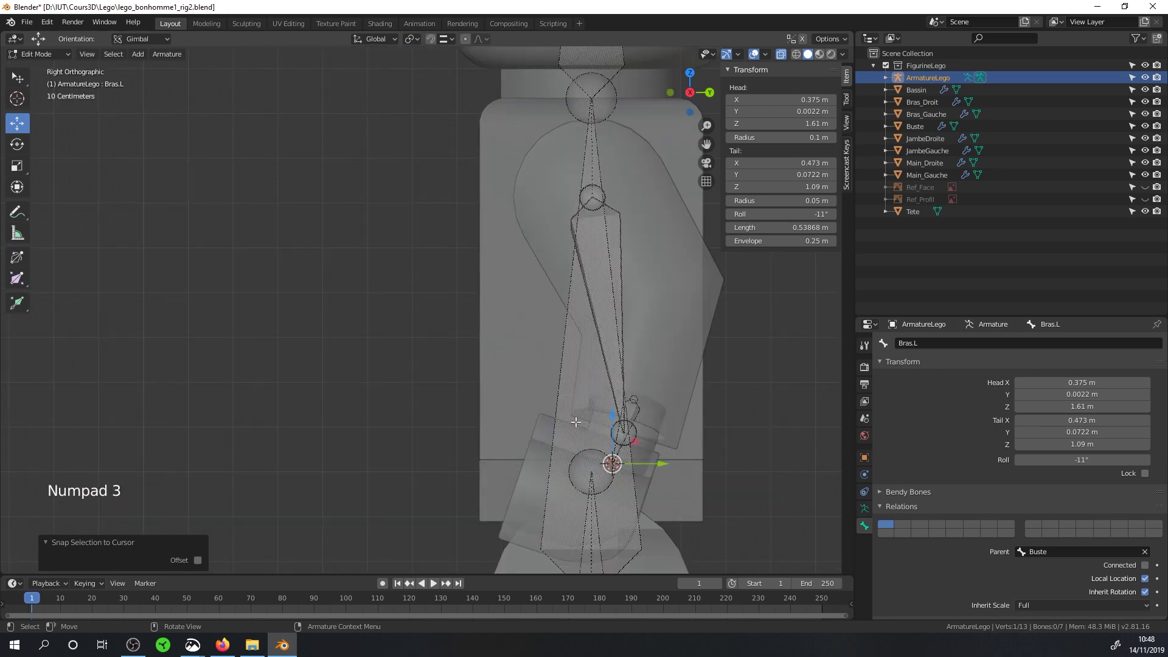
middle_drag(619, 447, 561, 349)
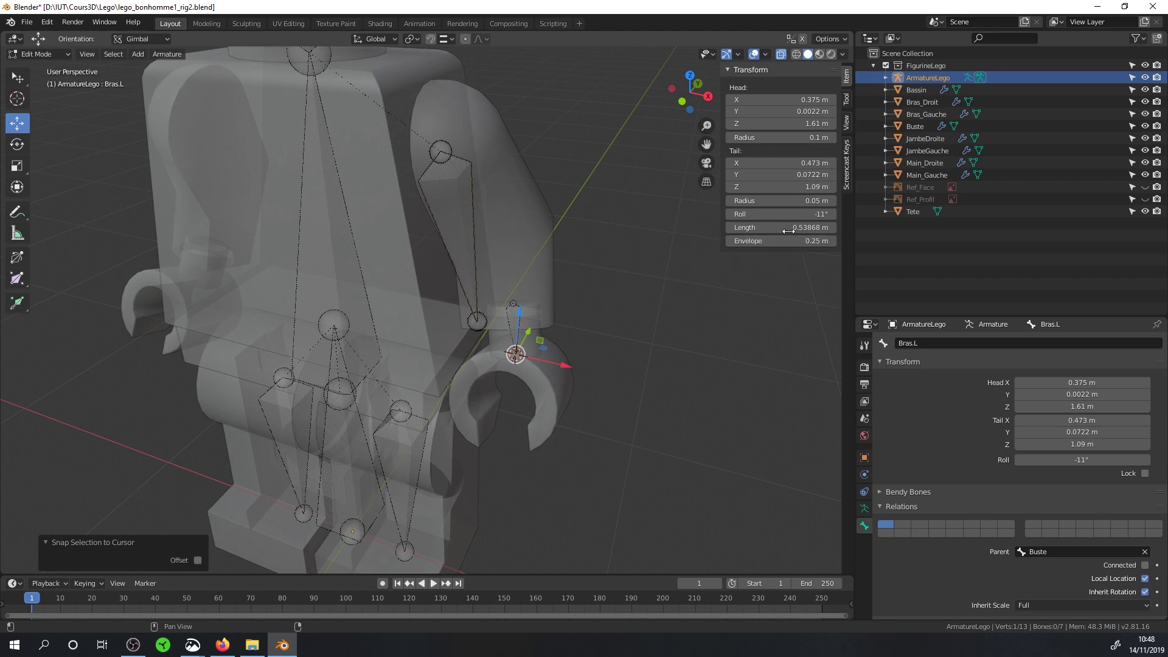
click(807, 214)
text(0)
key(Return)
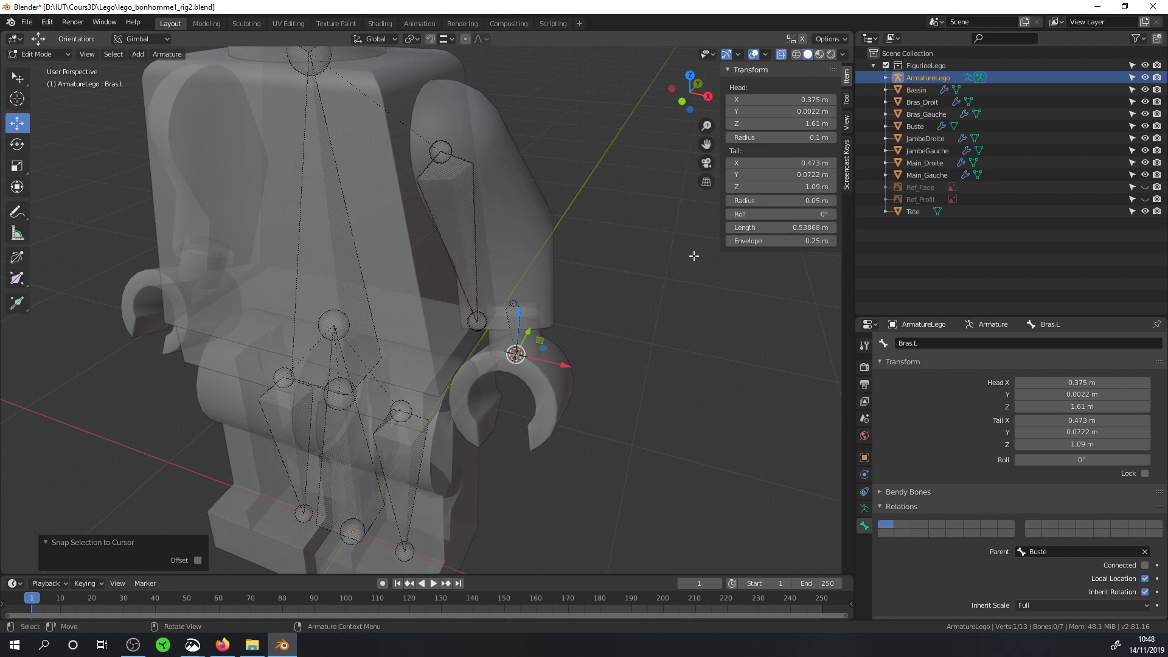
key(ctrl)
key(ctrl+z)
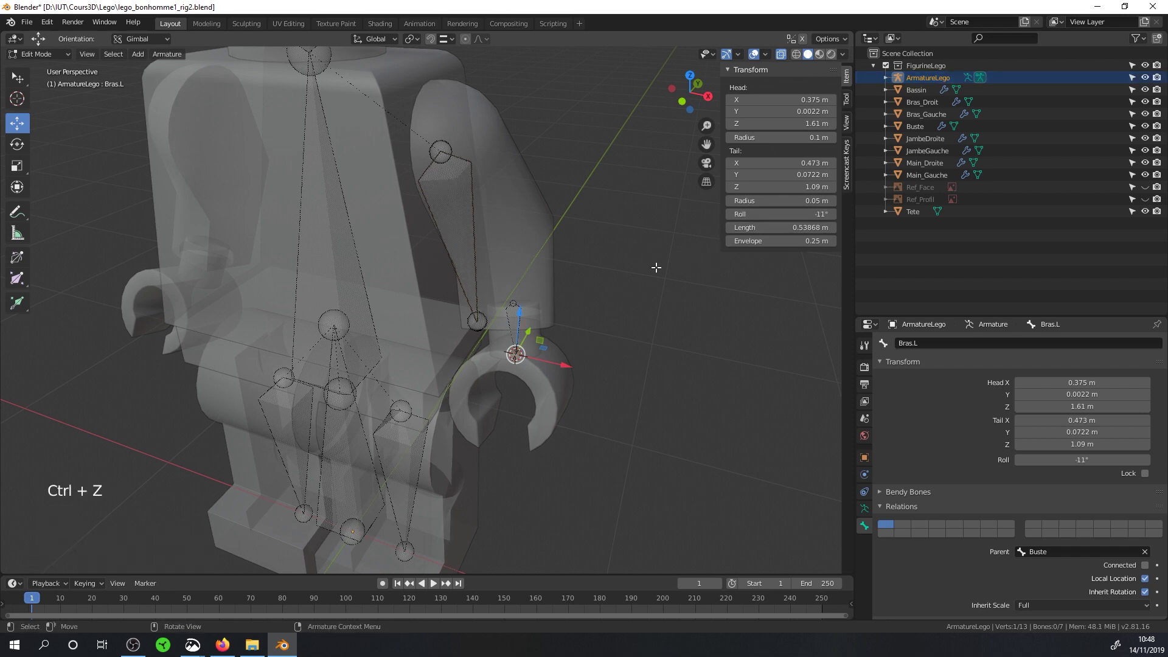
- Check the roll of the new hand bone and compare it with the left arm bone
ctrl+click(508, 319)
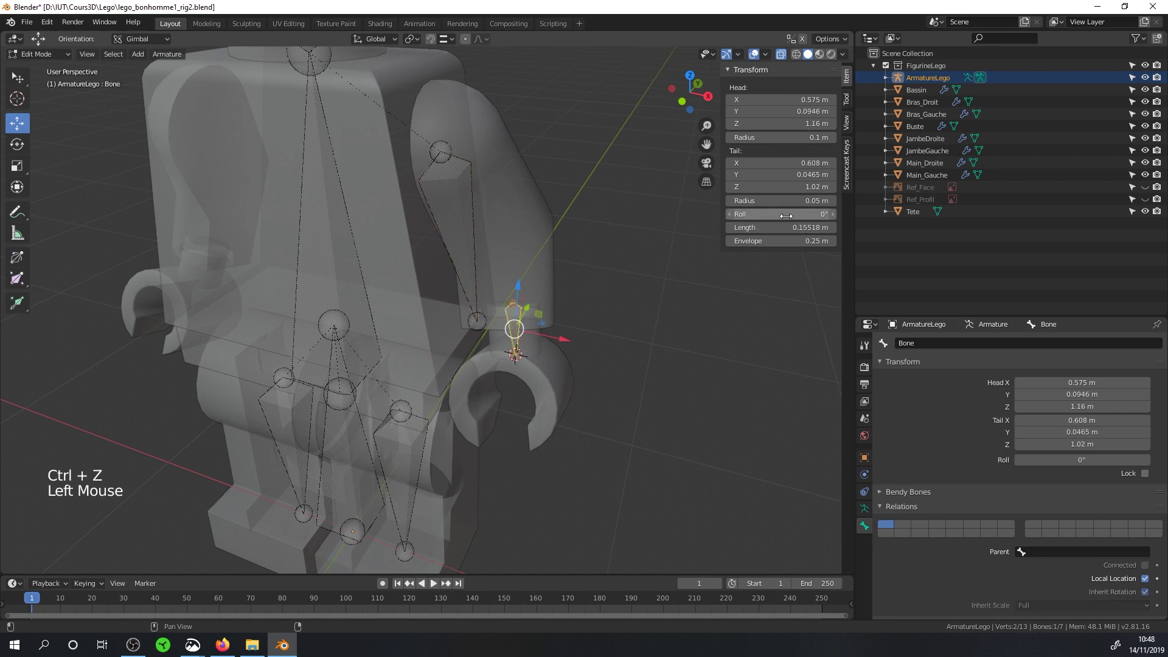
click(762, 214)
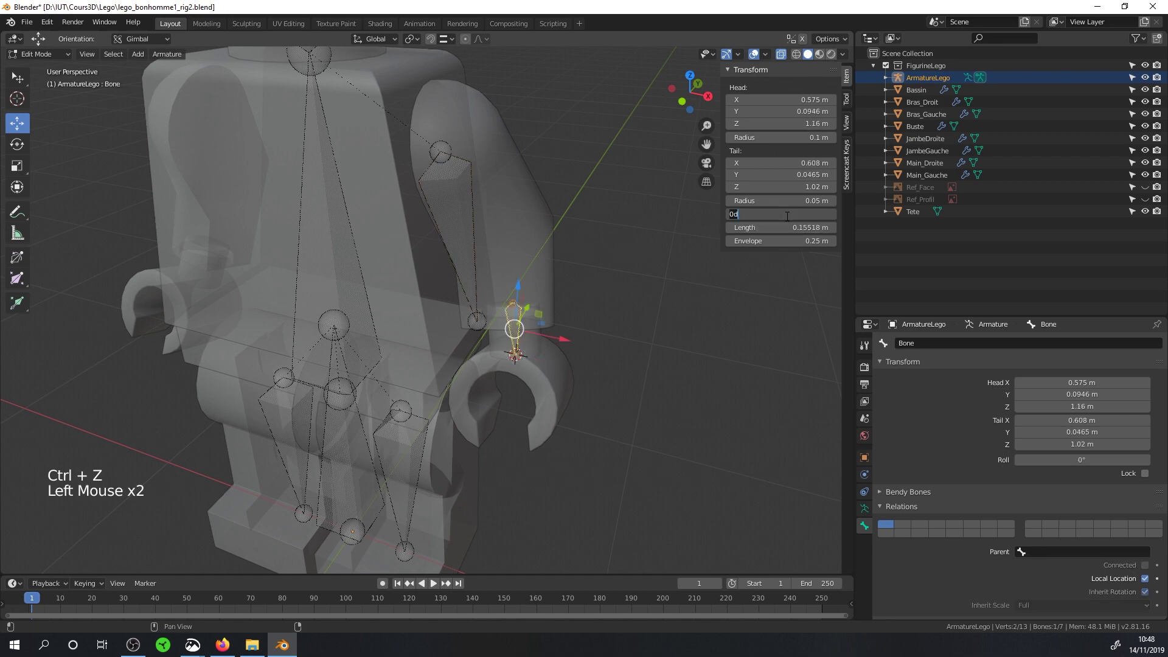
click(454, 183)
click(453, 177)
click(446, 166)
click(450, 185)
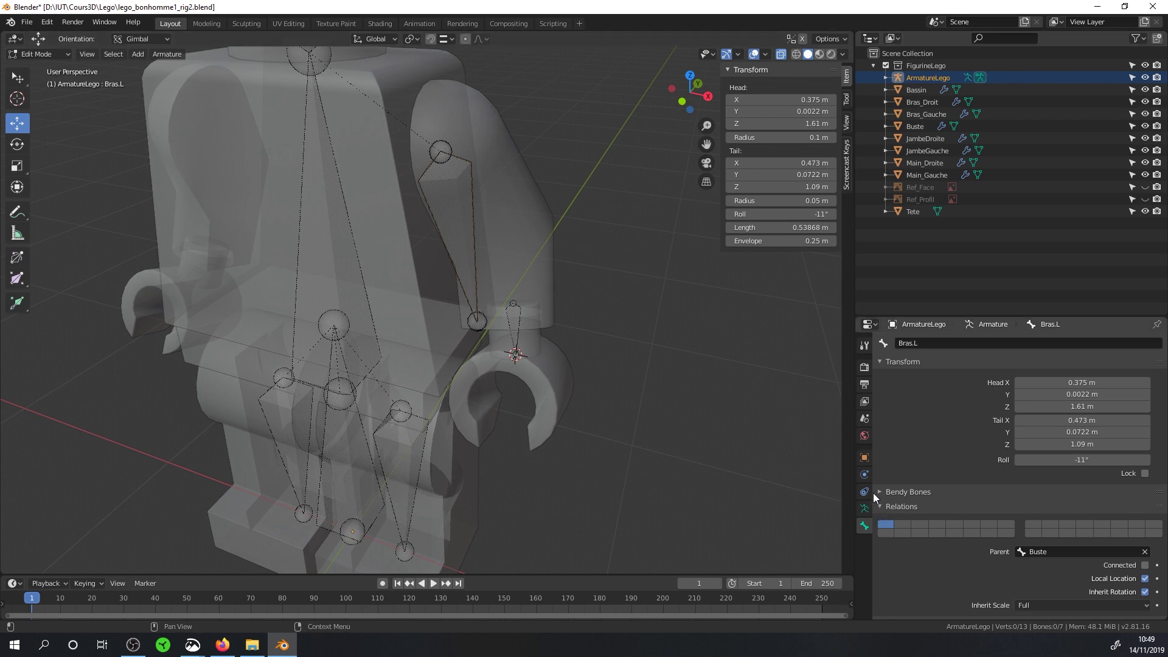
- Turn on In Front display for ArmatureLego and switch off X-ray in the viewport
click(864, 508)
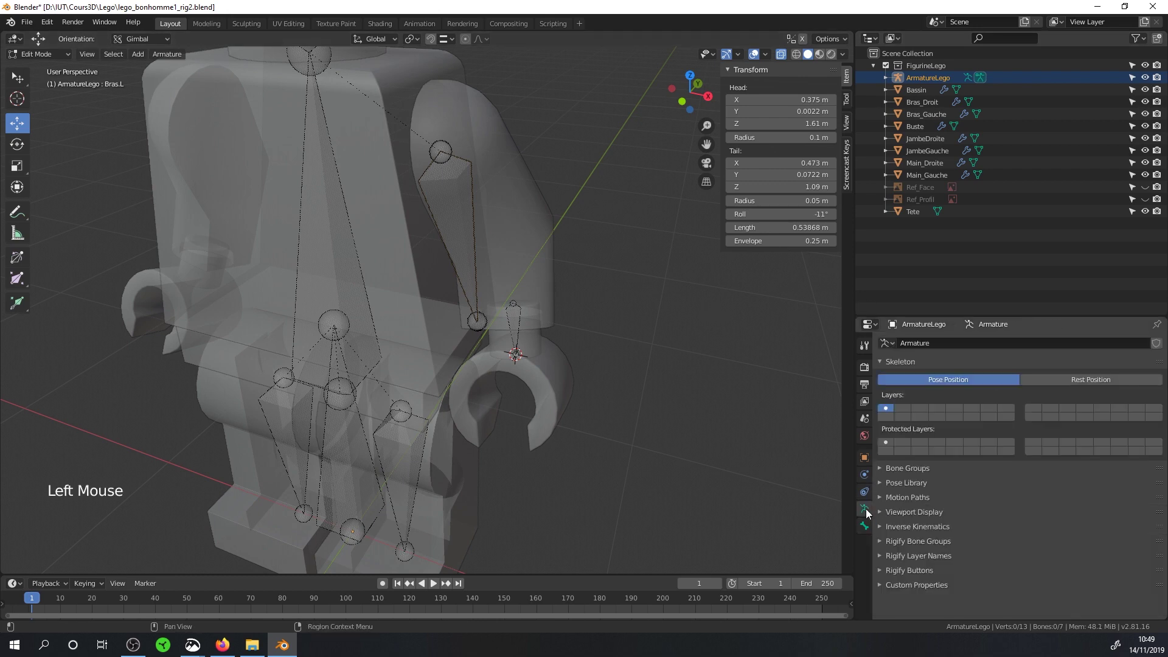
click(864, 456)
scroll(950, 470, down, 4)
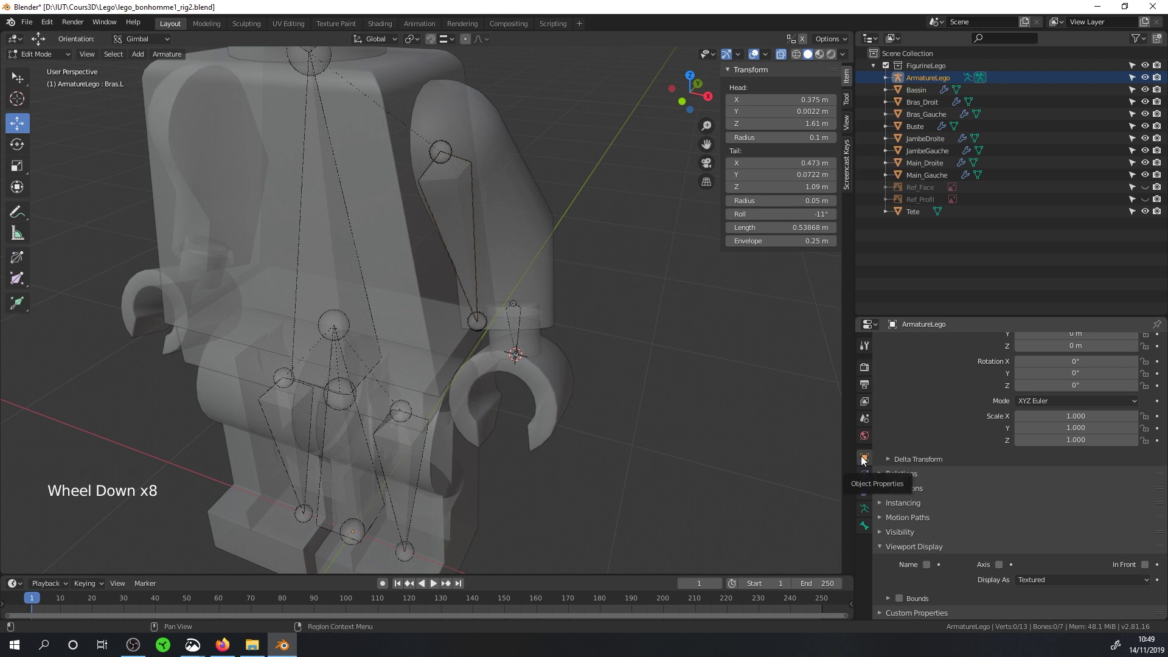
click(1144, 564)
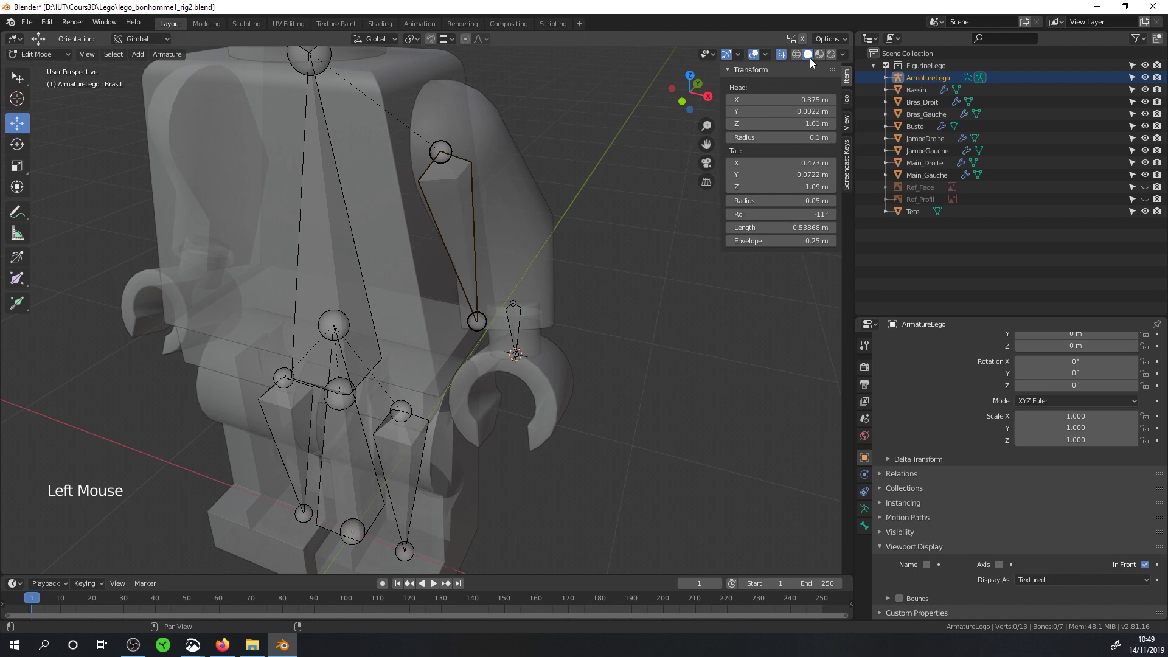
click(781, 54)
middle_drag(657, 110, 526, 217)
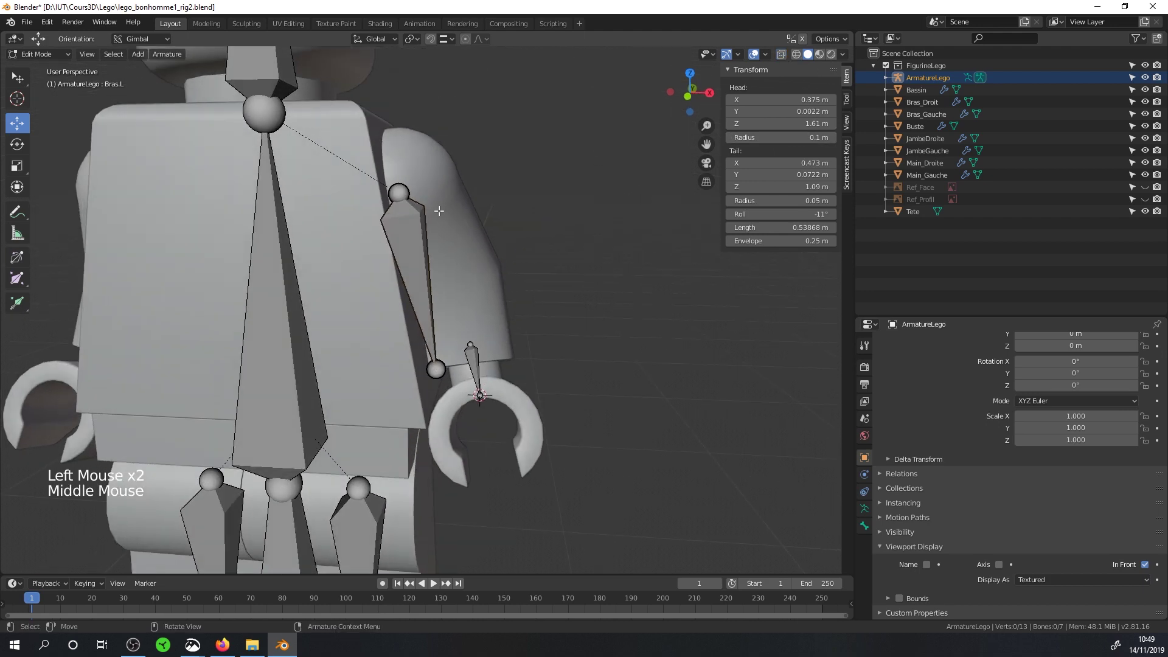
- Test picking the left arm and hand bones in the viewport with the armature drawn in front
click(416, 232)
scroll(470, 361, down, 3)
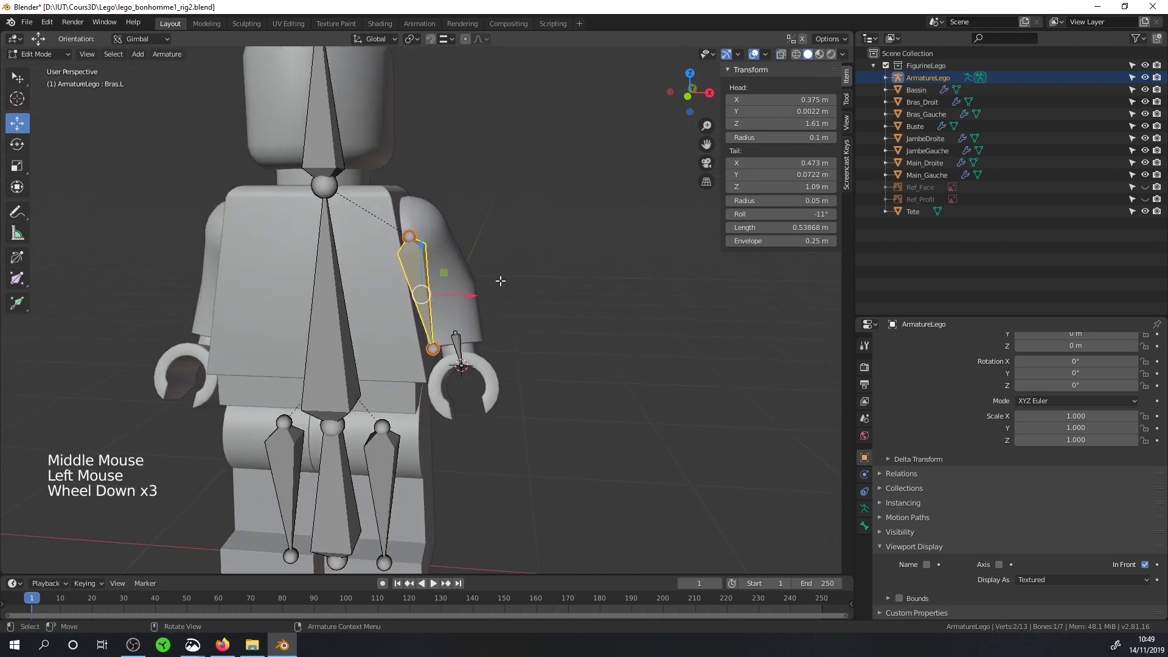
scroll(474, 368, up, 2)
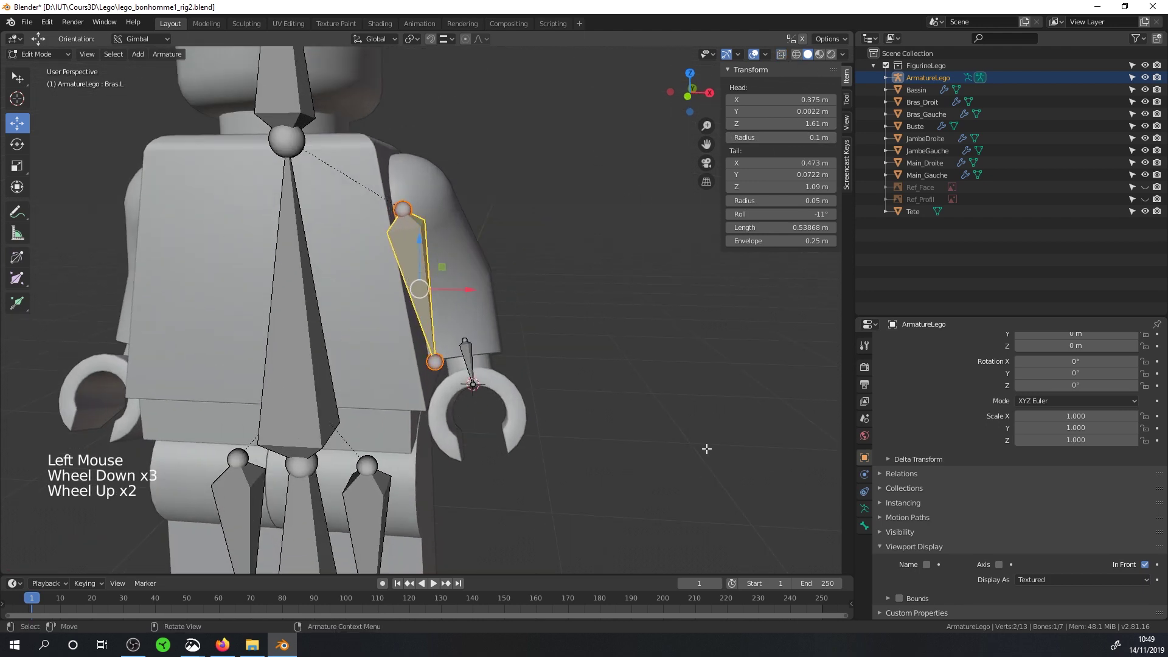
click(469, 360)
click(439, 309)
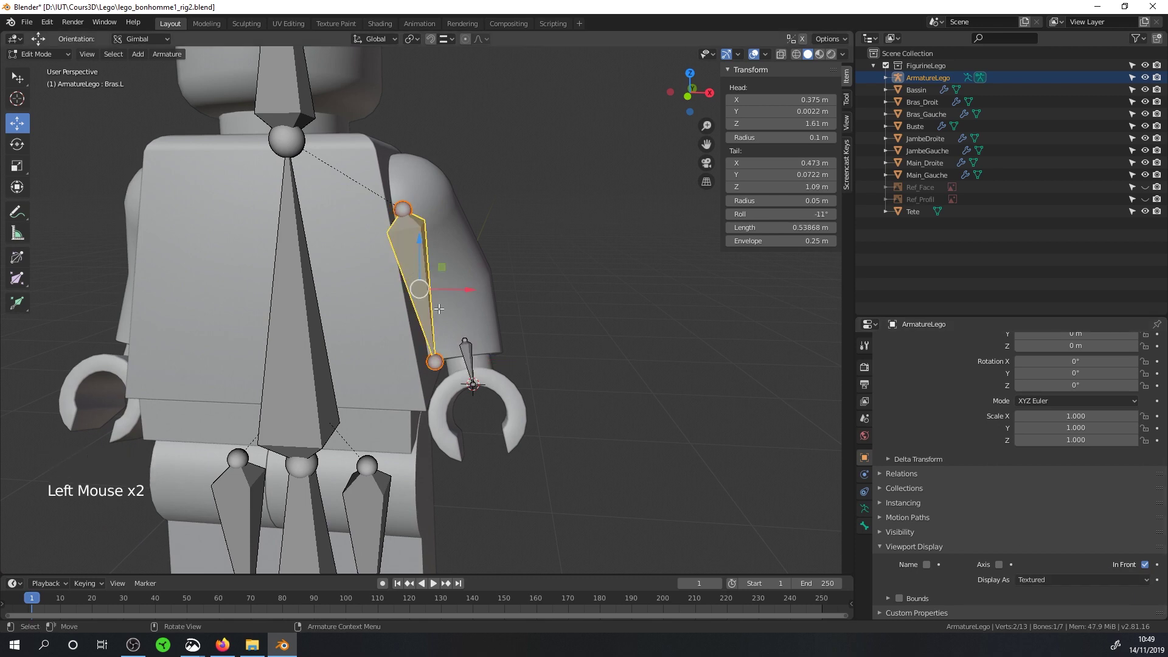
- Select the left hand bone and set Bras.L as its parent
click(471, 355)
middle_drag(437, 327, 434, 329)
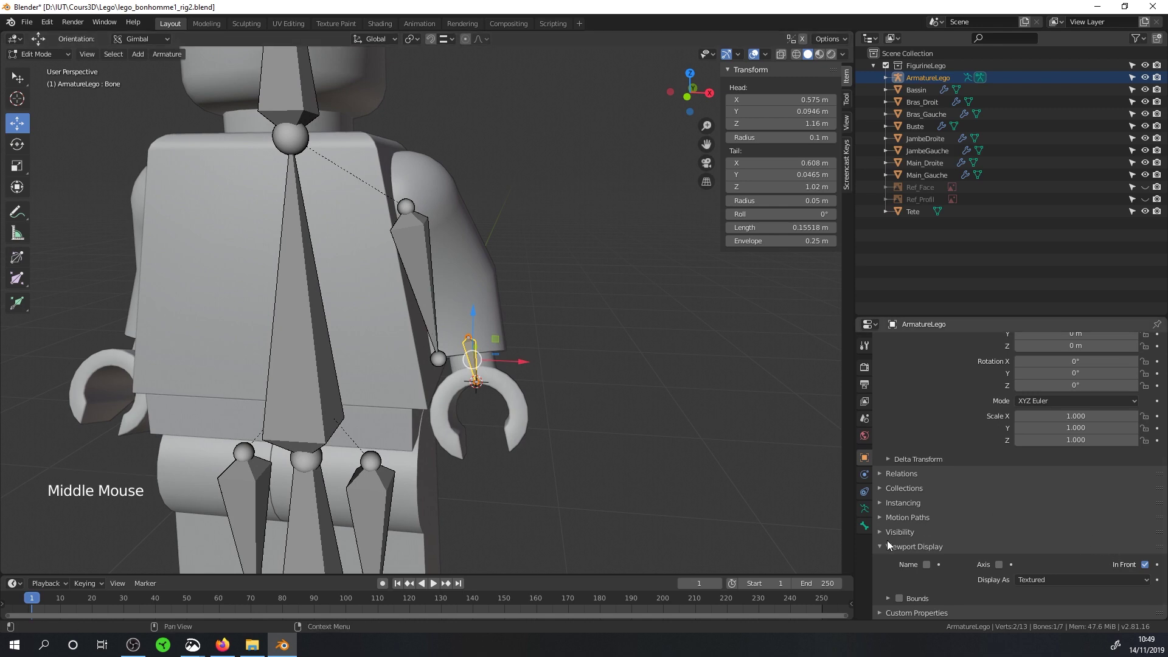
click(865, 525)
click(1061, 552)
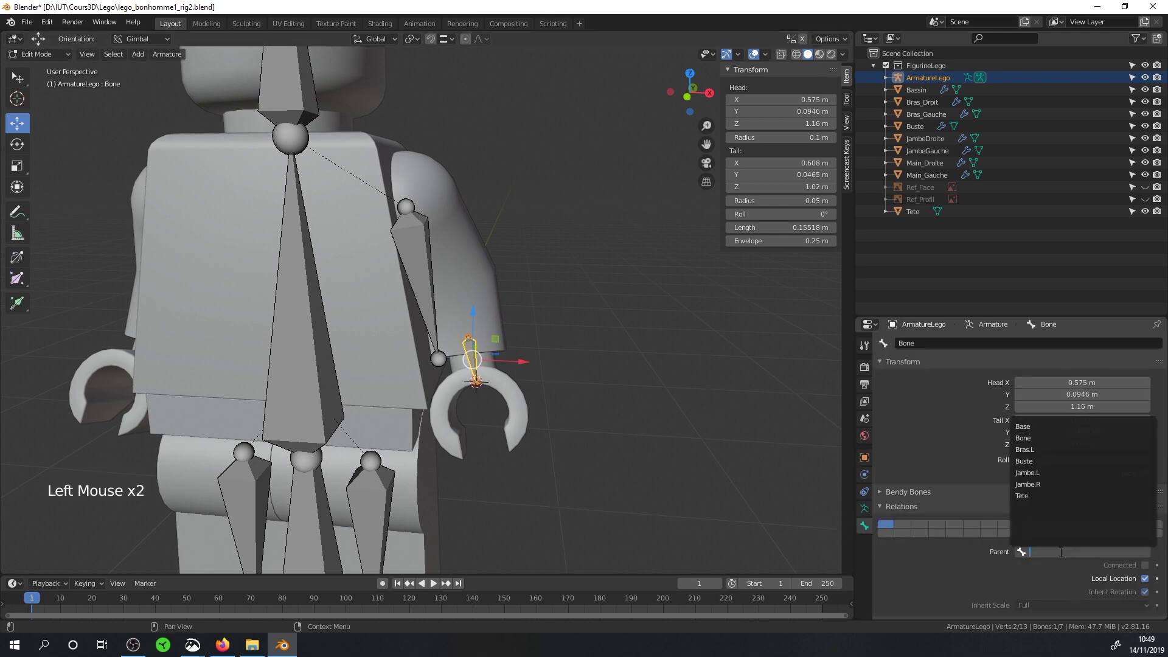
click(1040, 450)
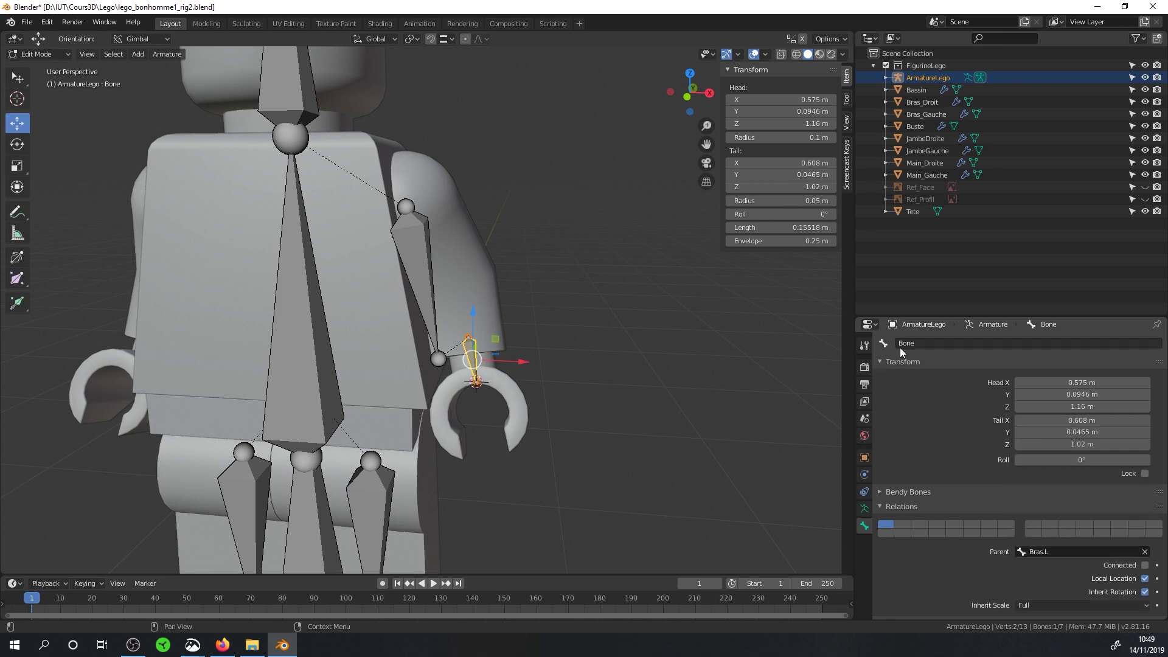
- Rename the left hand bone as Main.L
click(914, 343)
text(Mai)
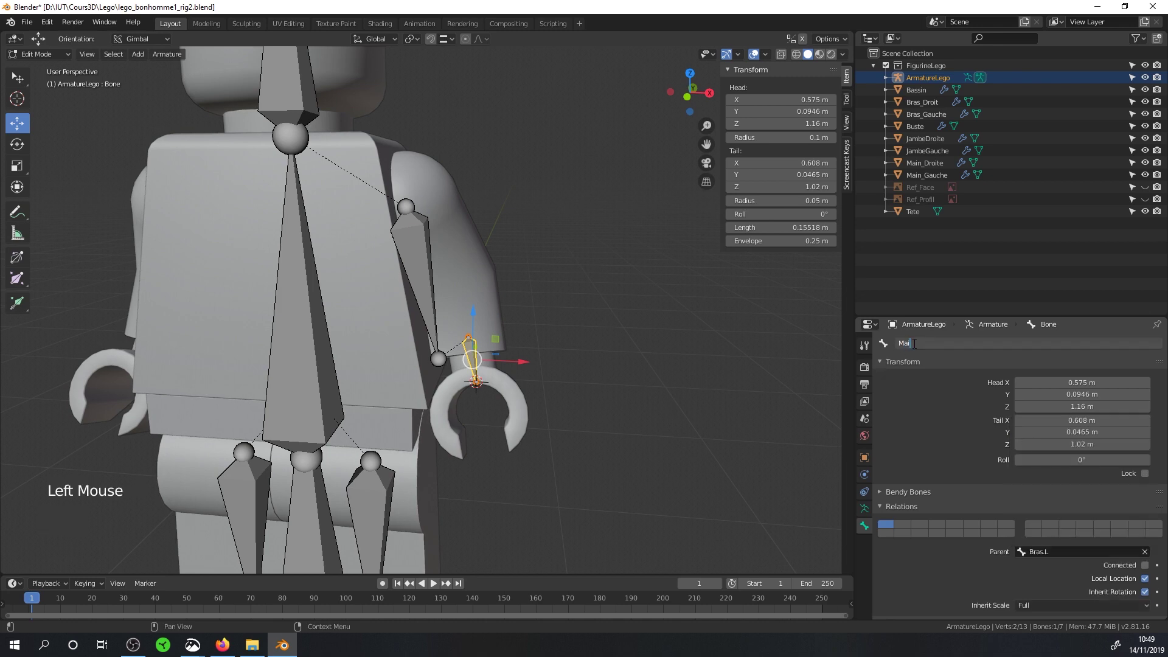
text(n.L)
key(Return)
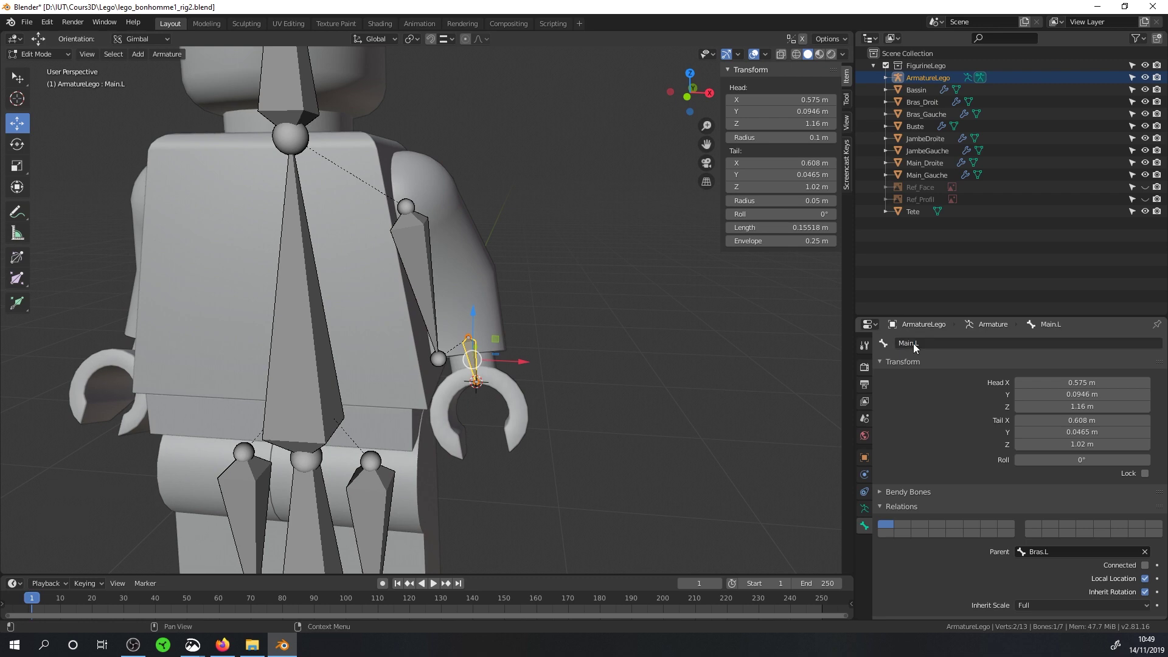
scroll(615, 327, down, 3)
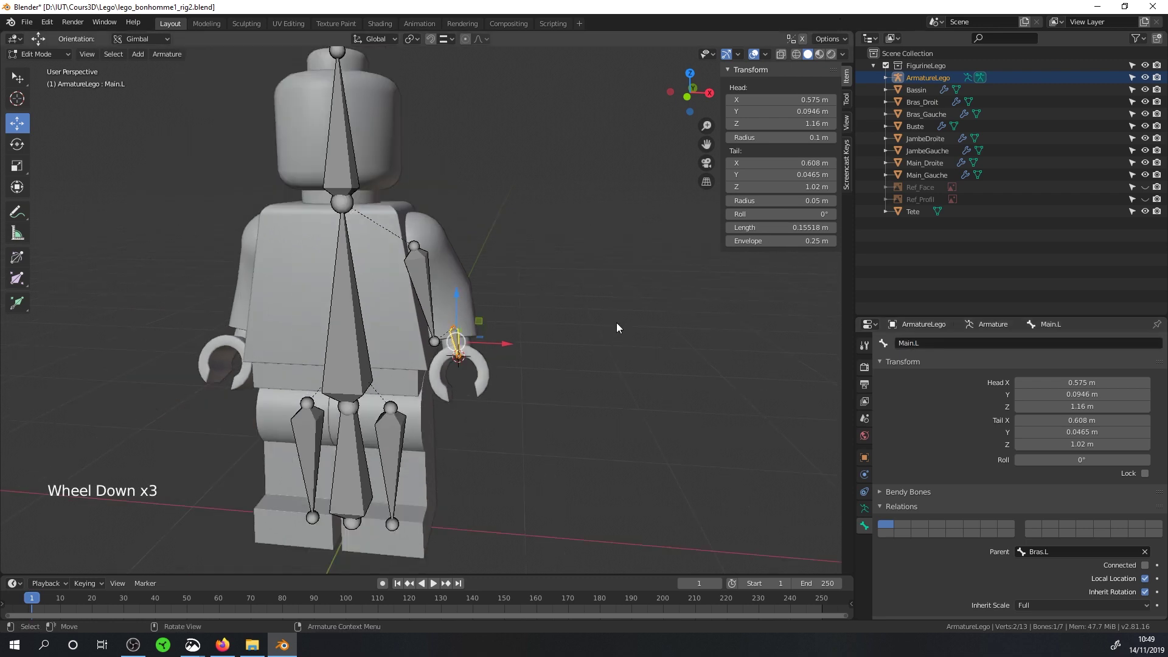
middle_drag(620, 353, 685, 356)
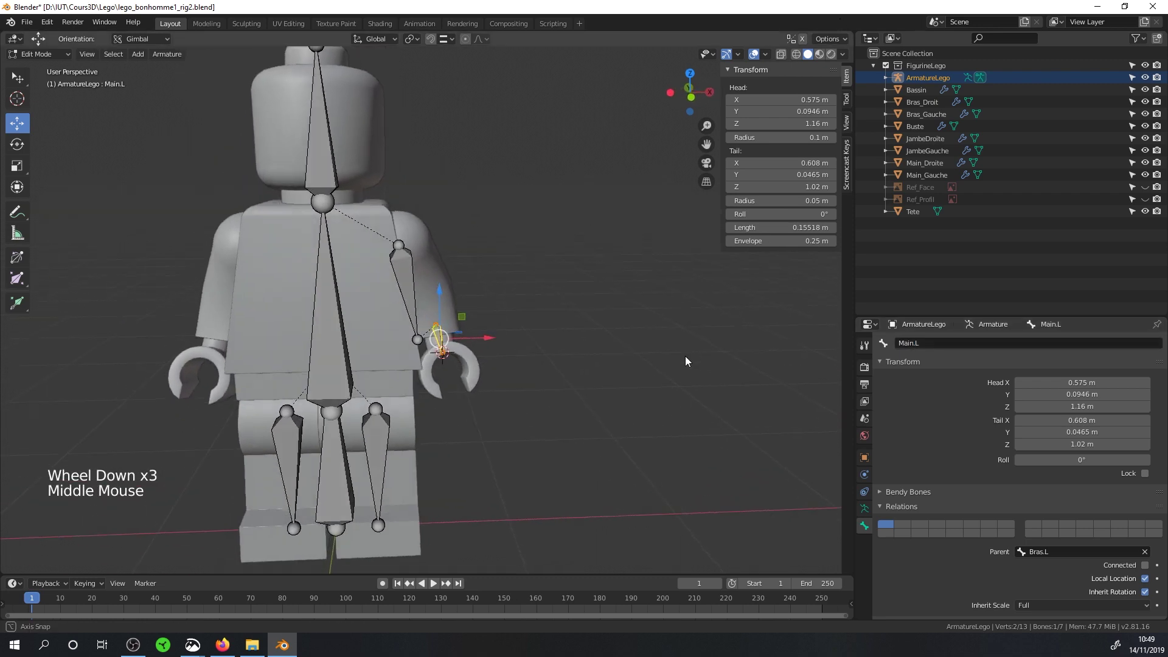
scroll(682, 352, up, 1)
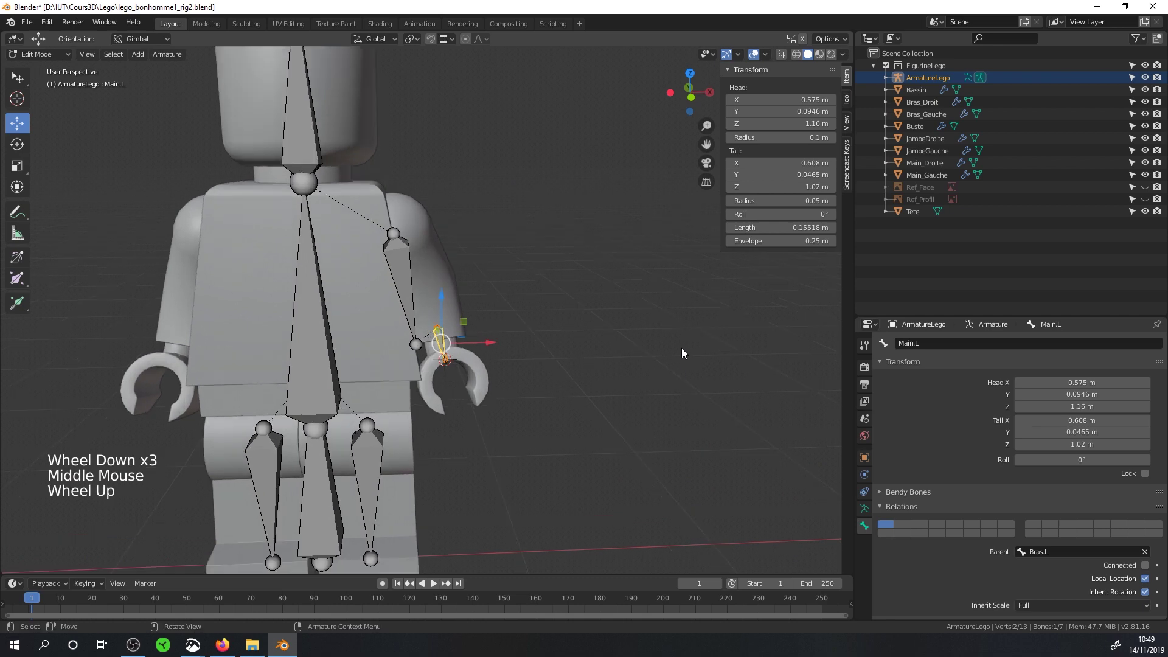
- Symmetrize the Bras.L and Main.L bones to create the matching right arm and hand bones
click(407, 278)
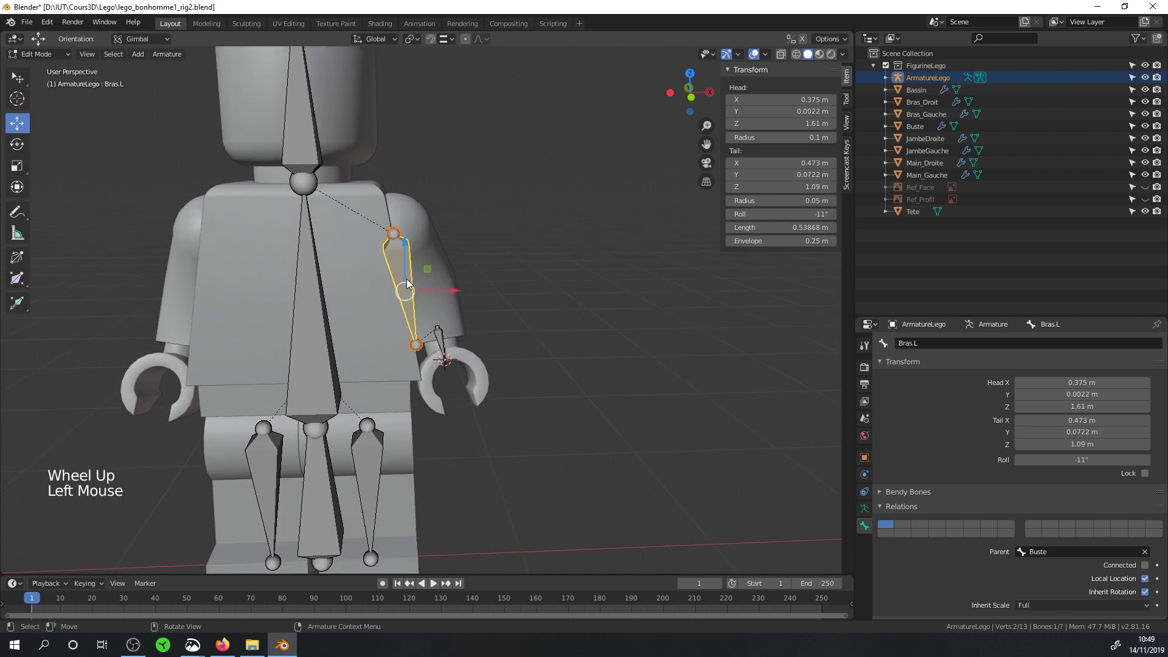
shift+click(440, 338)
click(166, 54)
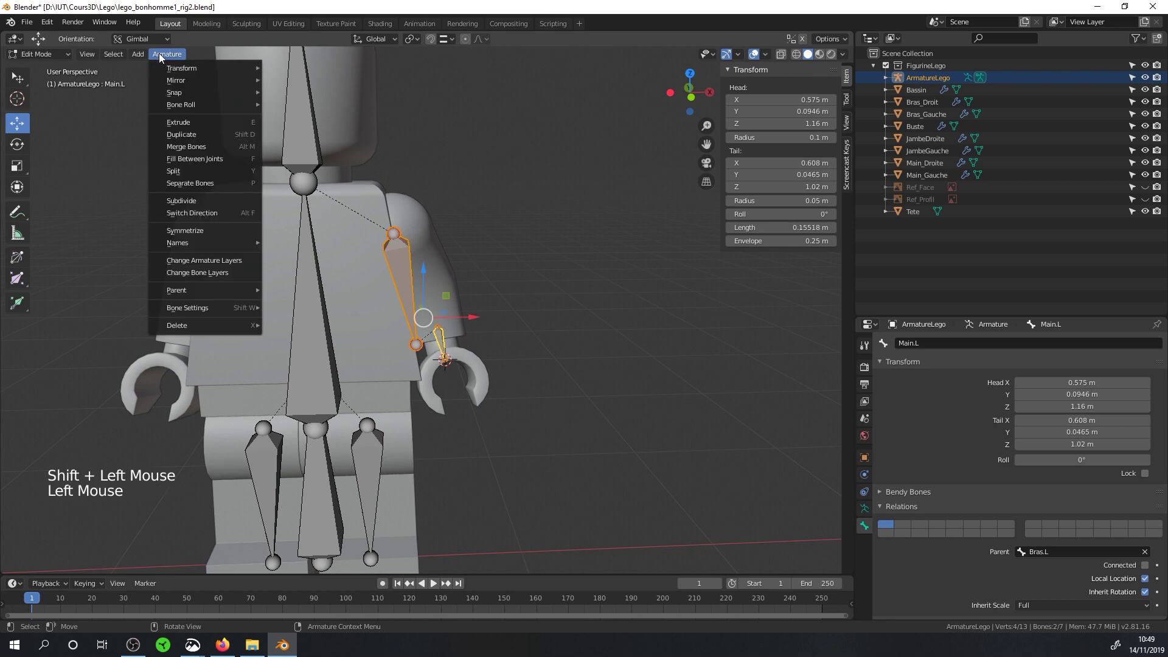
click(193, 234)
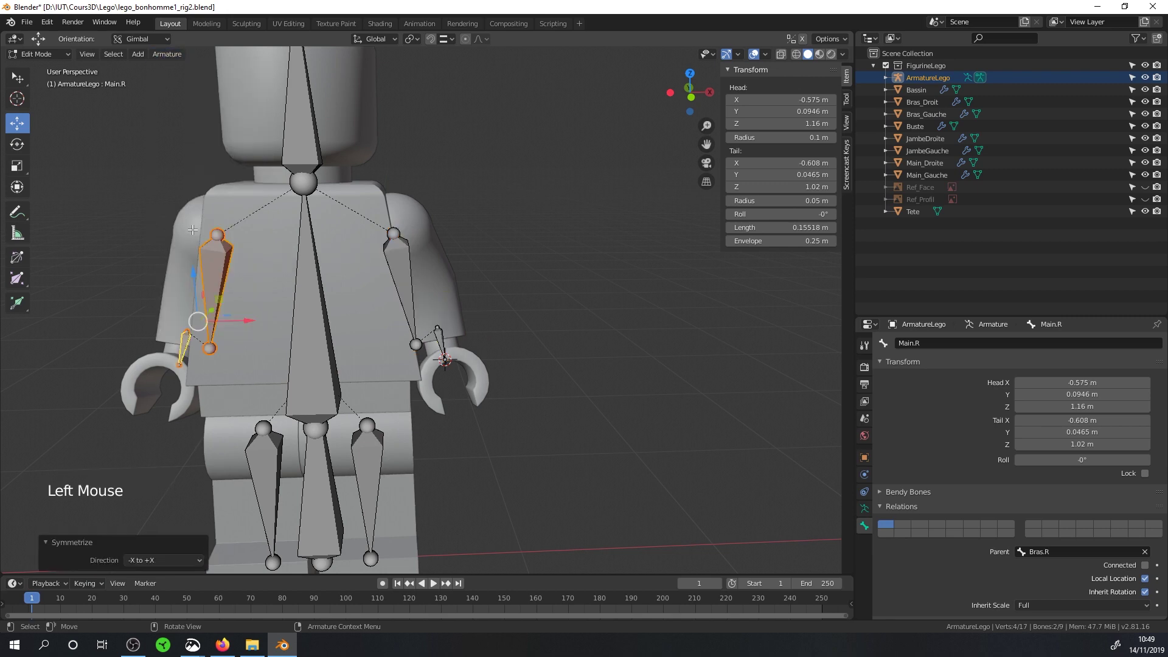
- Check the names, parents and placement of the mirrored right arm and hand bones from several angles
middle_drag(196, 242, 176, 287)
click(156, 284)
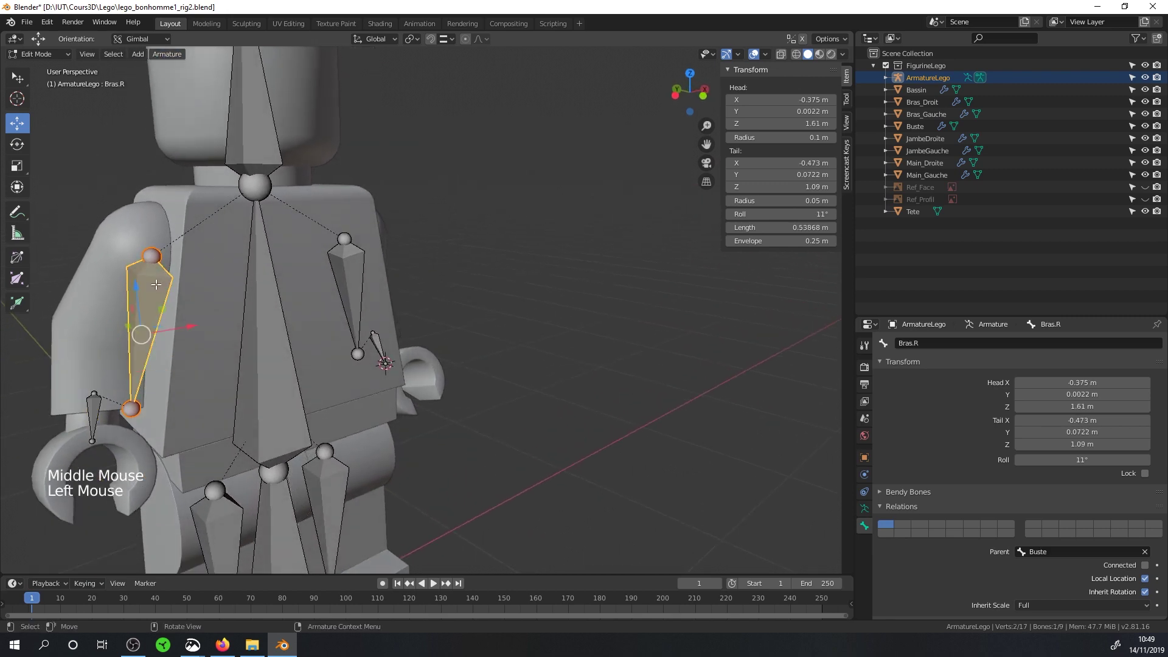
double_click(94, 414)
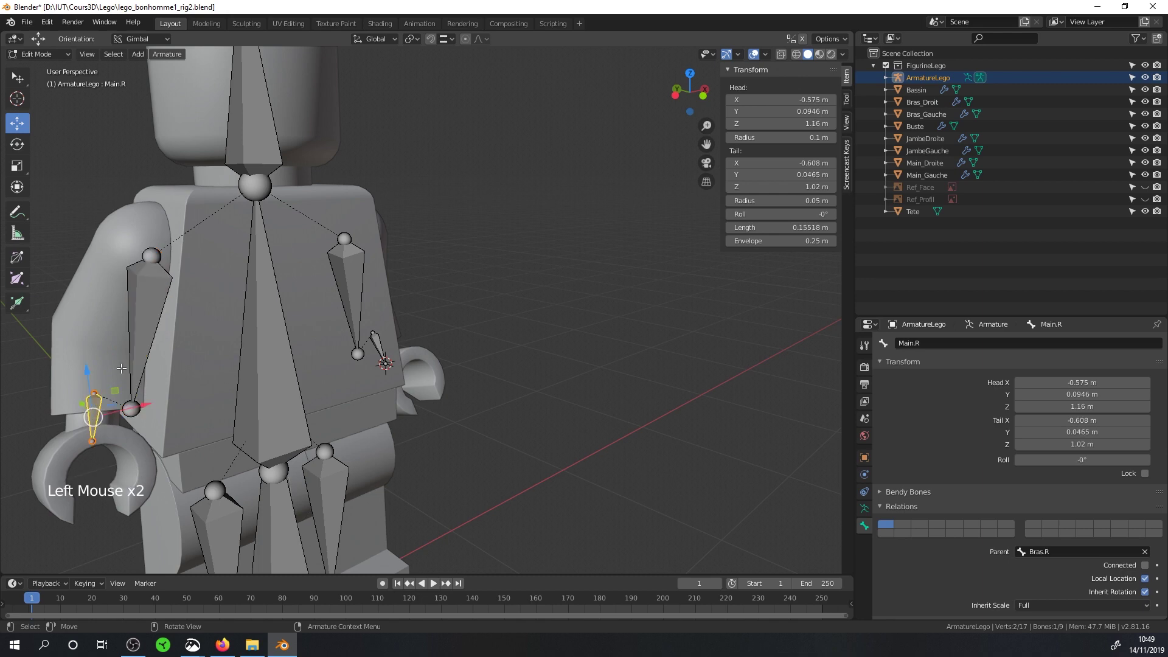
key(KP_1)
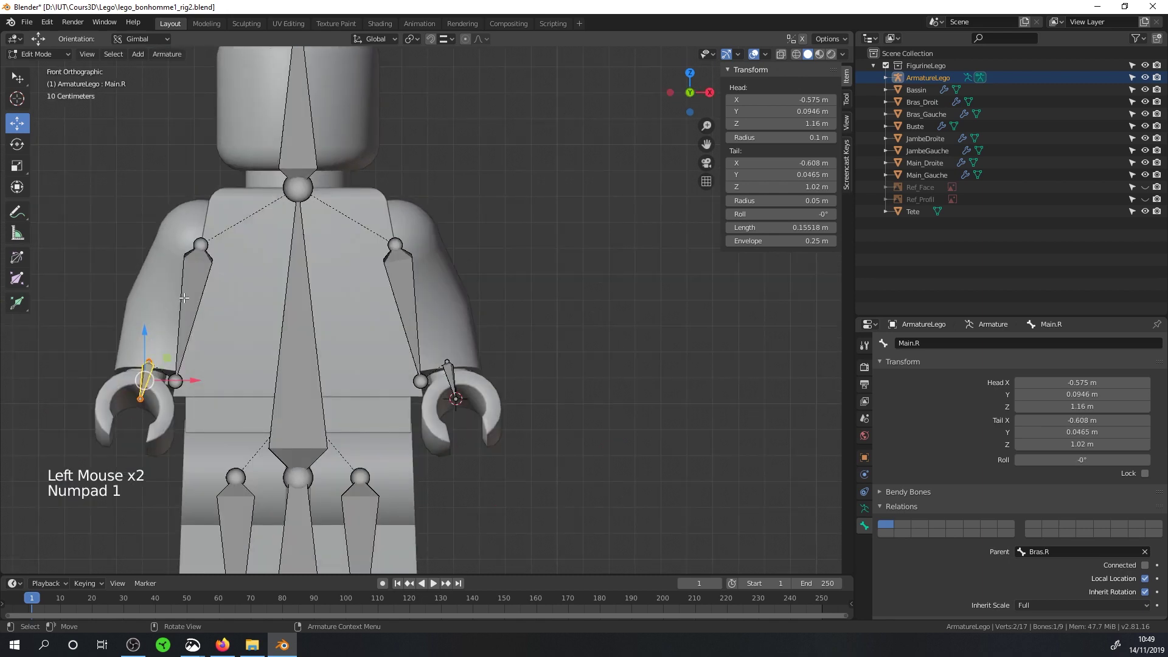
click(197, 288)
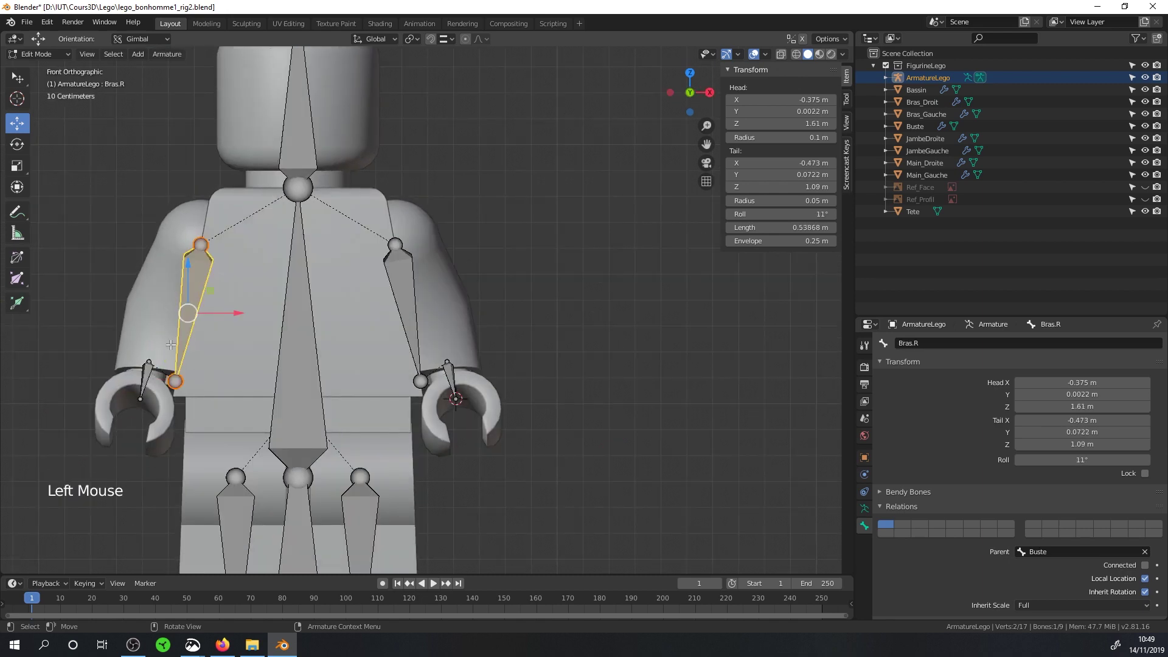
double_click(149, 380)
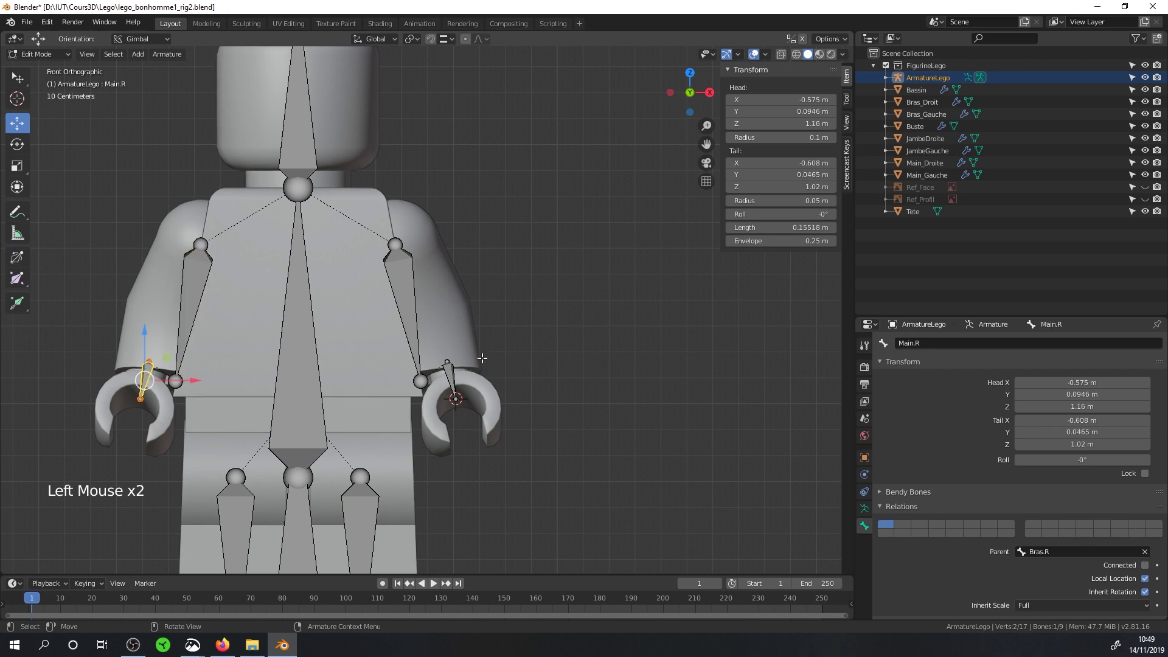
scroll(436, 374, down, 3)
middle_drag(484, 308, 412, 316)
scroll(423, 325, up, 2)
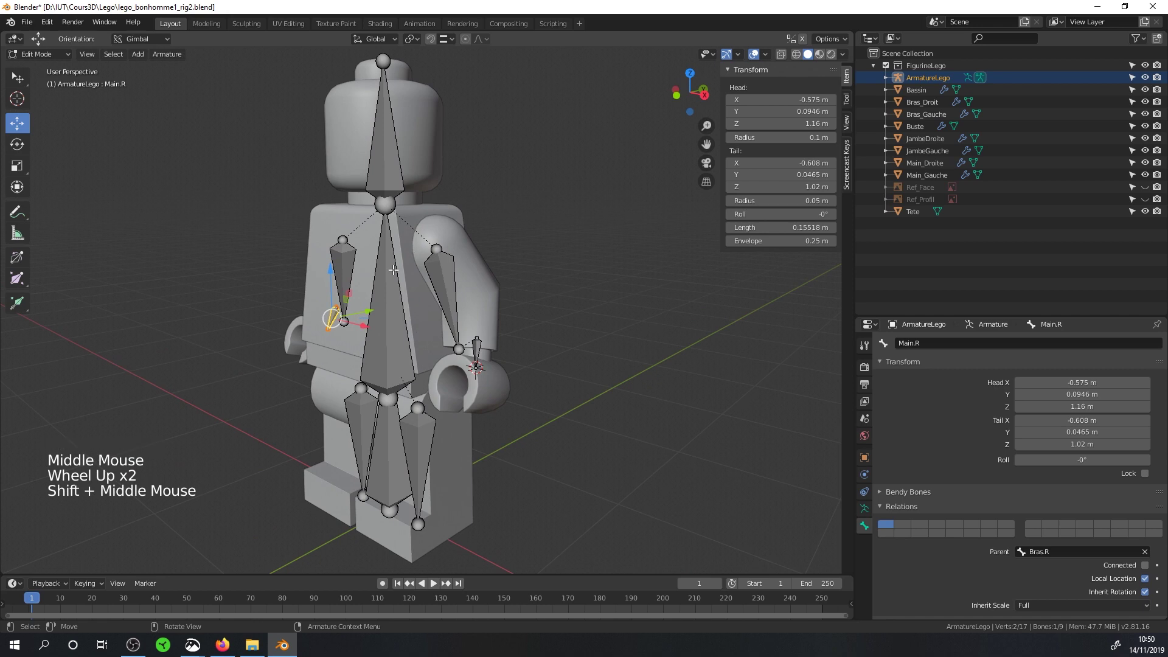
middle_drag(407, 259, 464, 261)
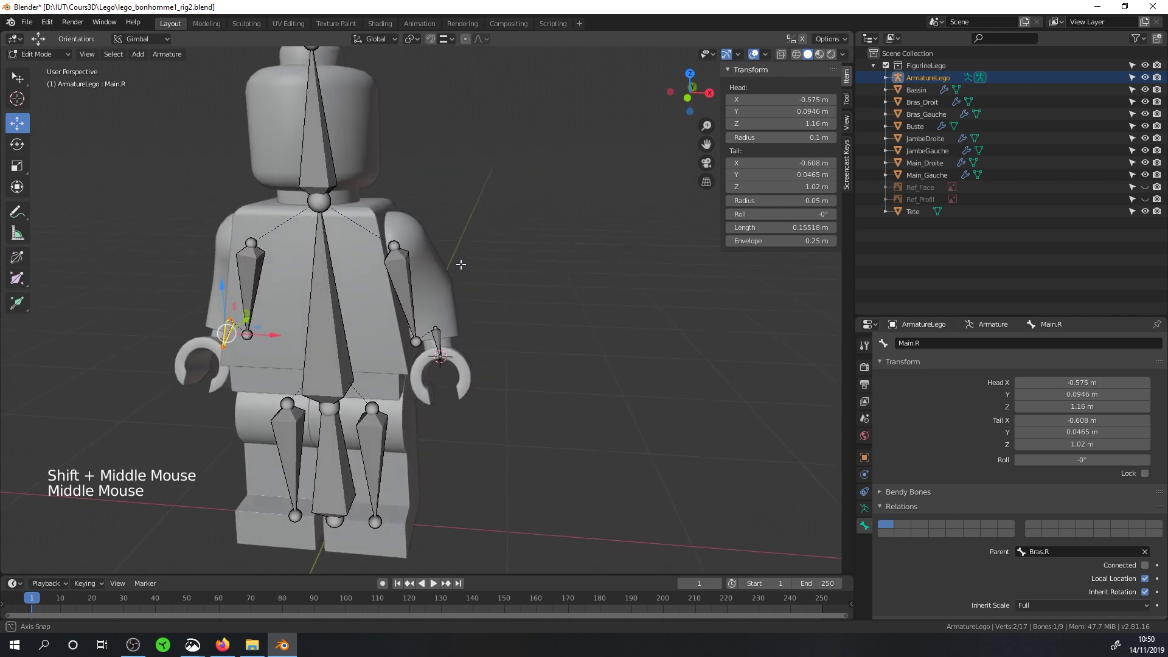
- Leave armature editing and return ArmatureLego to Object Mode
click(38, 54)
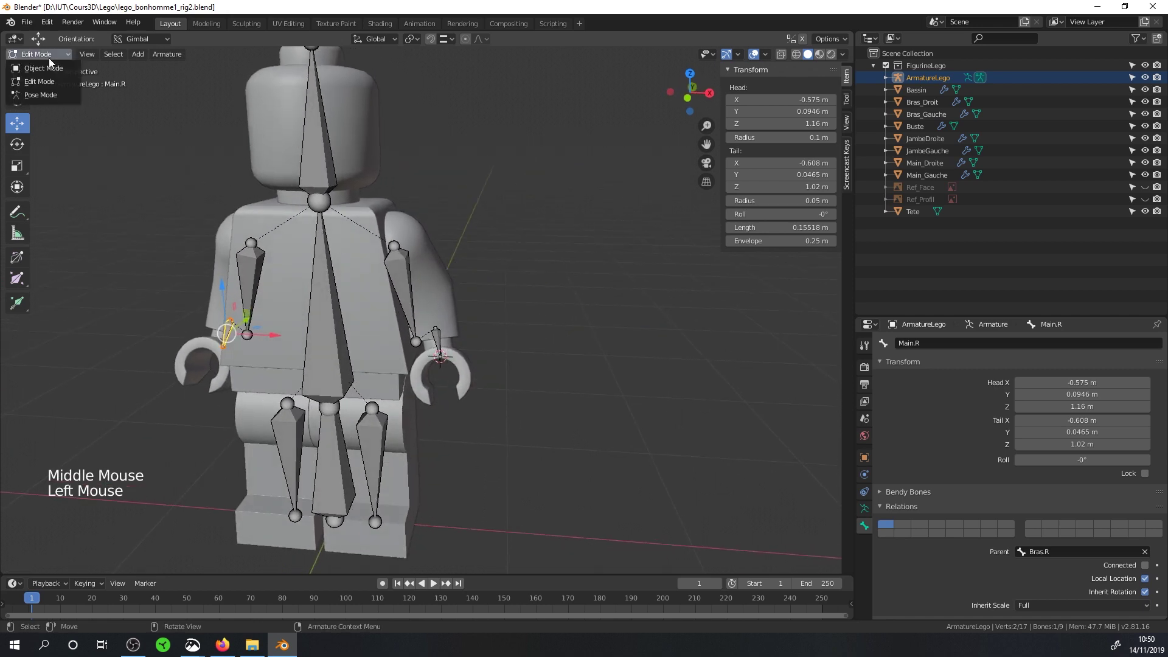
click(36, 67)
scroll(367, 335, down, 1)
shift+middle_drag(367, 334, 208, 275)
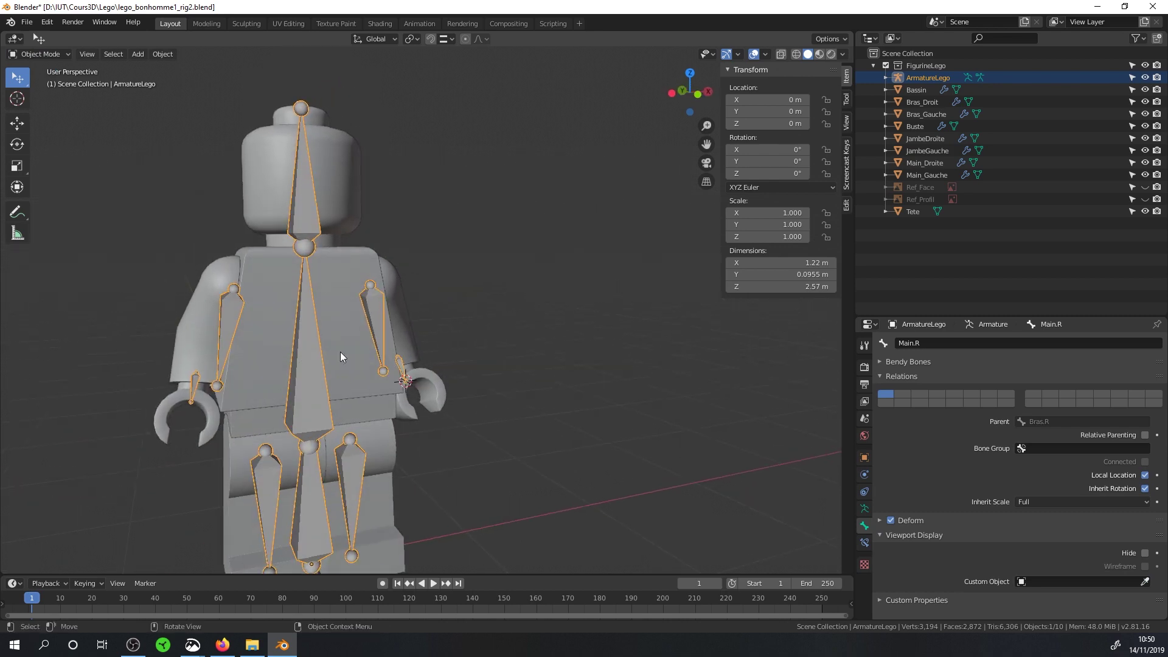
middle_drag(341, 356, 323, 349)
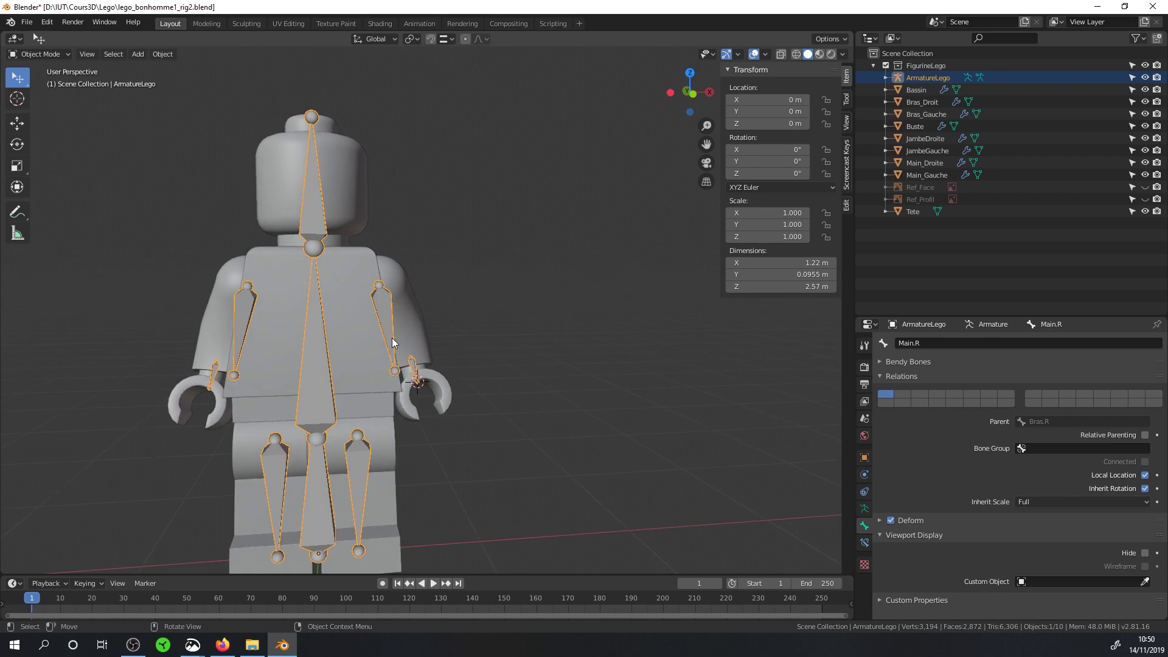
middle_drag(390, 345, 357, 392)
scroll(407, 431, up, 2)
shift+middle_drag(407, 432, 447, 324)
shift+middle_drag(389, 381, 444, 341)
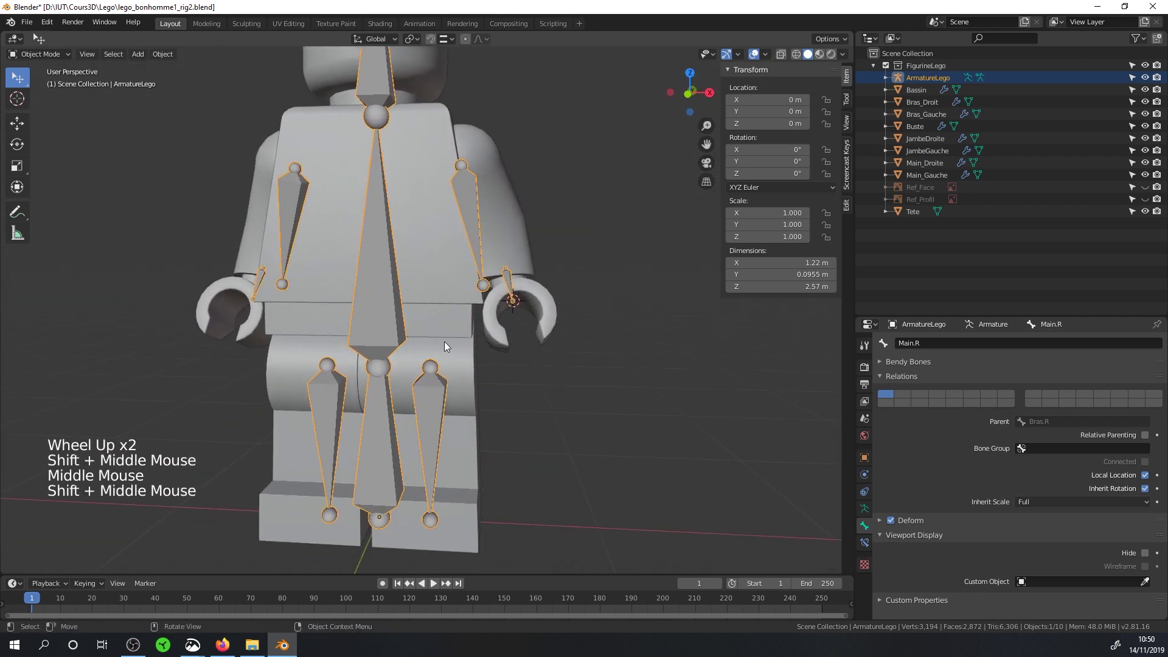
- Add a Child Of object constraint to the left leg mesh JambeGauche
click(474, 363)
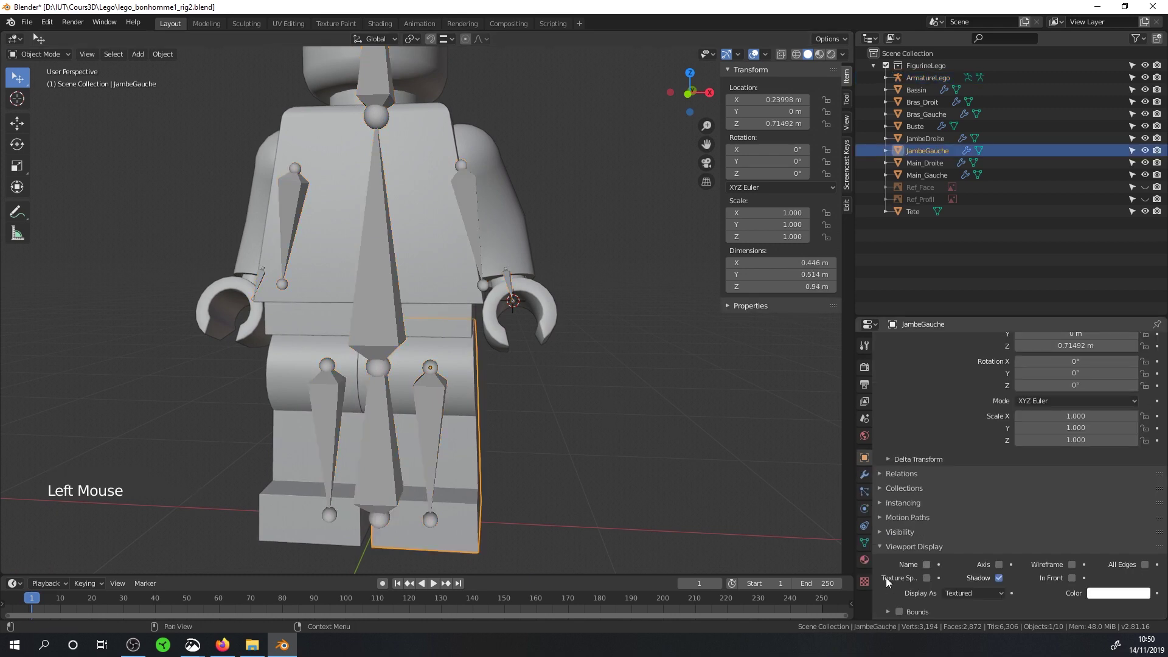
click(865, 526)
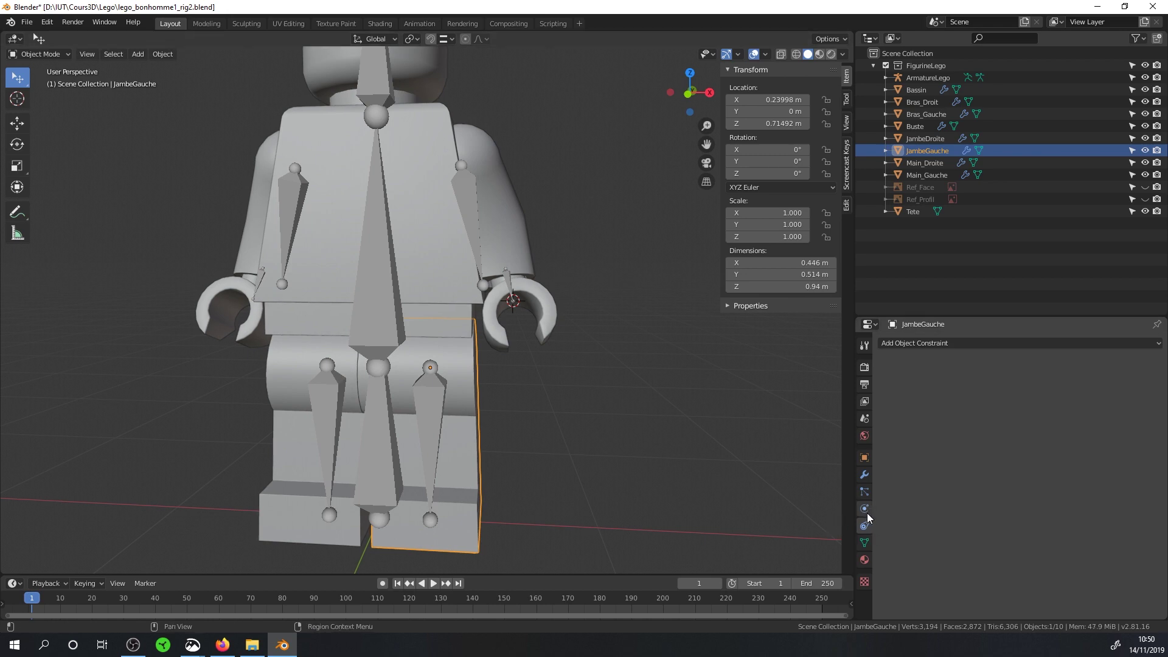
click(929, 342)
click(932, 336)
click(921, 346)
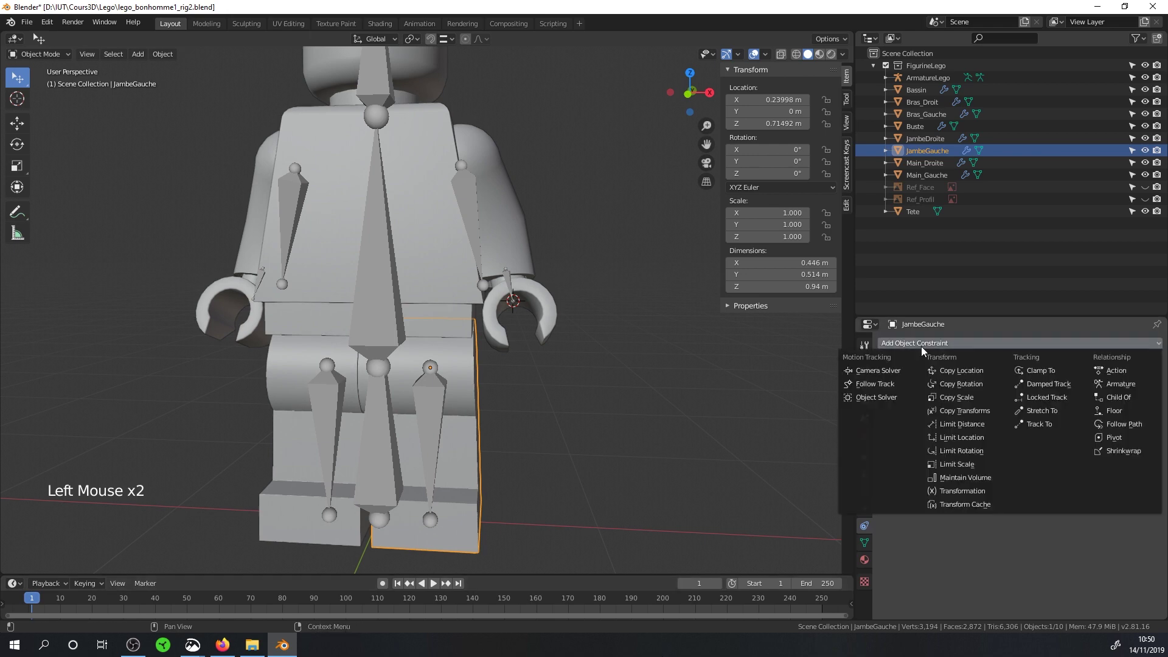
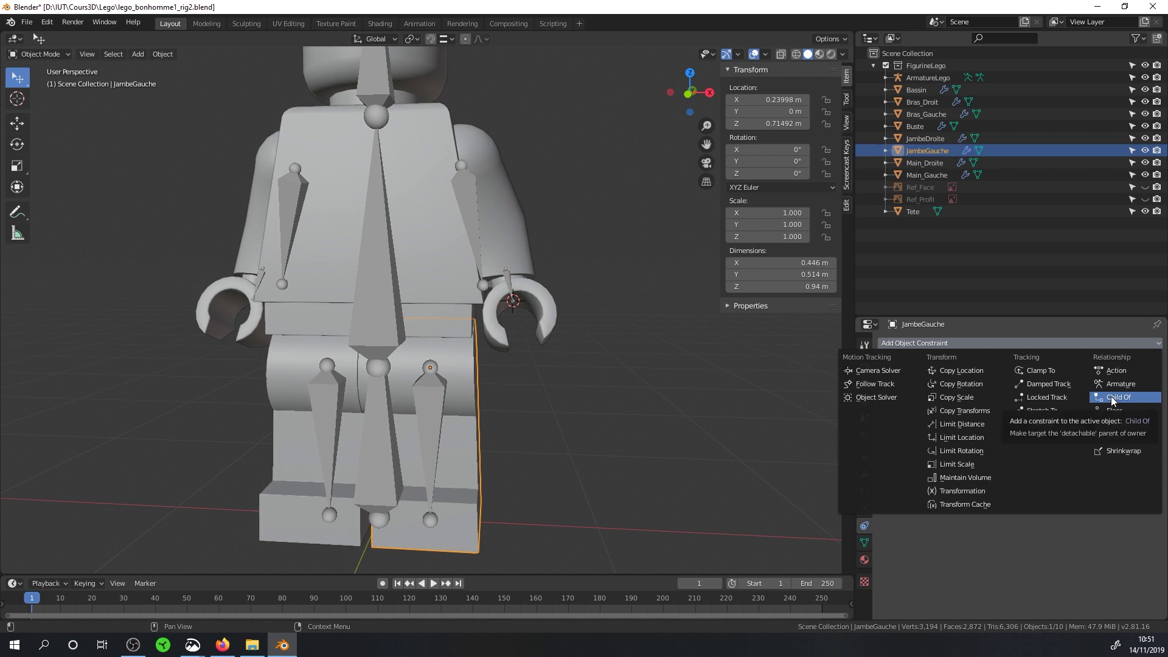
click(1112, 400)
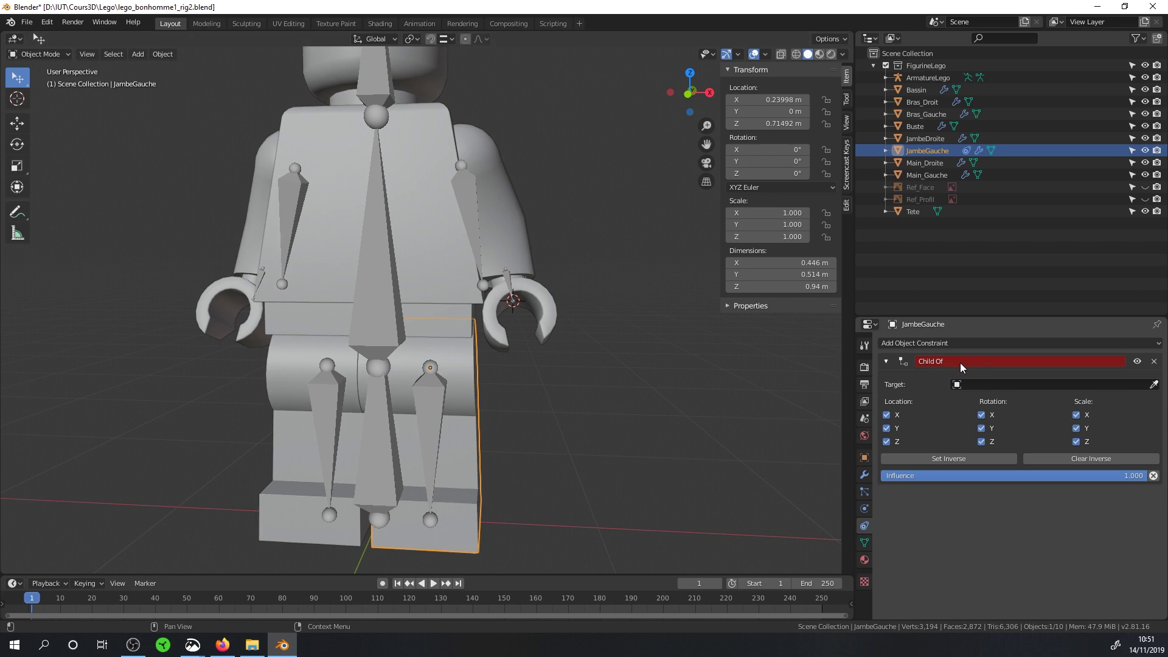
- Set the Child Of constraint's target to ArmatureLego and its bone to Jambe.L
click(990, 386)
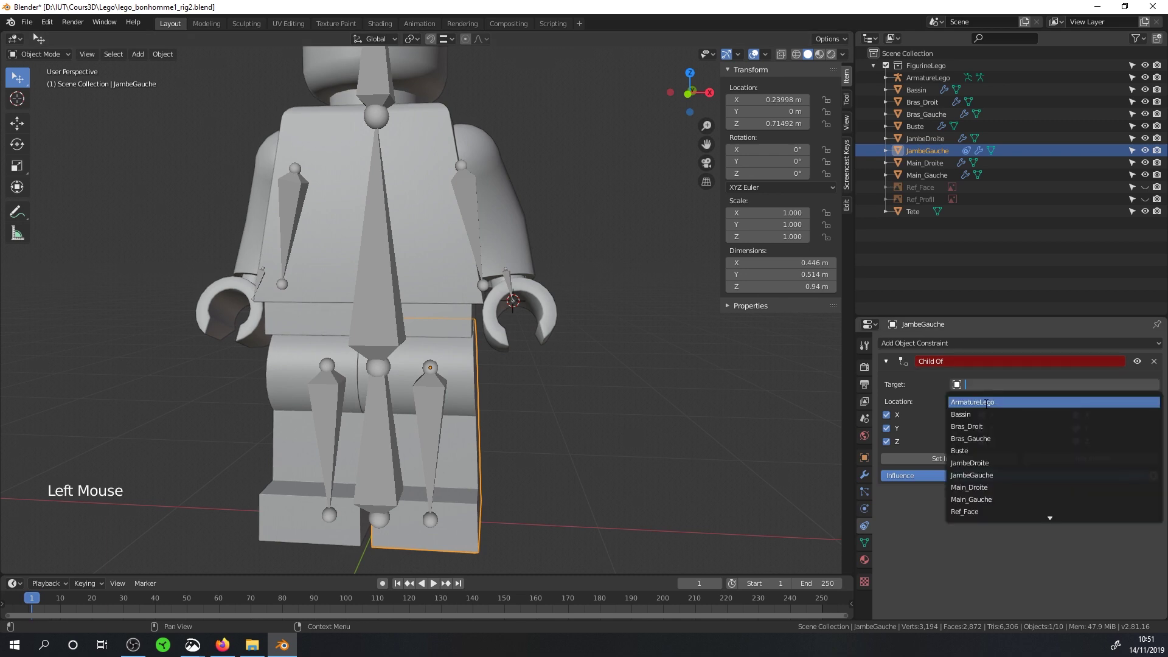
click(986, 402)
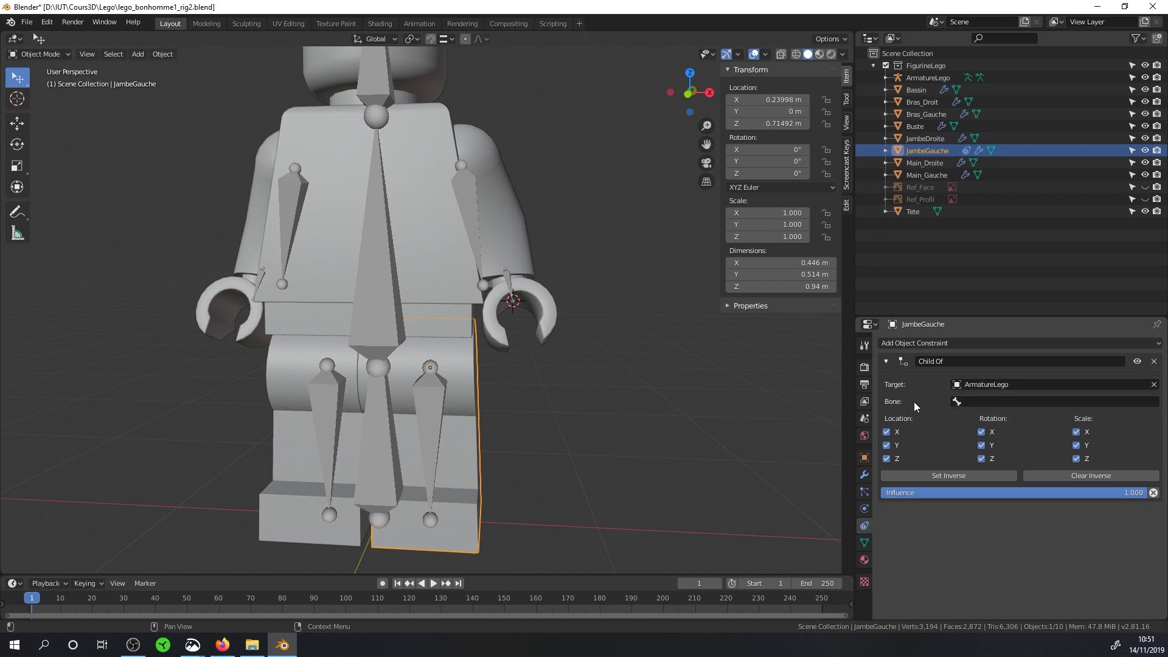
click(976, 402)
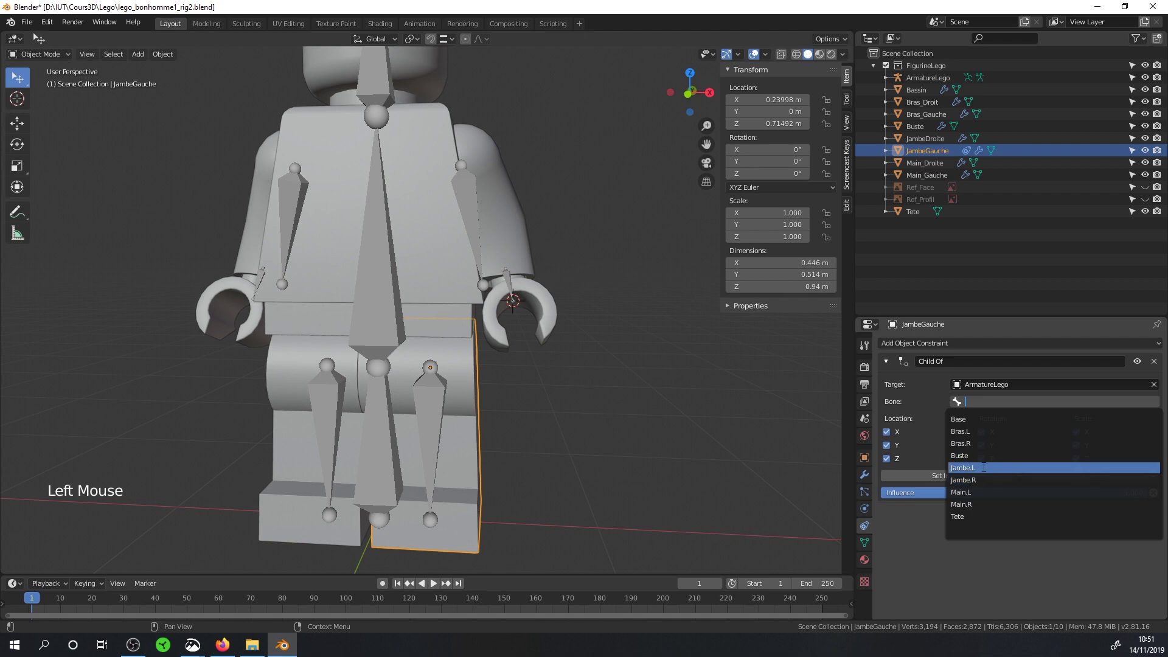
click(984, 467)
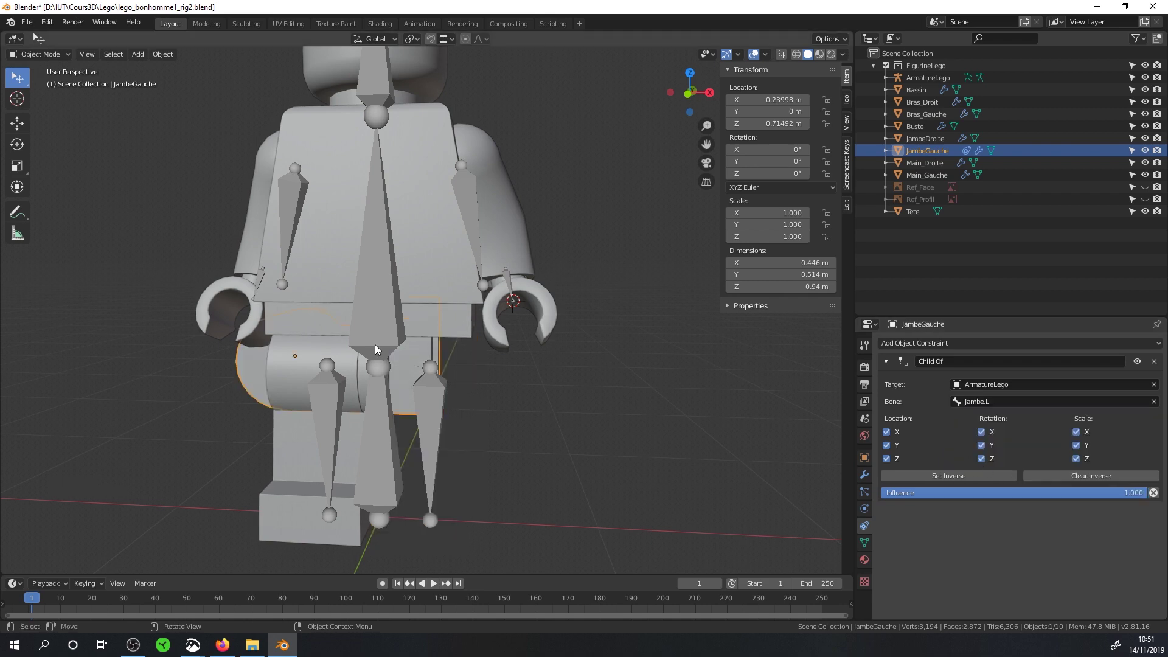
- Apply Set Inverse on JambeGauche's Child Of constraint to cancel the leg mesh's offset
middle_drag(375, 344, 303, 364)
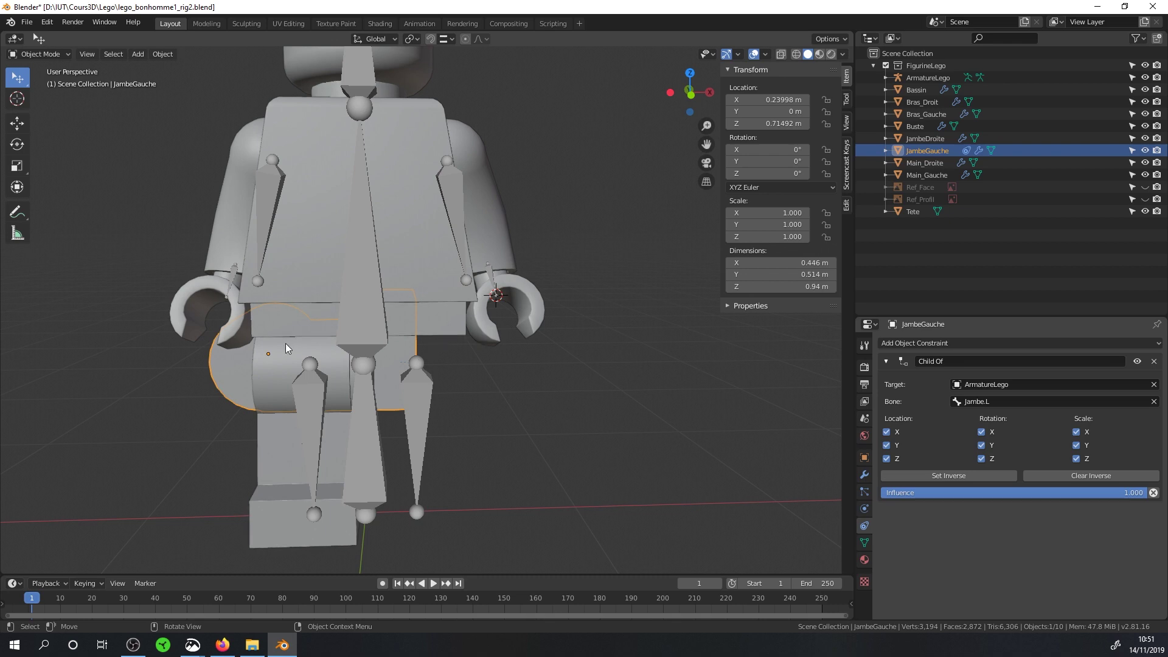
click(913, 477)
middle_drag(614, 401, 464, 378)
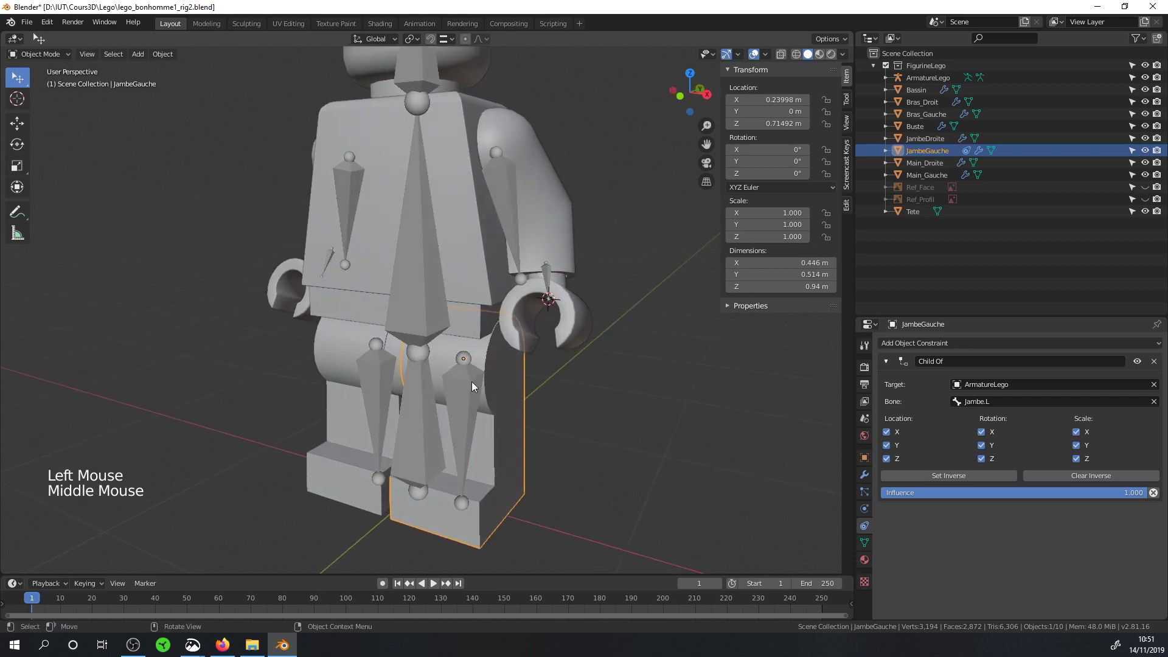
- Test the leg constraint in Pose Mode by rotating the Jambe.L bone about 50° around Z, and undo the rotation
click(472, 381)
click(28, 52)
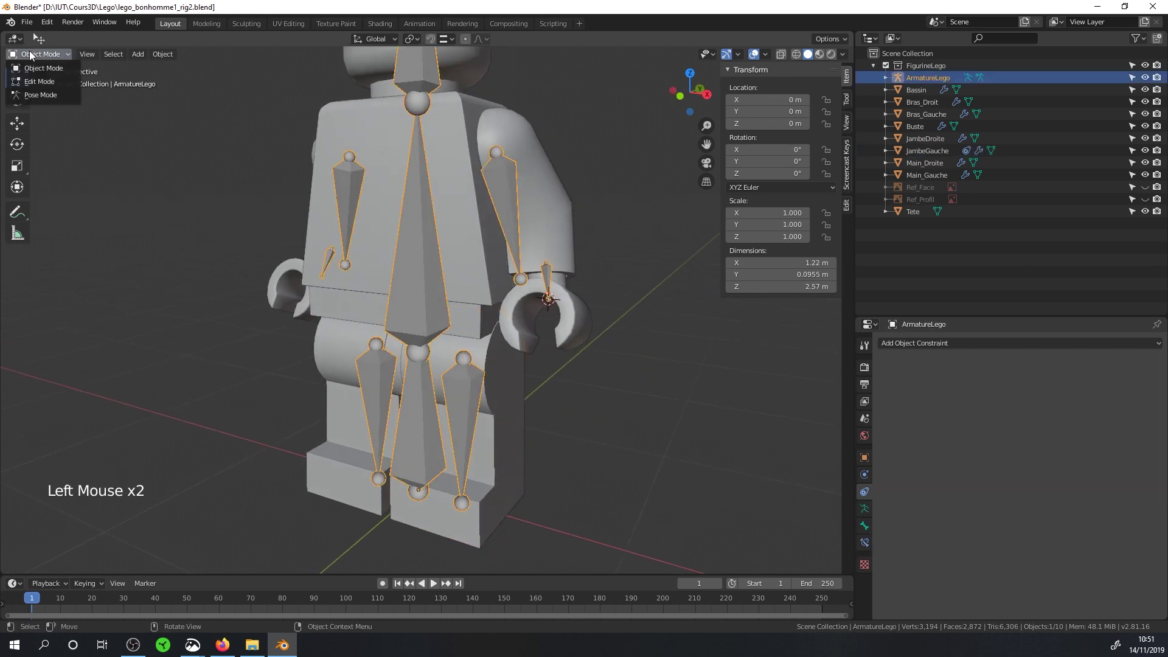
click(39, 93)
click(475, 399)
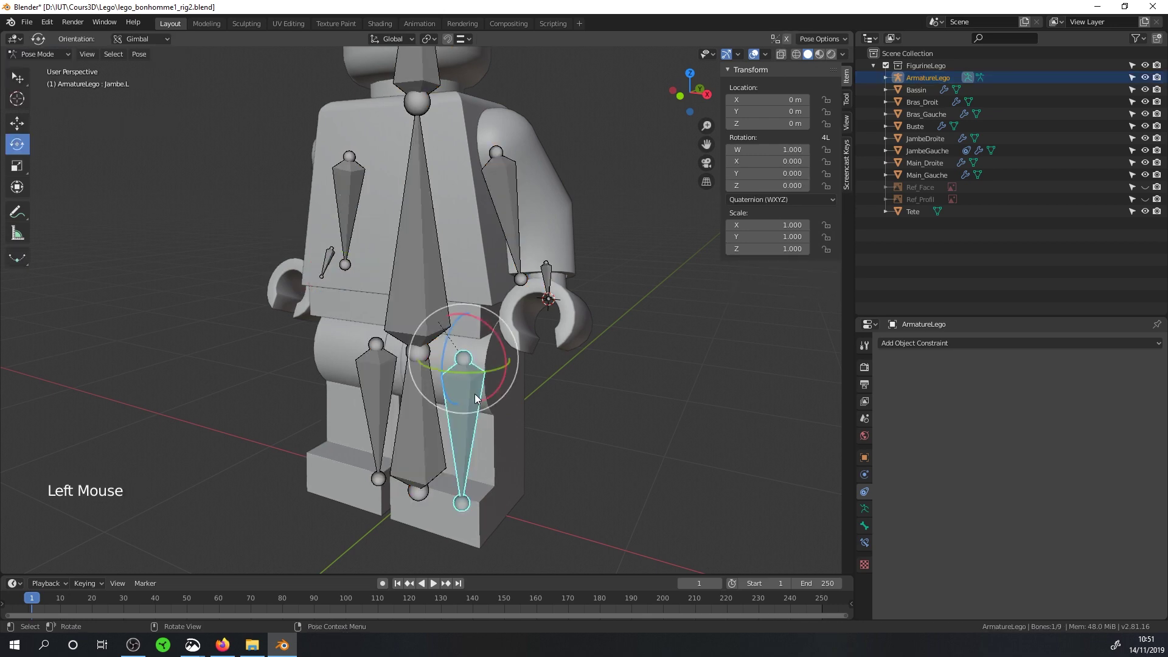
drag(445, 350, 462, 327)
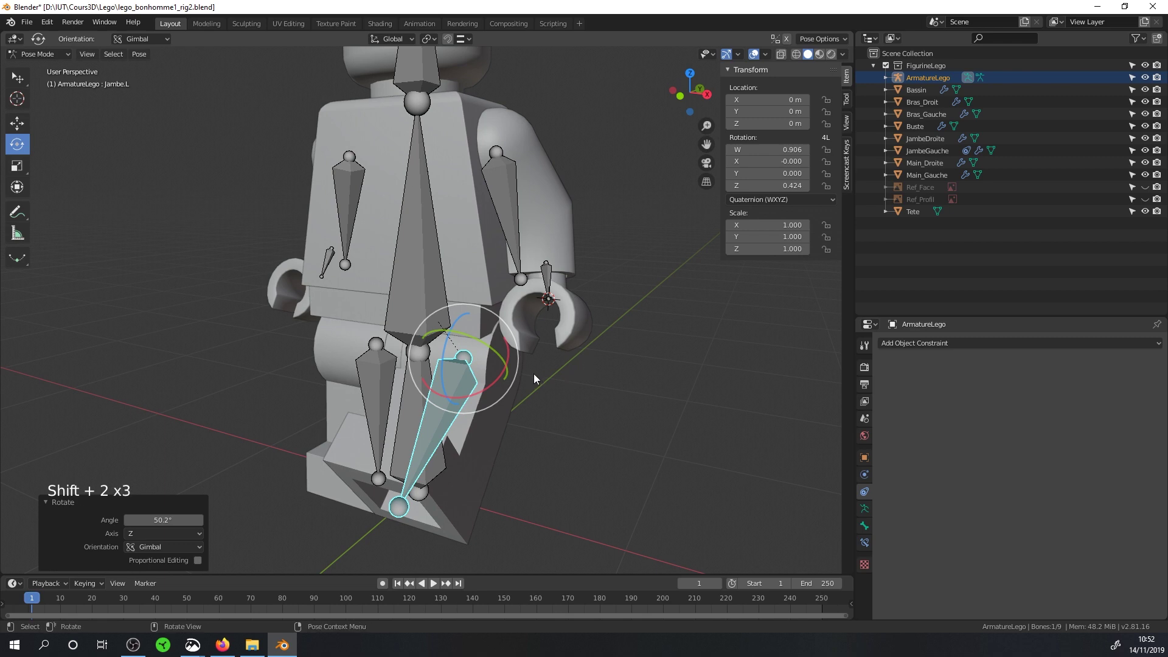
key(ctrl+z)
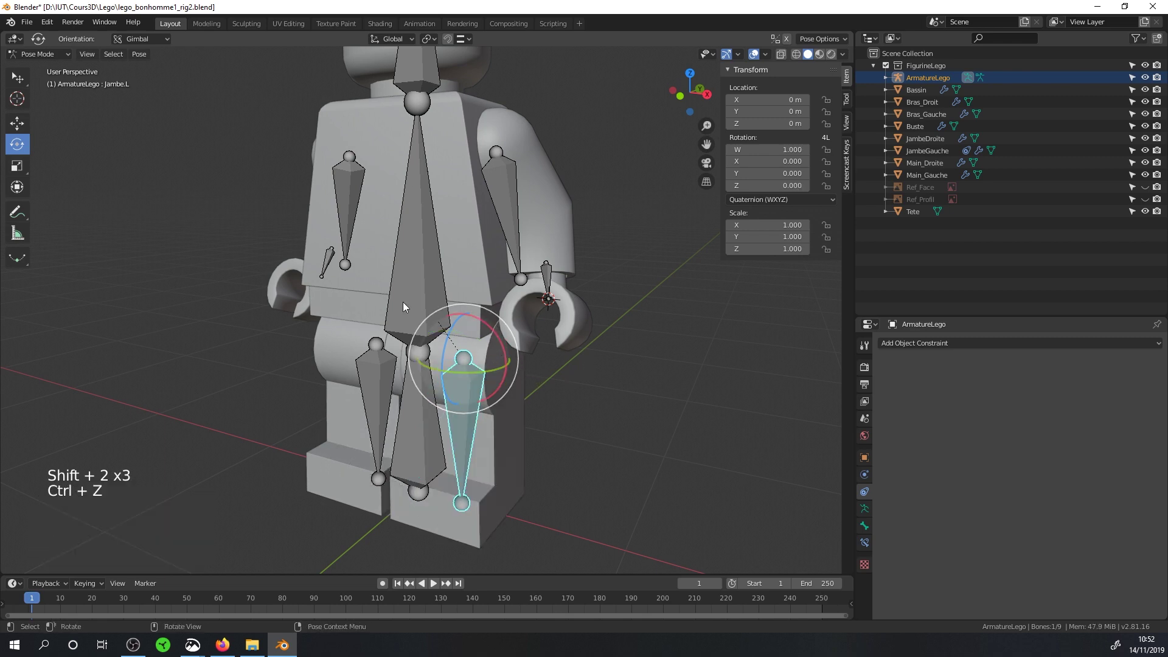
- In the armature's Edit Mode, edit the roll of the Jambe.L bone and check the roll of Jambe.R
click(18, 124)
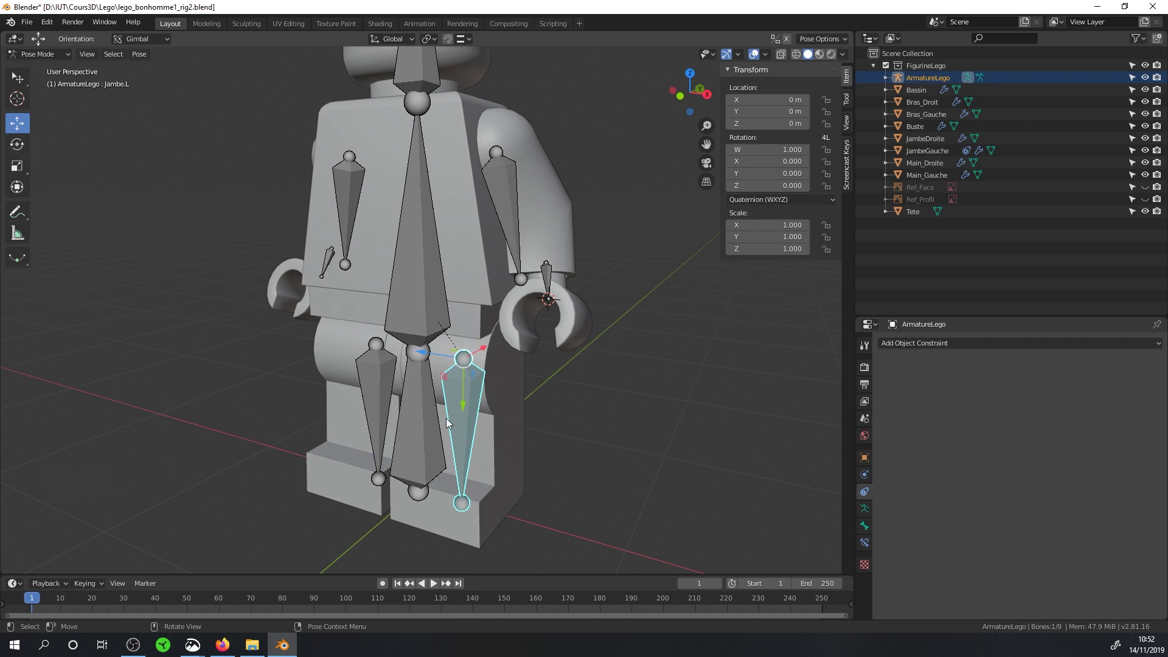
click(49, 56)
click(34, 88)
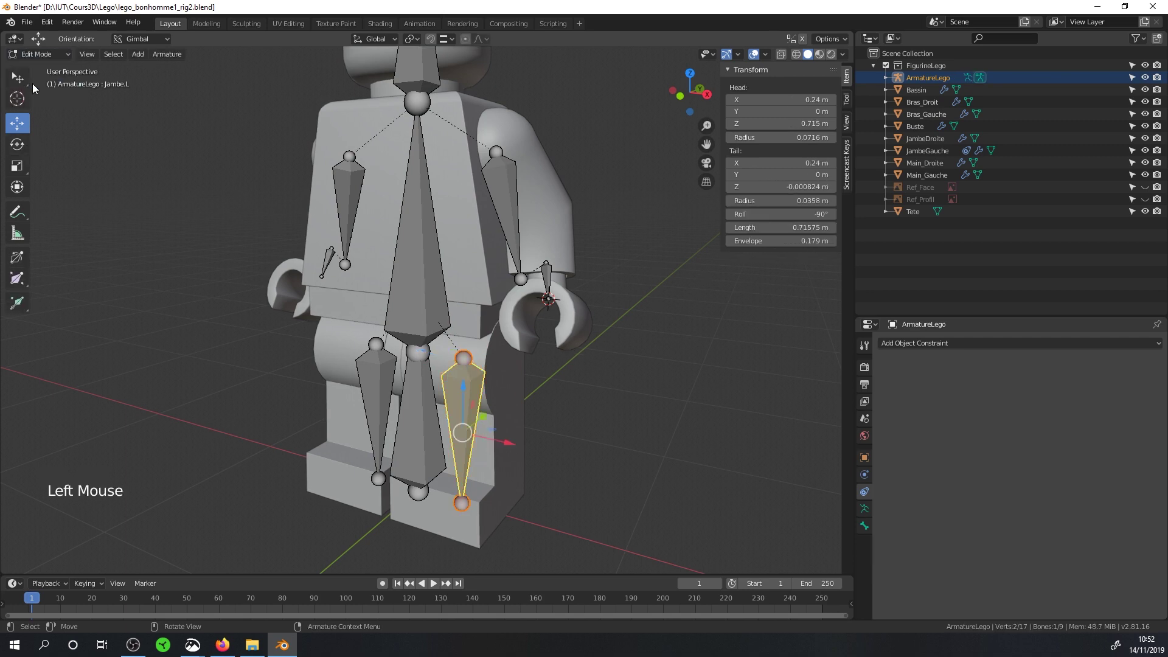
double_click(799, 214)
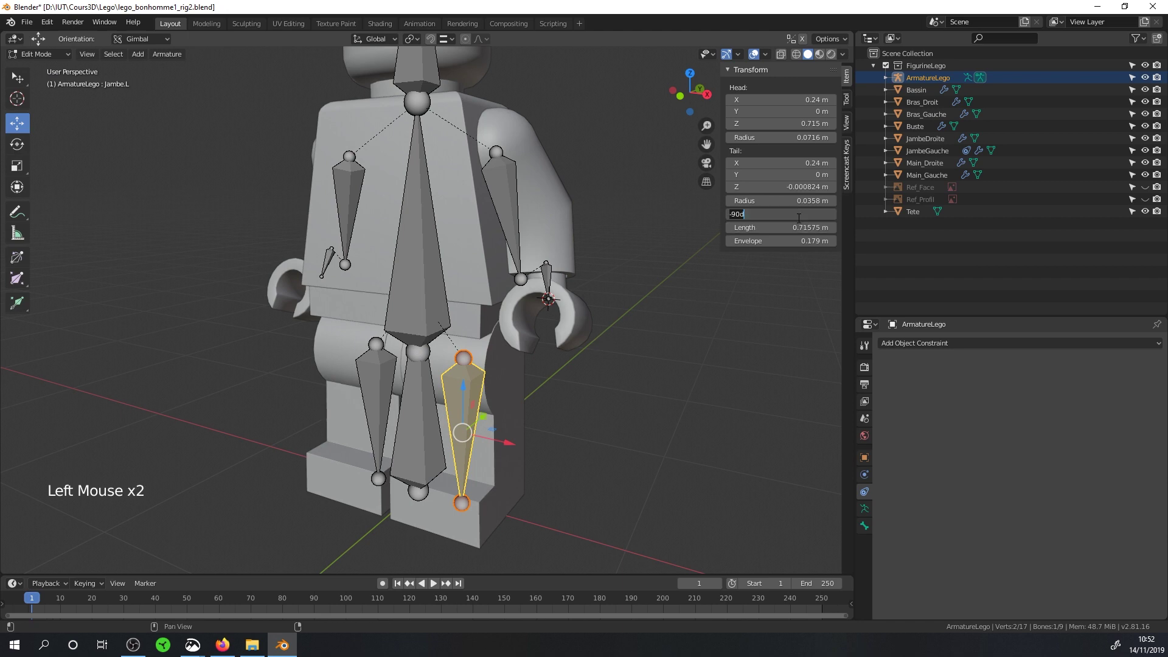
key(Return)
click(378, 390)
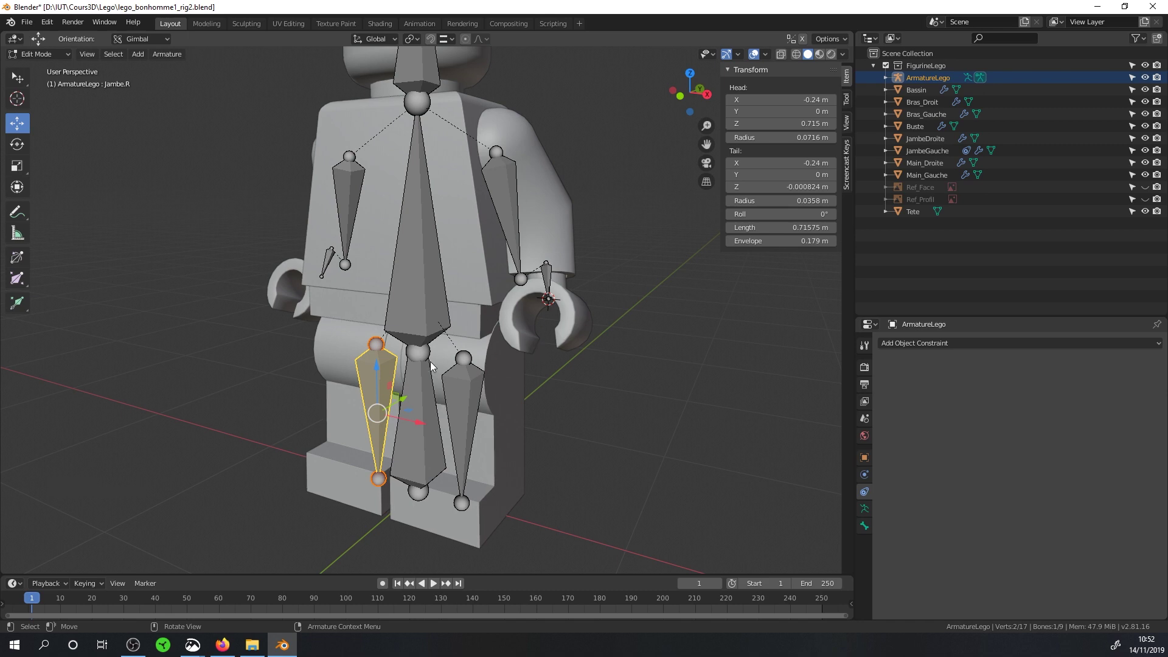
scroll(505, 305, down, 1)
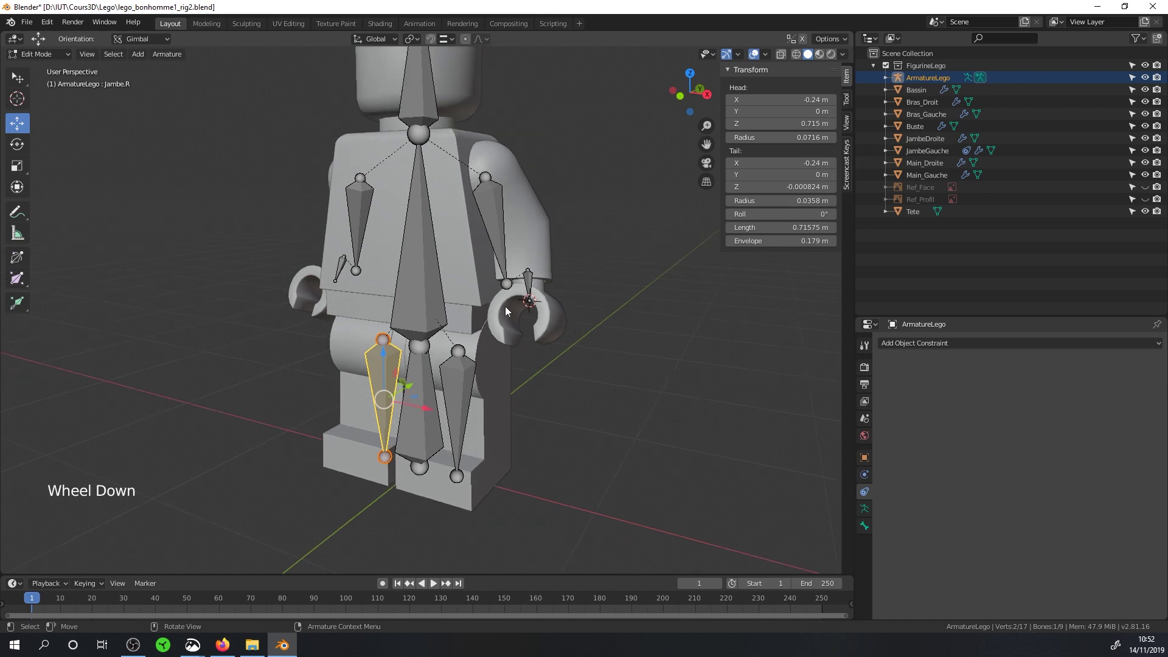
- Check the names of the armature's right and left leg bones by selecting each in turn
scroll(505, 305, up, 2)
middle_drag(490, 323, 504, 348)
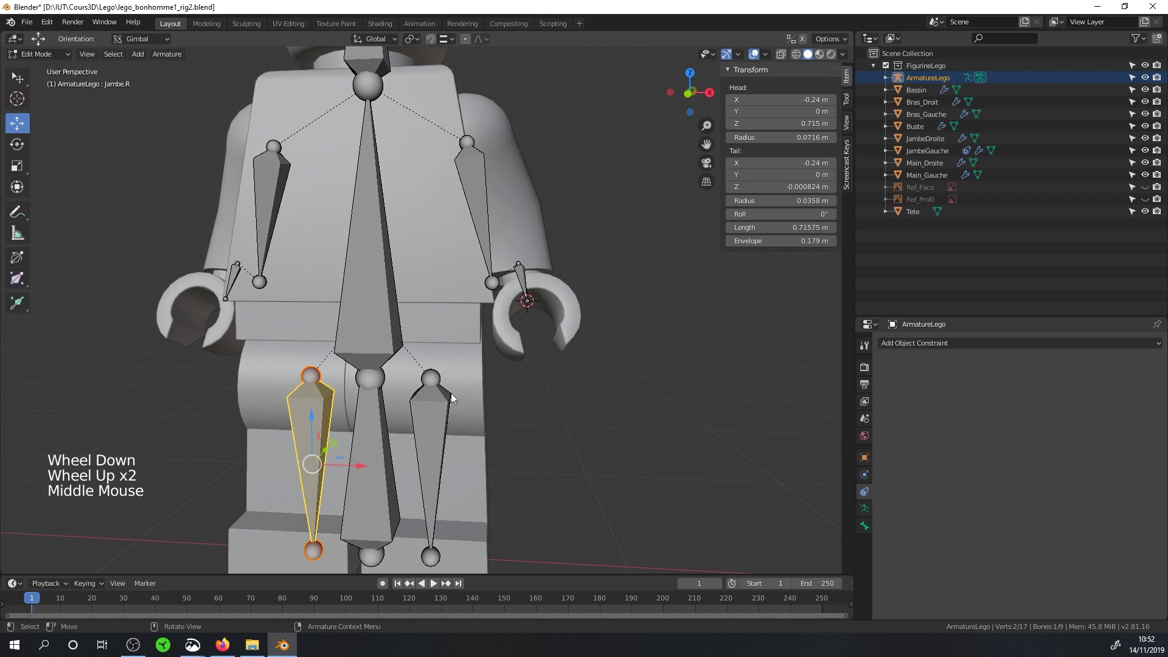
click(428, 415)
click(316, 428)
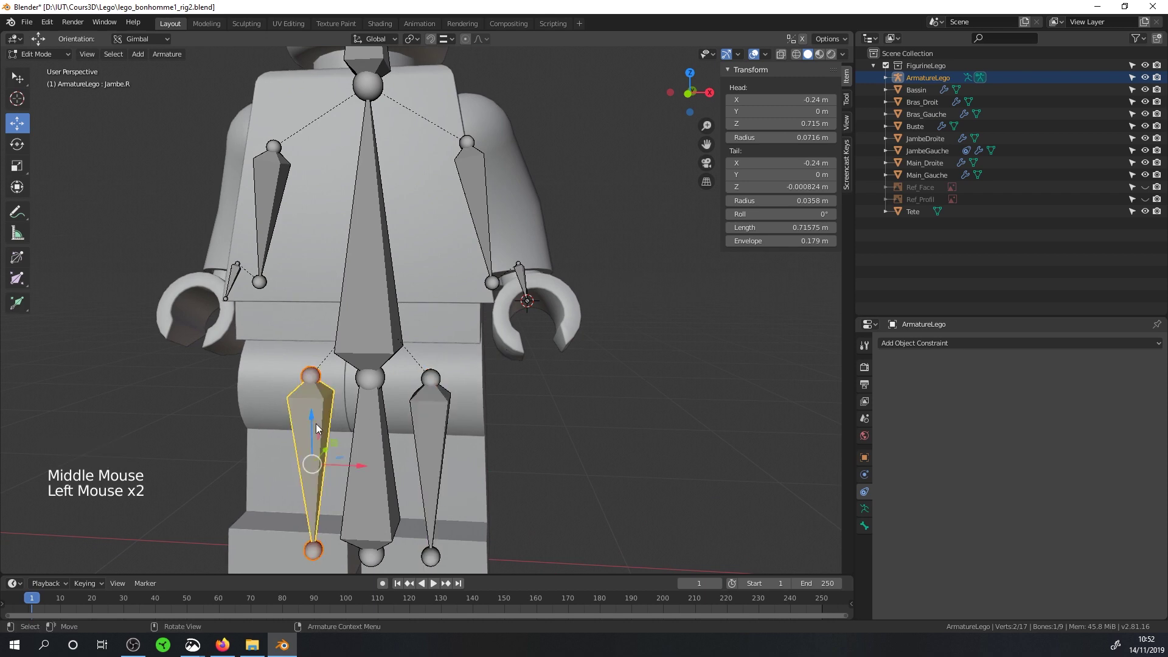
click(435, 438)
scroll(437, 420, down, 3)
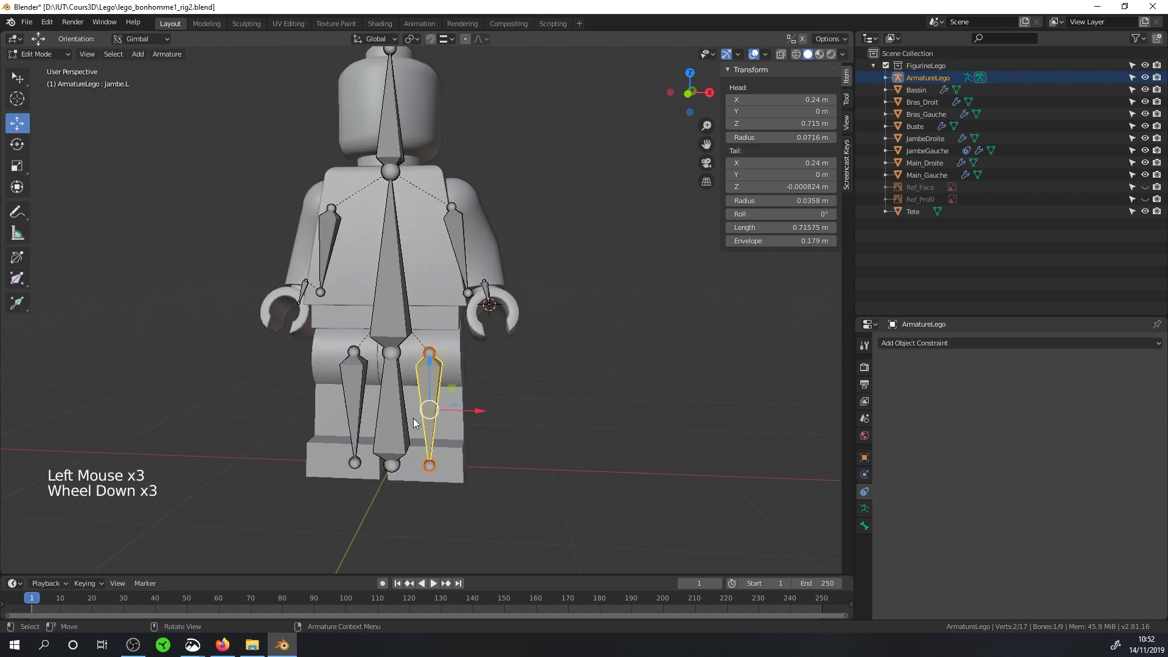
- Switch to Object Mode and set the inverse of the Child Of constraint on the JambeGauche mesh
key(ctrl+Tab)
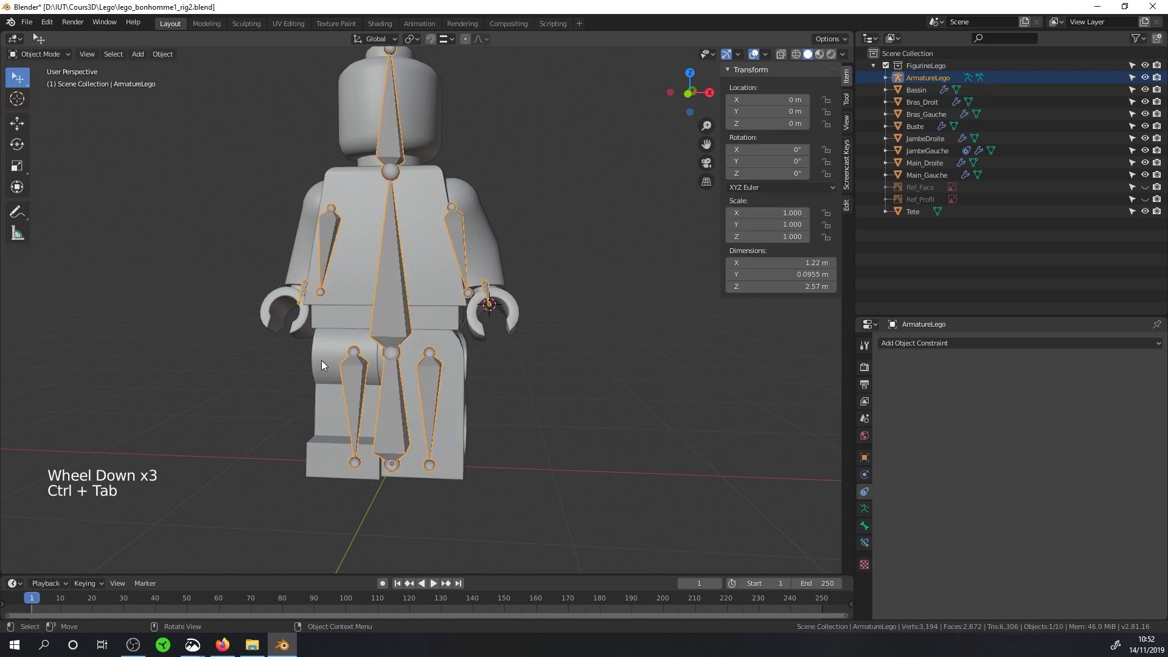
click(321, 363)
middle_drag(321, 364, 345, 367)
click(457, 364)
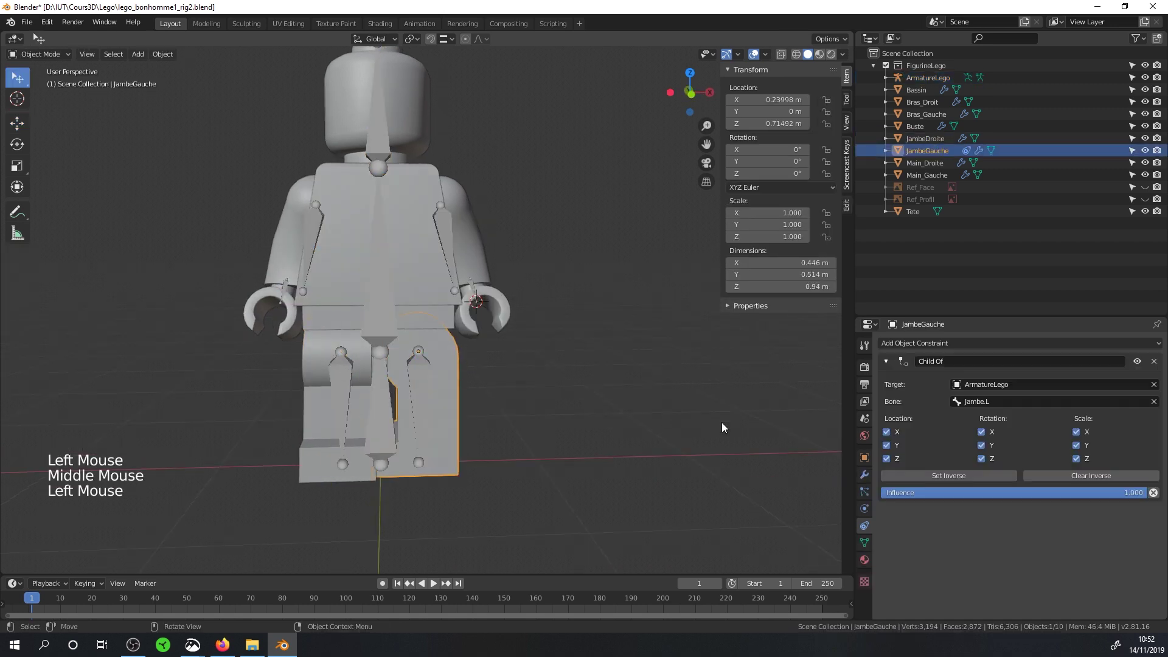
click(927, 477)
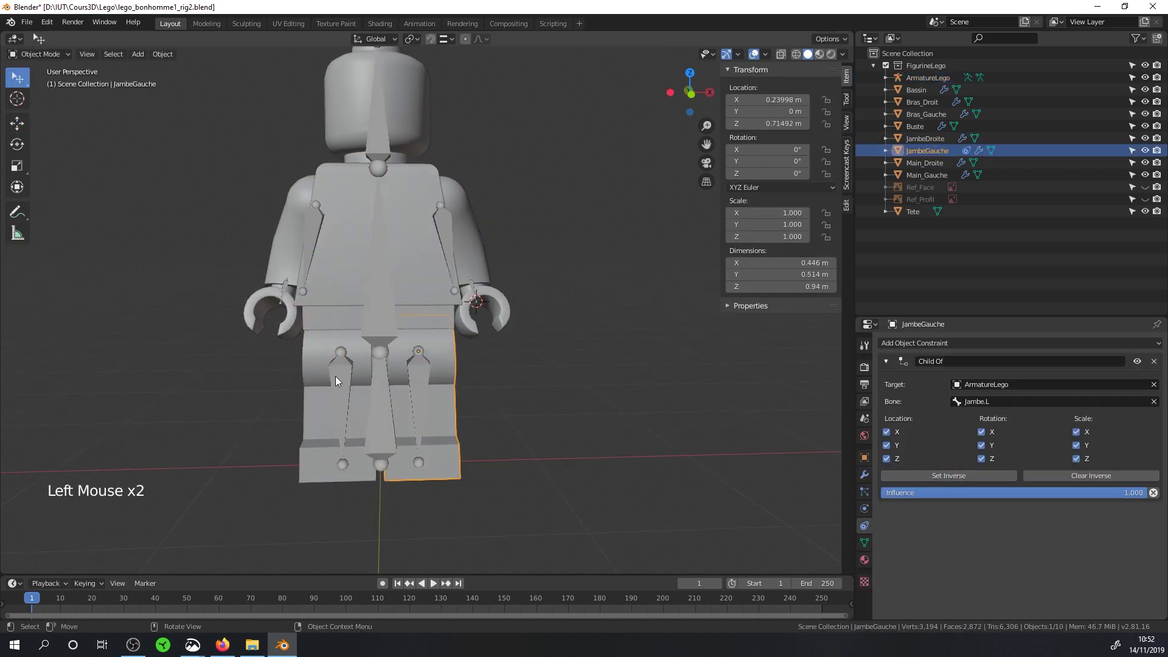
- Add a Child Of constraint to JambeDroite with target ArmatureLego and bone Jambe.R, and set its inverse
click(313, 365)
click(1034, 343)
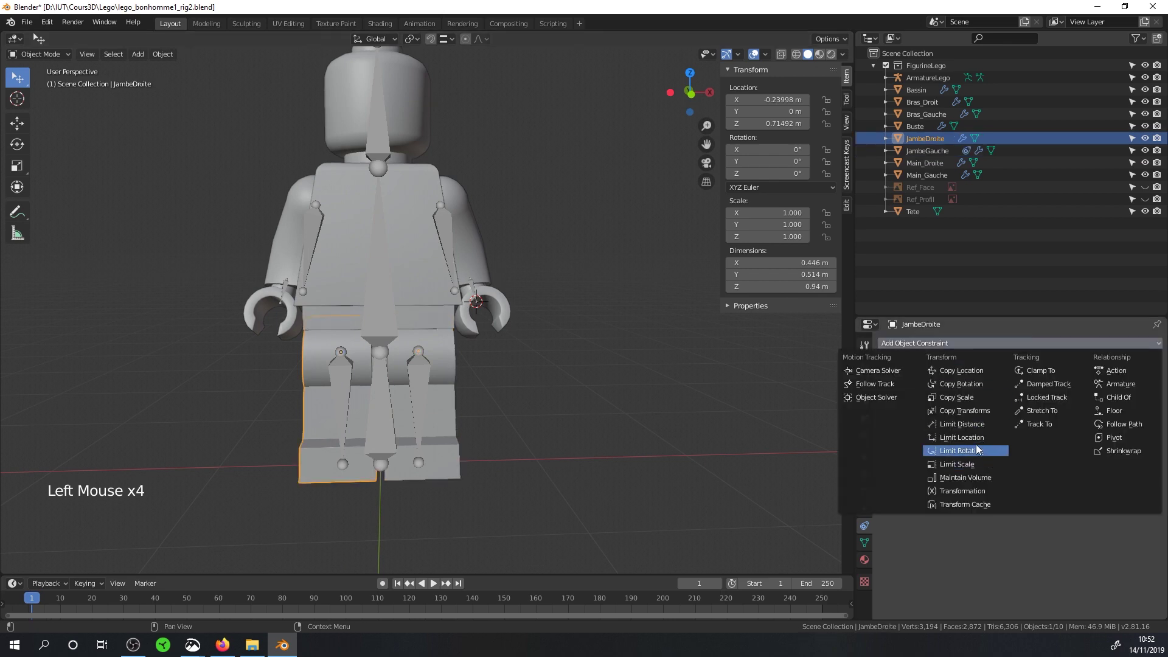
click(1118, 397)
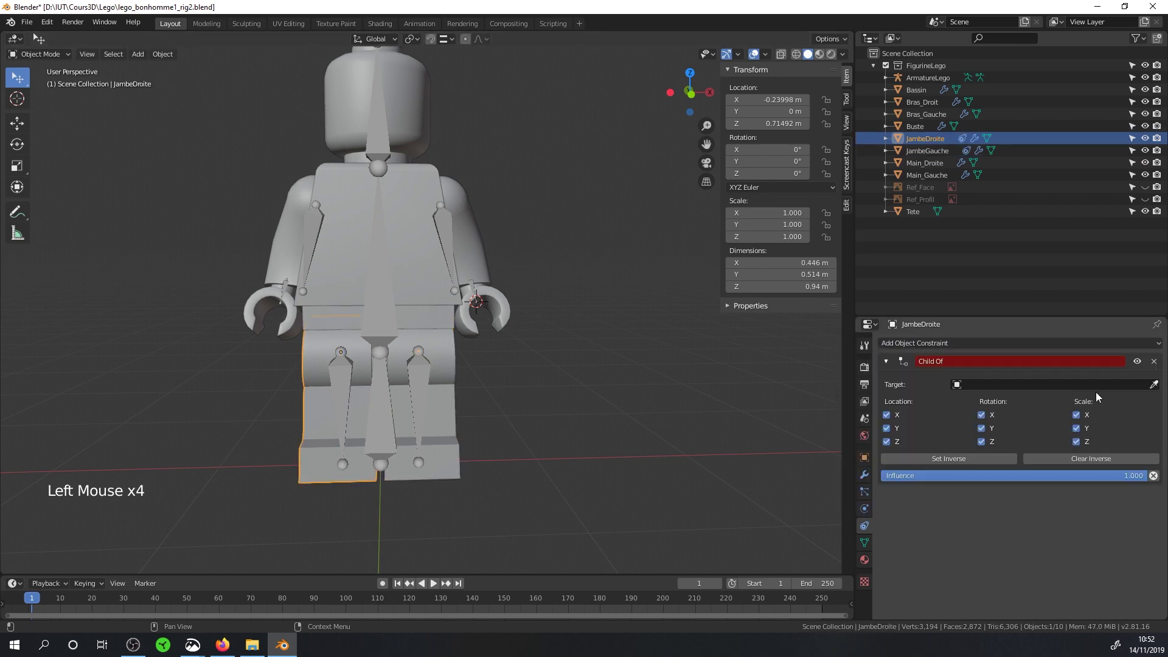
click(1034, 384)
click(986, 401)
click(985, 403)
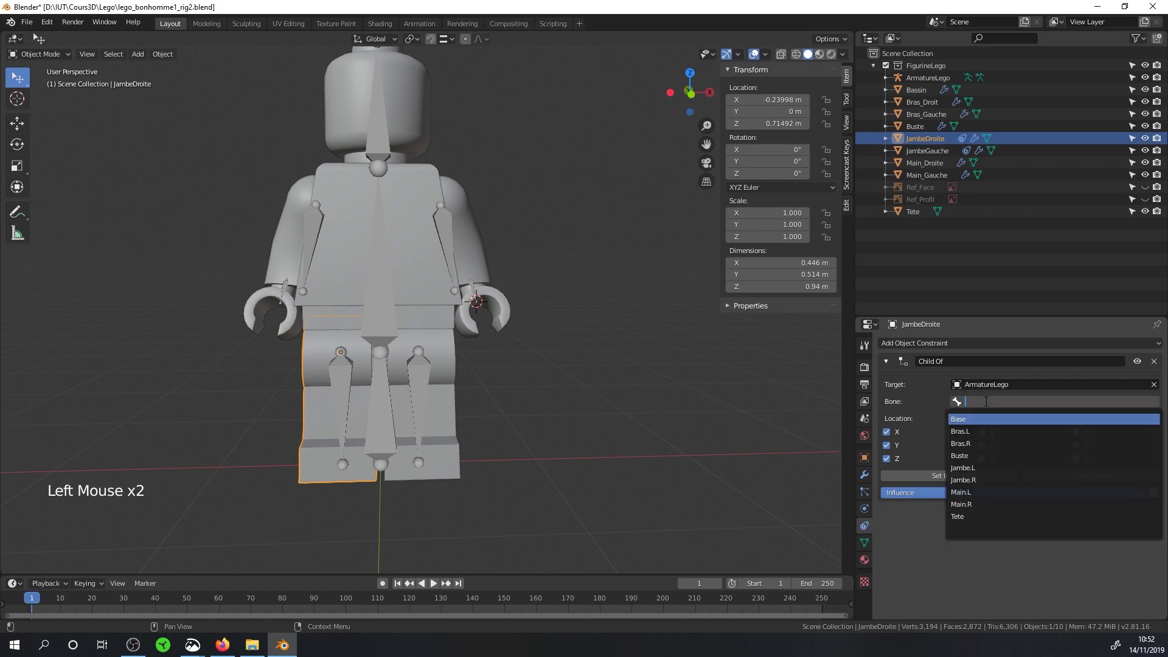
click(982, 479)
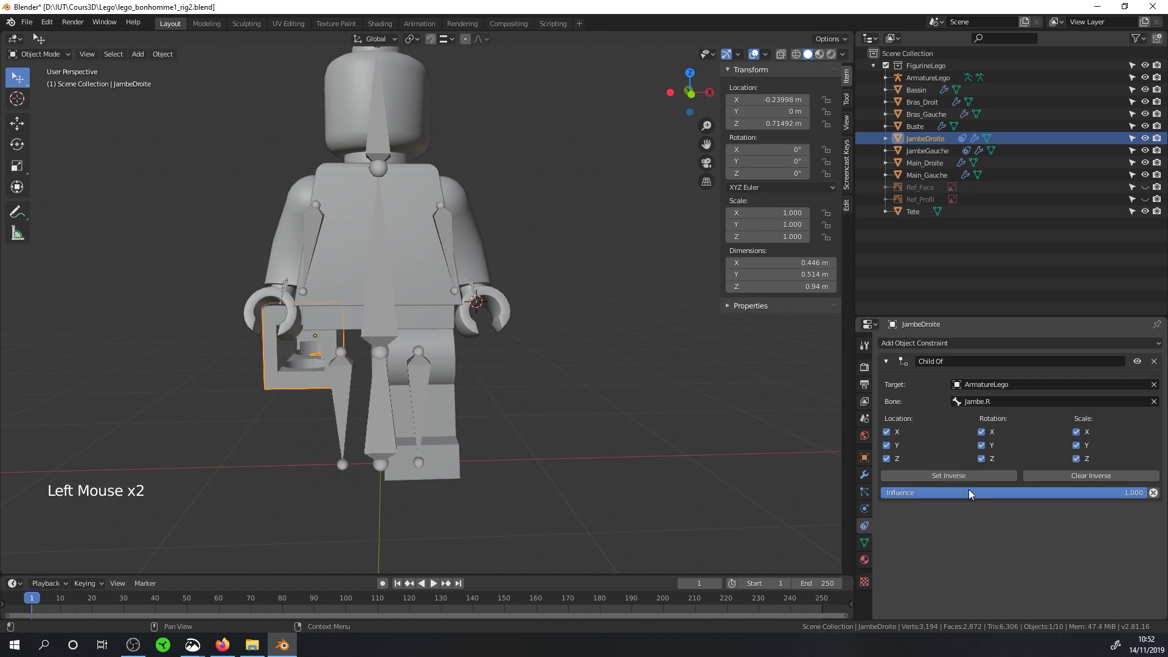
click(969, 475)
- Add a Child Of constraint to Bassin with target ArmatureLego and bone Buste, and set its inverse
middle_drag(545, 351, 463, 324)
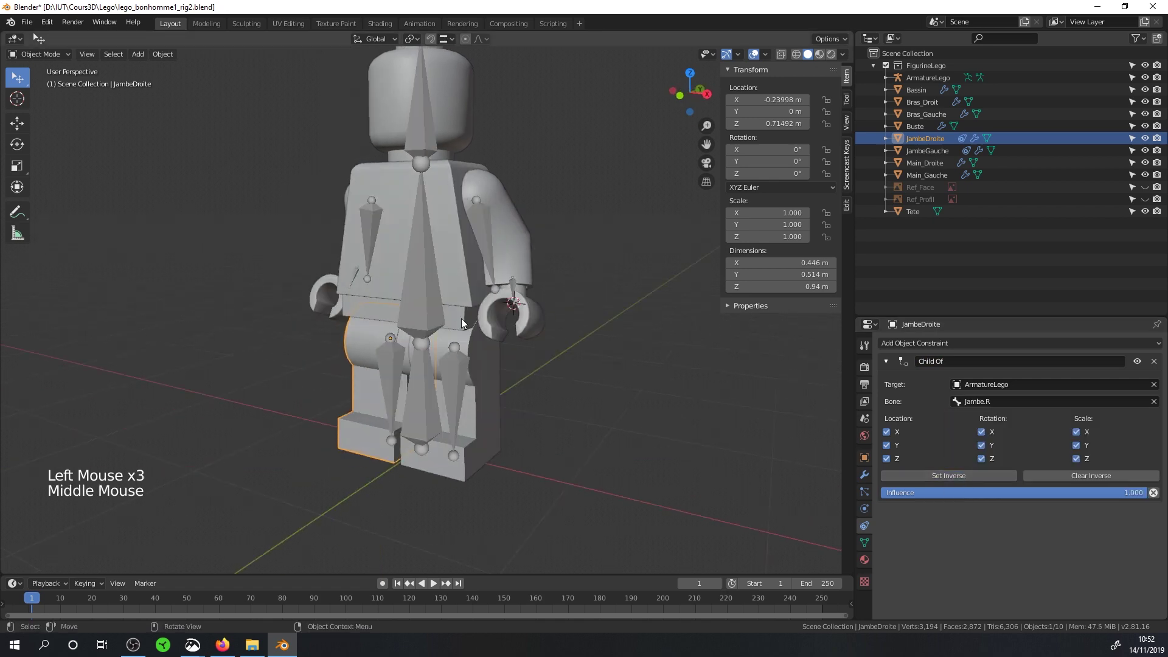
click(464, 323)
click(966, 343)
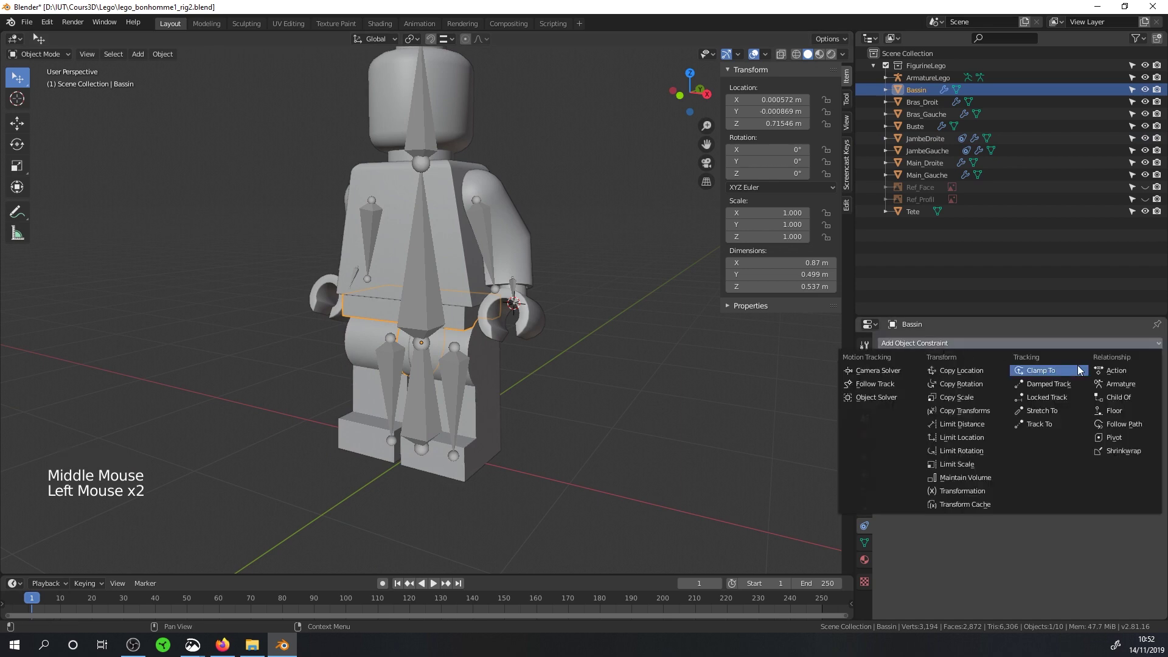
click(1127, 397)
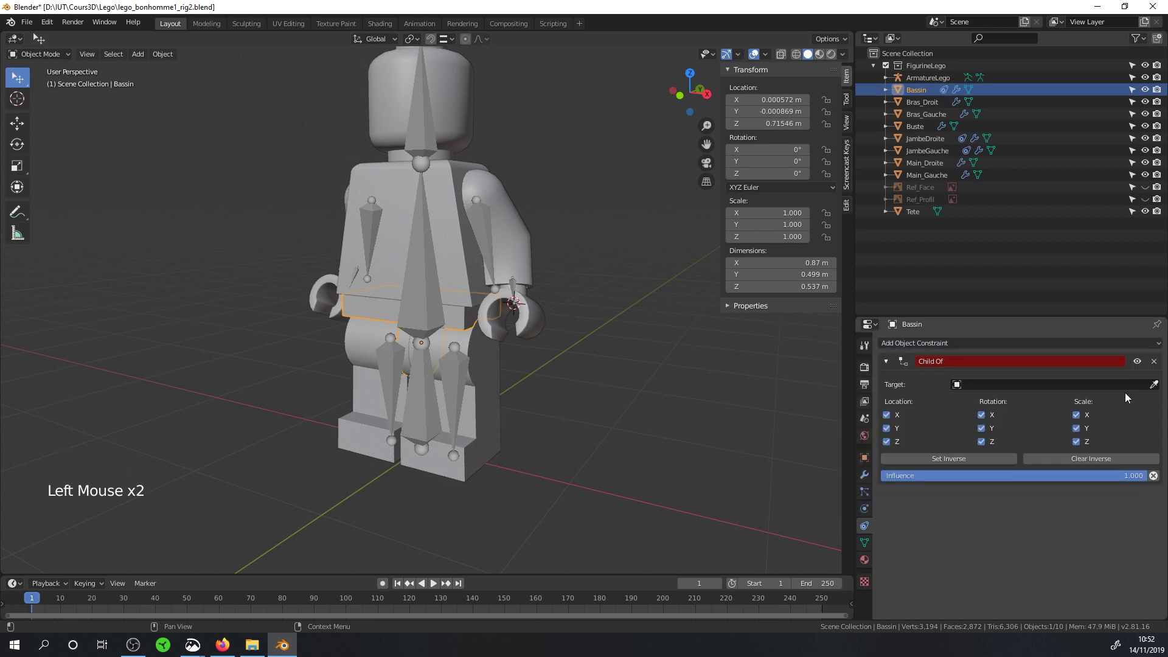
click(1024, 384)
click(1002, 403)
click(992, 403)
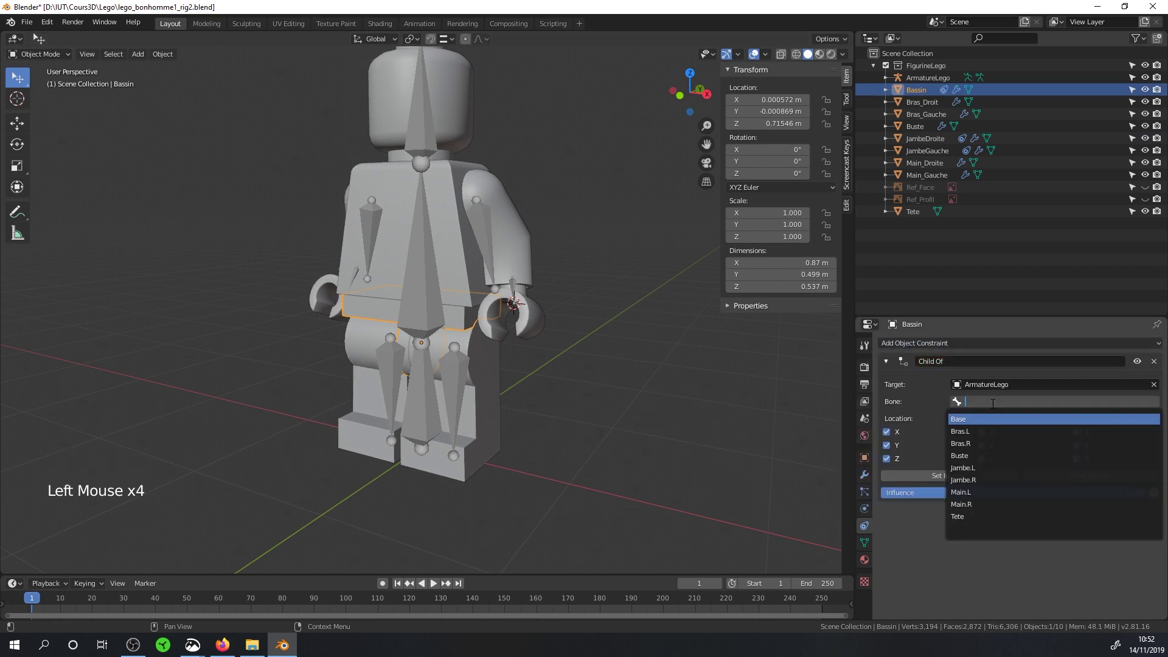
click(972, 455)
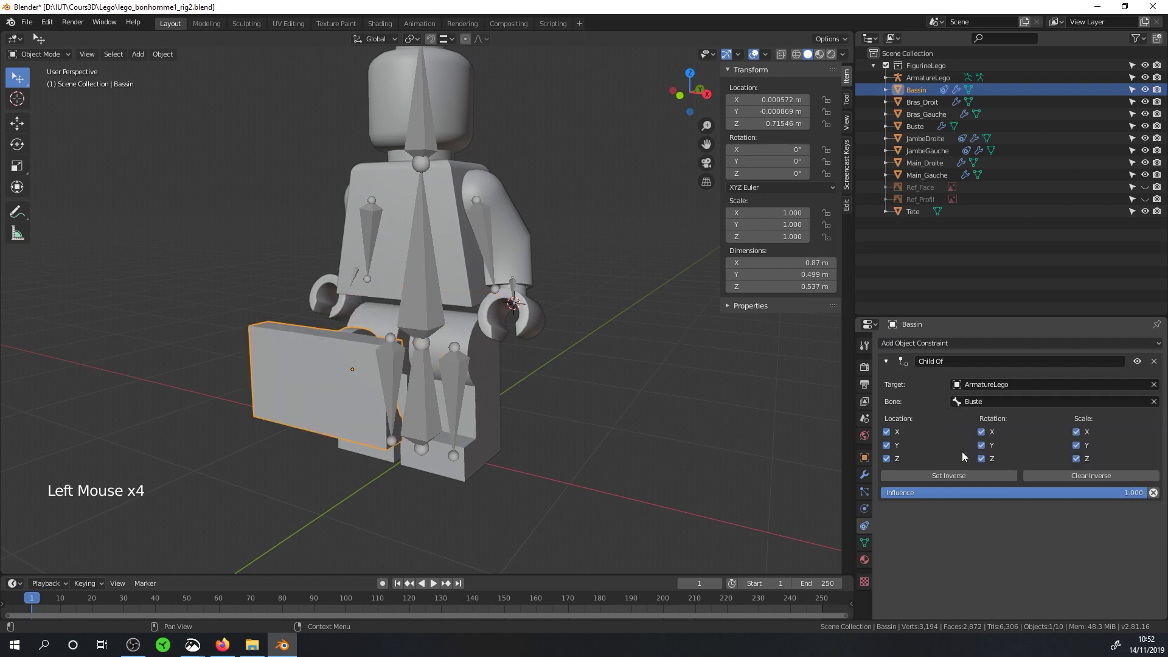
click(964, 477)
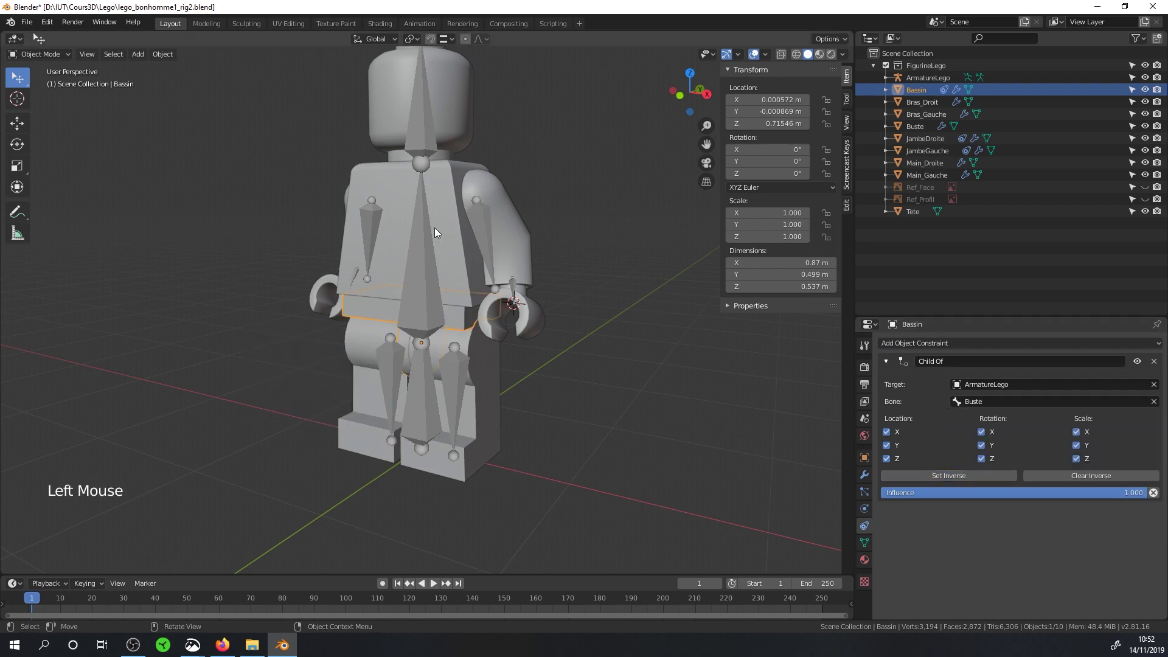
- Constrain the Buste mesh as Child Of the Buste bone of ArmatureLego and set the inverse
click(450, 230)
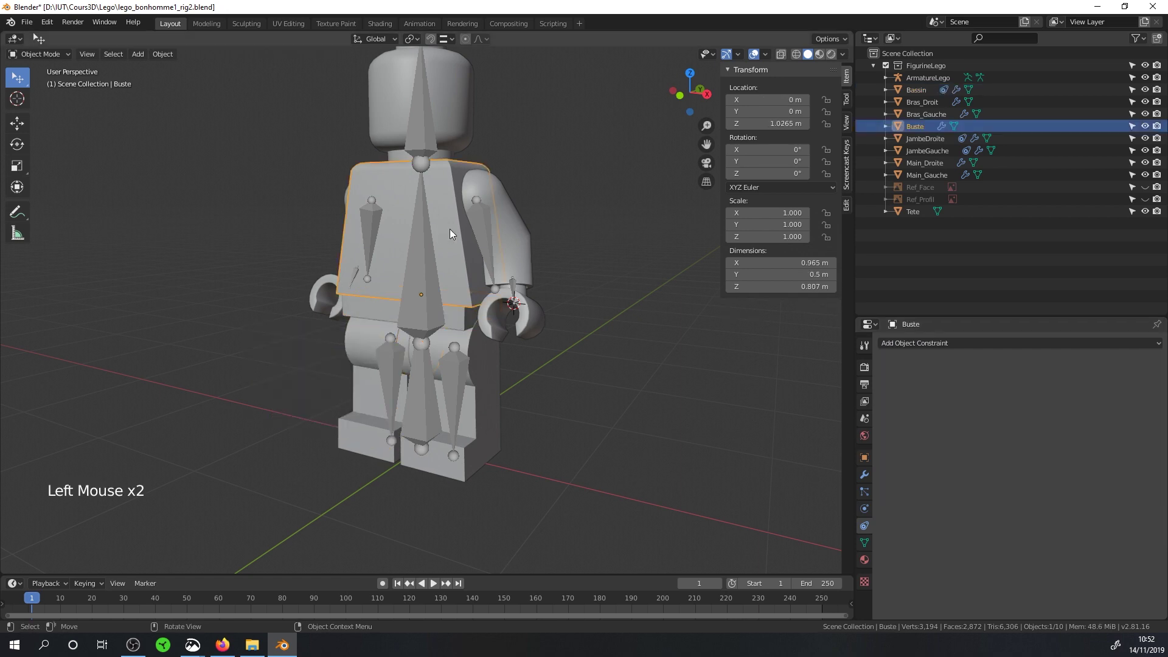
click(1005, 343)
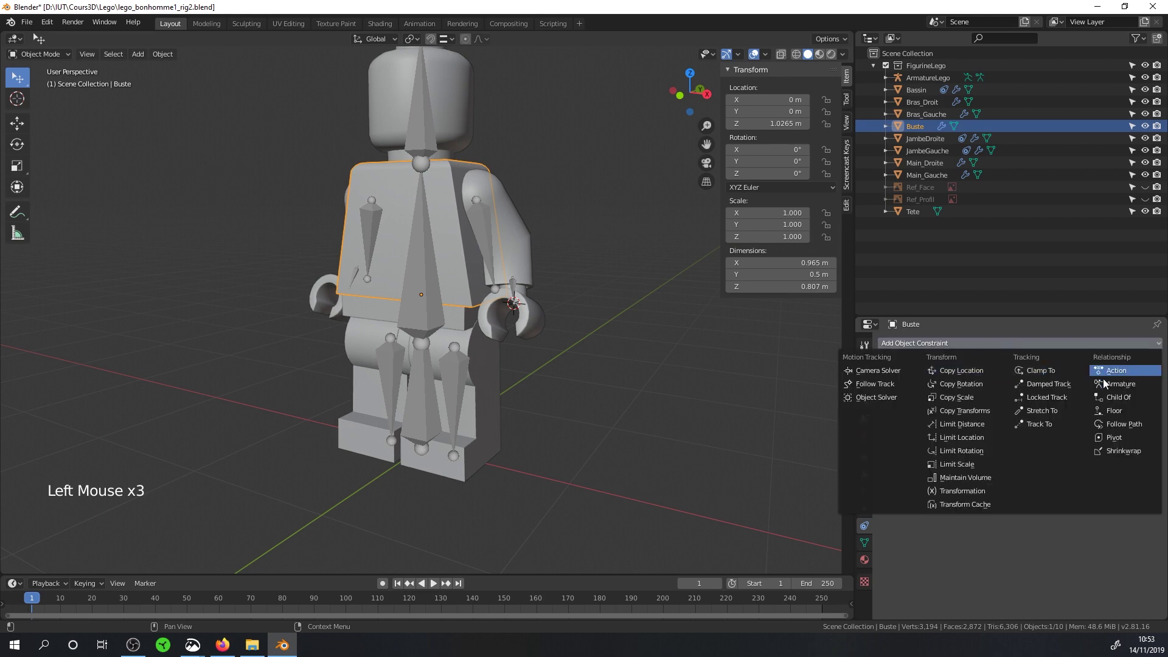
click(1116, 397)
click(1028, 384)
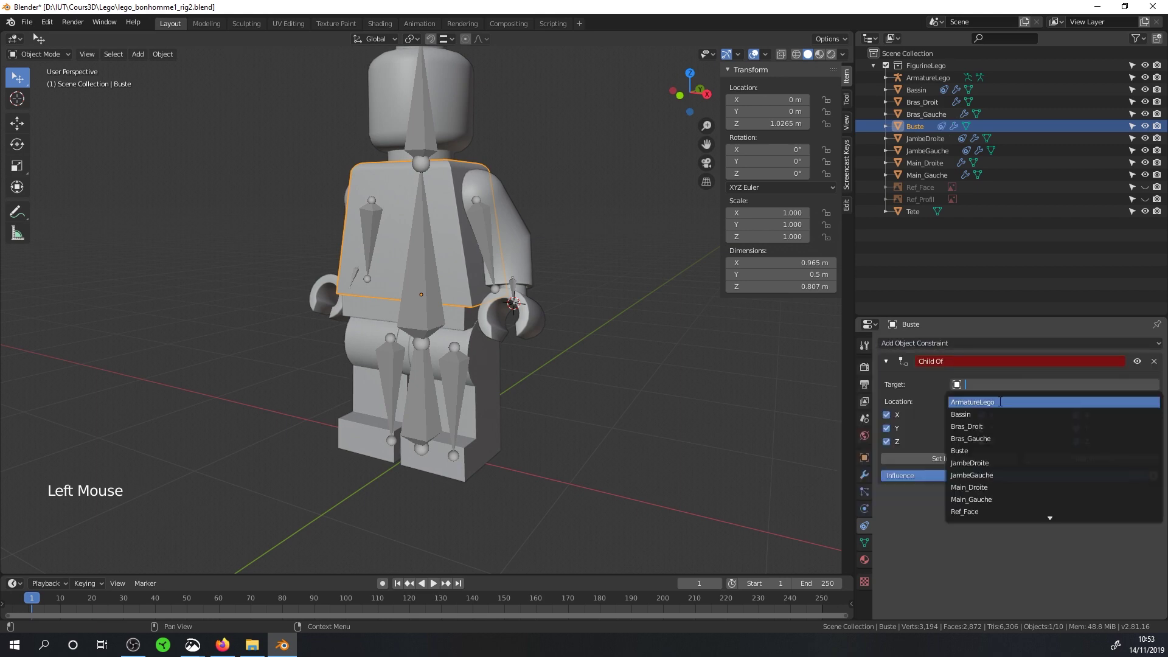
click(1000, 402)
click(991, 401)
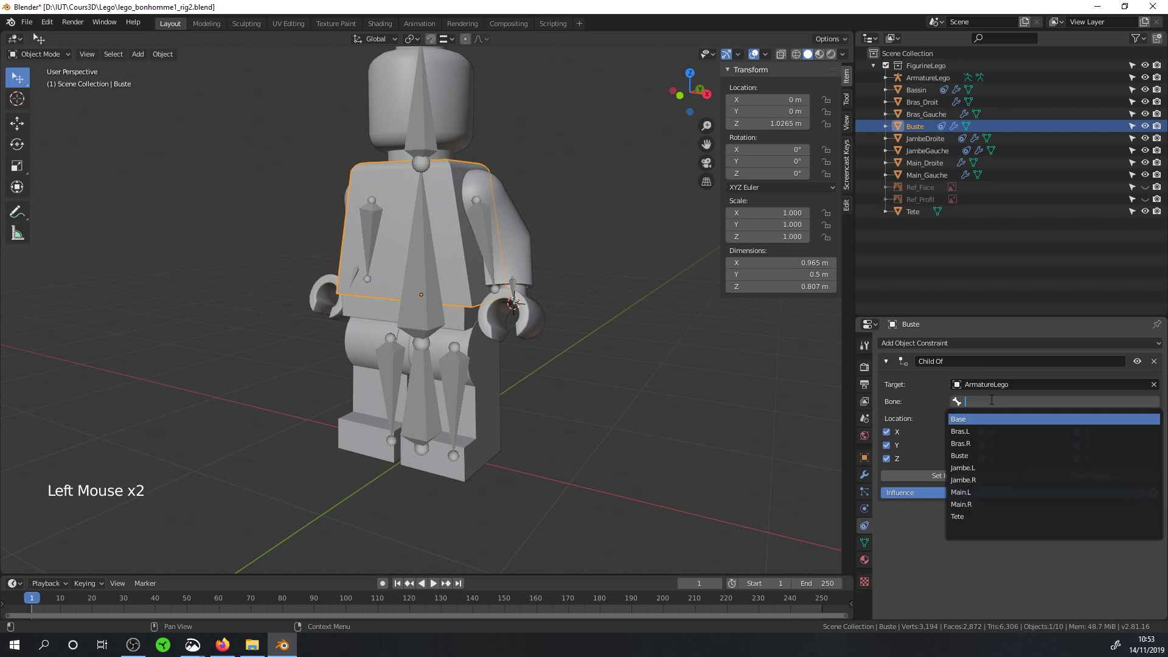
click(980, 456)
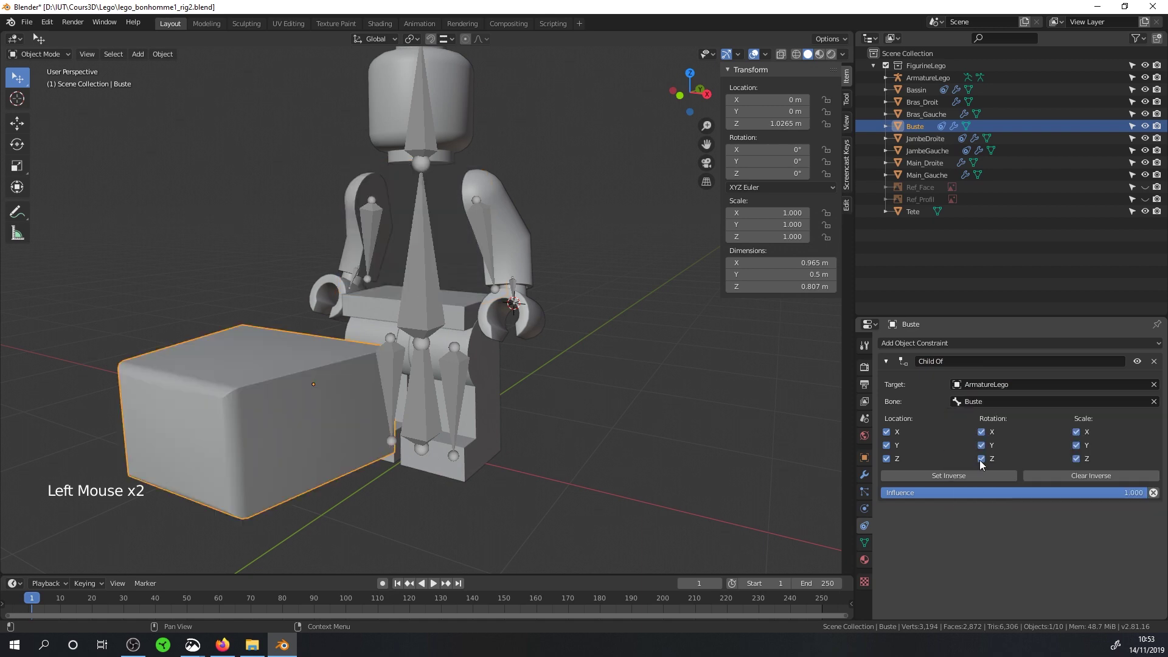
click(949, 476)
- Add a Child Of constraint to the Tete mesh with target ArmatureLego and bone Tete, and set its inverse
click(430, 140)
click(436, 110)
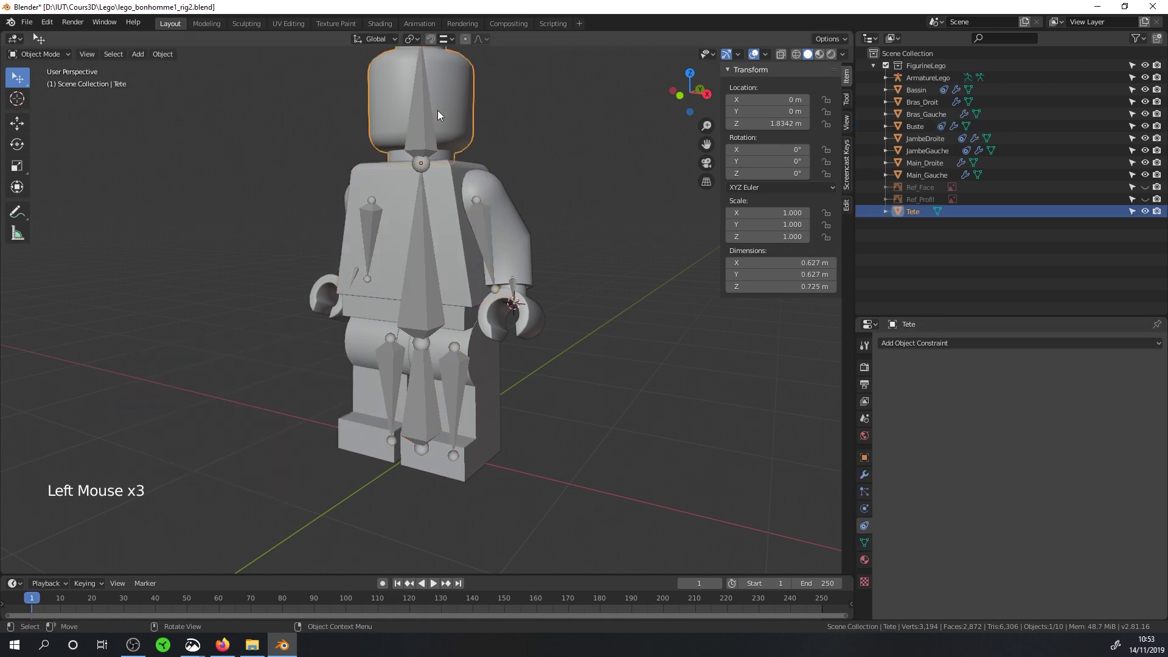
click(940, 344)
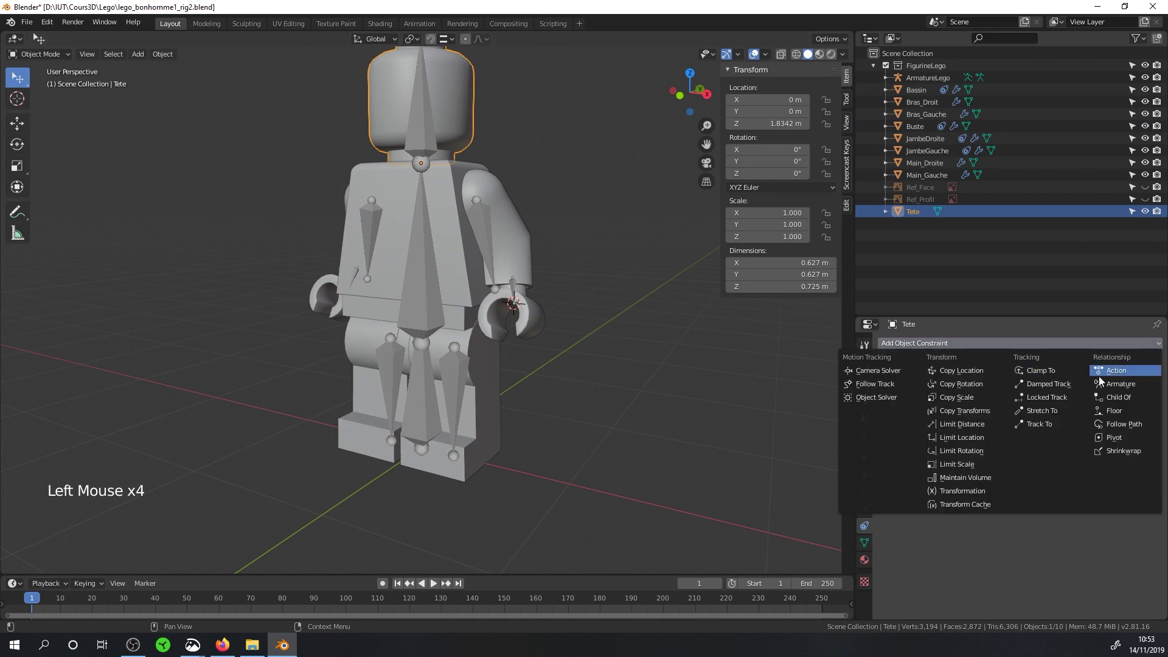
click(1120, 397)
click(1078, 385)
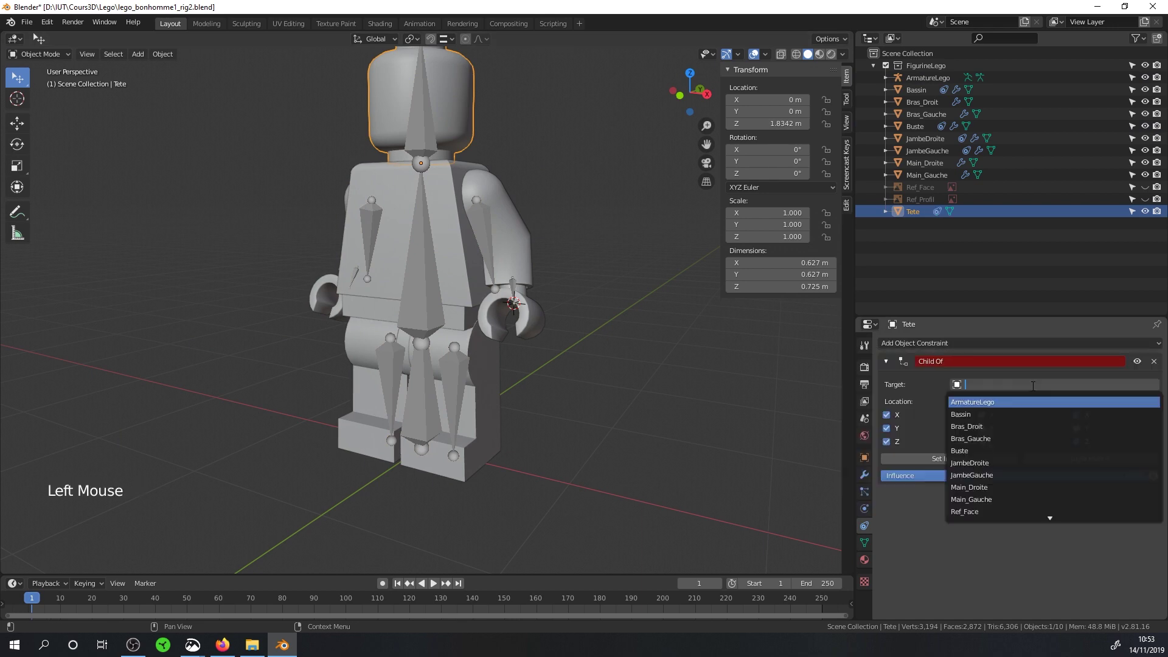
click(988, 402)
click(989, 402)
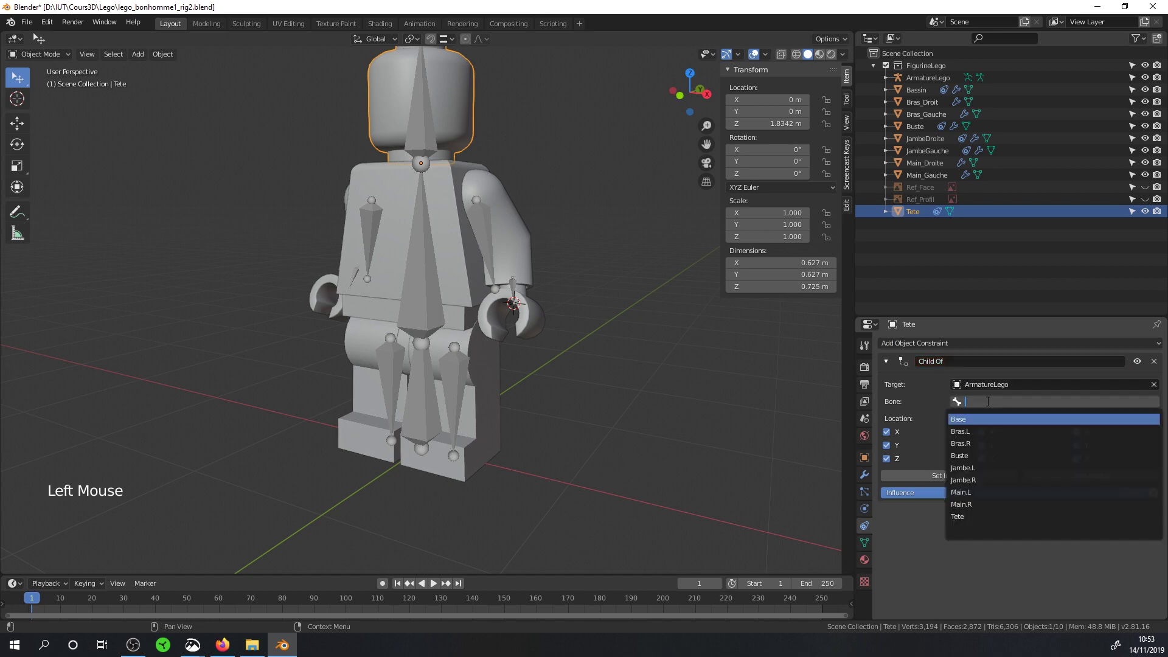
click(957, 517)
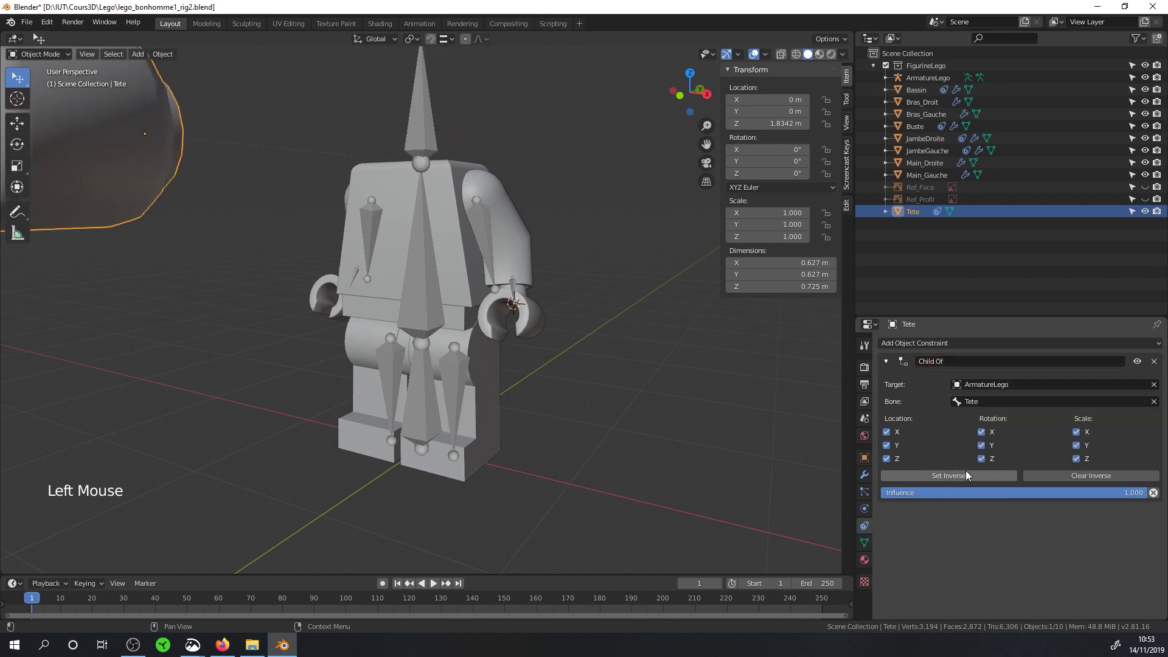
- Add a Child Of constraint to Bras_Gauche with target ArmatureLego and bone Bras.L, and set its inverse
click(530, 240)
click(918, 344)
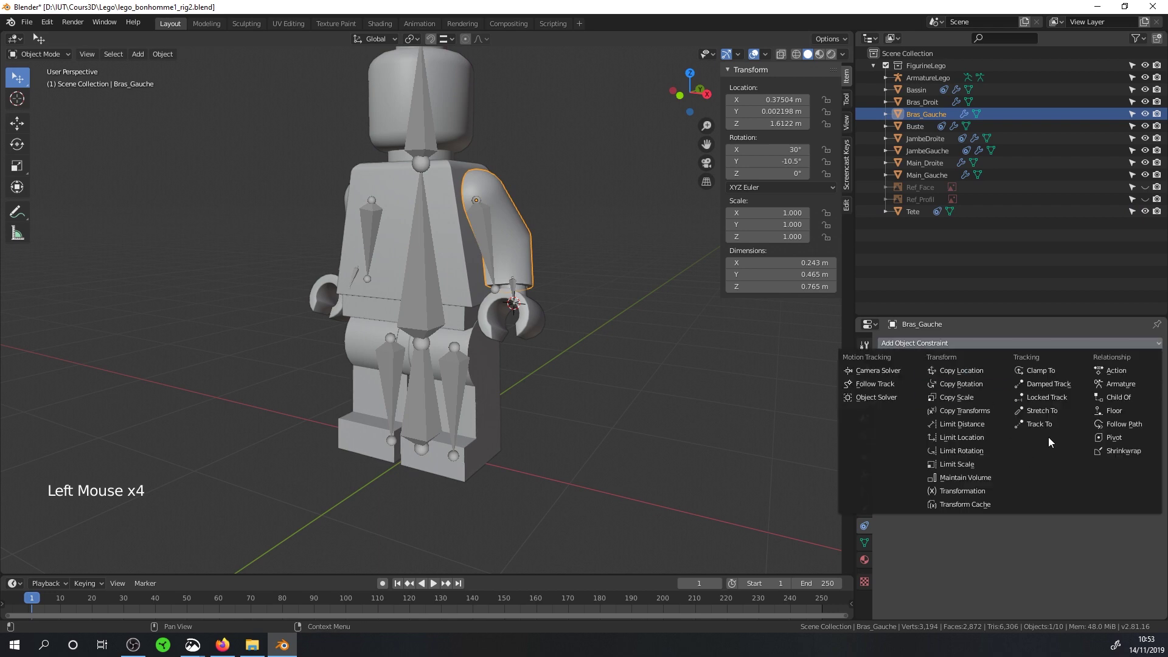
click(1118, 395)
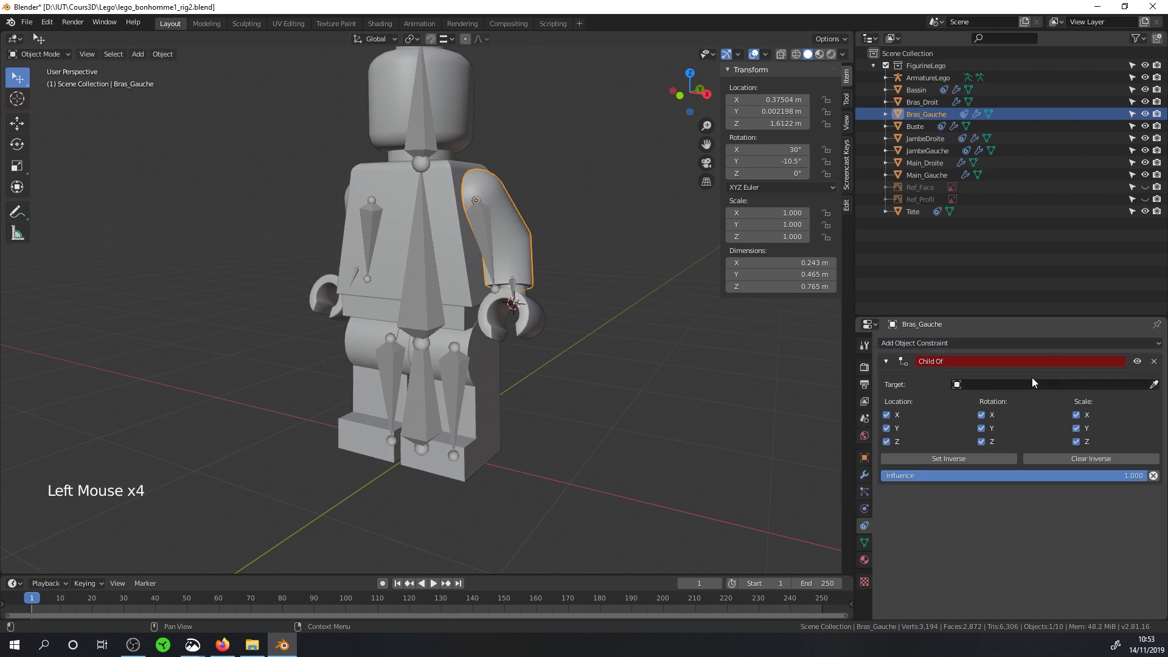
click(1034, 384)
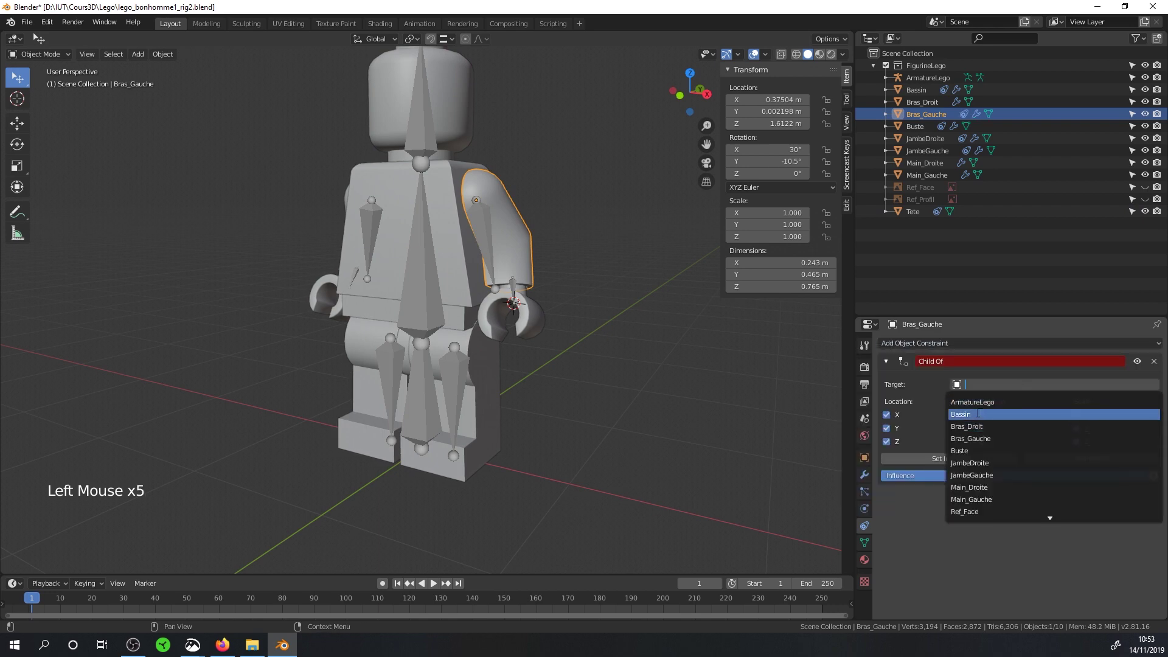
click(984, 437)
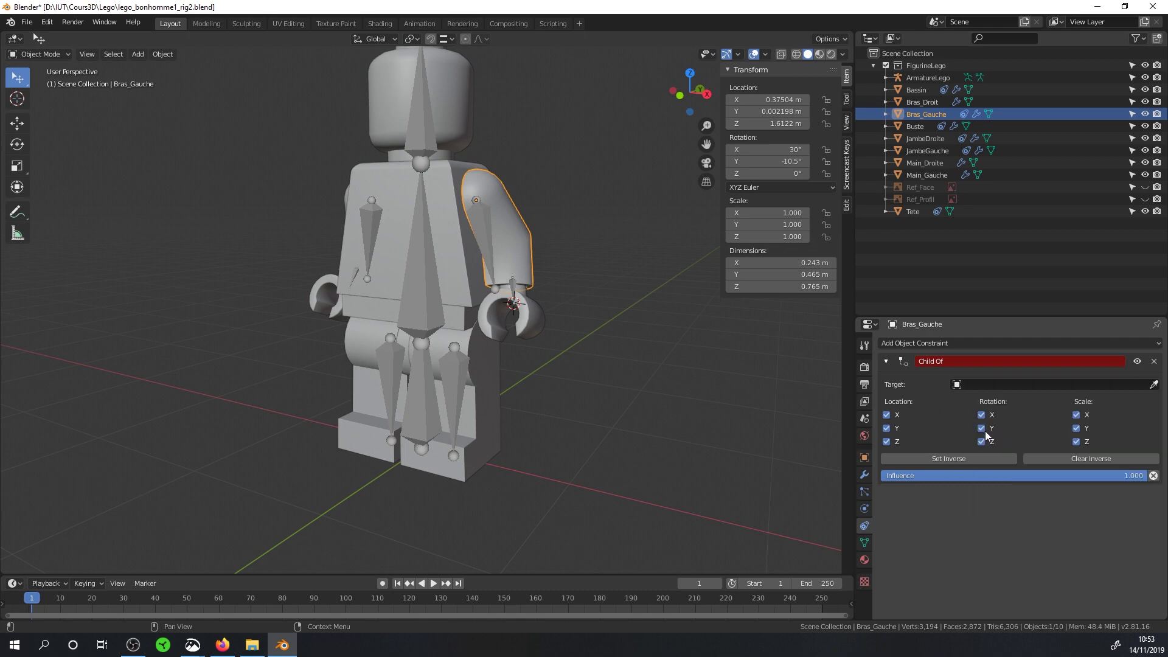
click(987, 385)
click(981, 403)
click(980, 402)
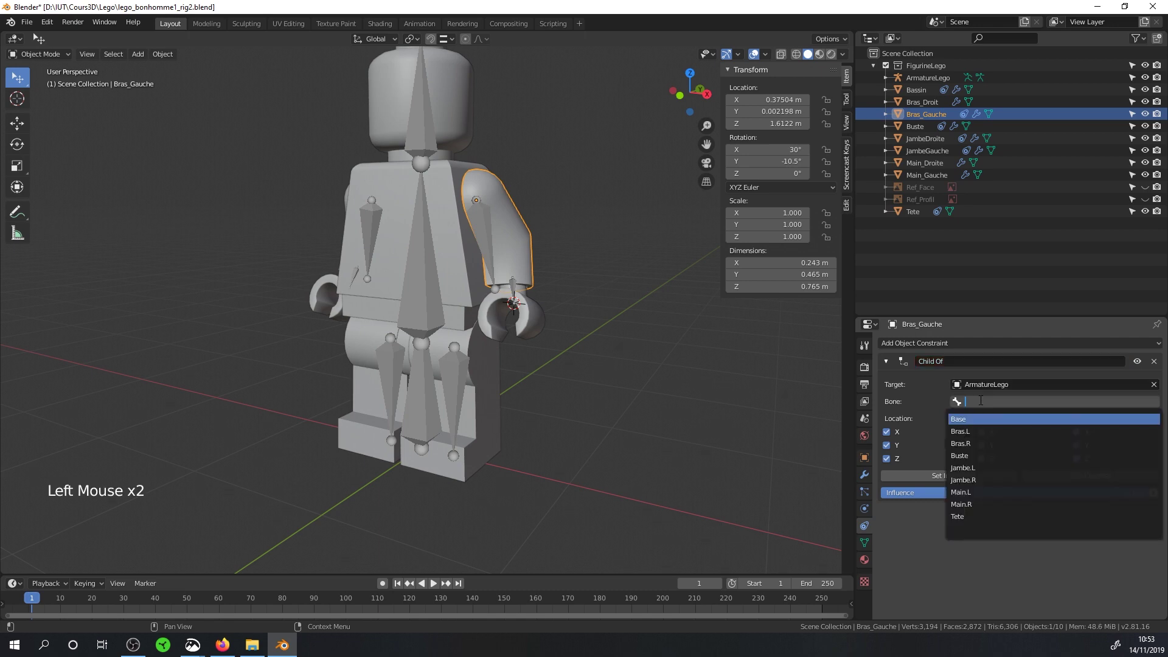
click(973, 432)
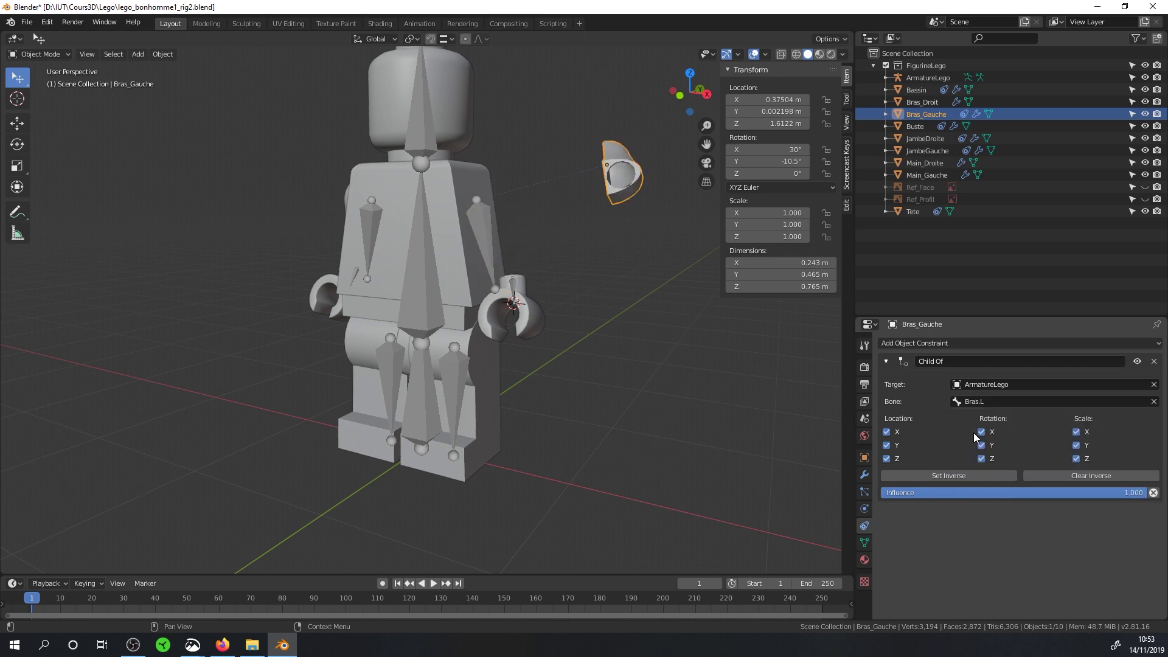
click(931, 476)
- Add a Child Of constraint to Main_Gauche with target ArmatureLego and bone Main.L, and set its inverse
click(538, 315)
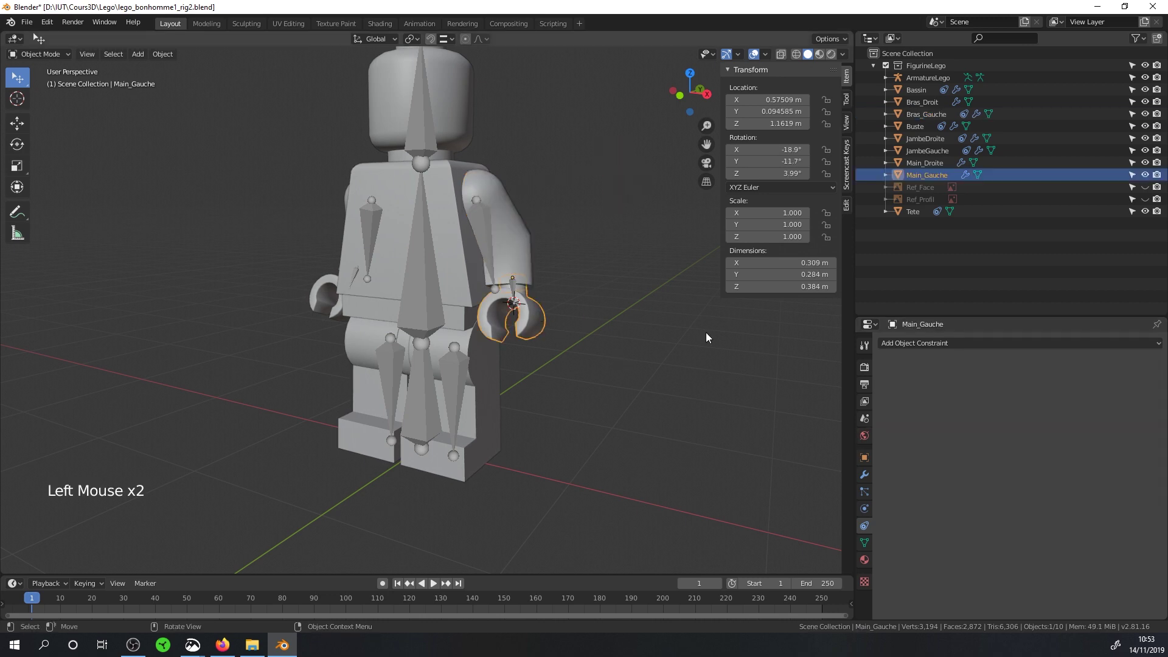
click(988, 344)
click(1118, 396)
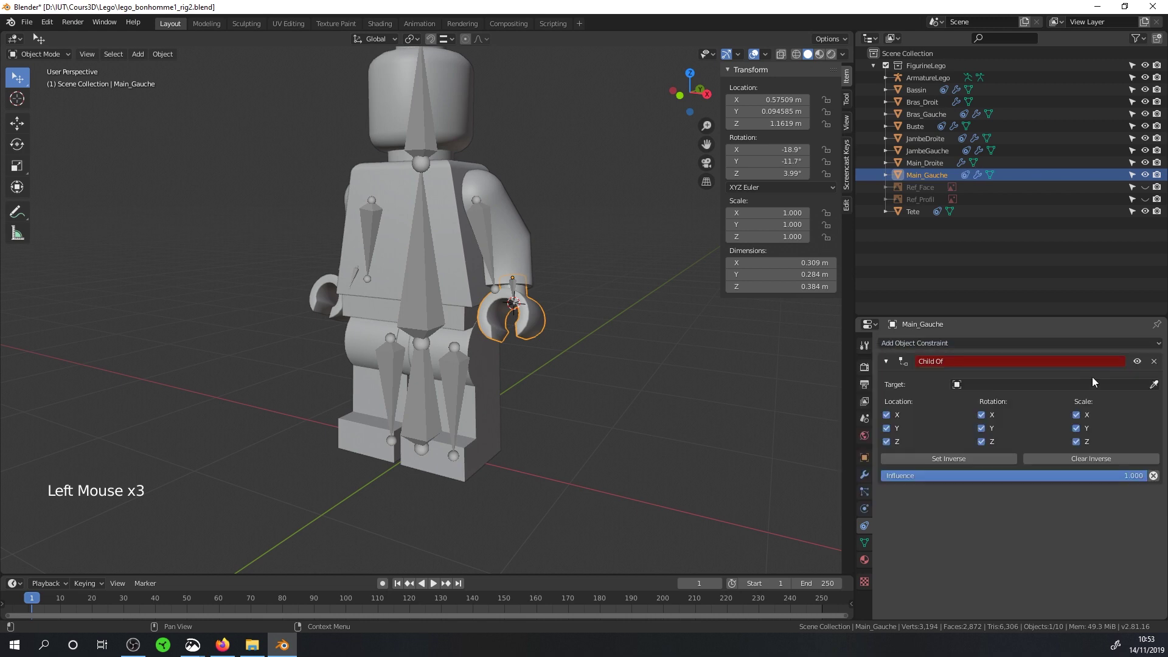
click(996, 383)
click(974, 402)
click(977, 401)
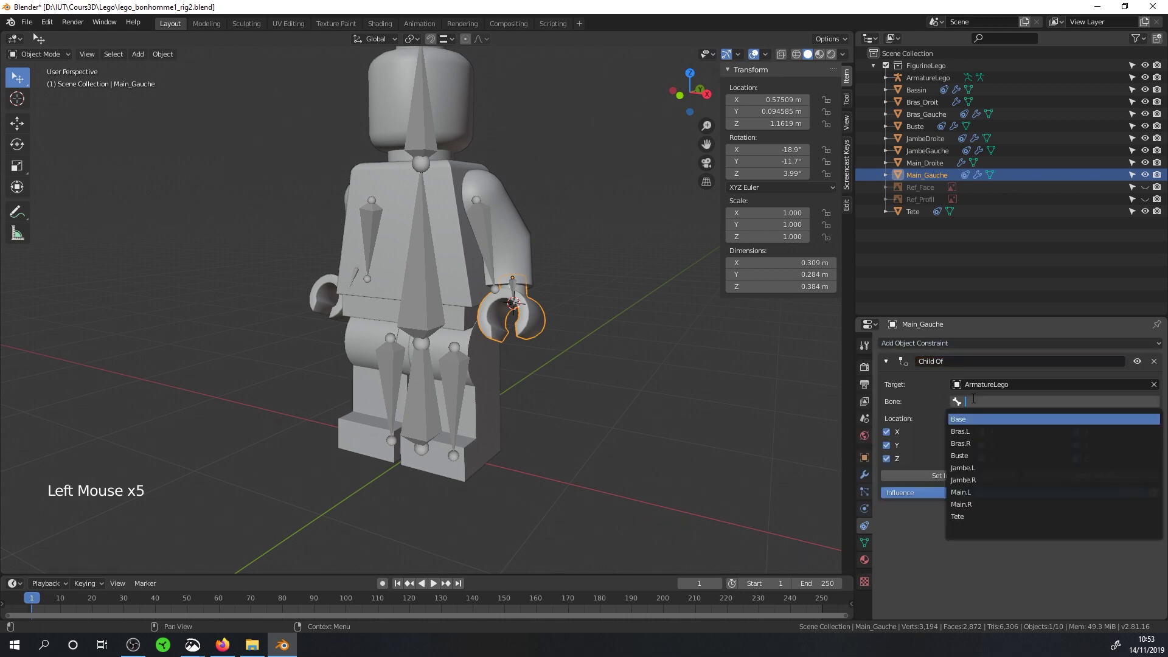
click(990, 492)
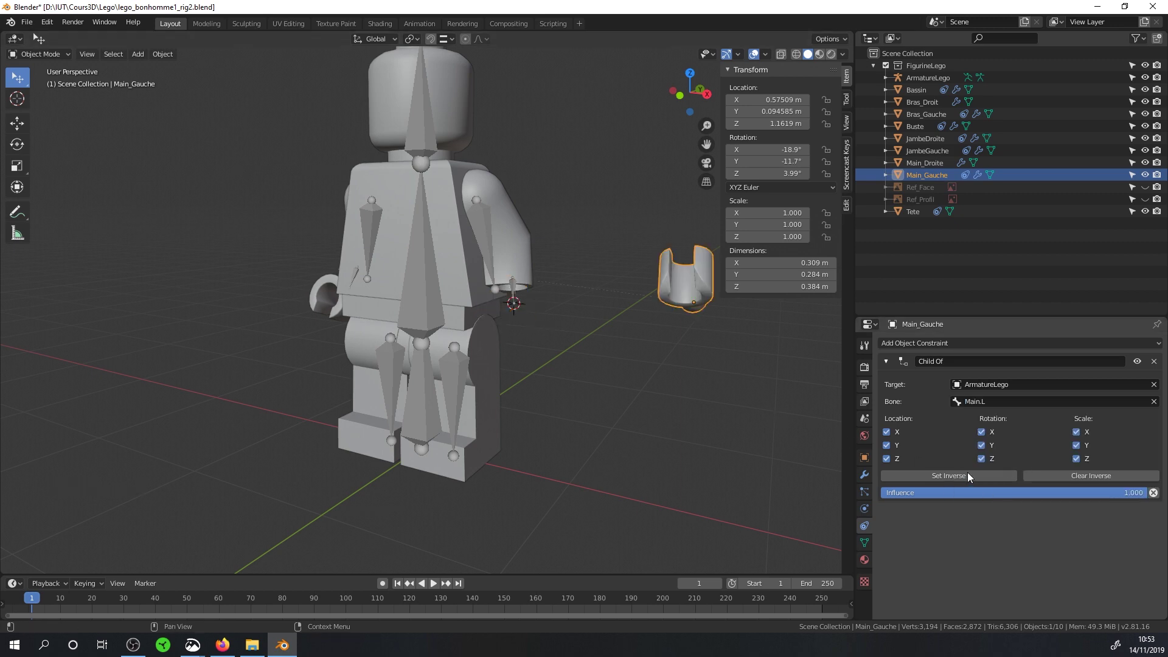
- Add a Child Of constraint to Bras_Droit with target ArmatureLego and bone Bras.R, and set its inverse
middle_drag(547, 292, 575, 292)
click(922, 102)
click(973, 343)
click(1092, 404)
click(1034, 401)
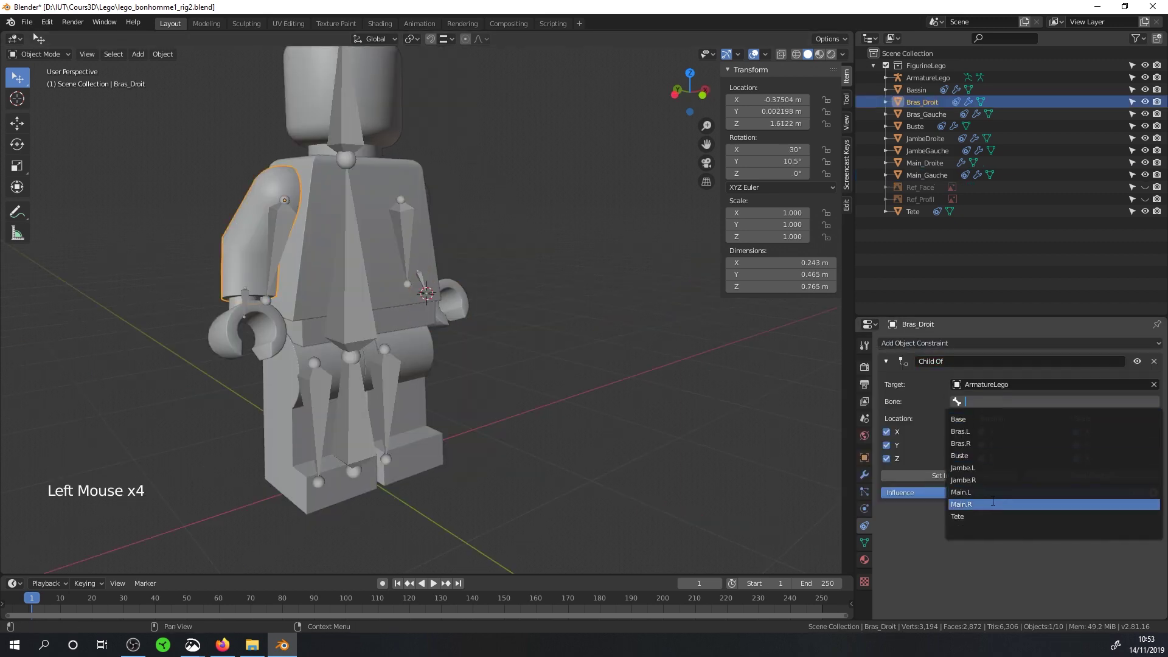
click(986, 455)
click(953, 479)
- Add a Child Of constraint to Main_Droite with target ArmatureLego and bone Main.R, and set its inverse
click(924, 163)
click(973, 343)
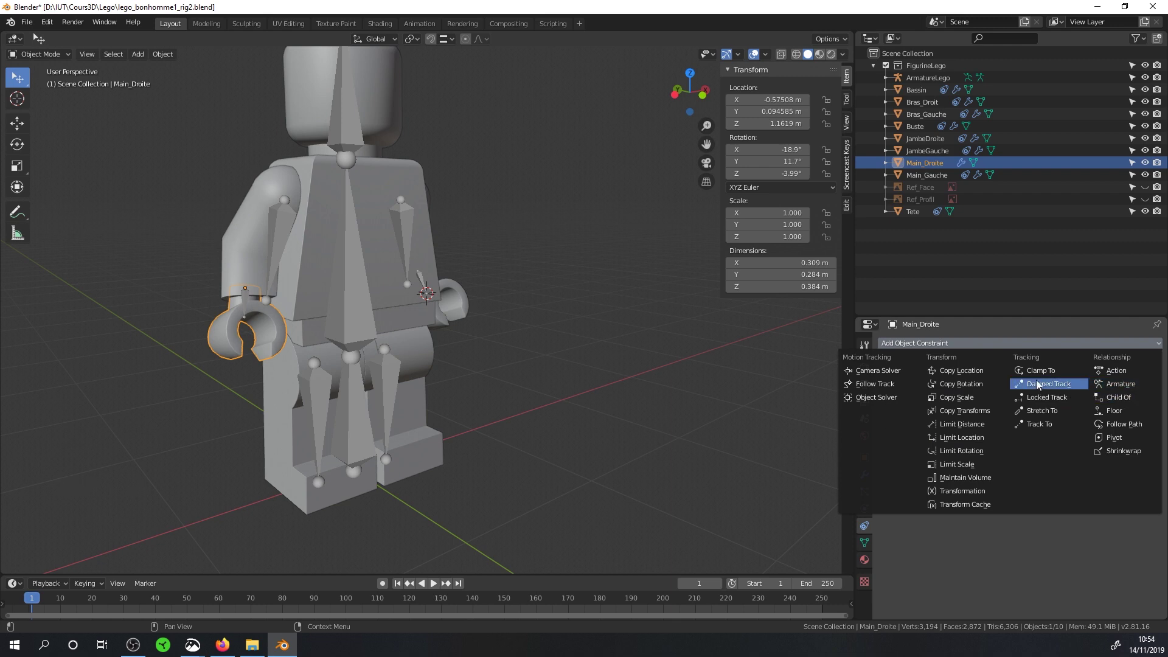
click(994, 387)
click(998, 384)
click(973, 402)
click(1034, 402)
click(990, 486)
- Put ArmatureLego into Pose Mode and activate the Rotate tool
middle_drag(340, 353, 386, 352)
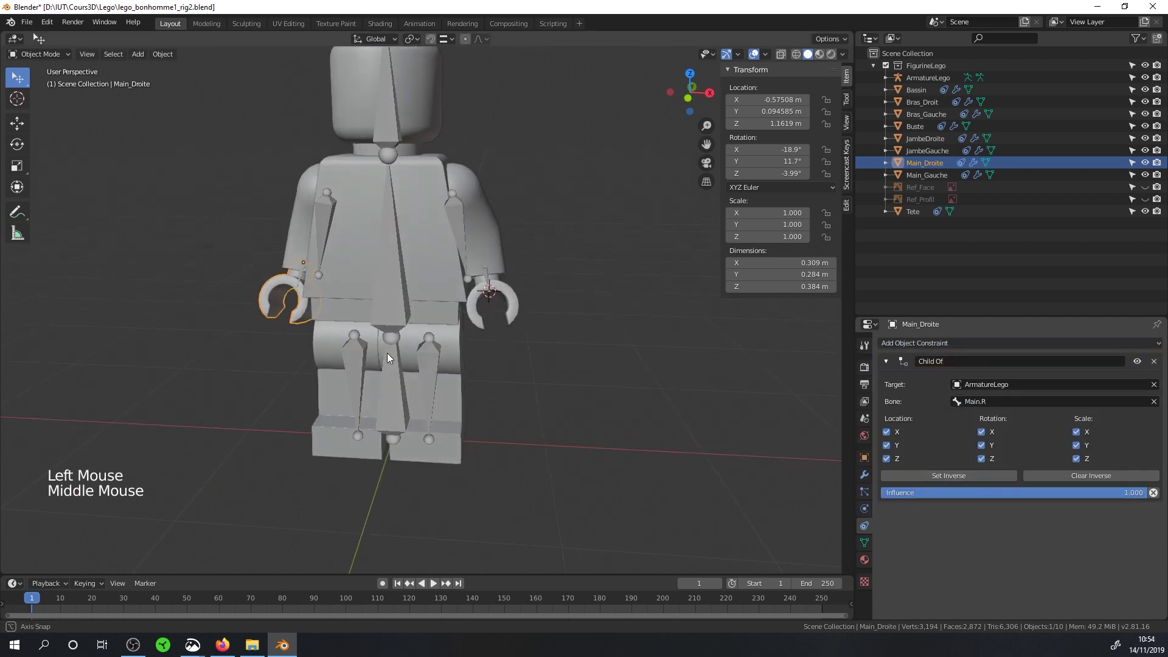
click(464, 241)
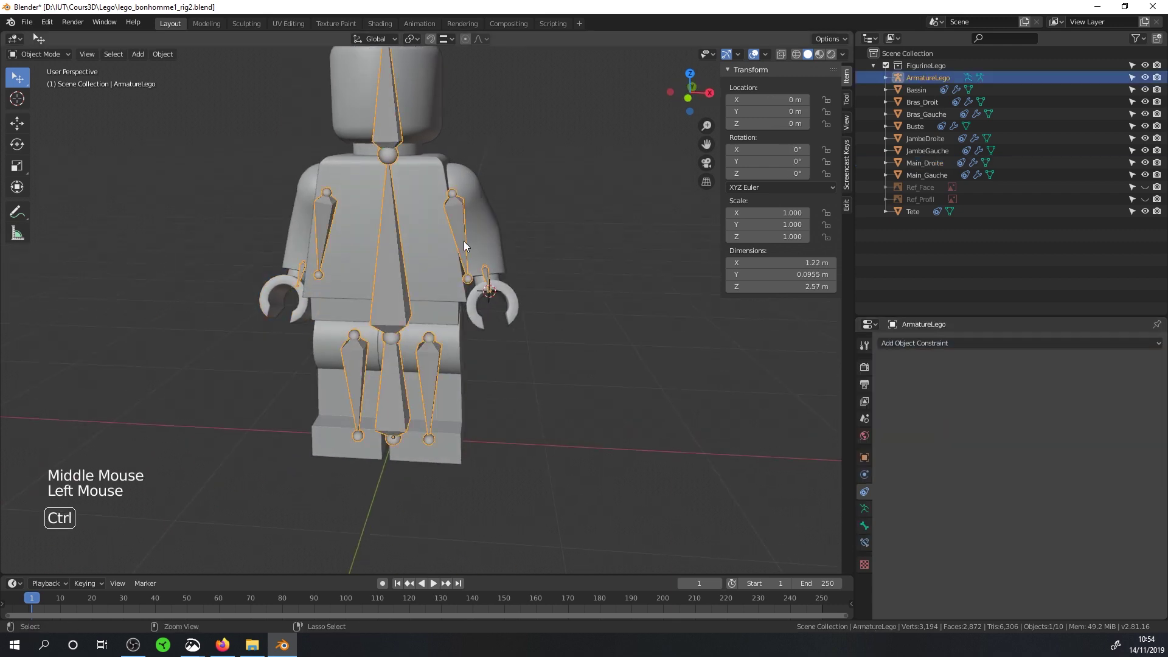
key(ctrl+Tab)
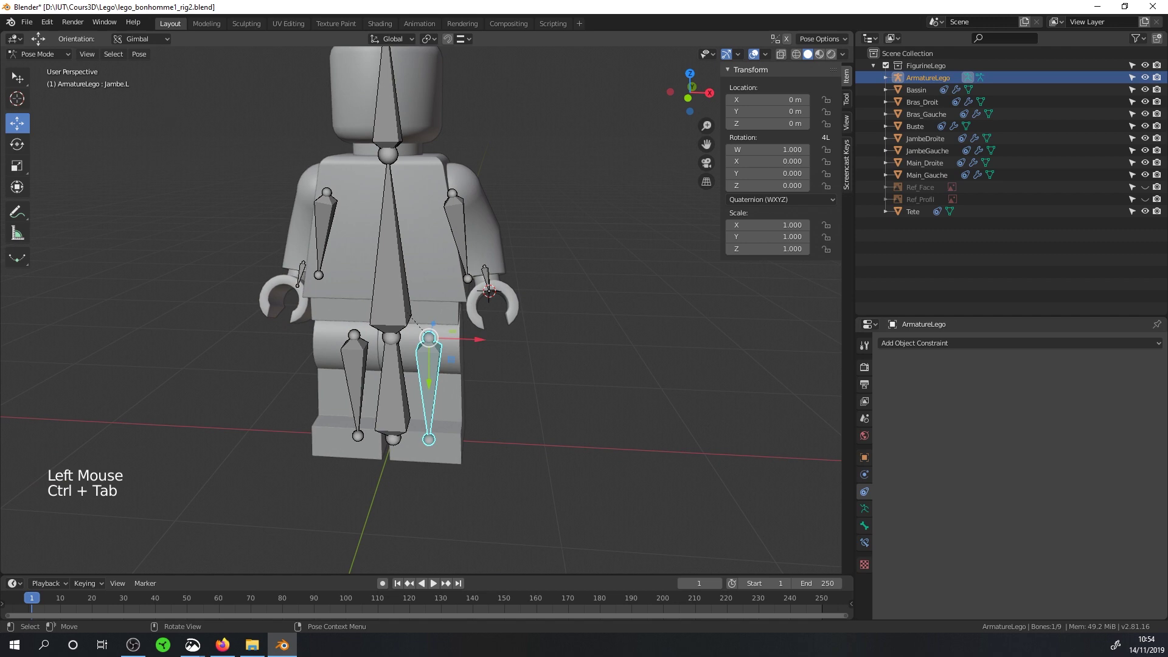
middle_drag(531, 432, 524, 393)
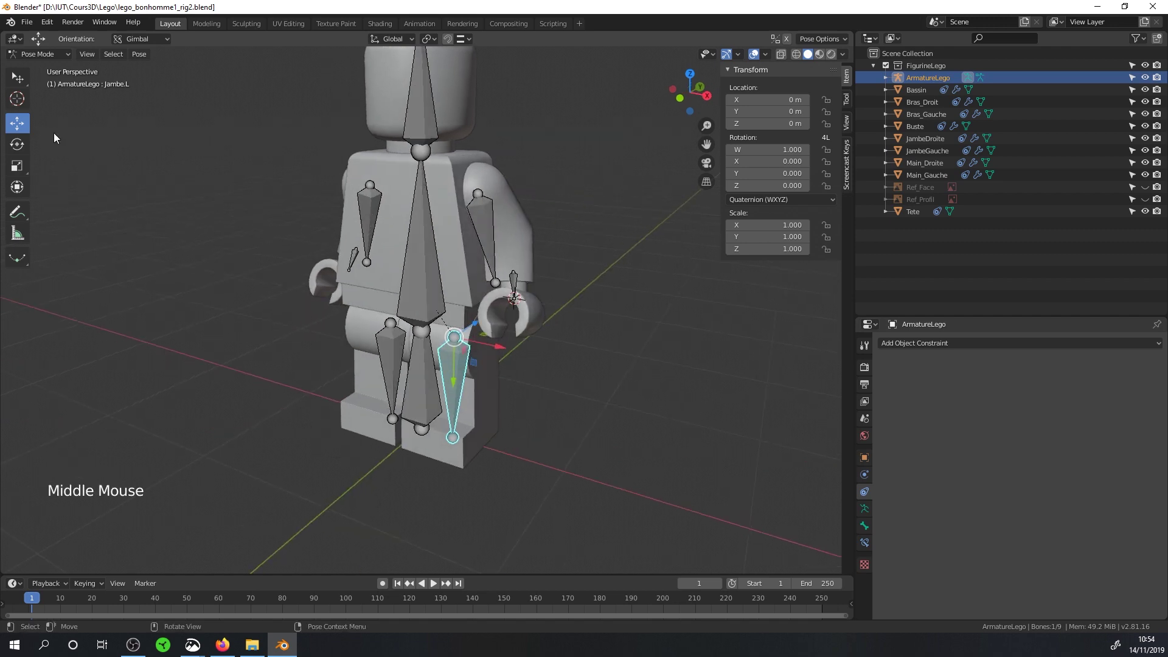
click(17, 144)
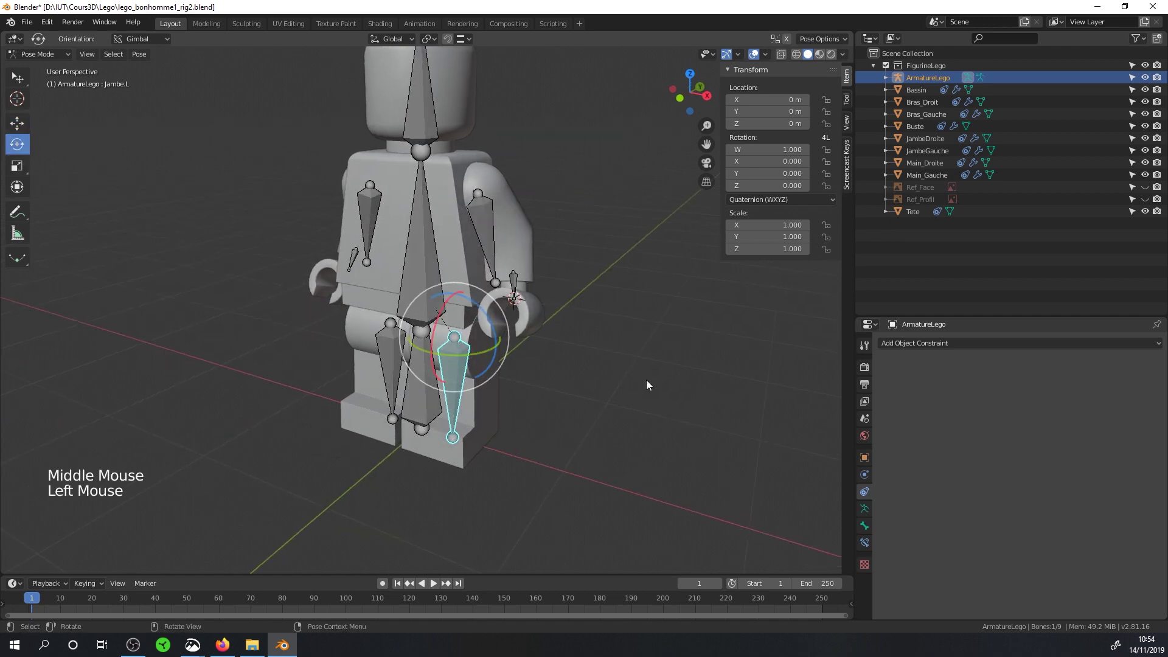
- Try rotating the Jambe.L bone about the X axis and the Jambe.R bone freely, cancelling each rotation
key(r)
key(x)
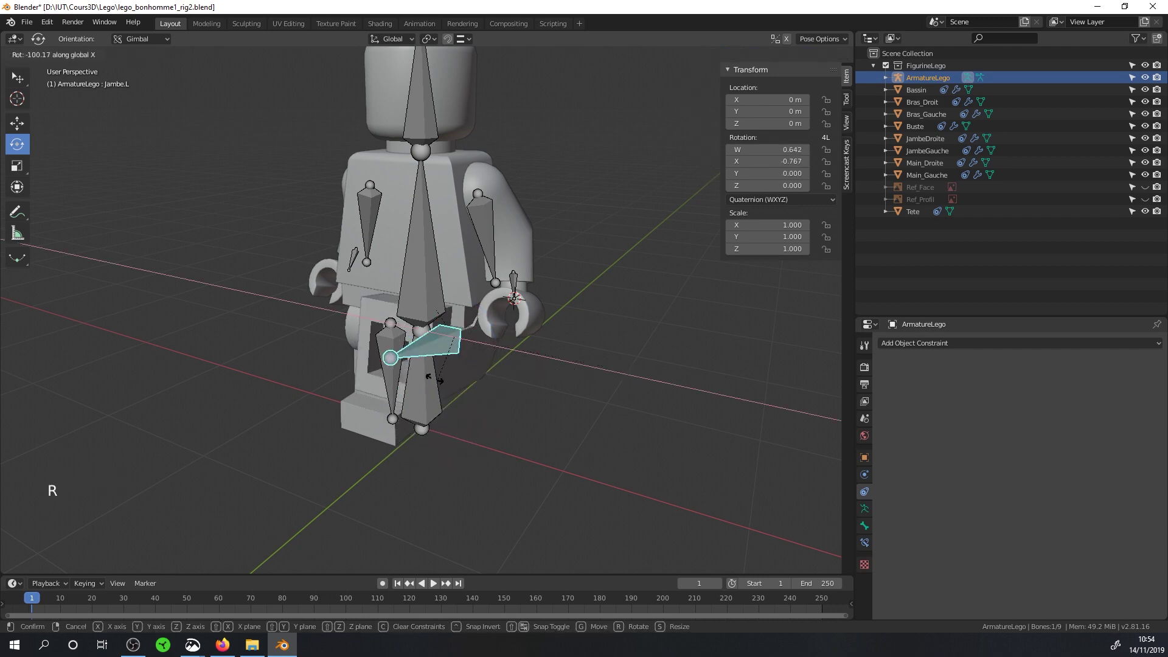
right_click(434, 379)
click(388, 345)
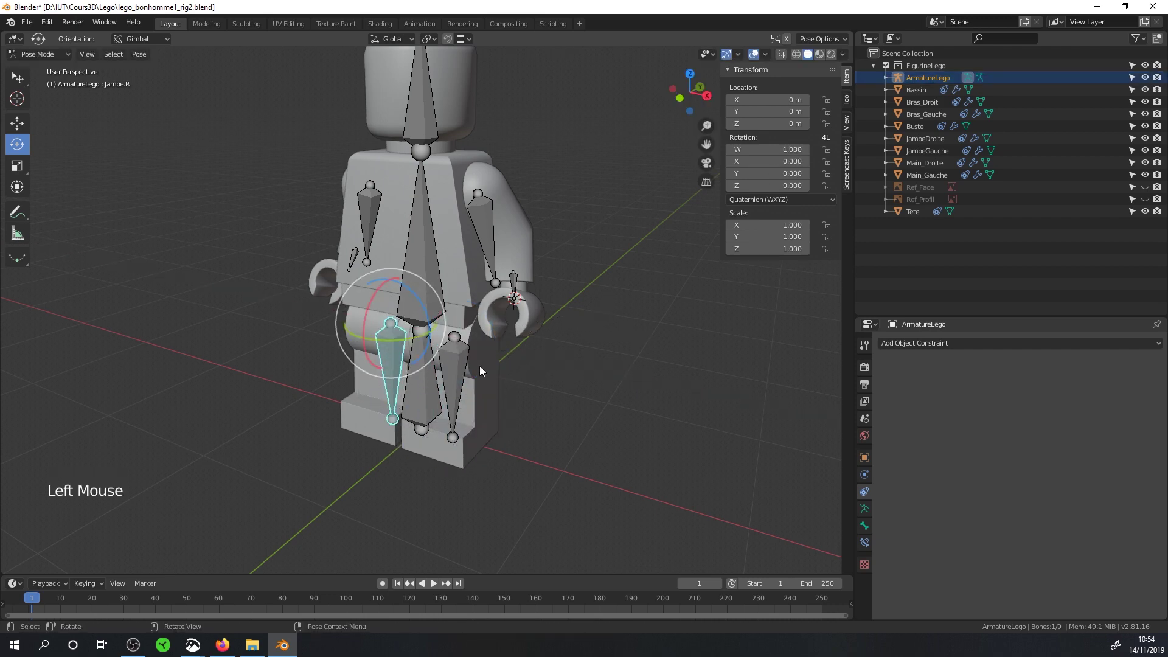
key(r)
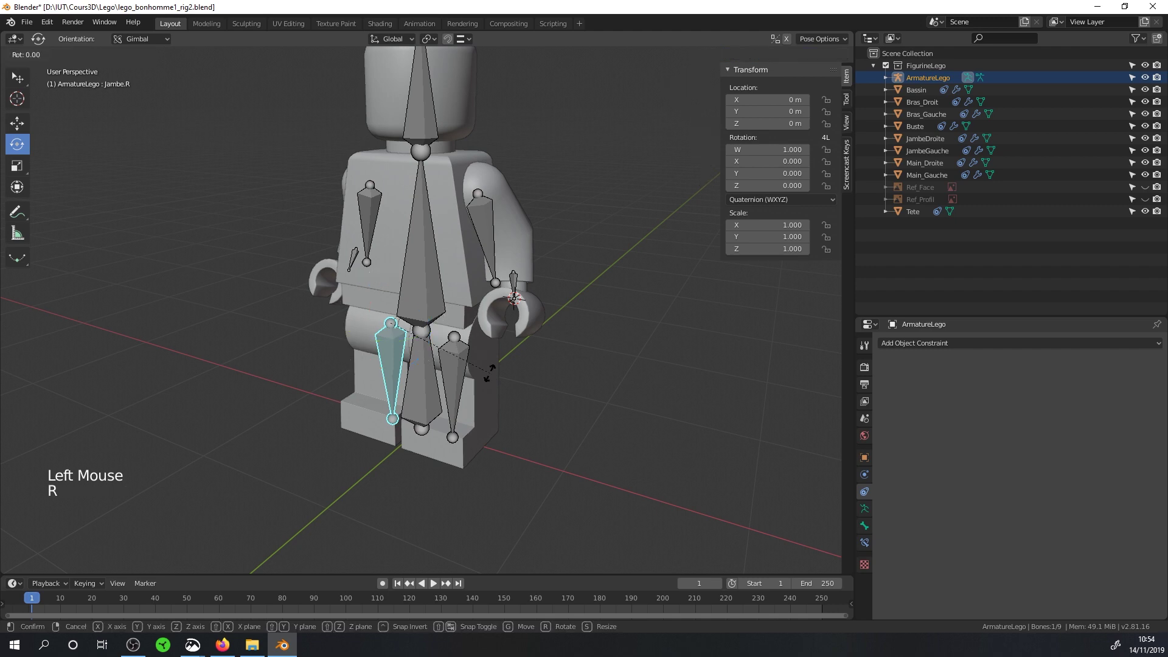
right_click(370, 381)
- Try rotating the Bras.L bone about 38.7° around X in Gimbal orientation, and undo the rotation
click(487, 212)
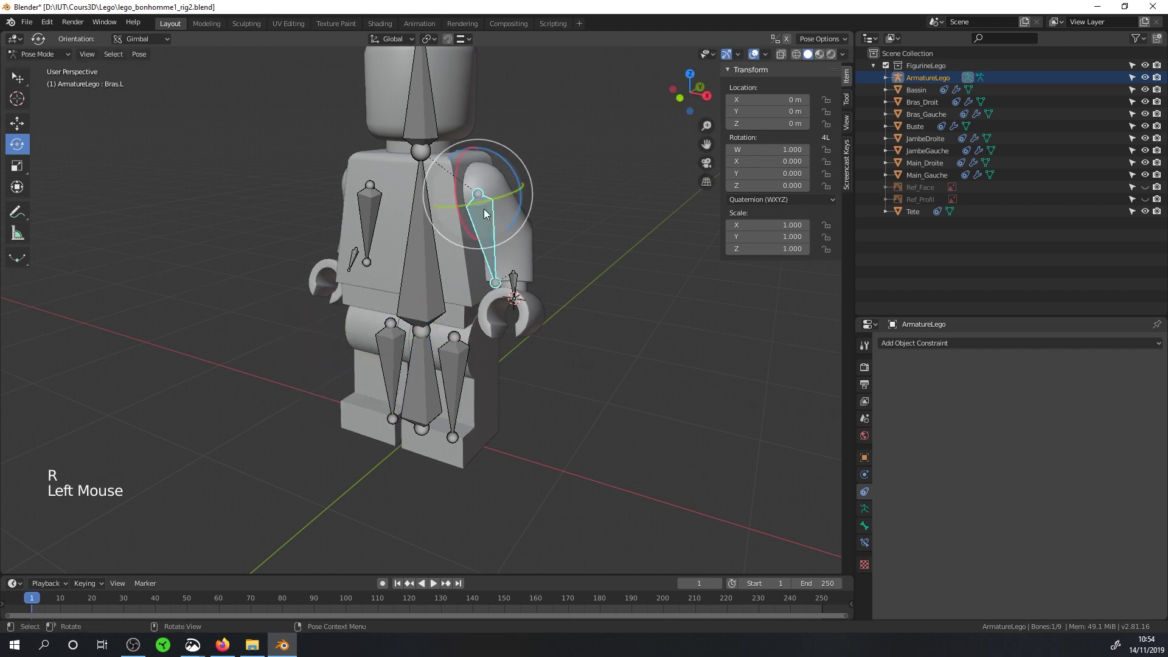
middle_drag(505, 230, 525, 204)
scroll(451, 182, up, 2)
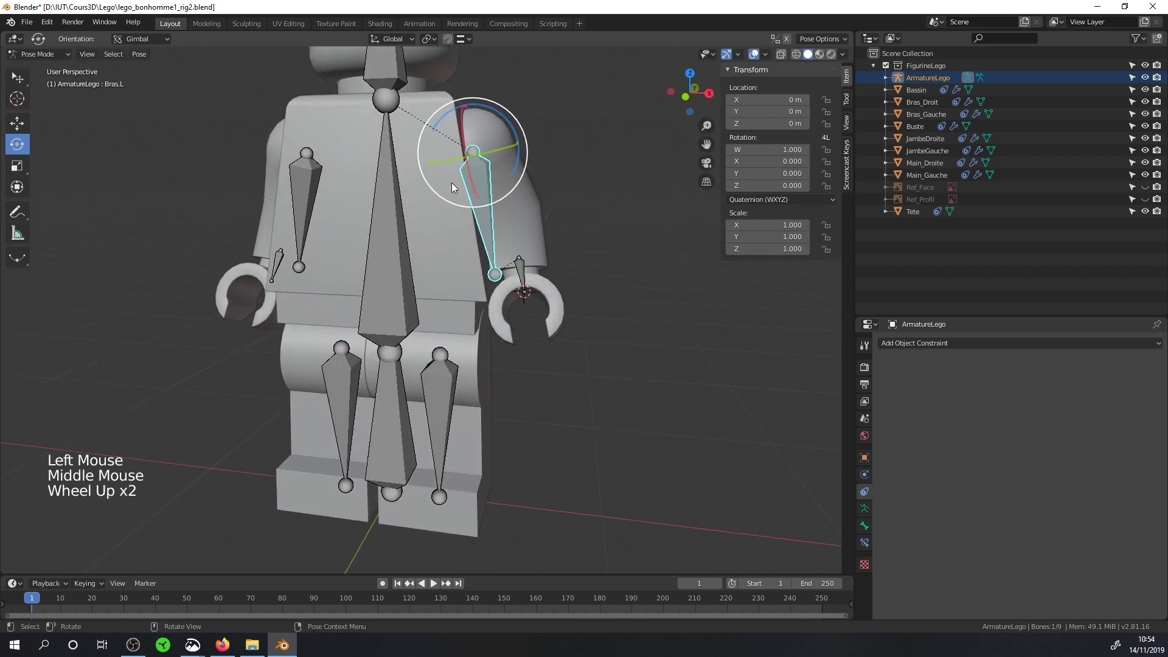
shift+middle_drag(316, 155, 357, 211)
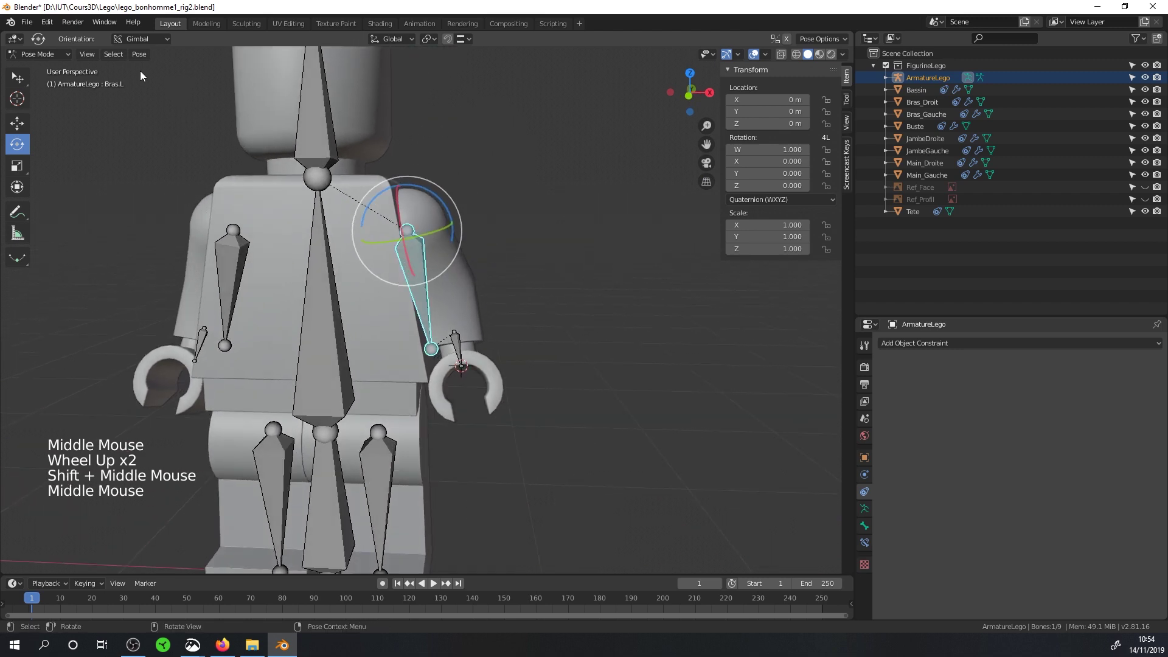
click(143, 41)
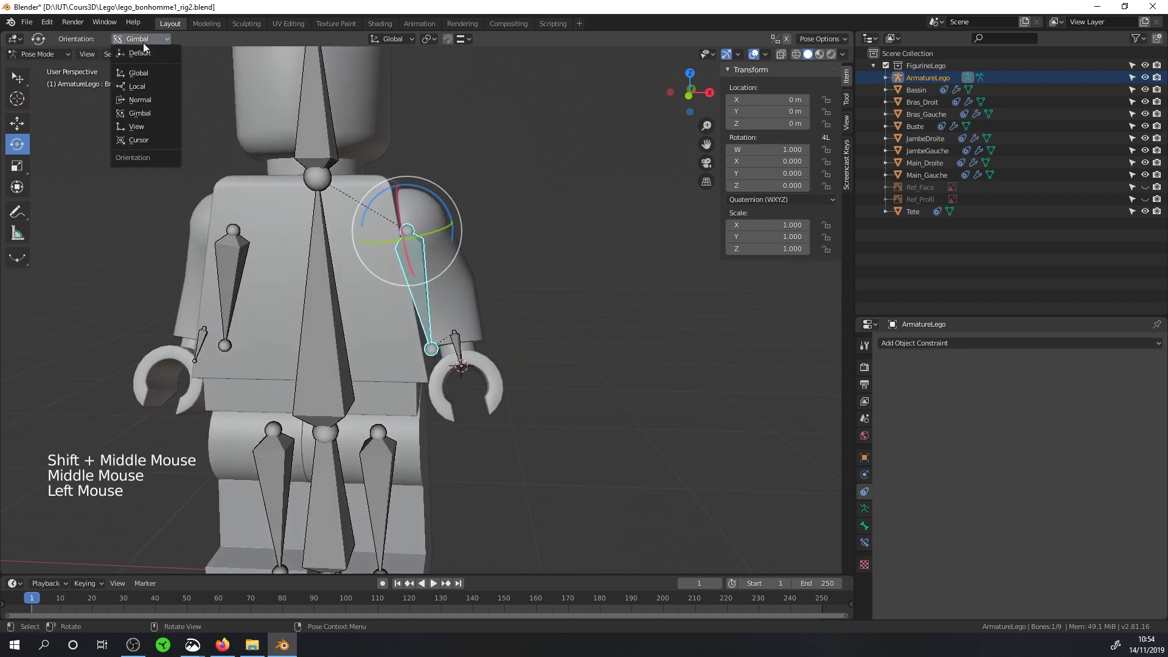
click(140, 113)
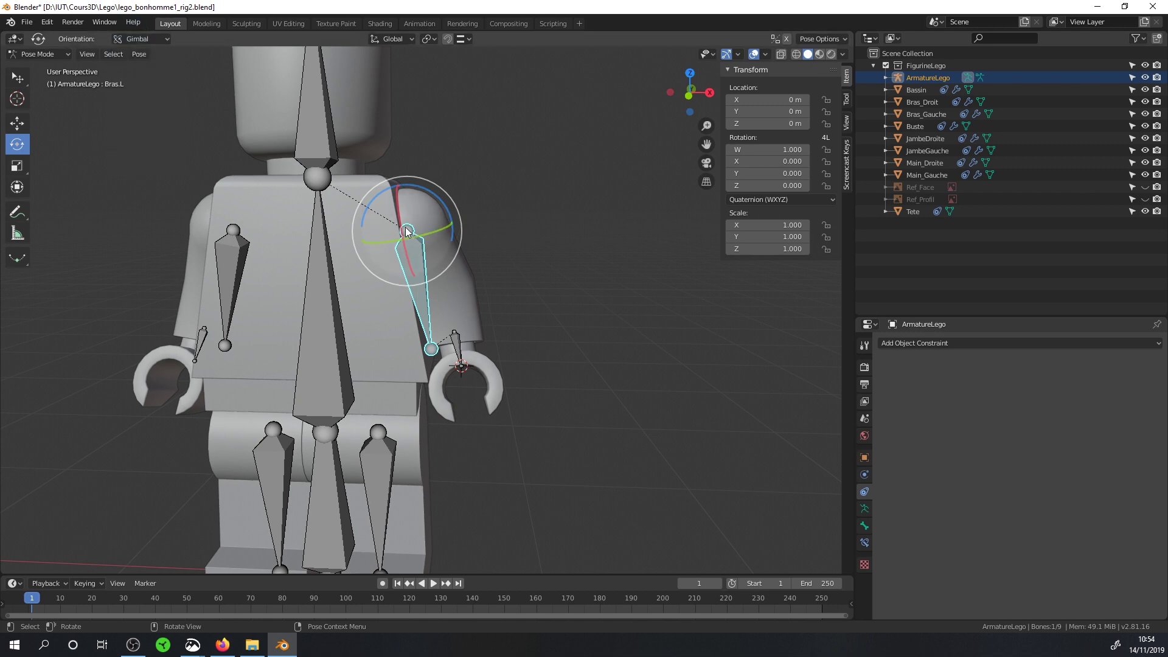
drag(406, 231, 427, 312)
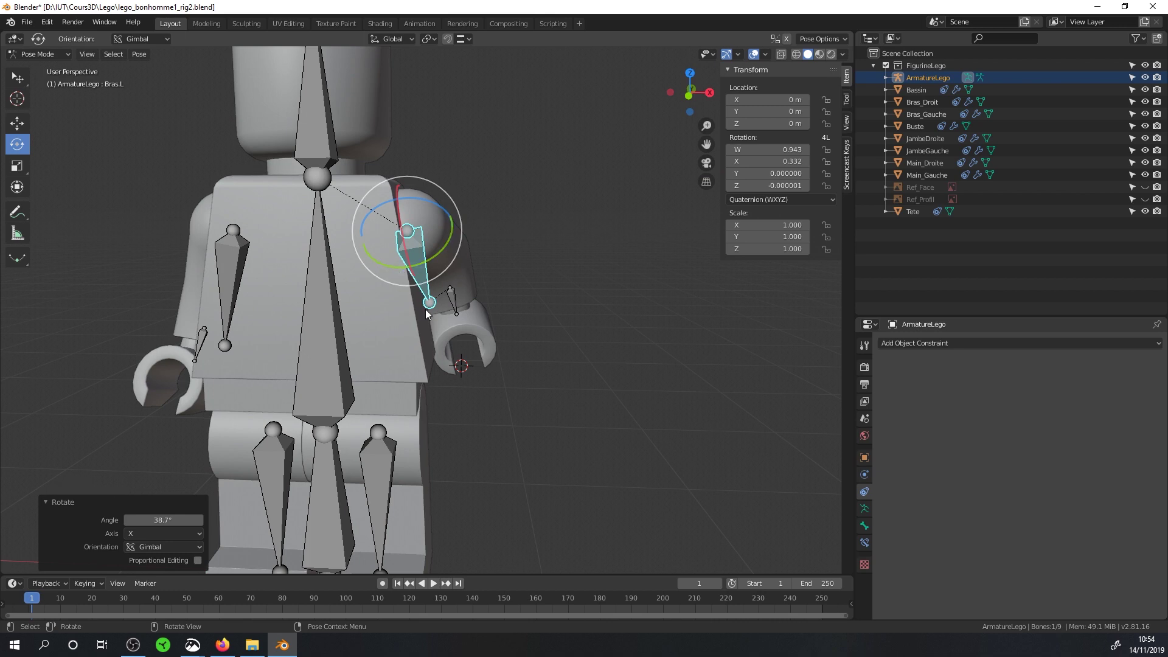
key(ctrl)
key(ctrl+z)
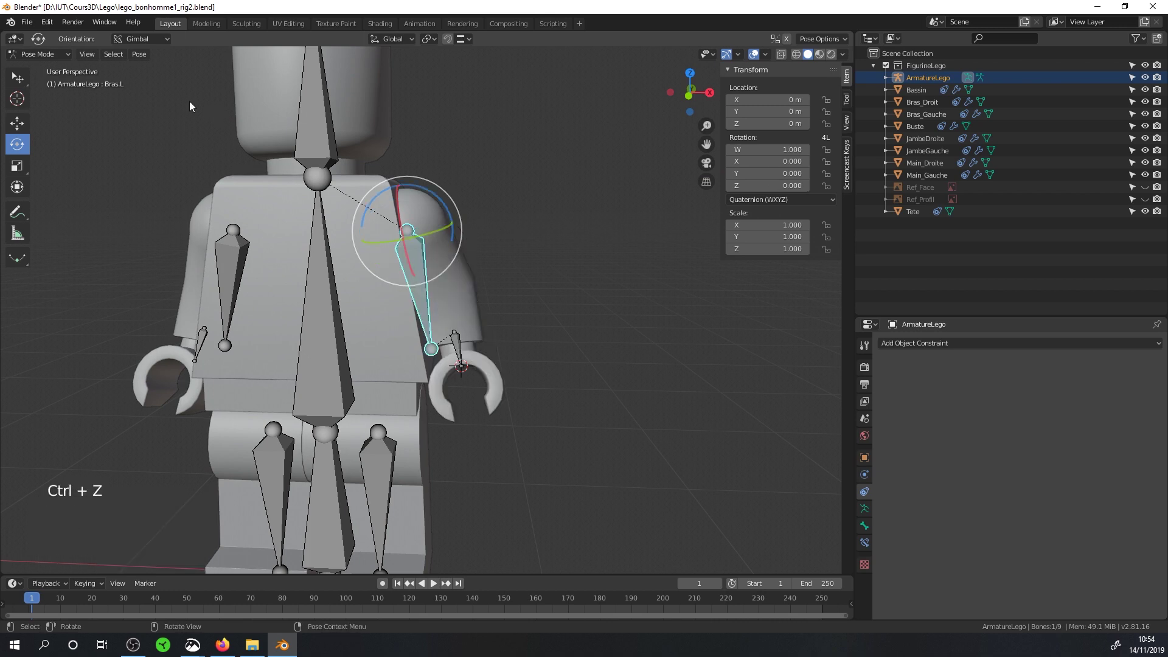
- Try rotating the Bras.L bone around X in Global orientation, finally by about -75.7°, and undo the rotations
click(151, 39)
click(146, 77)
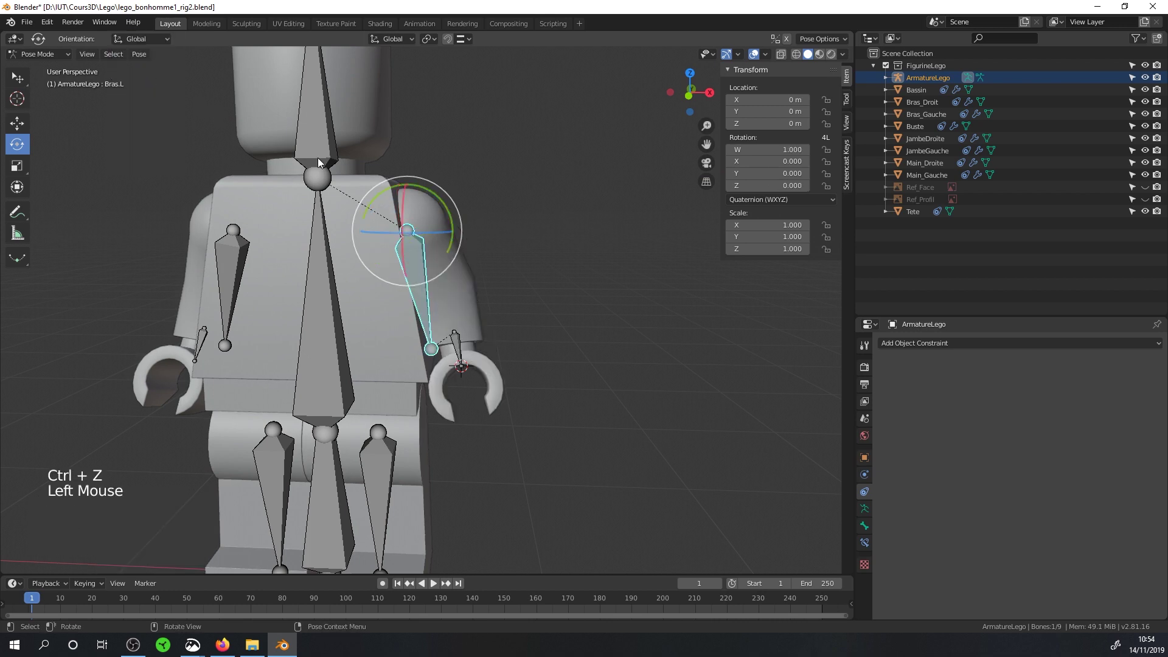
drag(406, 209, 416, 127)
key(ctrl+z)
middle_drag(509, 232, 447, 230)
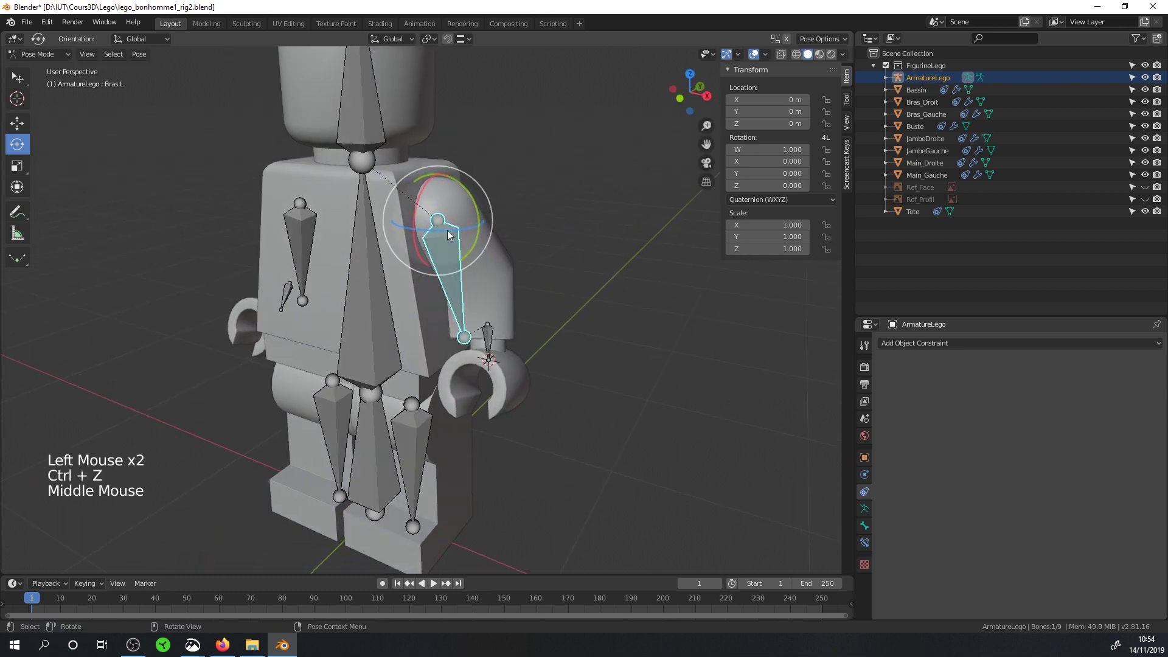
drag(413, 203, 426, 292)
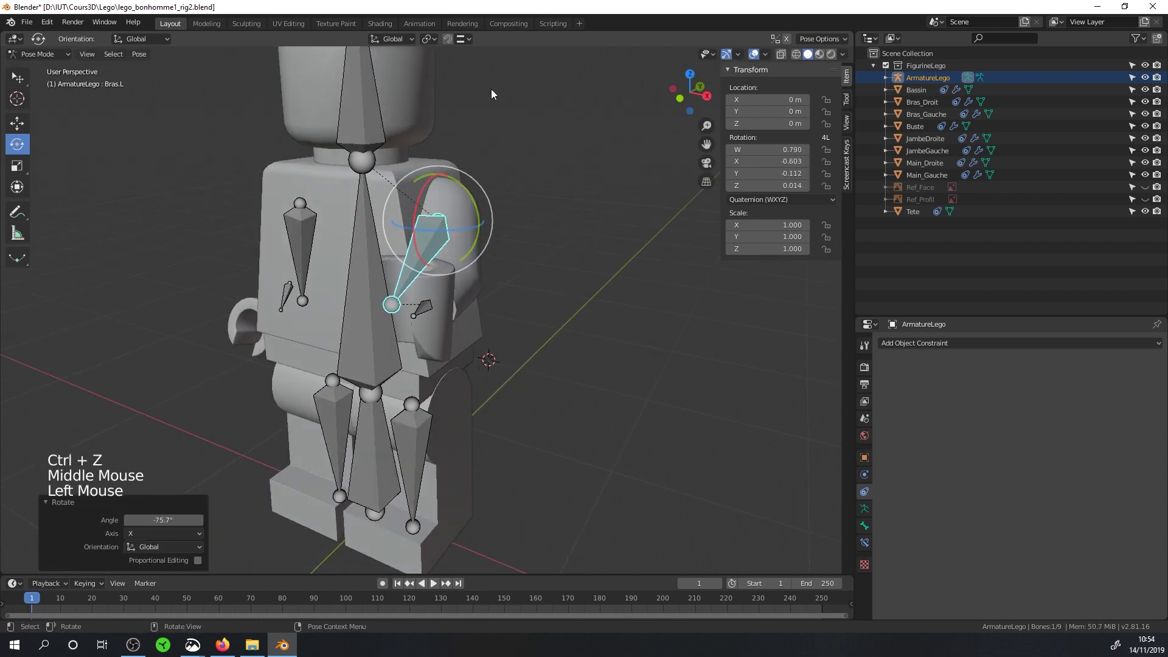
middle_drag(426, 291, 364, 254)
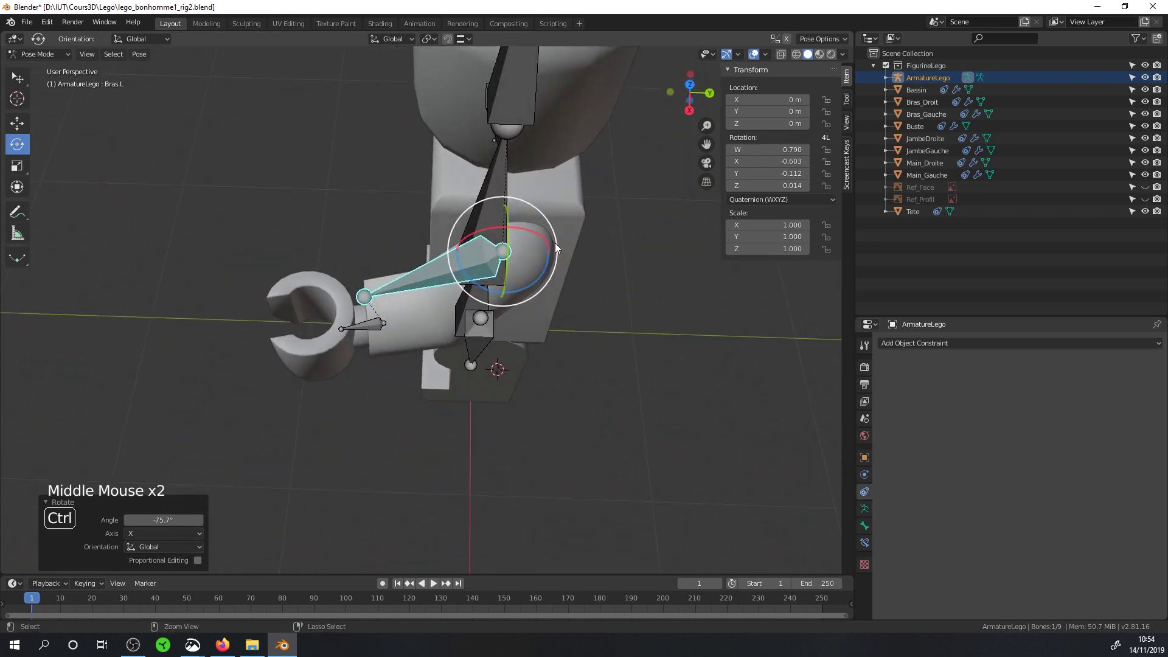
key(ctrl+z)
key(ctrl+z)
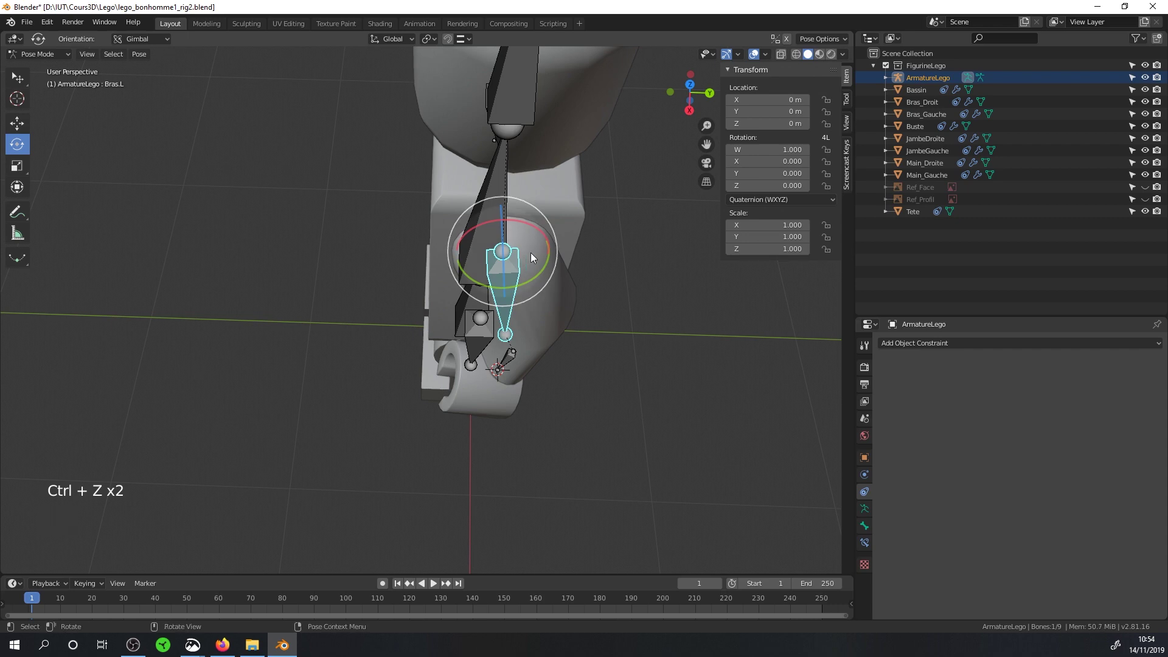
- Return the rotation orientation to Gimbal and try rotating Bras.L around its local X axis, cancelling the rotation
middle_drag(531, 253, 181, 127)
middle_drag(147, 47, 546, 234)
key(r)
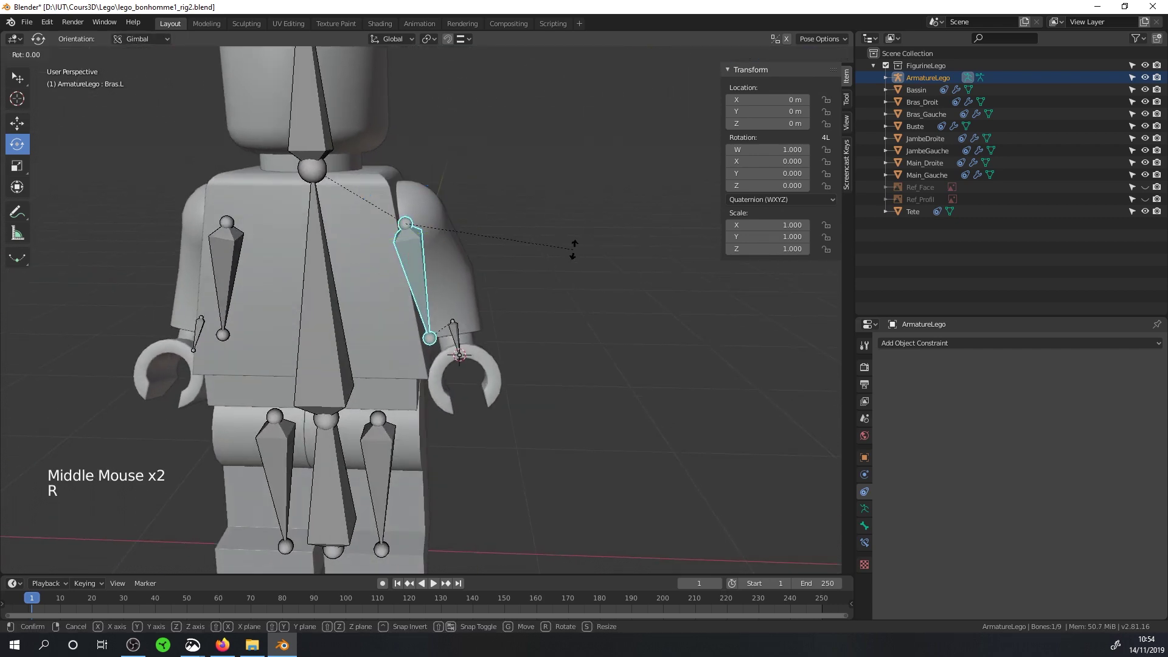
key(x)
key(x)
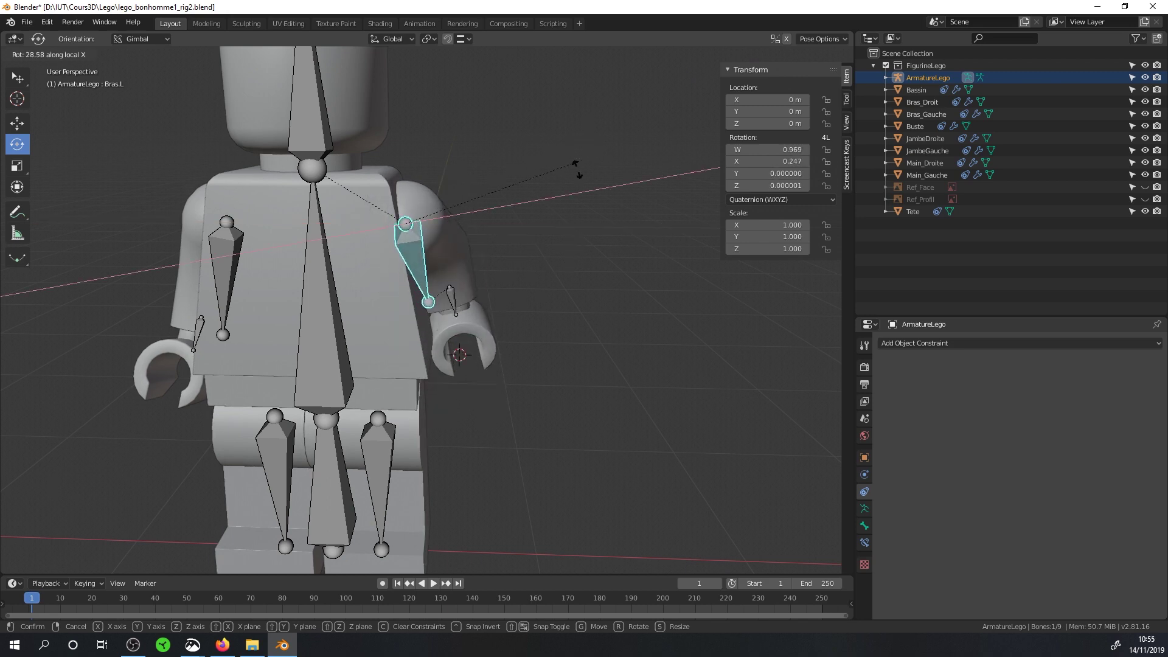
key(Escape)
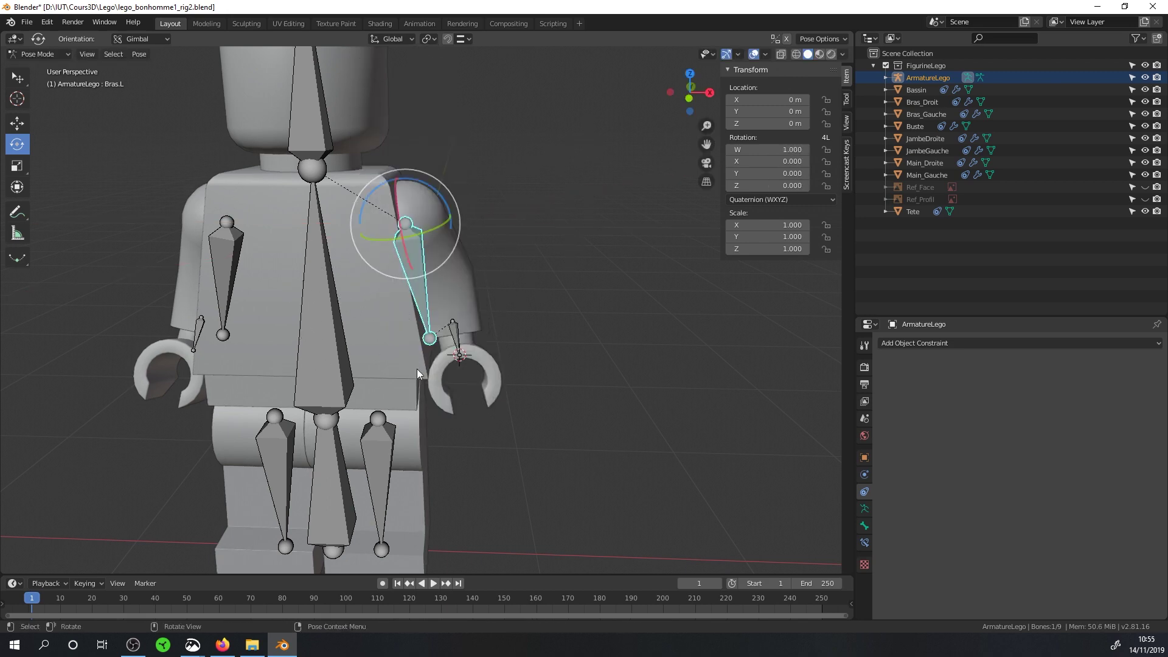
- Show the Screencast Keys settings and test the local X rotation of Bras.L once more without keeping it
click(849, 157)
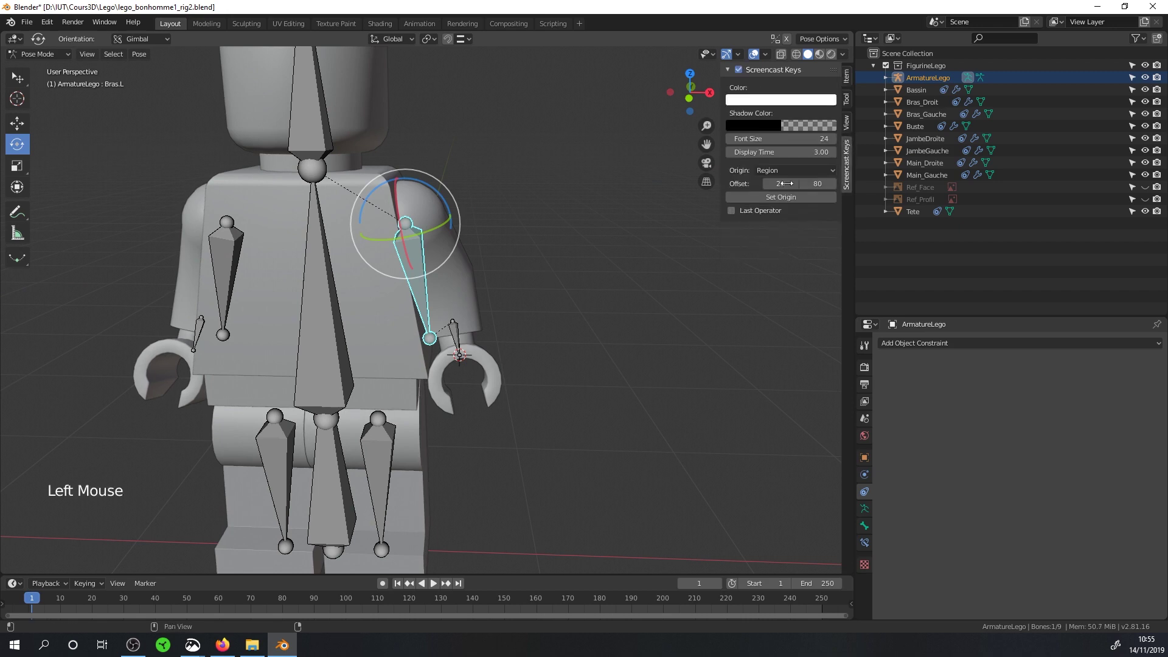
middle_drag(453, 315, 457, 312)
key(r)
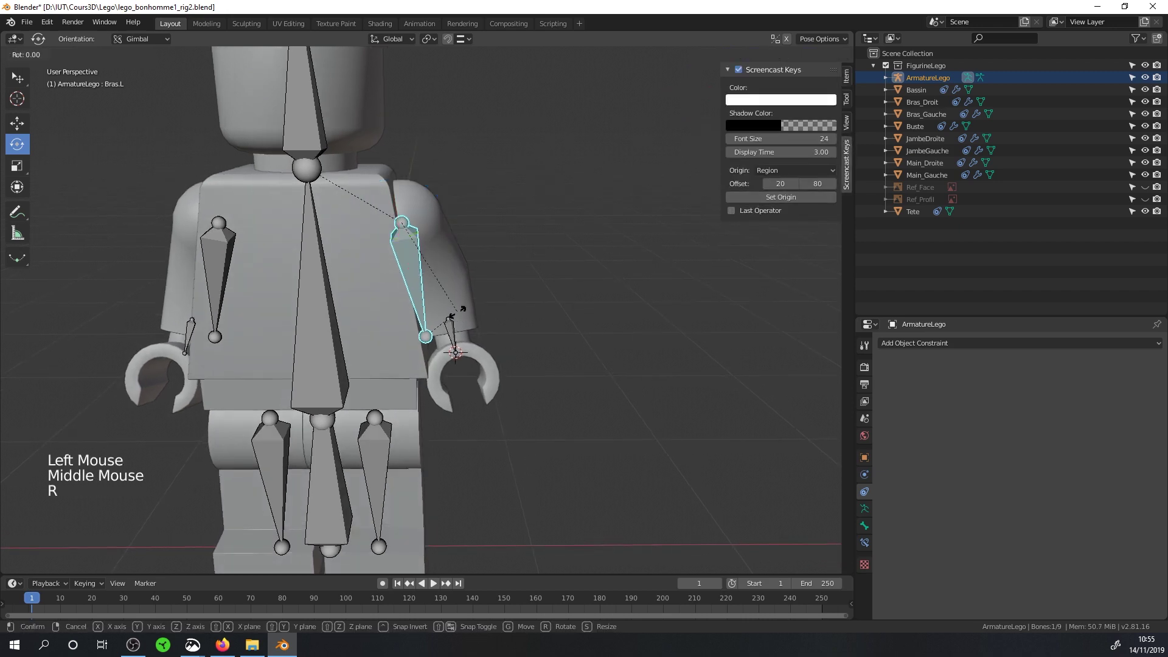
key(x)
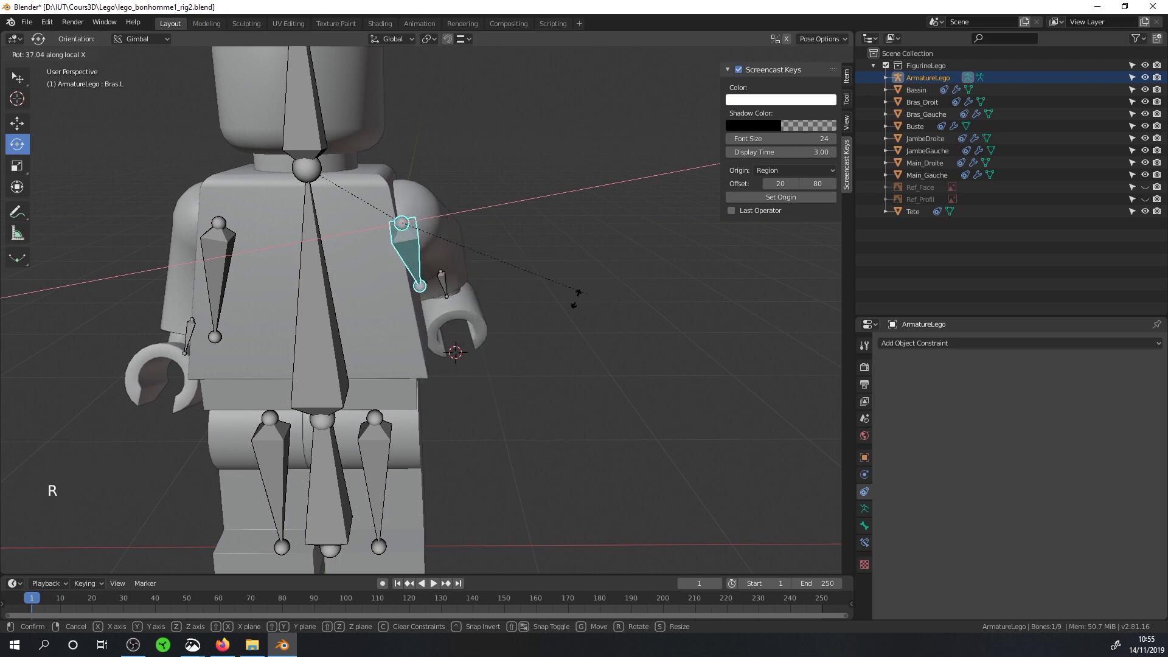
click(450, 333)
middle_drag(488, 385, 478, 268)
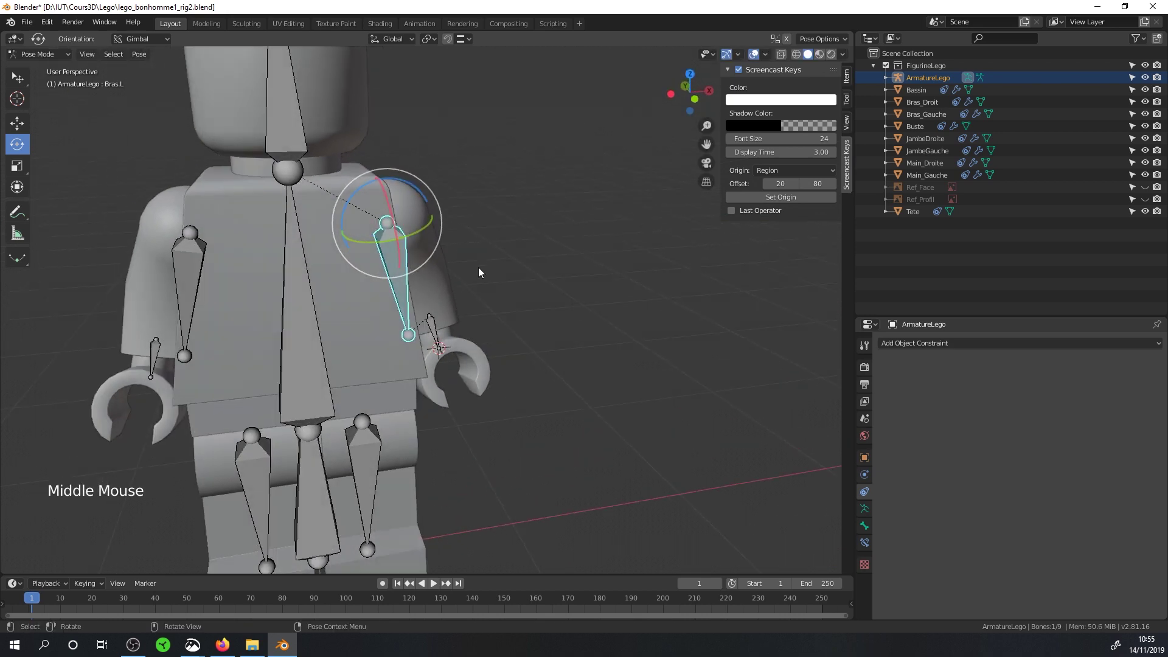
- Try rotating the Bras.R bone around its local X axis, cancelling the rotation
click(188, 265)
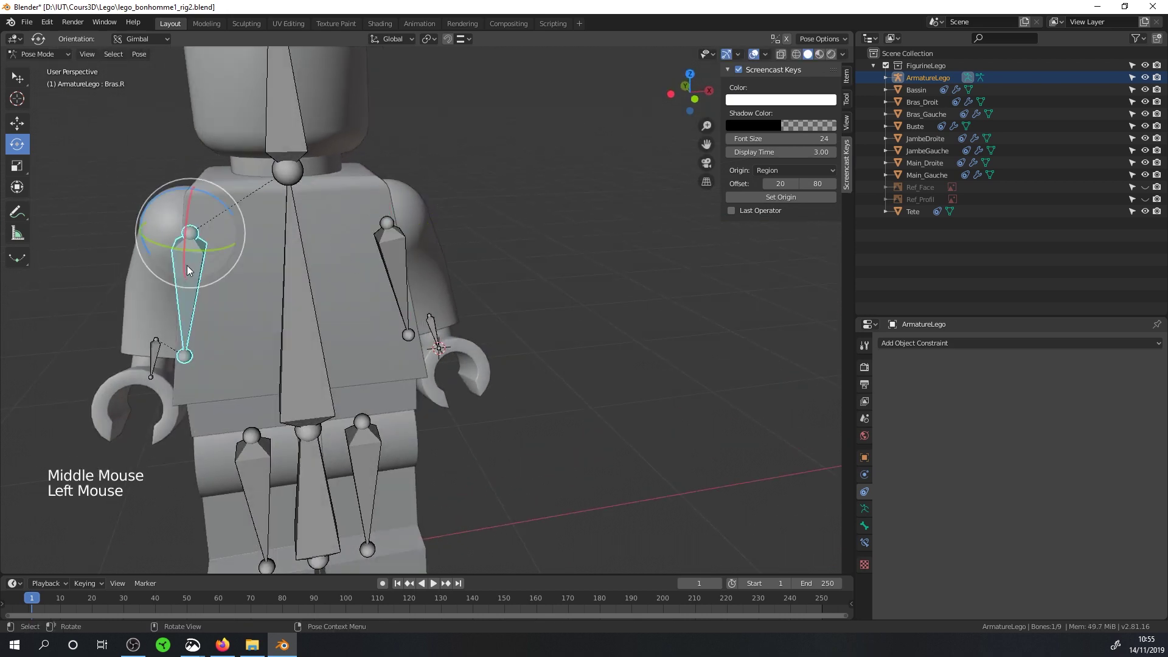
middle_drag(276, 296, 295, 294)
scroll(212, 322, down, 2)
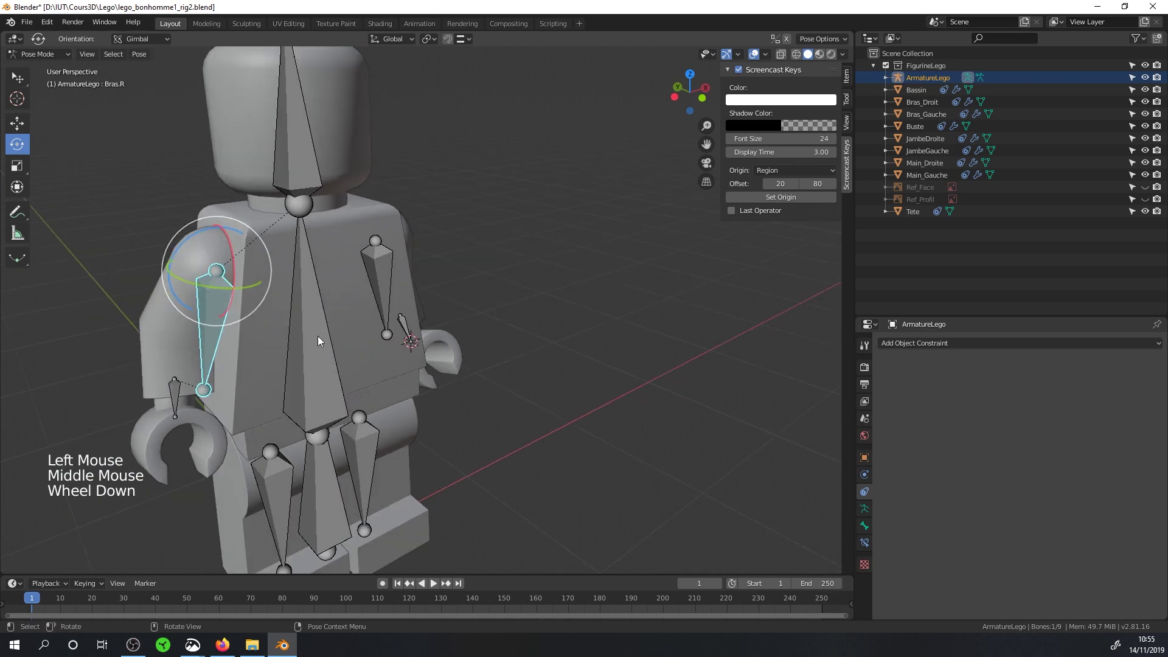
key(r)
key(x)
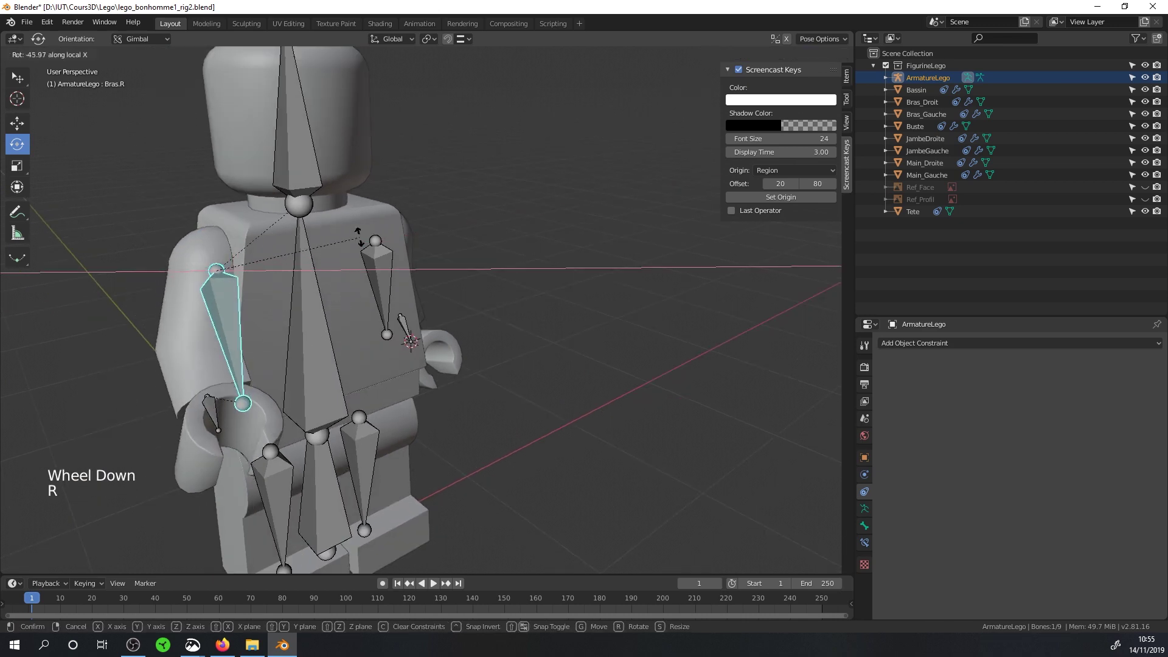
right_click(329, 298)
- Try rotating the Main.R bone around its local Y axis, cancelling the rotation
click(171, 403)
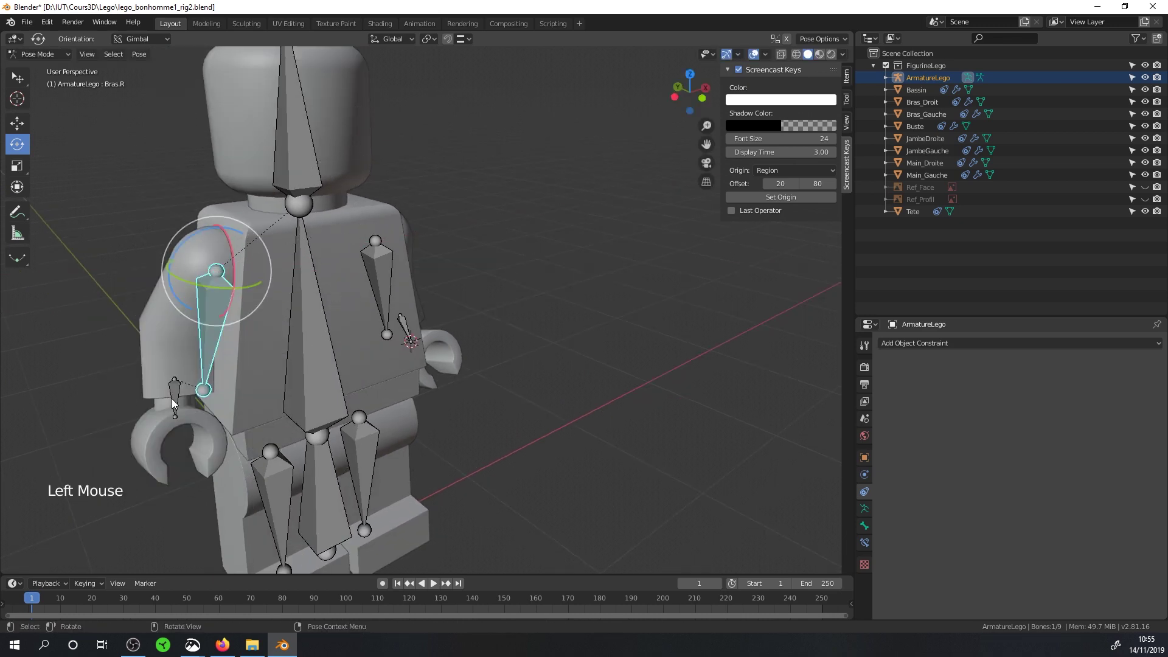
middle_drag(174, 425, 203, 350)
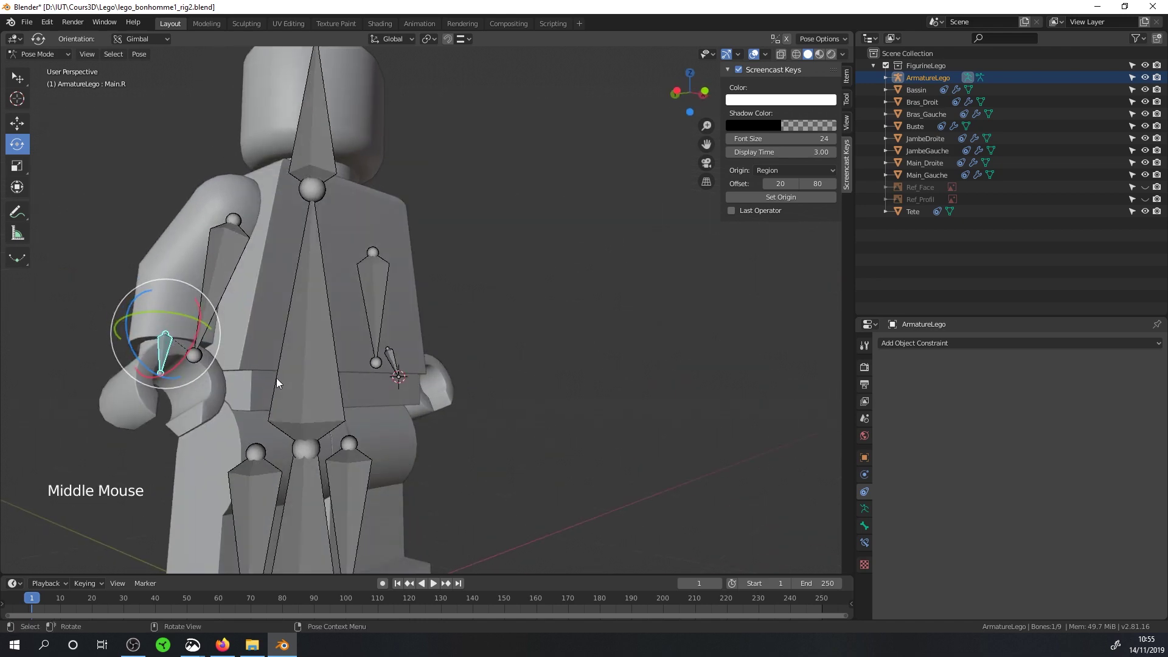
key(r)
key(y)
key(y)
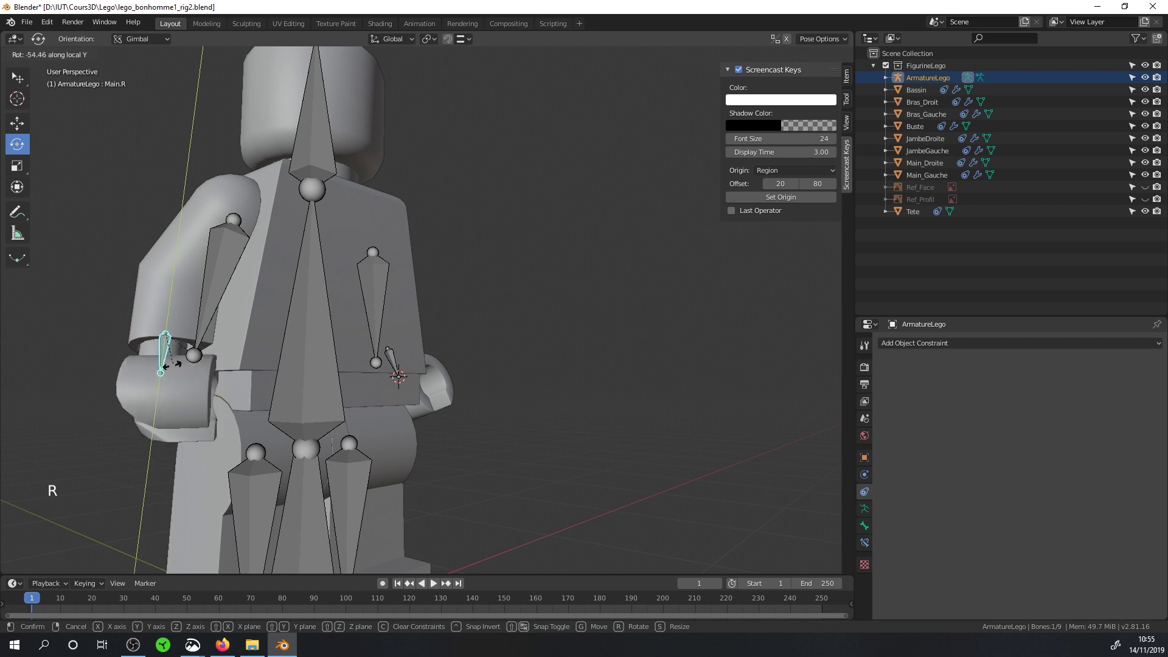
click(511, 399)
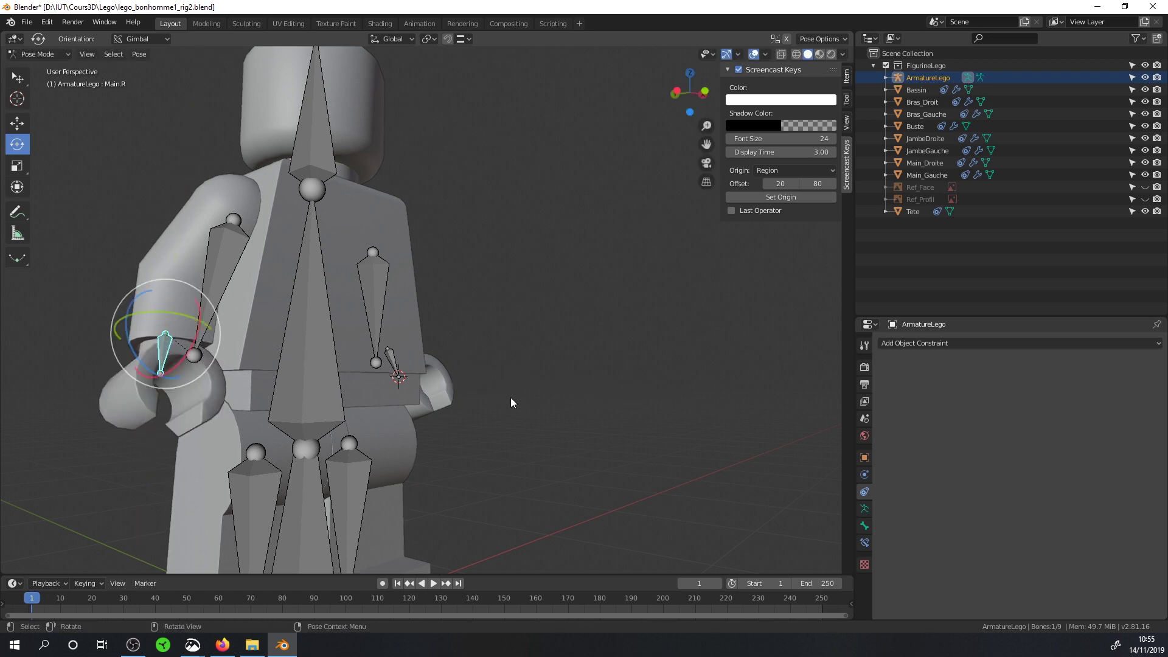
- Try rotating the Main.L bone around the Y axis, cancelling the rotation
click(455, 383)
middle_drag(451, 379, 441, 350)
click(439, 344)
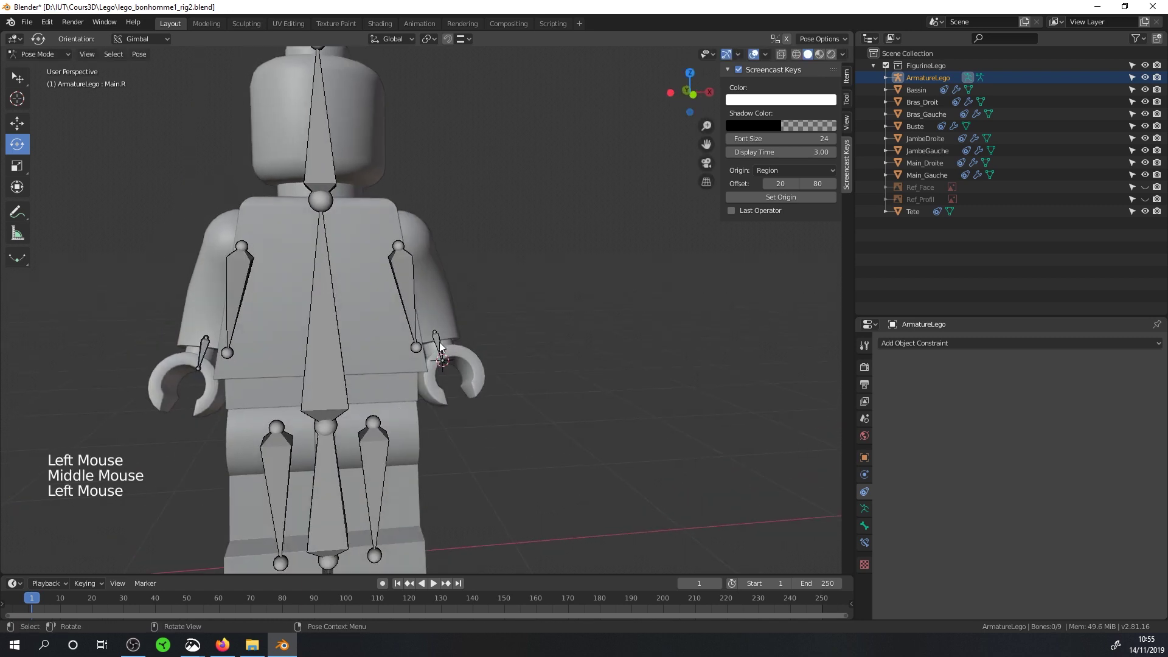
key(r)
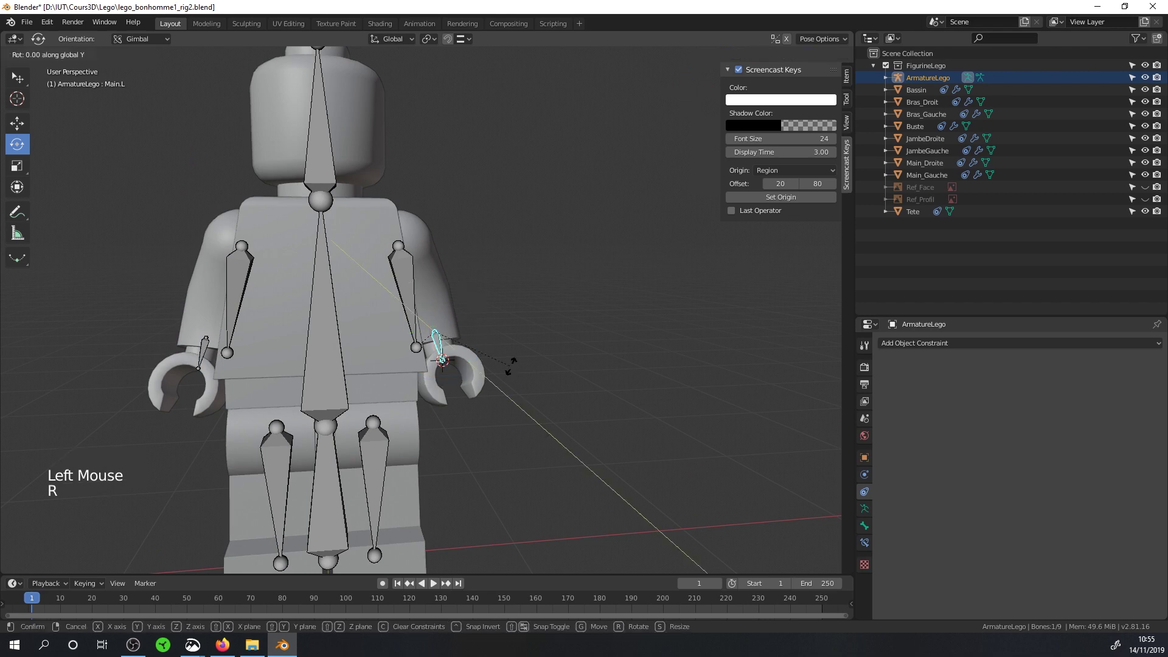
click(560, 349)
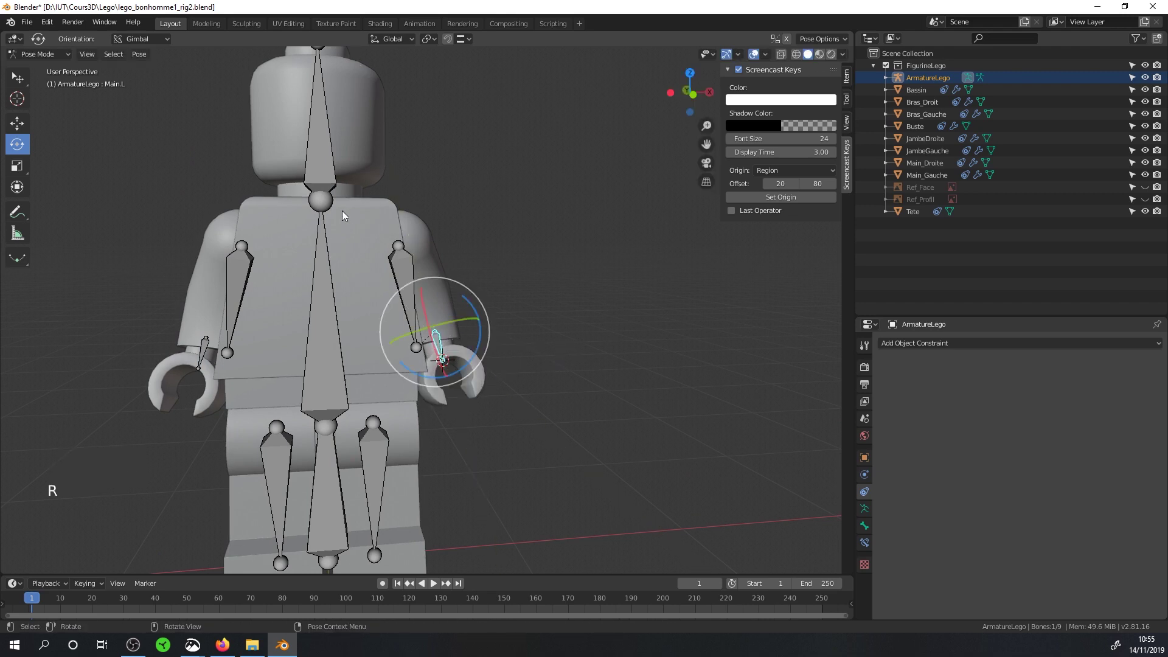
- Try rotating the Tete bone around the global Y axis, cancelling the rotation
click(326, 165)
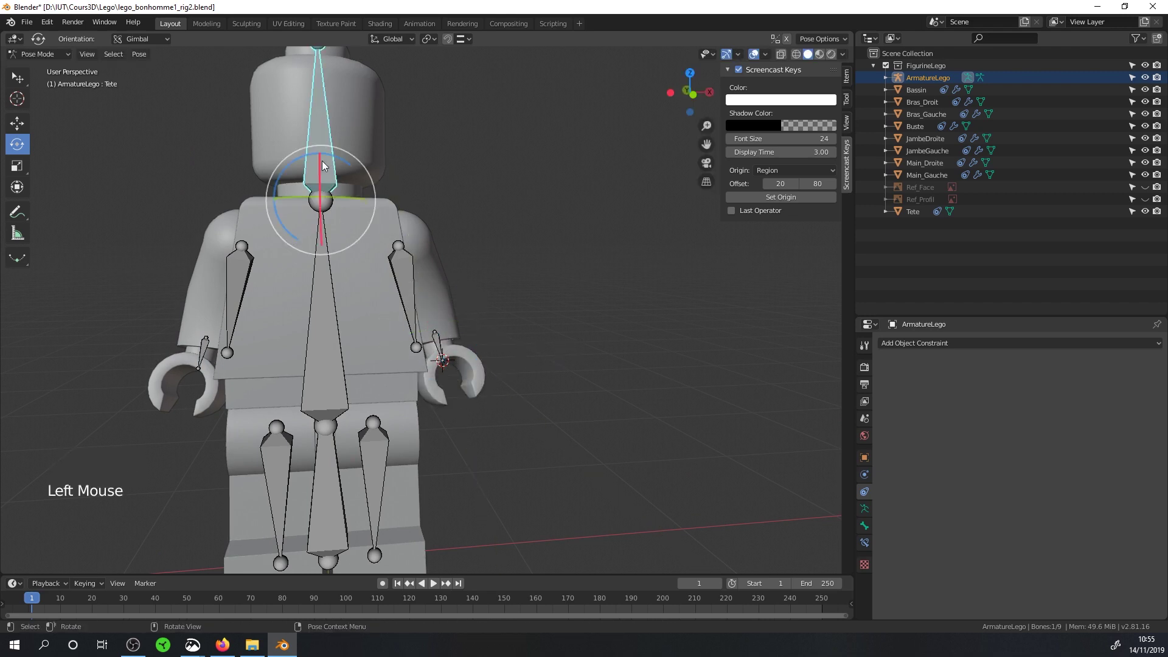
shift+middle_drag(355, 181, 383, 297)
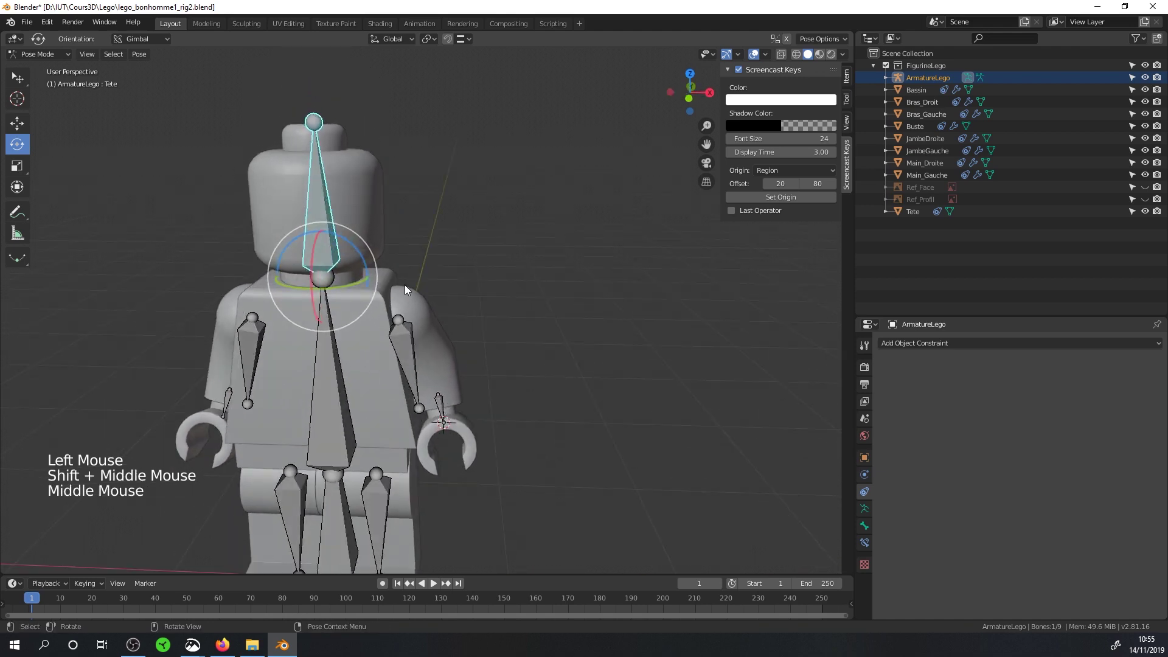
key(r)
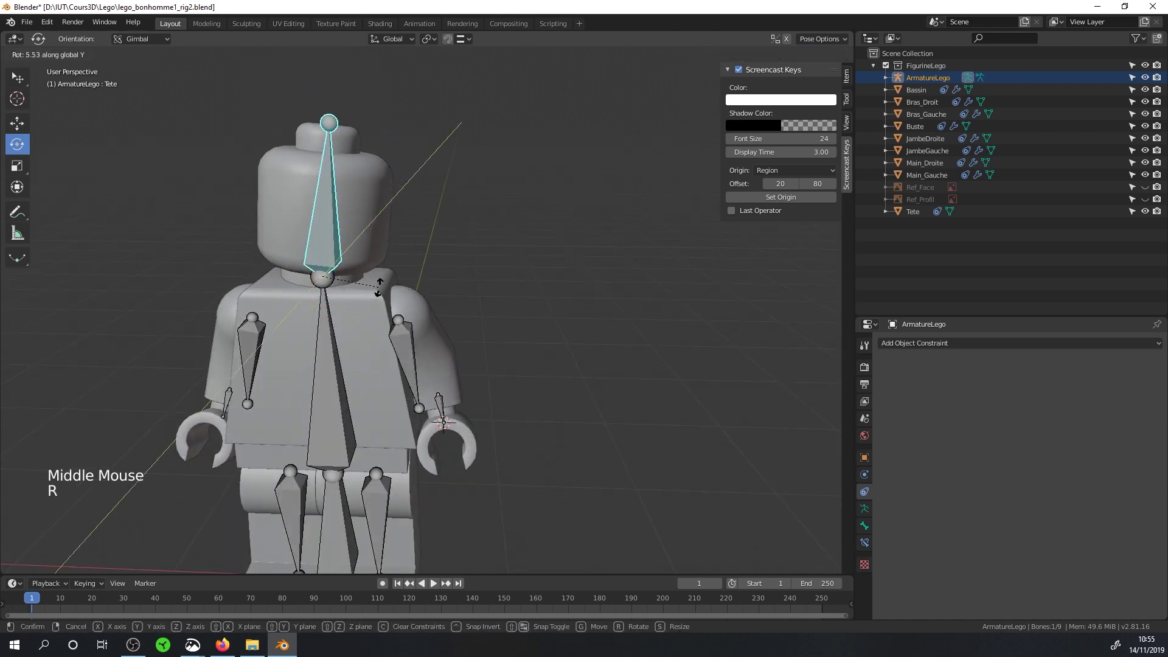
key(r)
key(r)
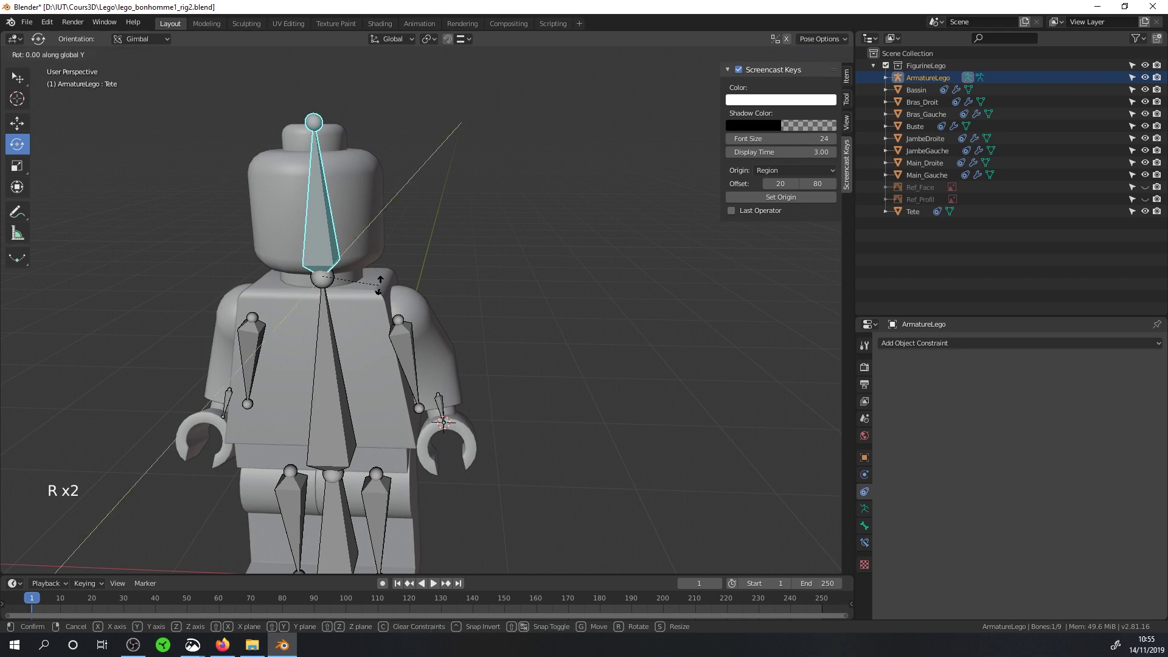
click(375, 286)
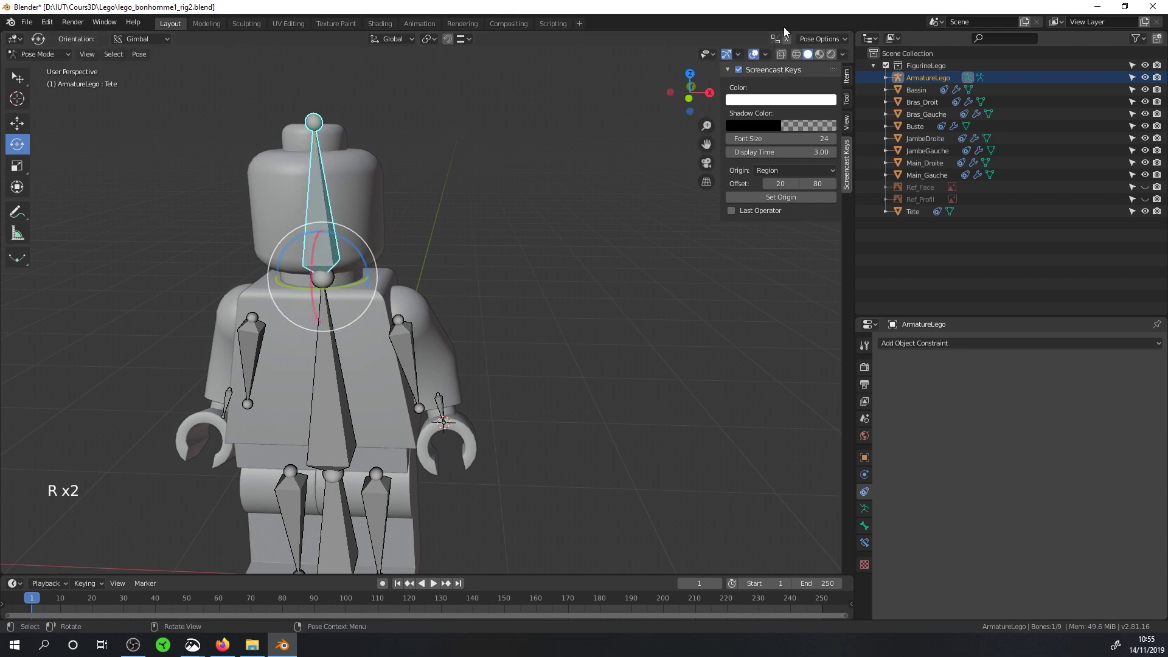
- Switch the viewport to Material Preview shading and try rotating the Tete bone around its local Y axis without keeping the rotation
click(818, 54)
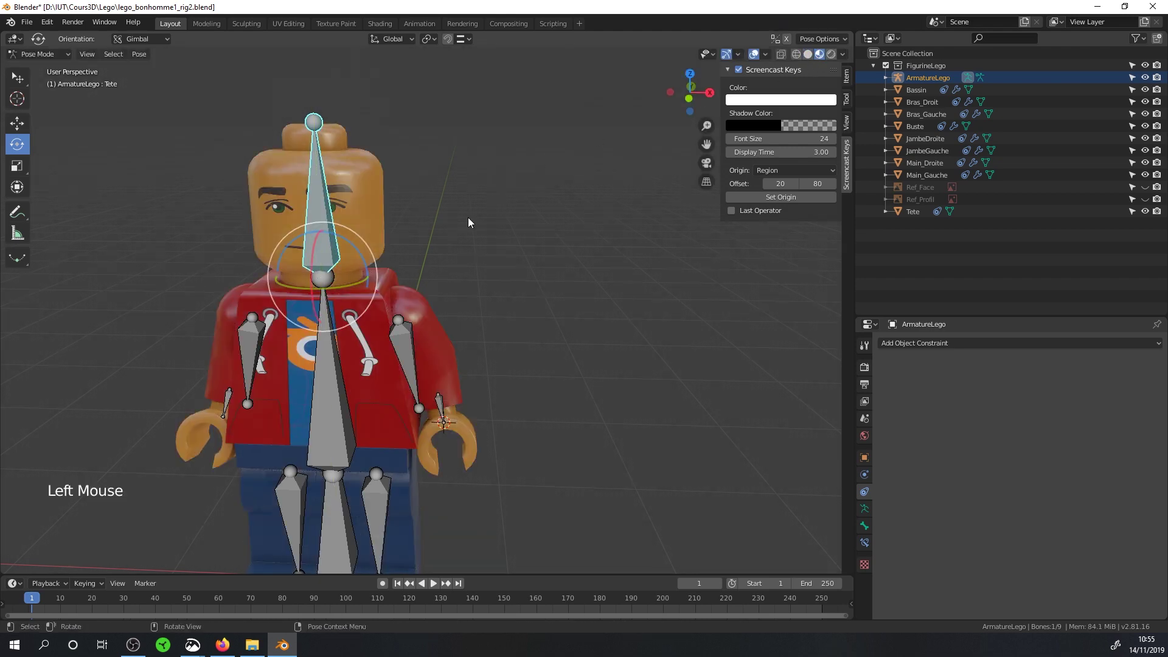
key(r)
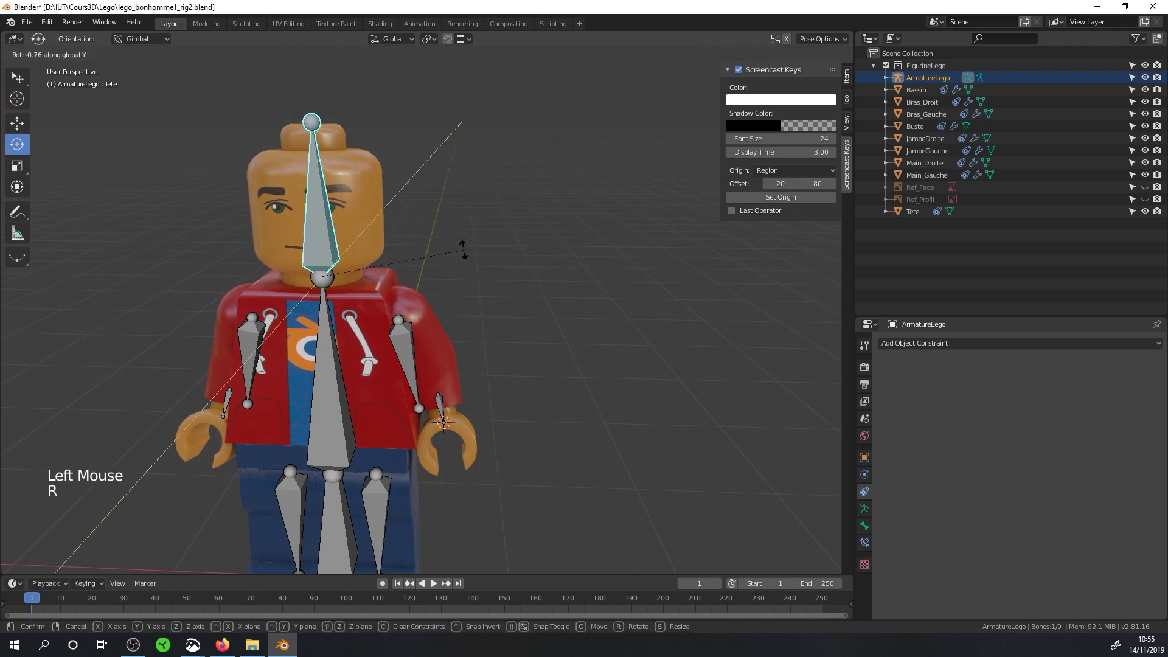
key(y)
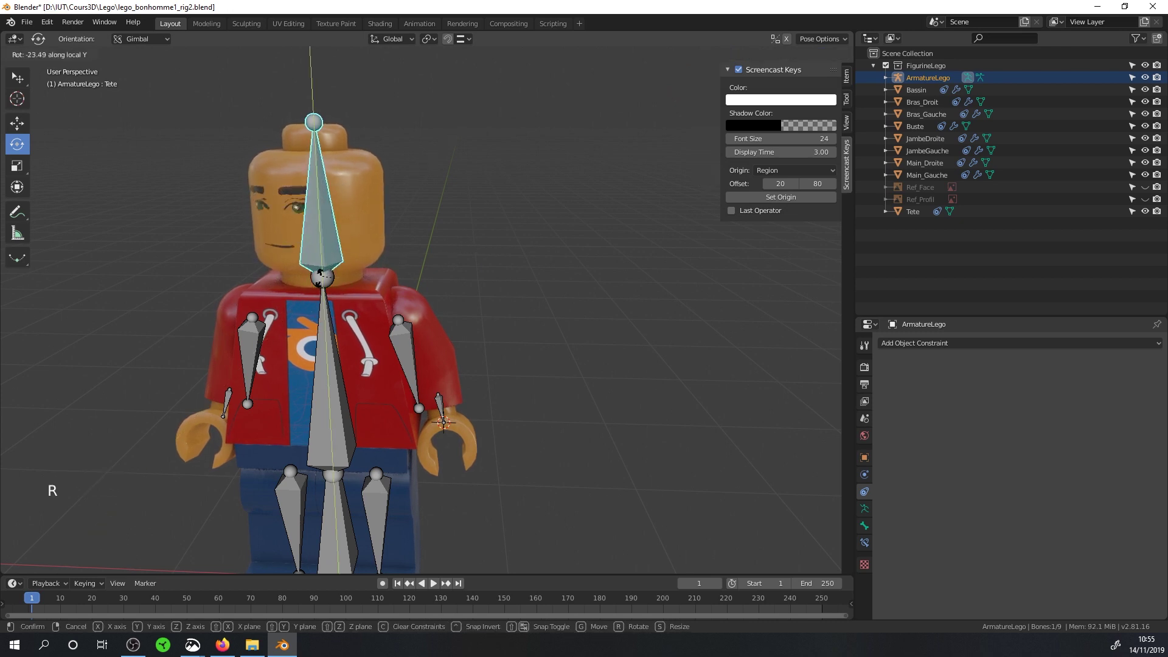
click(491, 299)
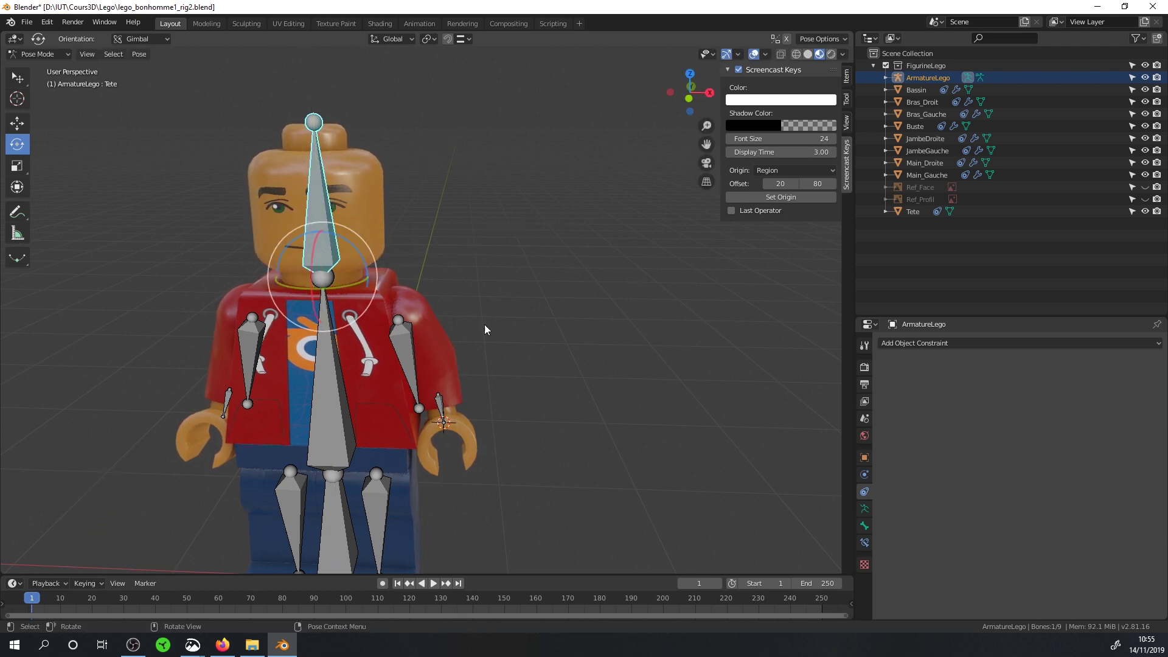
mouse_move(485, 330)
middle_down()
mouse_move(517, 313)
mouse_move(484, 271)
mouse_move(463, 331)
middle_up()
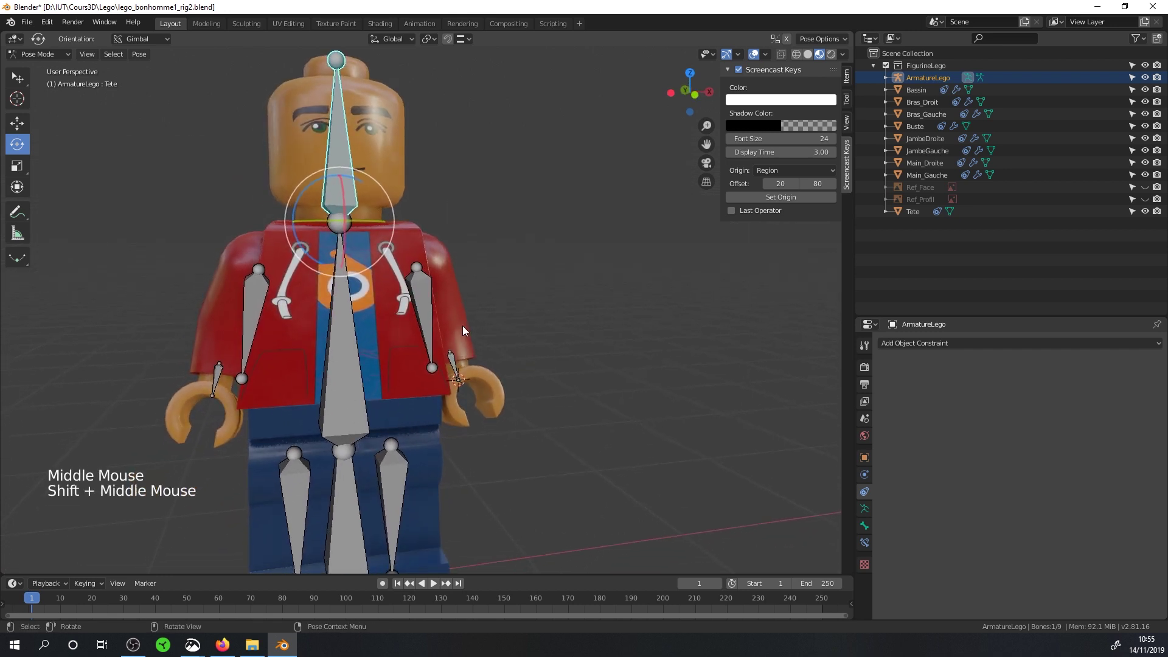
scroll(463, 330, down, 2)
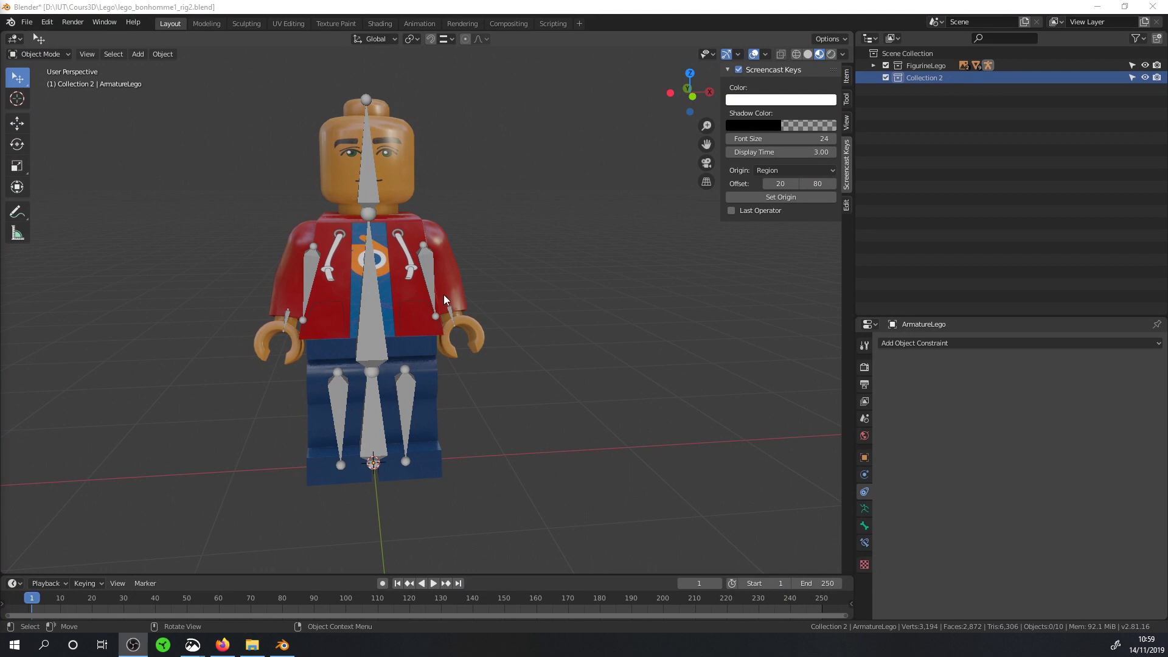
- Hide the FigurineLego collection and add a Single Bone armature to Collection 2
click(1145, 65)
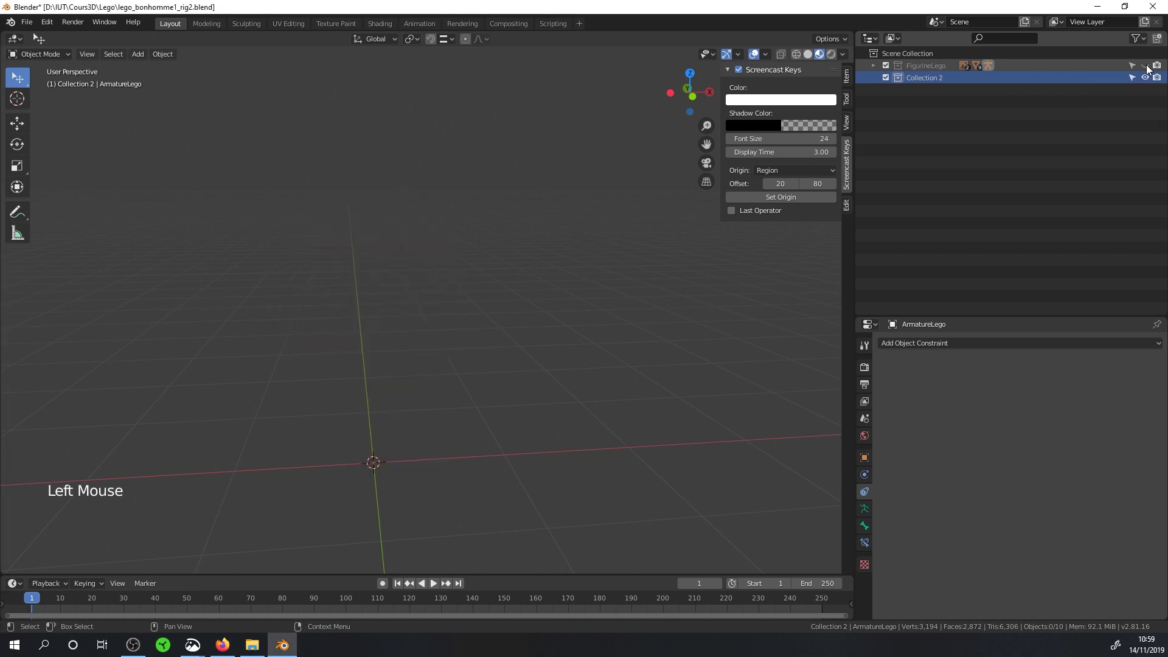
click(912, 78)
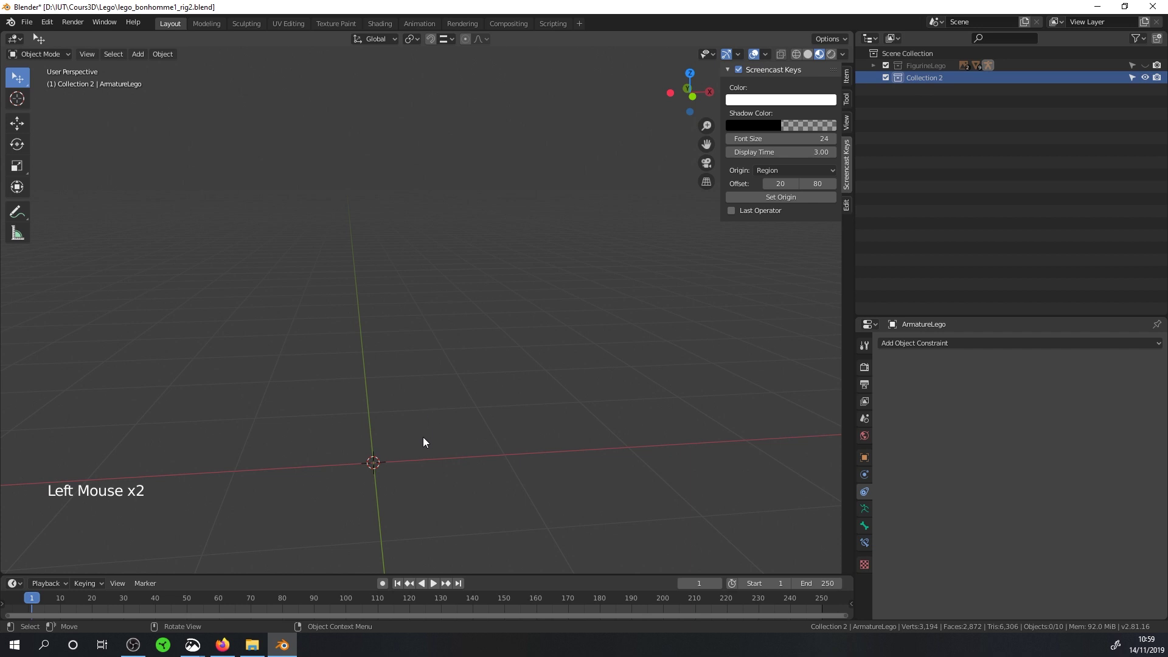
key(shift+a)
mouse_move(424, 438)
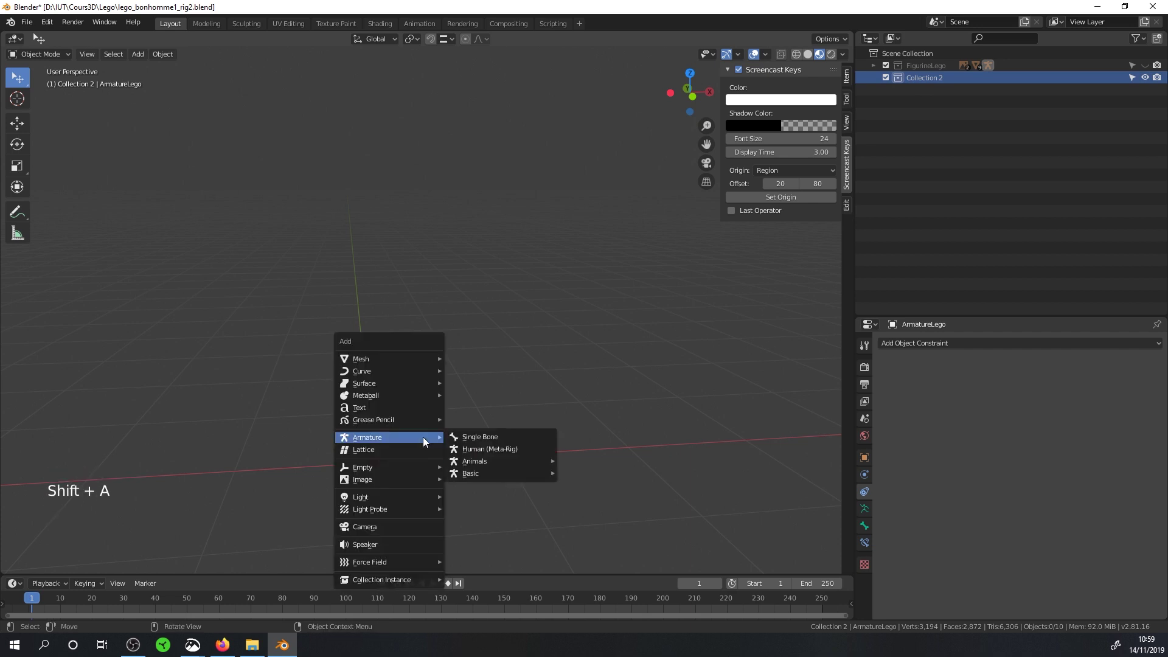
click(460, 437)
shift+middle_drag(450, 433, 451, 337)
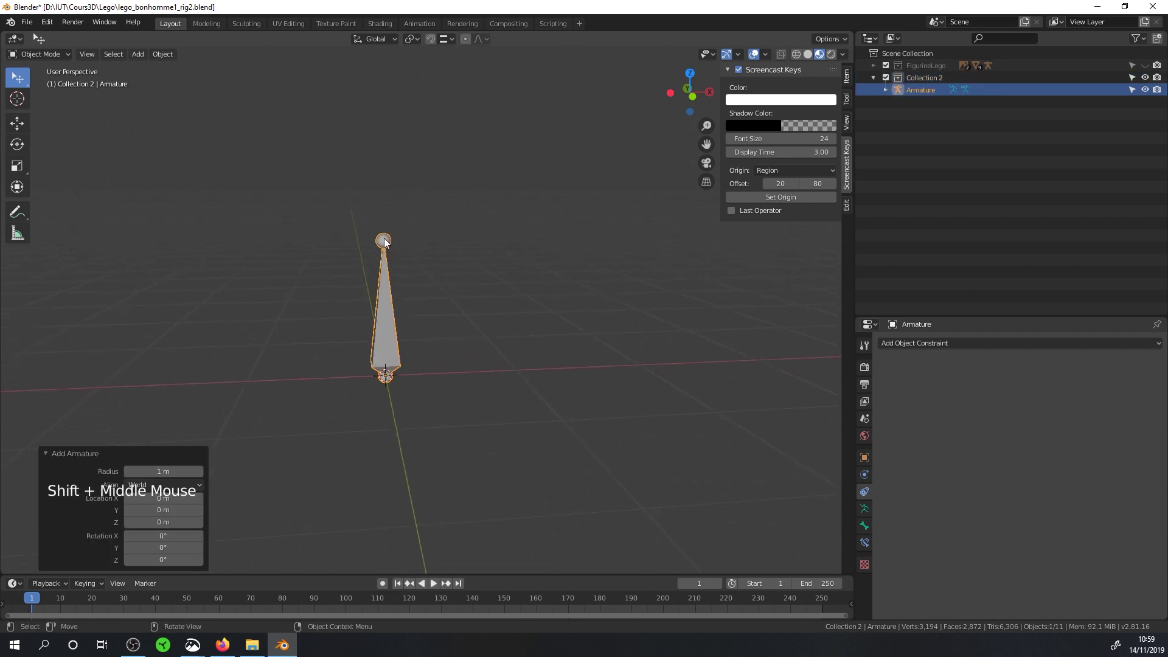
- In Edit Mode from the Right view, move the new bone's tip about -0.422 m in Y and -1.96 m in Z
key(KP_7)
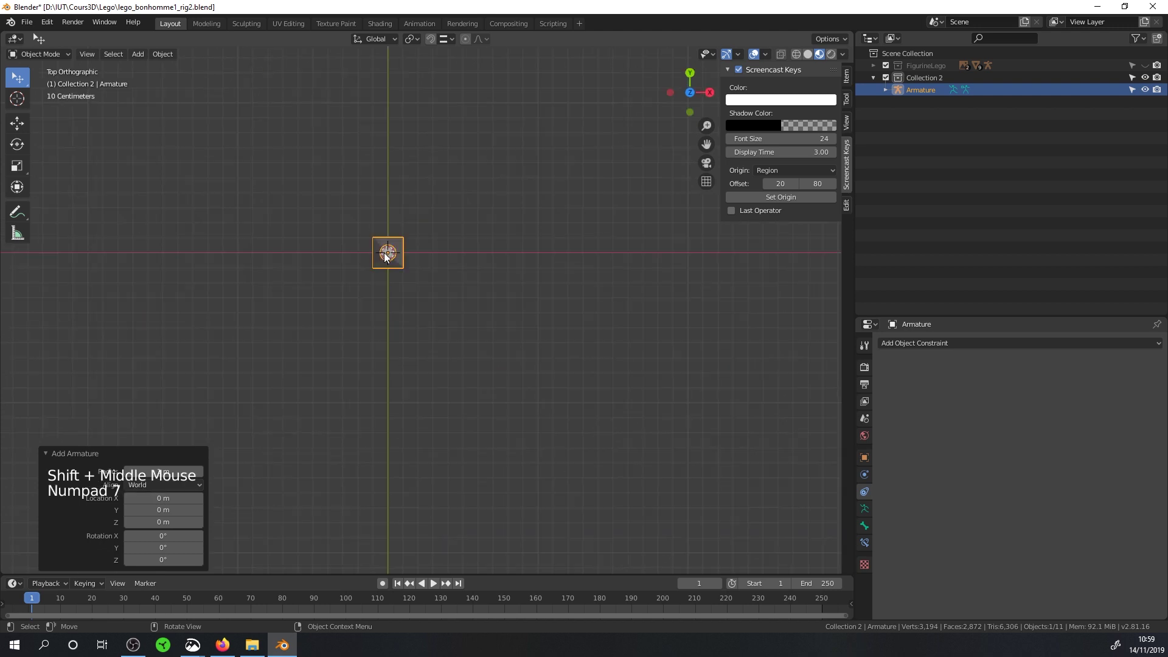
key(KP_3)
key(KP_1)
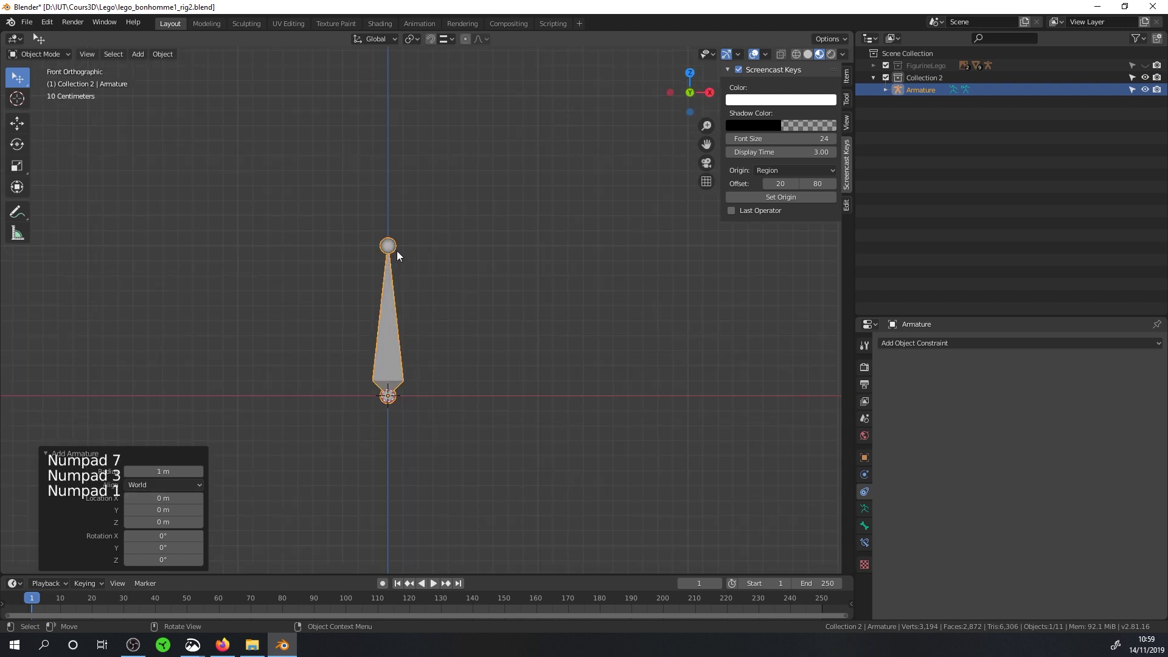
key(KP_3)
shift+middle_drag(501, 332, 507, 276)
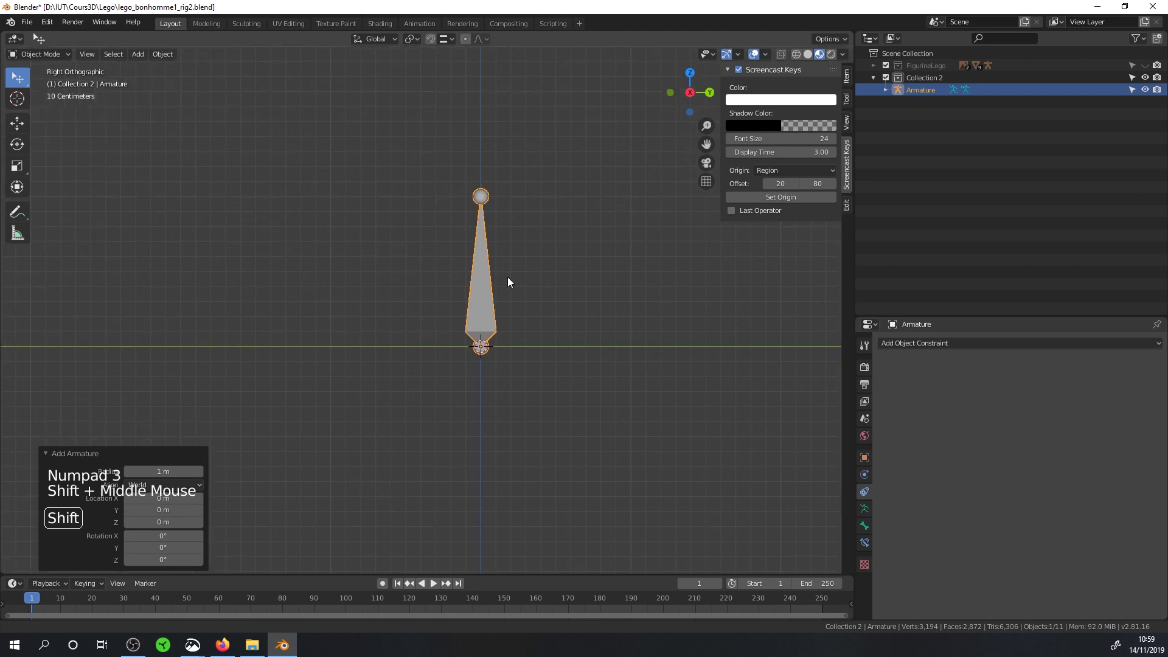
key(Tab)
drag(504, 176, 441, 475)
shift+middle_drag(428, 508, 427, 321)
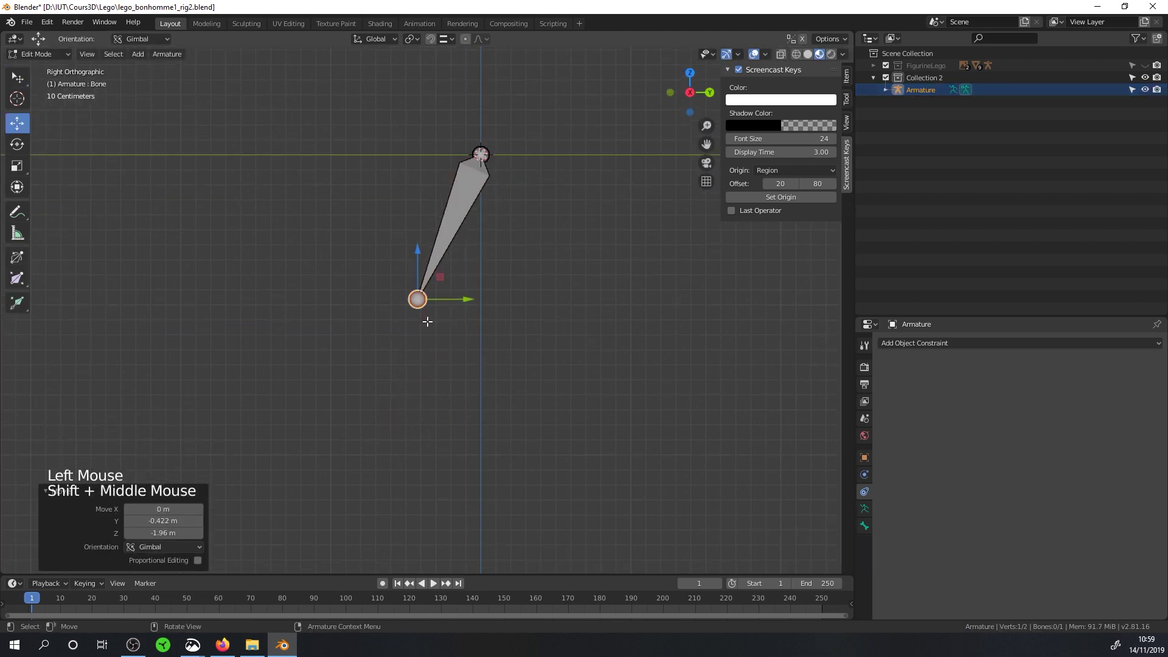
- Extrude a lower bone by about 0.353 m in Y and -0.9 m in Z, and a foot bone by about -0.661 m in Y
key(e)
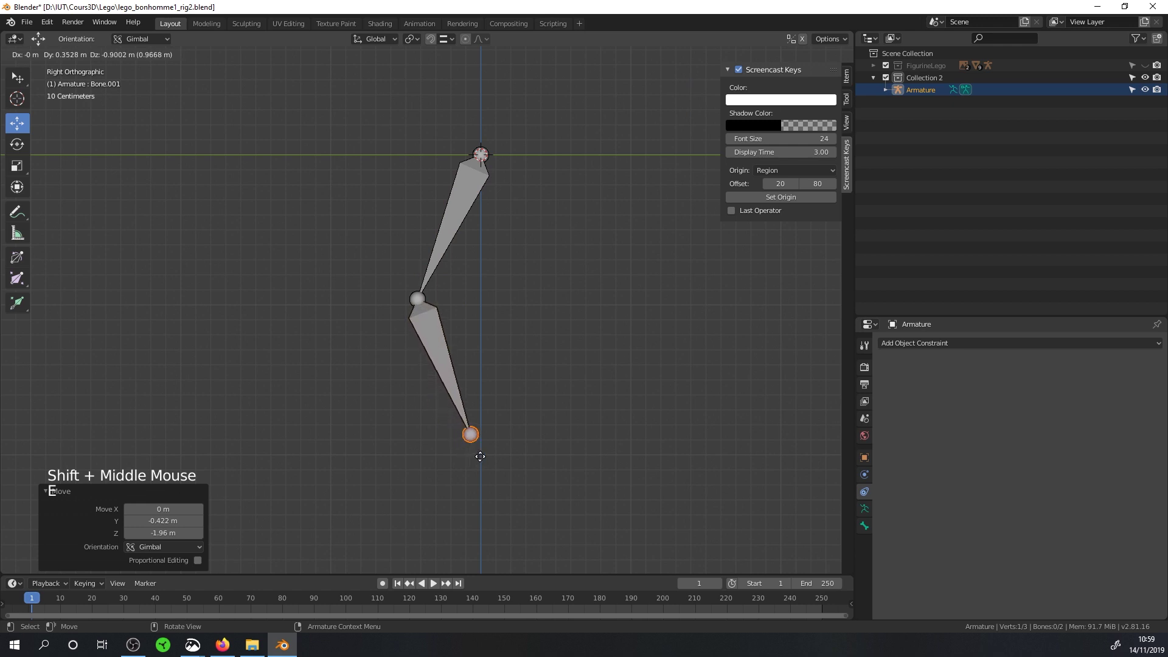
click(479, 457)
key(e)
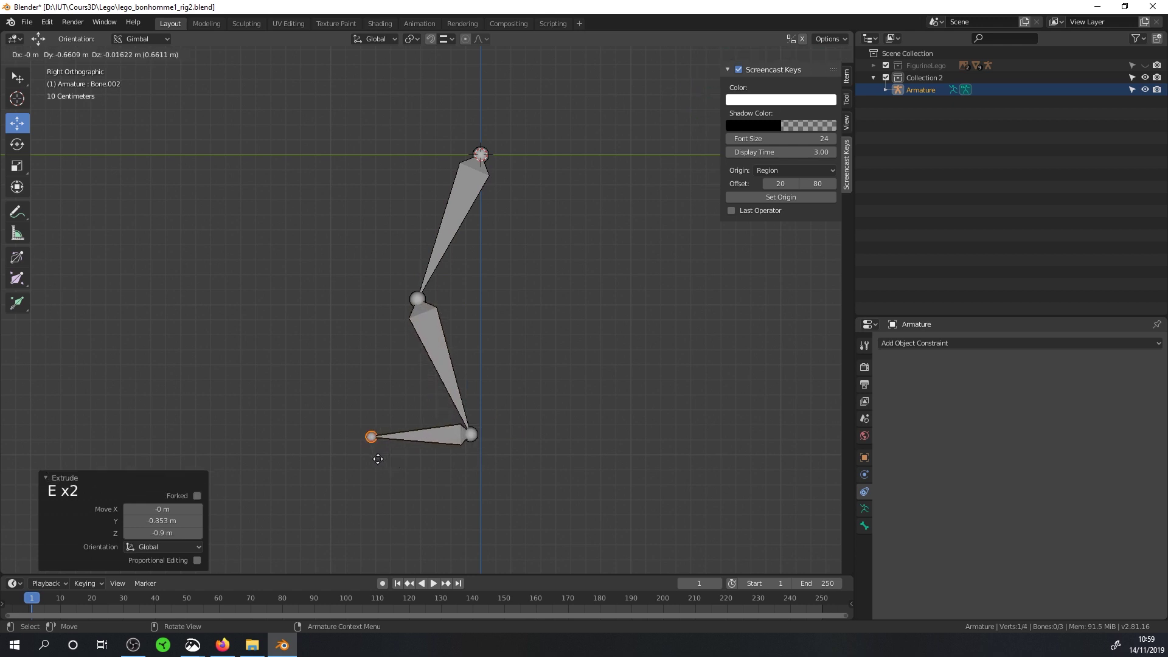
click(377, 458)
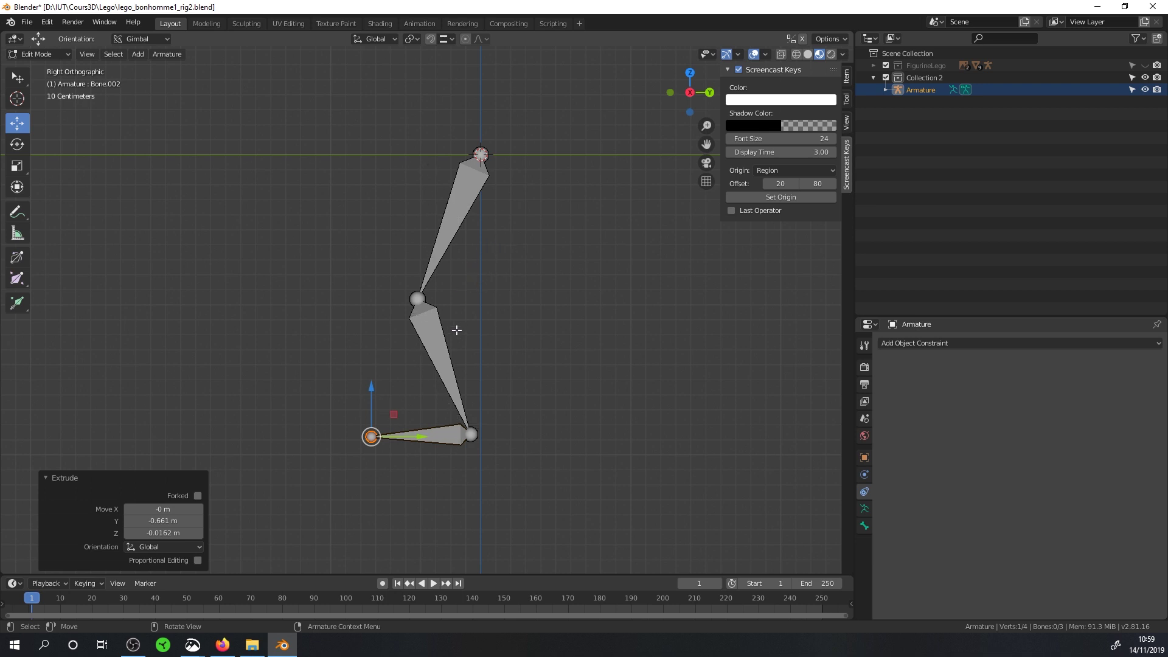
- In Pose Mode, try swinging the upper leg bone forward around its X axis
click(45, 56)
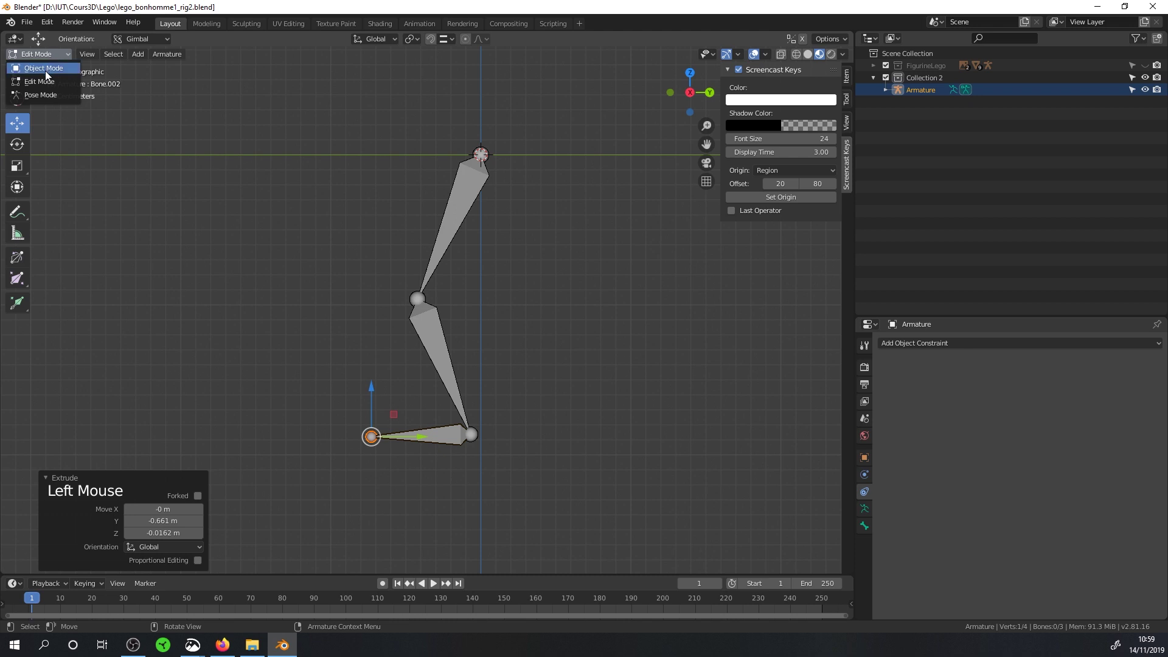
click(49, 98)
click(463, 170)
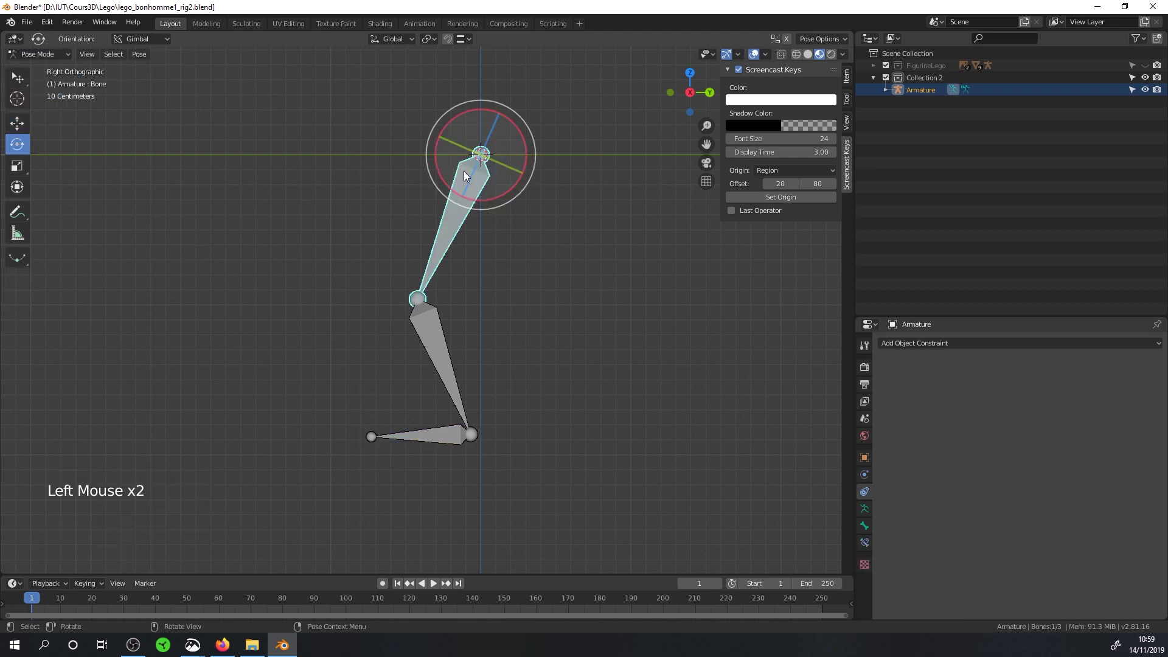
drag(473, 202, 400, 246)
click(333, 250)
key(ctrl+z)
- Try rotating the foot bone by about -30.3° around X, and undo the test rotations of the leg
click(345, 345)
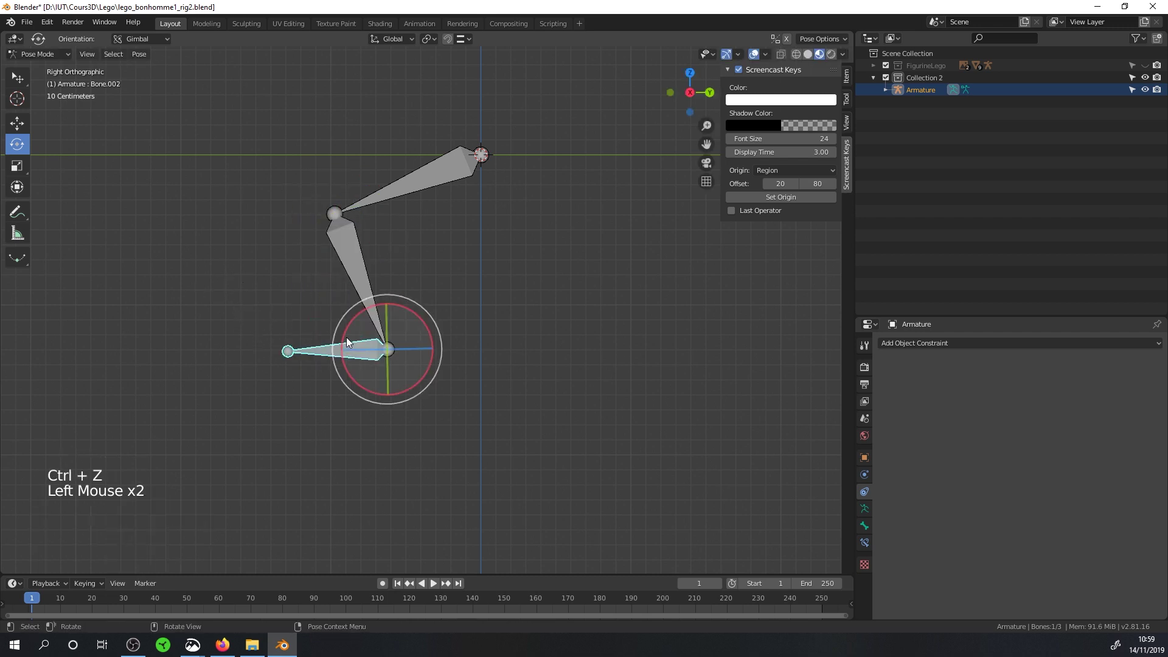
drag(358, 387, 304, 414)
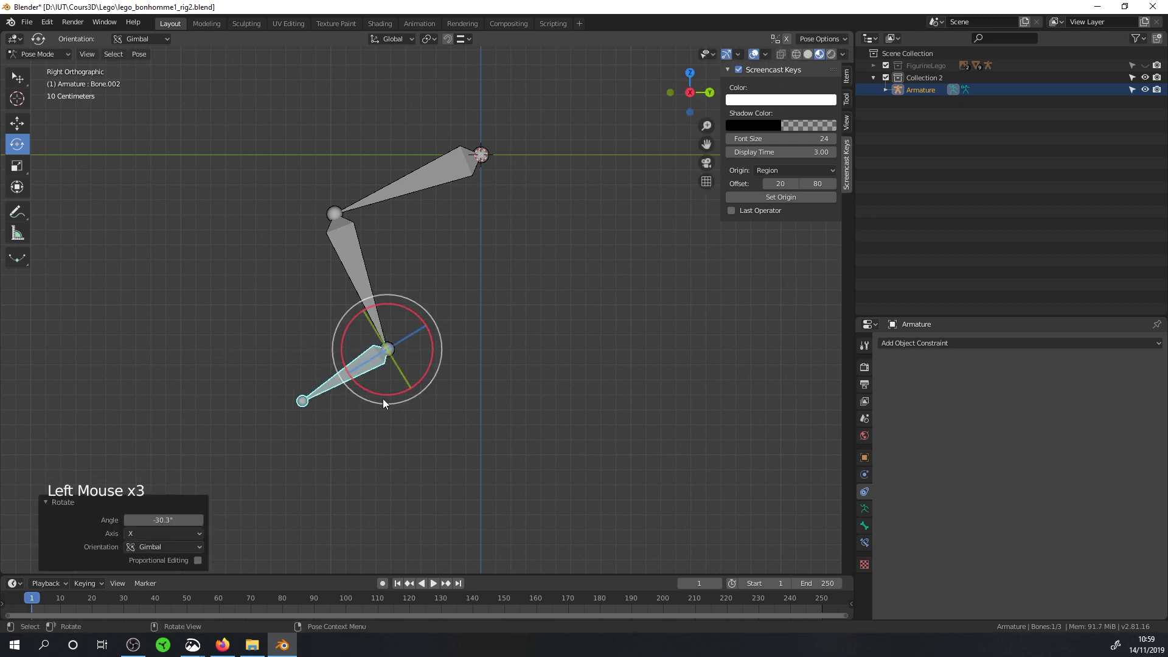
key(ctrl+z)
key(ctrl+z)
key(ctrl+z)
key(ctrl+z)
key(ctrl+z)
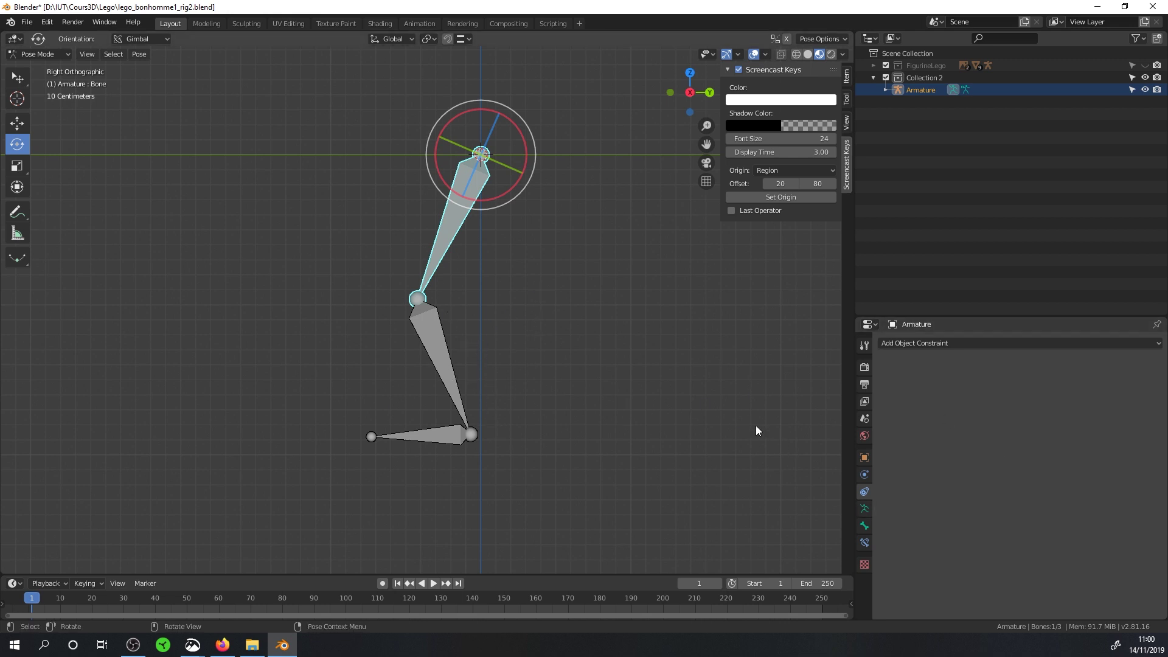
- In Edit Mode, snap the 3D cursor to the ankle joint and add a new bone there
shift+middle_drag(579, 327, 531, 308)
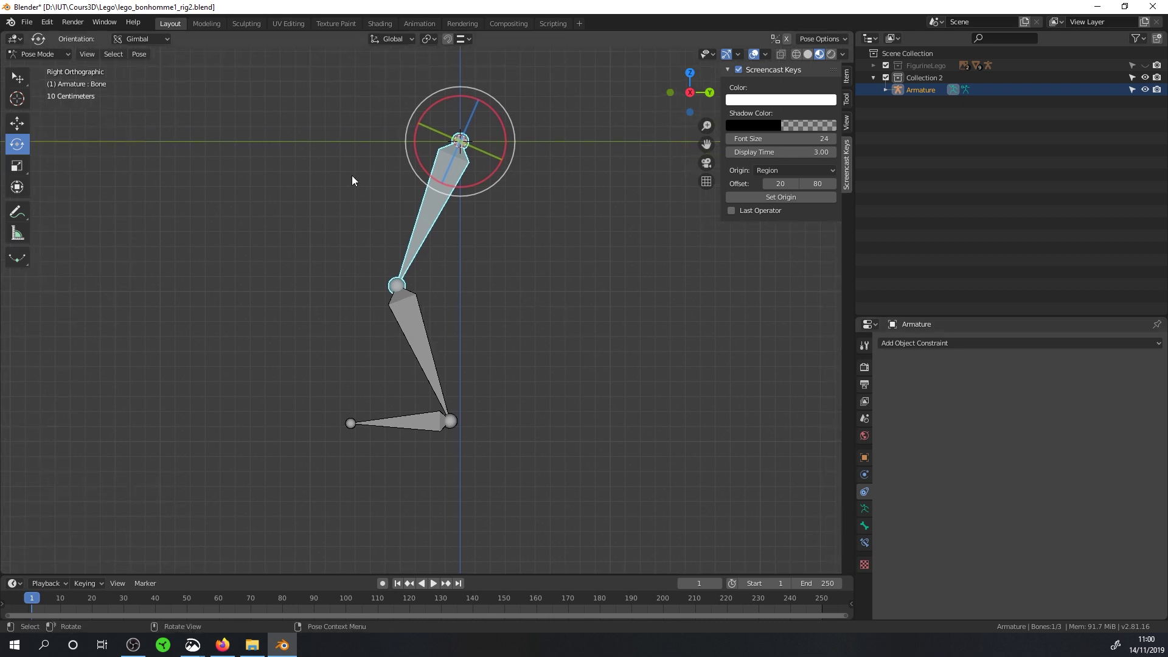
click(415, 316)
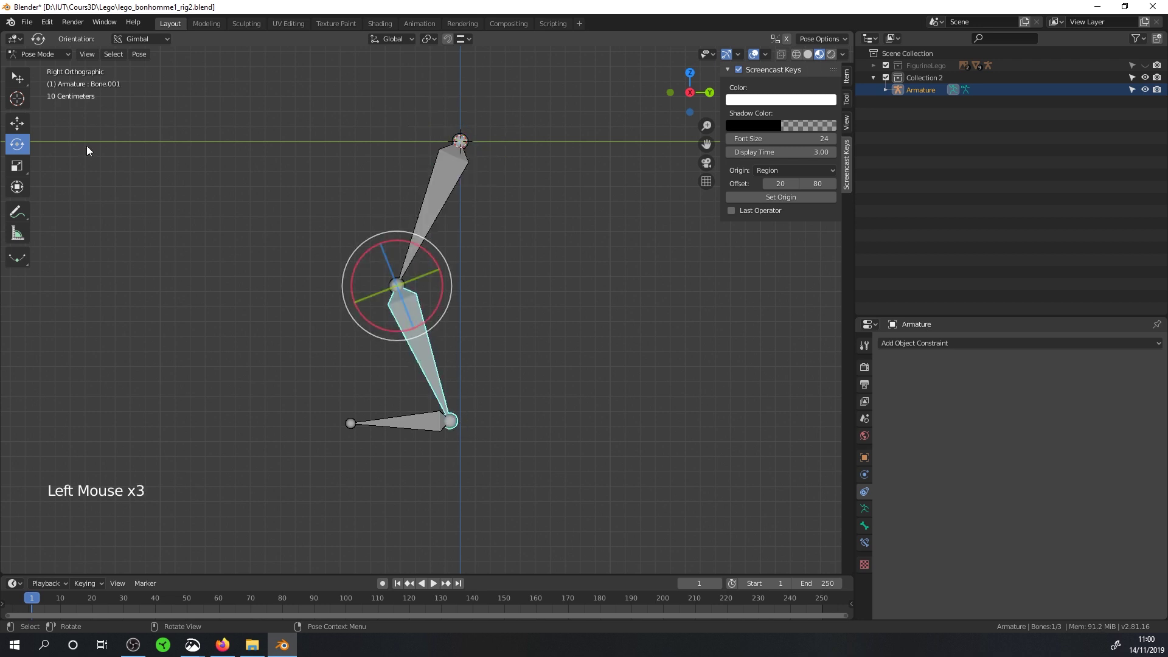
click(37, 53)
click(34, 80)
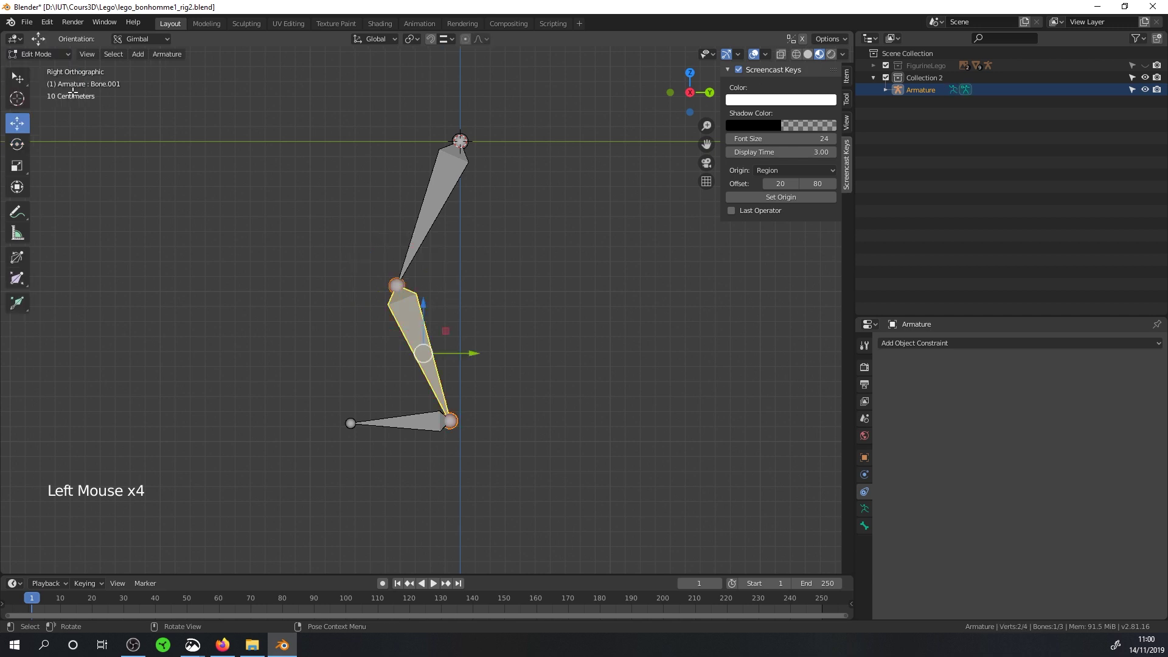
click(451, 421)
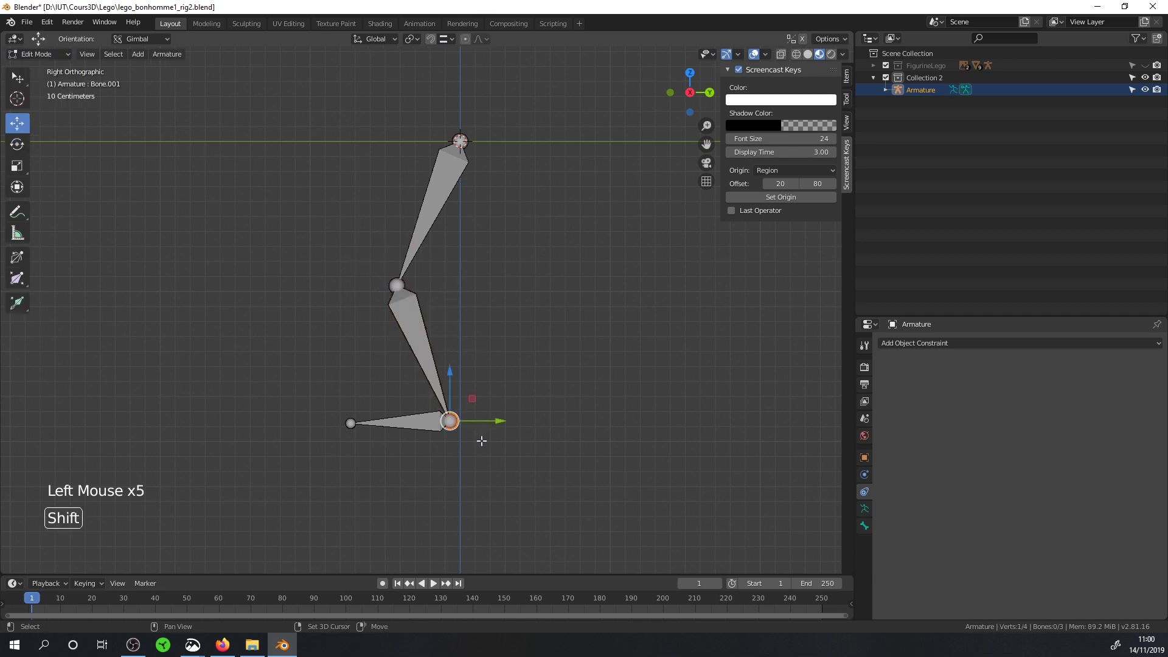
key(shift+s)
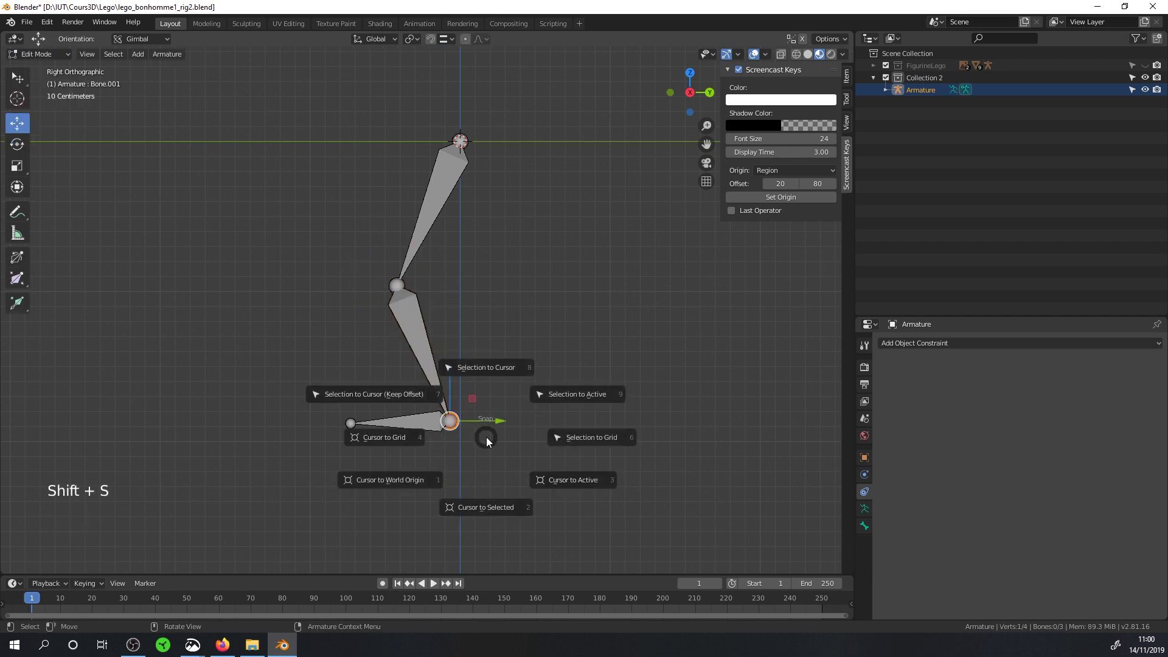
click(492, 505)
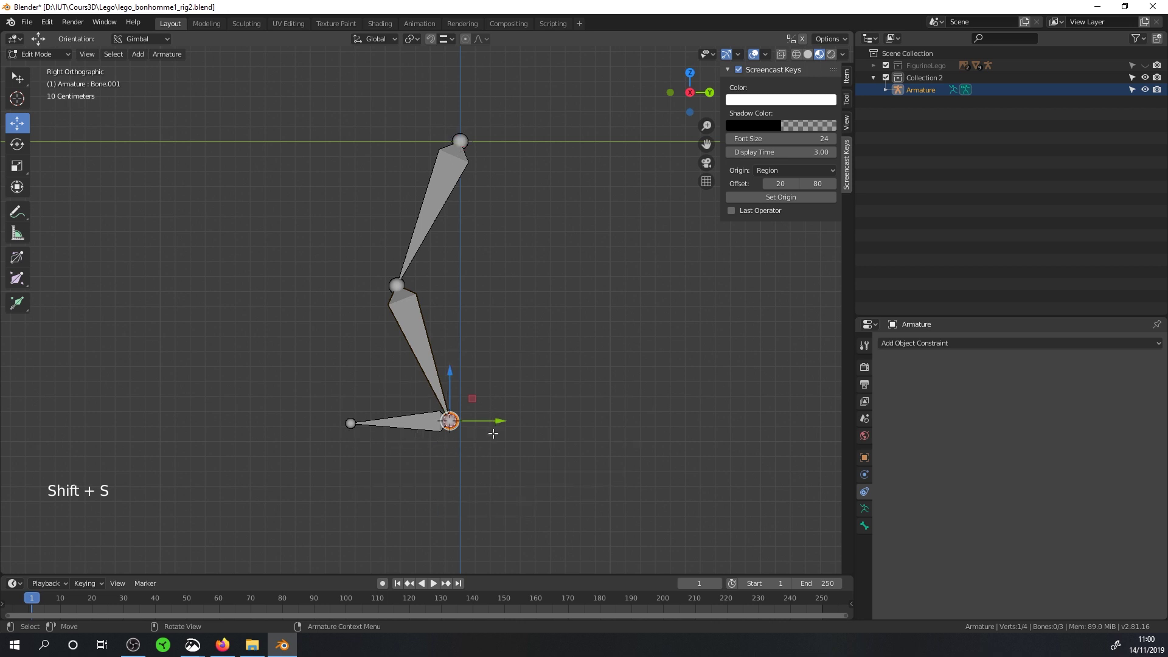
key(shift+a)
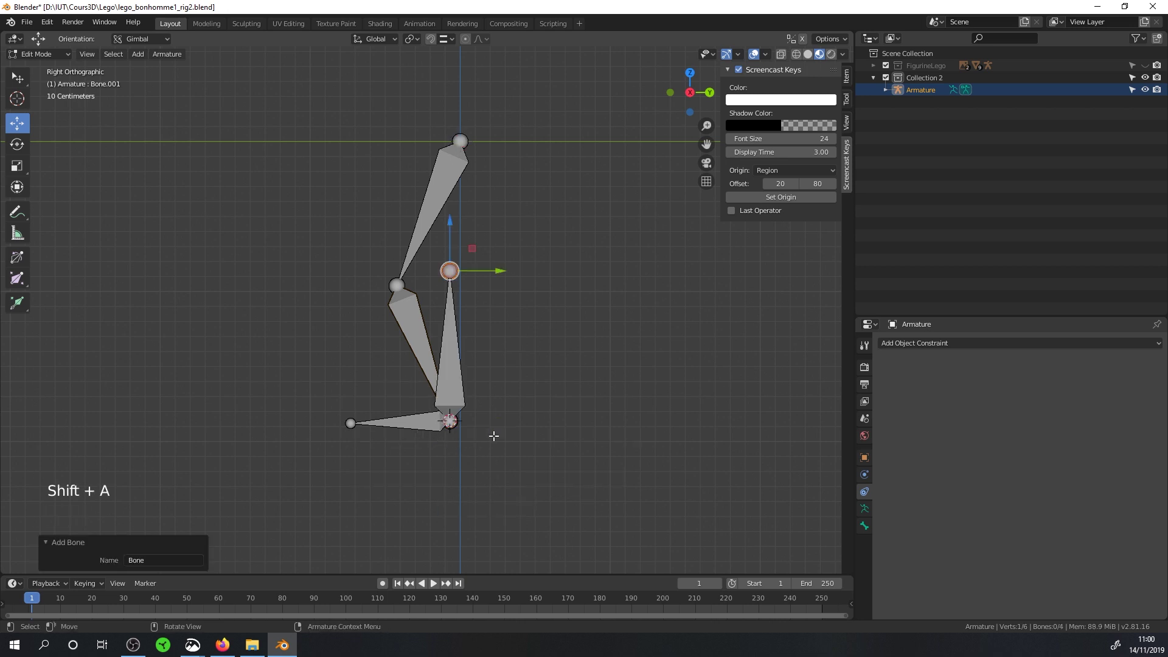
- Check the new ankle bone's parent setting and its place in the armature's bone hierarchy
click(459, 370)
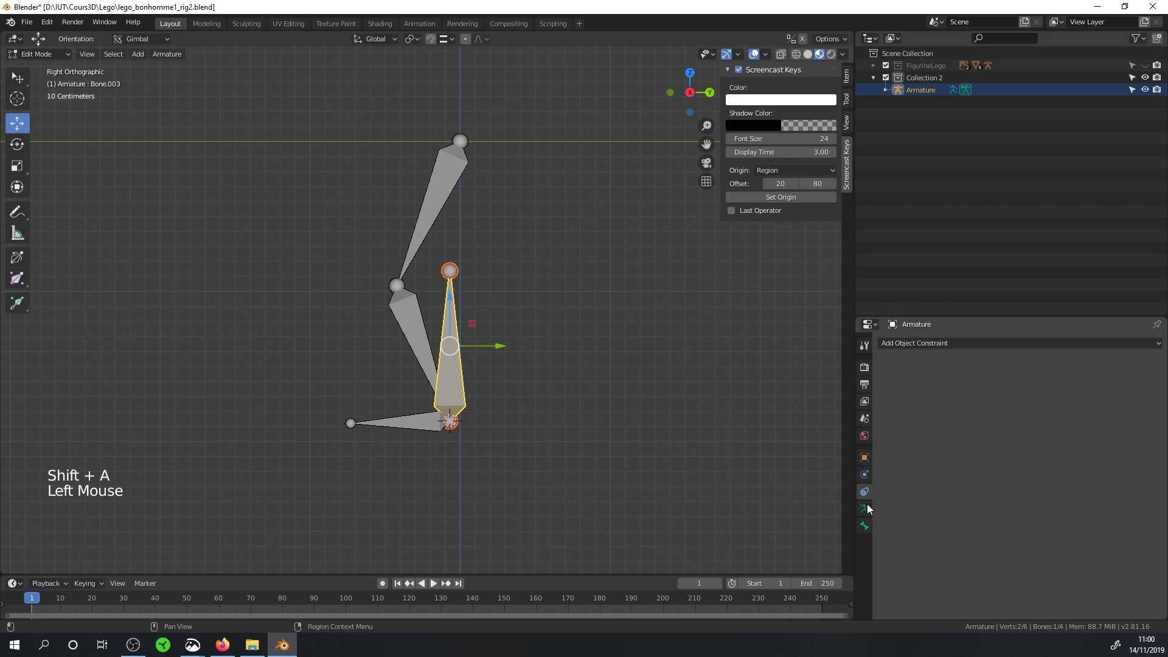
click(864, 525)
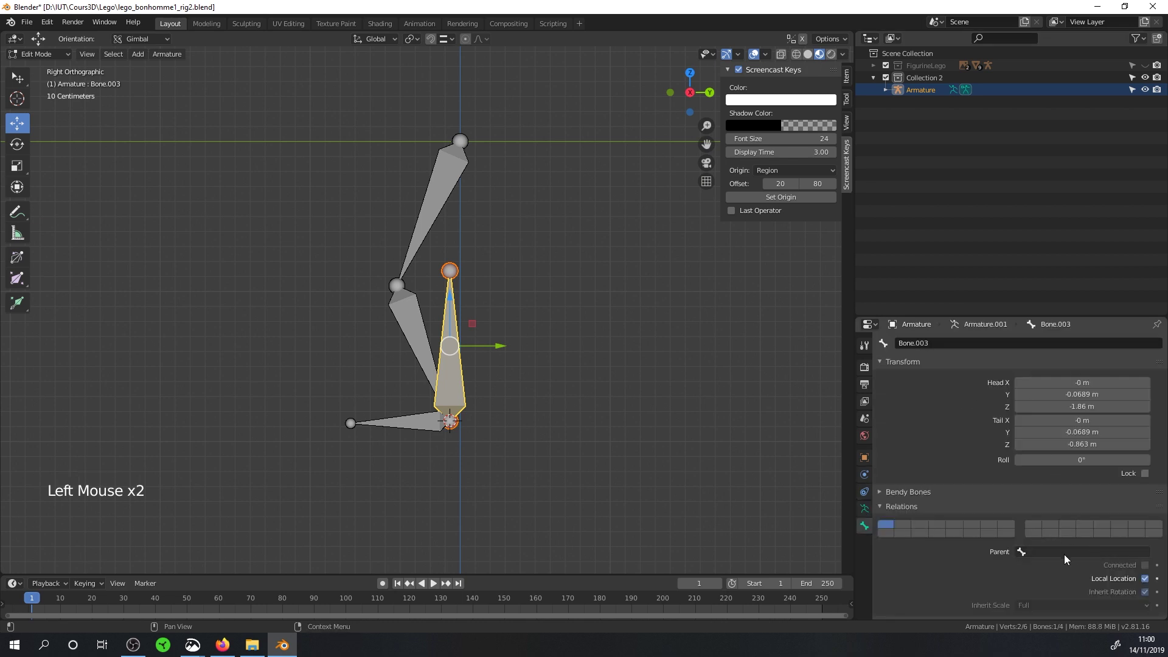
click(885, 90)
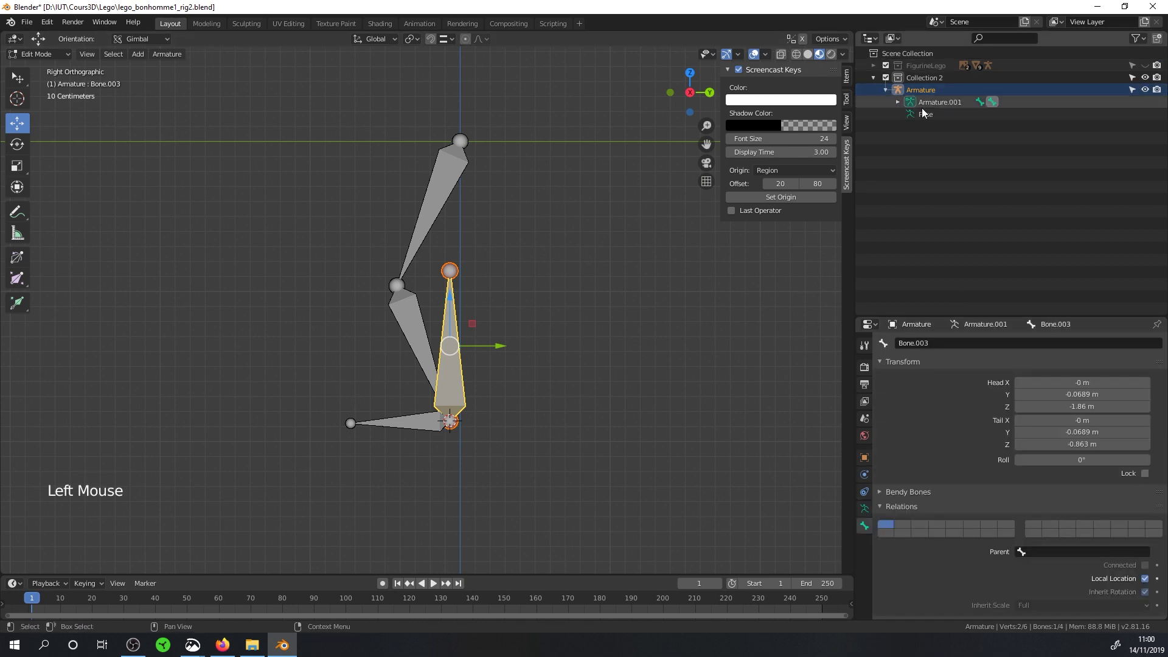
click(899, 102)
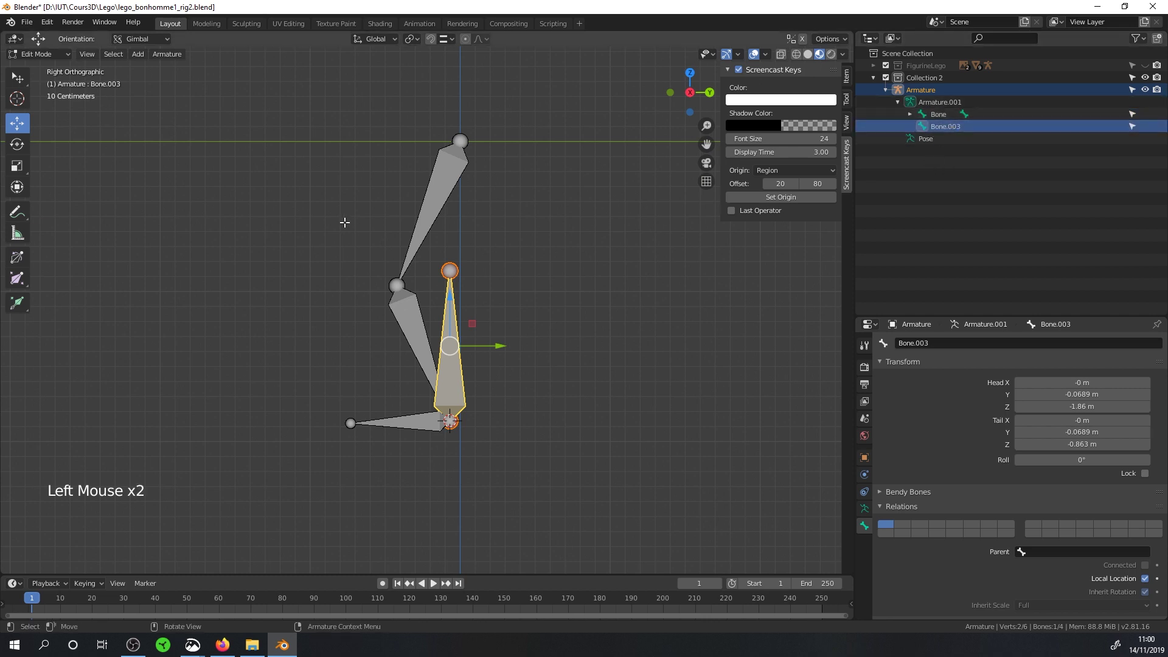
- Add a bone at the knee joint using the snapped 3D cursor, and move it forward to about Y -1.17 m
click(404, 281)
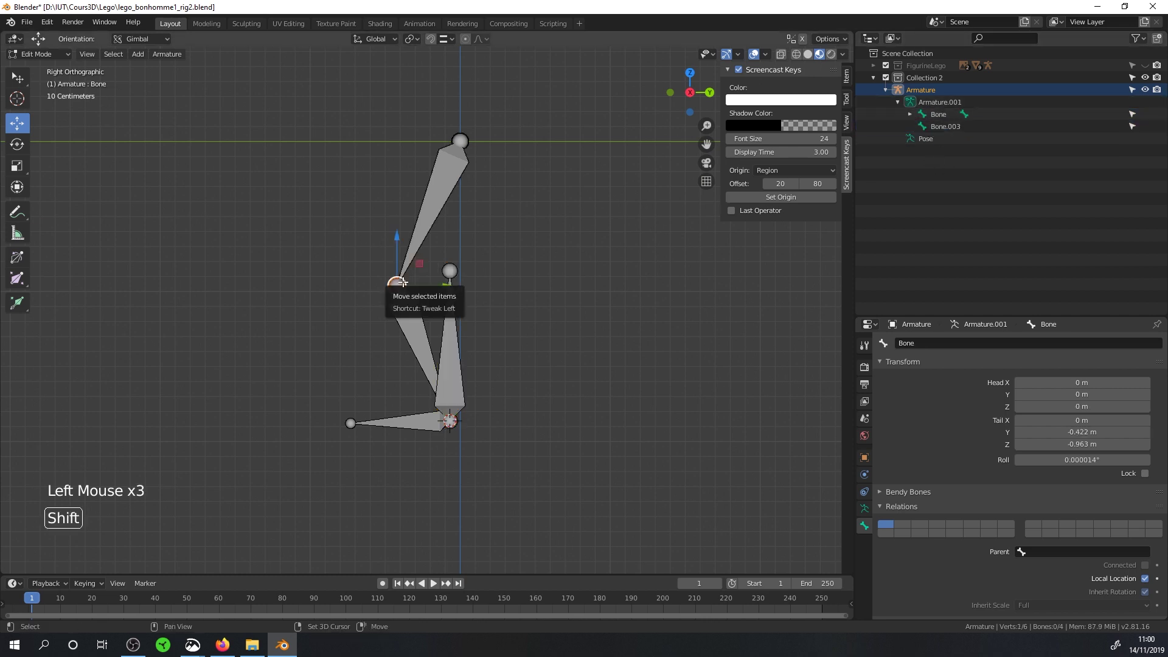
key(shift+s)
click(401, 348)
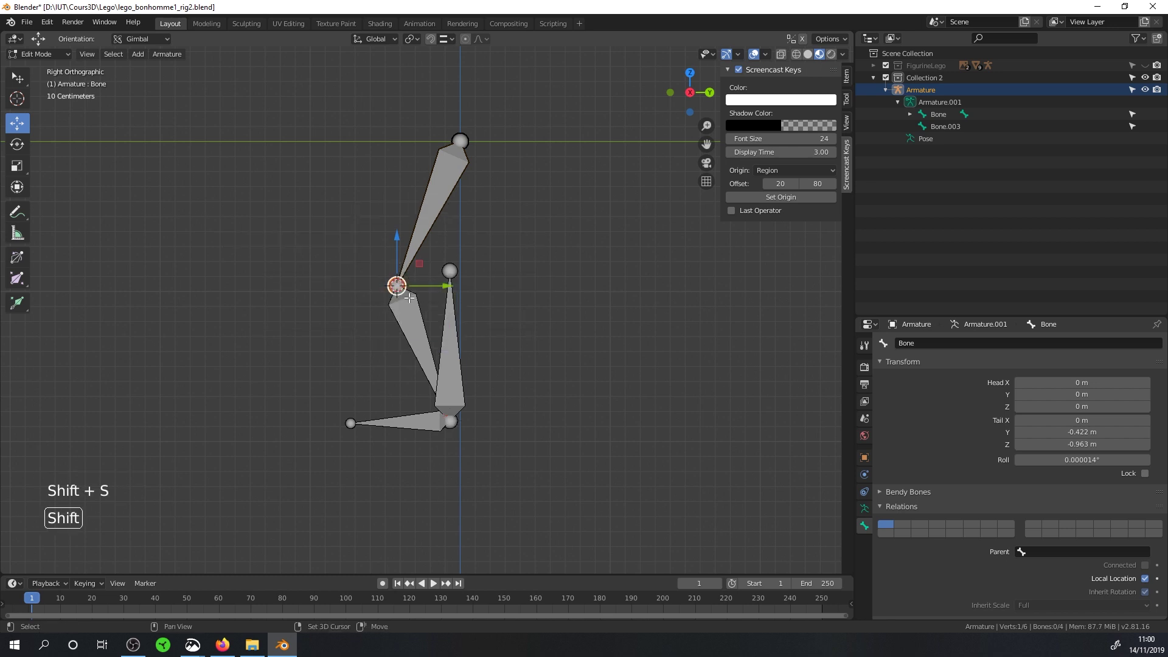
key(shift+a)
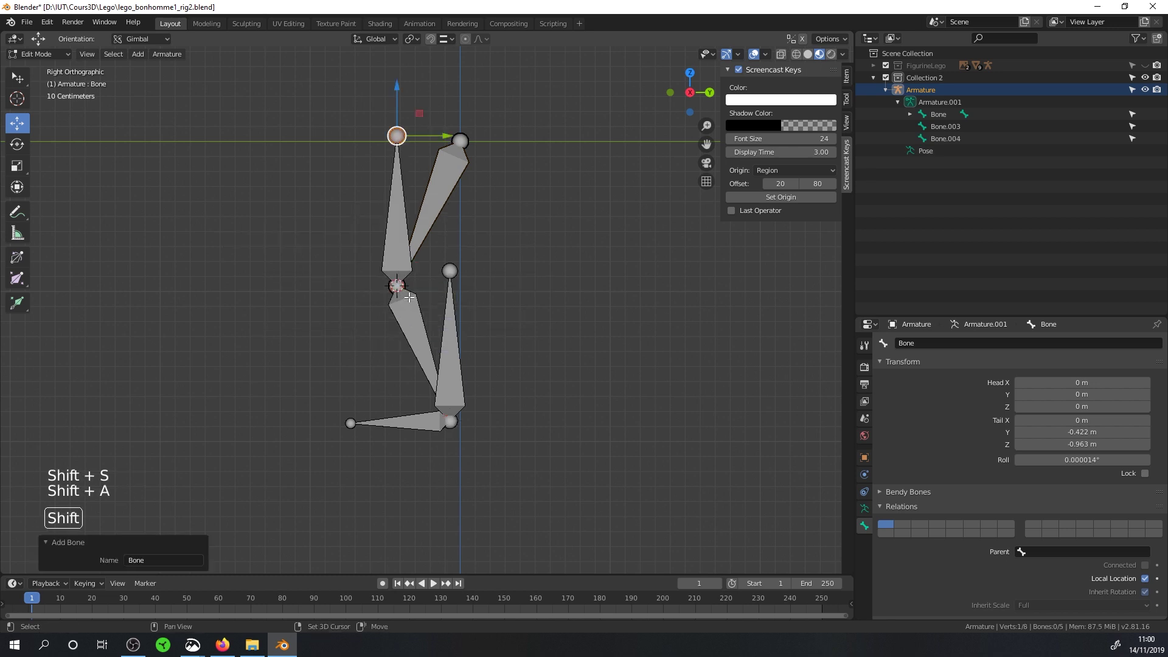
click(407, 209)
drag(406, 208, 329, 222)
- In Pose Mode, add an Inverse Kinematics bone constraint to the upper leg bone
click(431, 201)
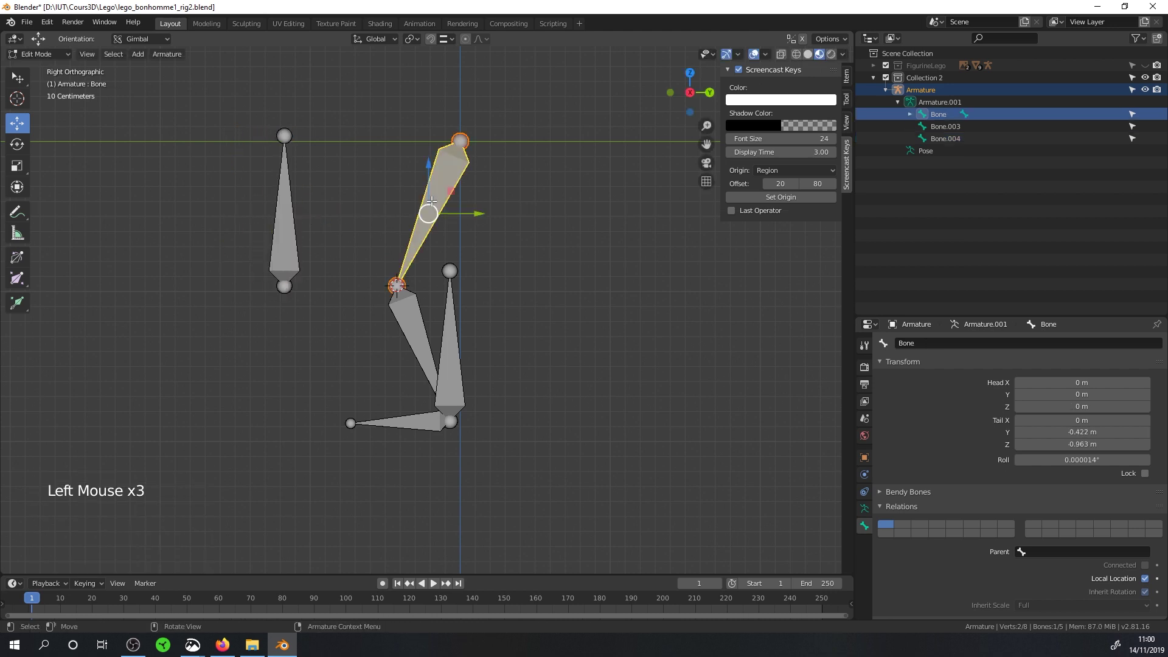
drag(37, 54, 37, 96)
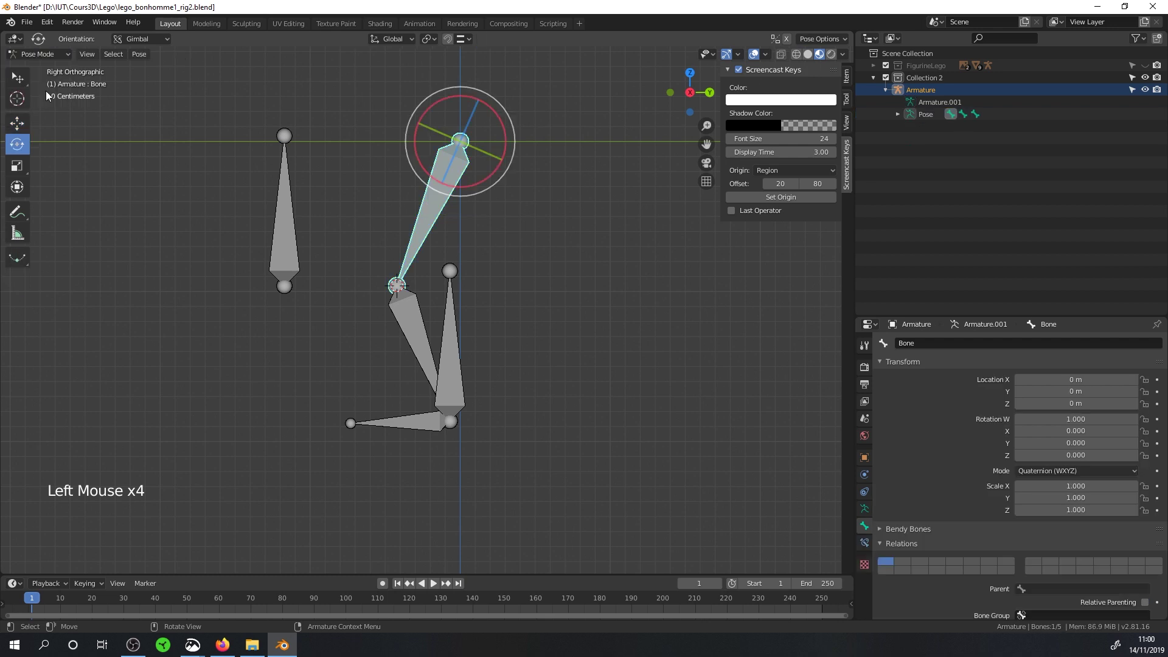
click(864, 541)
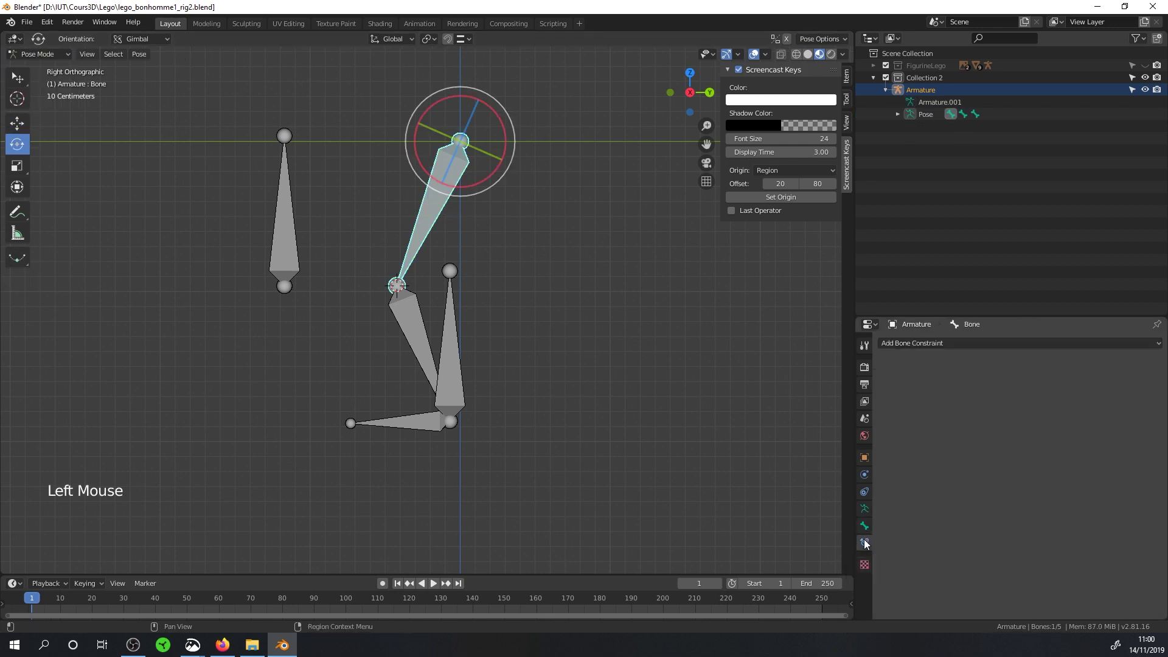
click(933, 343)
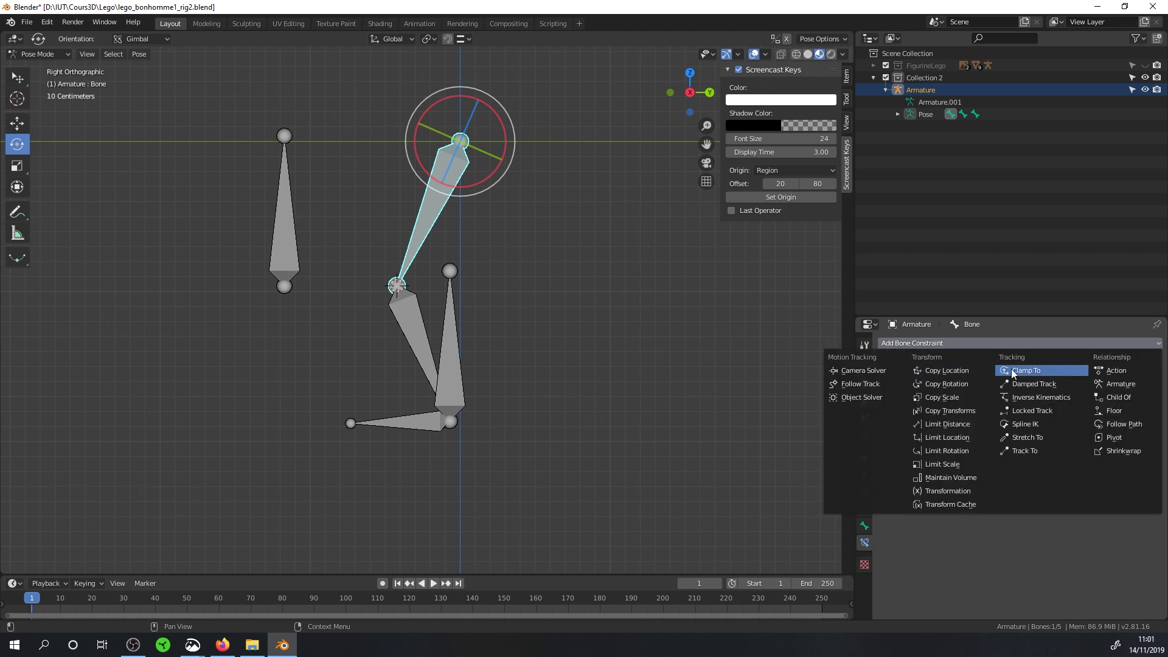
click(1028, 397)
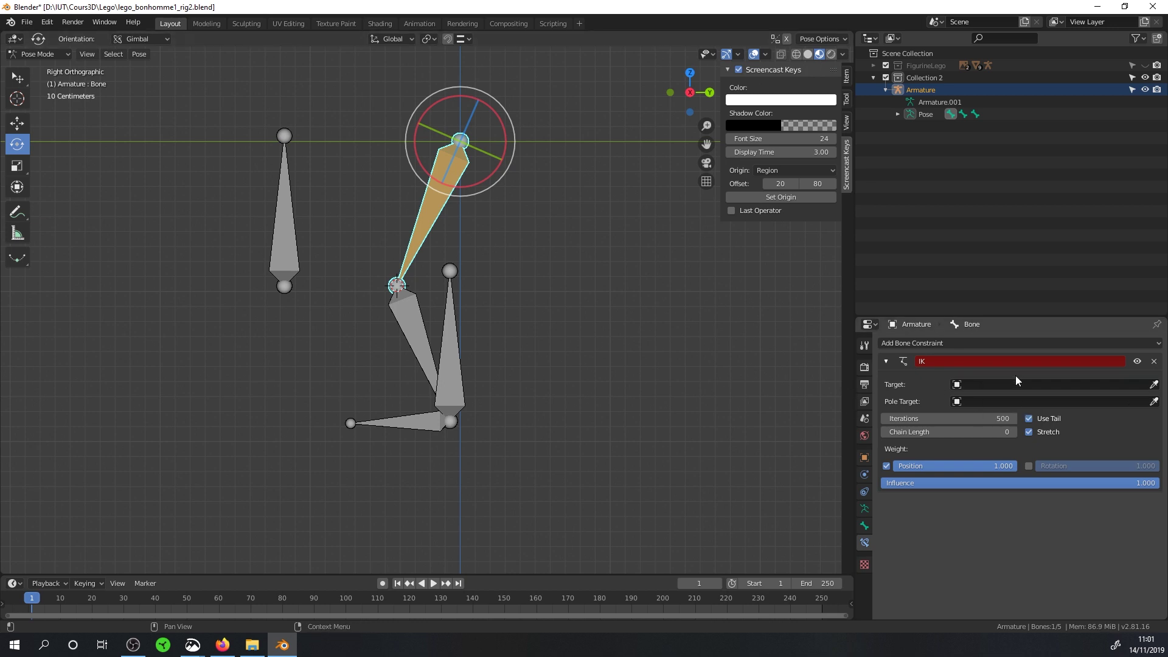
- Set the IK constraint's target to Armature and bring up the choice of target bones
click(1153, 385)
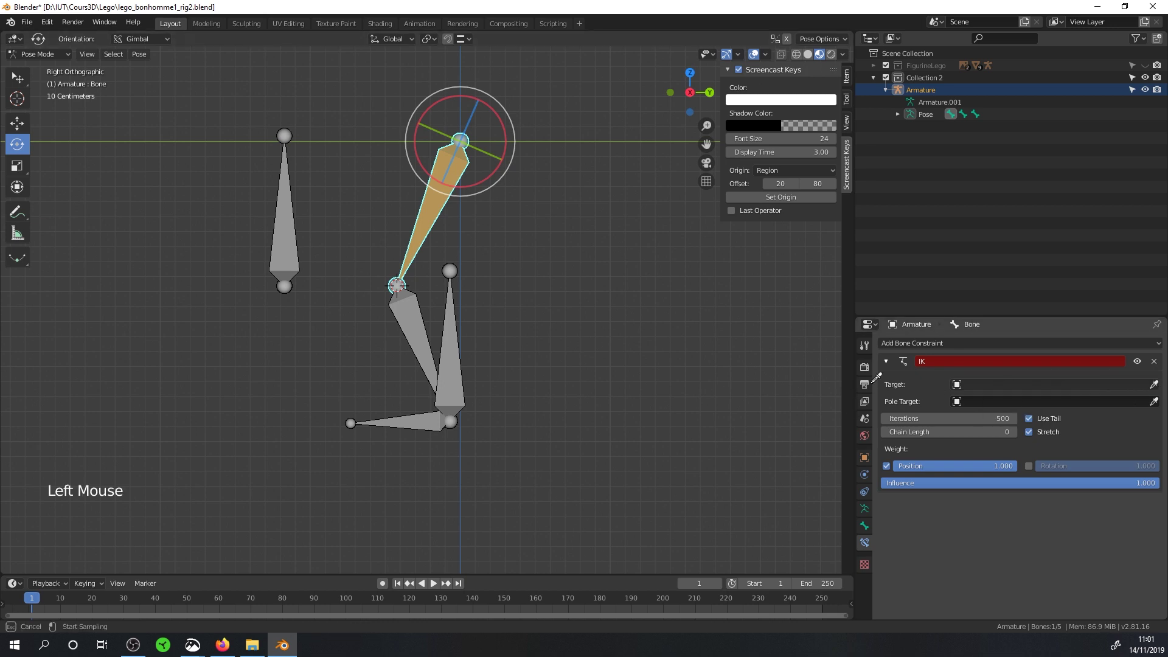
click(460, 334)
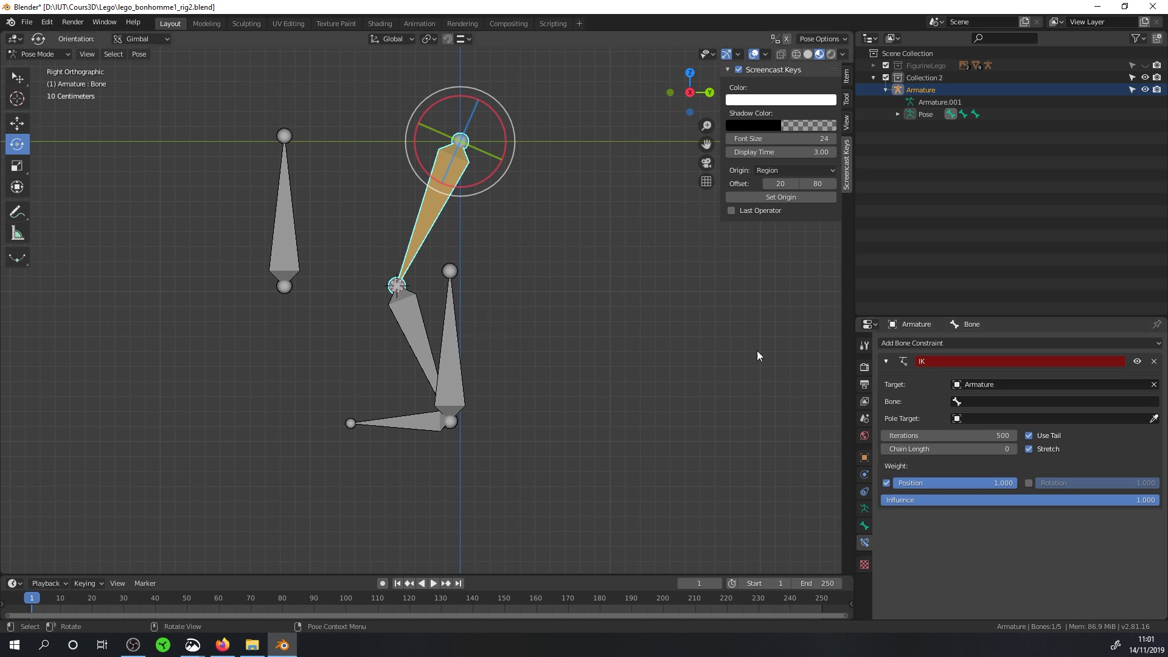
click(1008, 402)
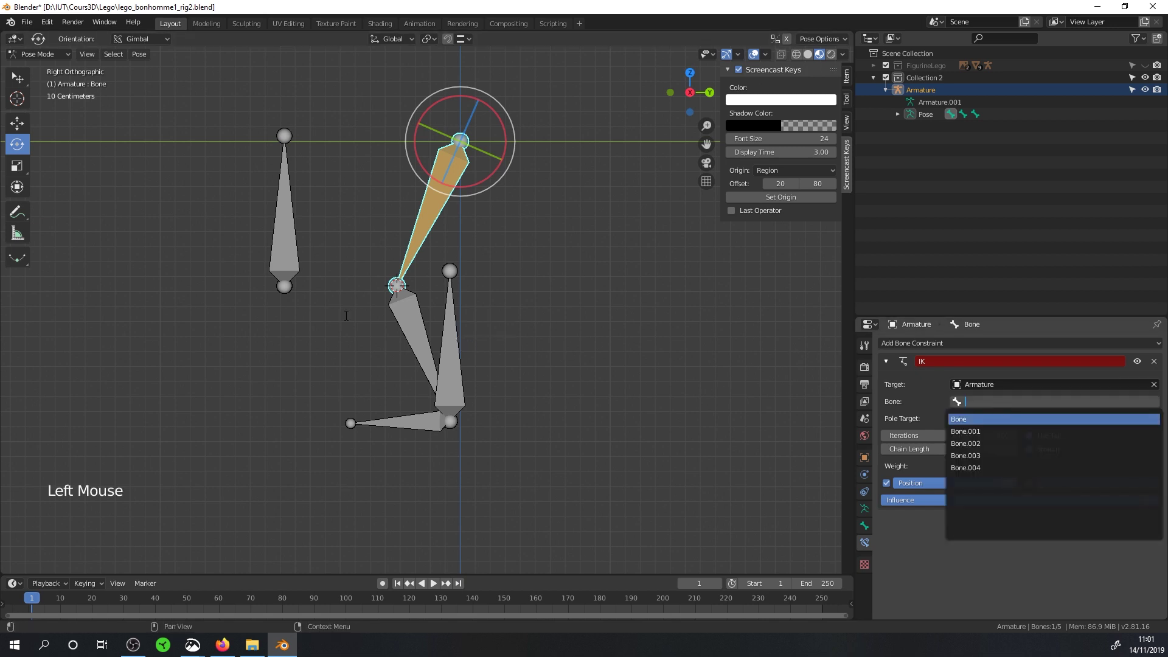
- In Edit Mode, rename the separate vertical bone at the ankle as Target
click(455, 344)
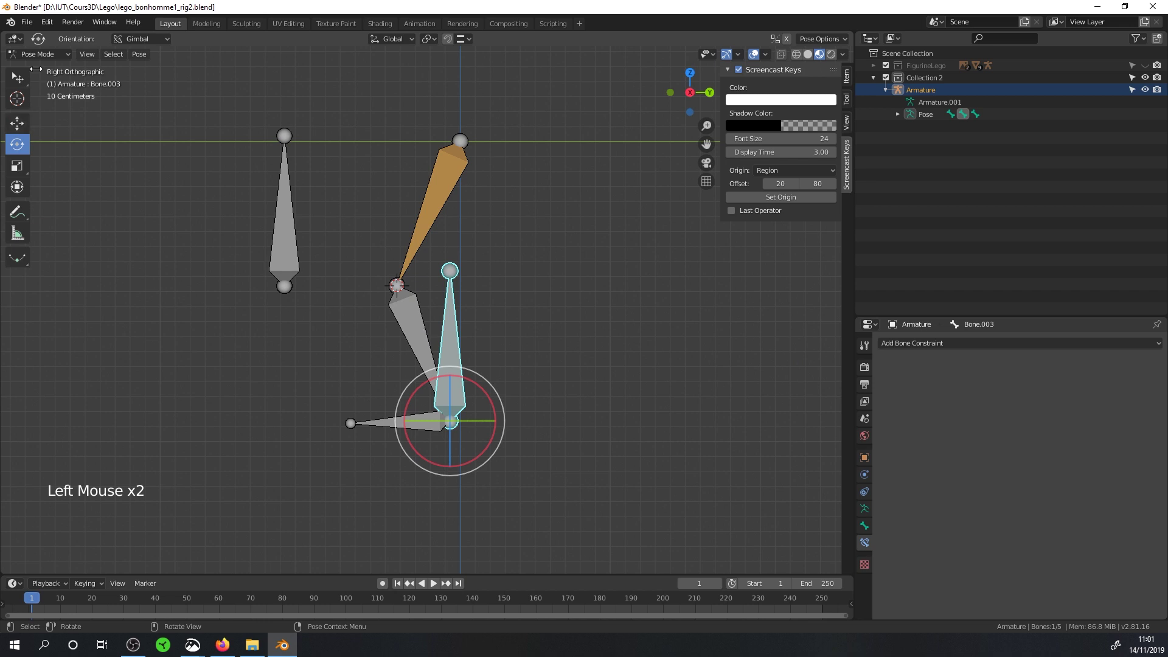
drag(34, 53, 38, 83)
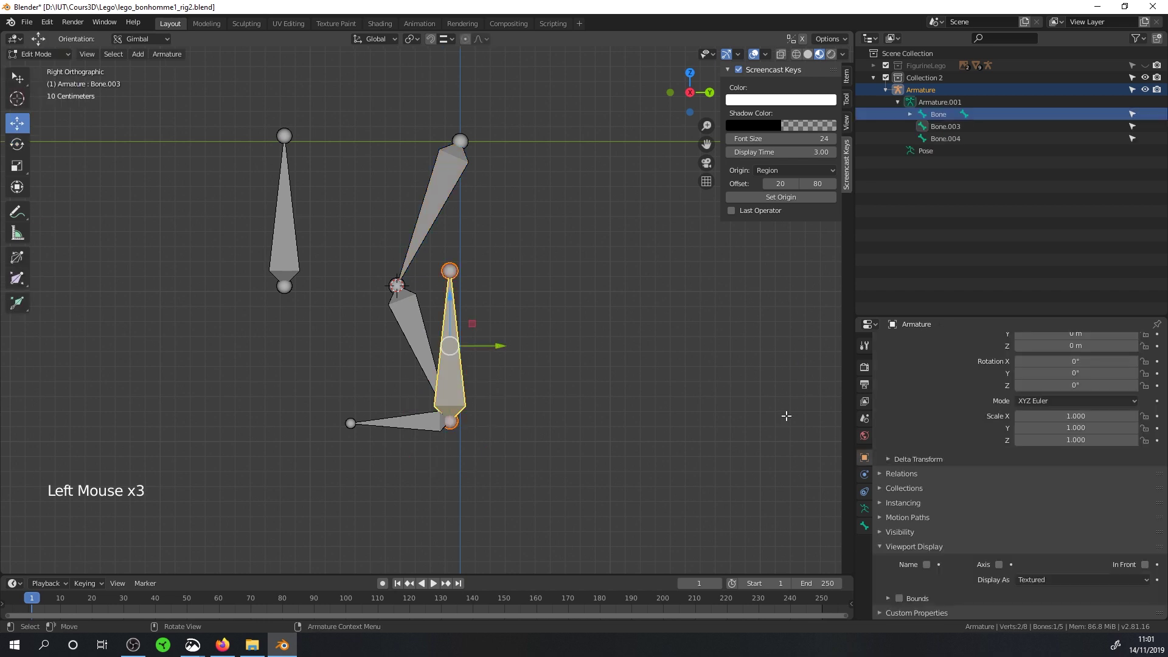
click(864, 524)
click(924, 344)
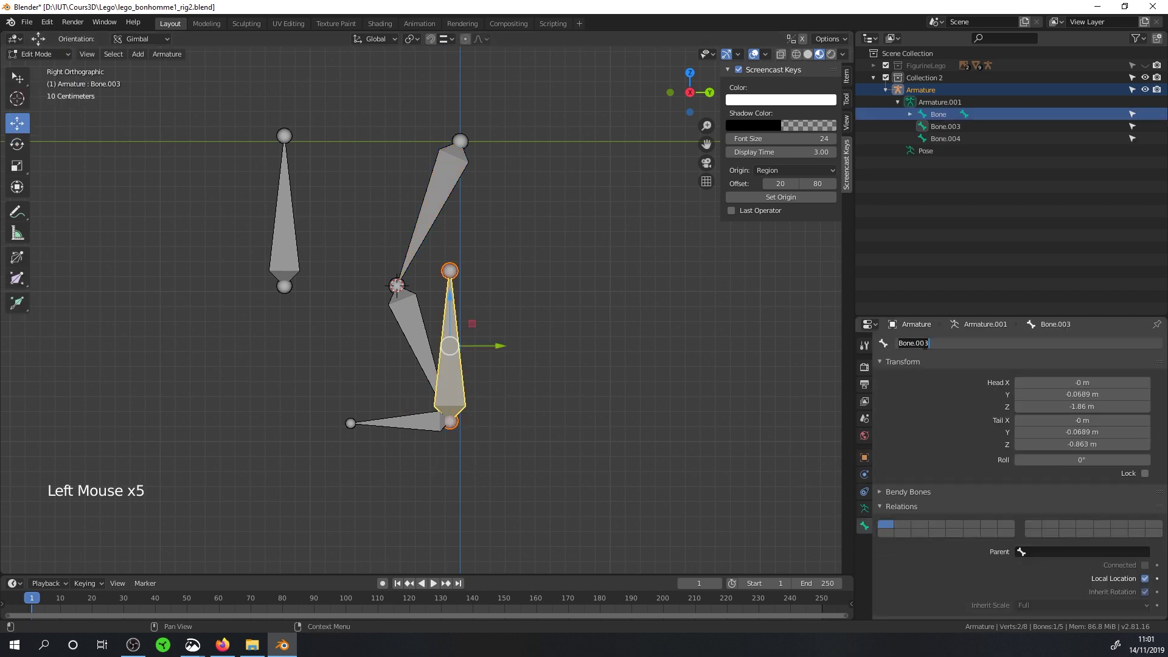
text(Target)
key(Return)
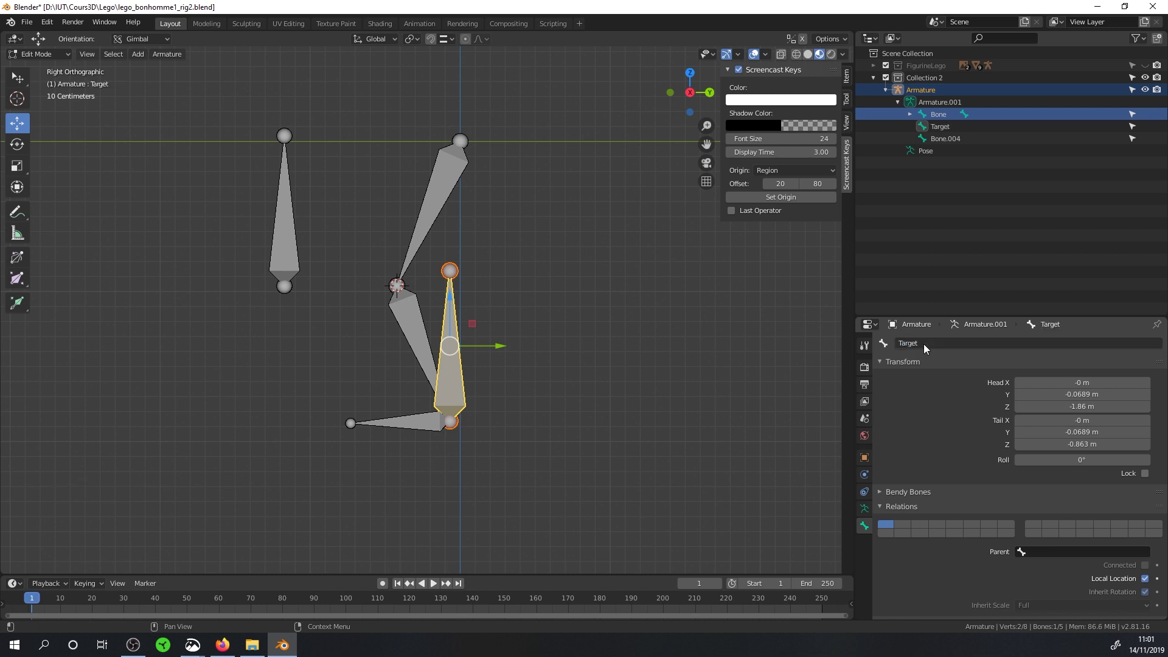
- Rename the separate bone in front of the knee as Pole
click(277, 210)
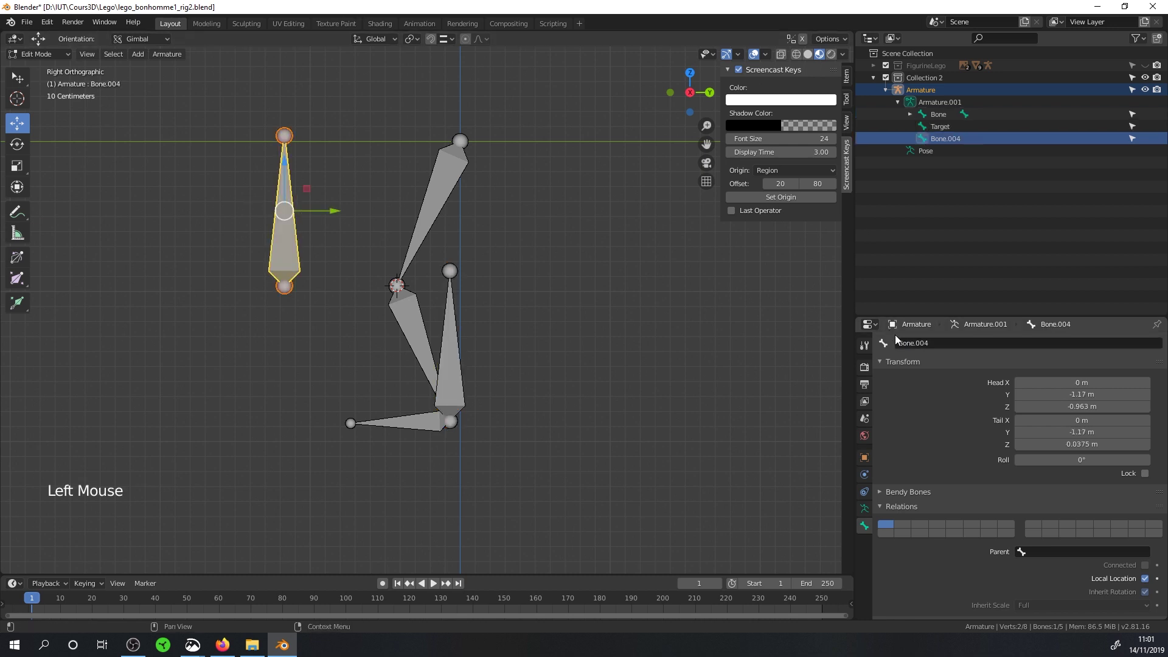
click(973, 343)
text(Pole)
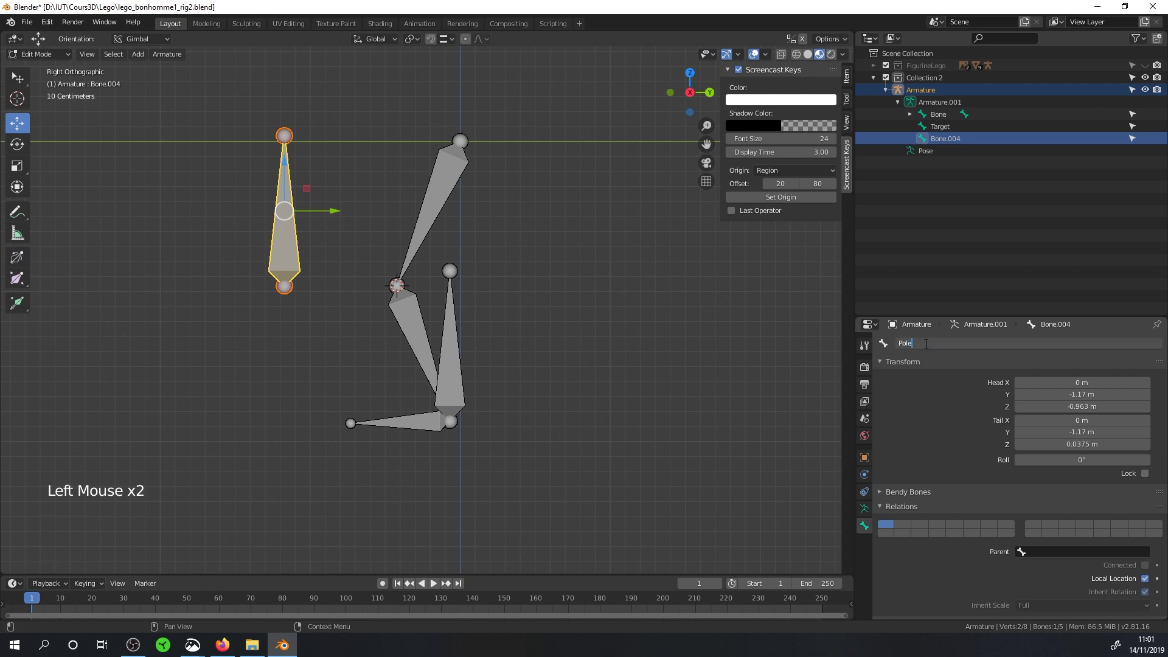
key(Return)
- In Pose Mode, set the target bone of the upper leg bone's IK constraint to Target
click(403, 267)
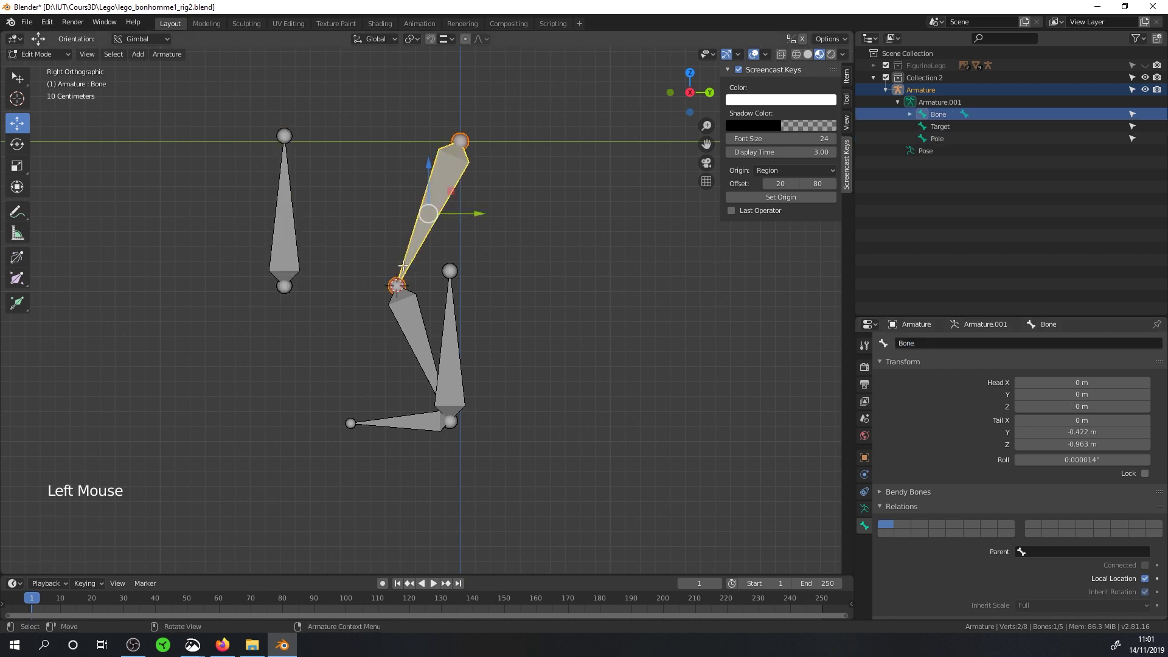
click(37, 54)
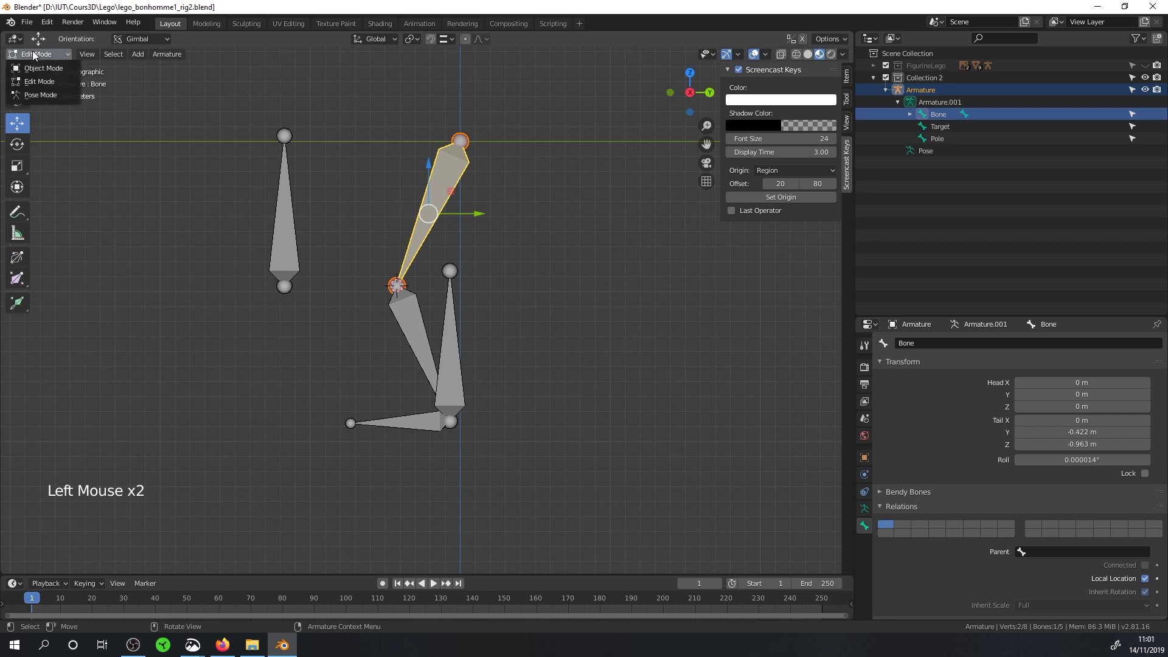
click(30, 95)
scroll(1001, 508, down, 2)
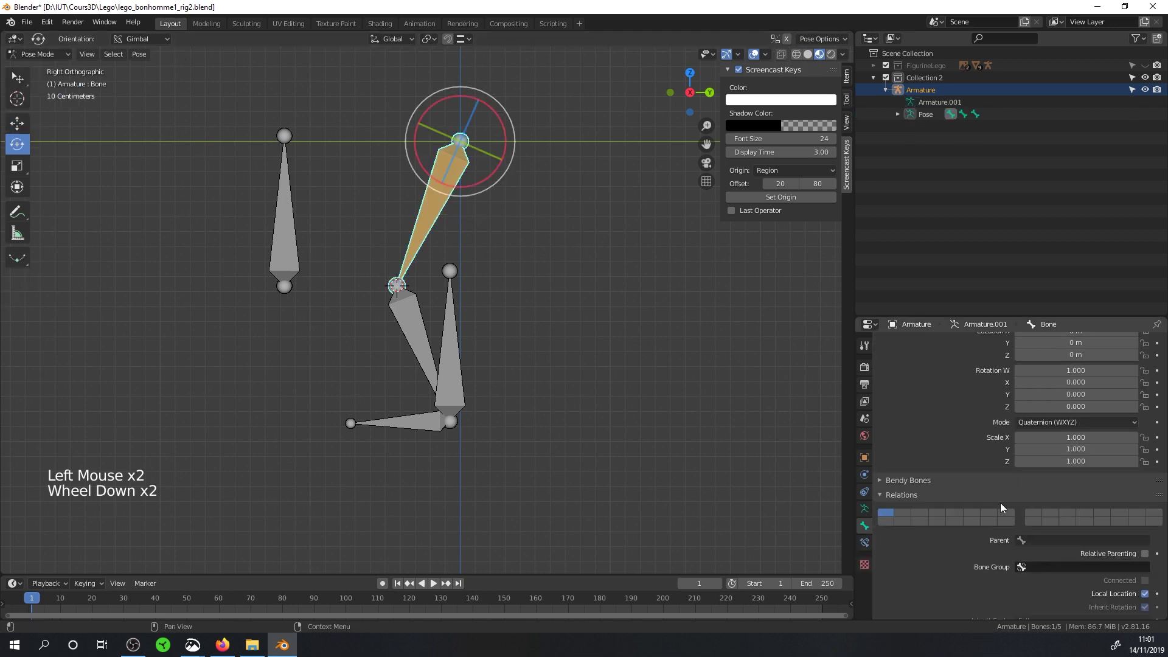
click(864, 544)
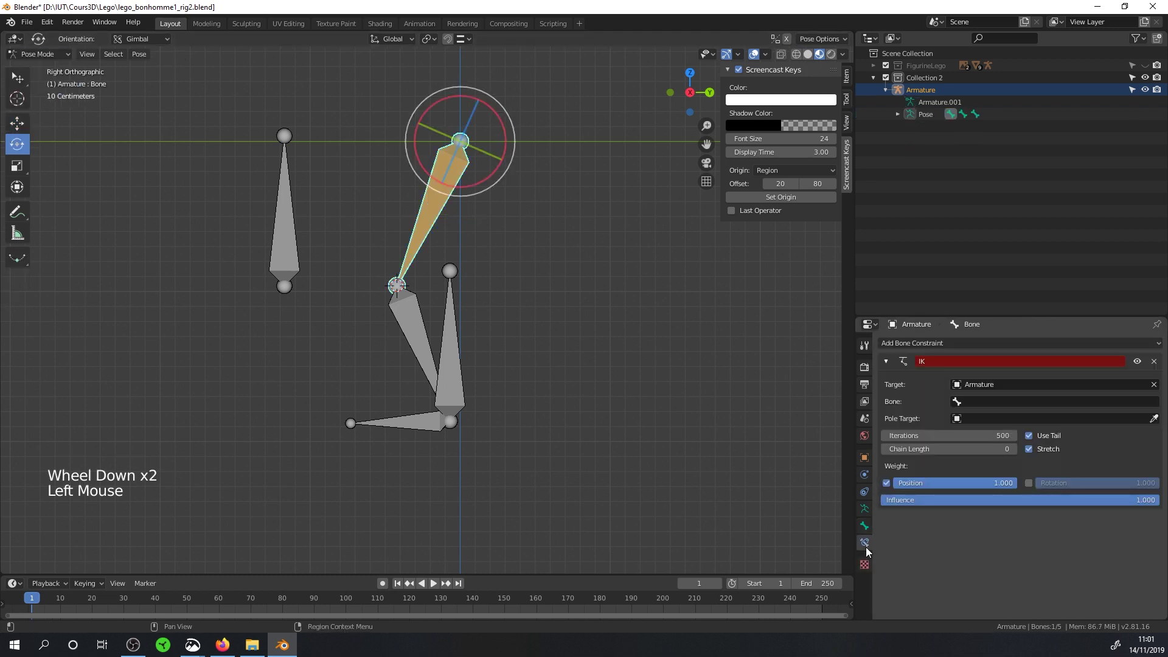
double_click(994, 400)
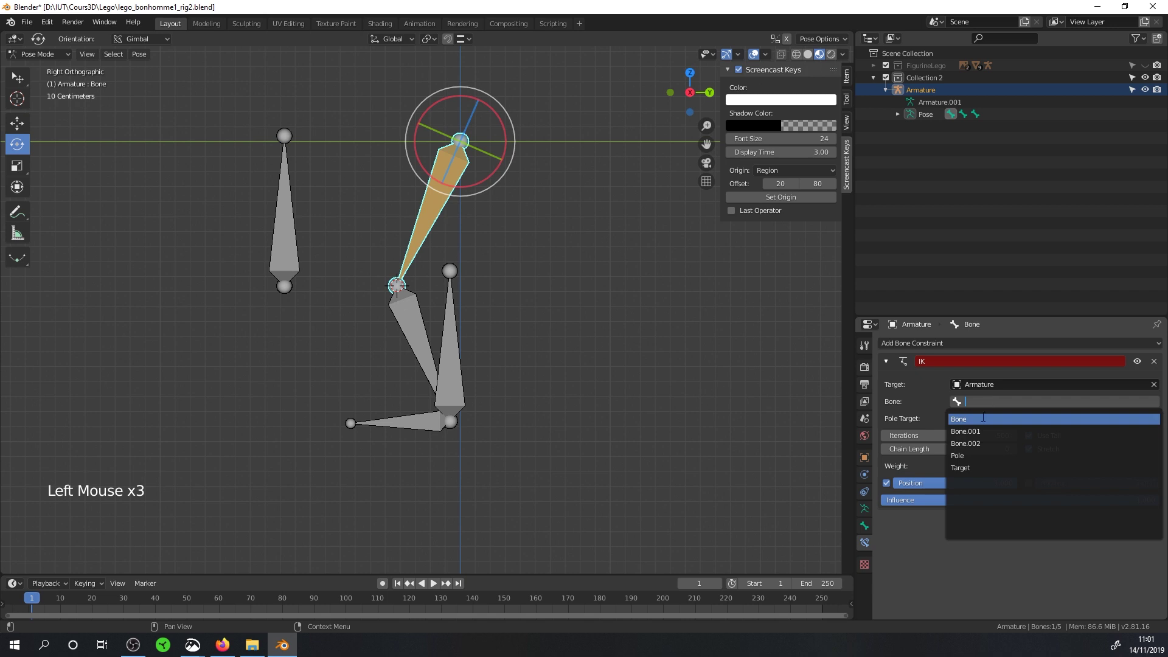
click(972, 468)
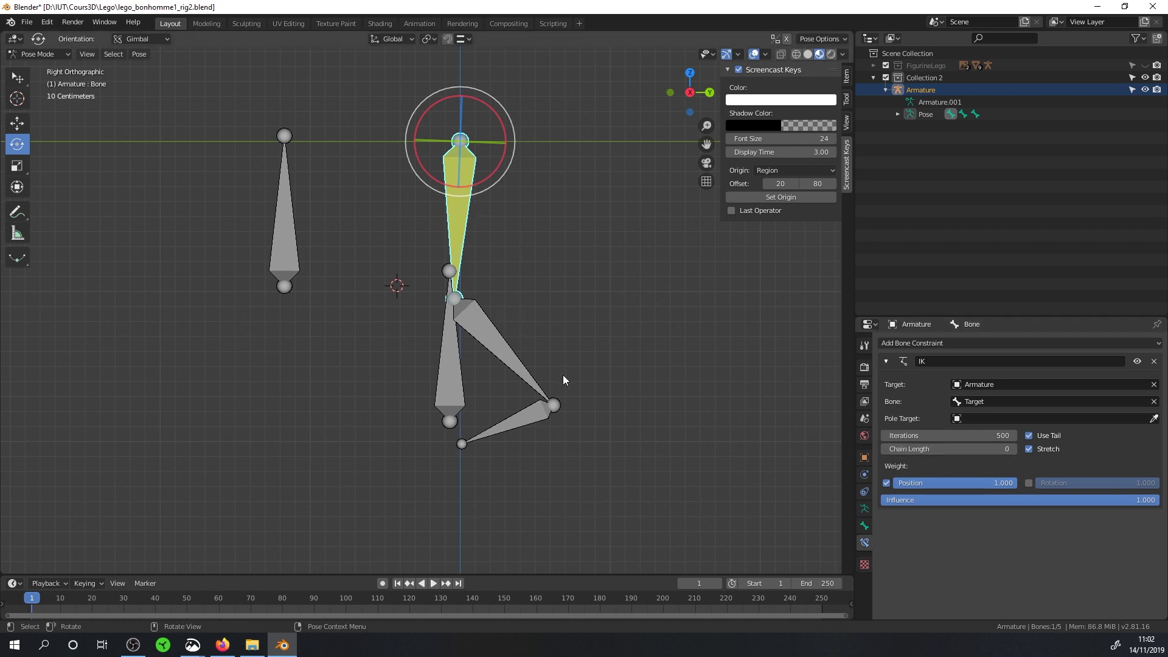
- Set the chain length of the upper leg bone's IK constraint to 2
click(1014, 450)
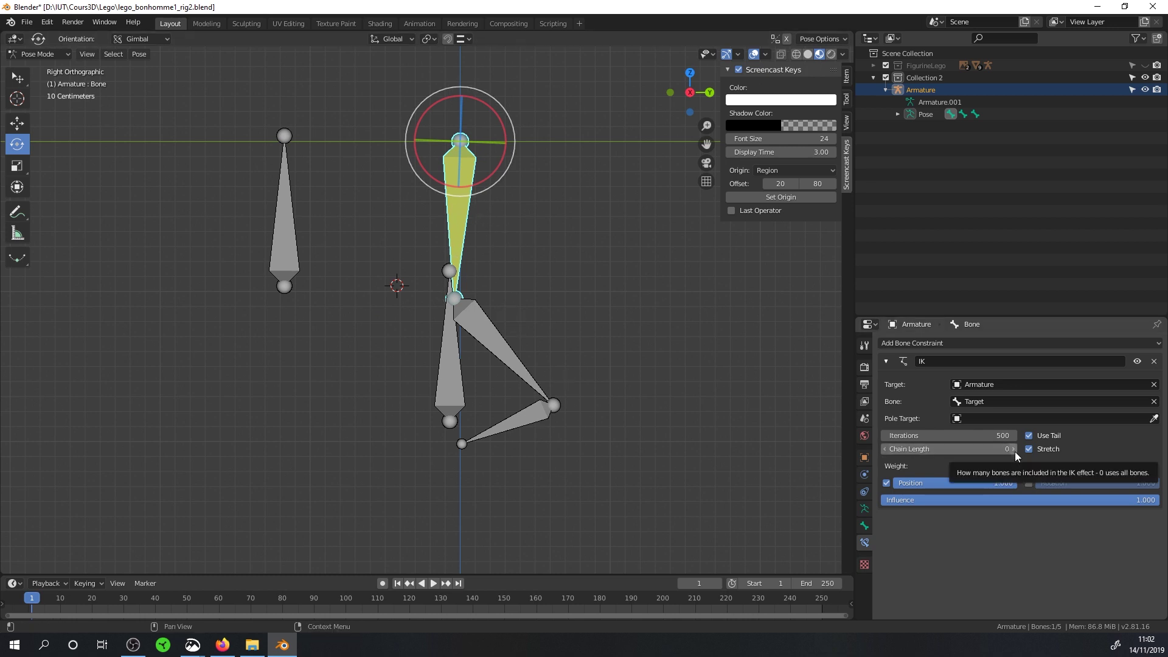
click(1013, 450)
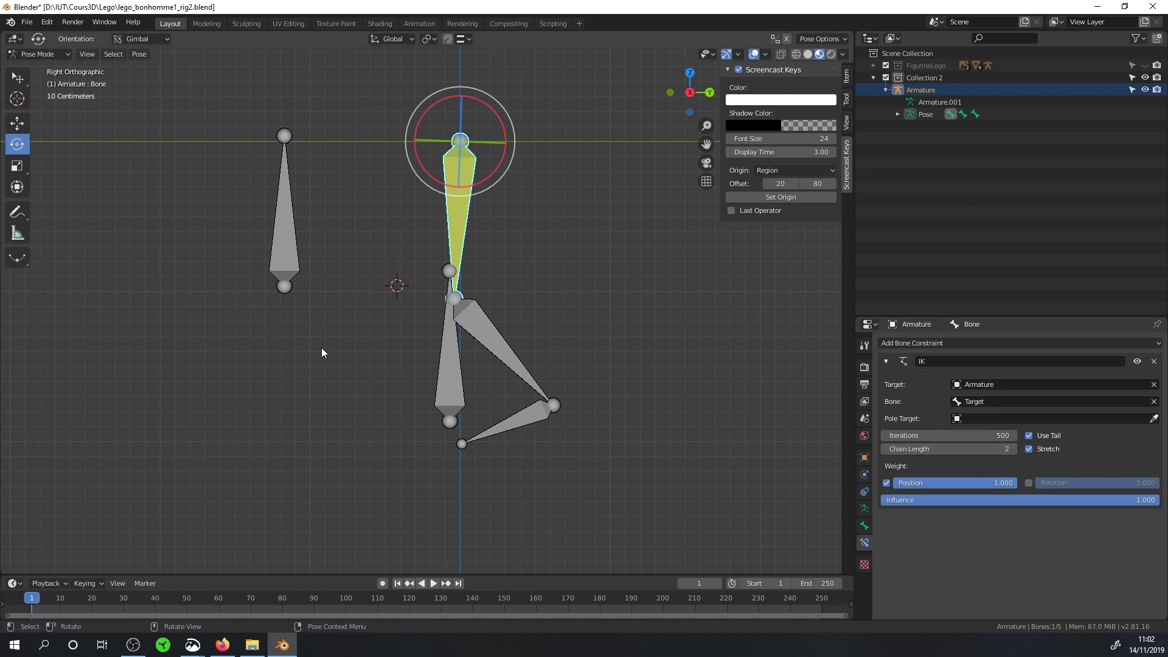
click(485, 325)
click(456, 188)
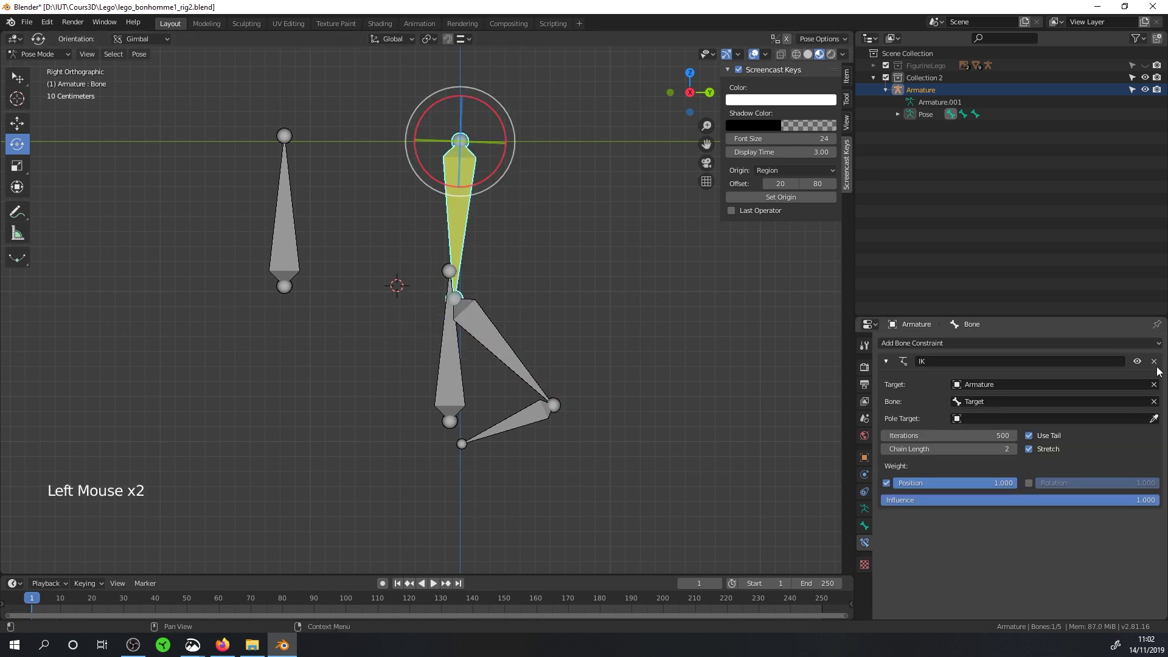
- Remove the upper leg bone's IK constraint and add an Inverse Kinematics constraint to the lower leg bone instead
click(1155, 362)
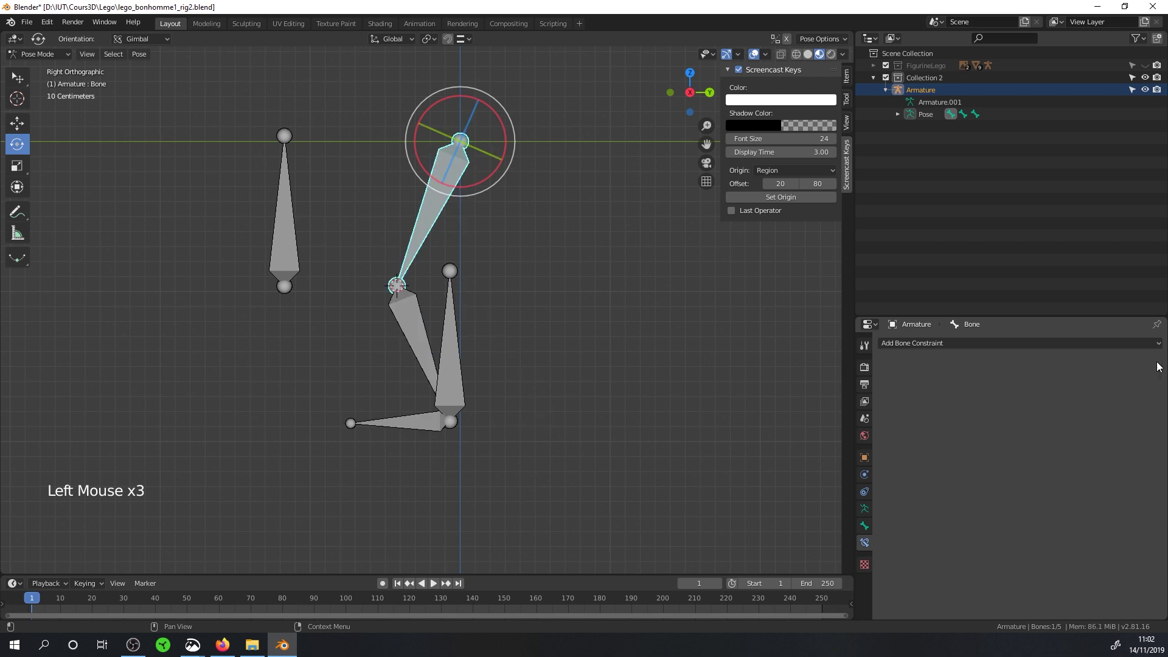
click(424, 319)
click(911, 342)
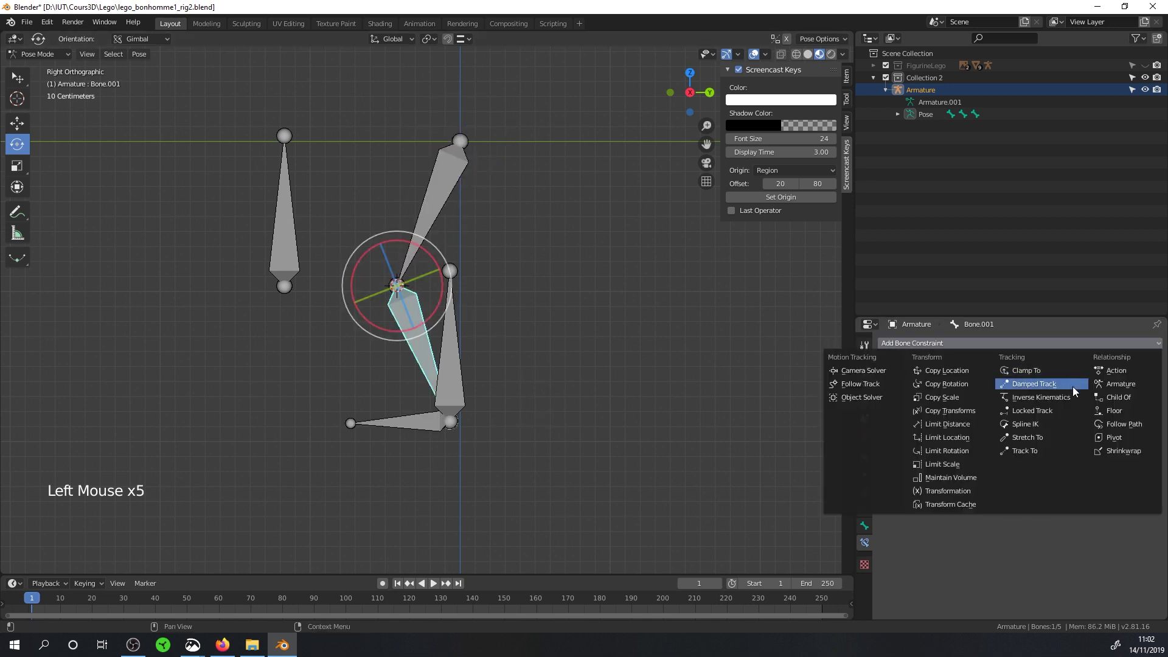
click(1053, 402)
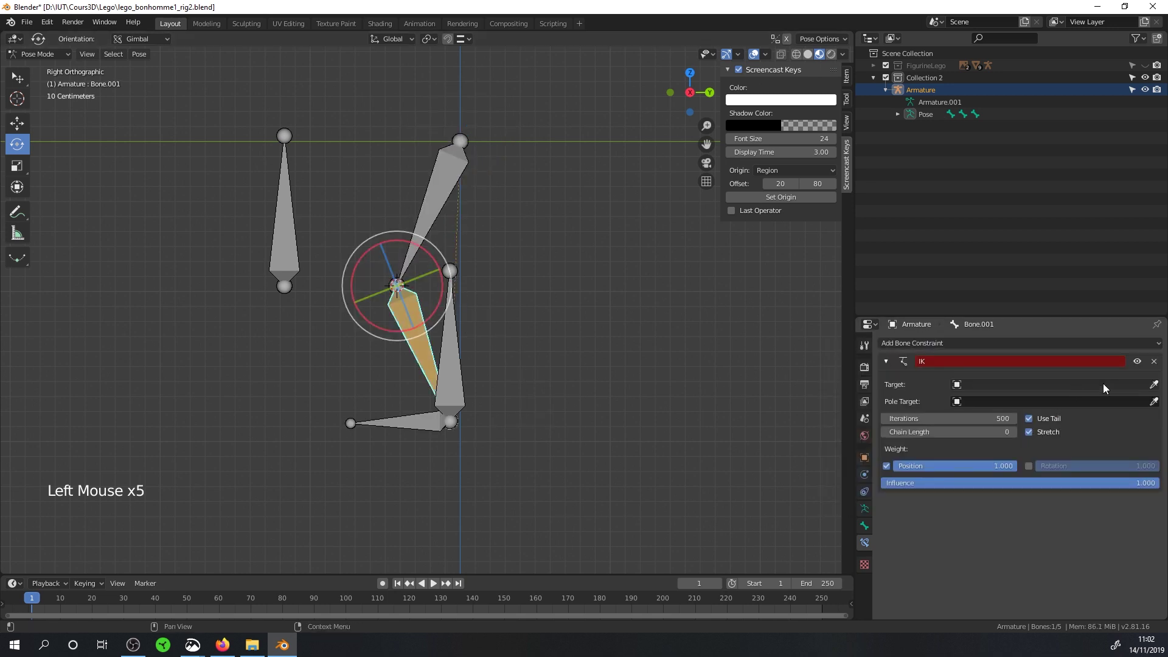
- Set the lower leg's IK target to the Target bone of Armature, with a chain length of 2
click(1053, 385)
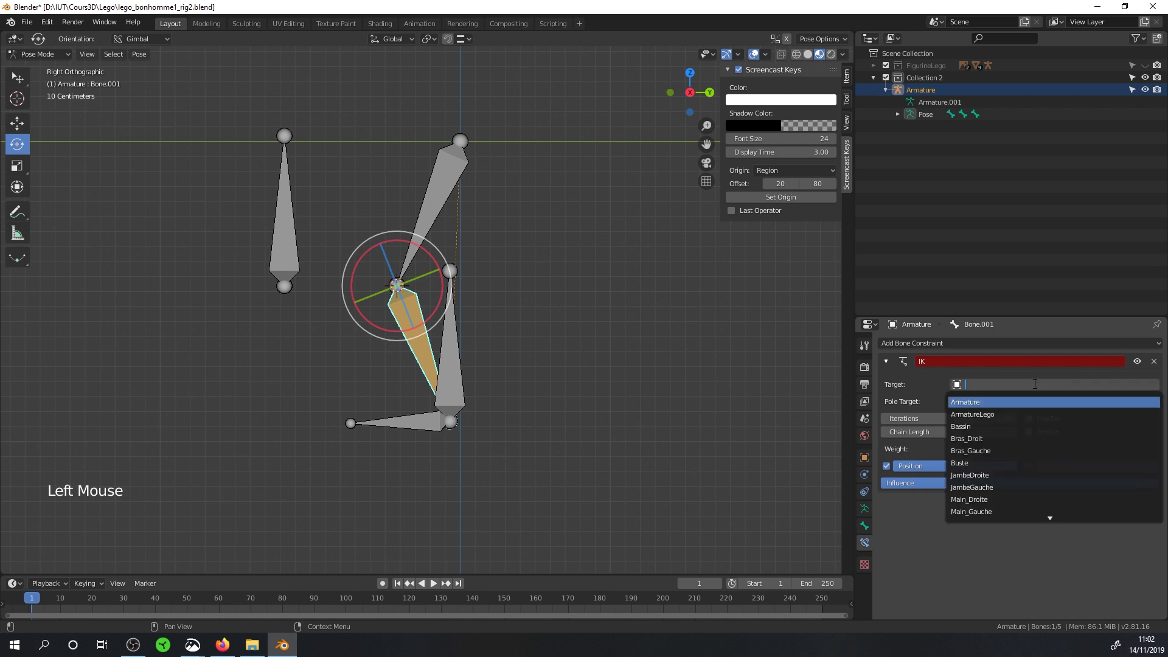
click(989, 401)
click(986, 402)
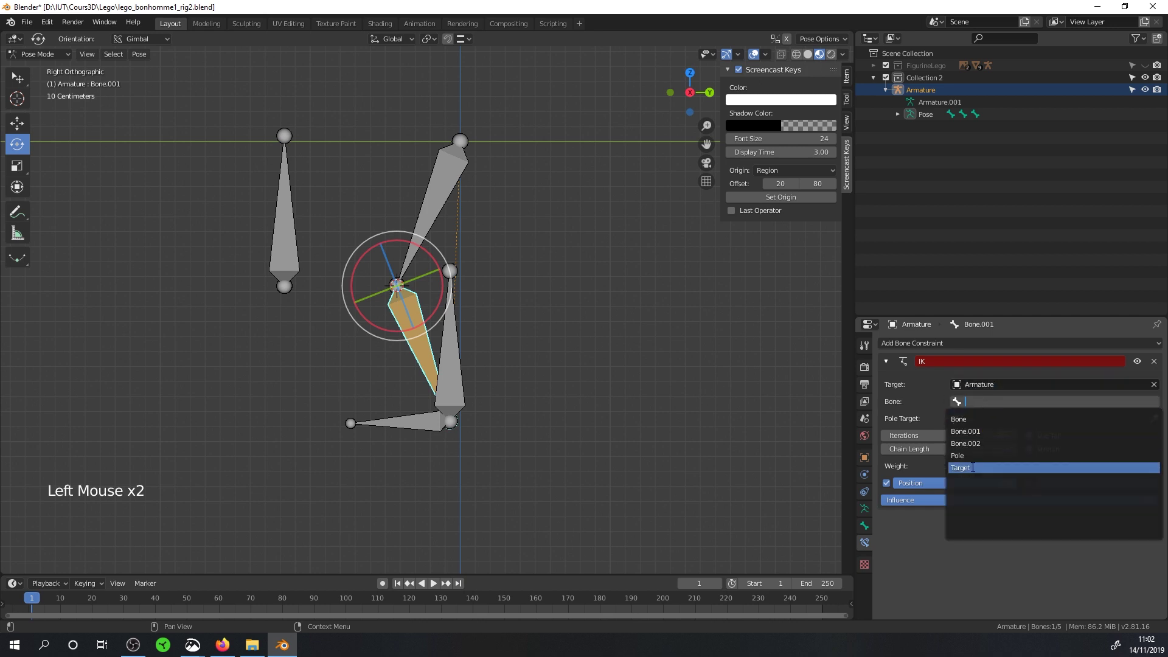
click(967, 467)
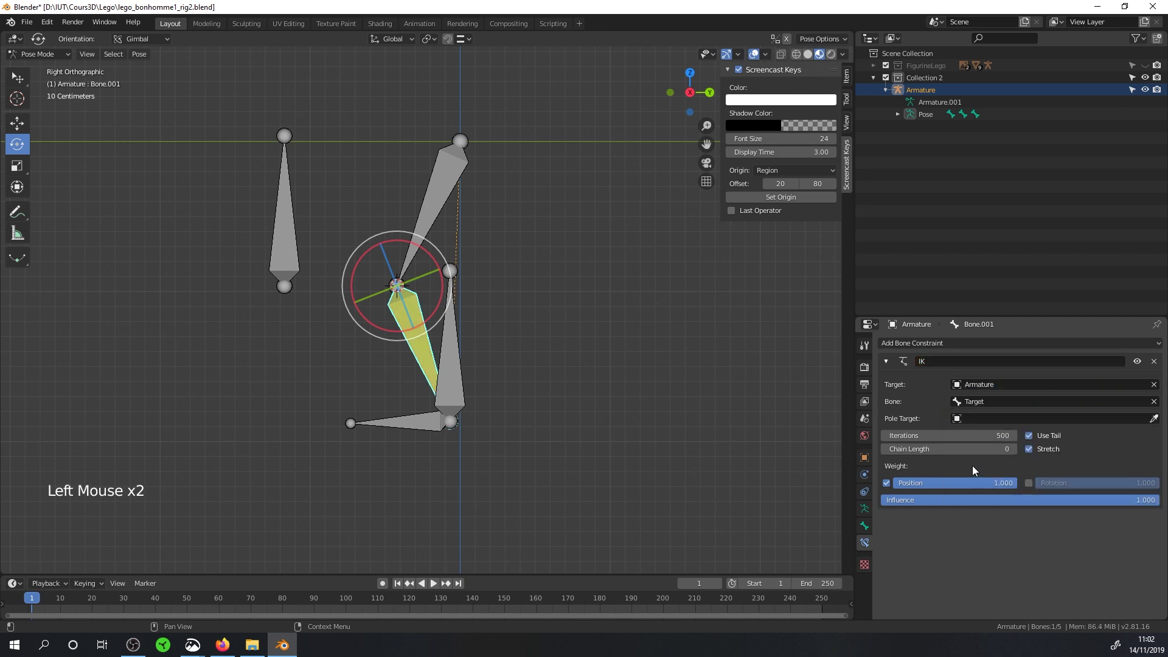
click(1014, 449)
click(1015, 449)
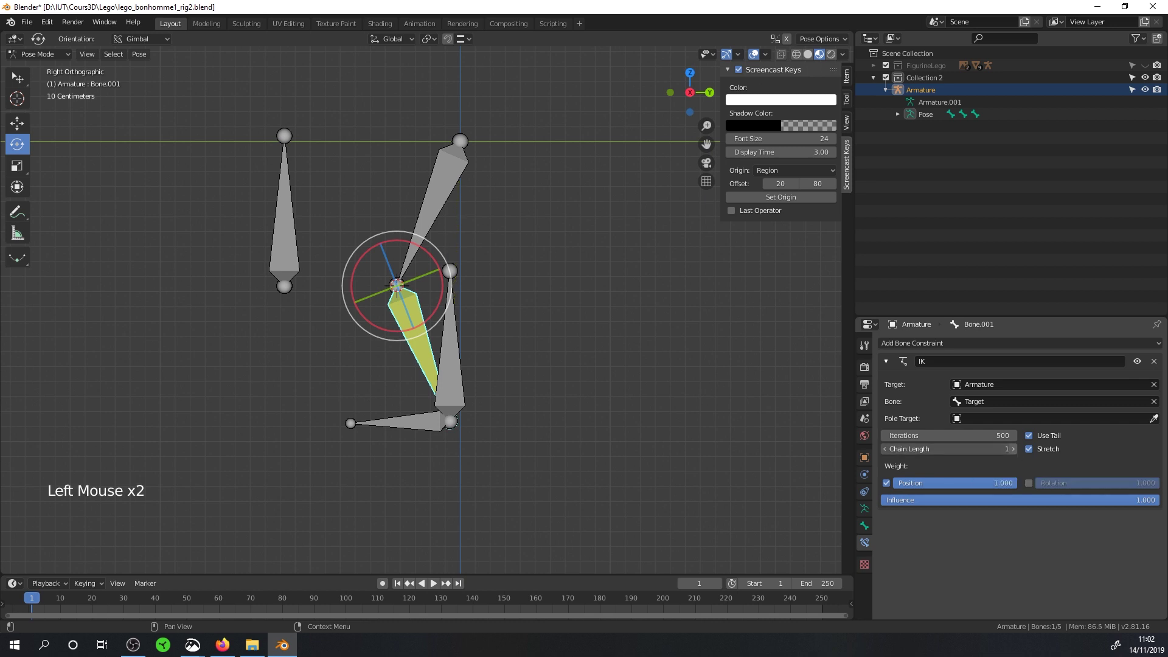
- Try moving the Target bone around to test how the leg bends, leaving it at its original position
click(459, 345)
key(g)
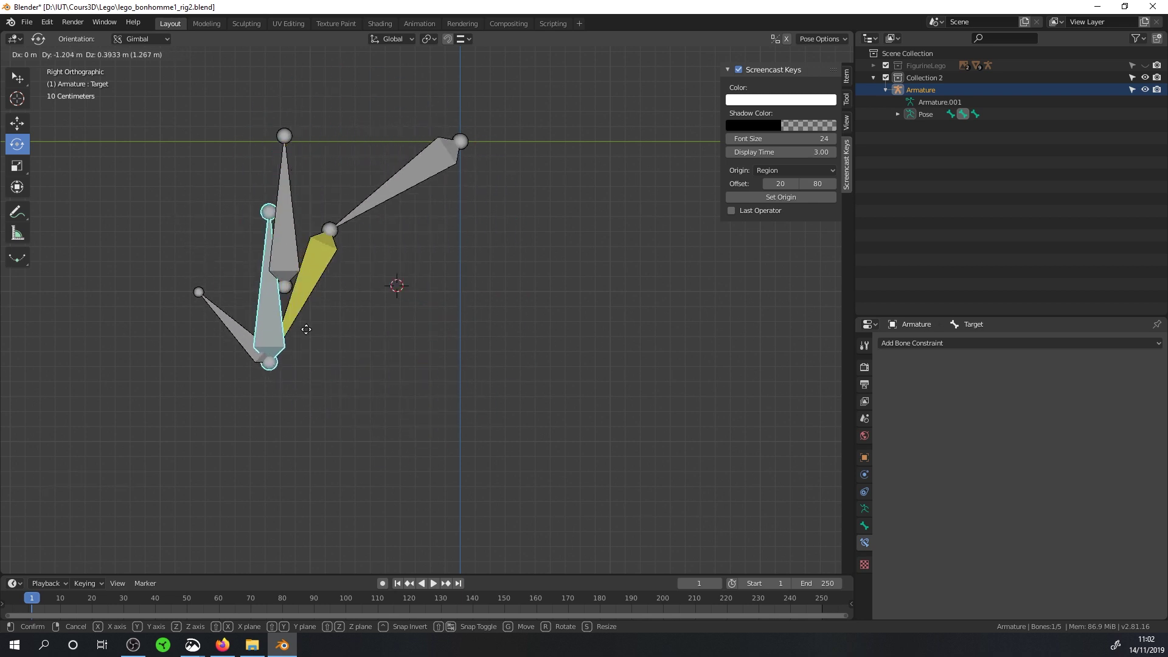
click(422, 354)
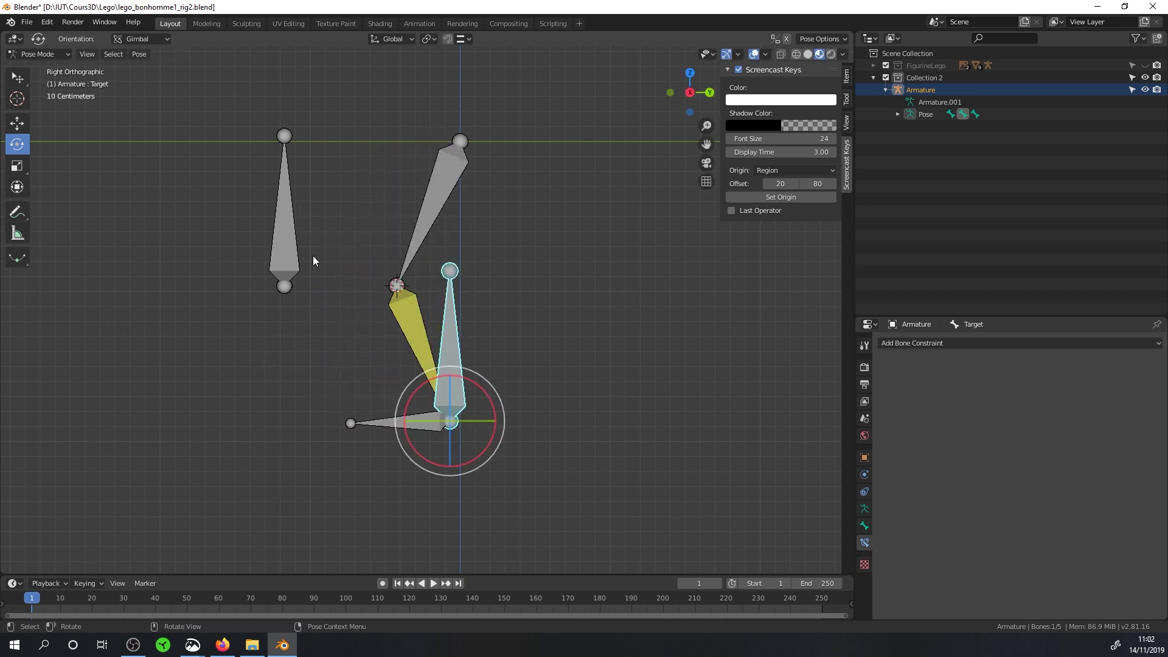
- Set the pole target of the lower leg bone's IK constraint to the Pole bone of Armature
click(428, 332)
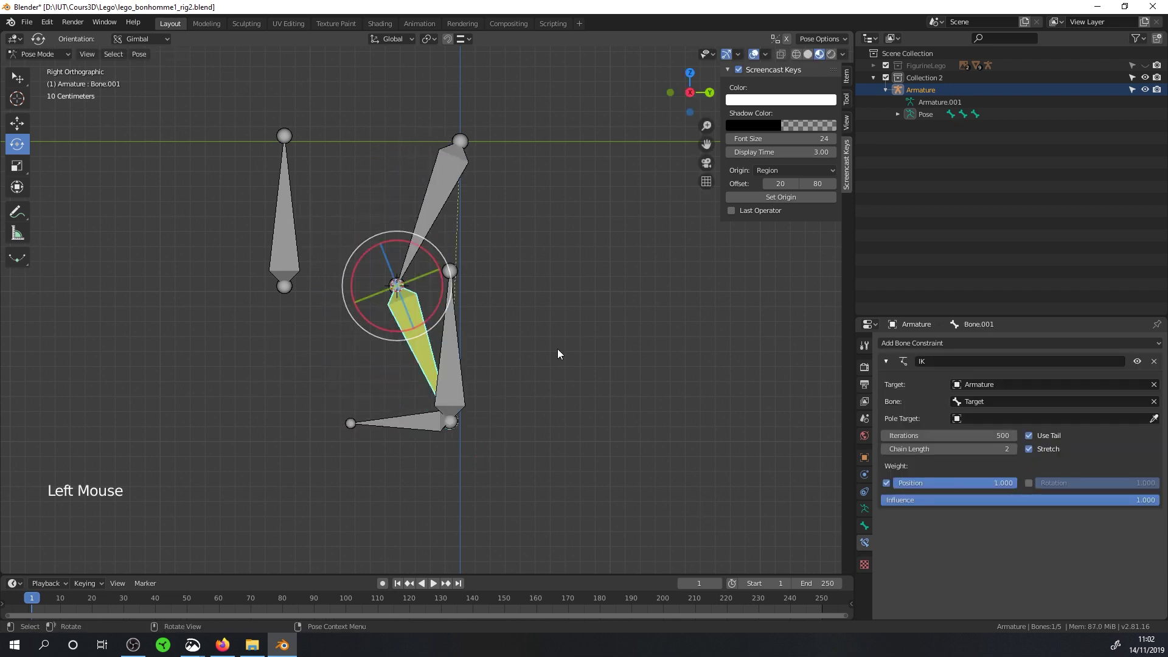
click(973, 420)
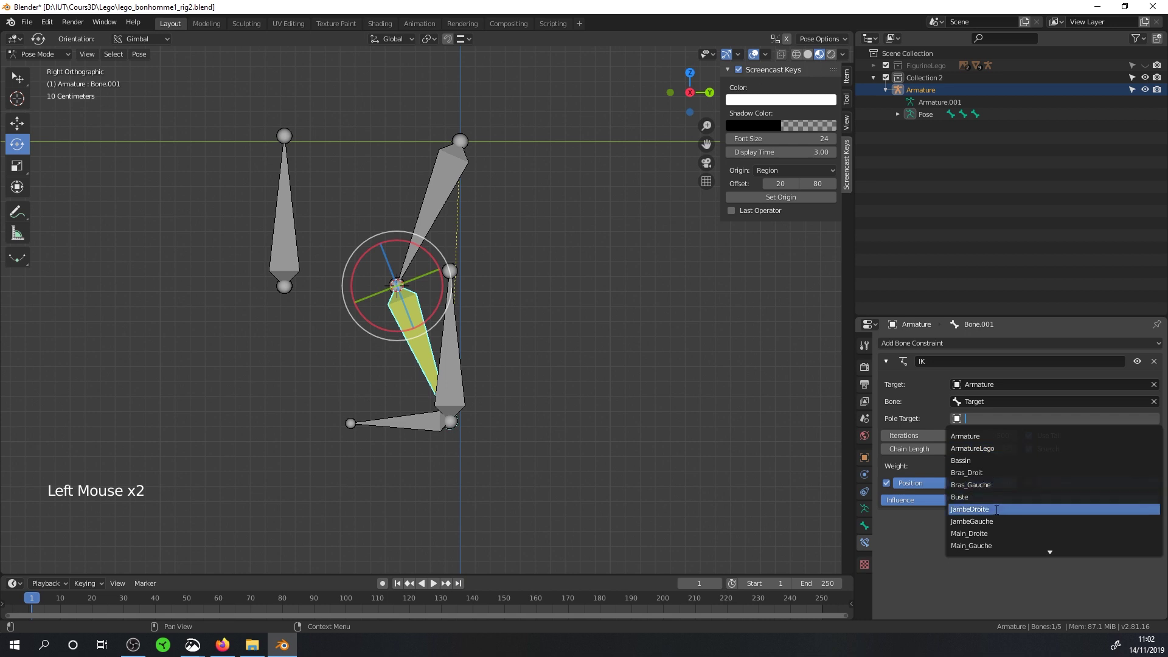
click(993, 440)
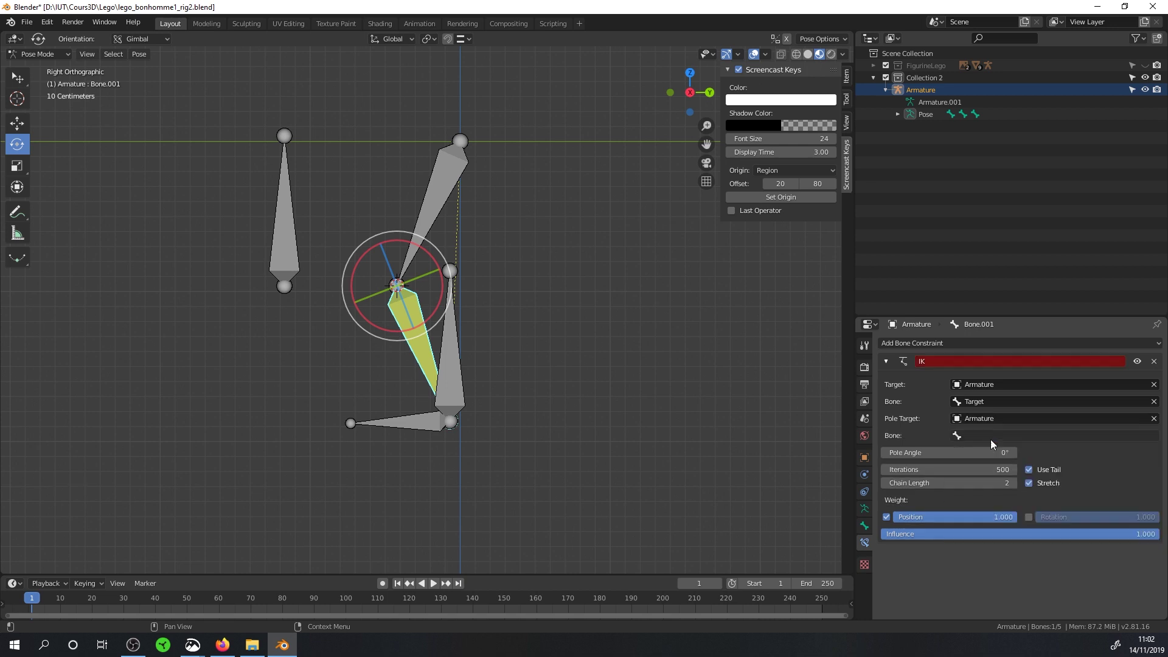
click(981, 435)
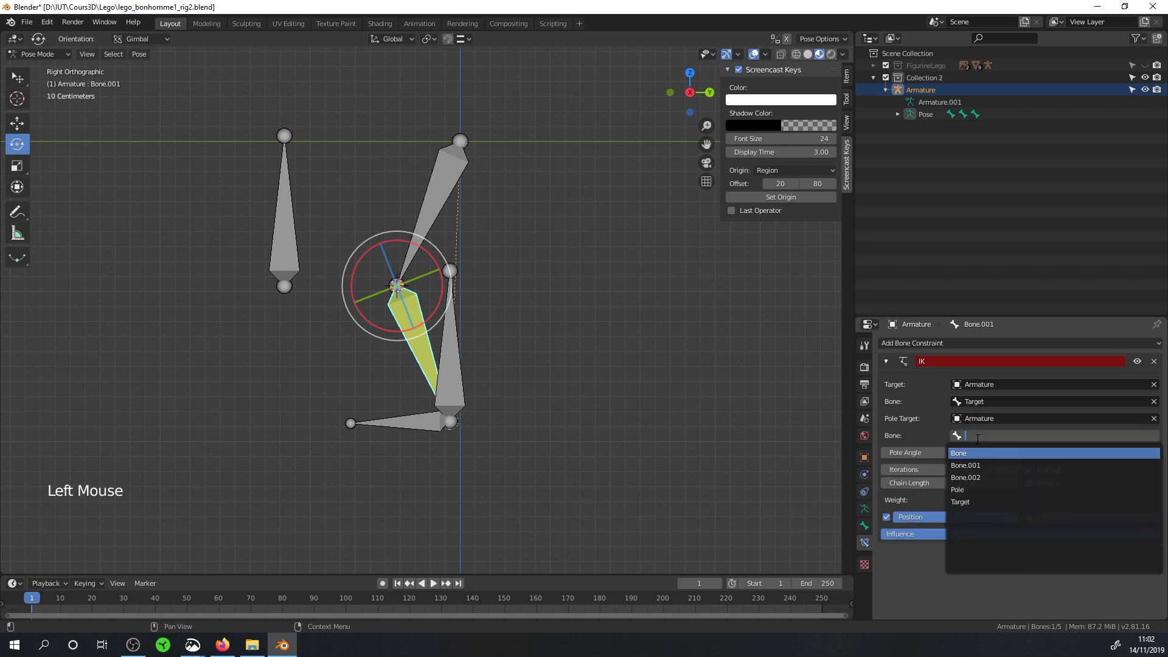
click(970, 490)
- Try a pole angle of 90° on the lower leg's IK constraint
double_click(973, 453)
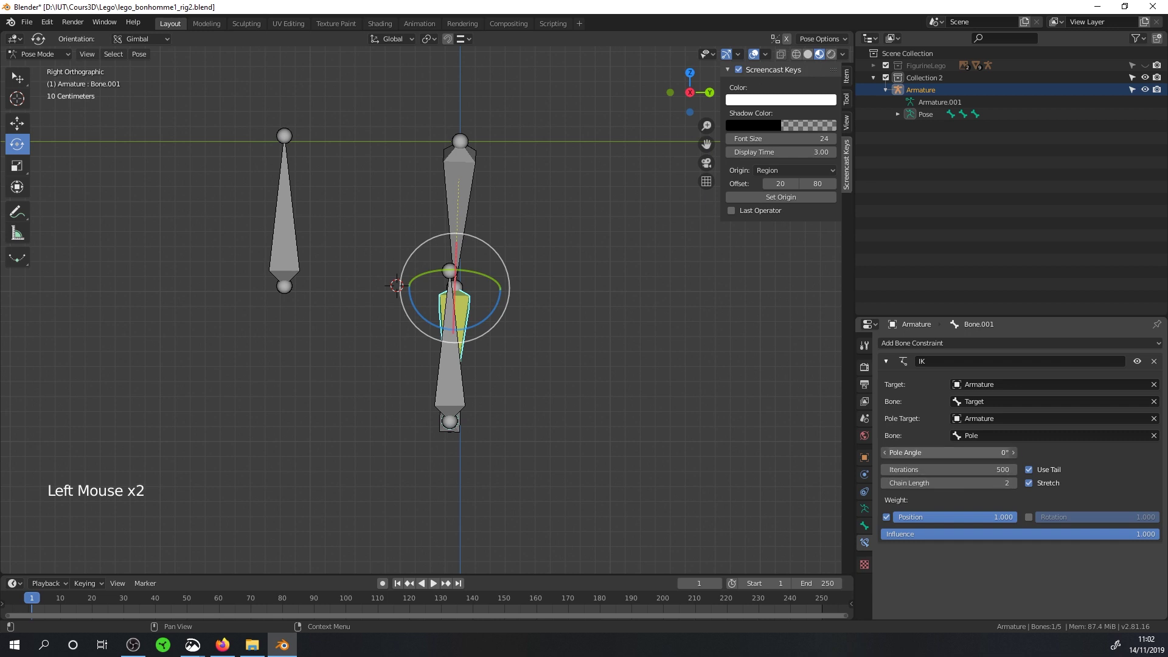
text(90)
key(Return)
- Set the IK constraint's pole angle to -90° so the knee points toward the Pole bone
click(984, 452)
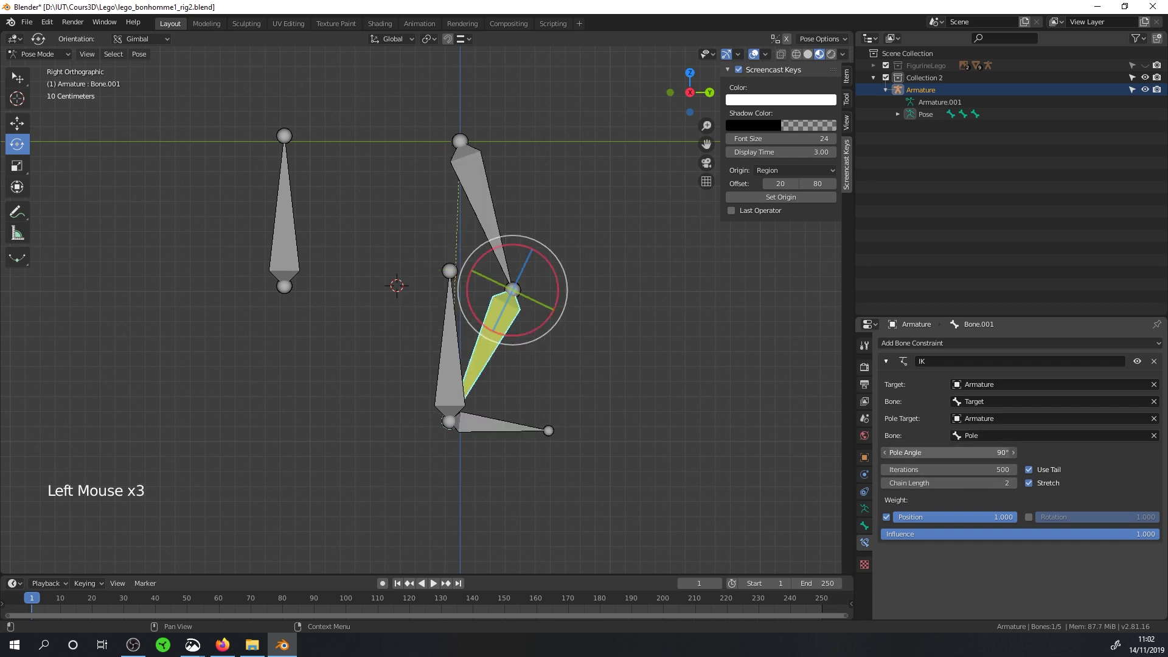
text(-90)
key(Return)
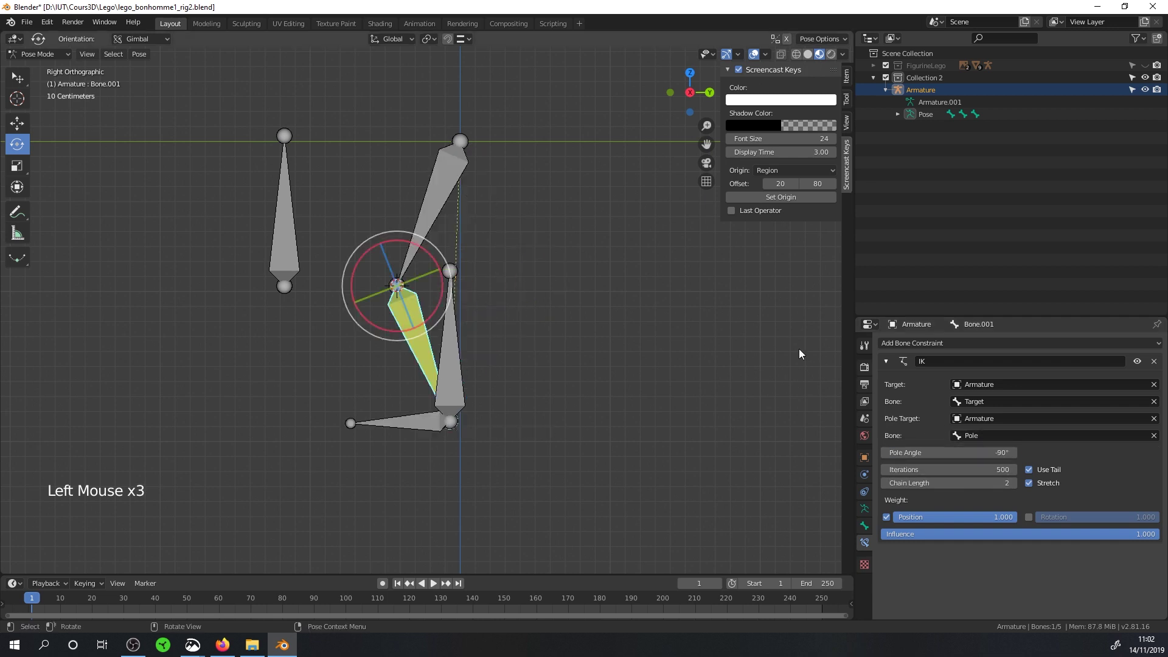
- Try moving the Pole bone to test how it steers the knee, leaving it at its original position
middle_drag(608, 341, 578, 328)
middle_drag(456, 304, 339, 285)
click(276, 283)
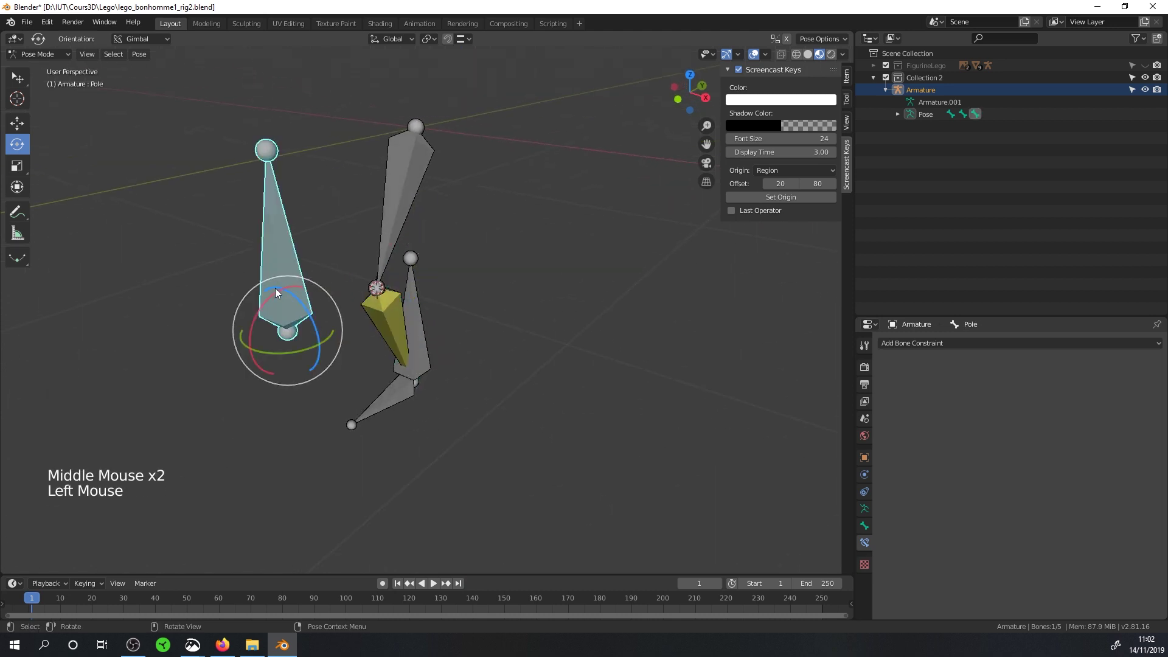
key(g)
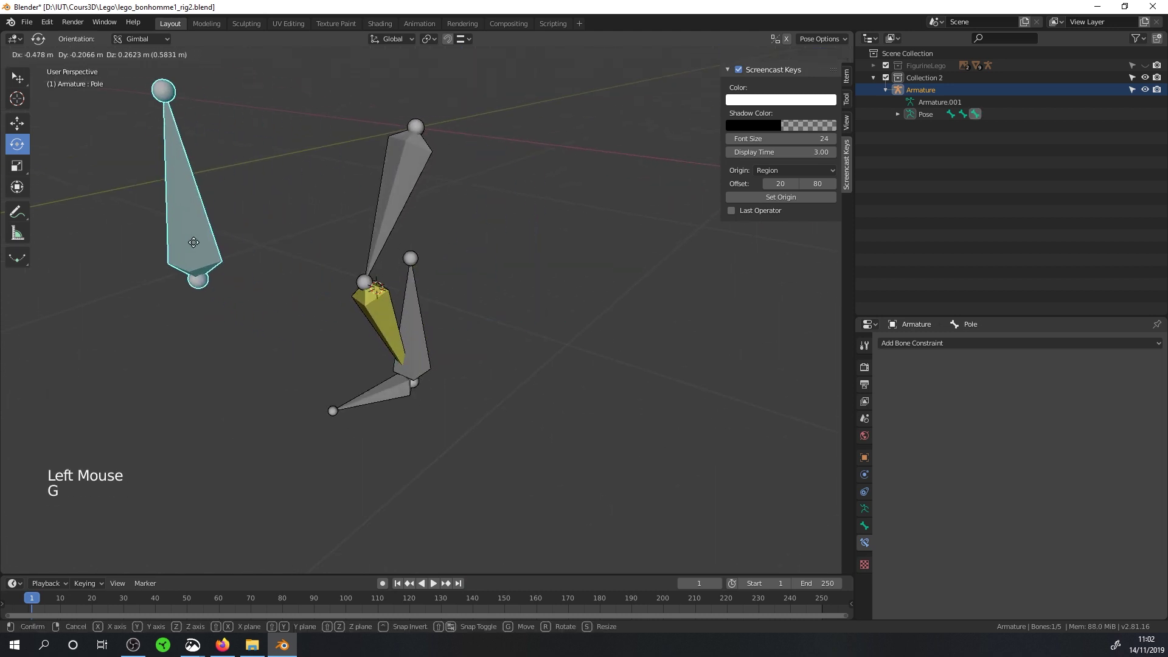
click(272, 294)
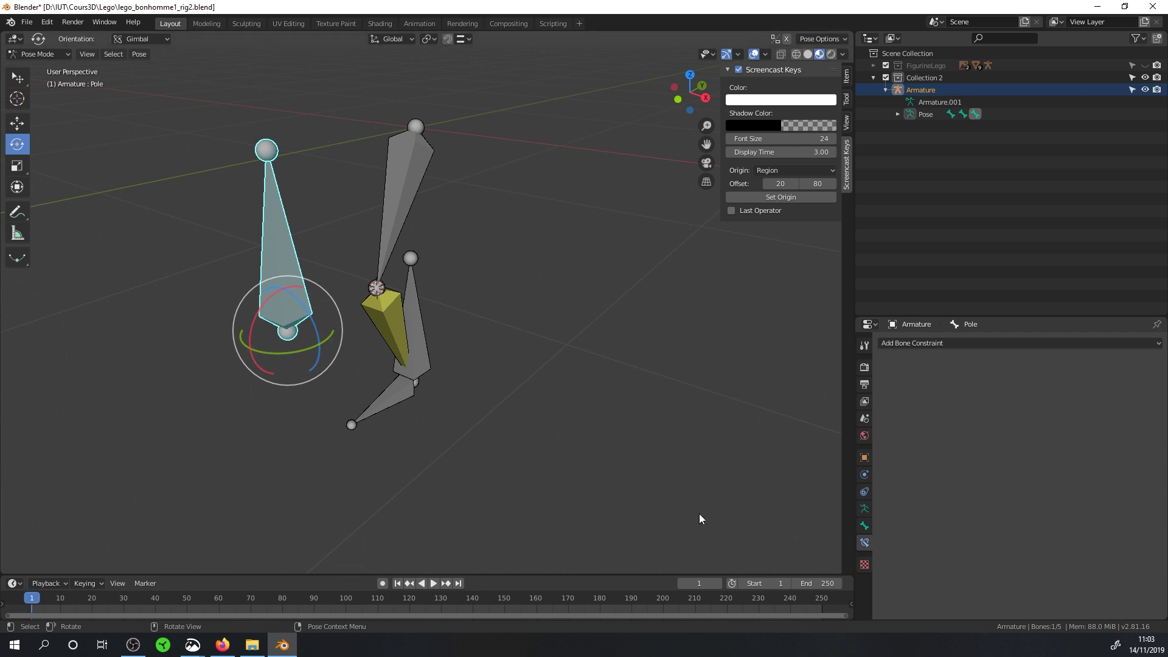
click(398, 319)
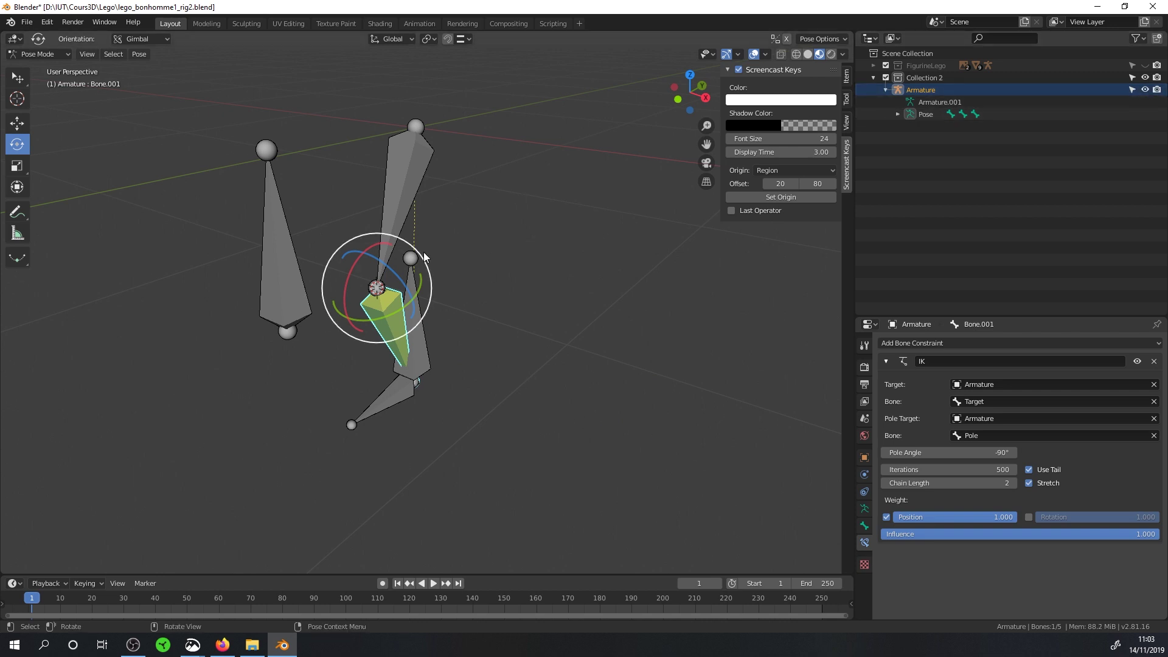
key(Tab)
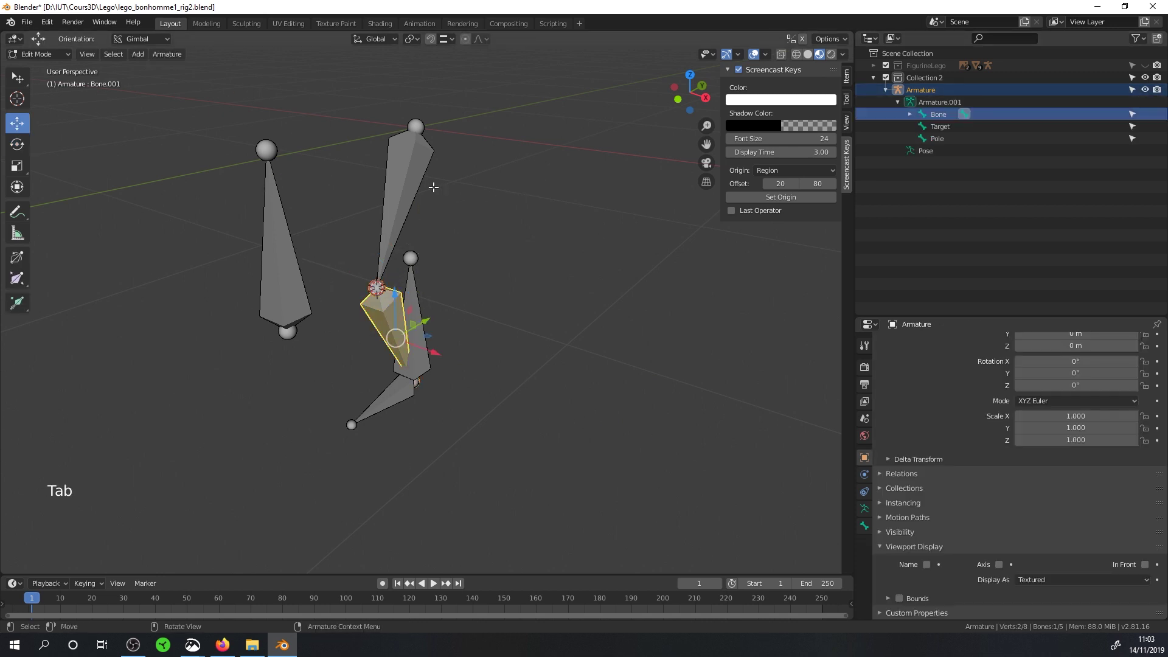
key(Tab)
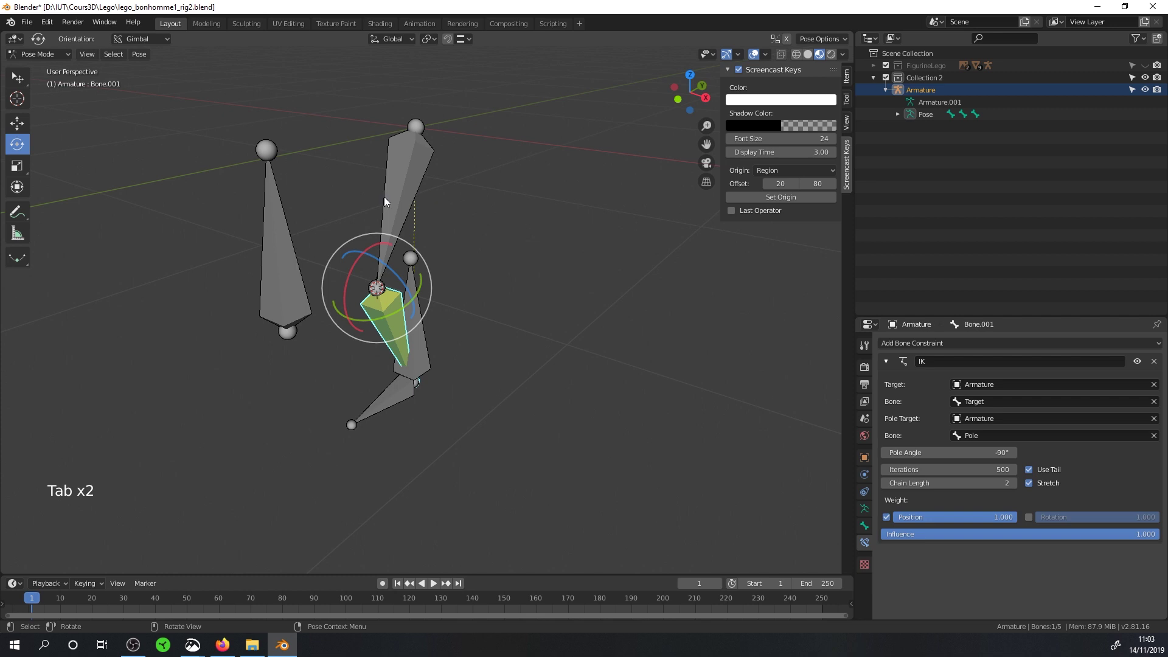
- Switch to Object Mode and delete the practice leg armature
click(42, 57)
click(34, 72)
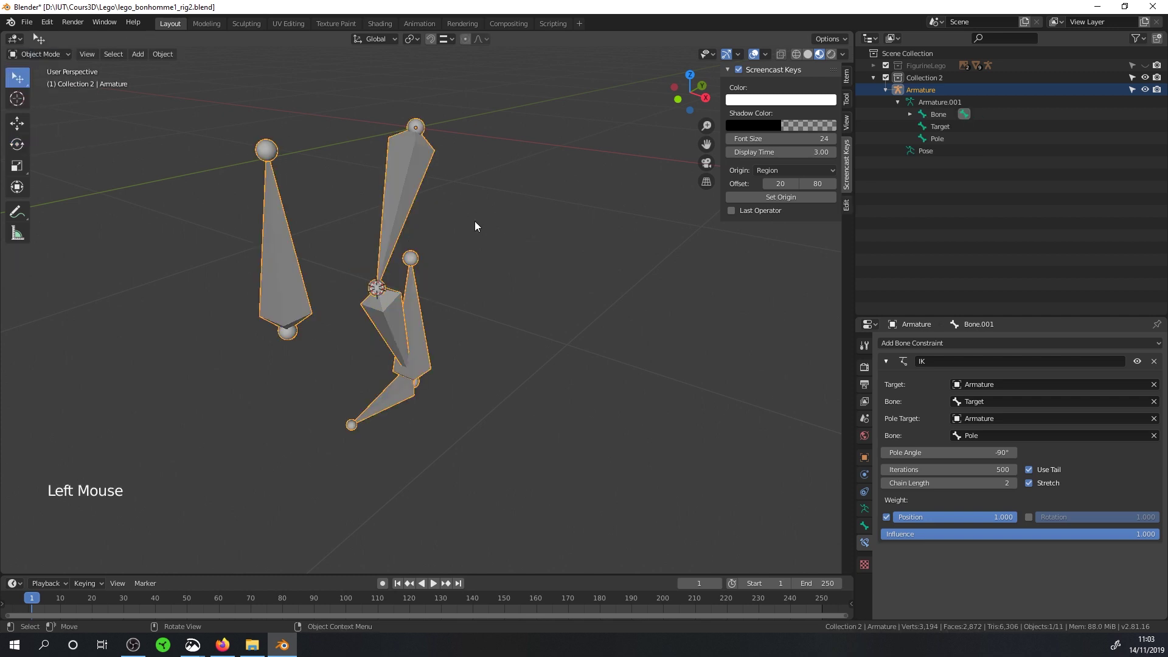
key(Delete)
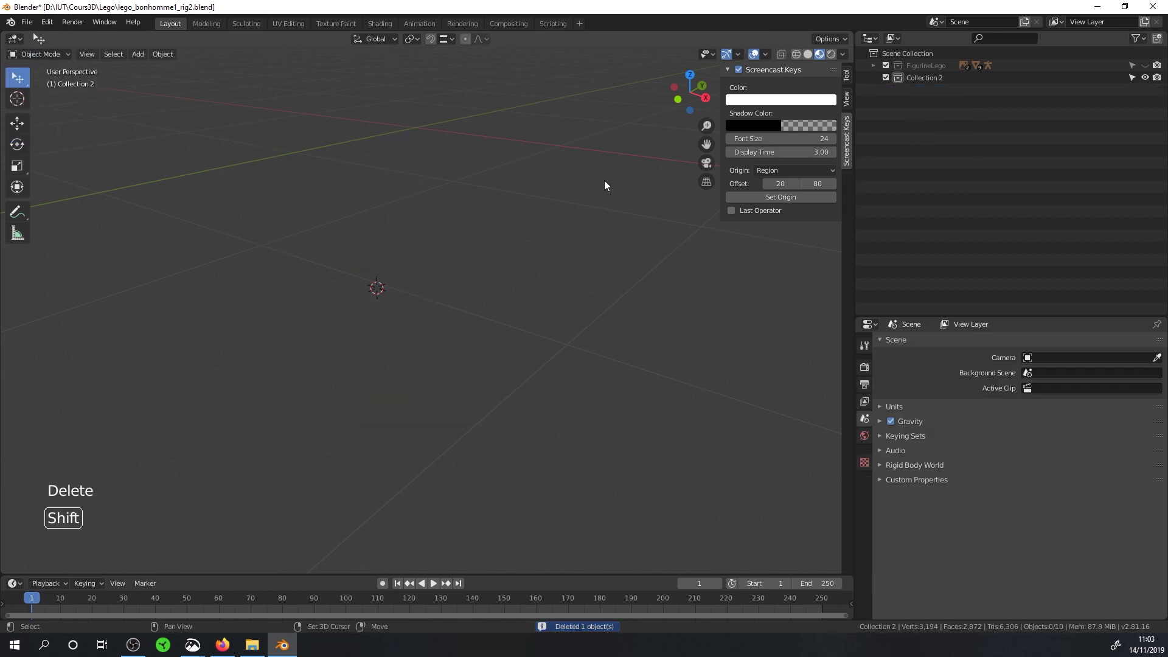
- Snap the 3D cursor to the world origin and unhide the FigurineLego collection
key(shift+s)
shift+middle_drag(451, 195, 486, 336)
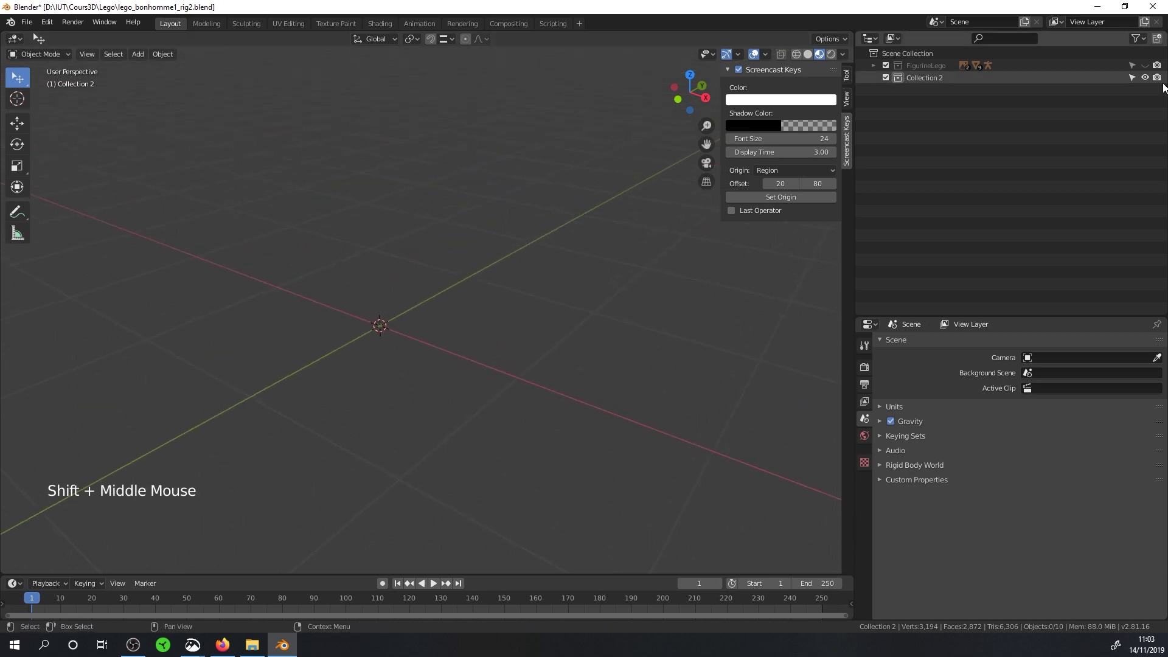
click(1144, 66)
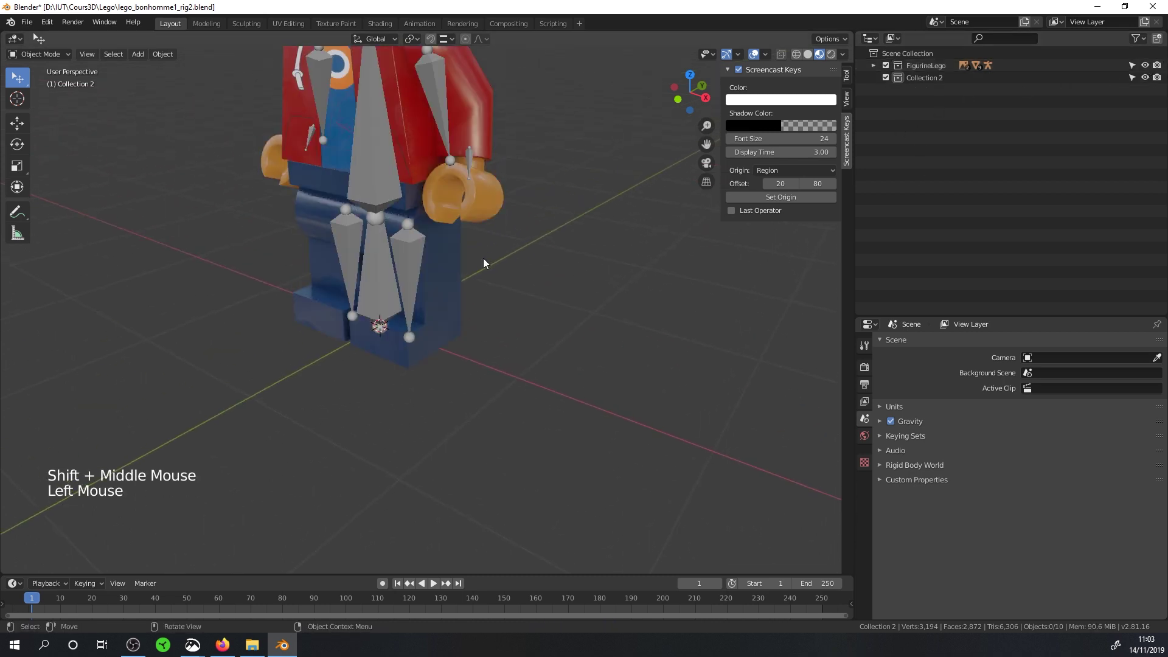
- Select the Lego figure's armature and switch it to Edit Mode
middle_drag(483, 257, 374, 268)
click(375, 250)
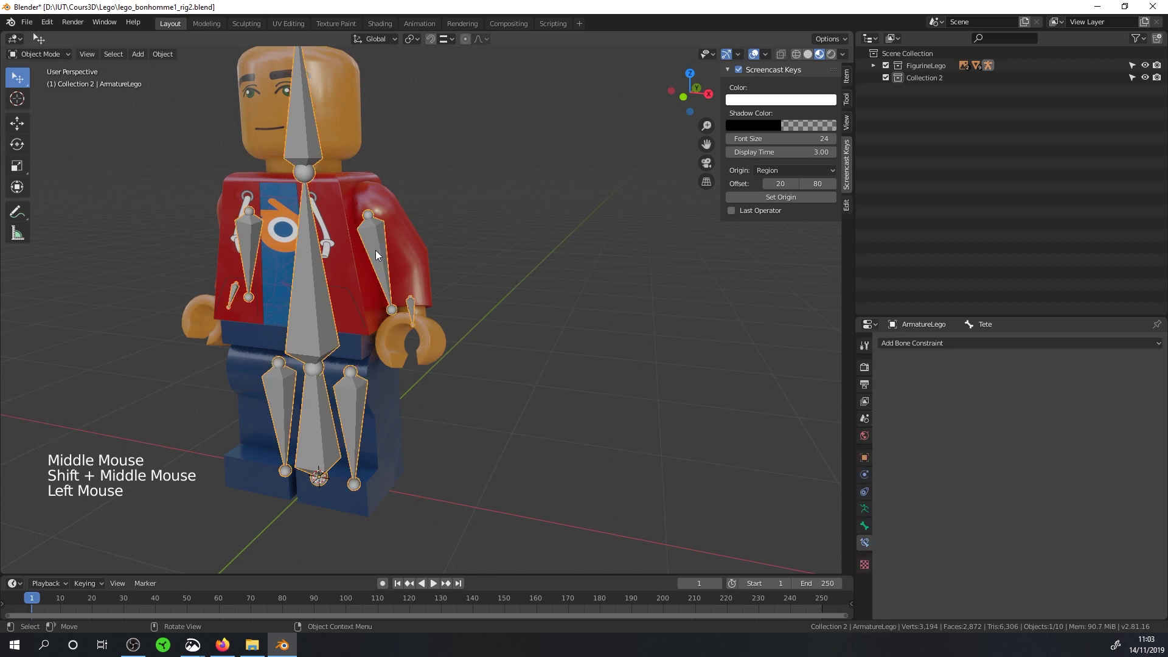
click(51, 56)
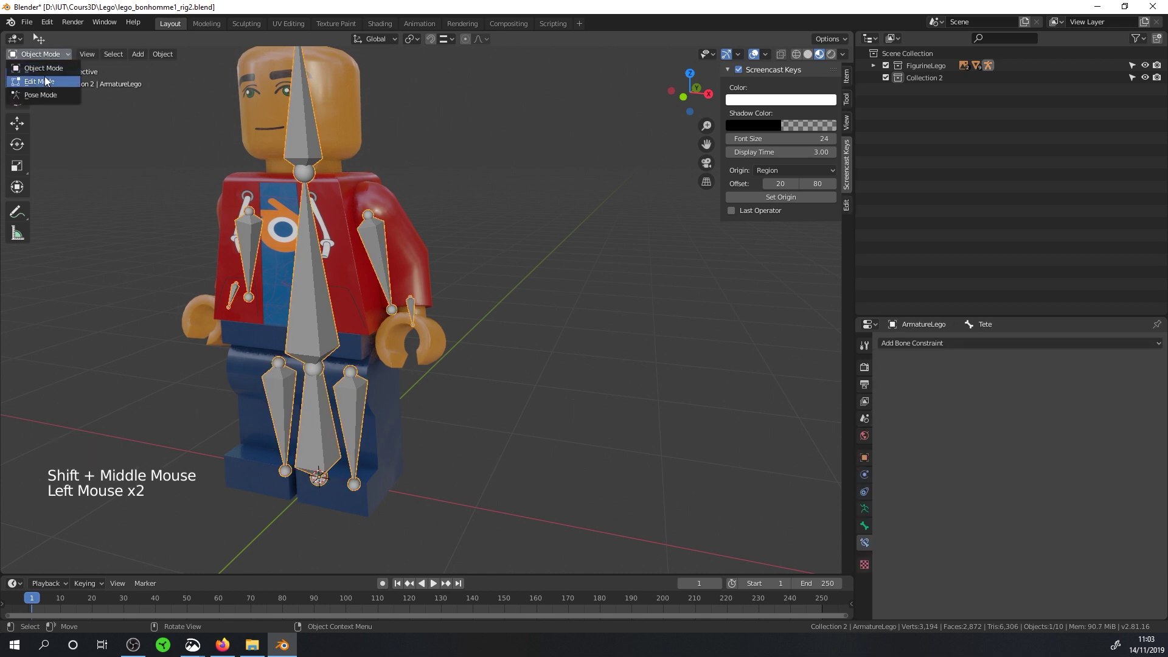
click(37, 81)
- Snap the 3D cursor to the lower tip of the Bras.L arm bone and add a new bone there
click(392, 312)
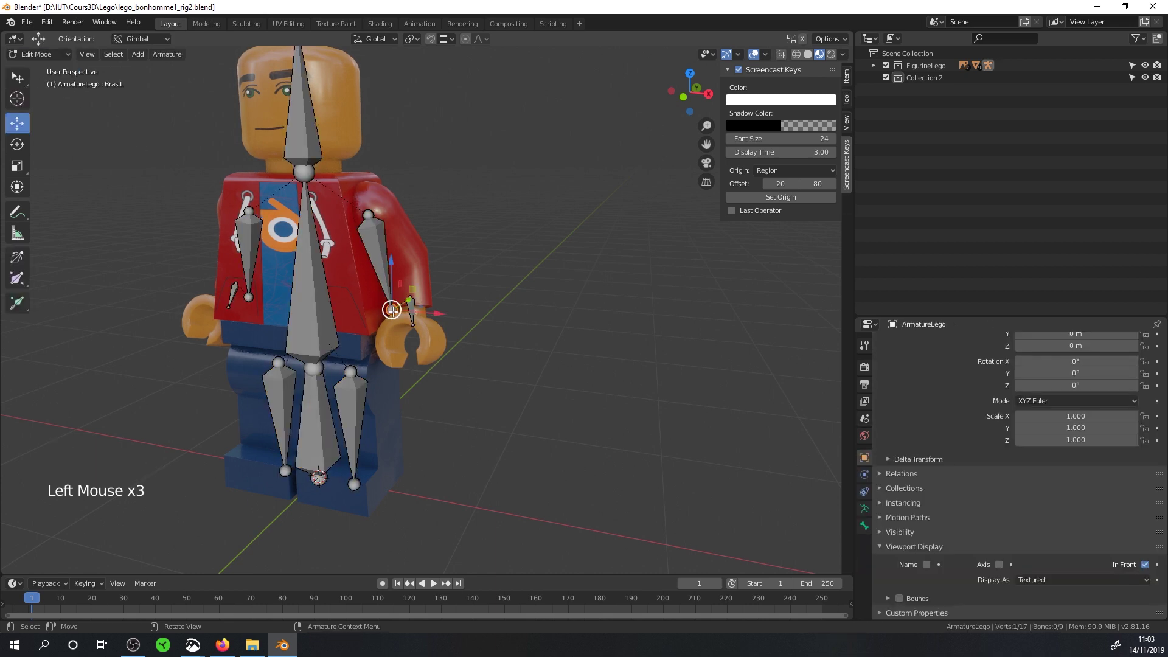
middle_drag(394, 308, 441, 330)
key(shift+s)
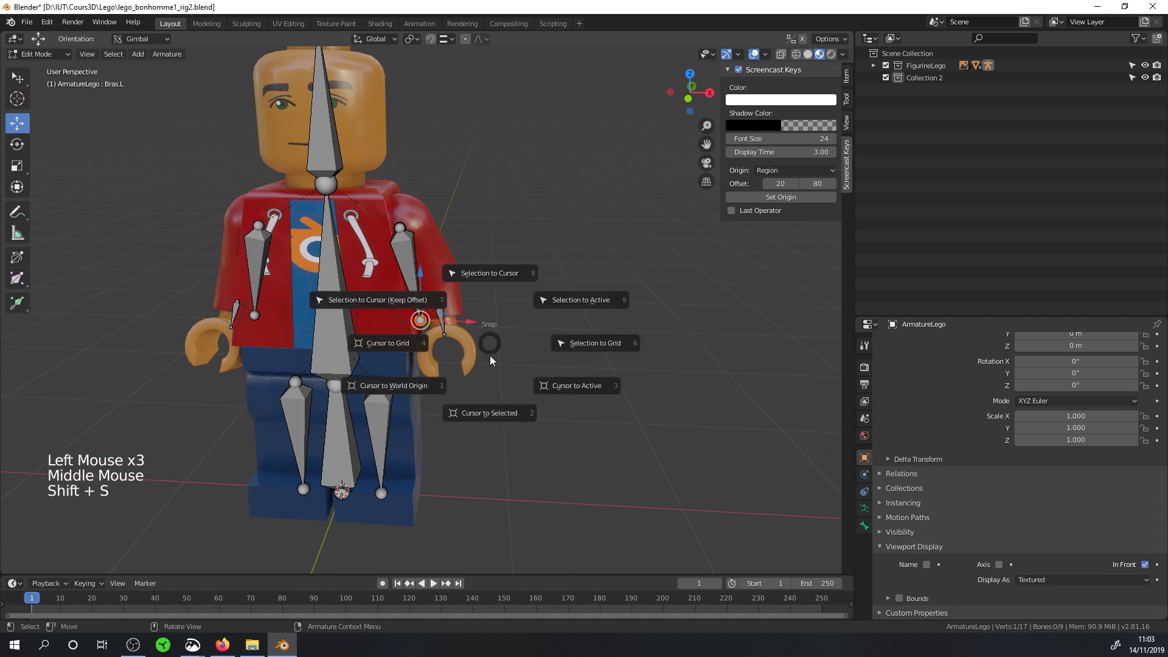
click(502, 414)
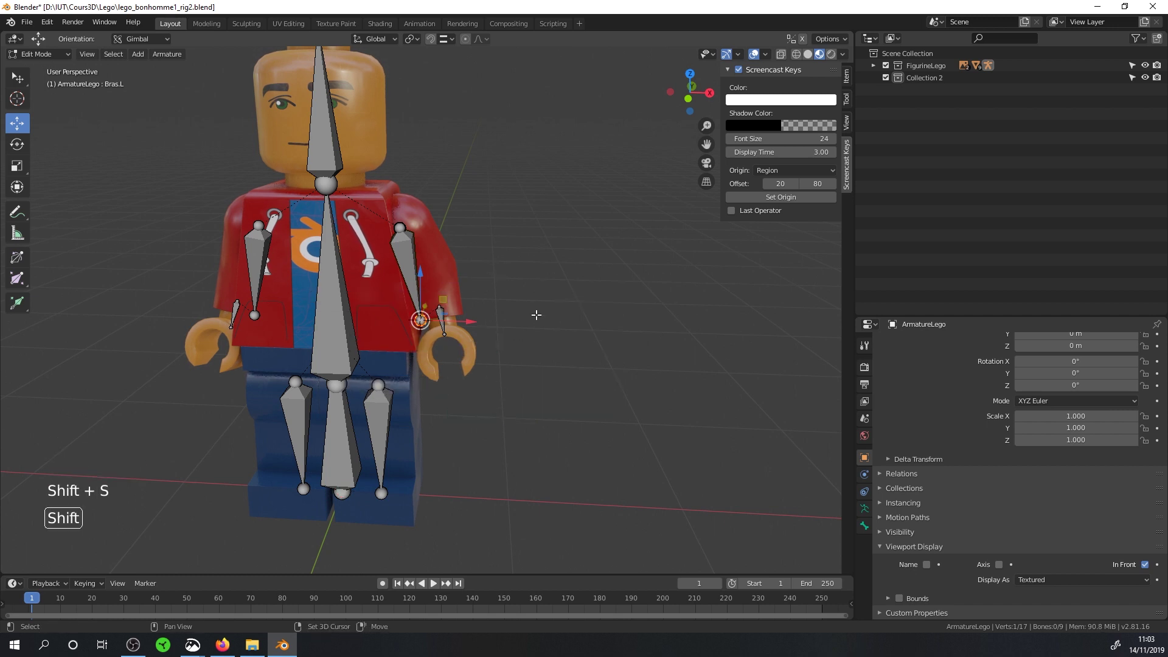
key(shift+a)
click(427, 258)
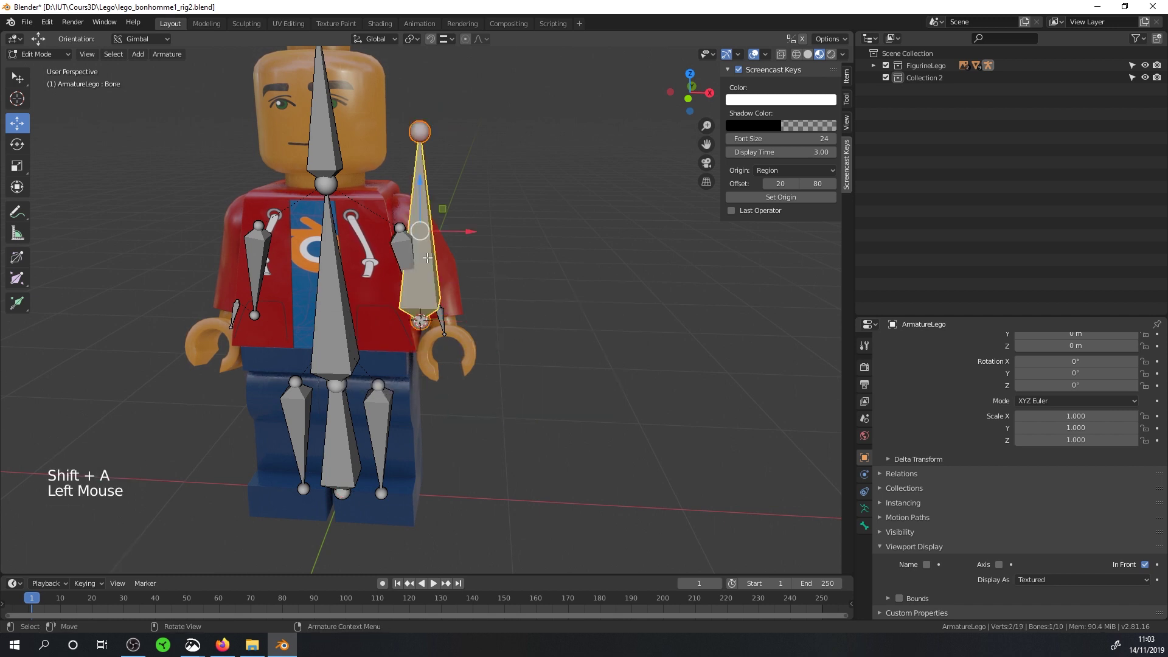
- Rename the new arm bone Ctrl_Bras.L and set its parent to Buste
click(863, 526)
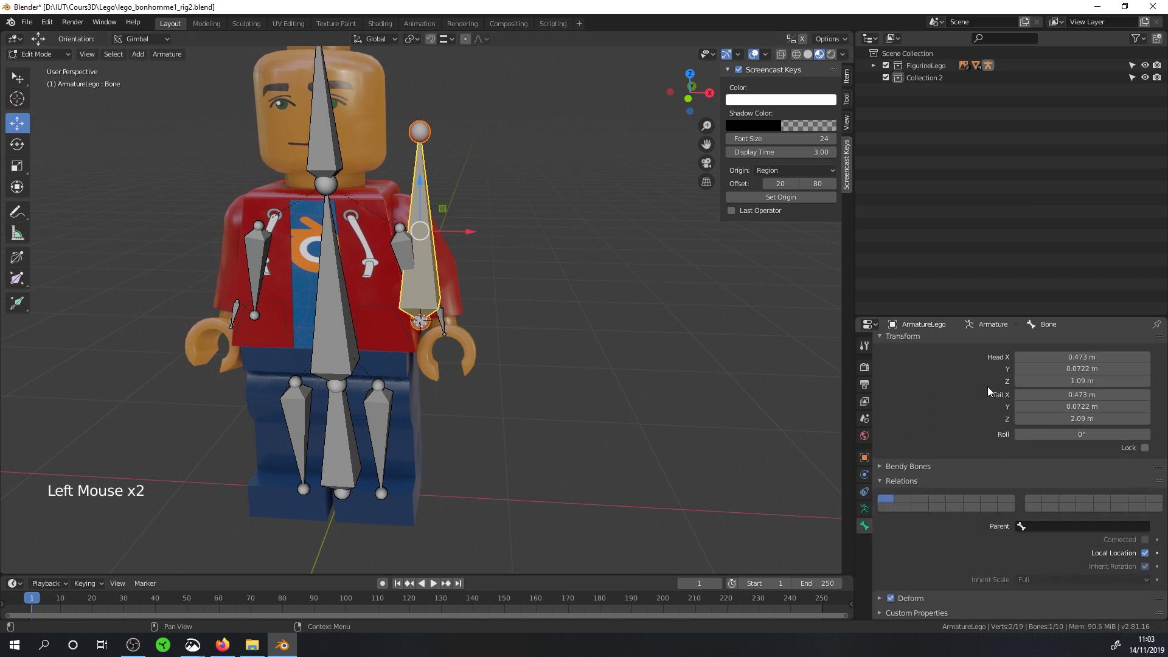
scroll(1034, 463, up, 3)
click(950, 345)
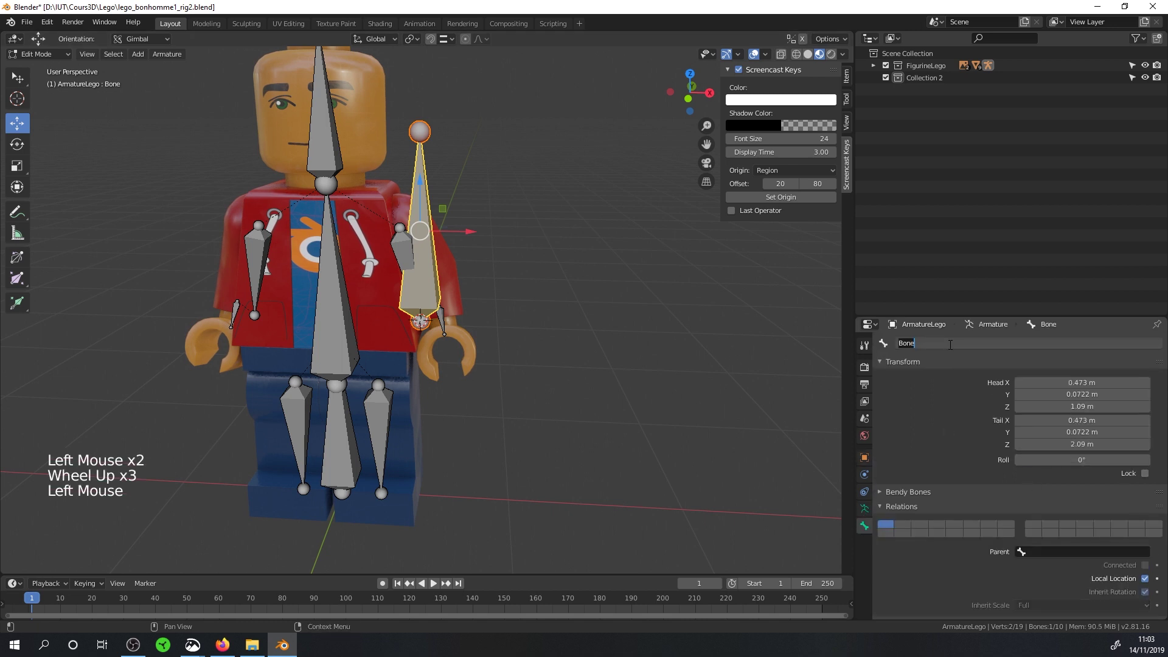
text(Ctrl)
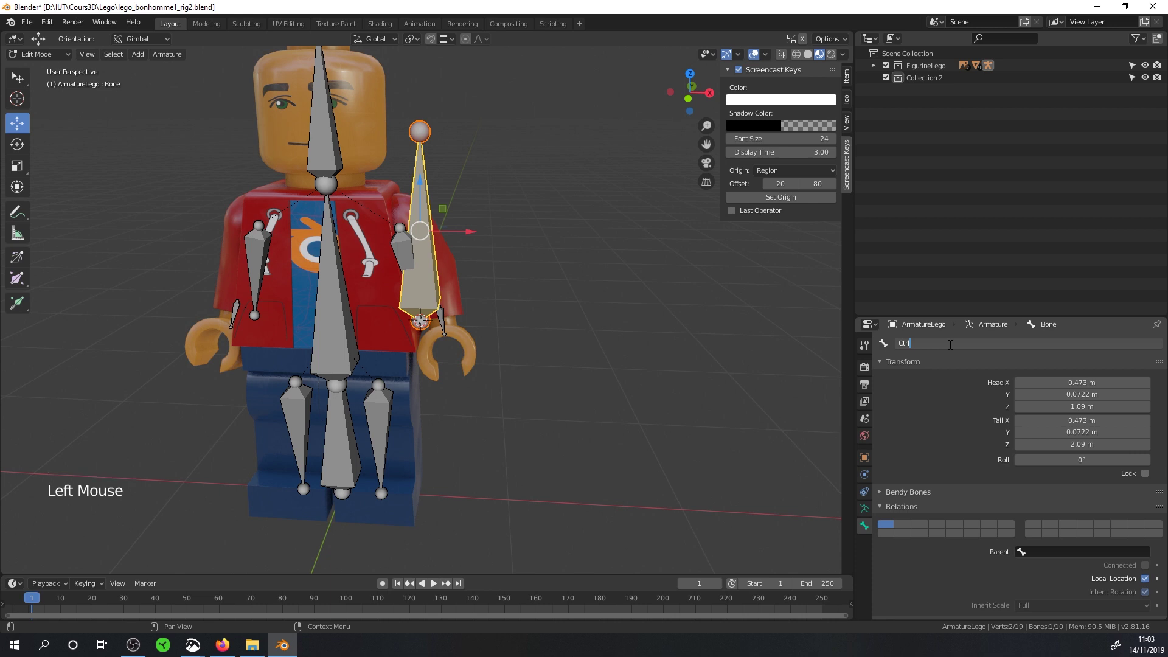
text(_Bras.L)
key(Return)
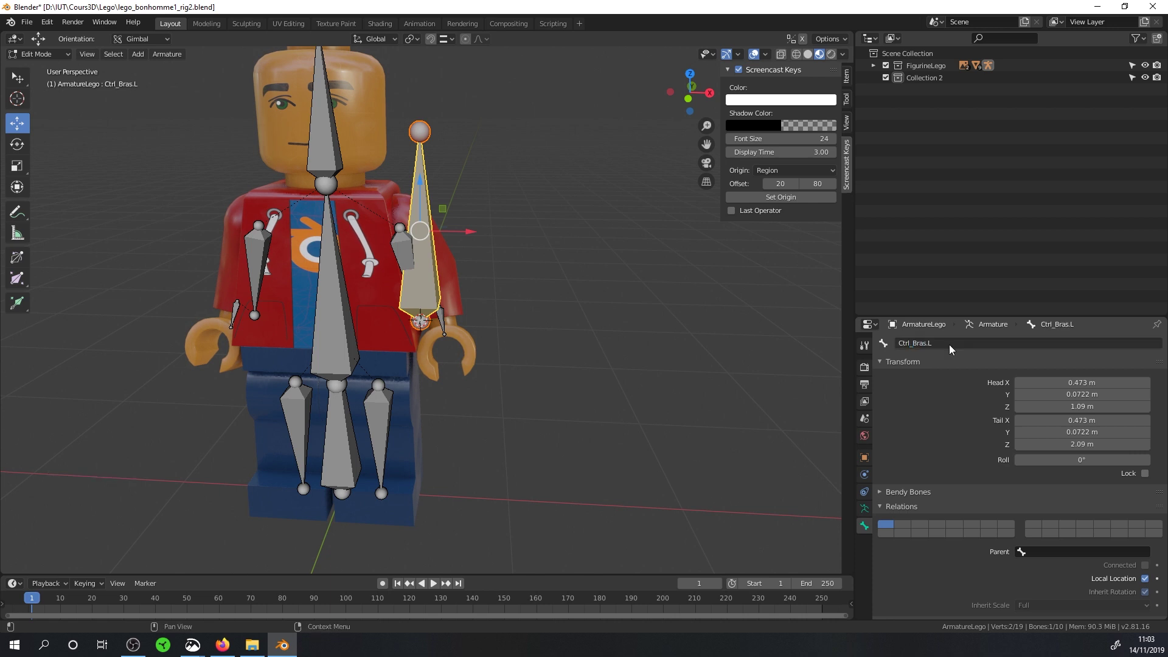
click(1089, 552)
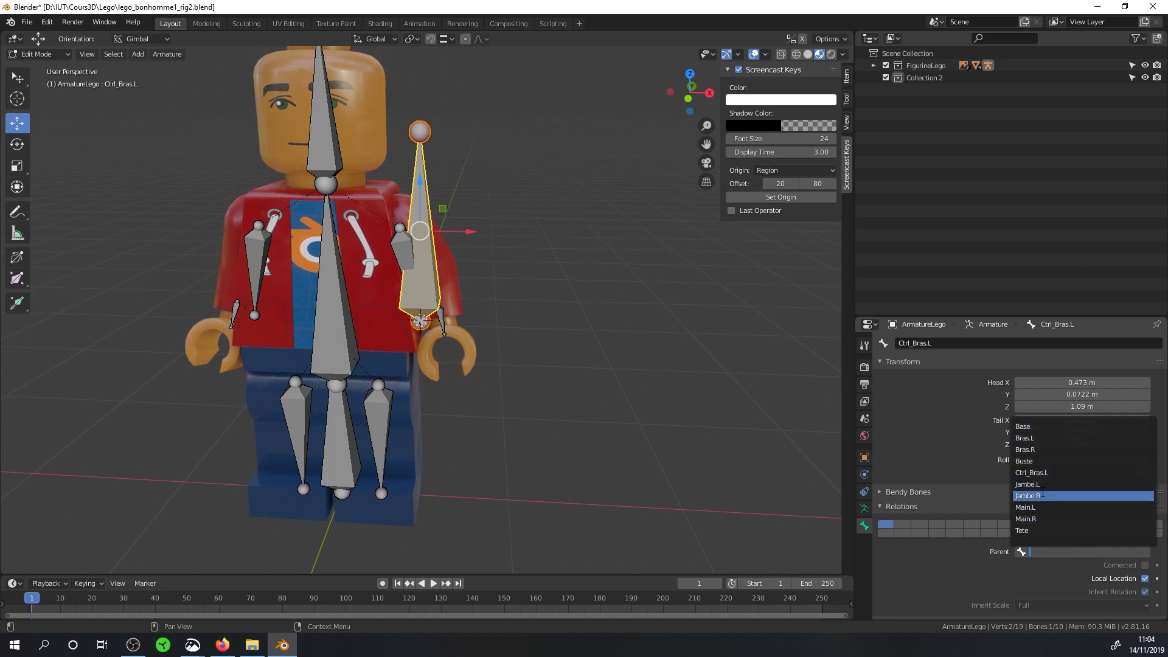
click(1034, 461)
- Symmetrize the Ctrl_Bras.L bone to create its counterpart on the other arm
middle_drag(493, 279, 498, 286)
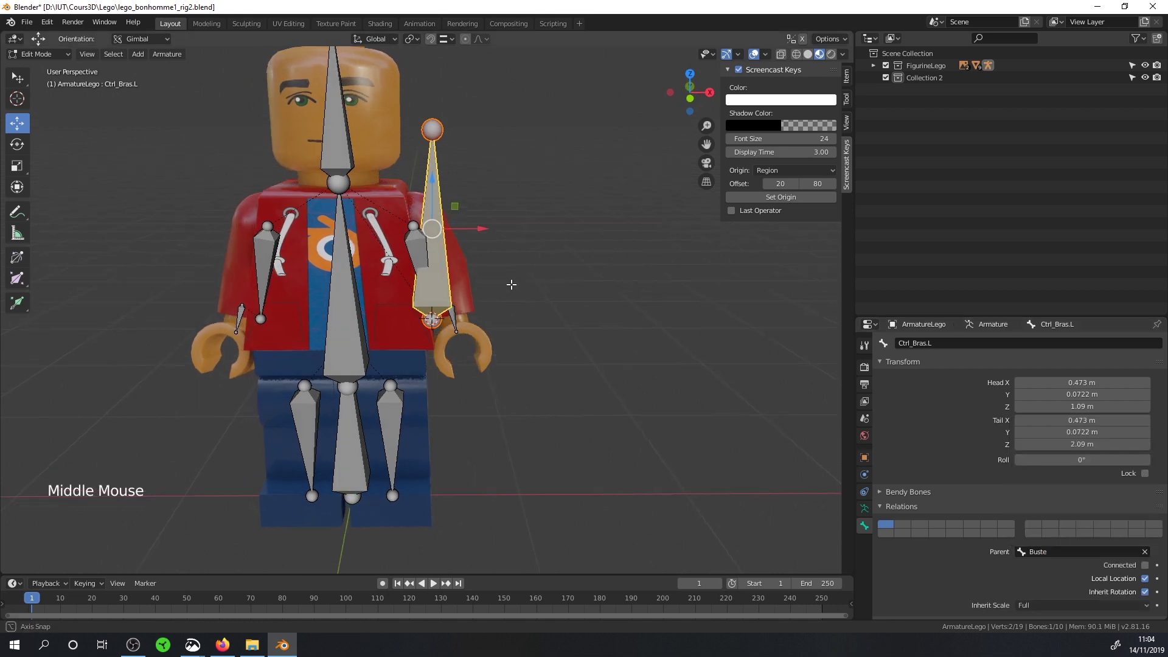
scroll(155, 358, up, 2)
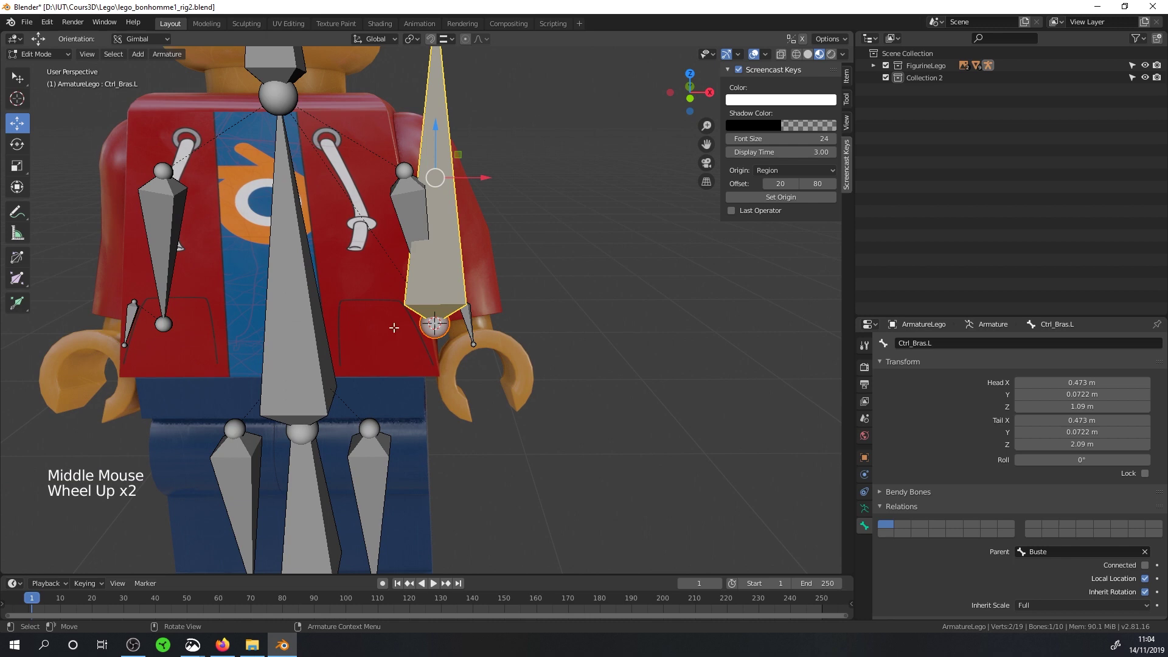
click(156, 56)
click(184, 235)
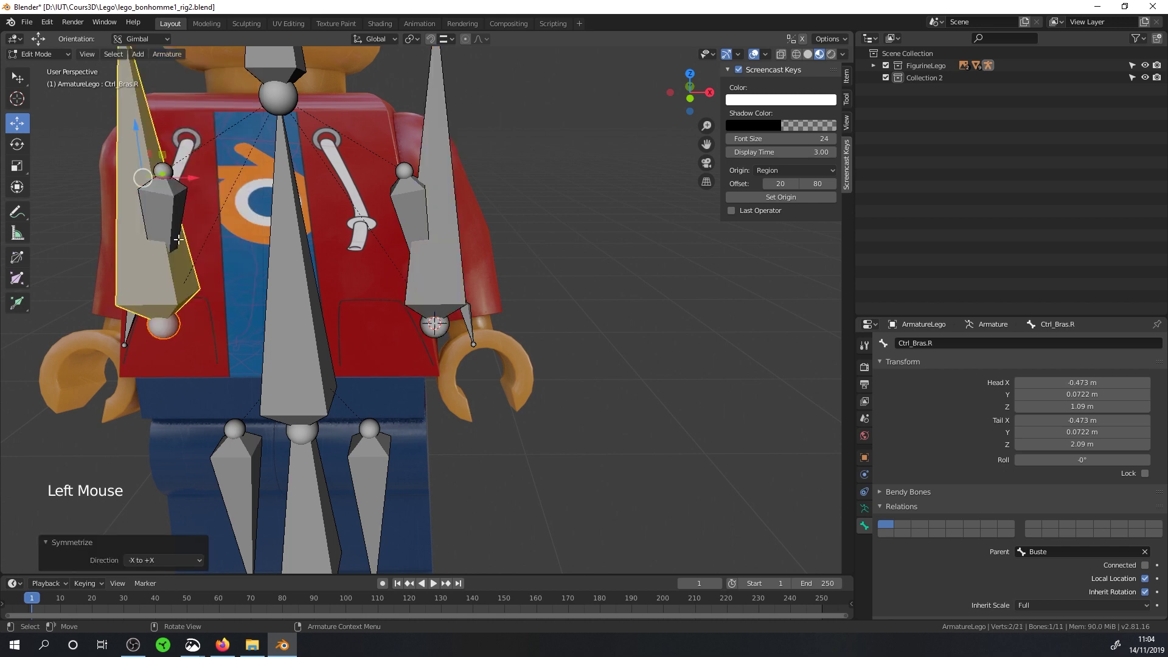
- Snap the 3D cursor to the lower tip of the Jambe.L leg bone and add a new bone there
scroll(426, 292, down, 3)
middle_drag(401, 292, 439, 287)
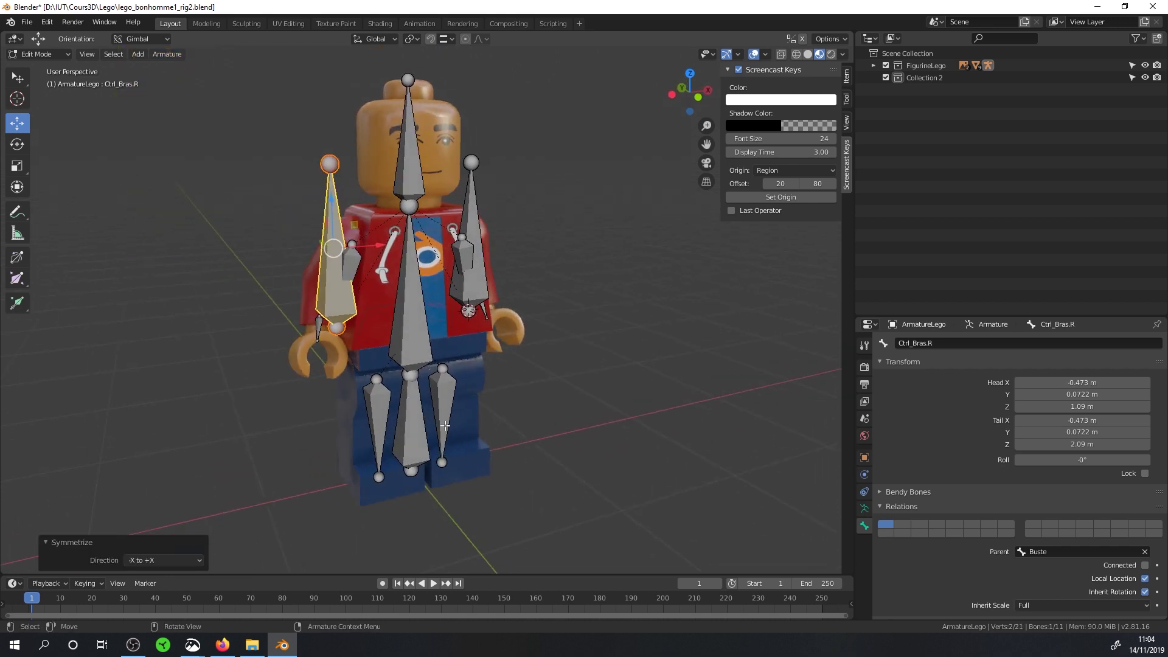
click(441, 453)
click(442, 460)
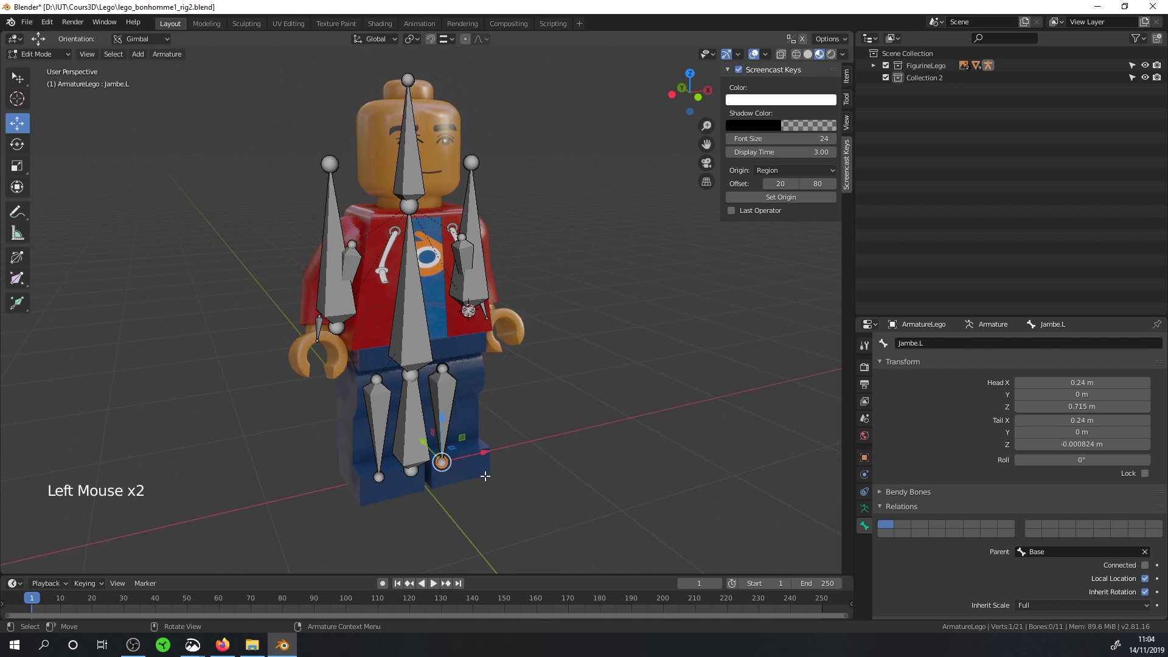
key(shift+s)
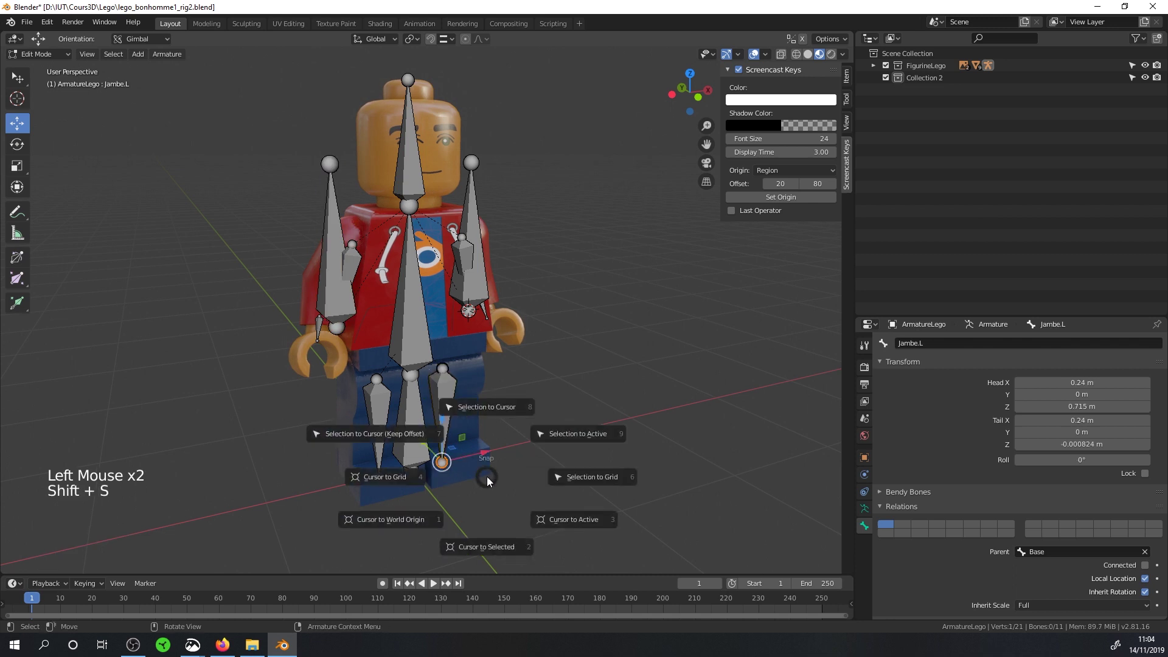
click(502, 546)
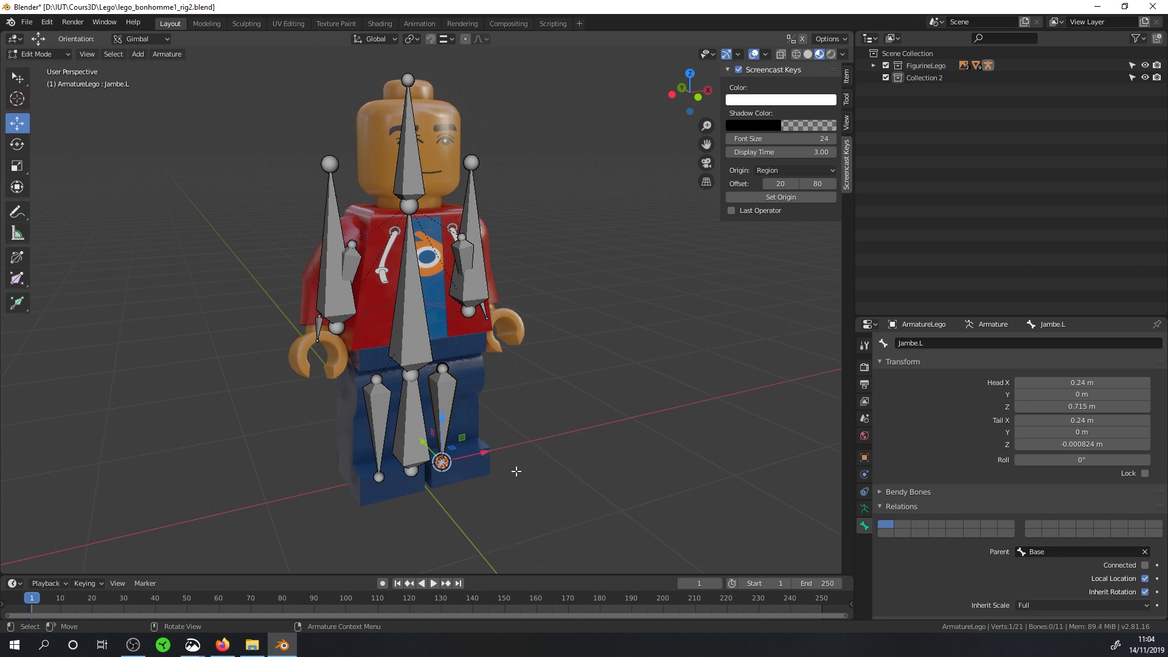
key(shift+a)
middle_drag(519, 440, 472, 396)
scroll(463, 396, up, 2)
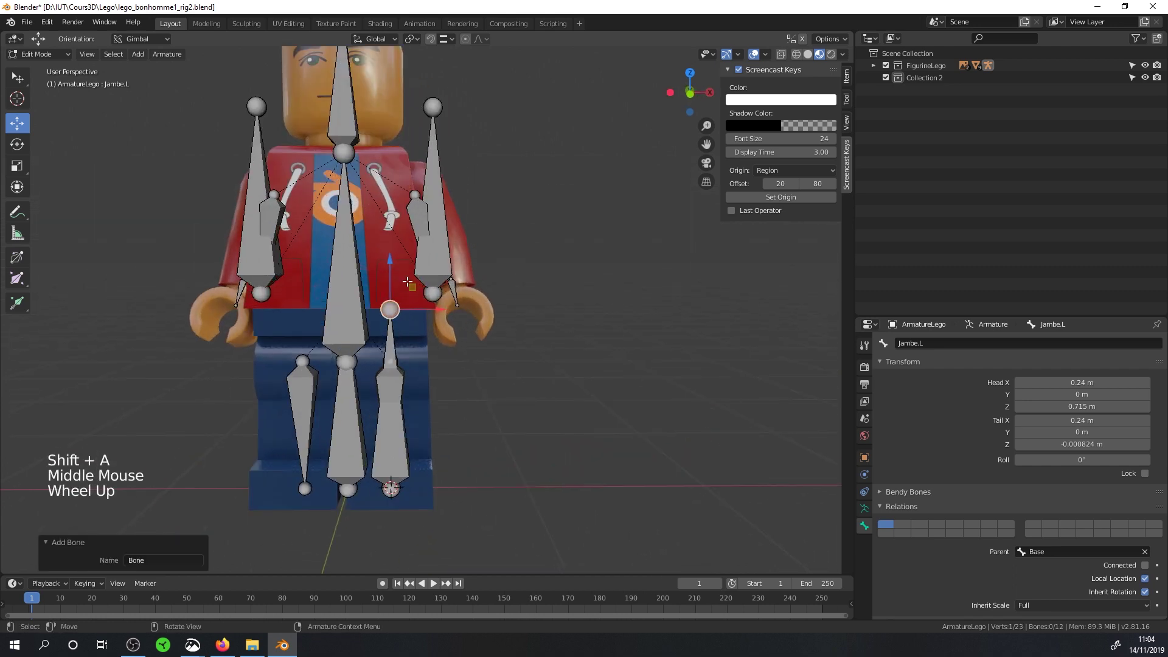
- Select the new bone at the leg and rename it Ctrl_Jambe.L
click(307, 494)
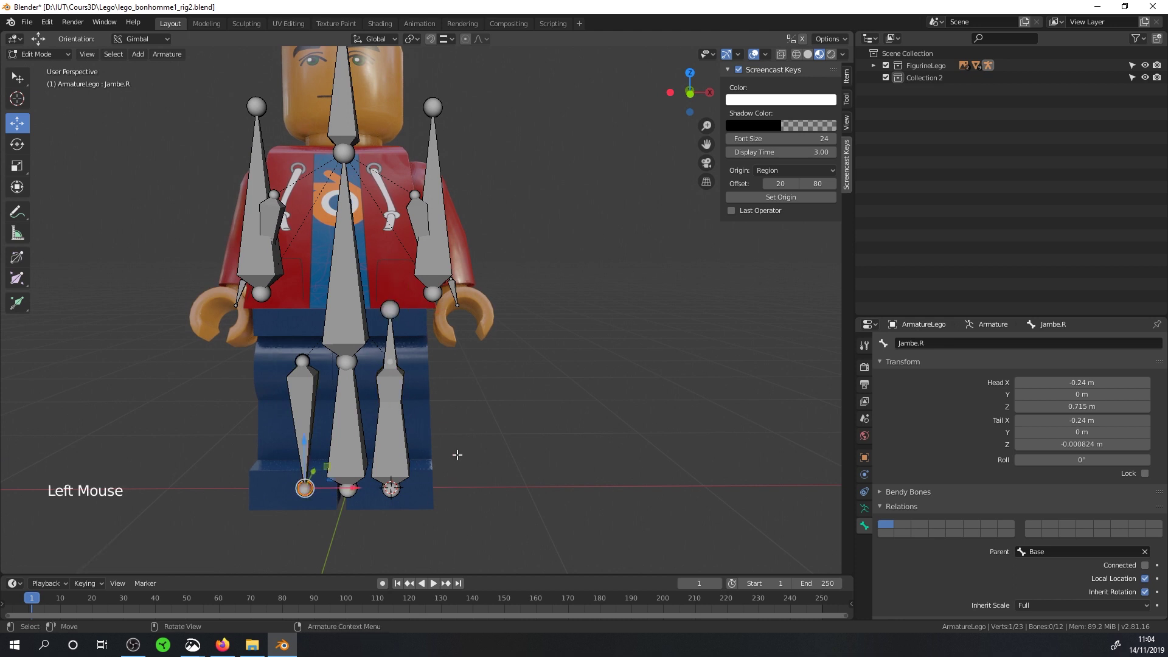
click(393, 432)
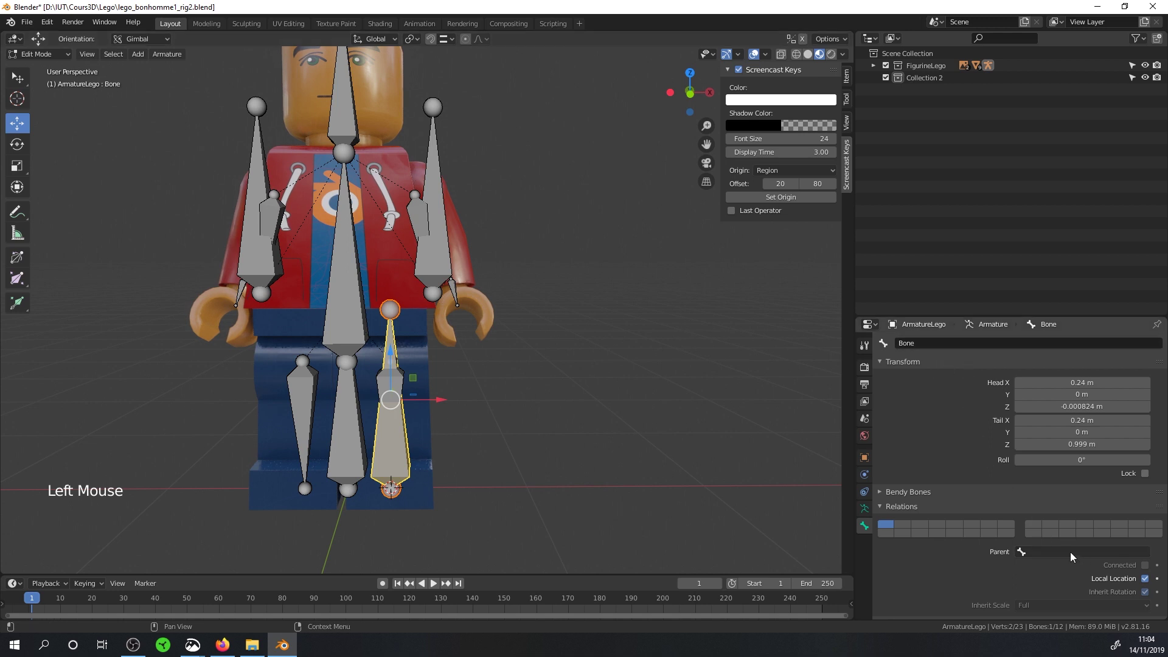
double_click(967, 346)
text(C)
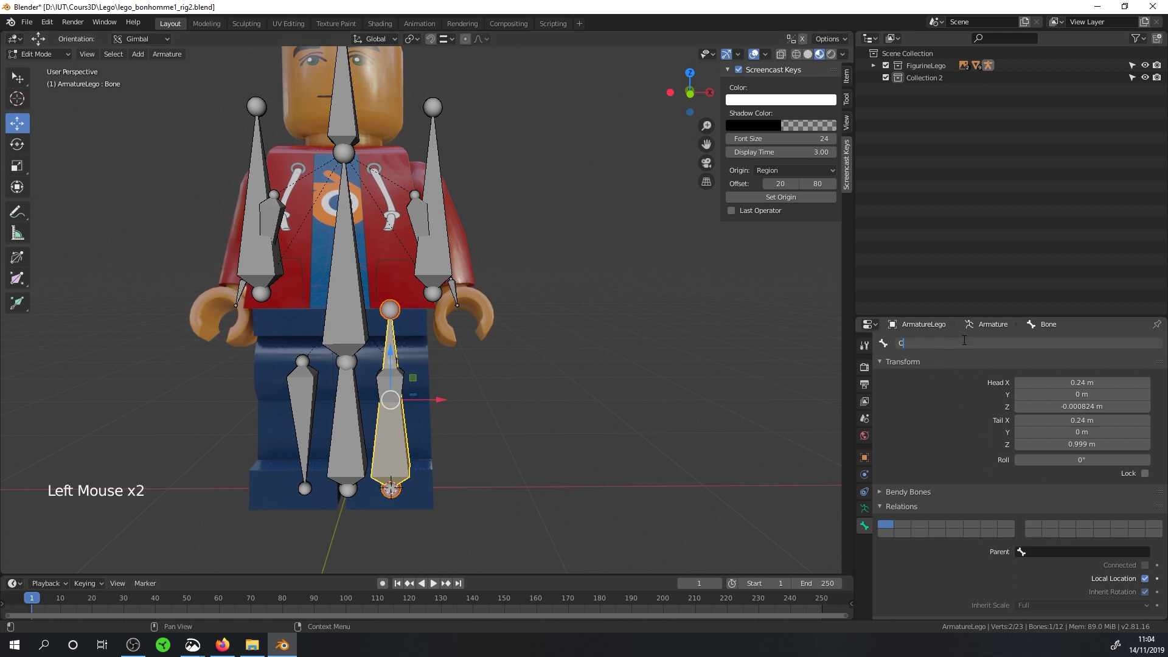
text(trl_Jam)
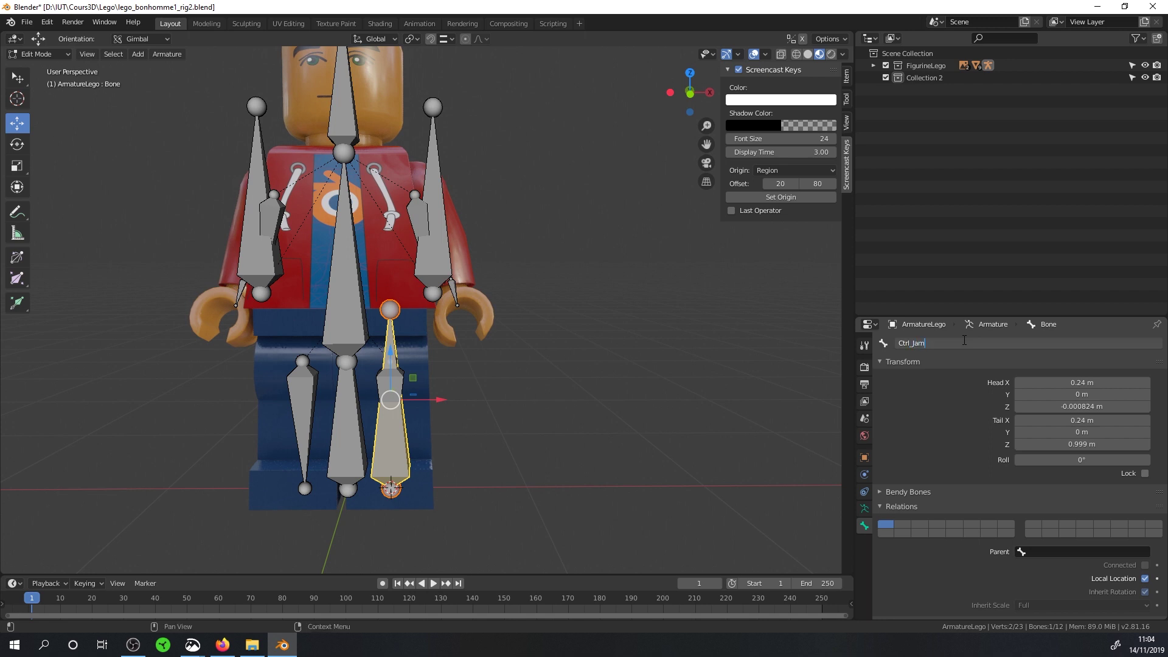
text(be.L)
key(Return)
- Symmetrize the Ctrl_Jambe.L bone to create its counterpart on the other leg
click(392, 332)
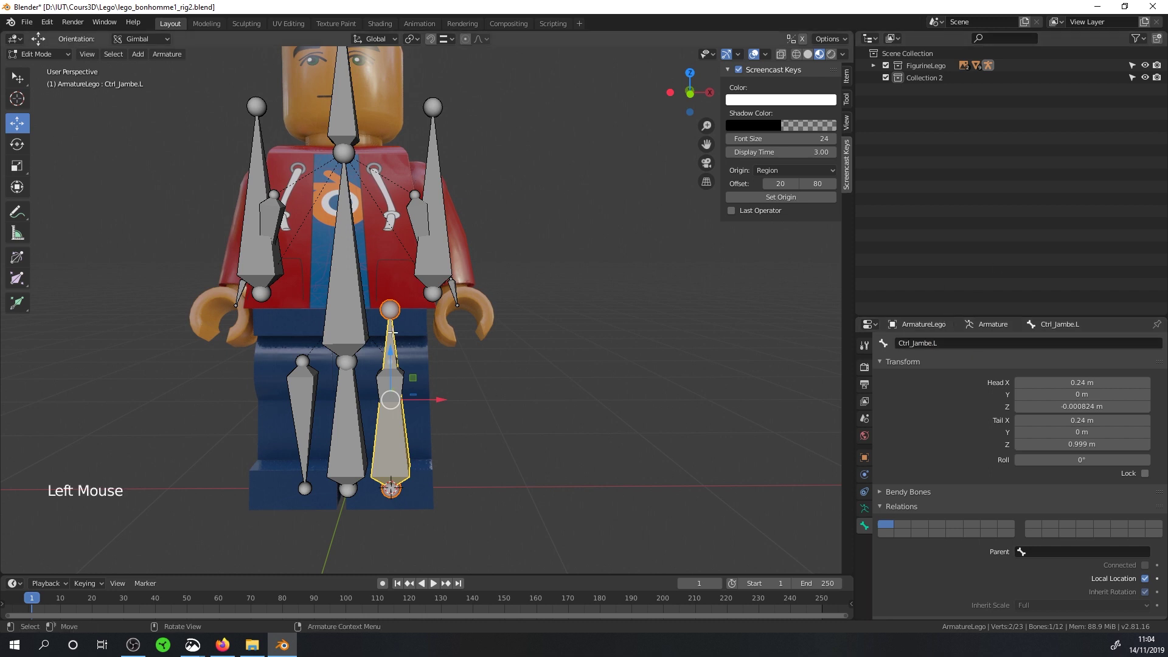
click(161, 62)
click(167, 55)
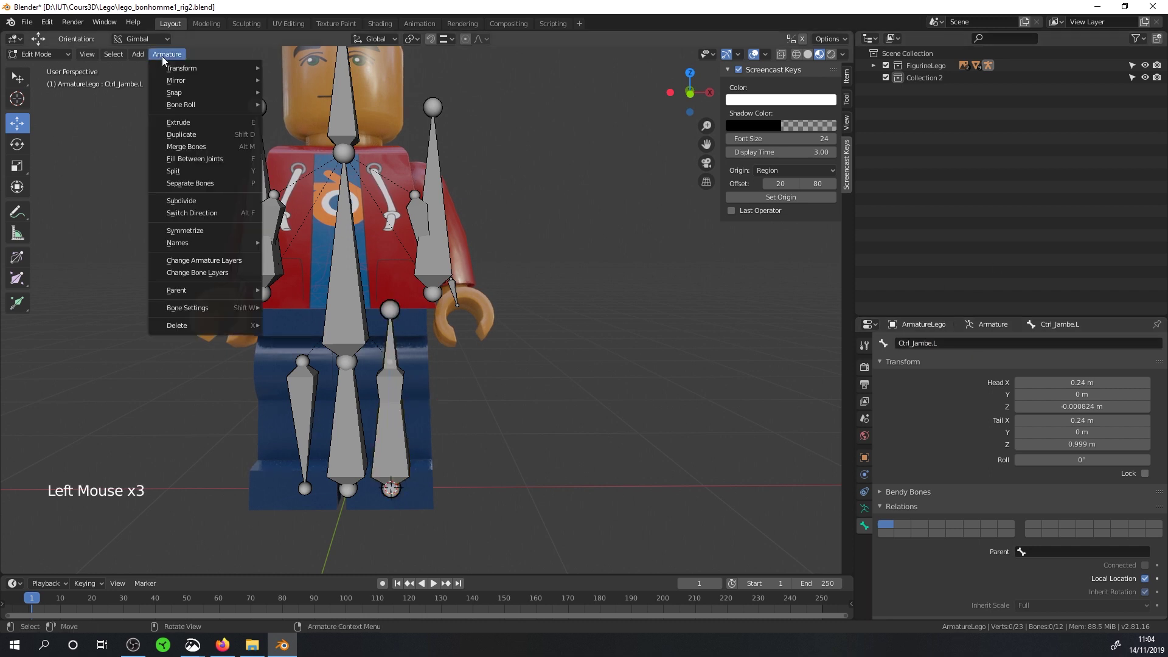
click(185, 227)
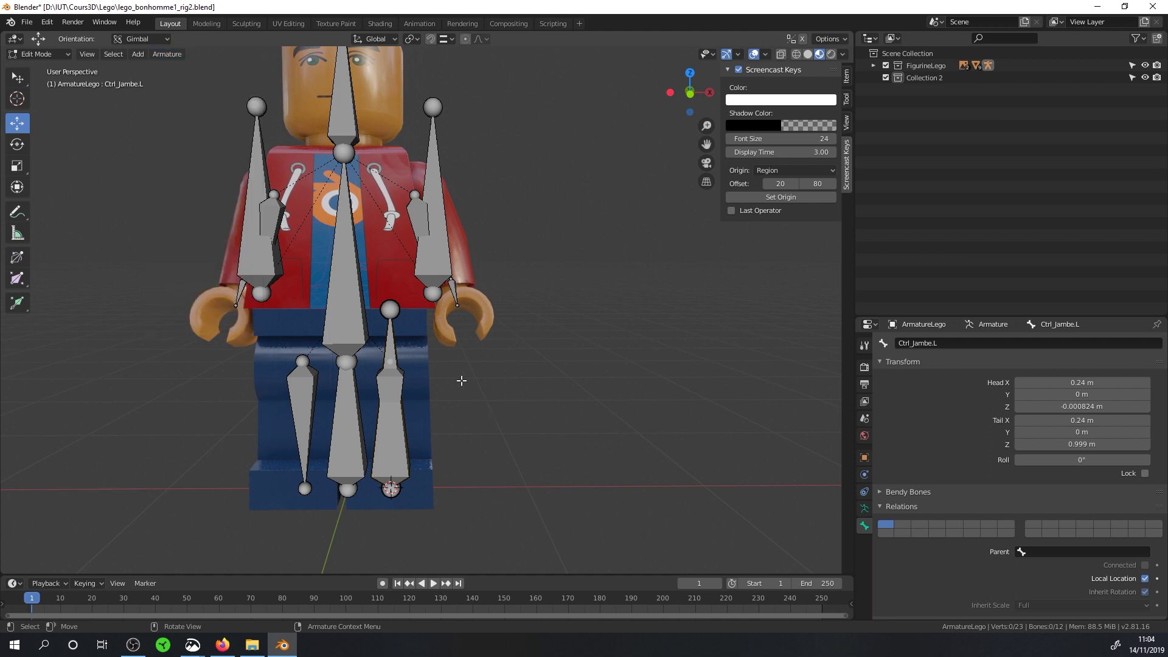
click(398, 344)
click(174, 55)
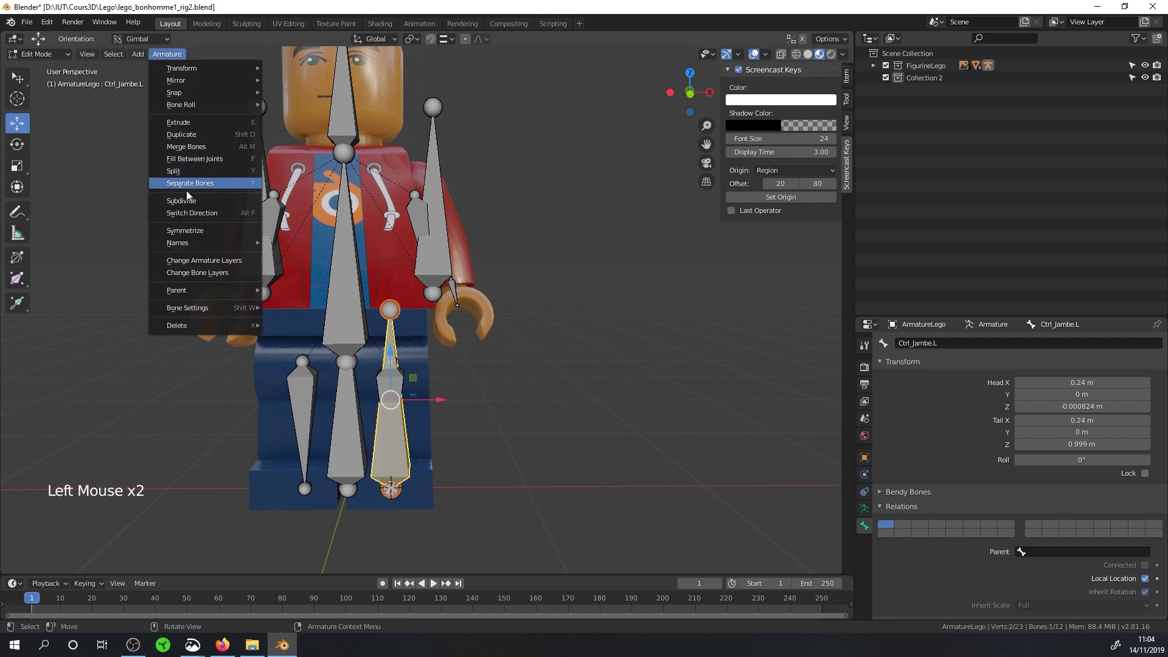
click(176, 229)
- Select the four arm and leg control bones and move them to the second bone layer
middle_drag(405, 353, 392, 355)
scroll(426, 339, up, 1)
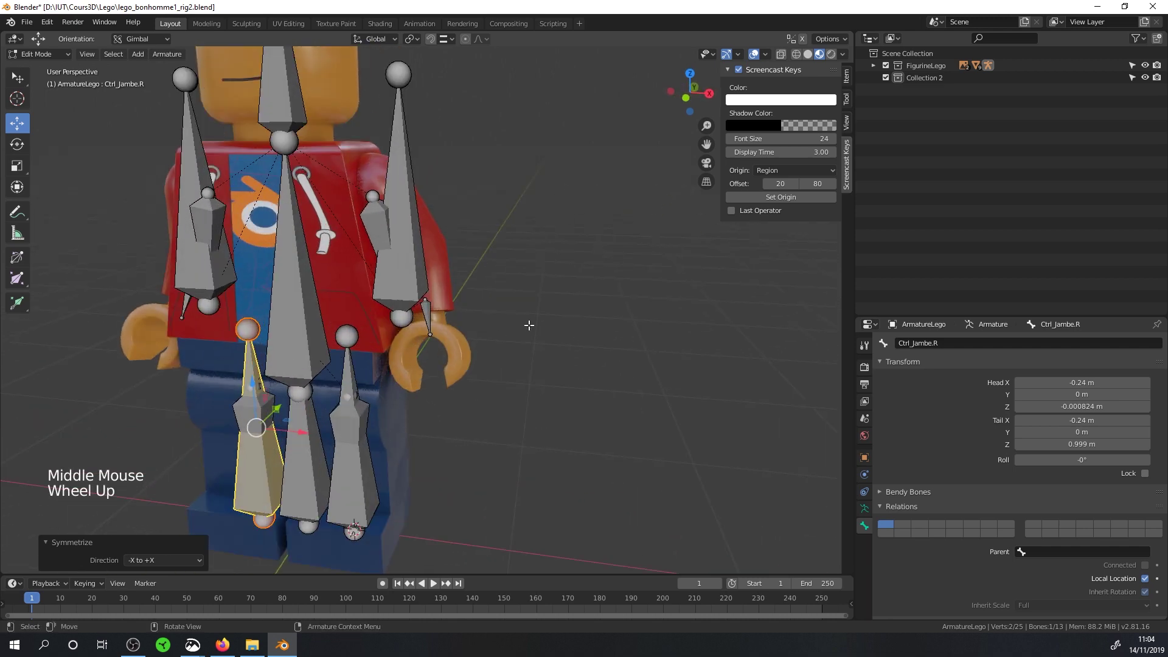
key(a)
key(a)
key(a)
click(404, 232)
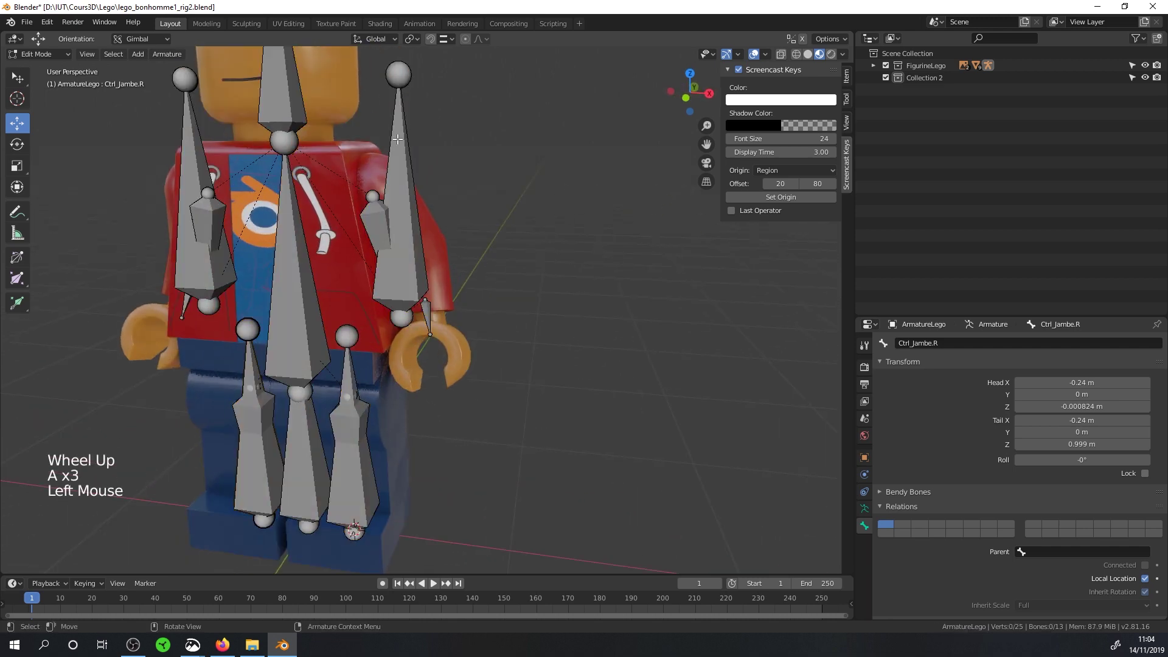
shift+click(195, 256)
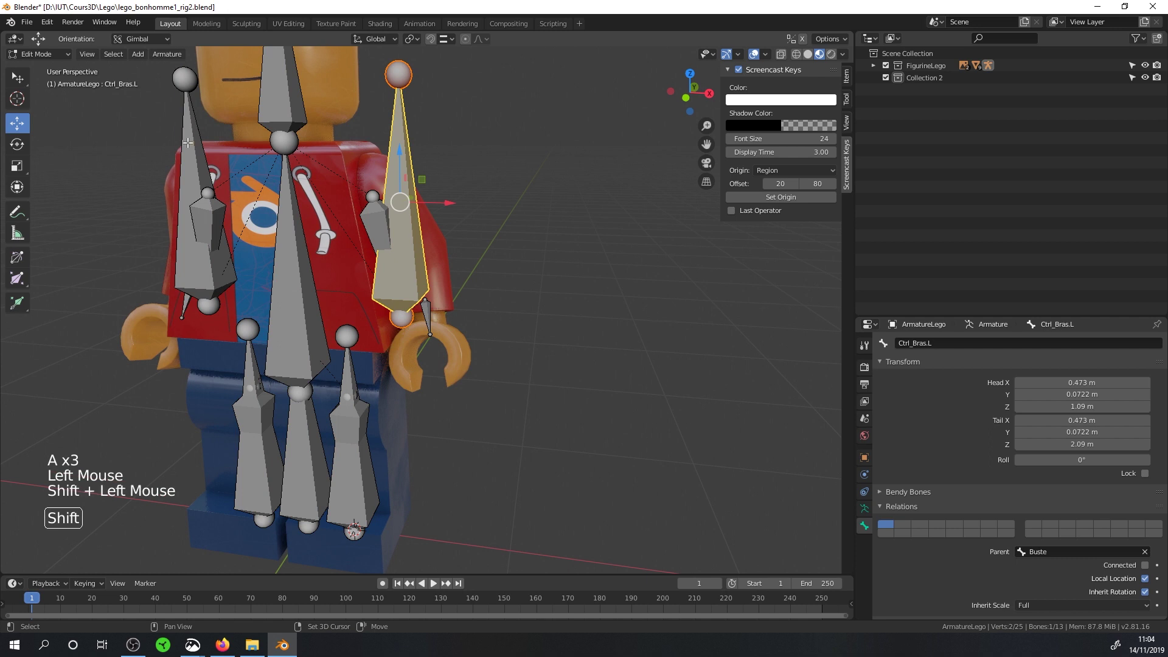
shift+click(259, 367)
shift+click(355, 379)
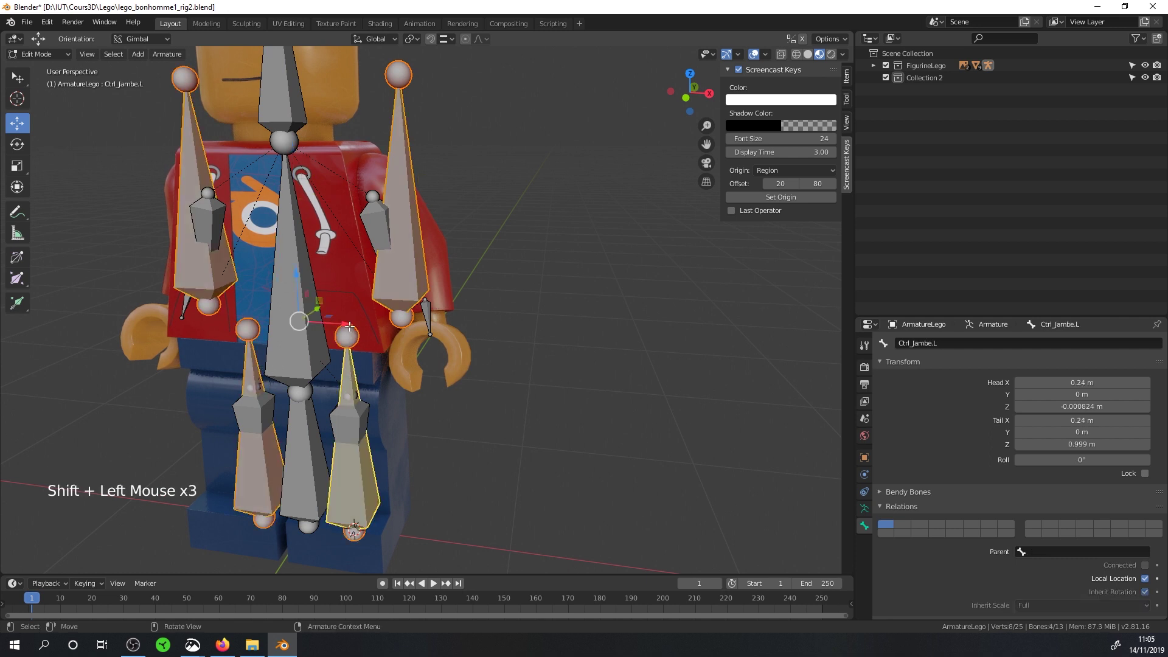
key(m)
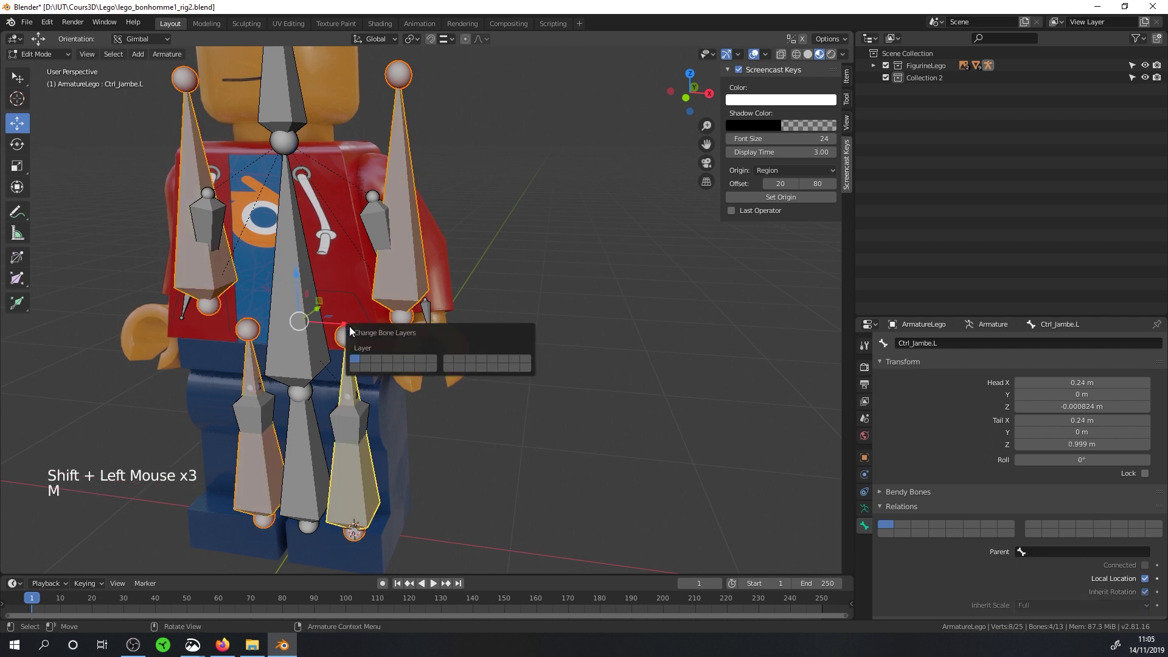
click(355, 360)
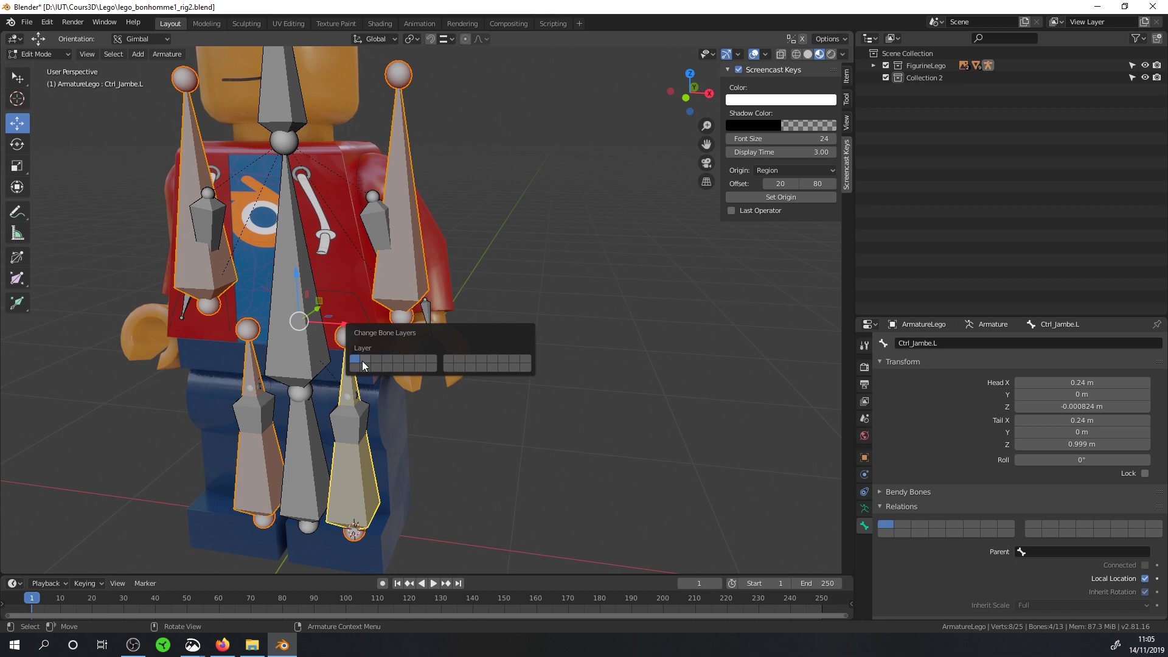
click(363, 360)
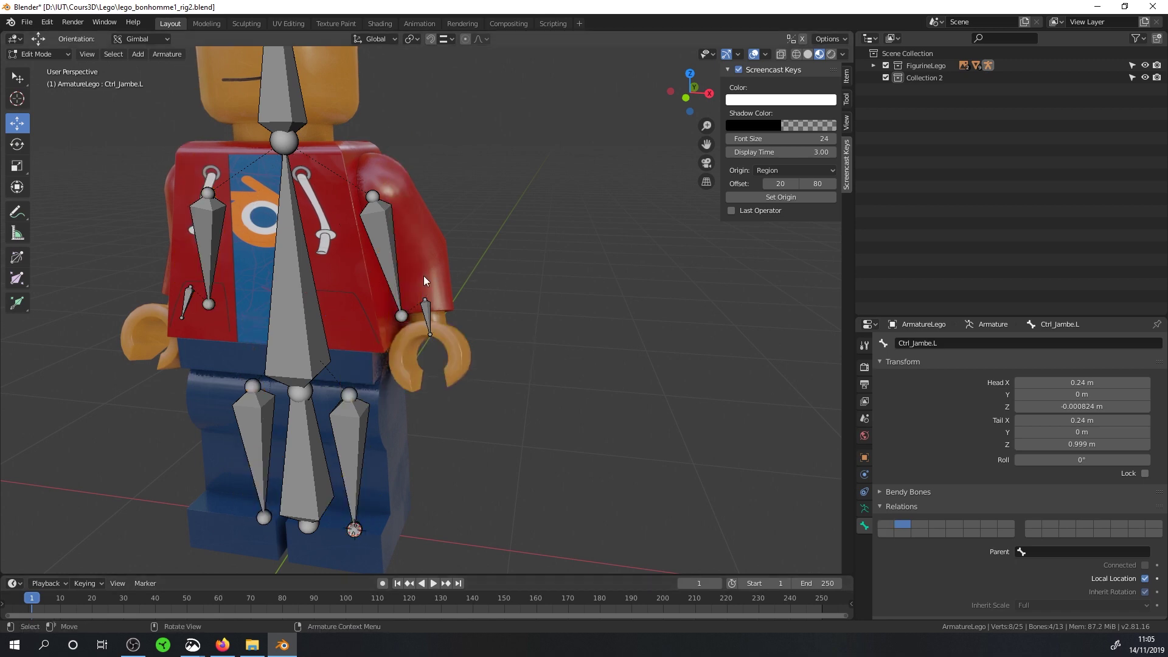
- Assign the active Ctrl_Jambe.L bone to the first bone layer
middle_drag(424, 275, 462, 261)
click(885, 524)
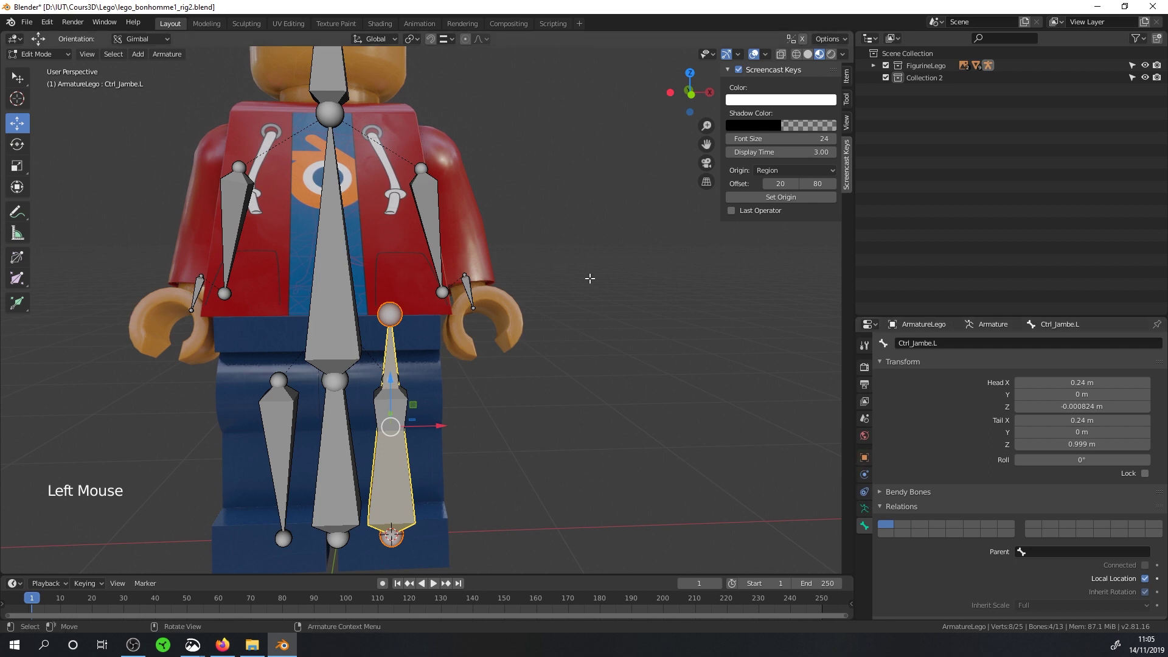
- Switch the Ctrl_Jambe.L bone's layer assignment back and forth between the first and second bone layers
click(902, 524)
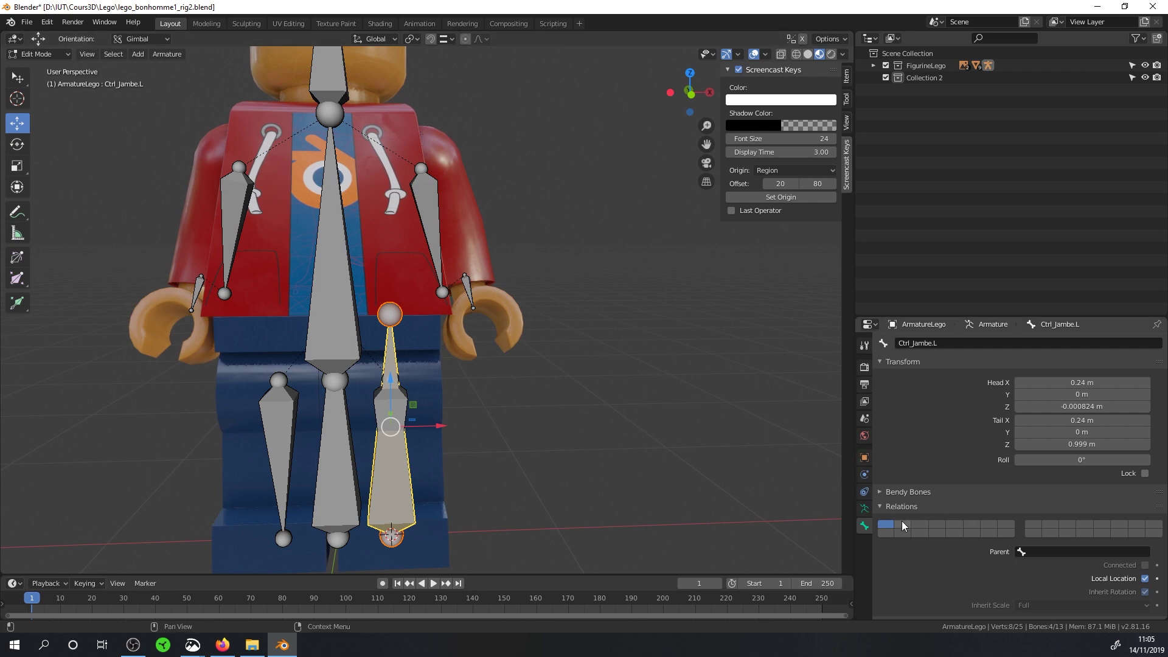
double_click(634, 315)
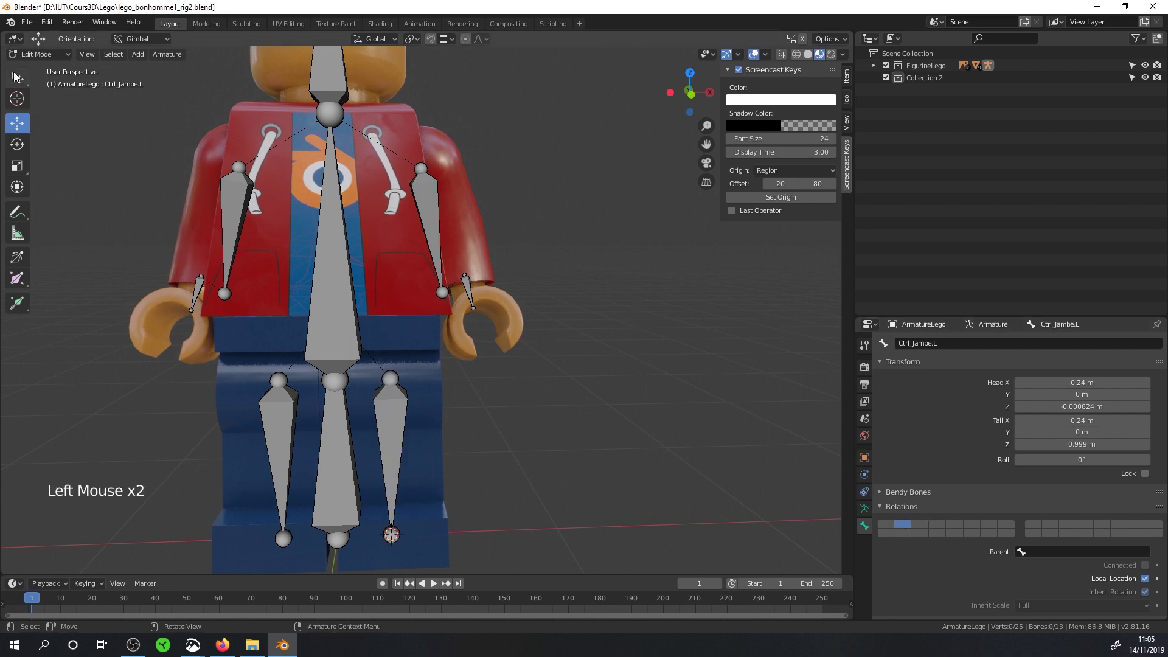
click(16, 77)
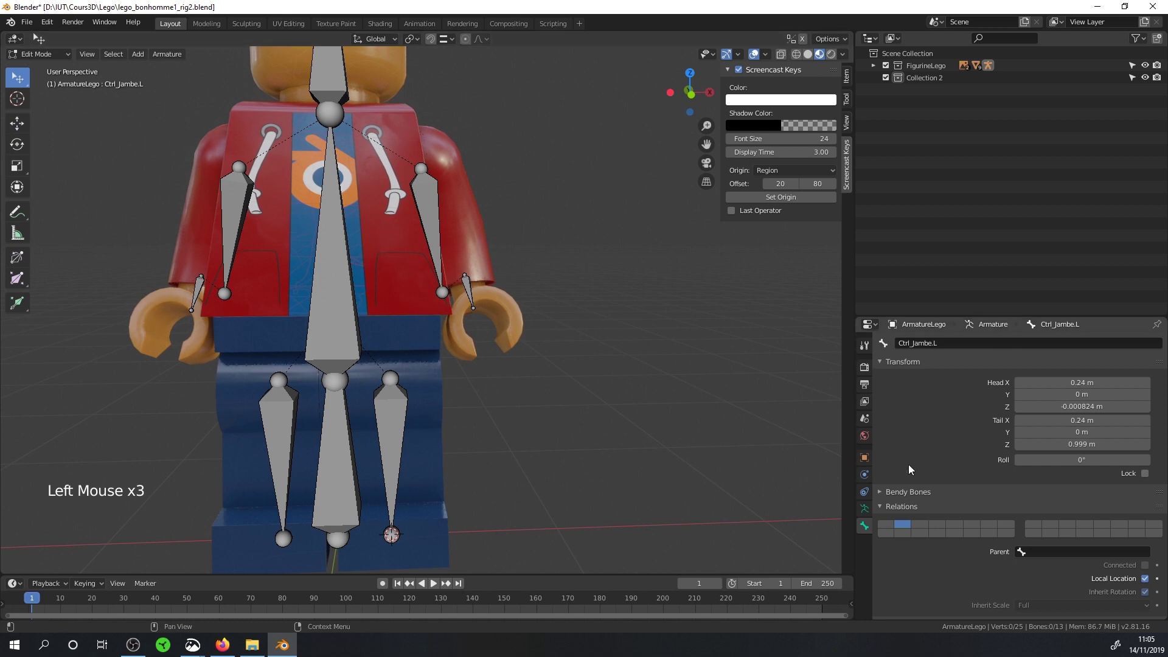
click(895, 525)
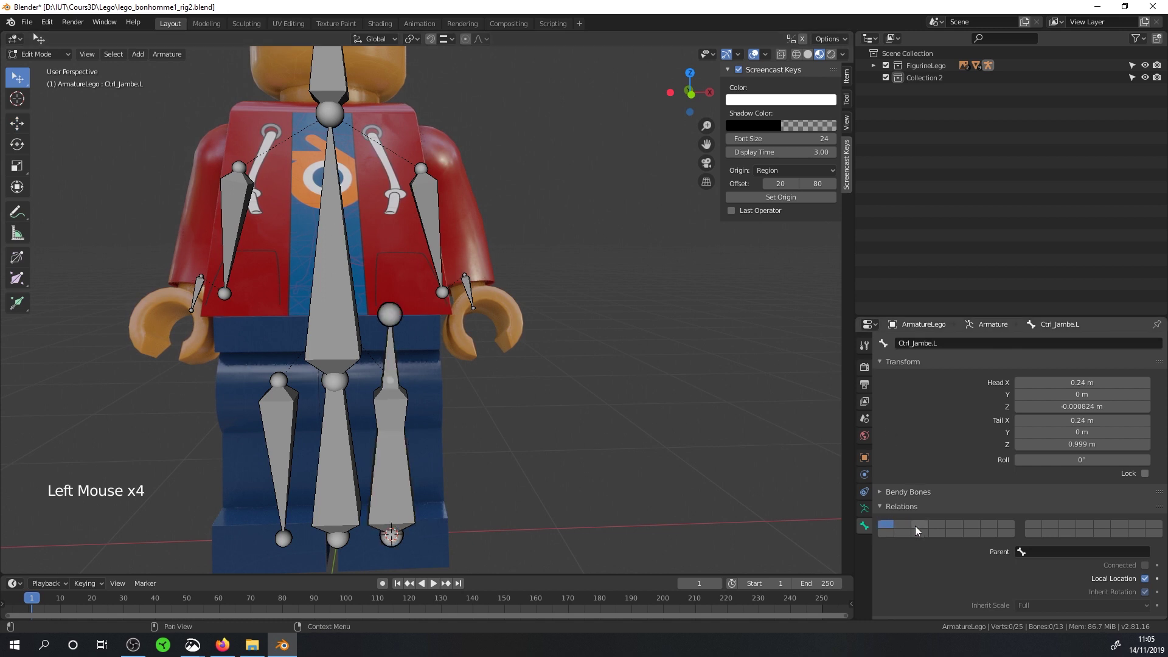
click(904, 526)
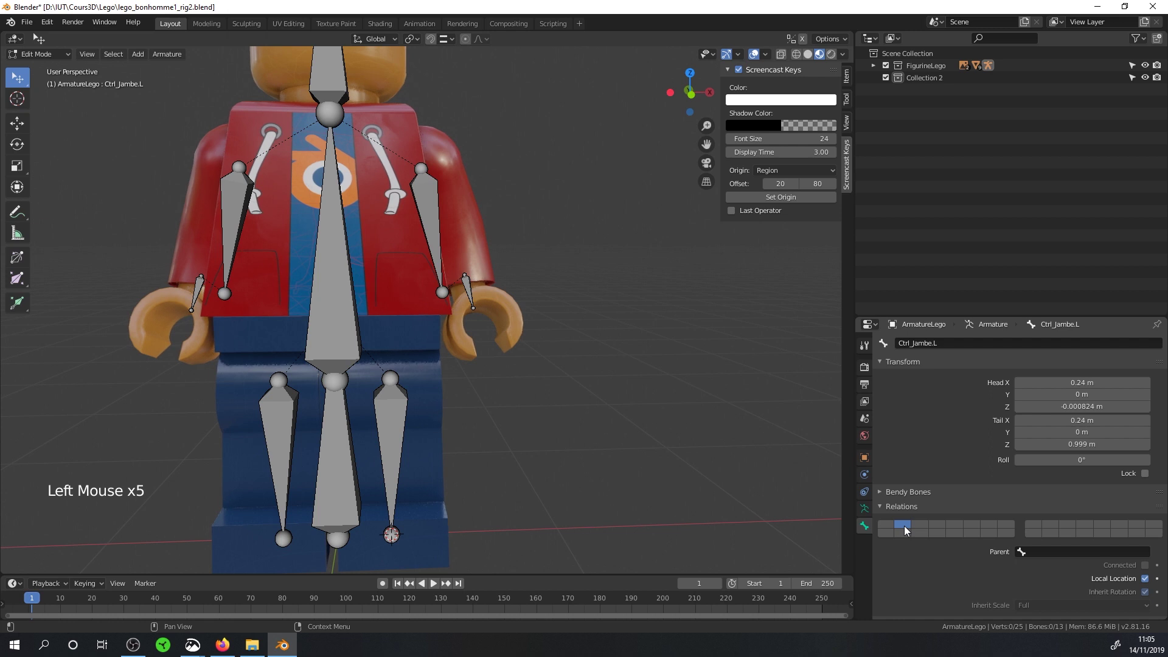
click(891, 522)
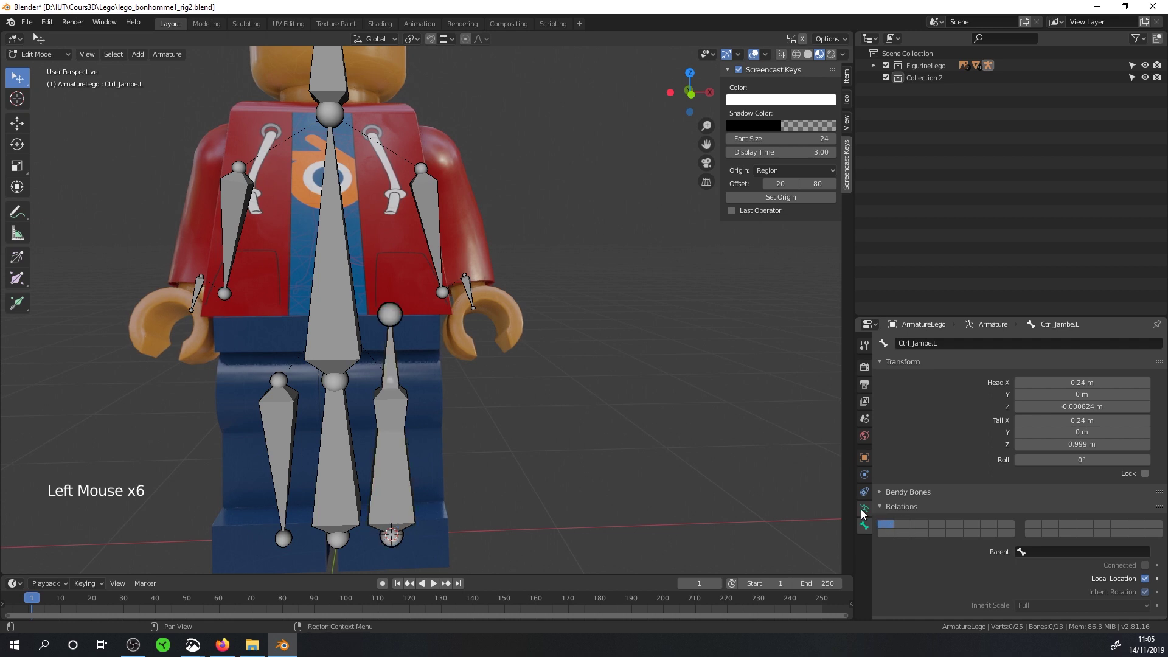
- Select the Ctrl_Jambe.L bone and move it to the second bone layer
click(863, 510)
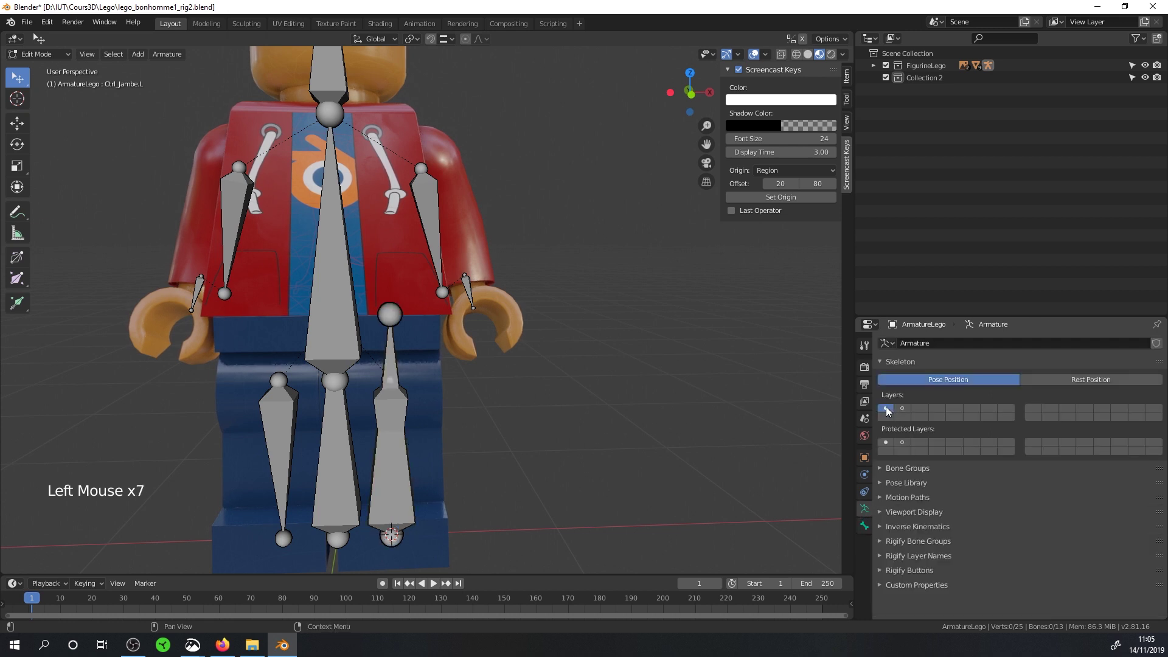
click(391, 366)
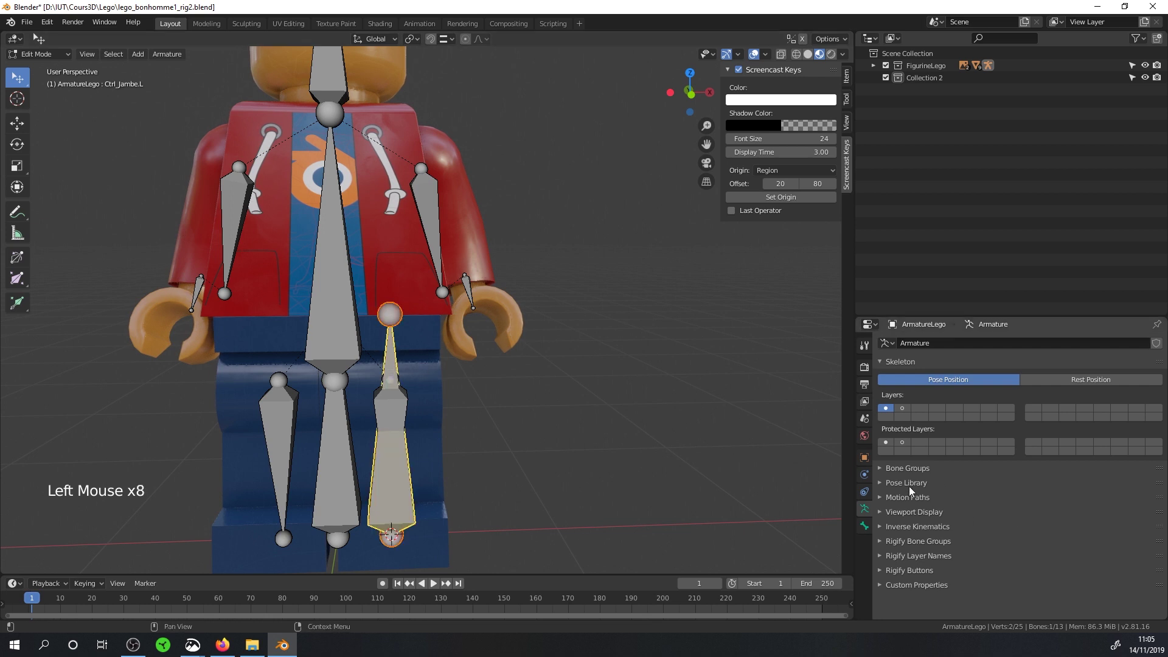
click(863, 525)
click(902, 525)
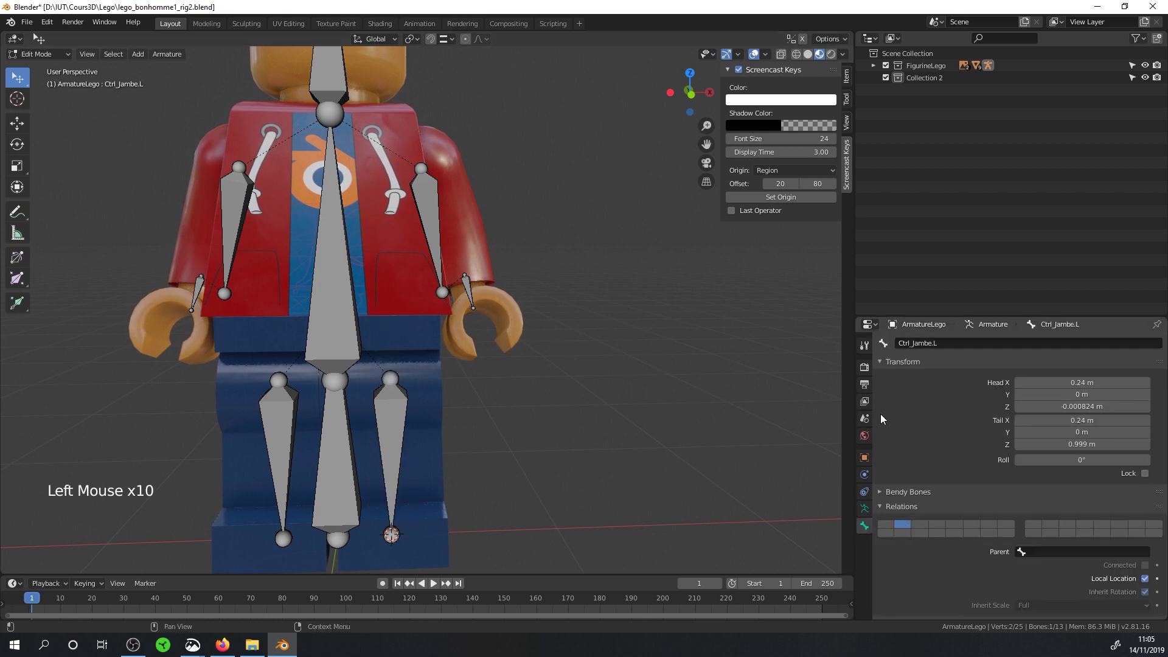
- Toggle the armature's visible layer between the first and second, leaving the second layer with the control bones displayed
click(863, 508)
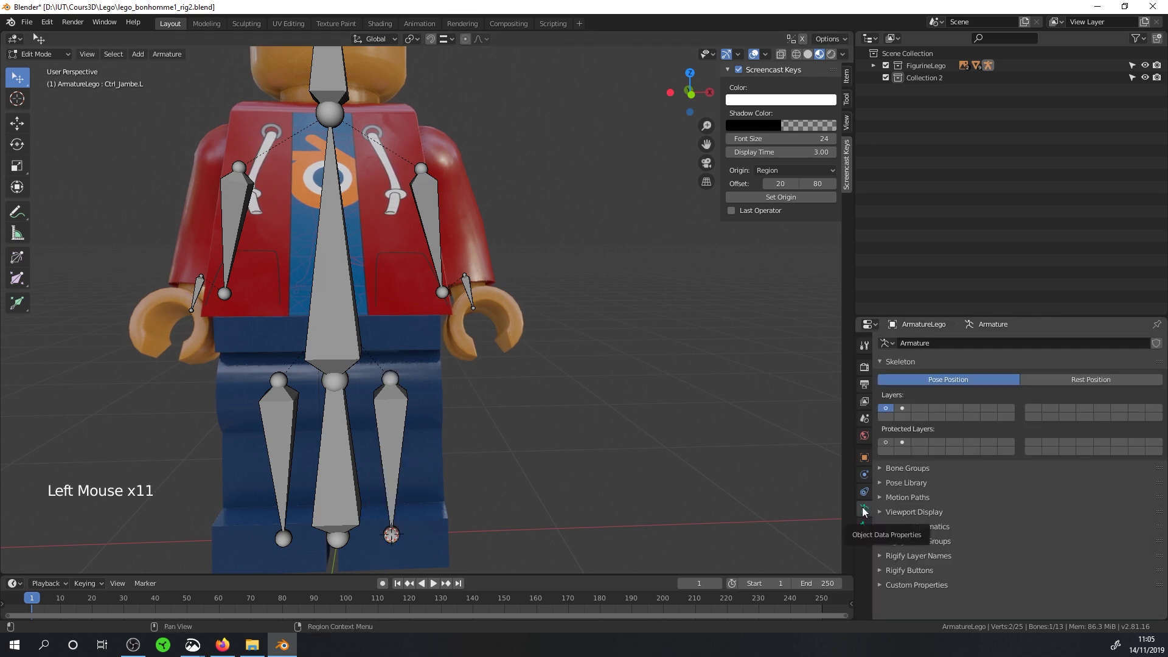
click(902, 410)
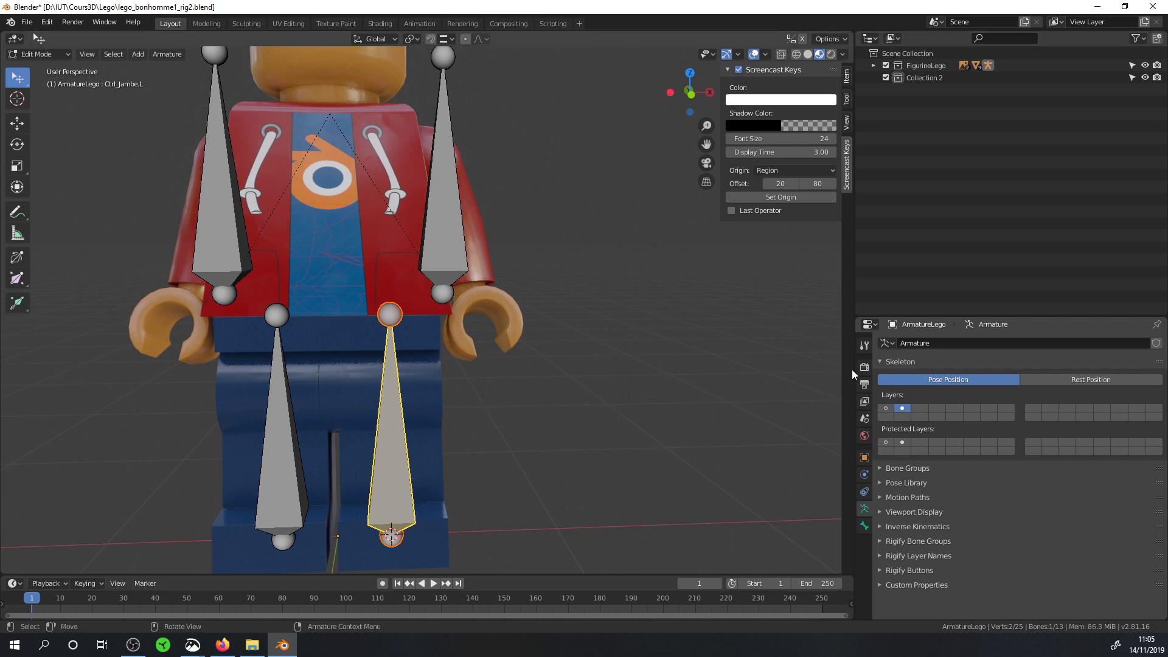
click(886, 408)
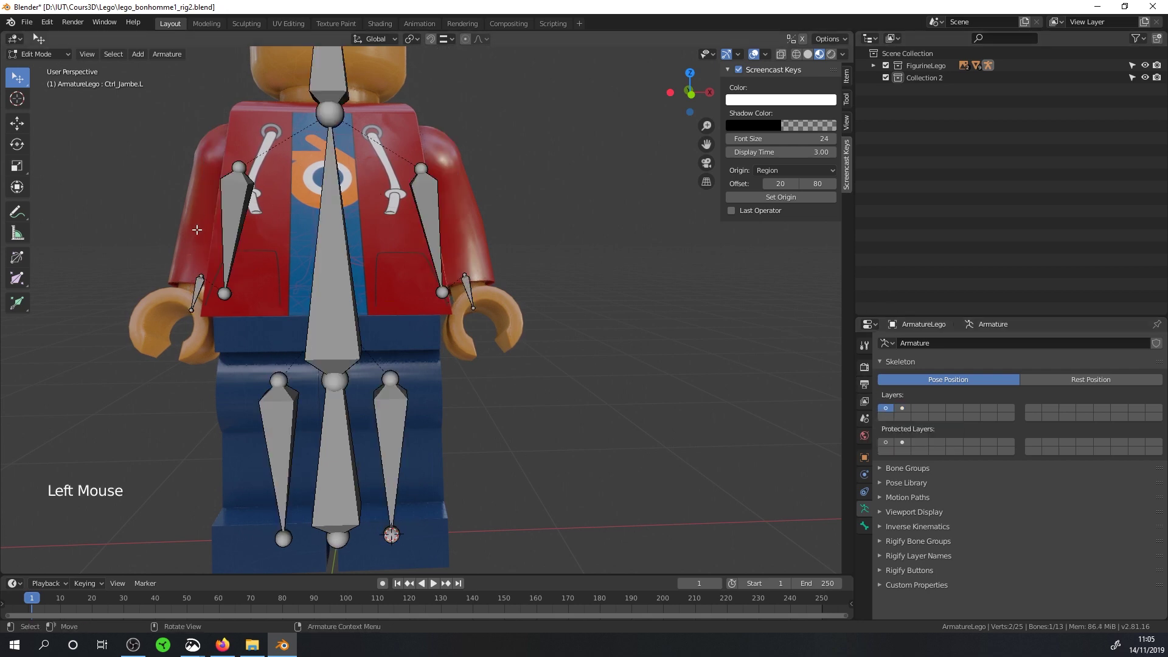
click(904, 408)
click(864, 525)
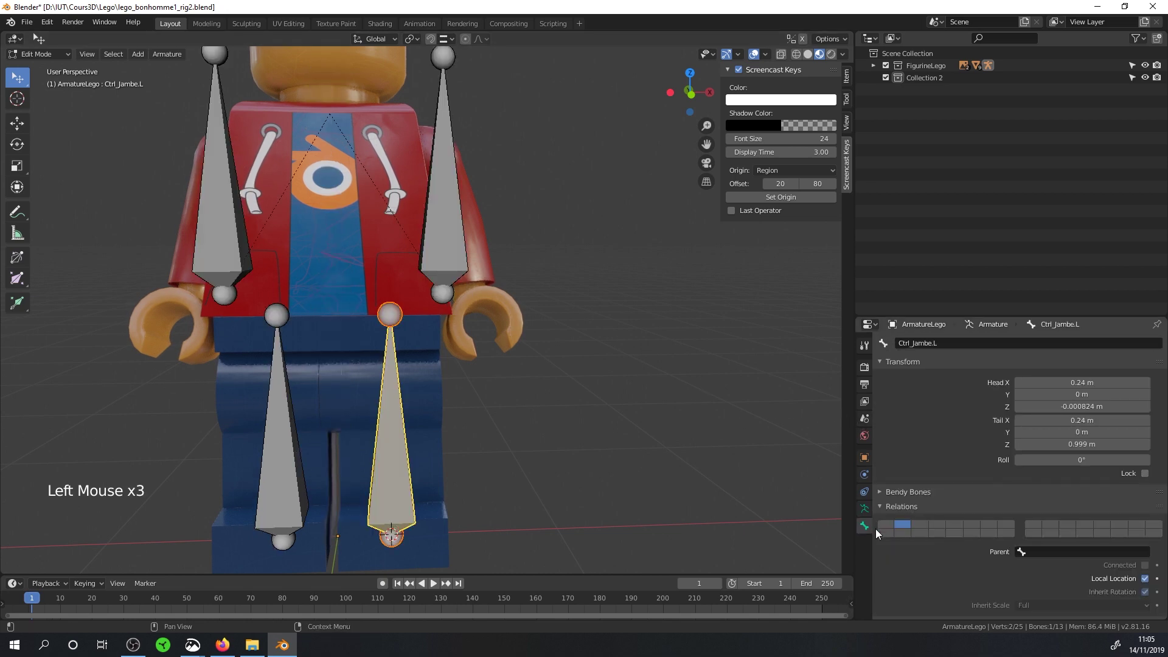
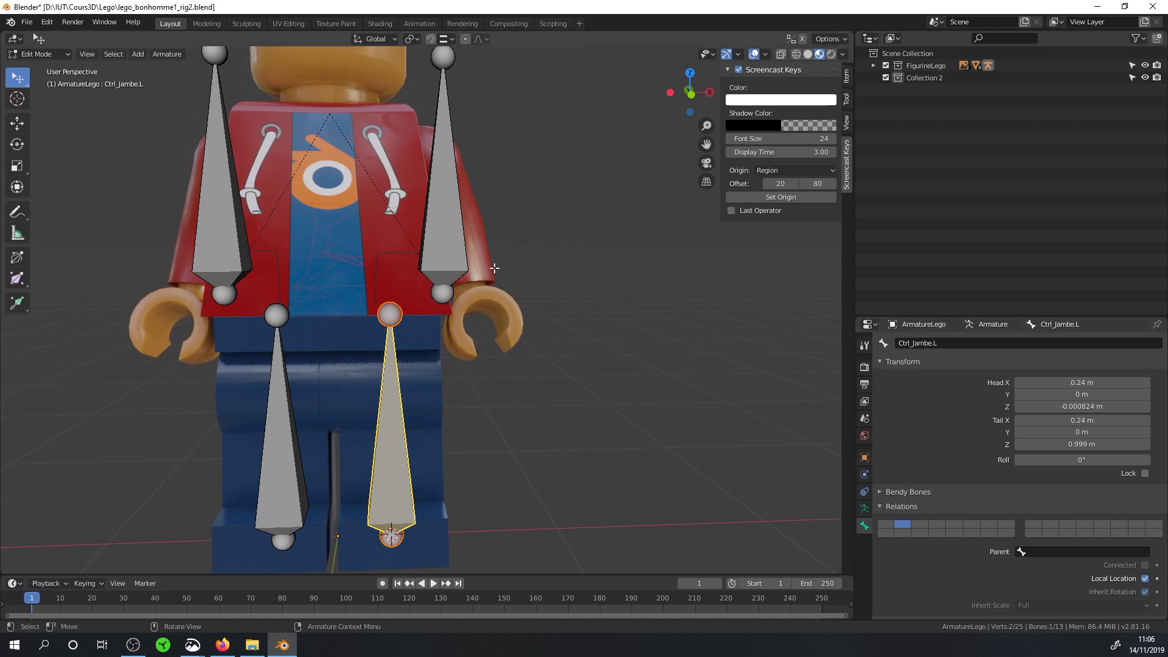
- Switch the armature to Pose Mode and bring up the custom object setting in Ctrl_Jambe.L's viewport display options
scroll(494, 268, down, 2)
scroll(498, 273, up, 2)
scroll(642, 330, down, 2)
scroll(562, 307, up, 1)
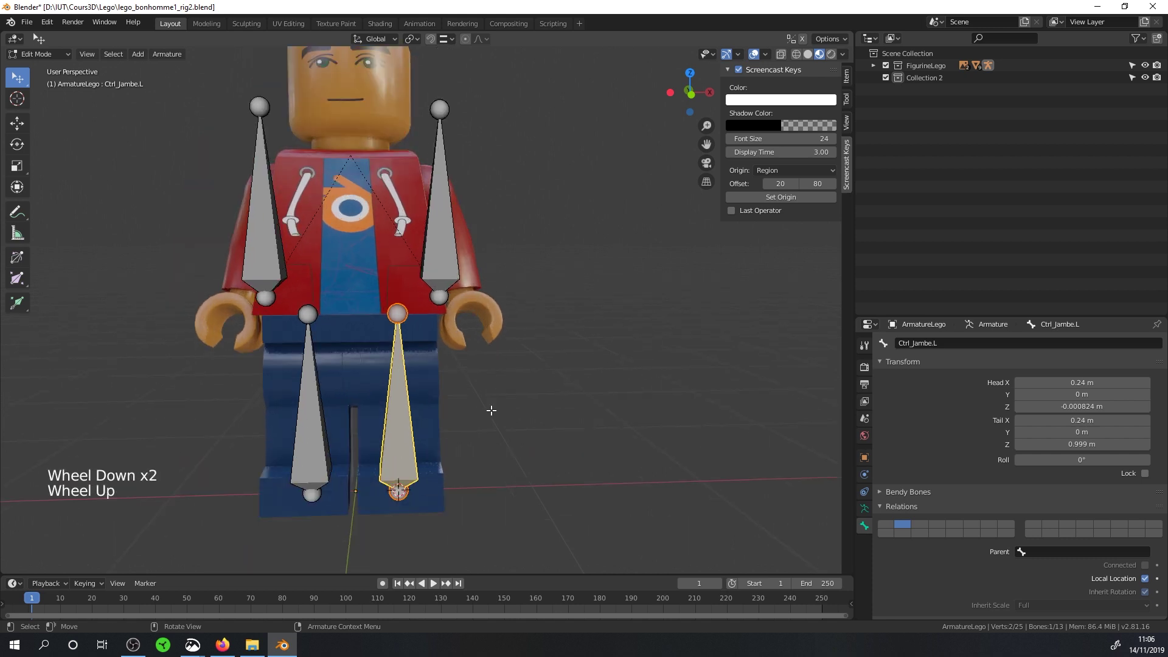
click(42, 53)
click(40, 95)
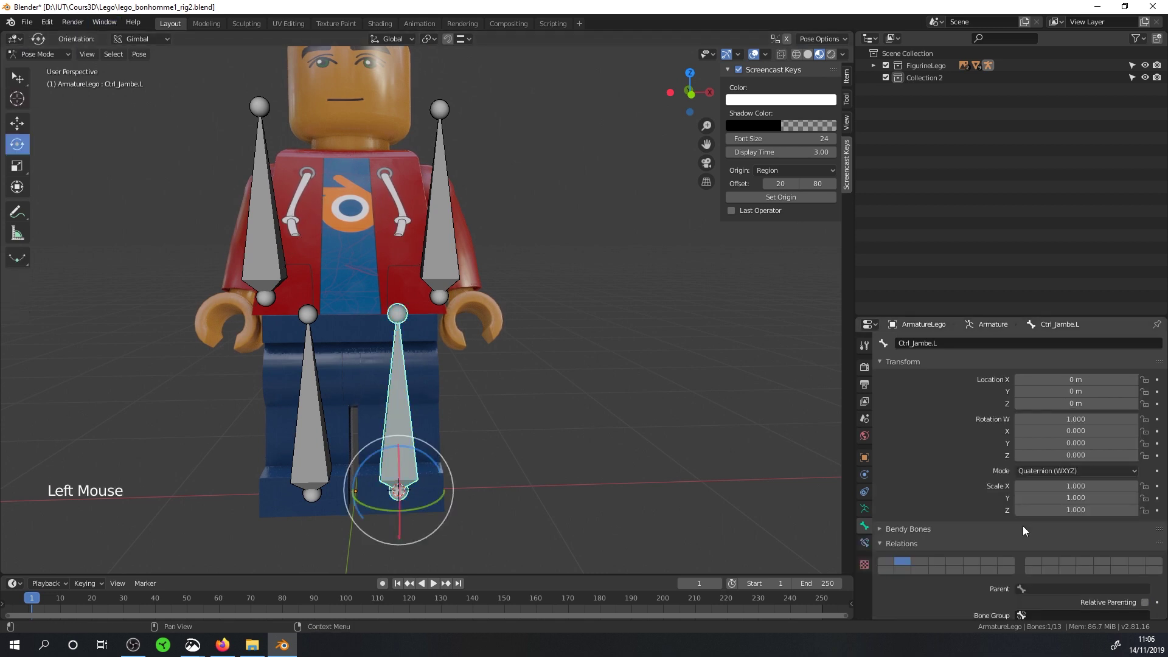
scroll(1046, 510, down, 4)
scroll(1046, 509, down, 2)
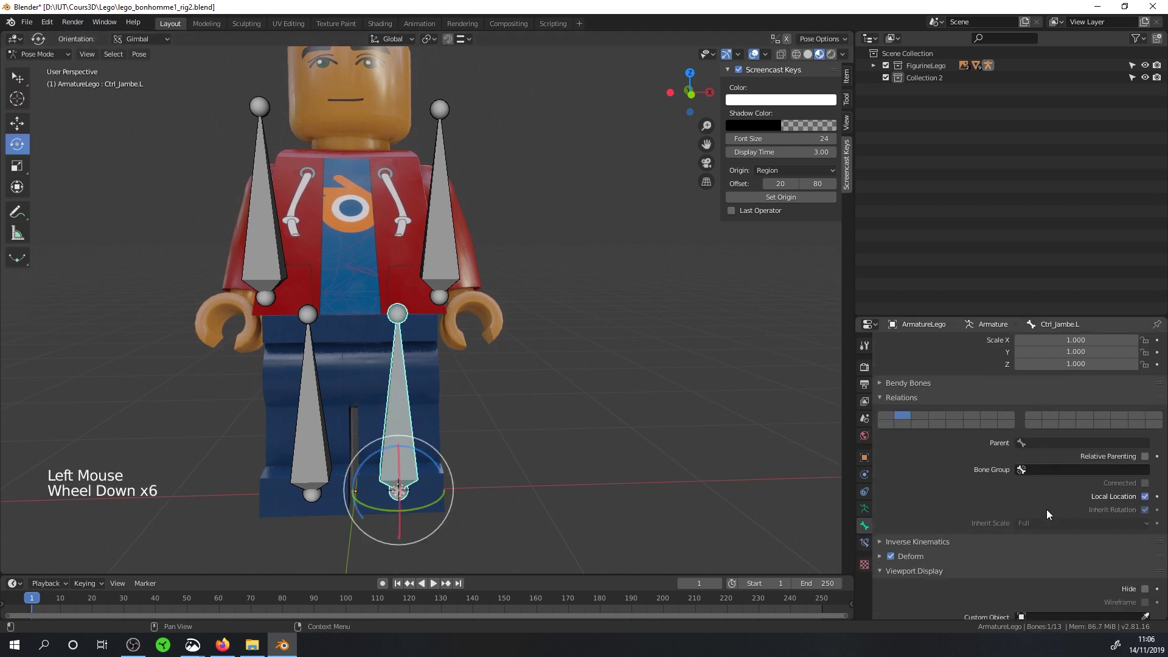
click(878, 400)
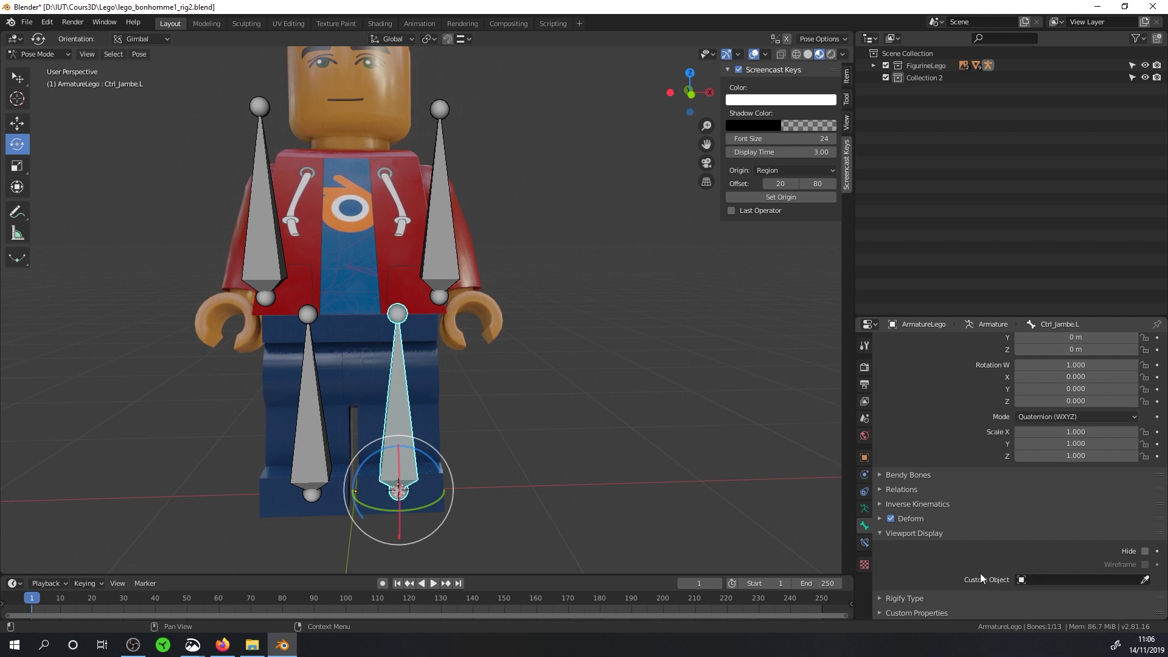
- Delete Collection 2 from the scene and expand the FigurineLego collection
click(912, 78)
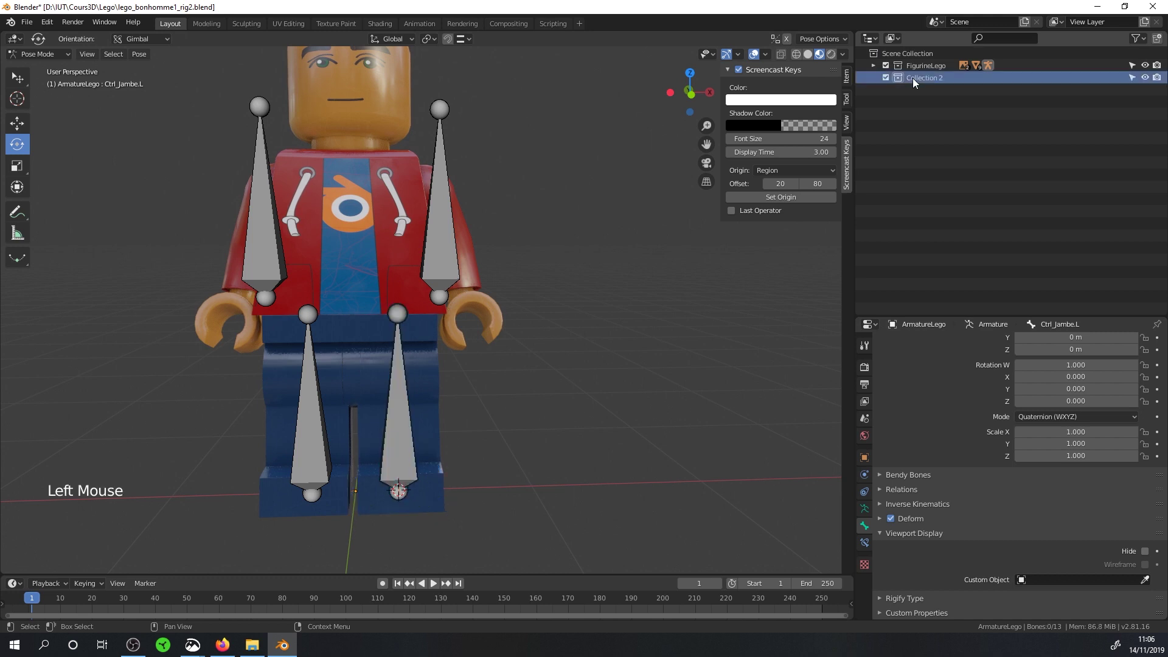
key(Delete)
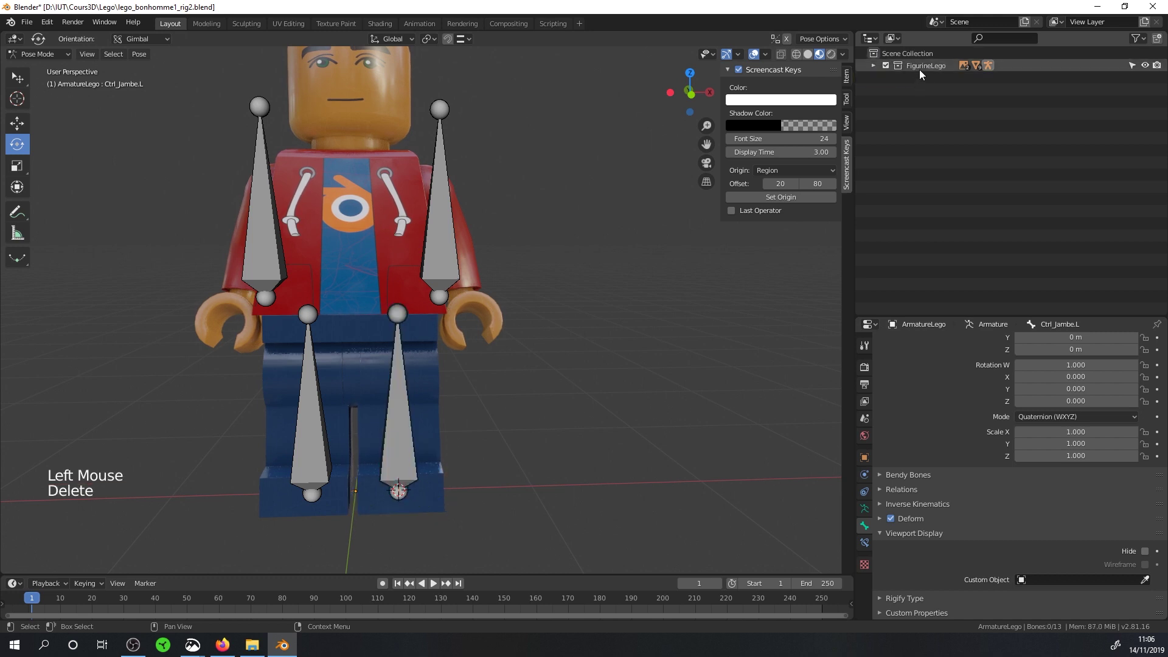
click(903, 65)
click(874, 65)
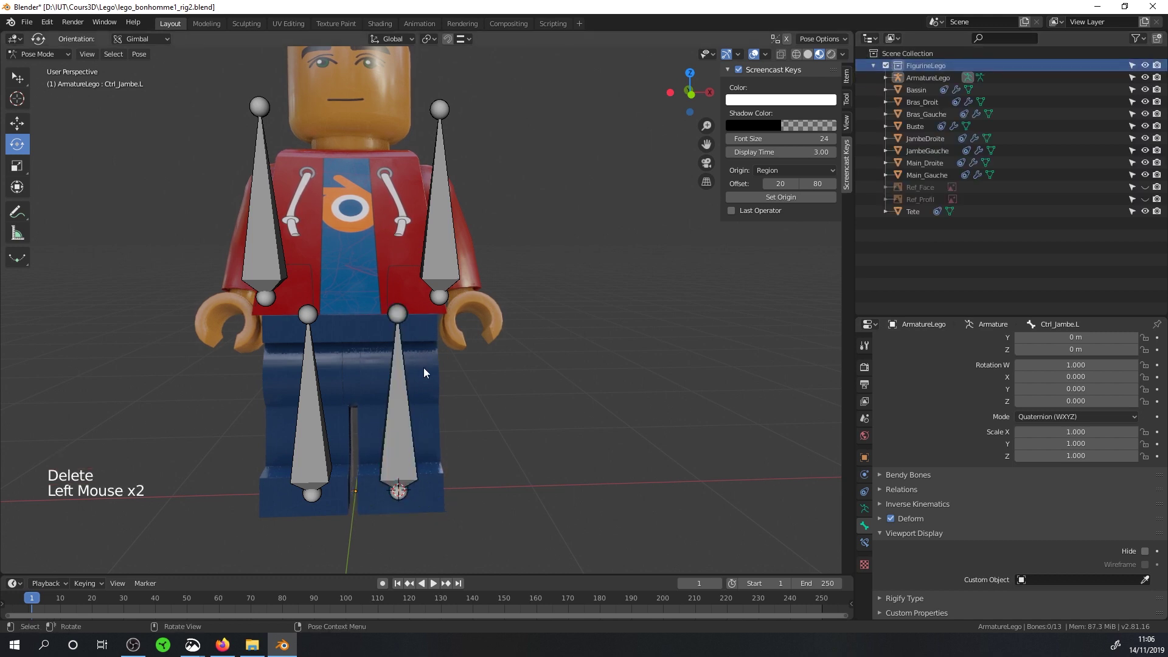
- Put the armature in Edit Mode and add a new bone at the 3D cursor
click(36, 54)
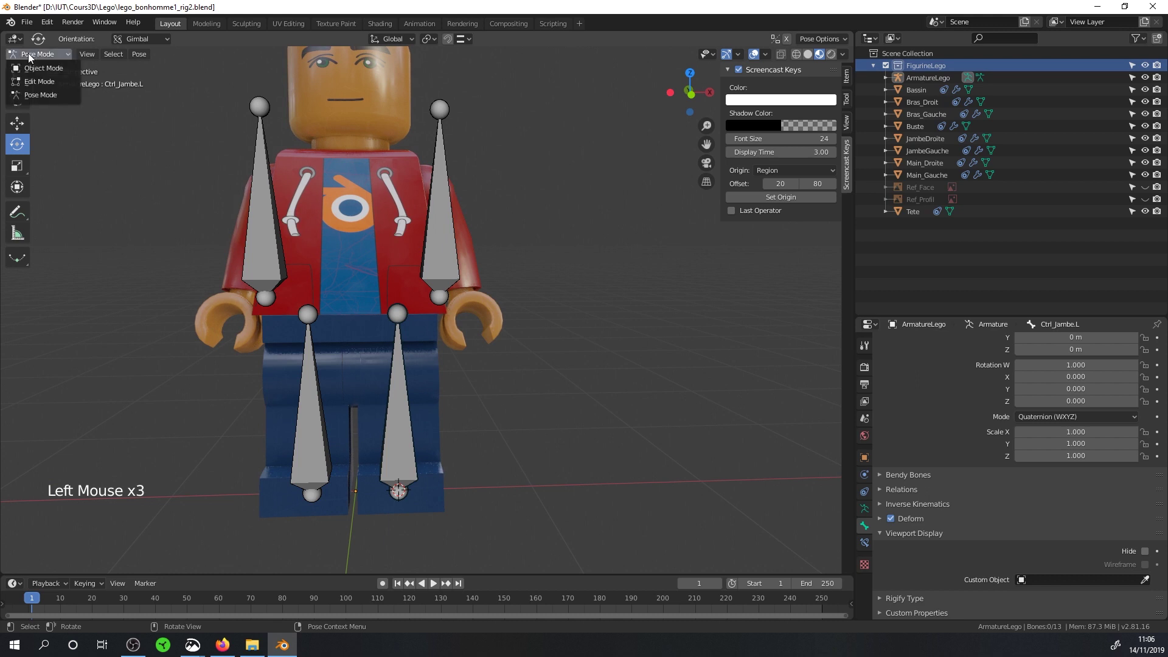
click(26, 79)
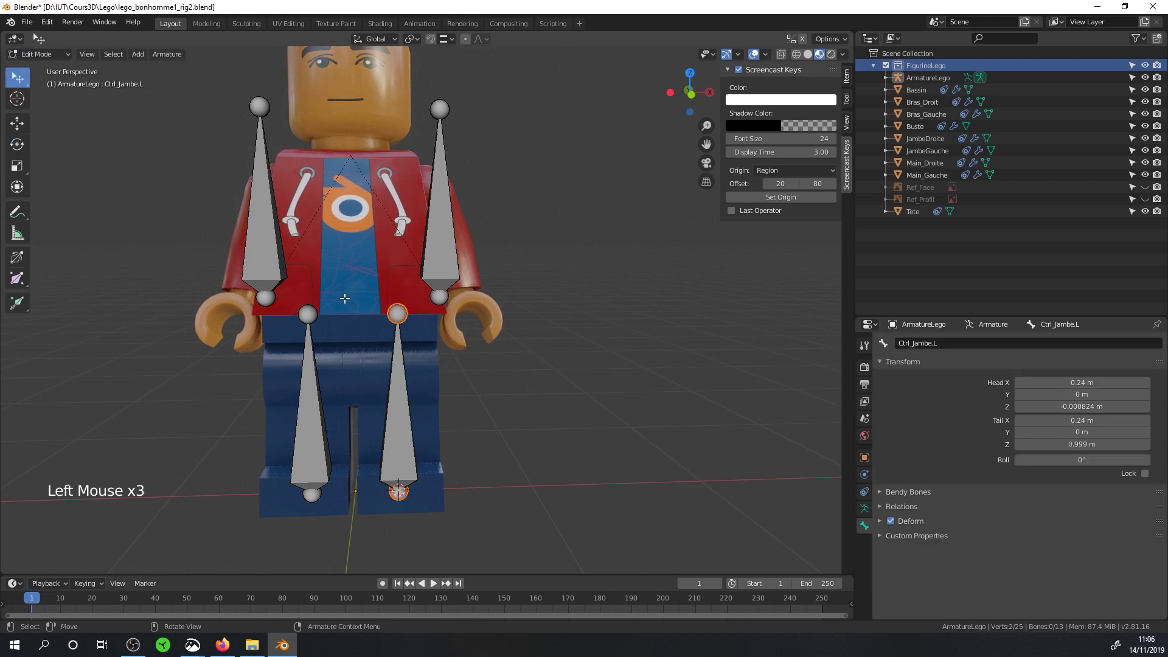
key(shift+a)
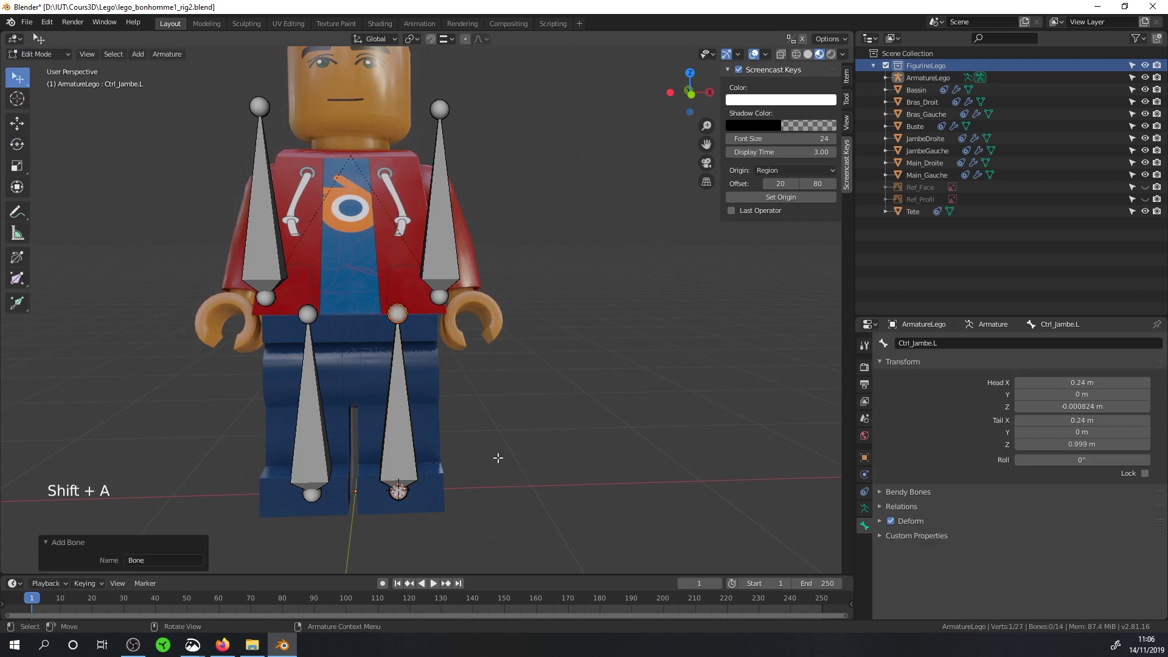
middle_drag(497, 458, 422, 378)
- Return to Object Mode and snap the 3D cursor to the world origin
key(ctrl+Tab)
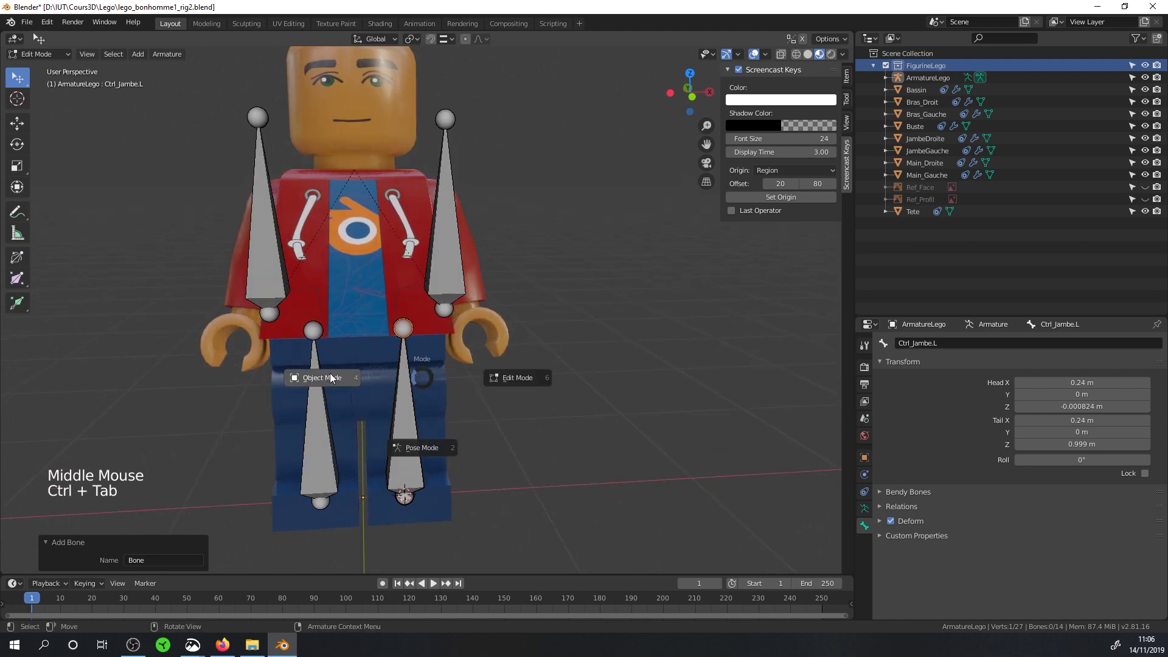
key(shift)
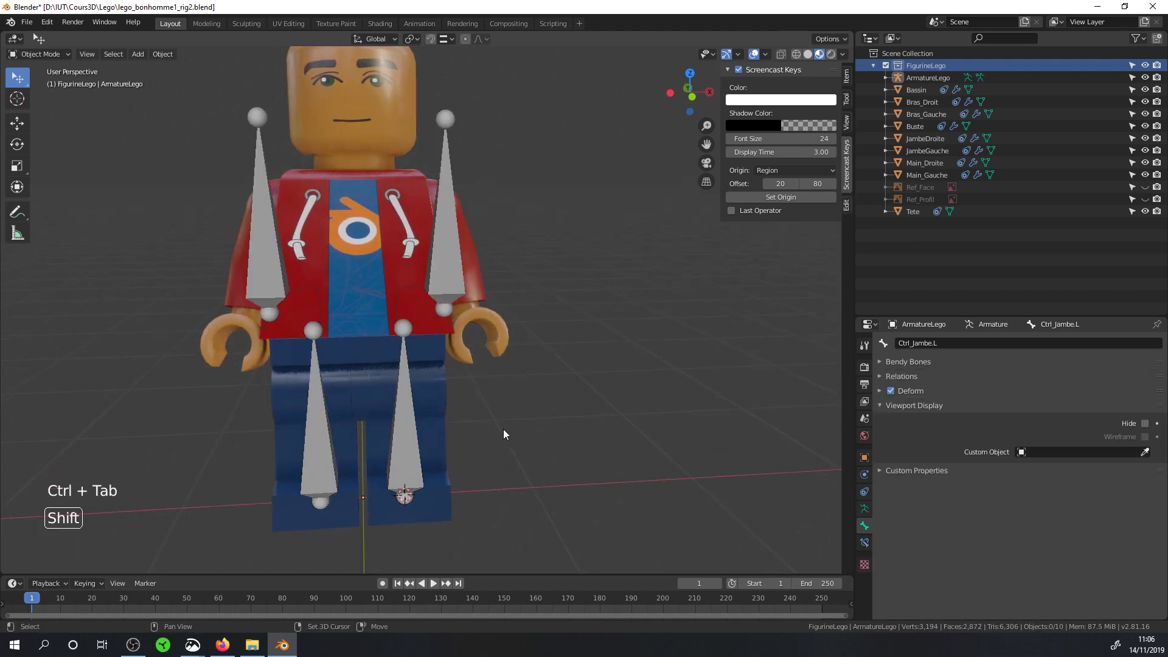
key(shift+s)
click(505, 497)
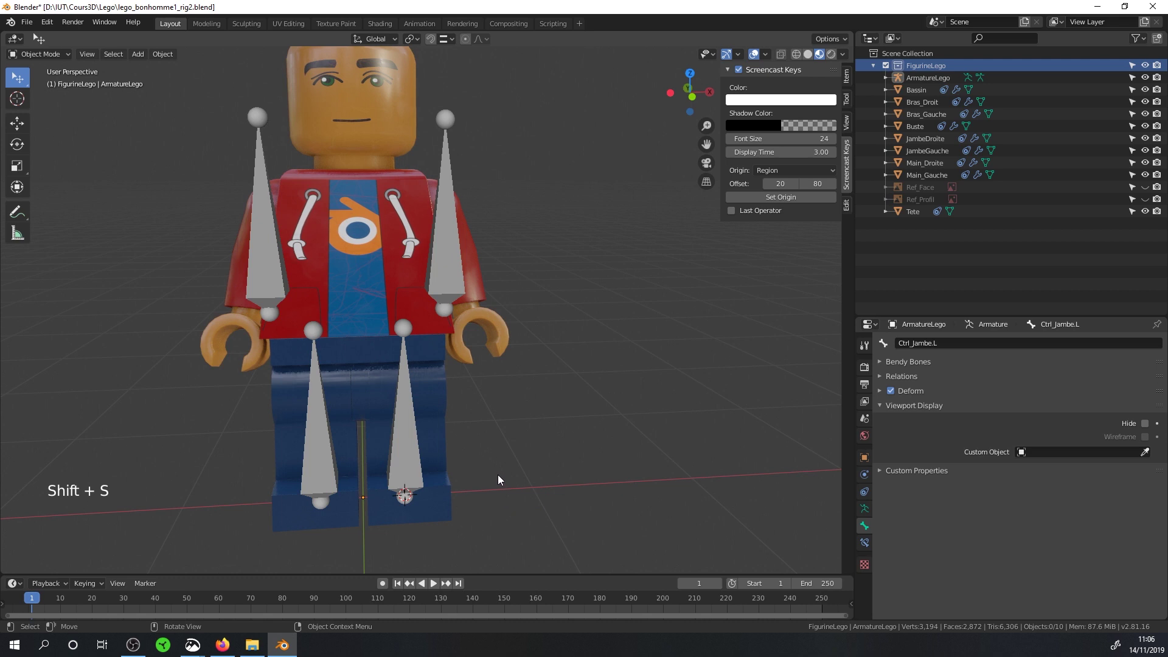
key(shift+s)
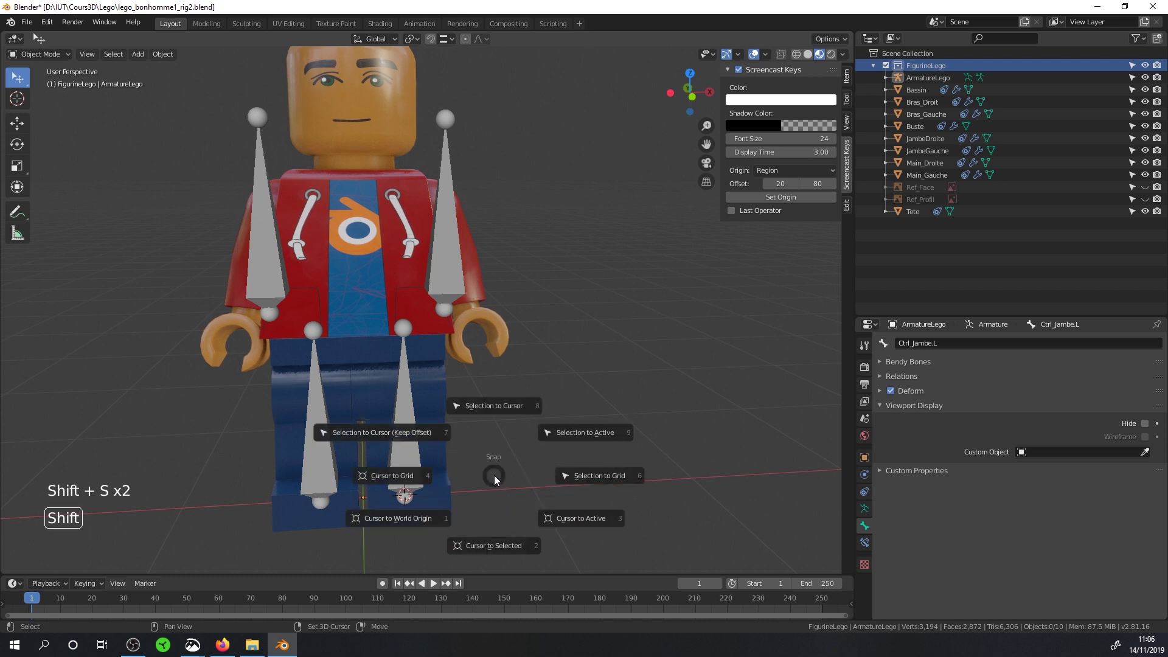
click(428, 518)
- Add a cube mesh at the world origin inside the FigurineLego collection
key(shift)
key(shift+a)
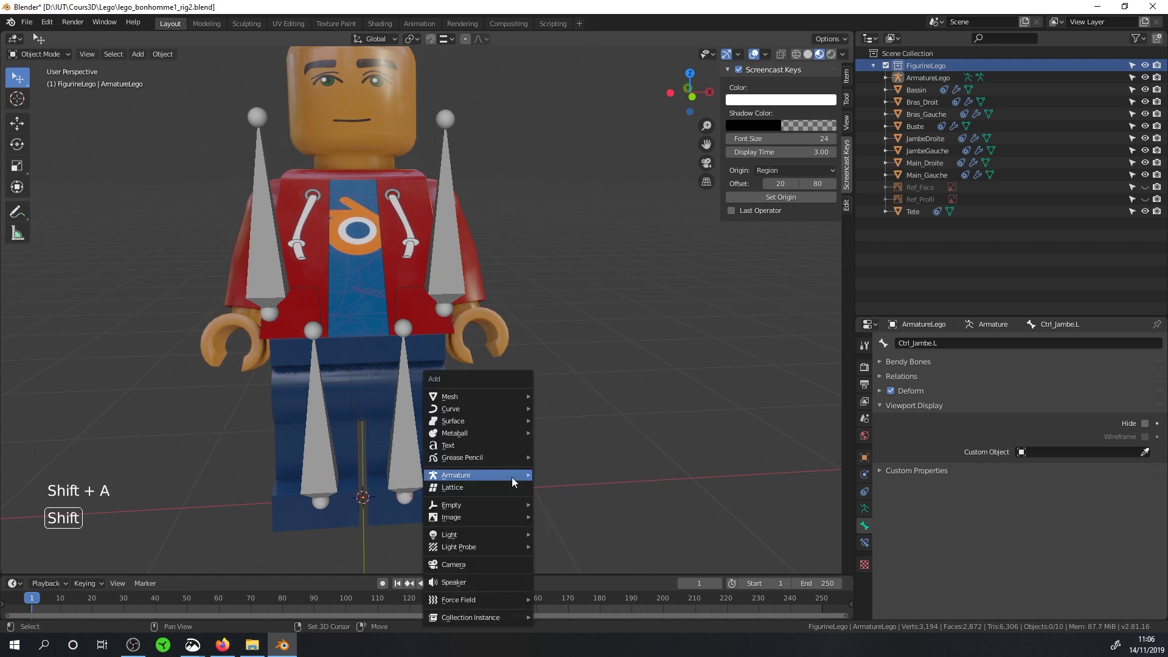
mouse_move(480, 397)
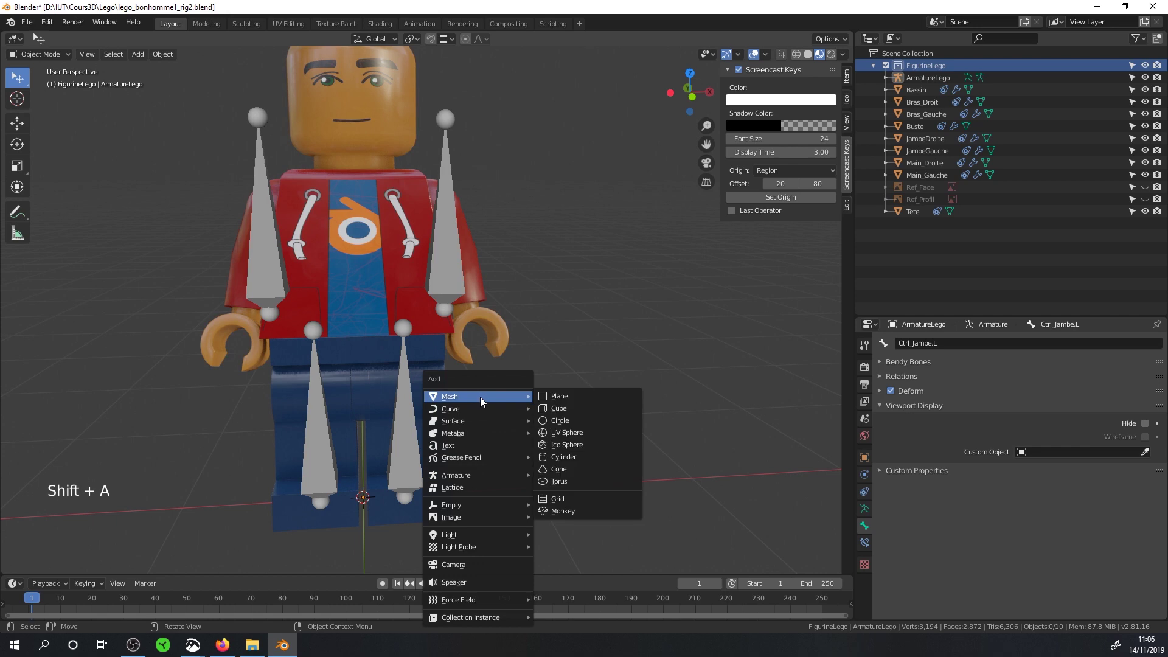
click(546, 408)
middle_drag(549, 415, 528, 429)
scroll(527, 425, down, 3)
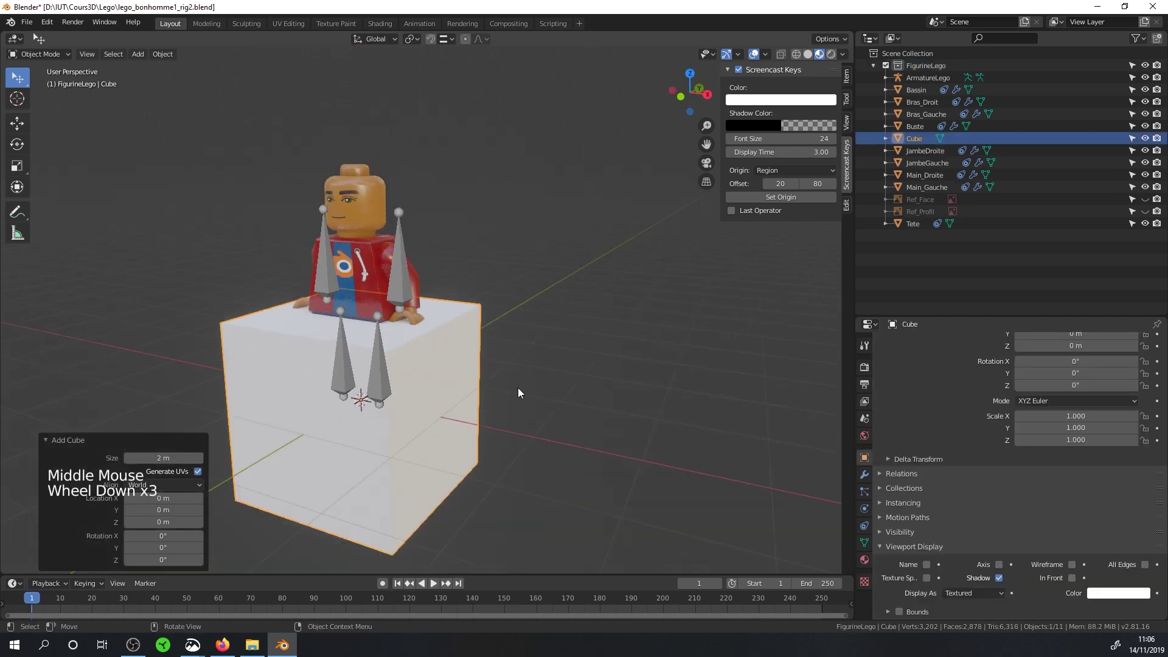
shift+middle_drag(516, 388, 528, 343)
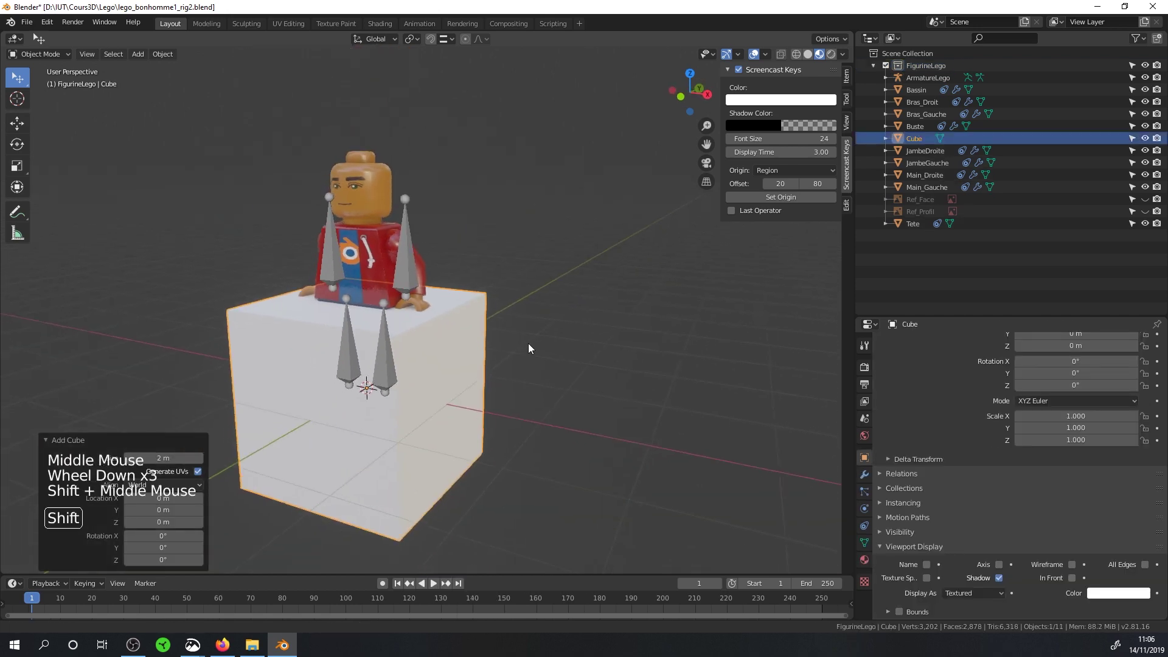
- Rename the new cube object as BoneShapeCtrl
triple_click(918, 138)
text(B)
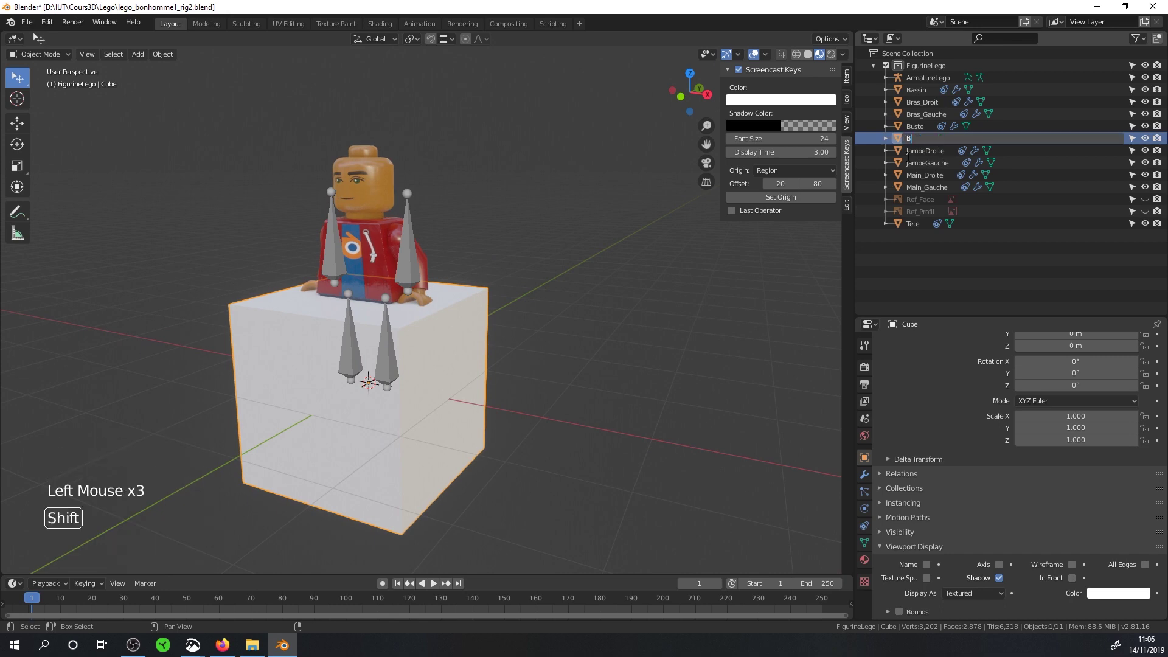
text(oneSh)
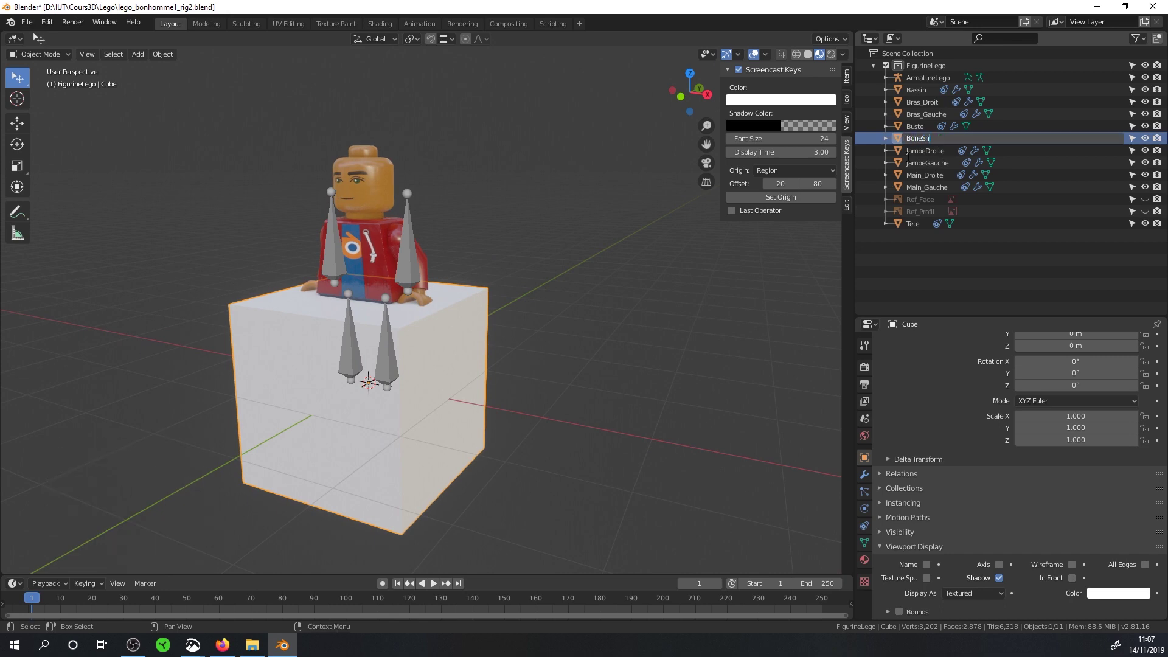
text(apeCtrl)
key(Return)
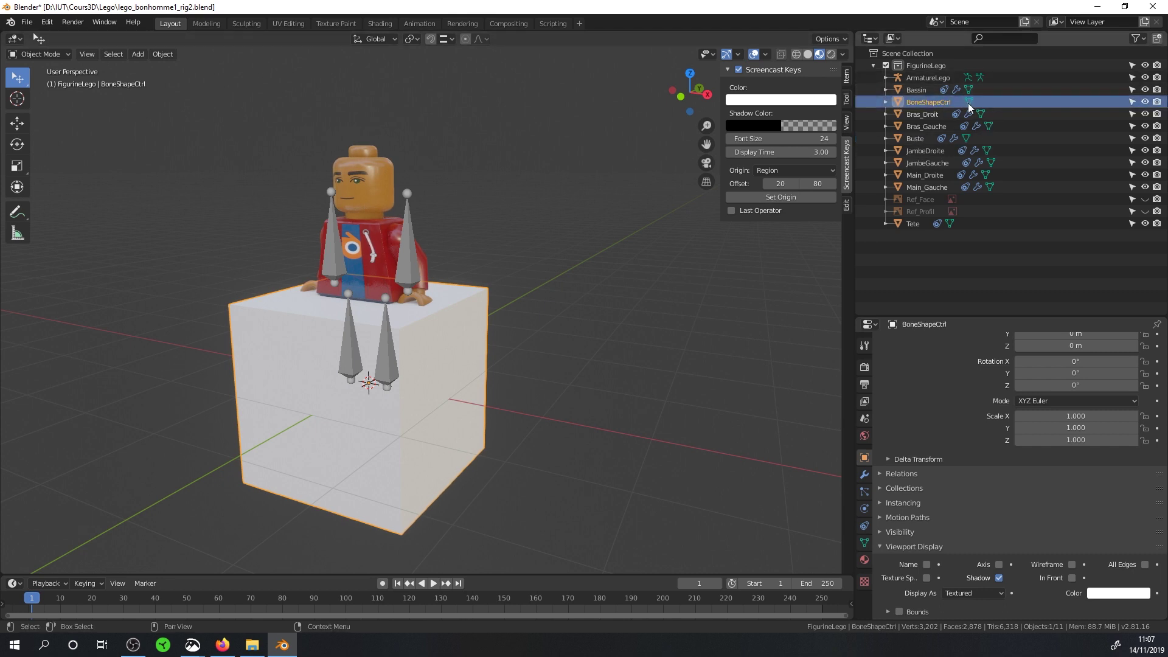
- Hide BoneShapeCtrl in the viewport and exclude it from renders
click(1142, 41)
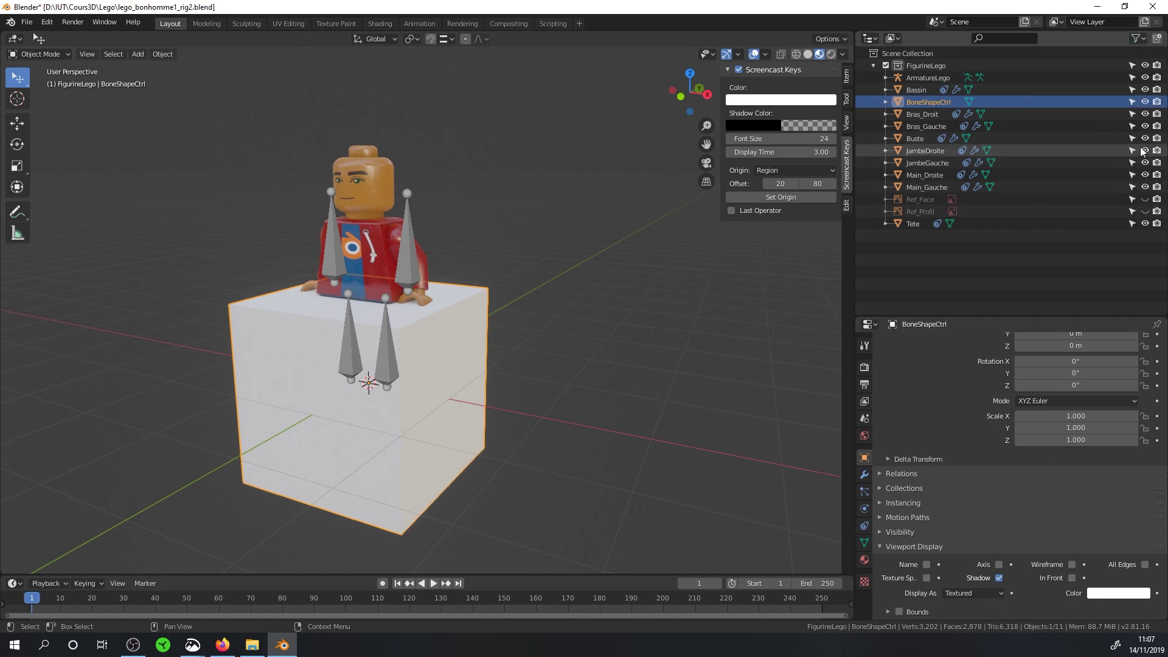
click(1145, 102)
scroll(285, 403, up, 3)
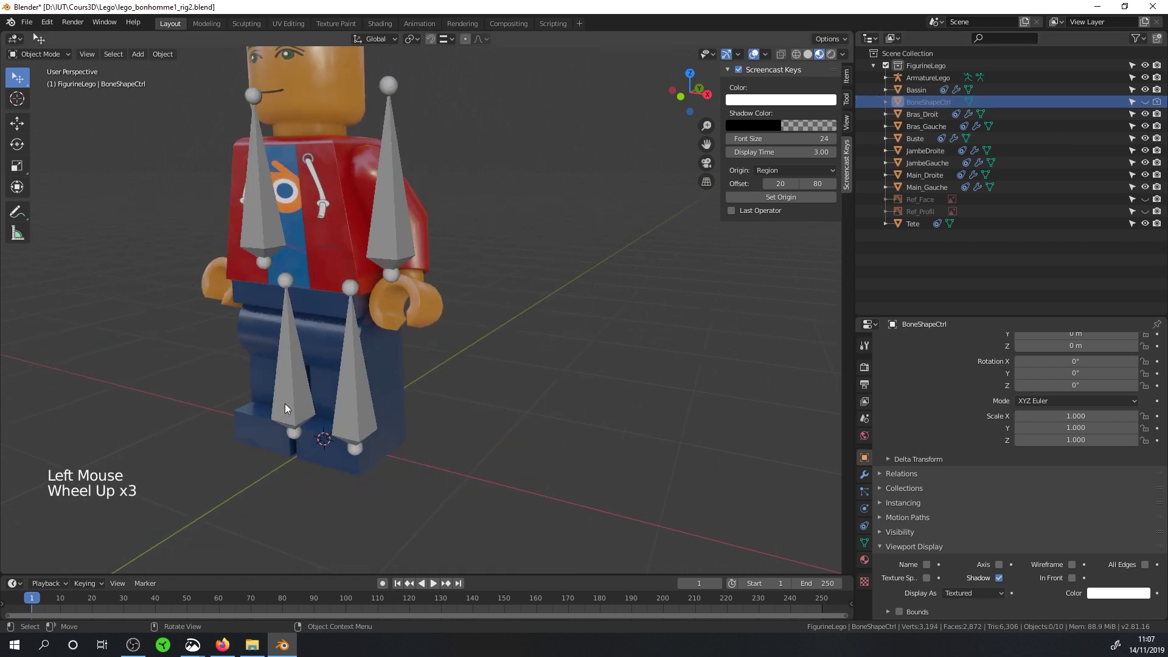
- Select the armature and put it in Pose Mode
middle_drag(285, 403, 349, 390)
click(369, 384)
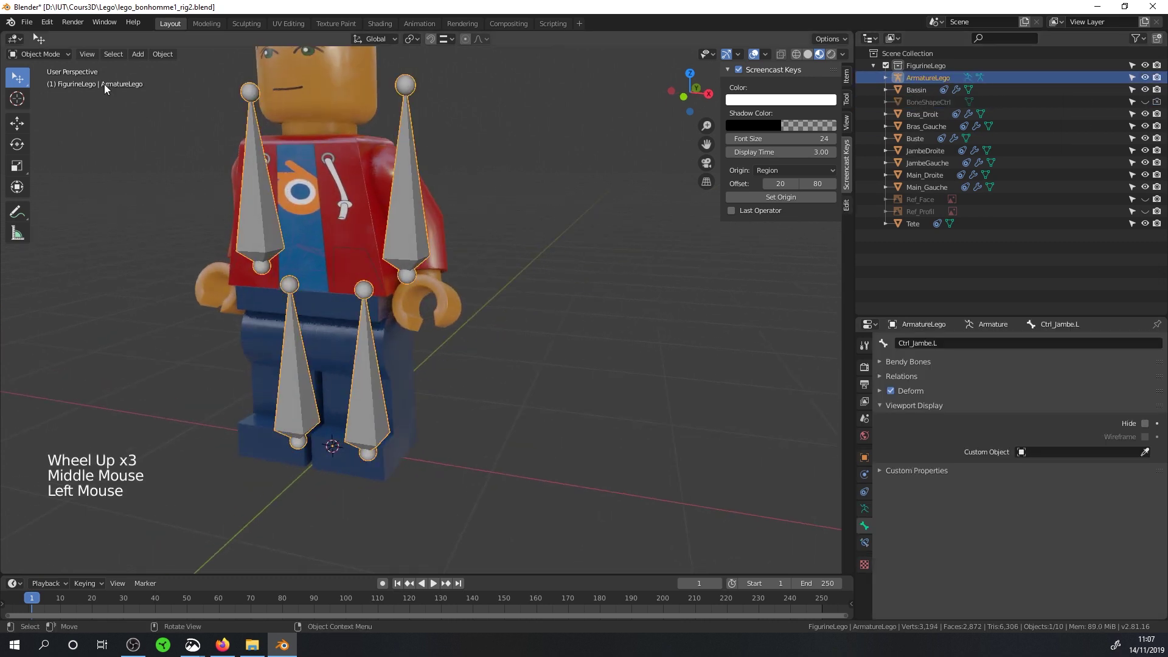
click(33, 52)
click(40, 90)
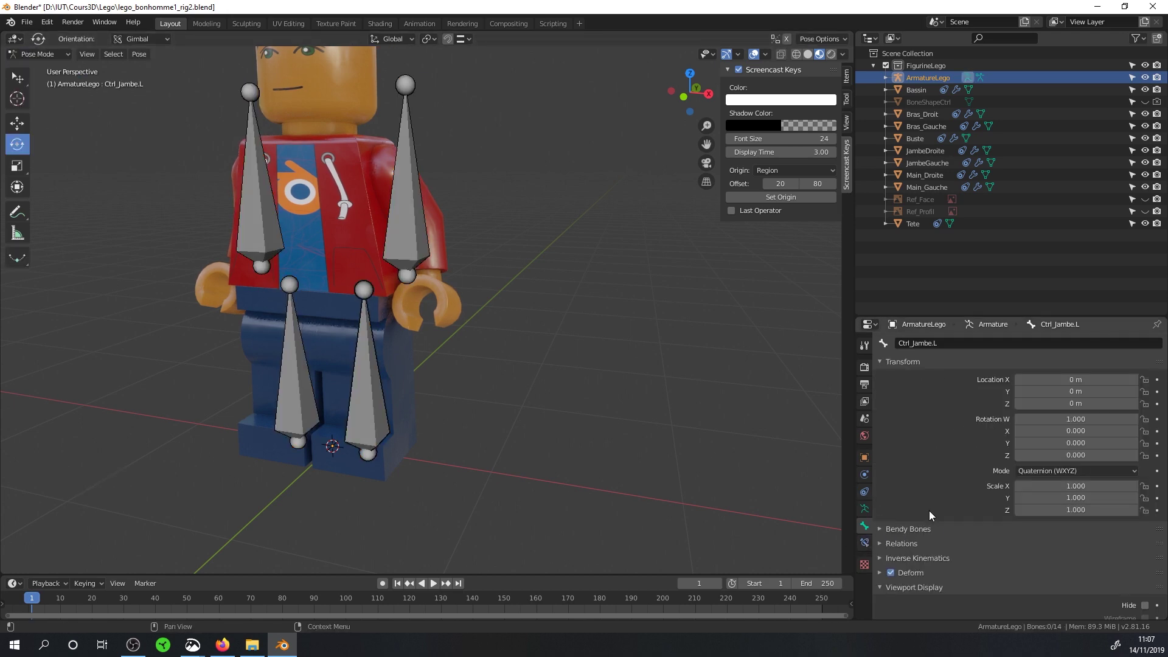
- Assign BoneShapeCtrl as the custom object of bone Ctrl_Jambe.L and display it as wireframe
scroll(925, 522, down, 5)
click(1059, 579)
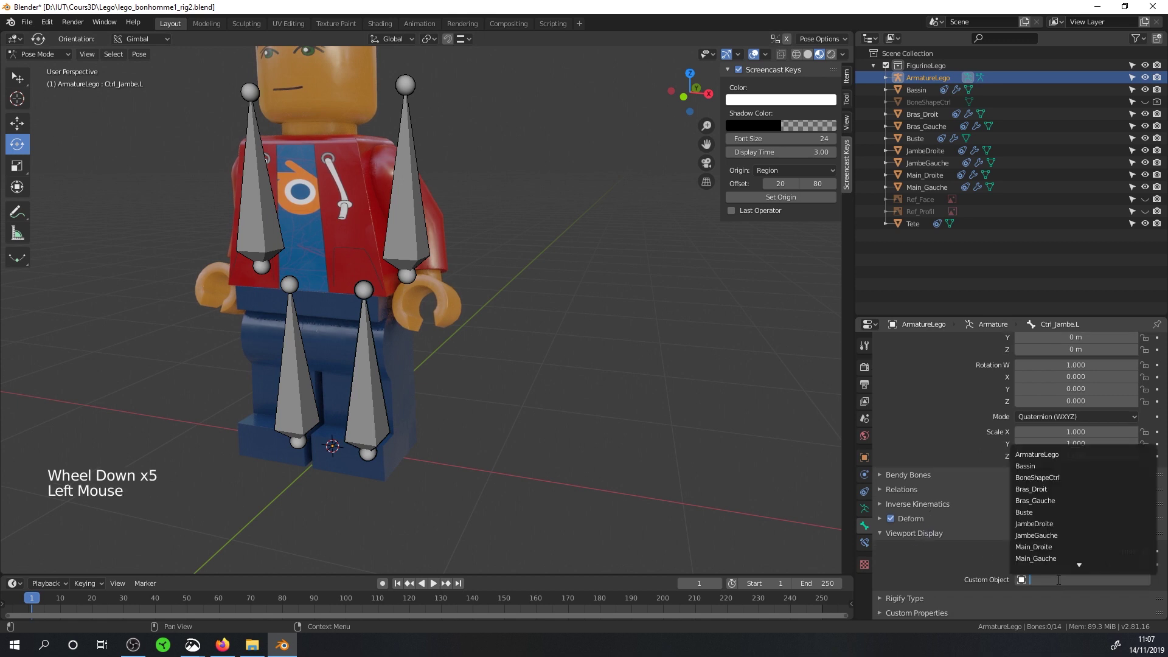
click(1037, 477)
middle_drag(450, 414, 450, 323)
scroll(455, 405, down, 3)
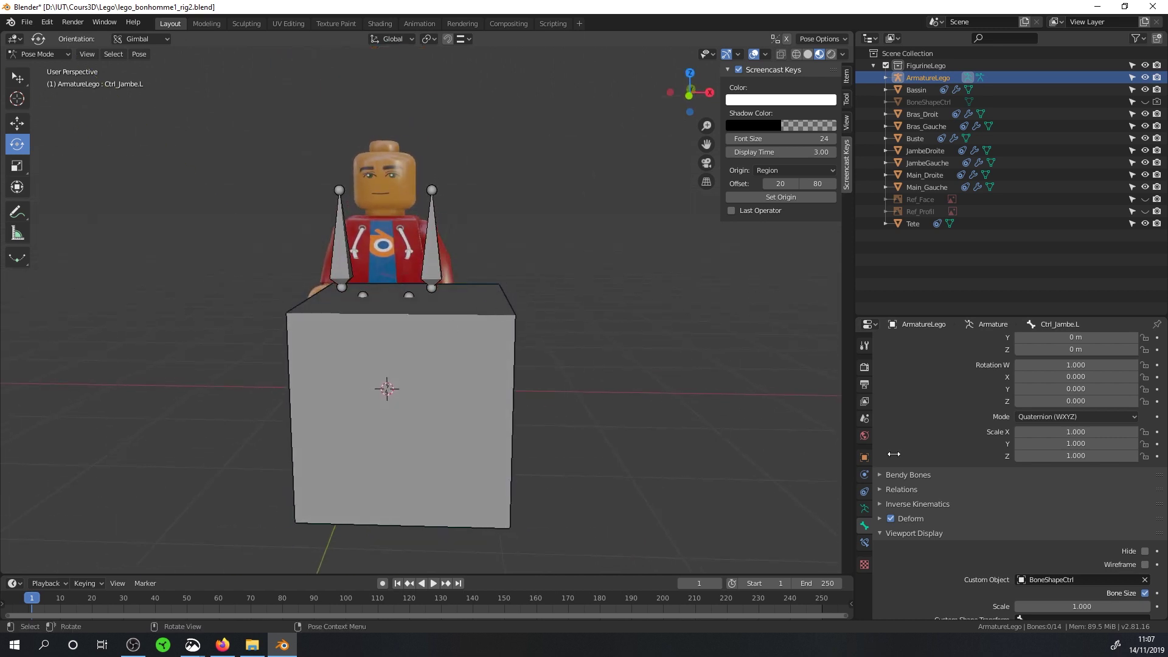
click(1145, 564)
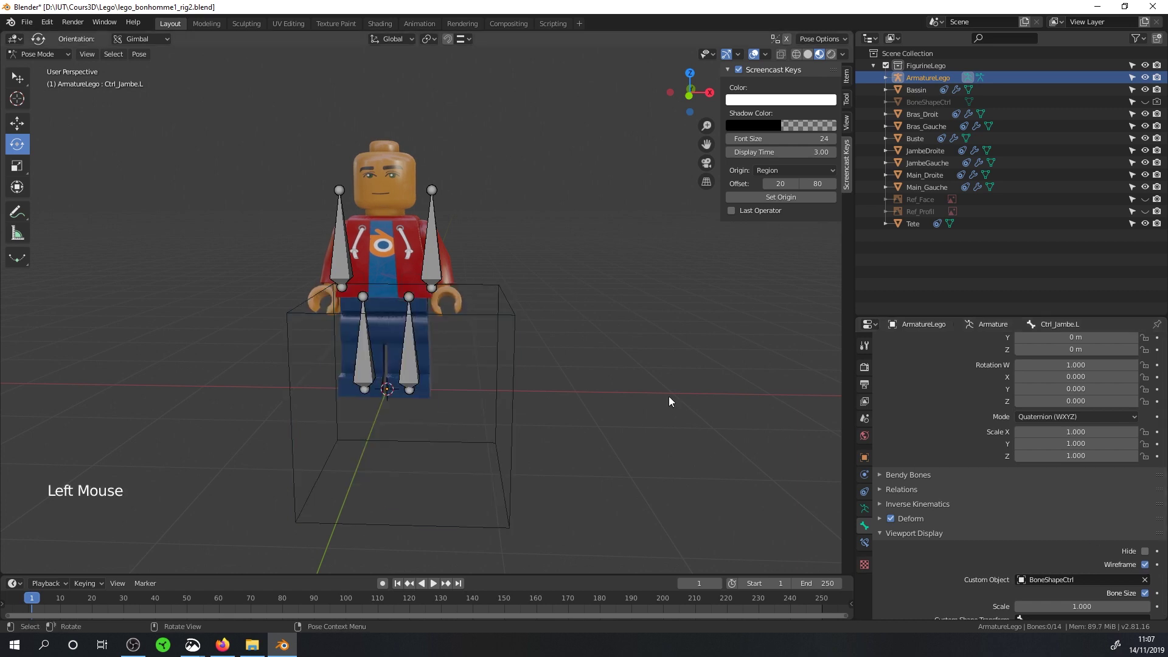
- Turn off Bone Size for Ctrl_Jambe.L's custom shape and try scales of 0.5 and 0.25
scroll(669, 400, up, 1)
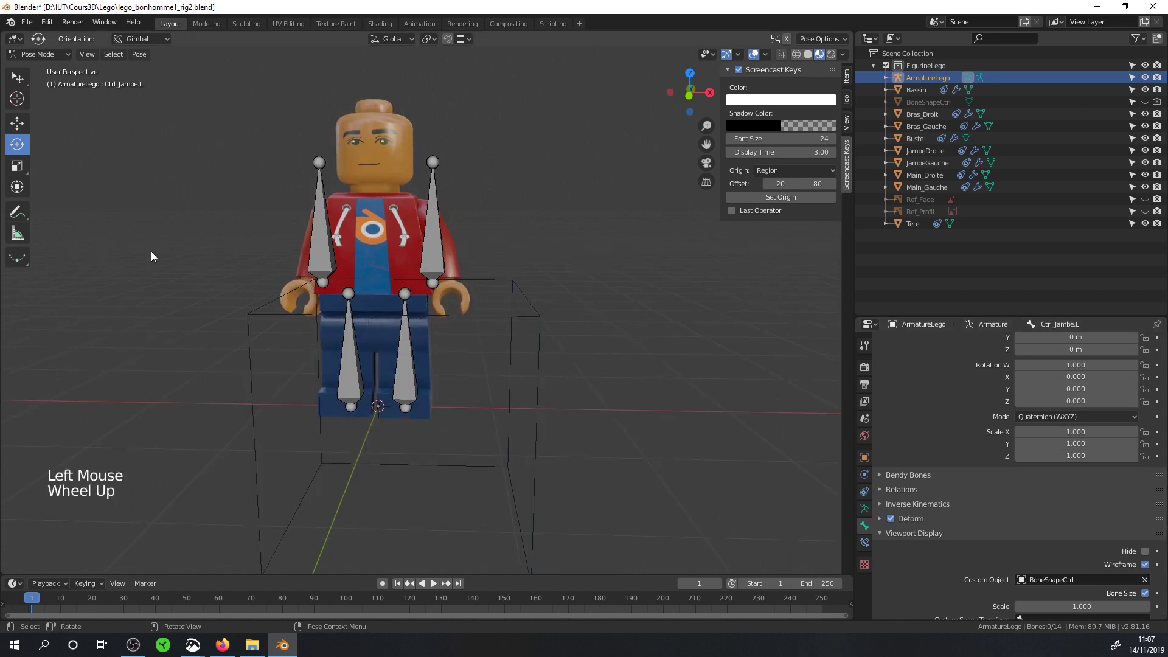
click(1145, 594)
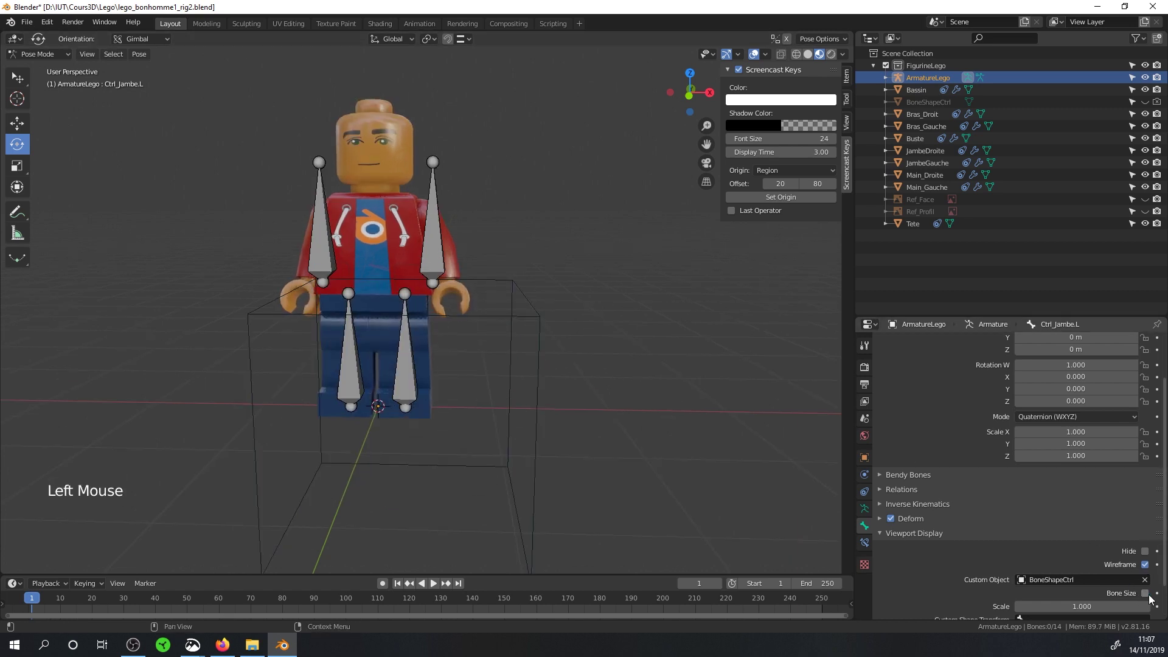
drag(1083, 606, 1037, 607)
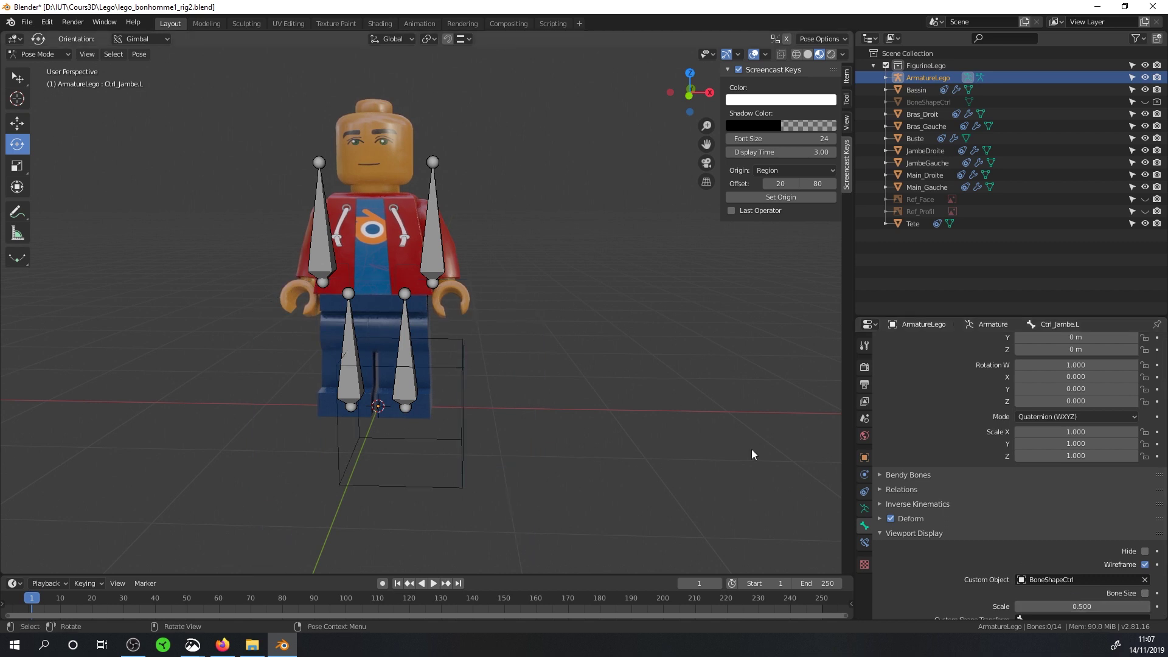
click(1065, 606)
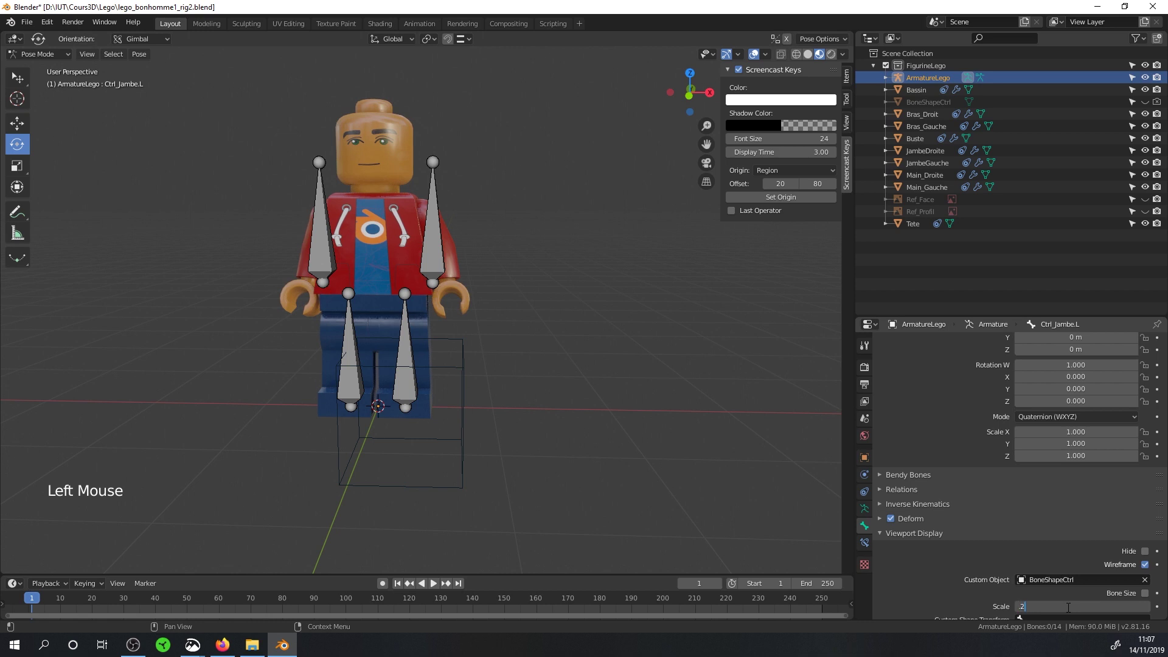
text(.25)
key(Return)
scroll(596, 389, up, 2)
middle_drag(602, 389, 618, 426)
scroll(452, 393, up, 2)
middle_drag(452, 393, 455, 416)
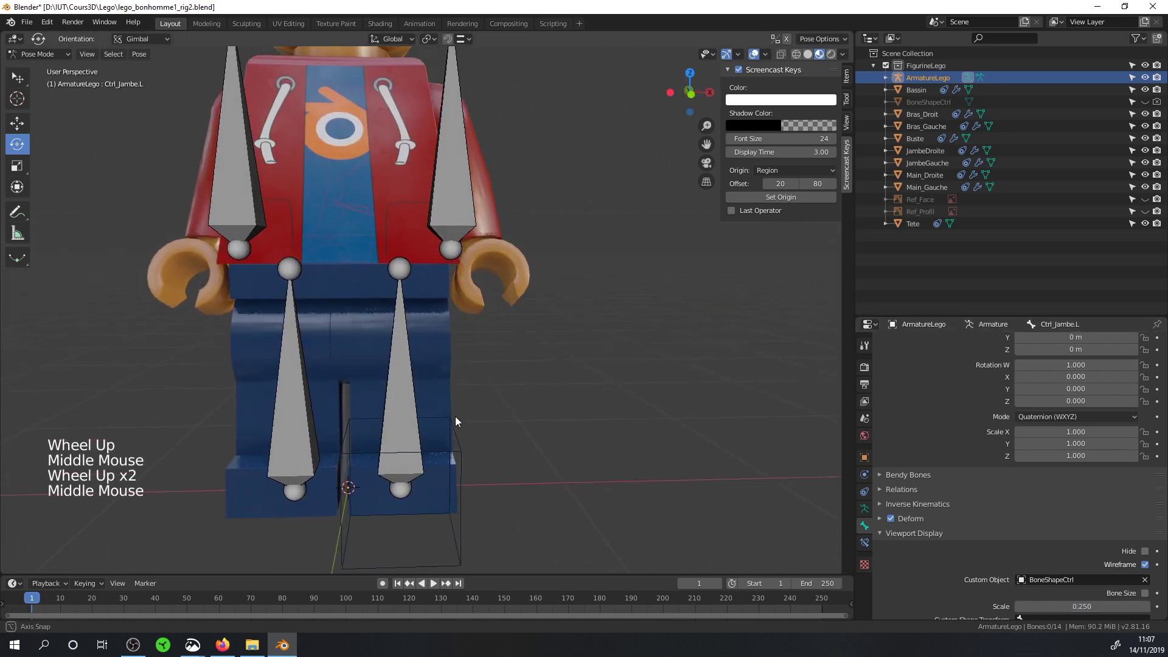
- Set the scale of Ctrl_Jambe.L's custom shape to 0.33
click(1092, 606)
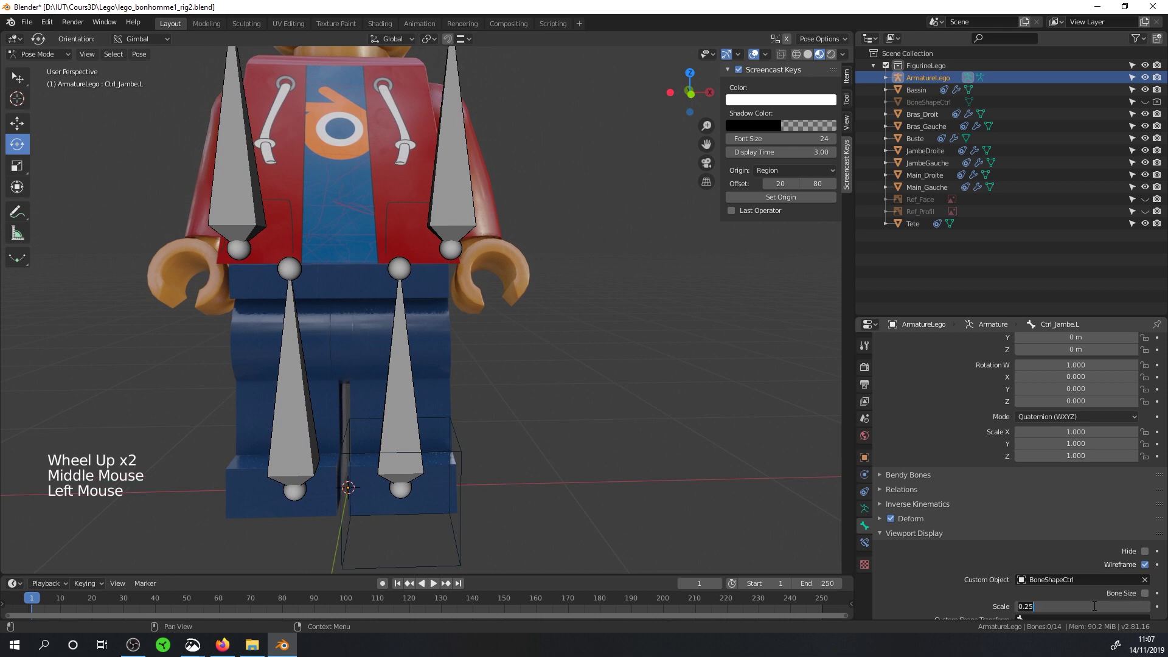
text(.33)
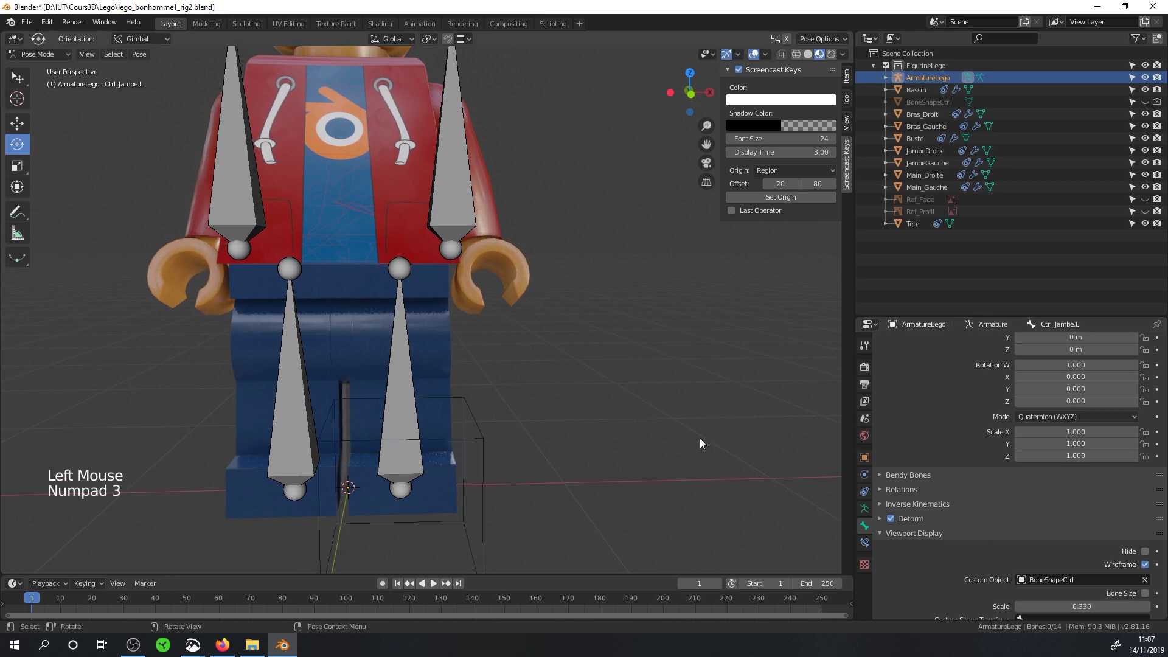
middle_drag(699, 442, 682, 457)
scroll(460, 447, down, 2)
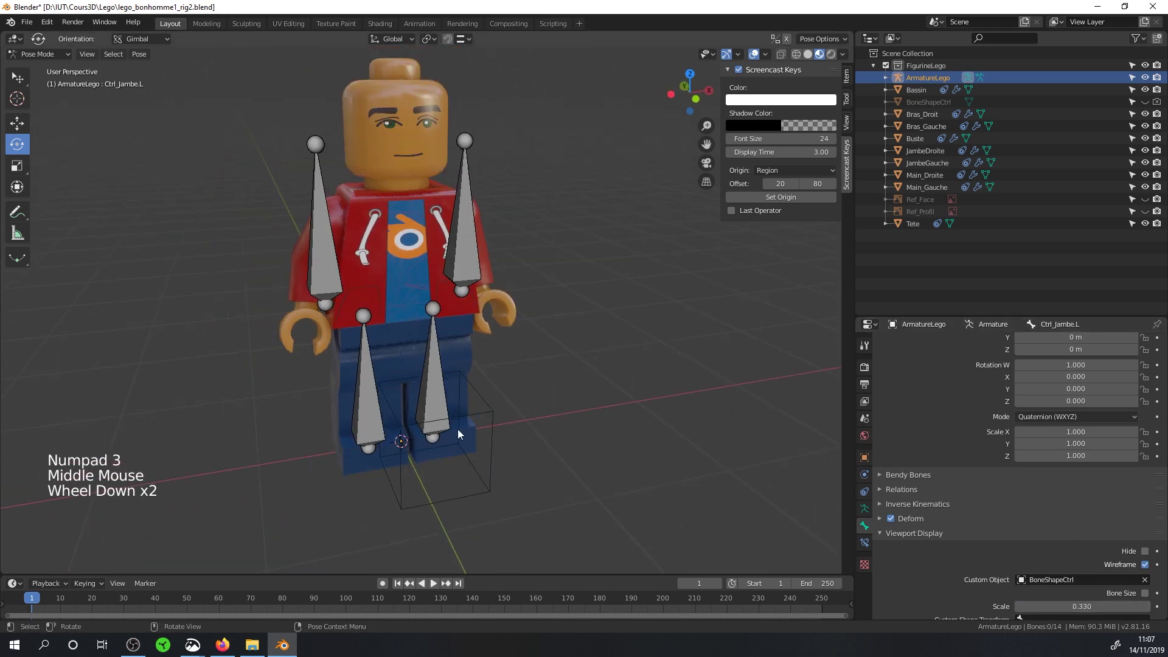
- Give the extra bone on the figure's left leg the BoneShapeCtrl custom object as wireframe, with Bone Size off and scale 0.33
click(437, 377)
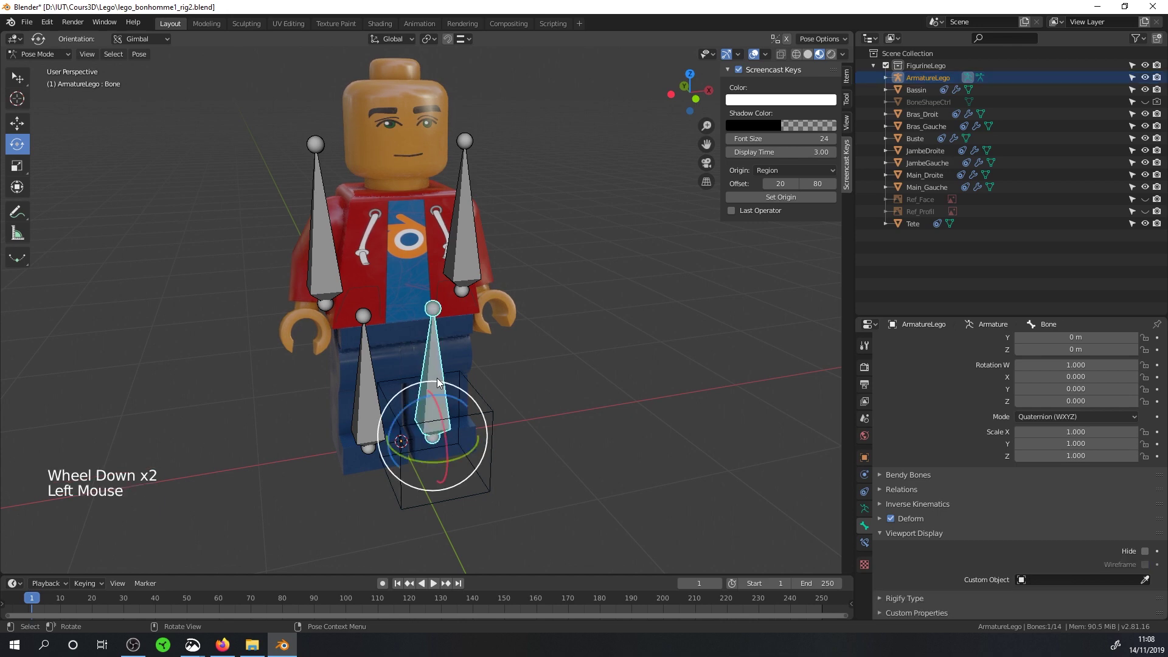
middle_drag(441, 381, 428, 372)
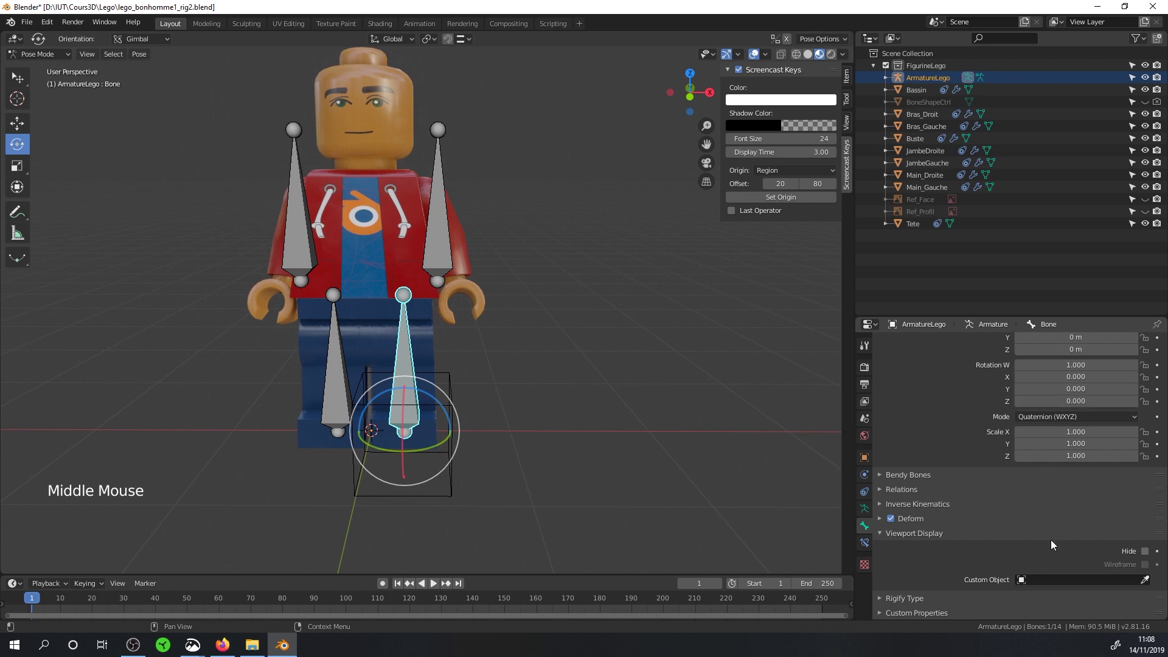
click(1055, 580)
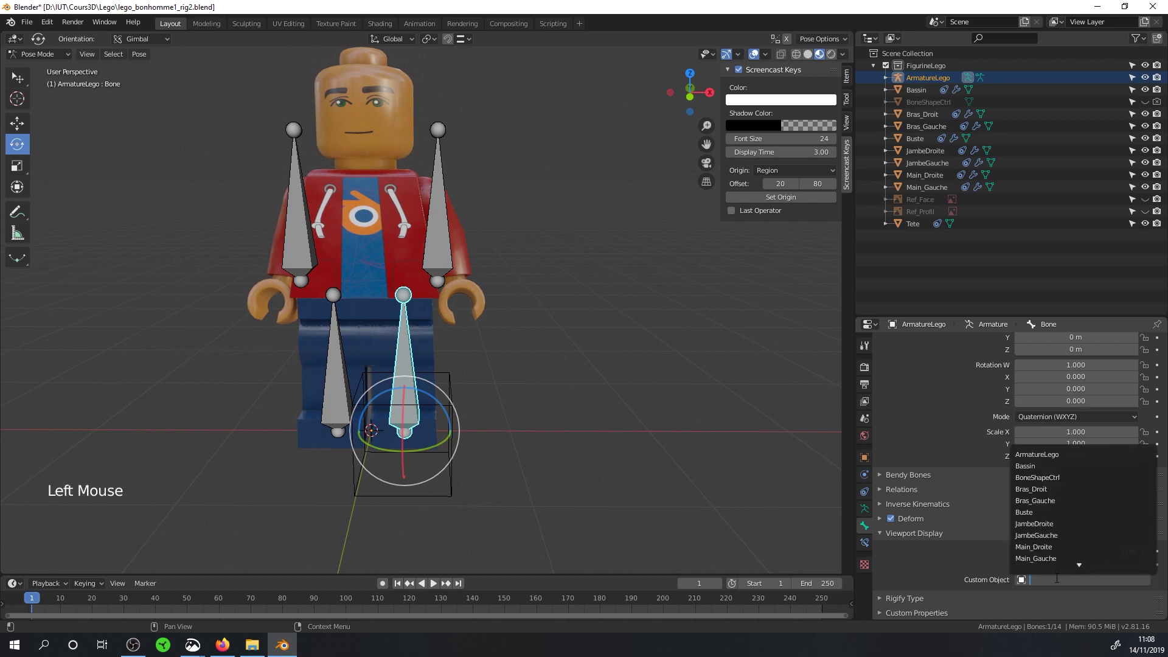
click(1052, 475)
click(1144, 564)
drag(1082, 605, 1034, 606)
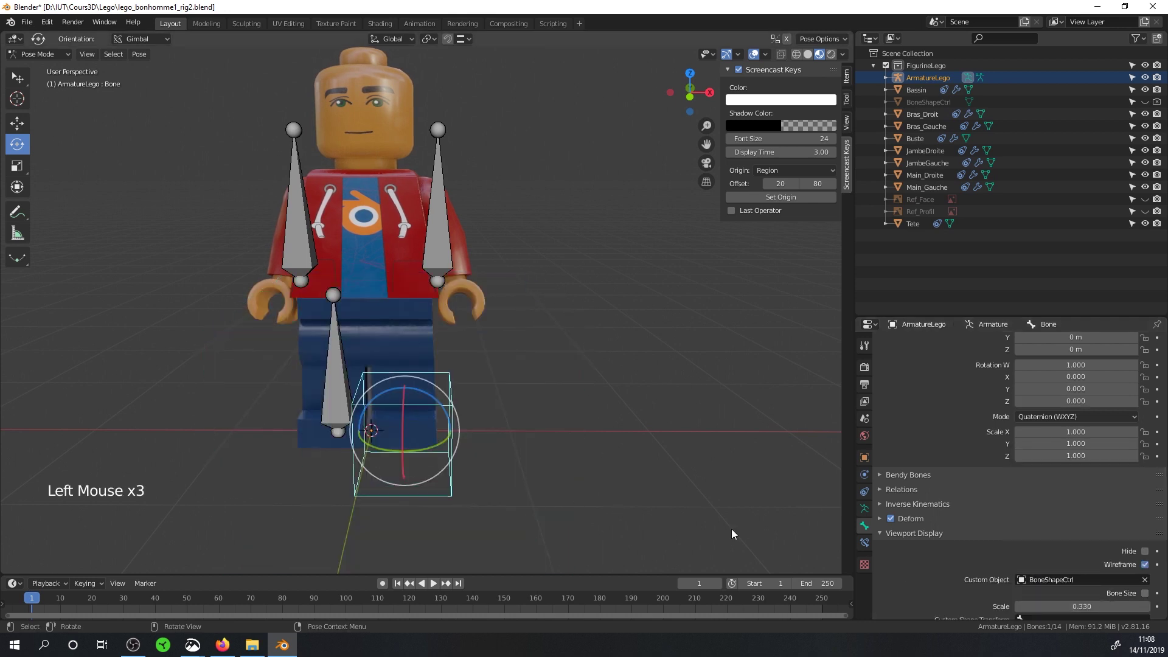
- Examine the armature's pose bones to tell Ctrl_Jambe.L, Ctrl_Jambe.R and the extra bone apart
click(885, 78)
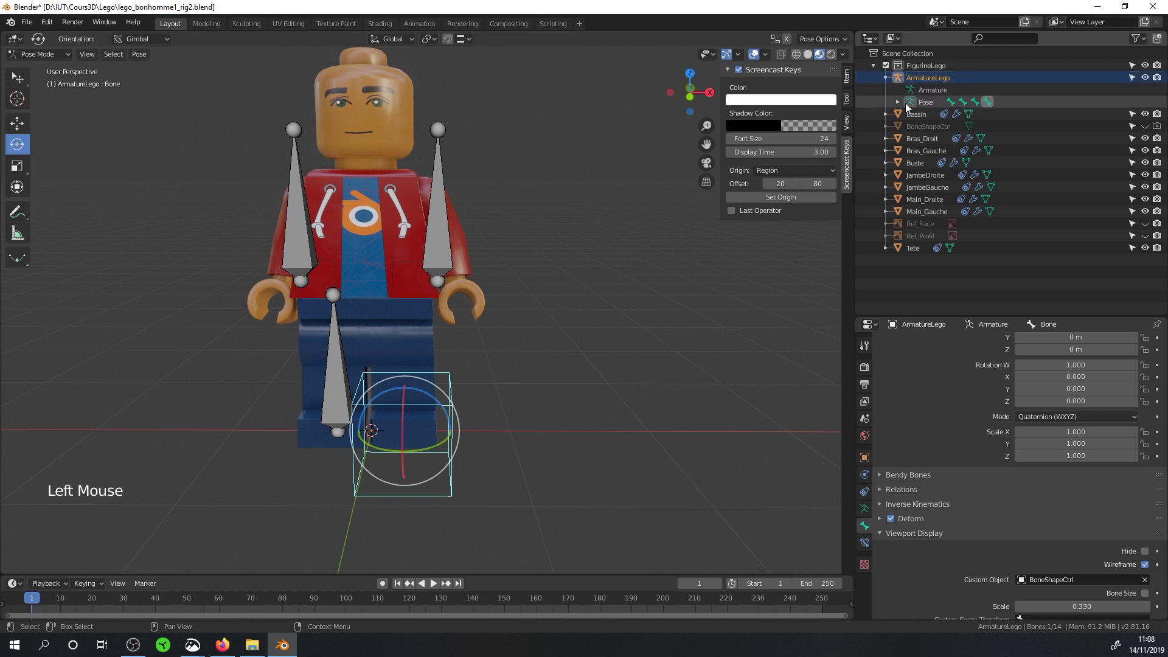
click(897, 102)
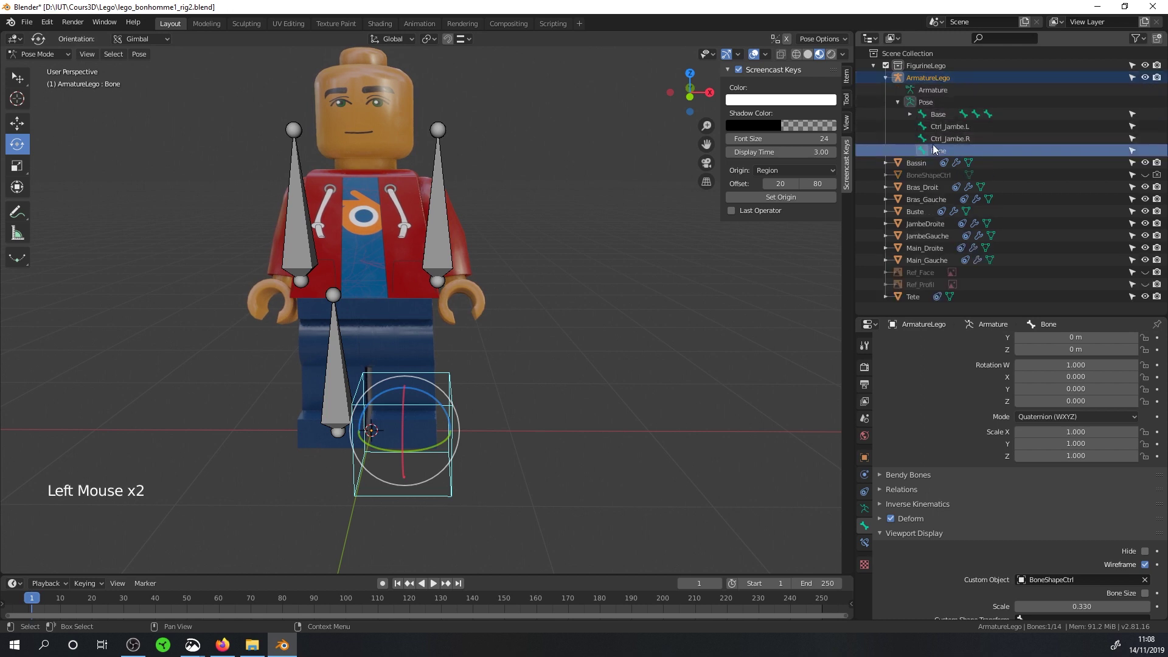
click(936, 139)
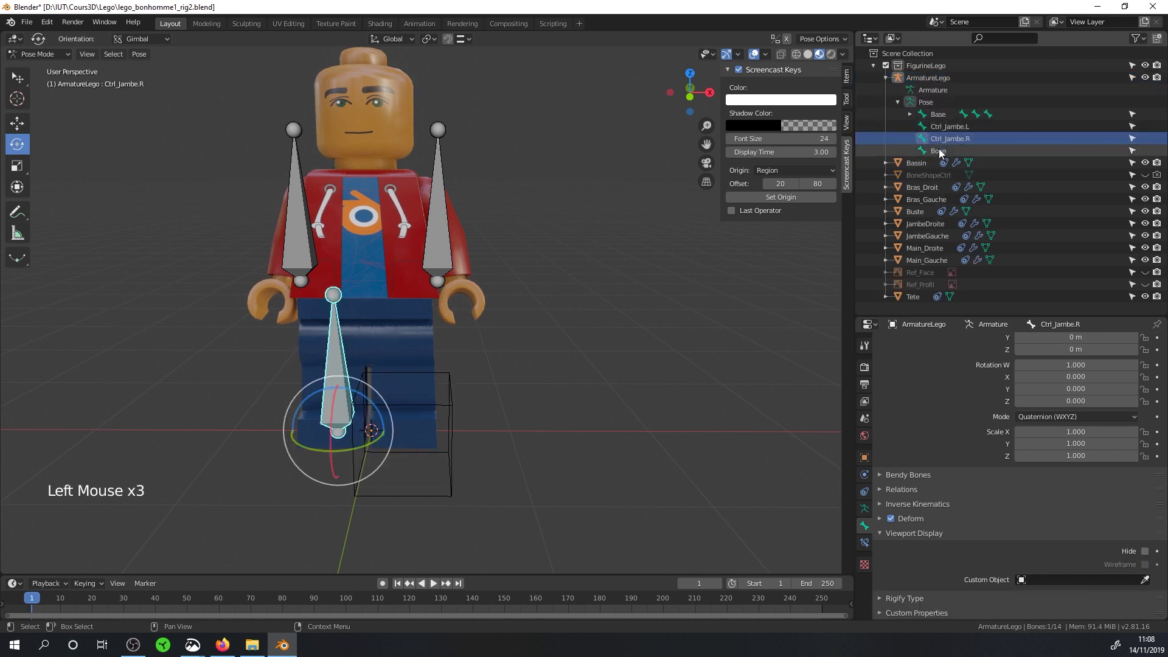
click(940, 151)
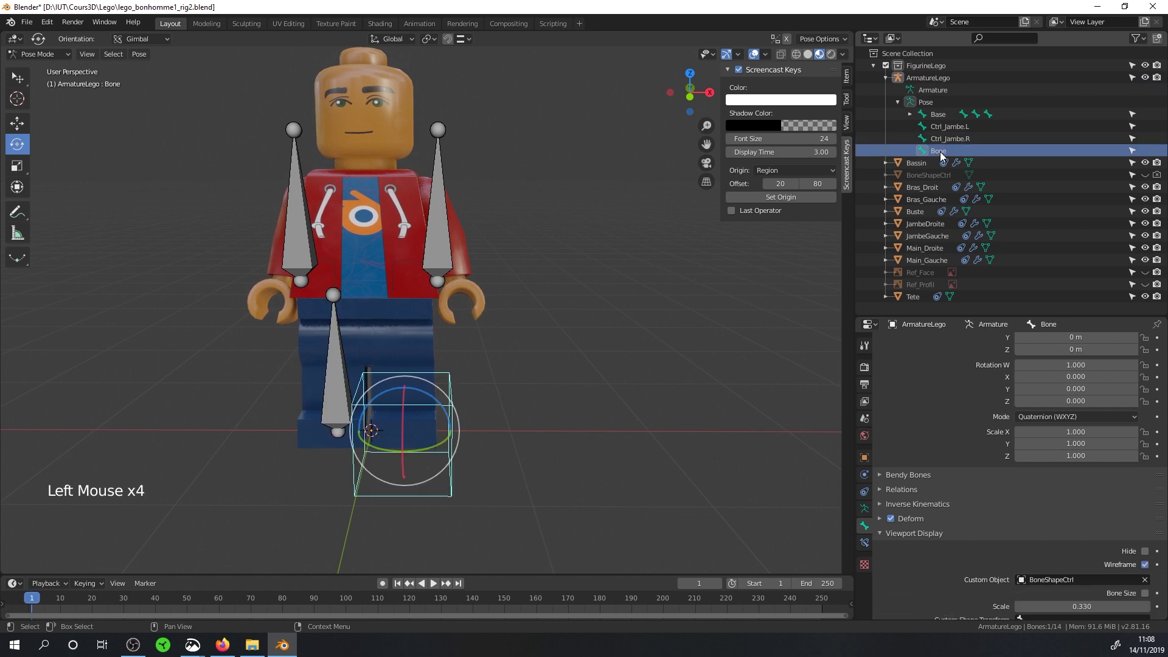
click(948, 137)
click(950, 126)
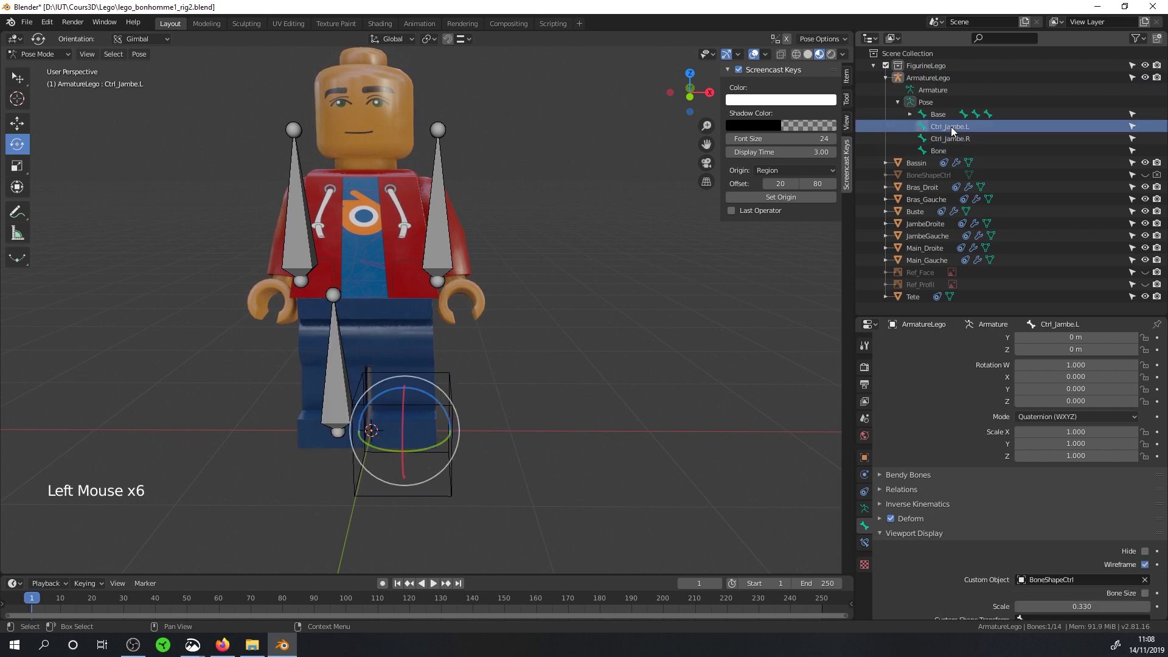
click(950, 136)
click(940, 151)
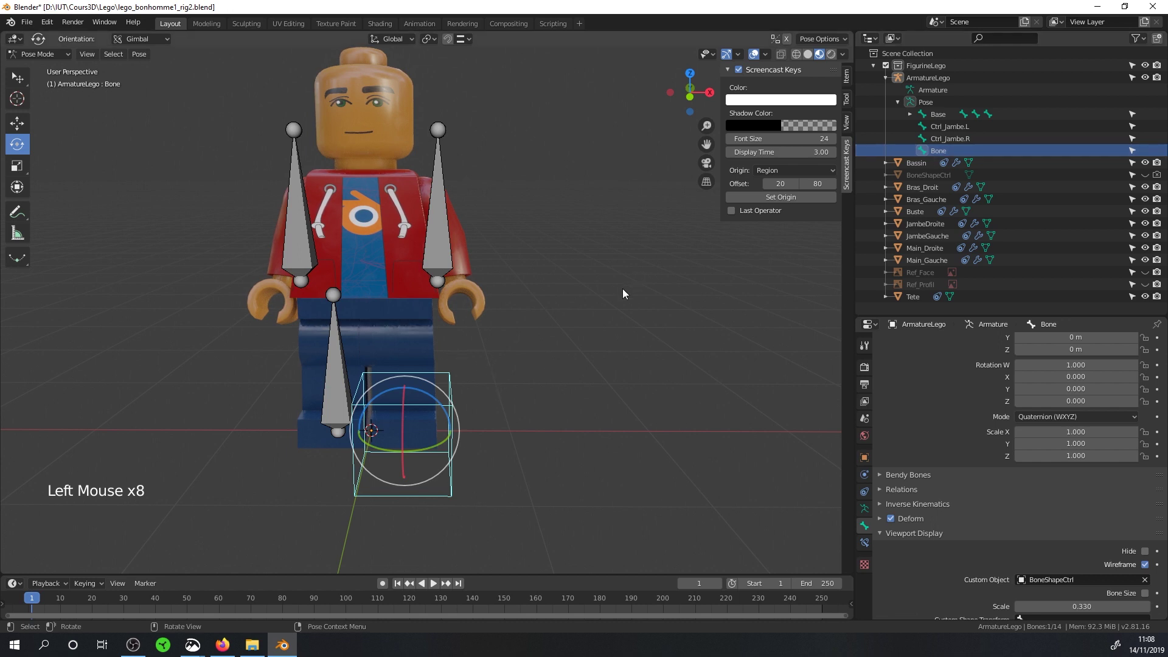
- Delete the extra bone named Bone overlapping Ctrl_Jambe.L, using the armature's Edit Mode
key(Delete)
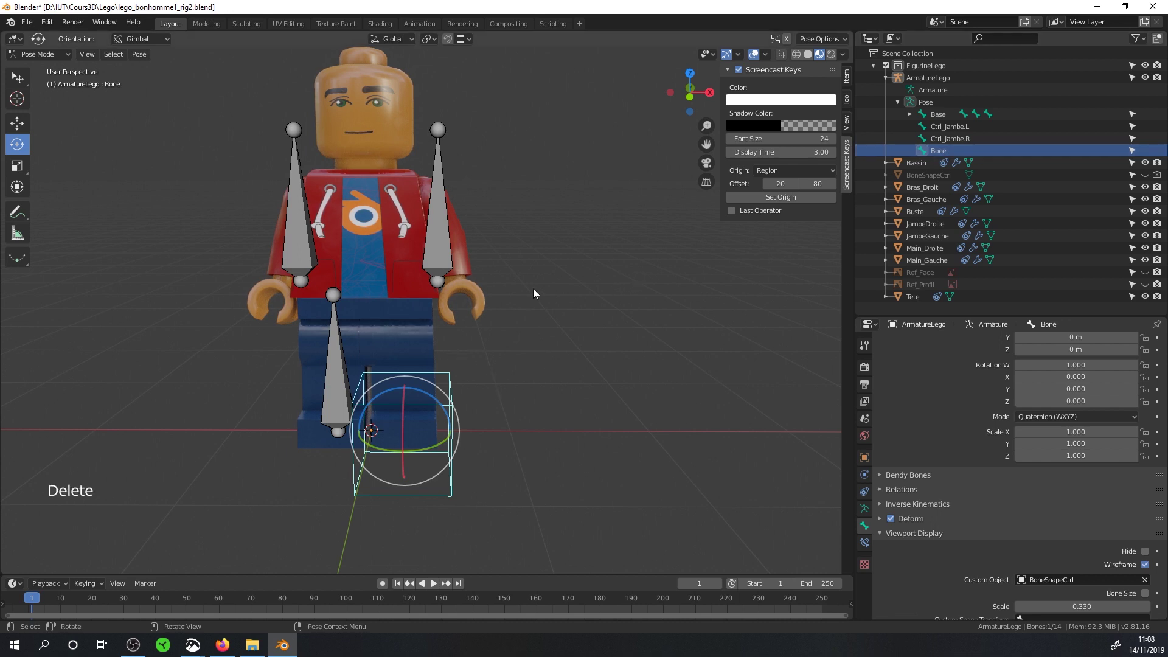
click(939, 152)
click(38, 53)
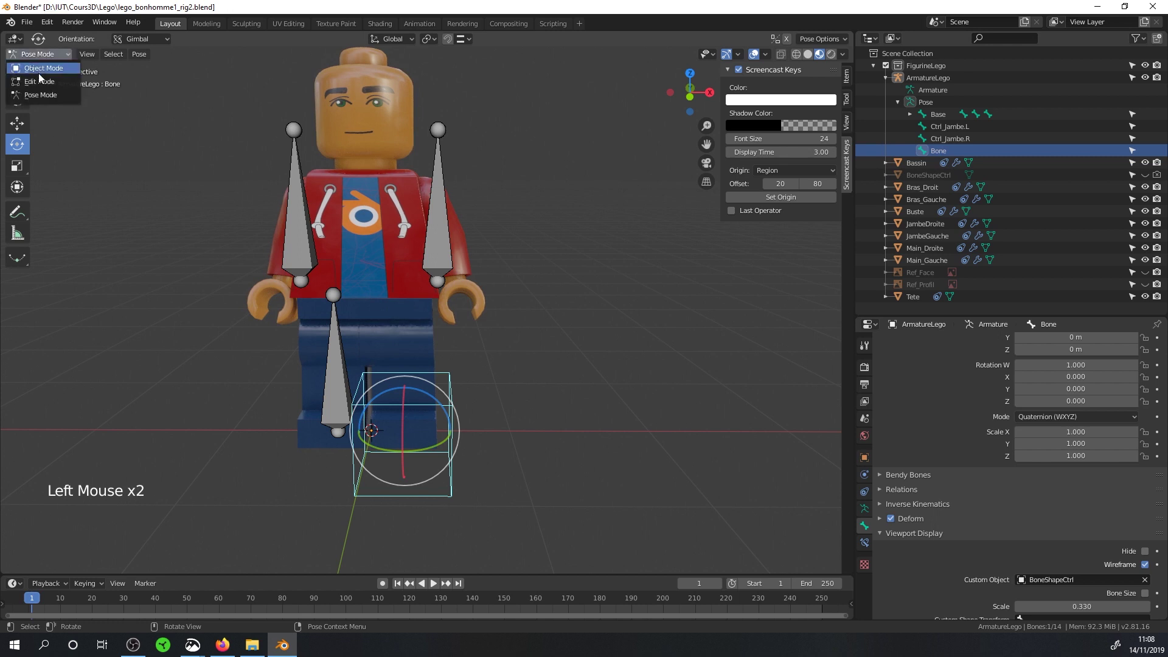
click(39, 81)
click(411, 368)
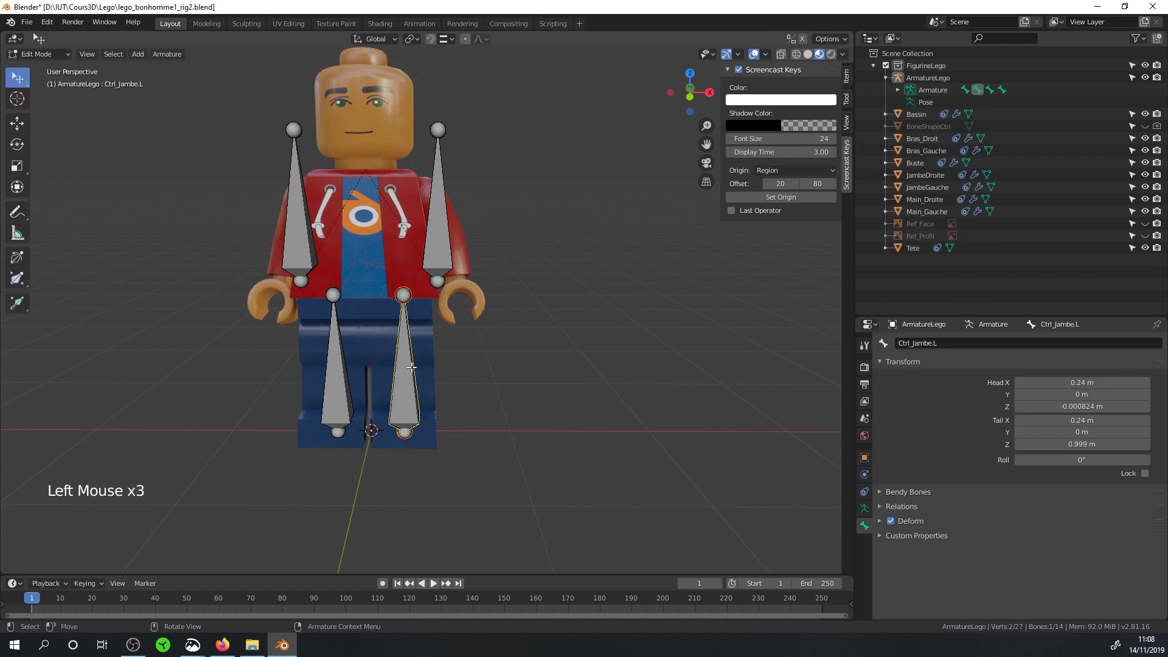
click(897, 90)
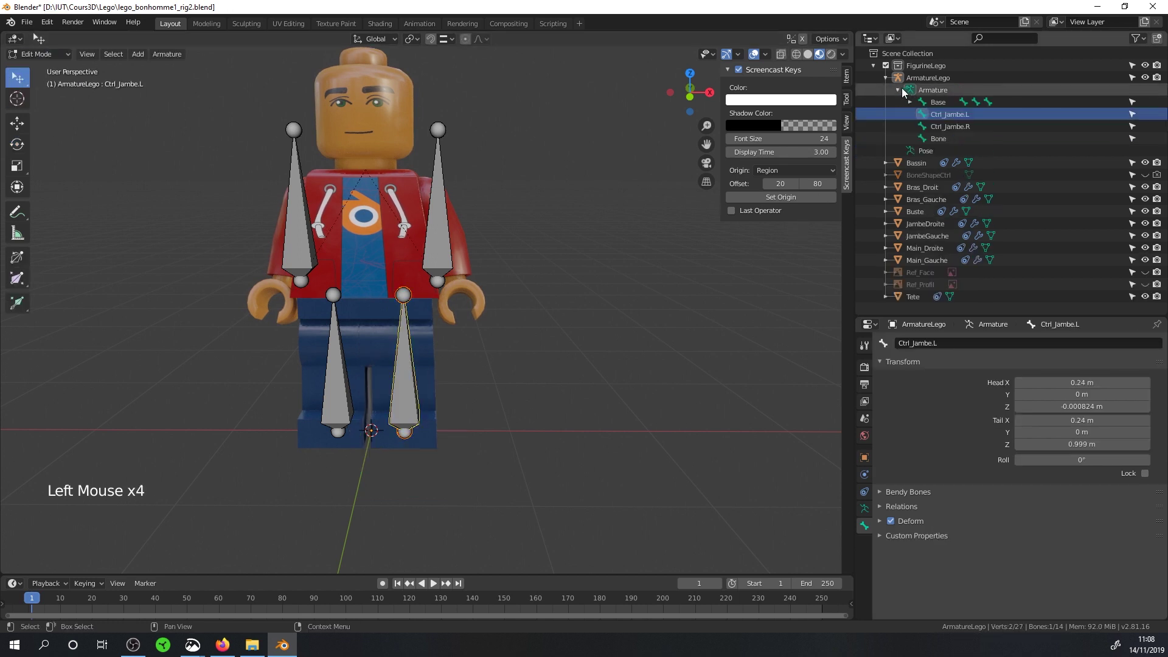
click(931, 140)
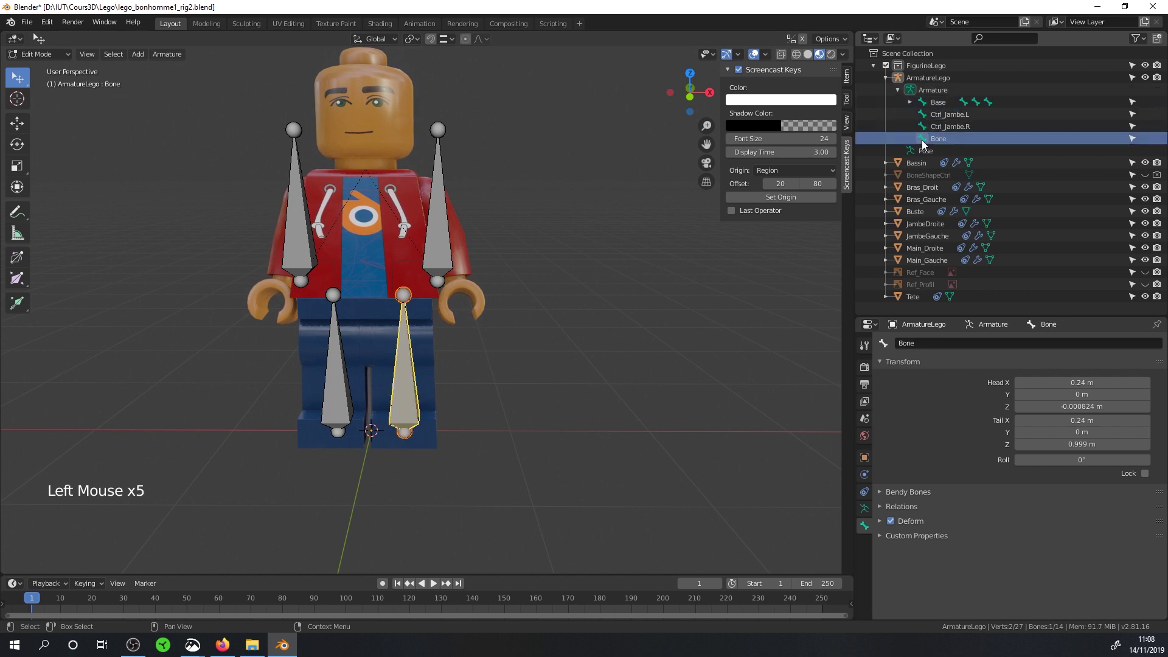
key(Delete)
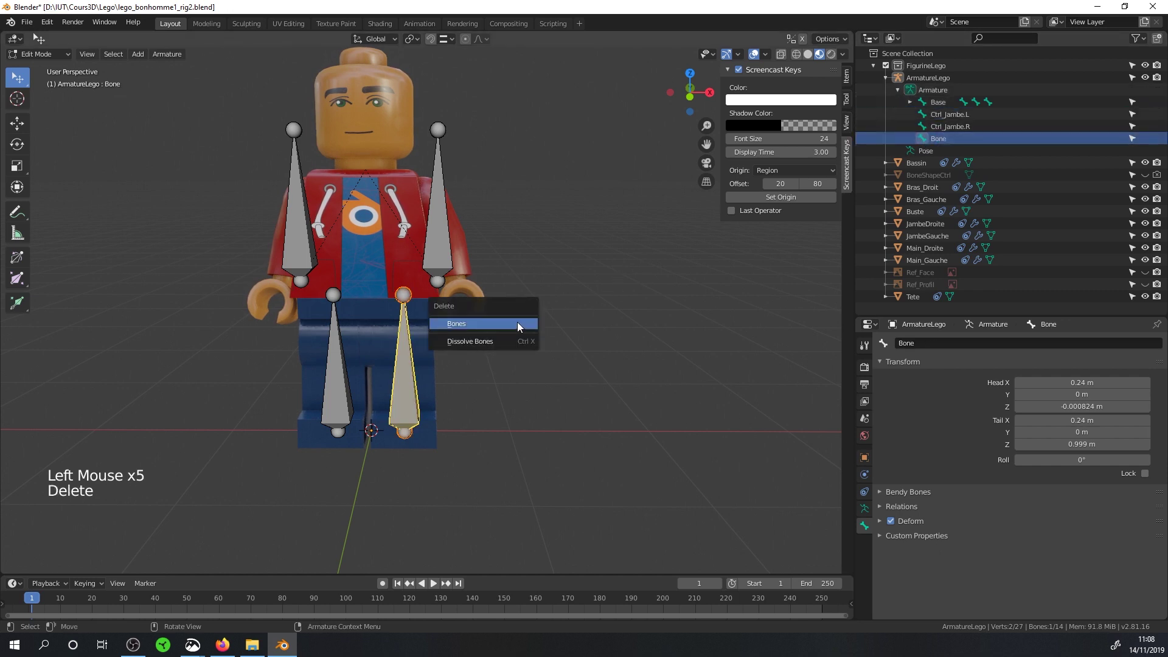
click(517, 321)
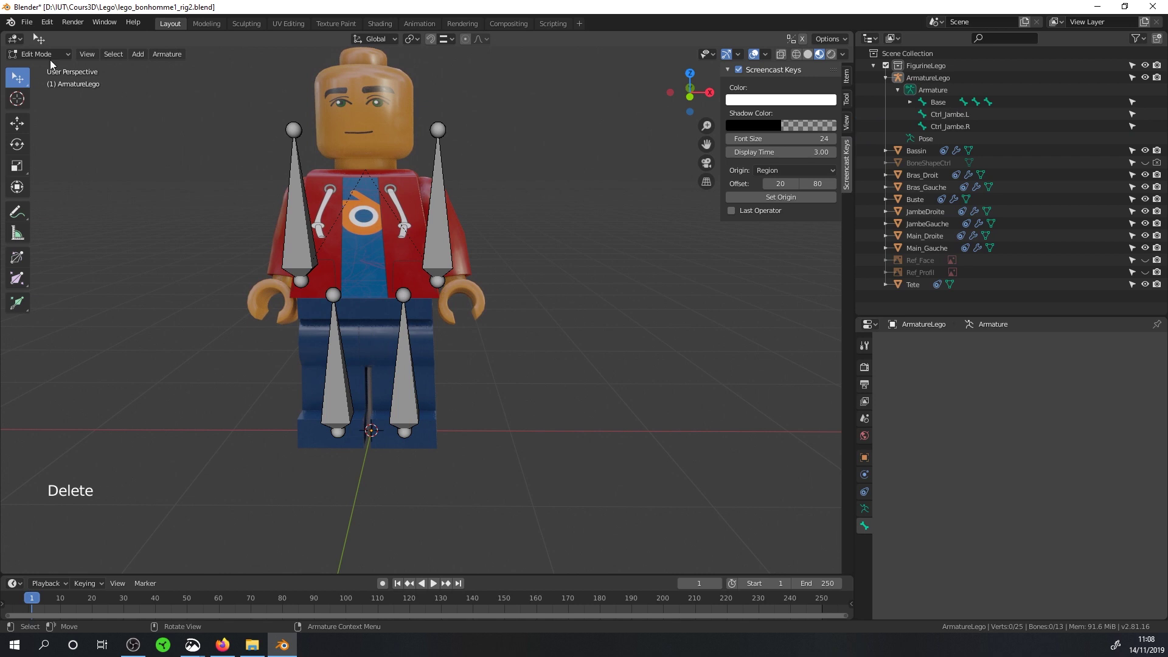
- In Pose Mode, assign BoneShapeCtrl as Ctrl_Jambe.R's custom object and display it as wireframe
click(50, 55)
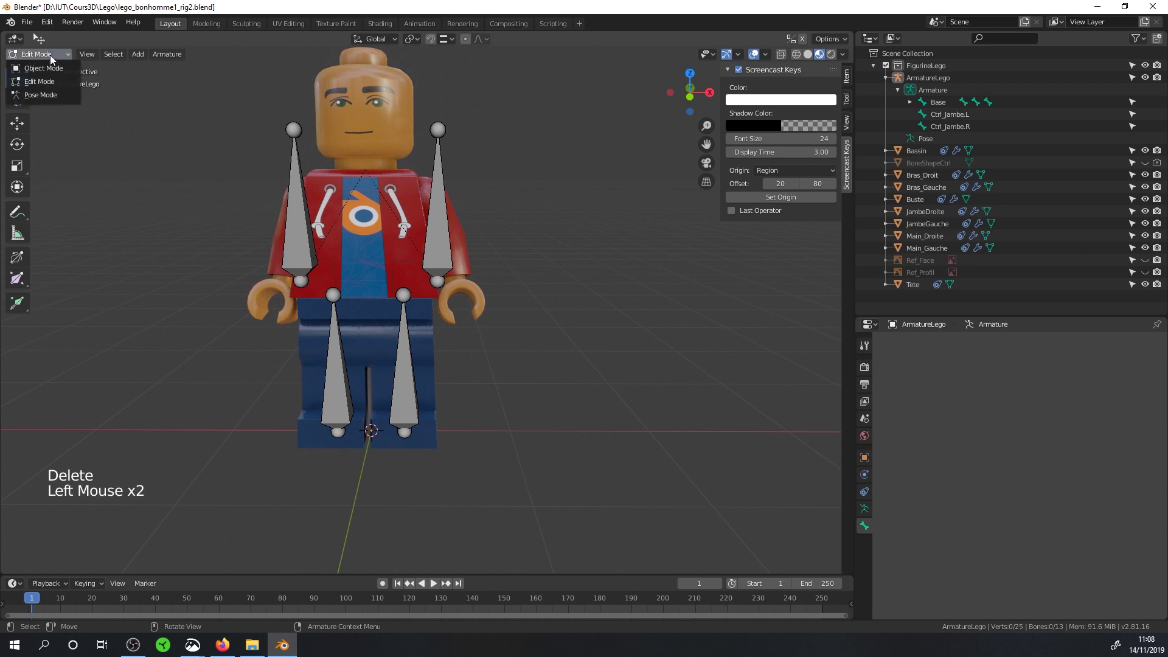
click(38, 95)
click(338, 334)
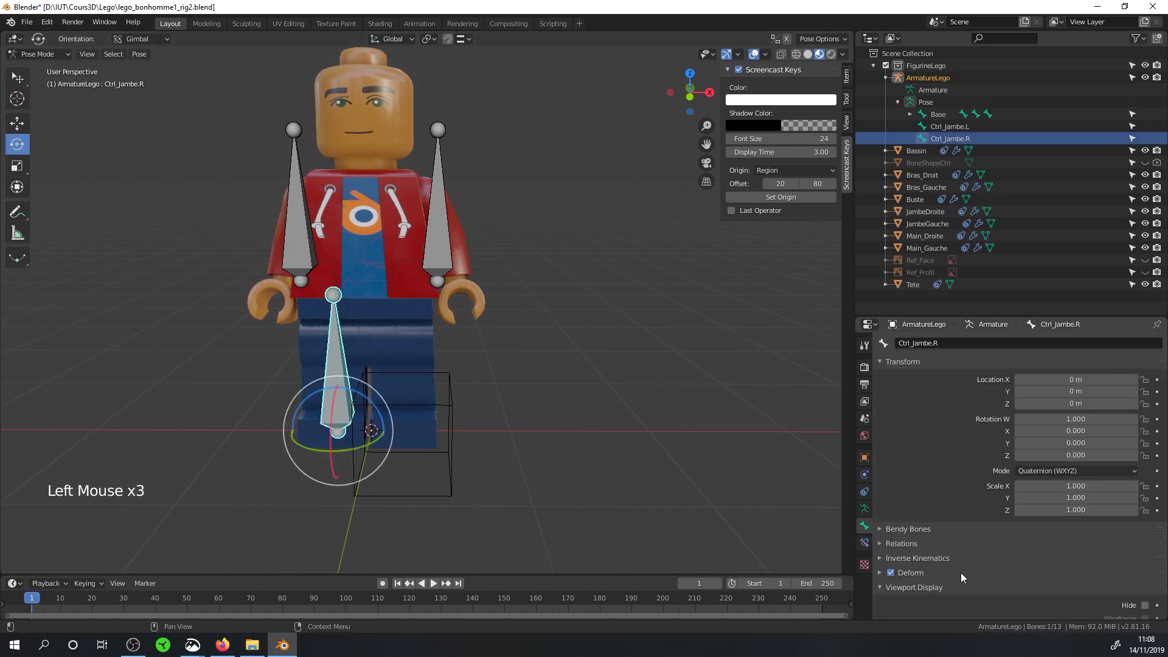
scroll(919, 546, down, 4)
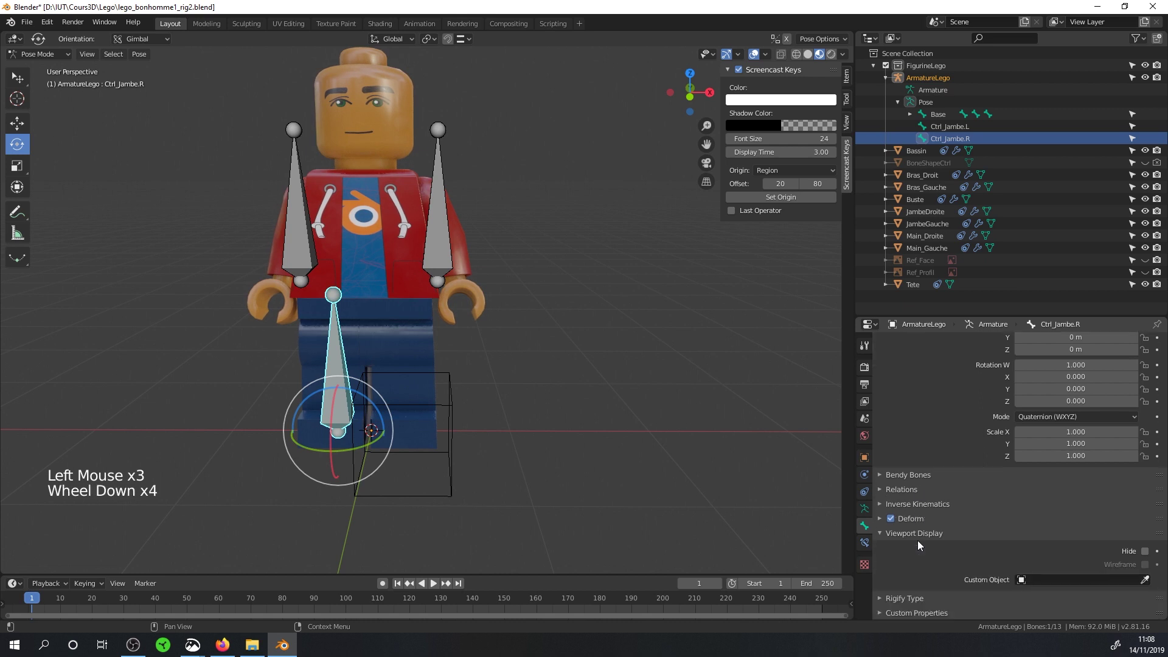
click(1050, 581)
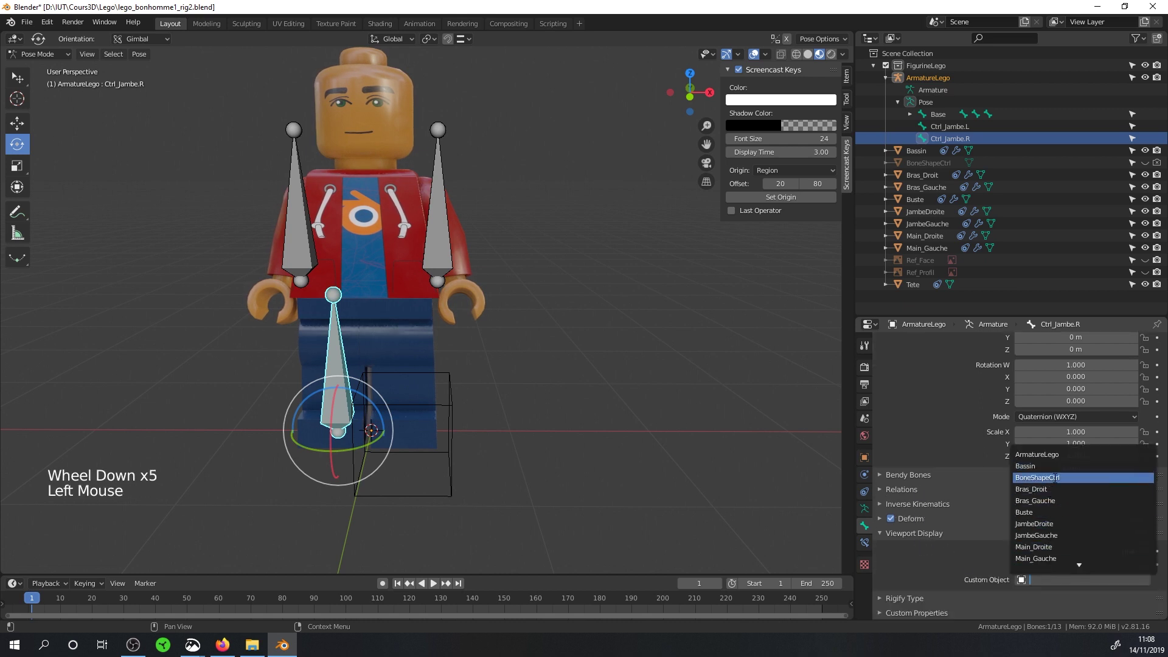
click(1052, 477)
click(1145, 564)
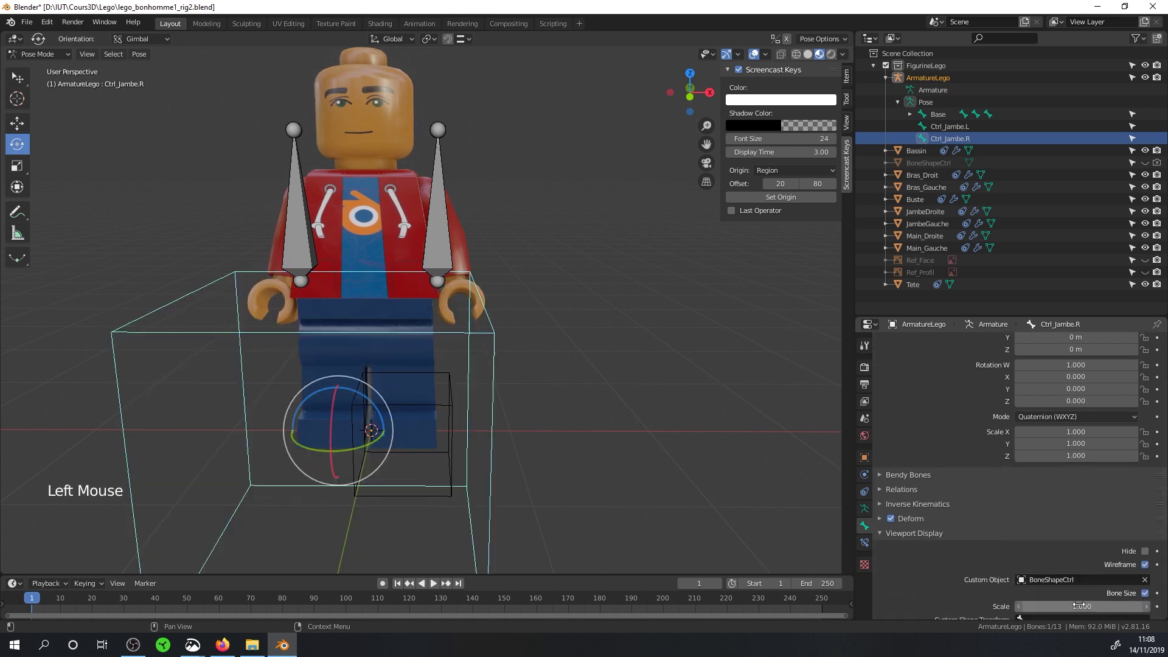
- Set the scale of Ctrl_Jambe.R's custom shape to 0.33 and turn off Bone Size
double_click(1078, 605)
text(.3)
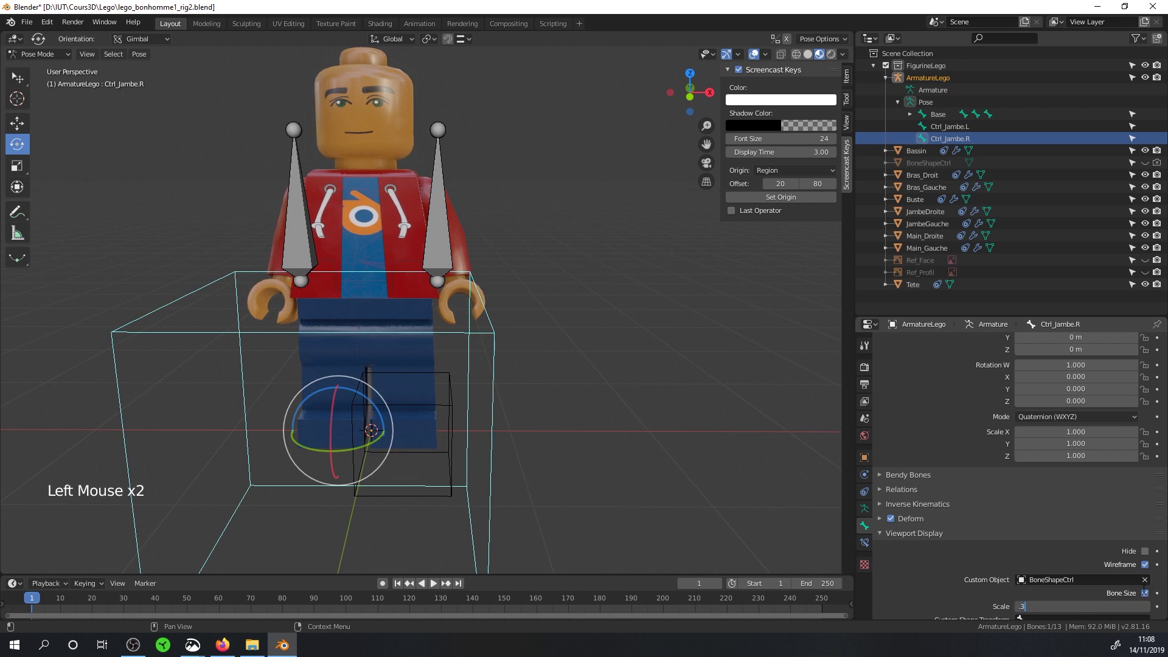
text(3)
key(Return)
click(1145, 592)
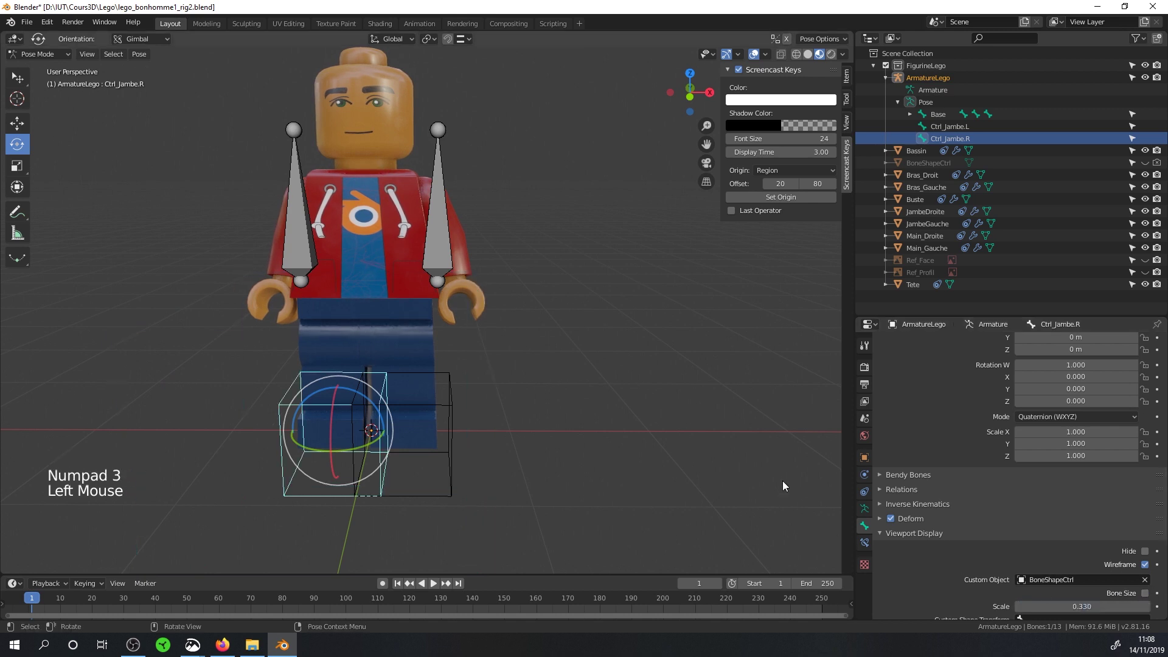
- Give the arm control bone Ctrl_Bras.R the BoneShapeCtrl custom object as wireframe, with scale 0.25
click(306, 237)
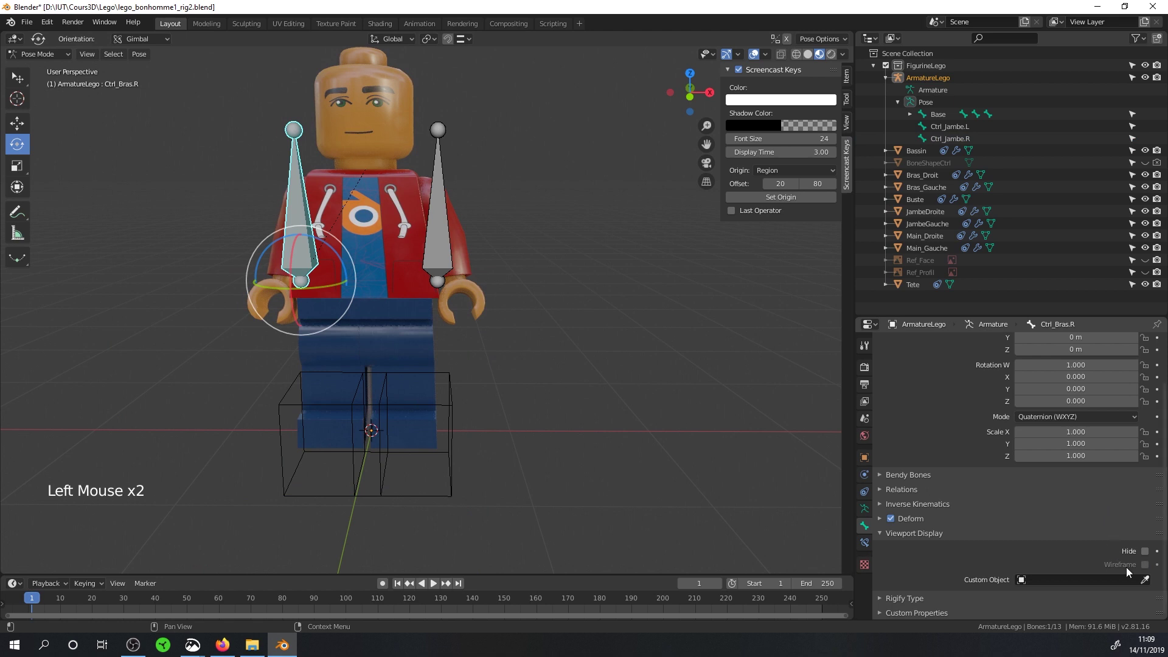
click(1087, 579)
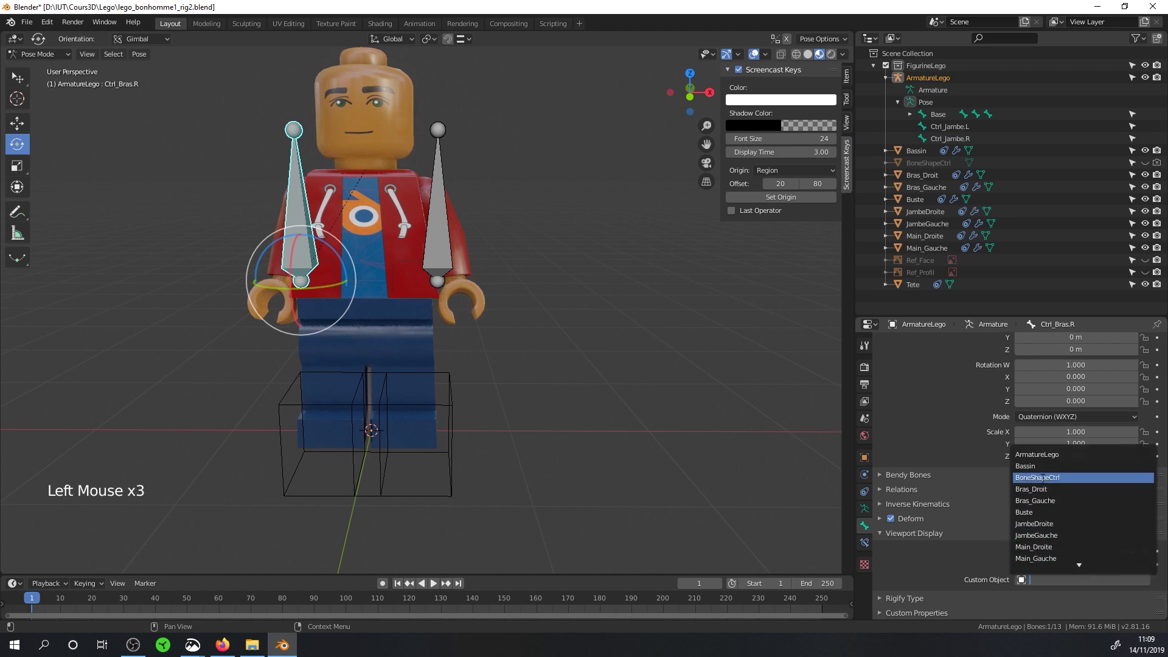
click(1042, 477)
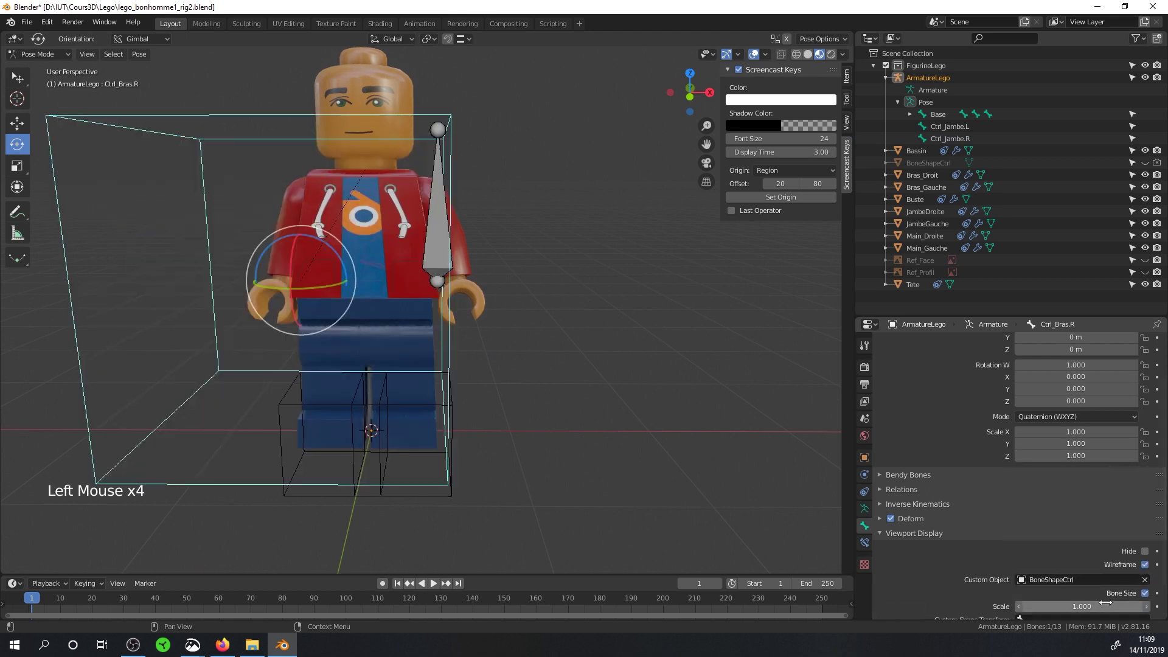
click(1105, 602)
text(.3)
key(Return)
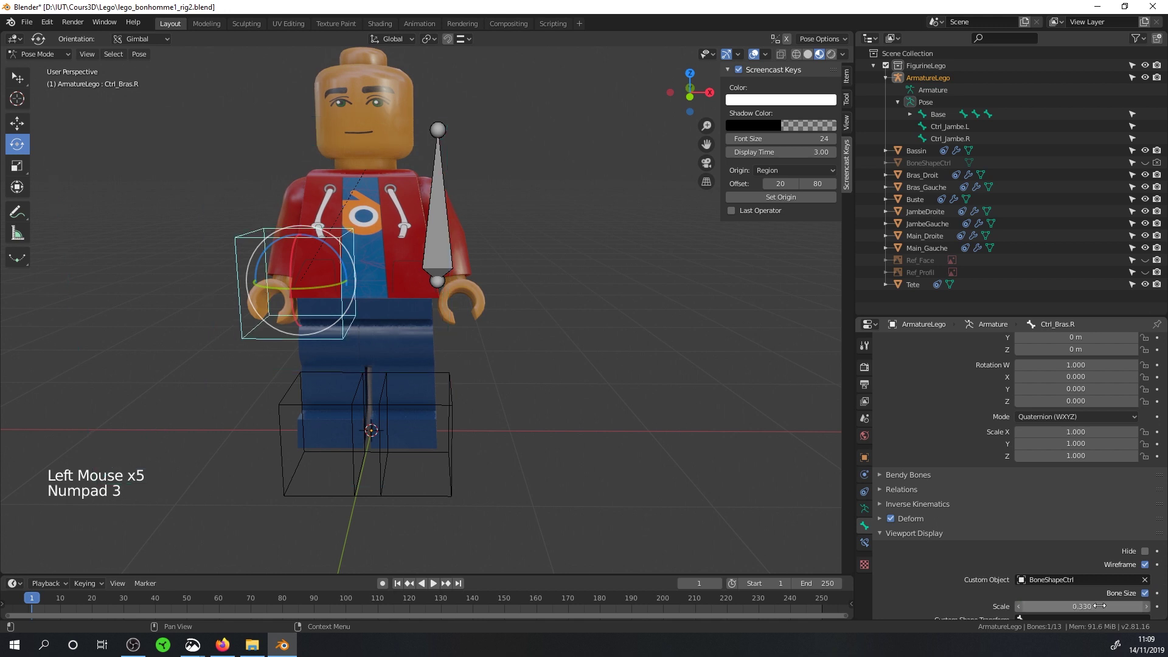
drag(1089, 606, 1071, 607)
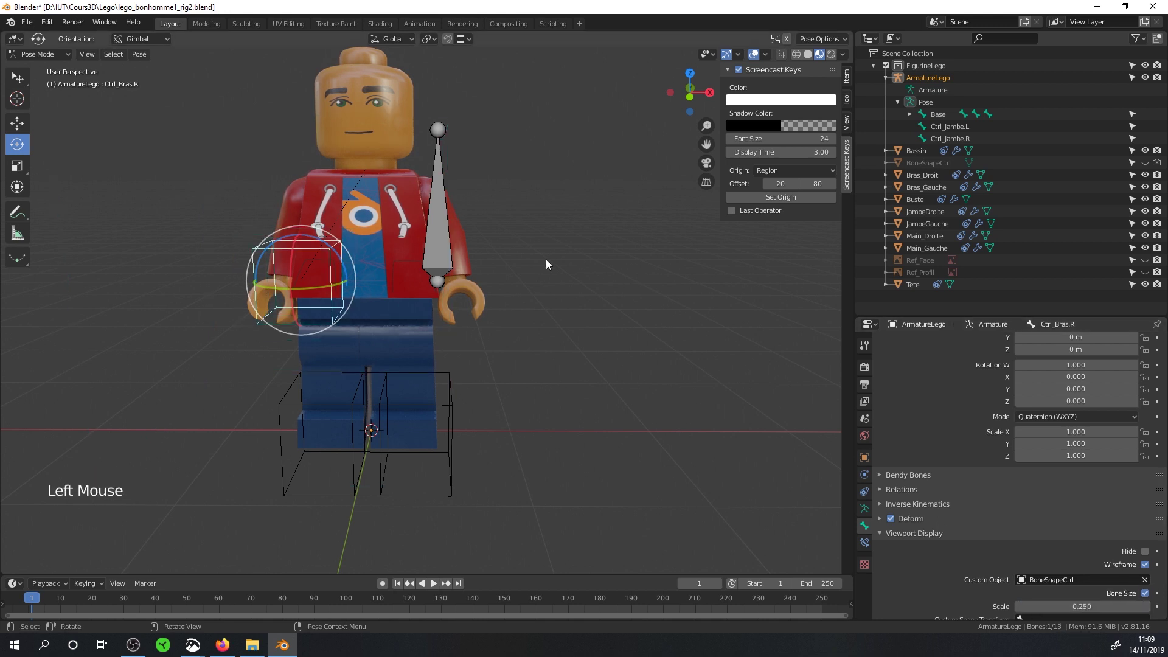
- Give Ctrl_Bras.L the BoneShapeCtrl custom object as wireframe, with Bone Size off and scale 0.25
middle_drag(545, 259, 473, 199)
click(458, 200)
click(1077, 579)
click(1071, 545)
click(1097, 606)
click(1145, 564)
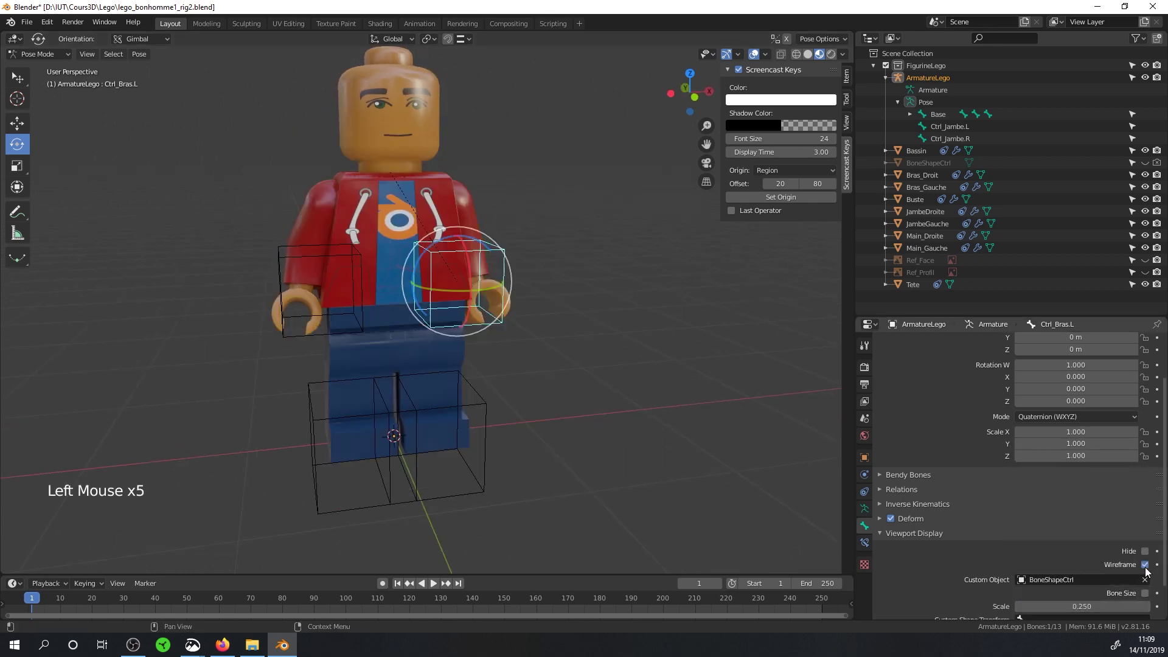
- Display only the armature's first bone layer, which holds the figure's body bones
middle_drag(487, 340, 495, 350)
scroll(496, 349, up, 2)
middle_drag(496, 350, 474, 328)
scroll(484, 374, down, 1)
scroll(484, 374, down, 2)
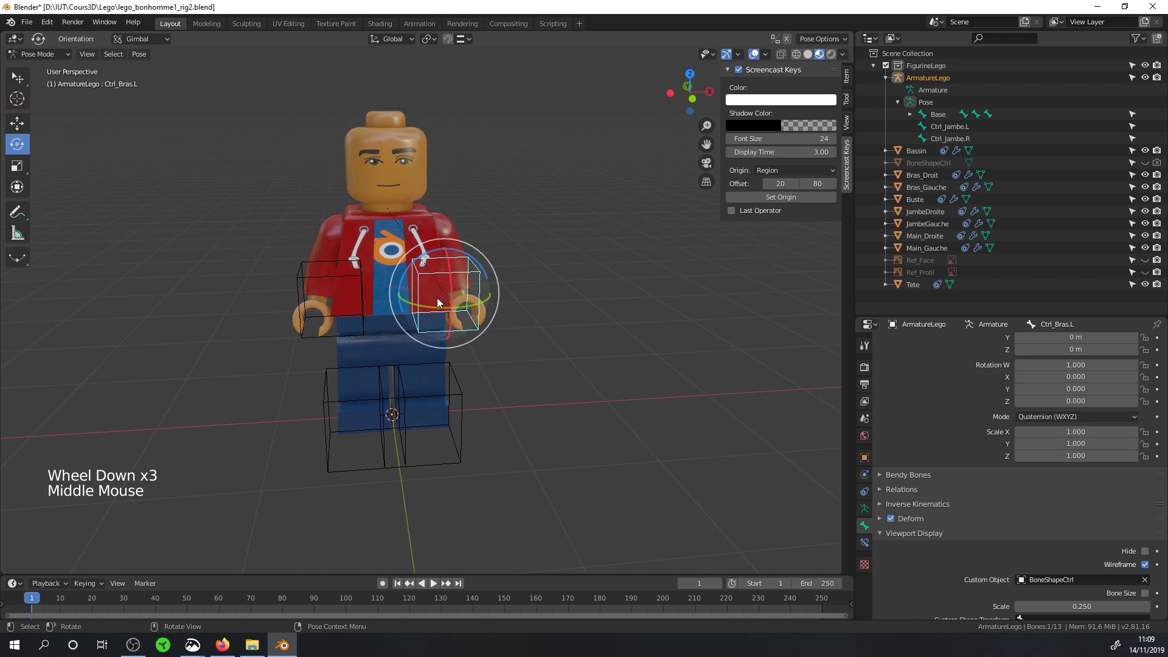
click(865, 509)
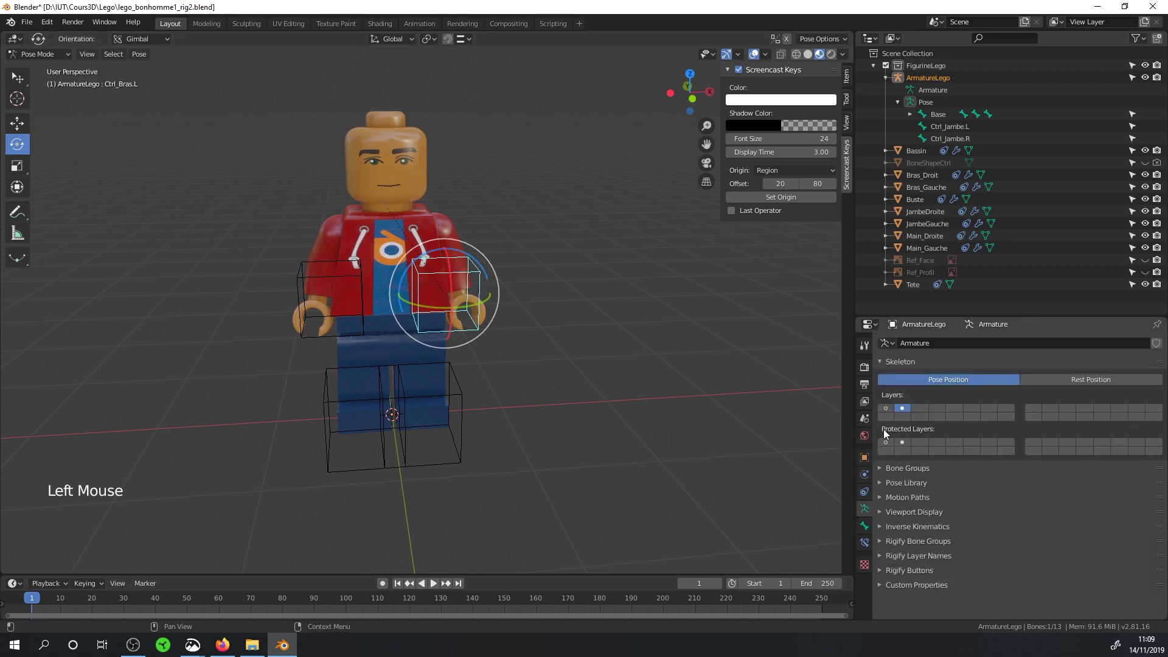
click(885, 408)
- Add an Inverse Kinematics bone constraint to the arm bone Bras.L
scroll(485, 319, up, 2)
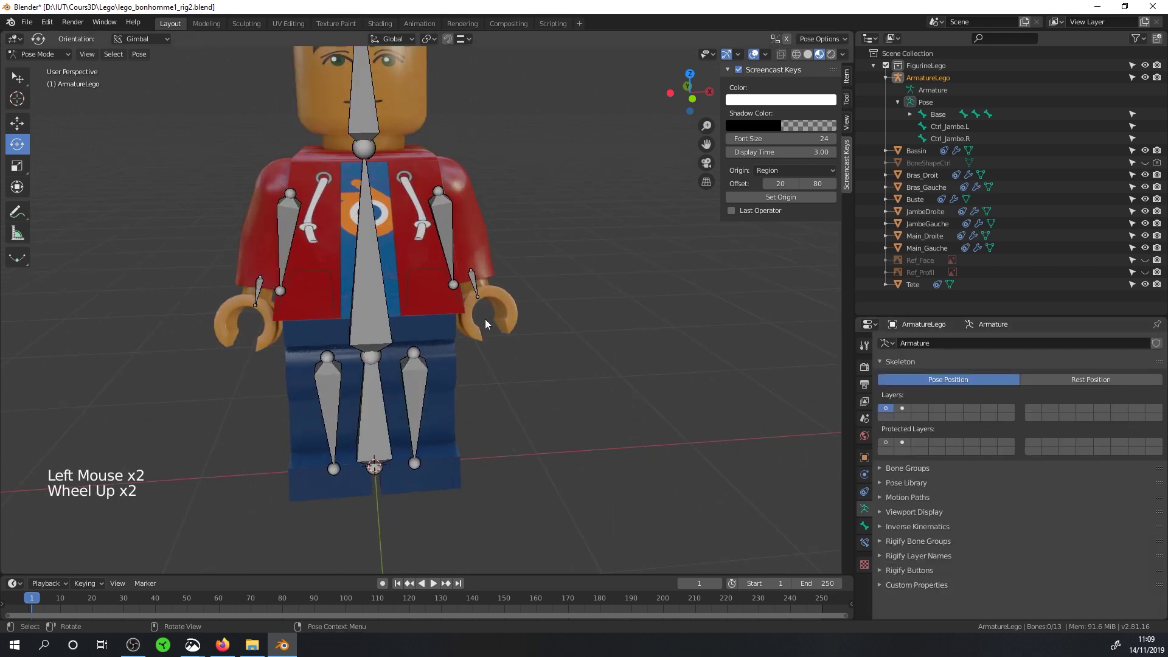
click(446, 222)
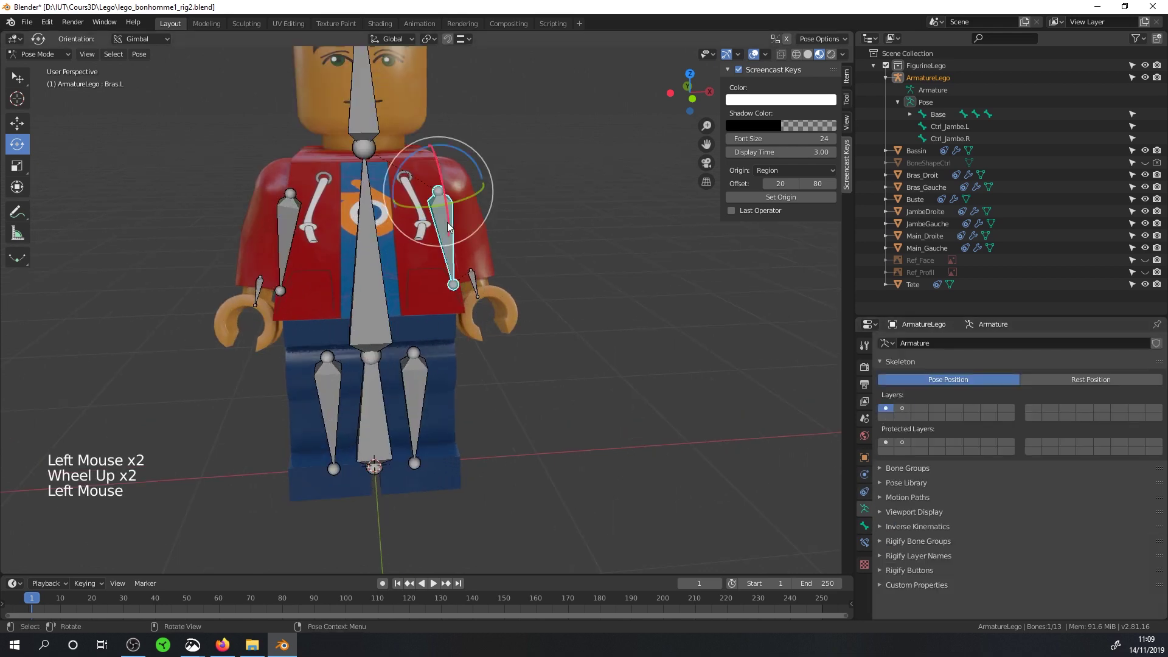
click(864, 541)
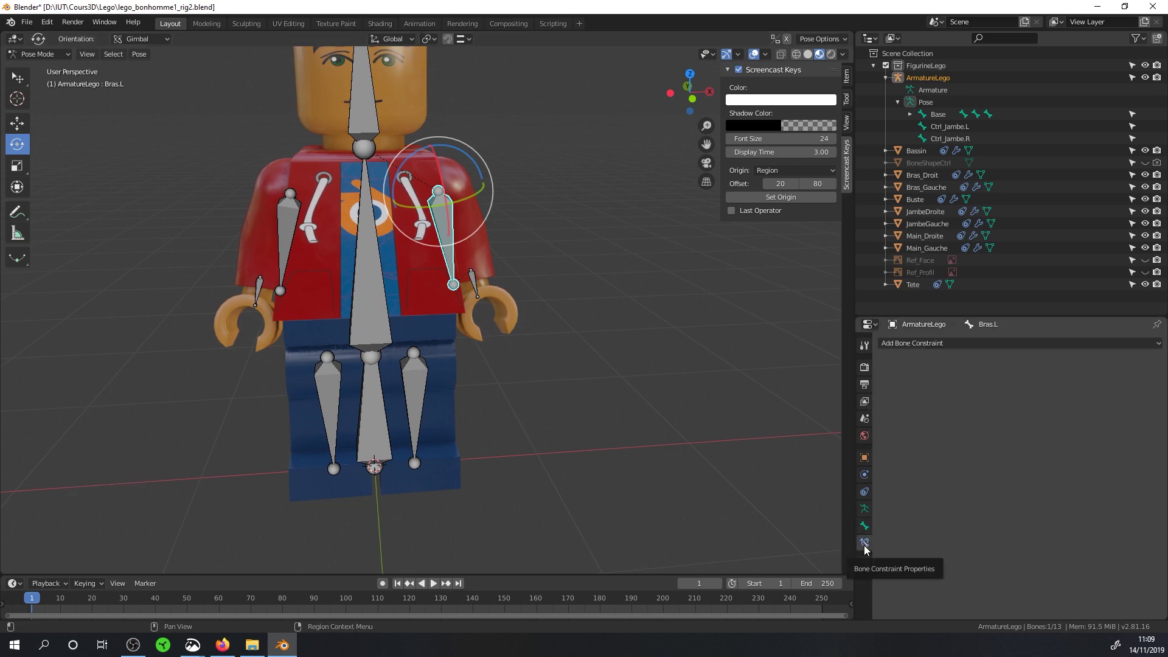
click(955, 344)
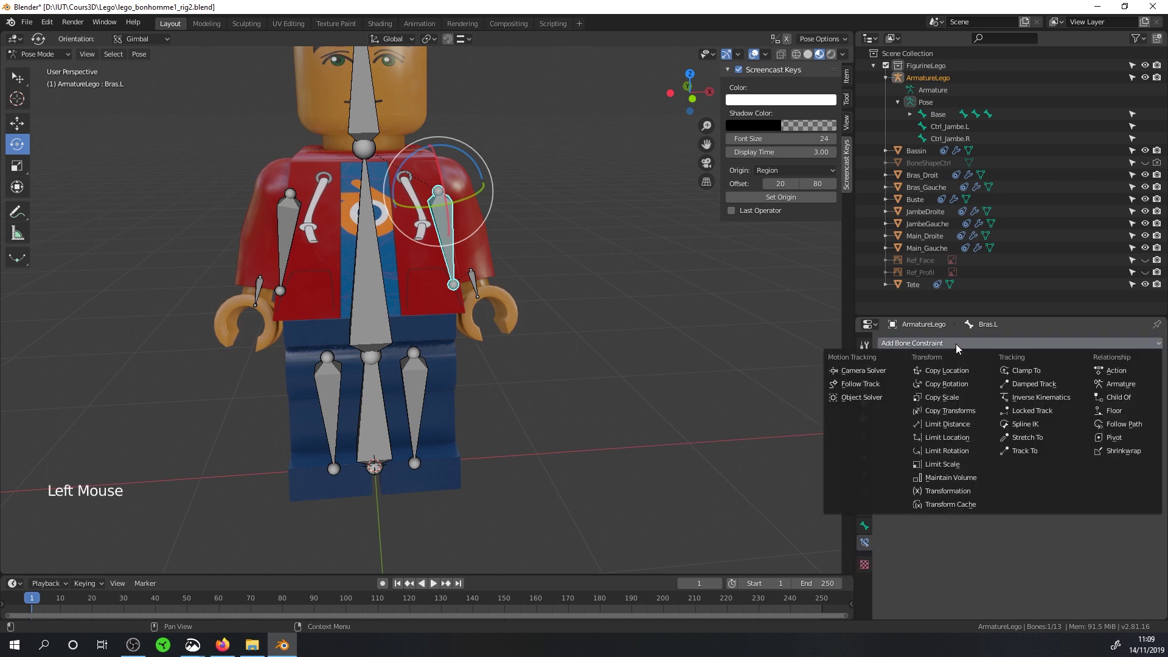
click(1068, 394)
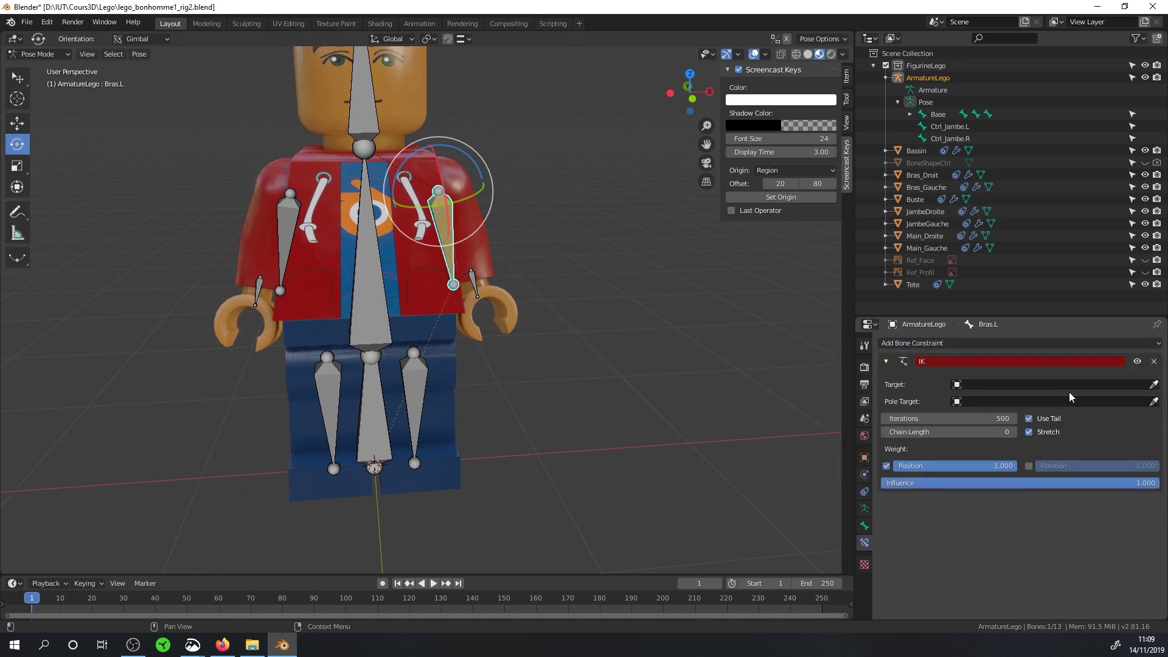
- Set Bras.L's IK target to ArmatureLego with bone Ctrl_Bras.L, and set Chain Length to 1
click(1004, 384)
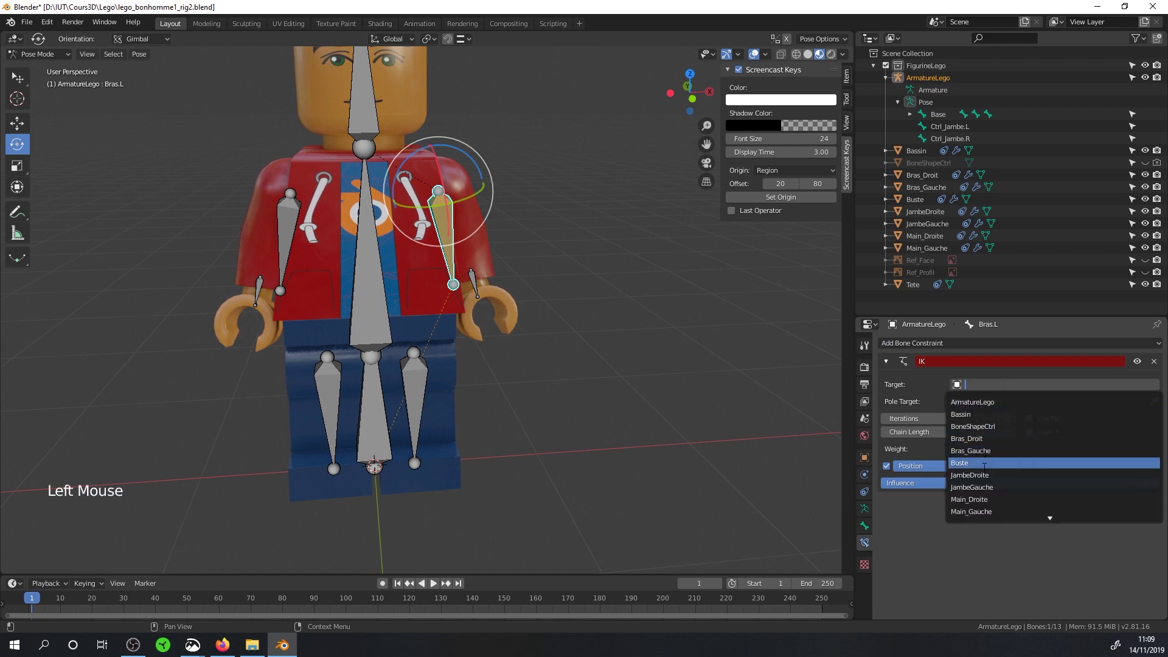
click(976, 402)
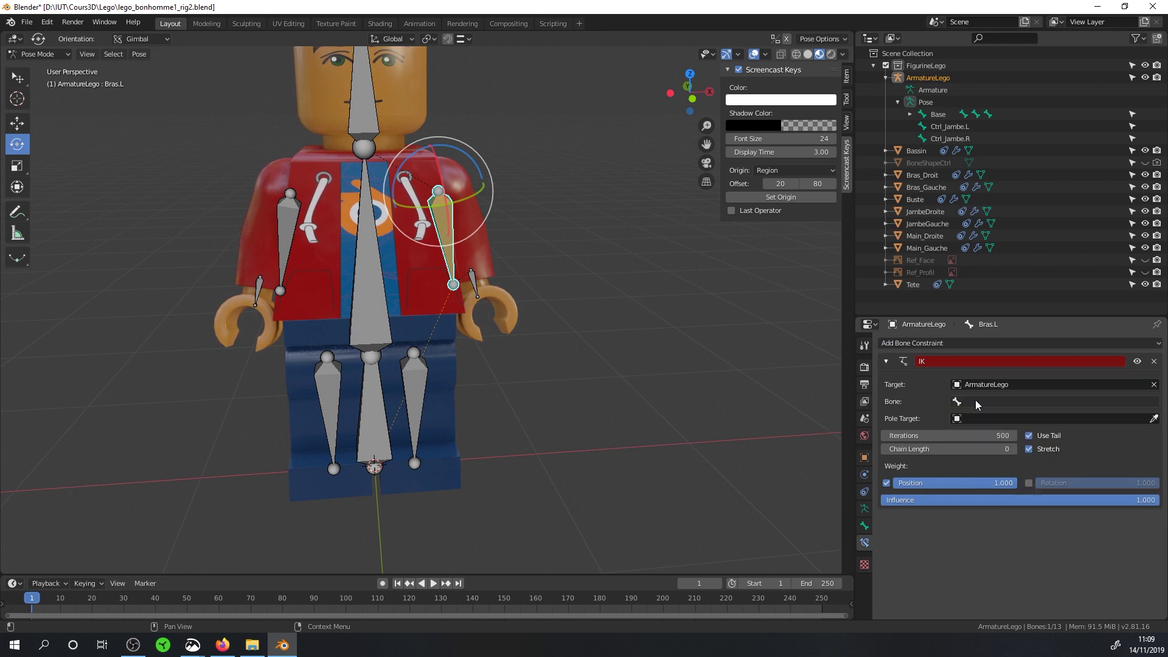
click(975, 400)
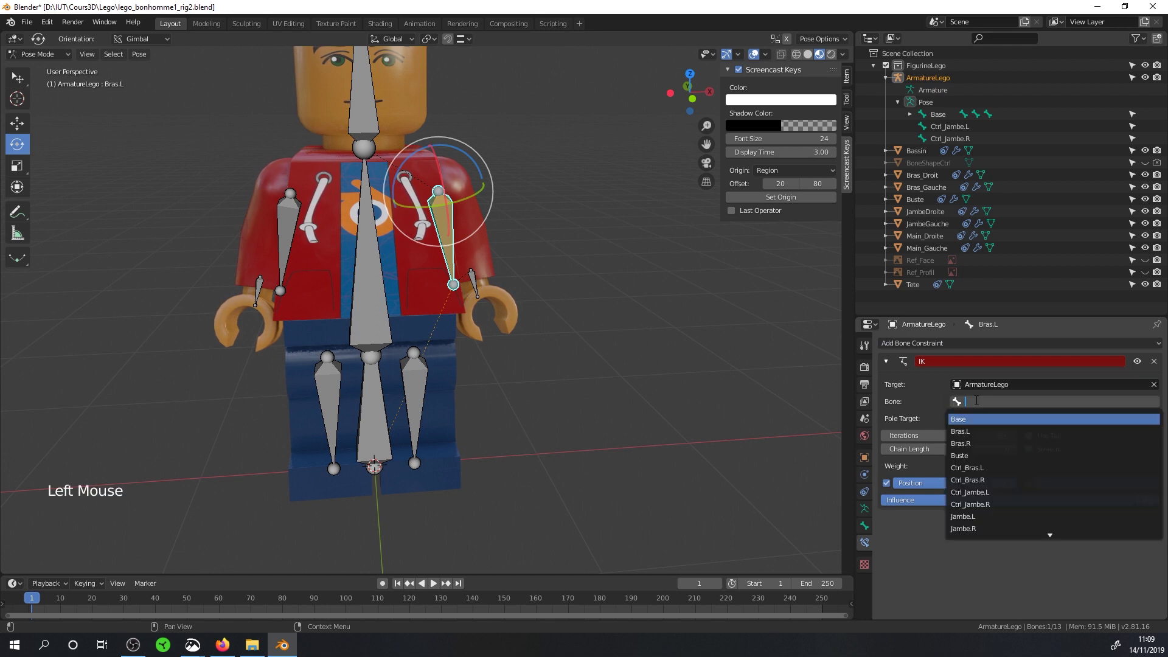
click(981, 468)
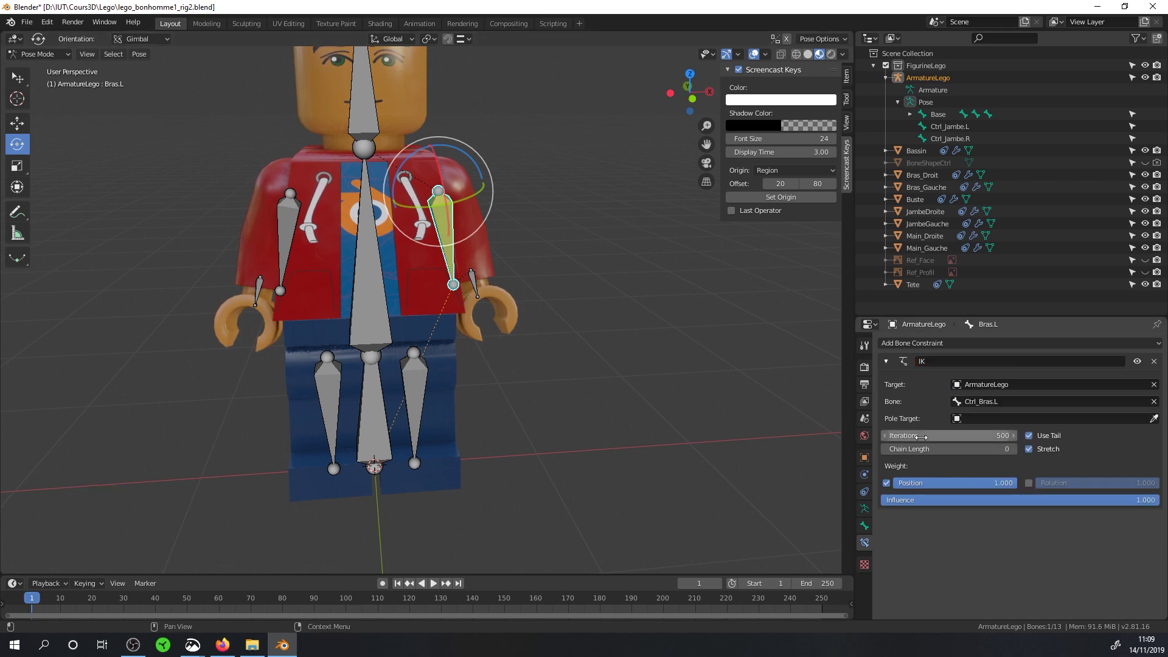
click(1015, 450)
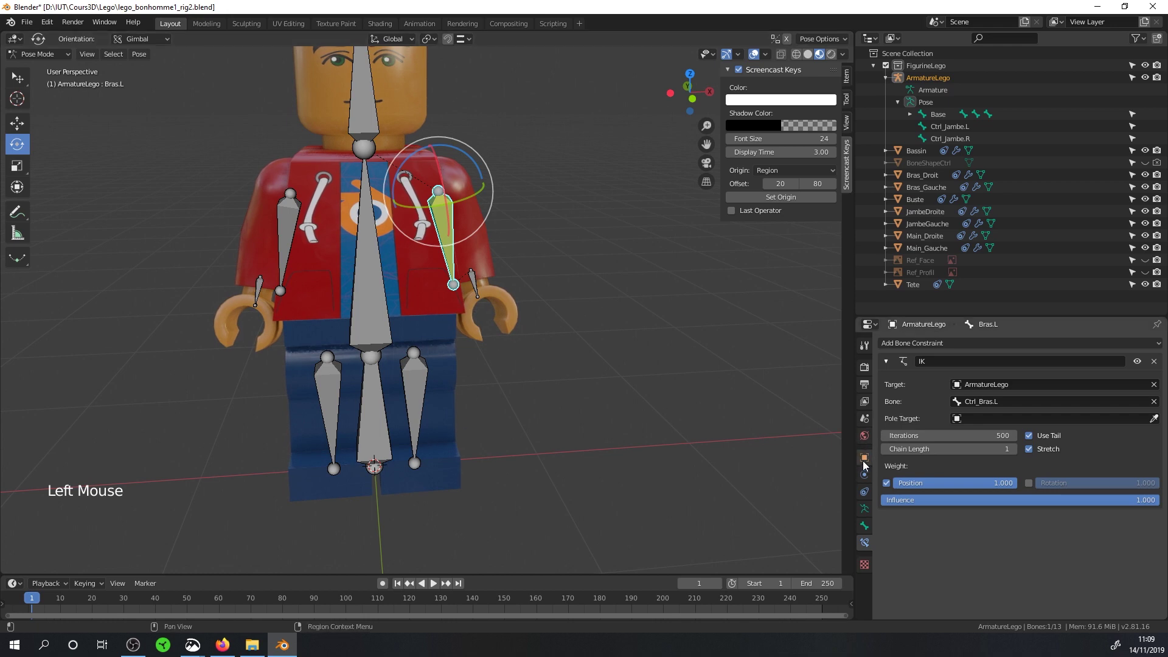
- Display only the armature's second layer with the control bones and test the arm IK by moving Ctrl_Bras.L, cancelling the move
click(864, 509)
click(902, 408)
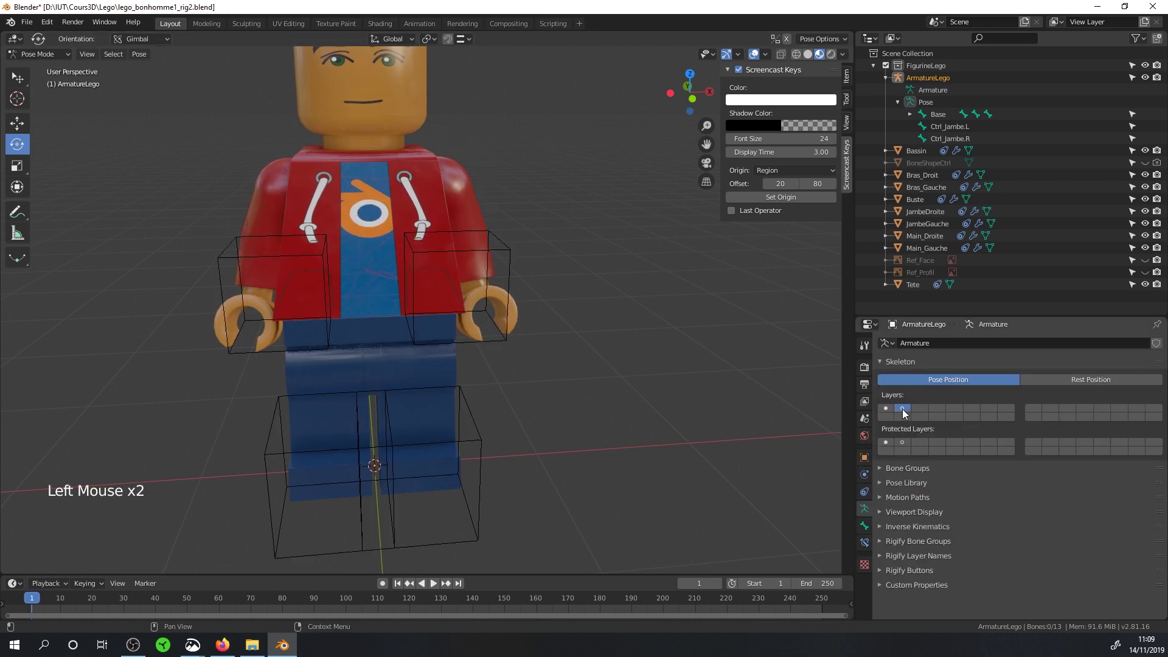
middle_drag(659, 337, 446, 226)
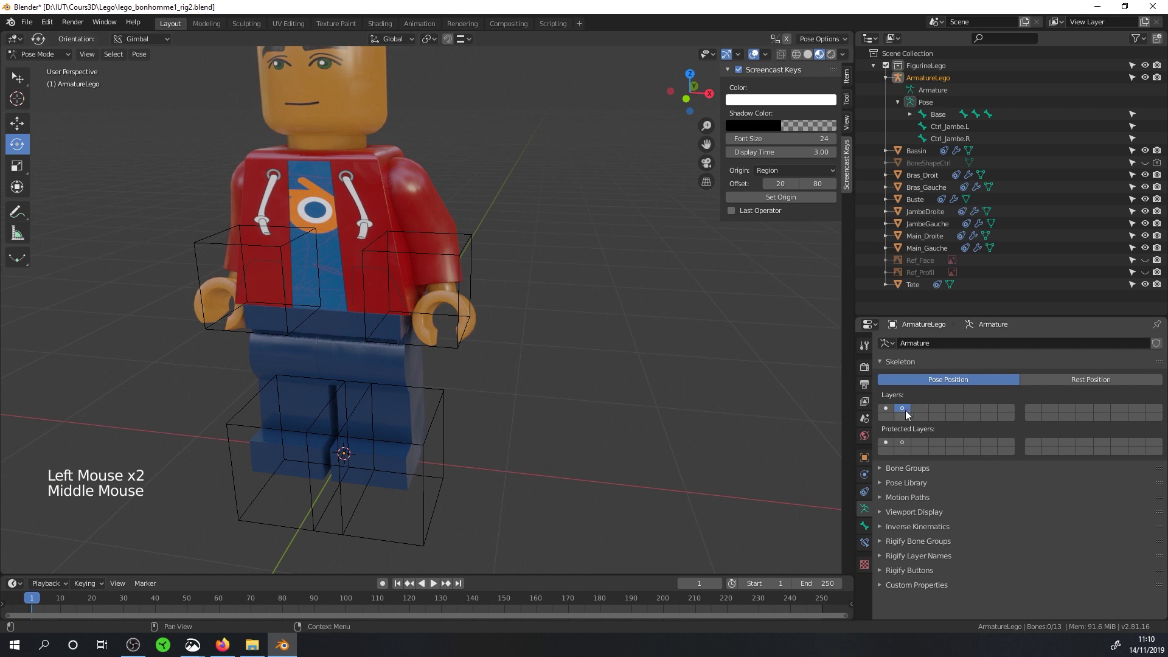
click(455, 258)
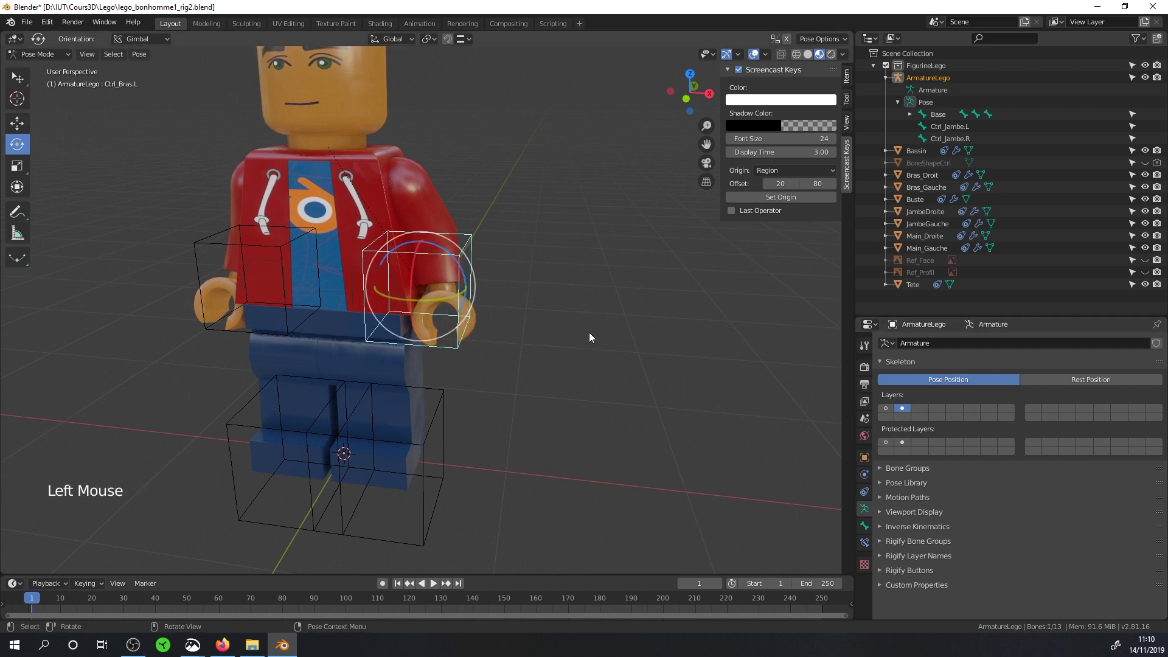
key(g)
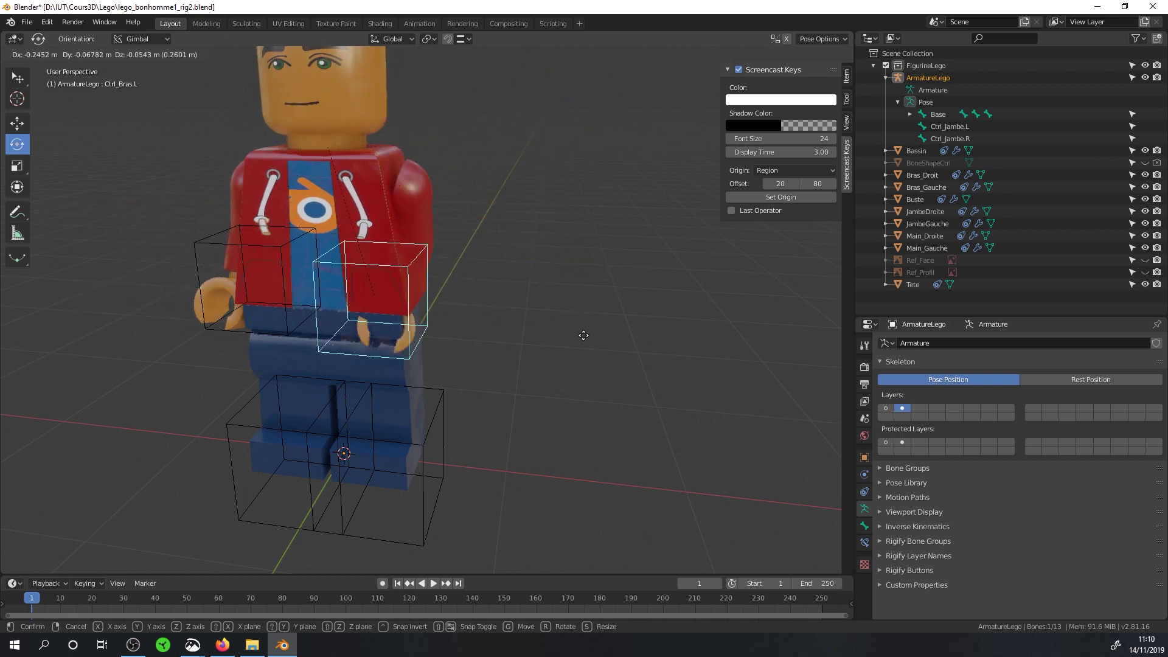
right_click(531, 264)
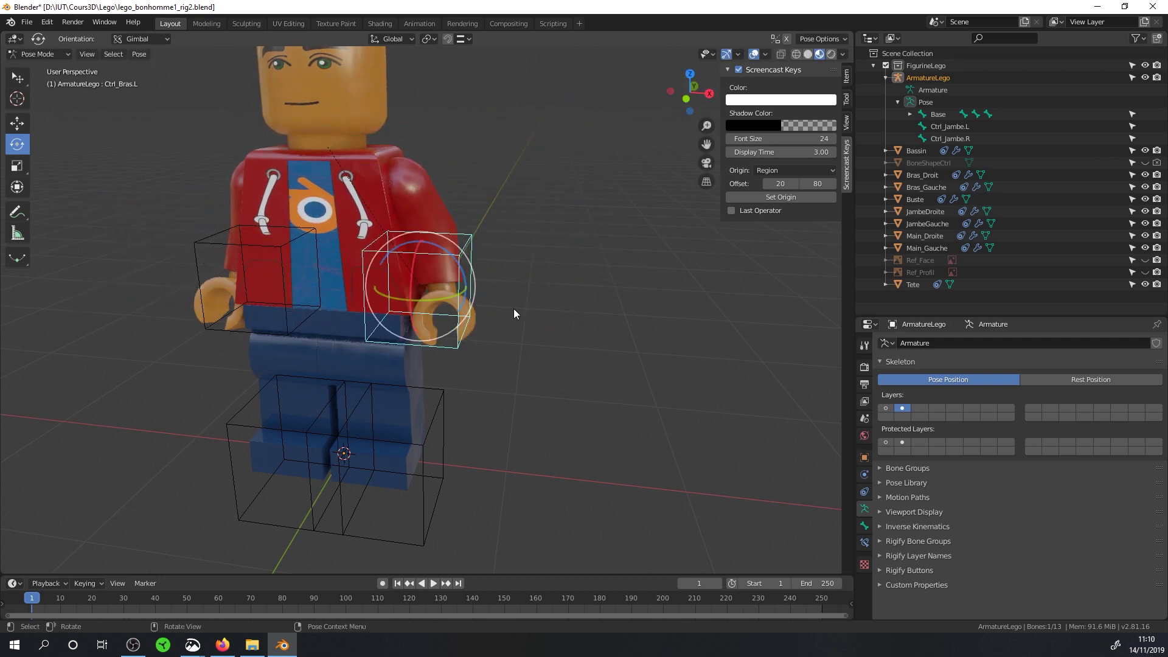
- On the first armature layer, lock the Y and Z inverse kinematics axes of the left arm bone Bras.L
scroll(514, 308, up, 2)
scroll(513, 309, down, 2)
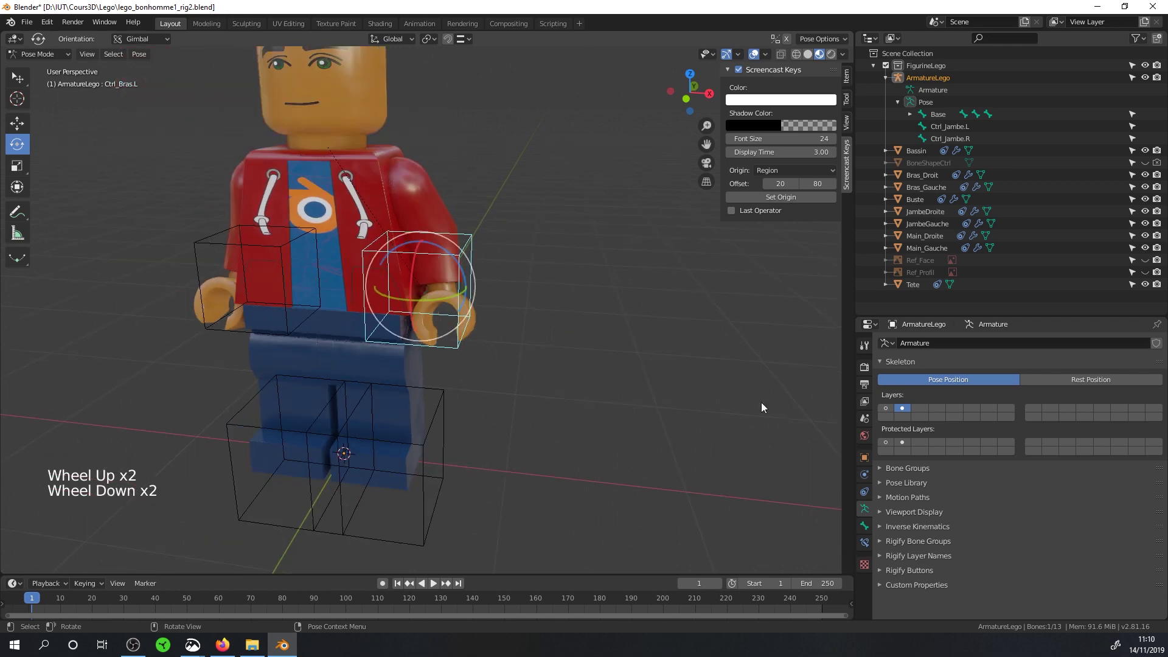
click(886, 408)
click(412, 216)
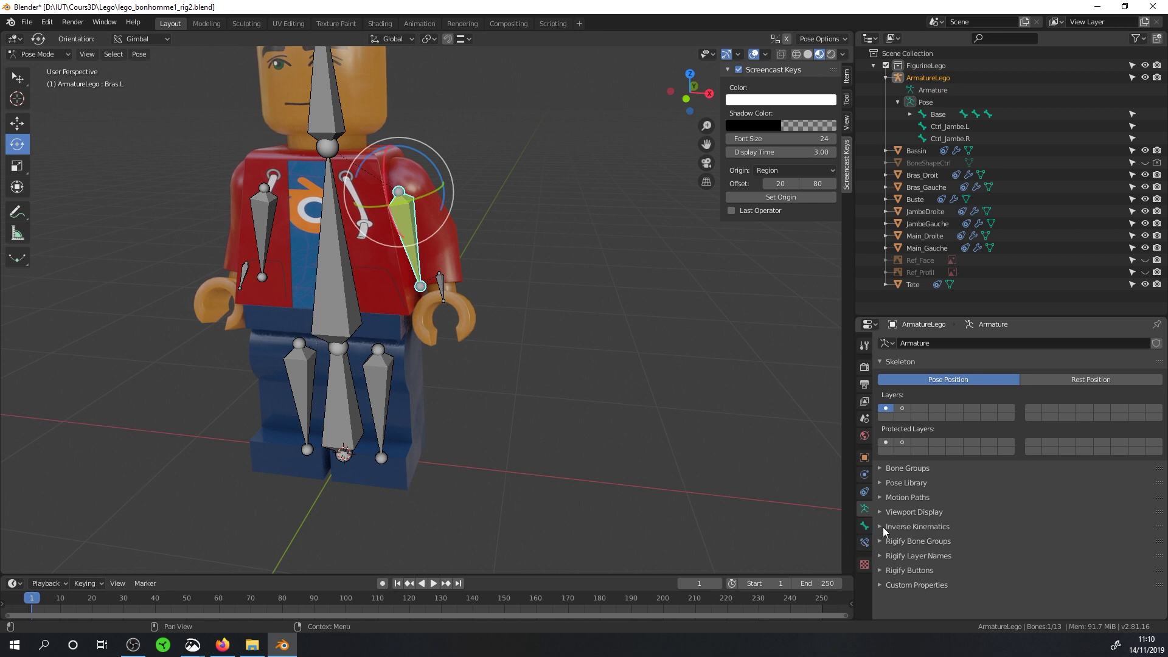
click(882, 526)
click(880, 527)
click(867, 526)
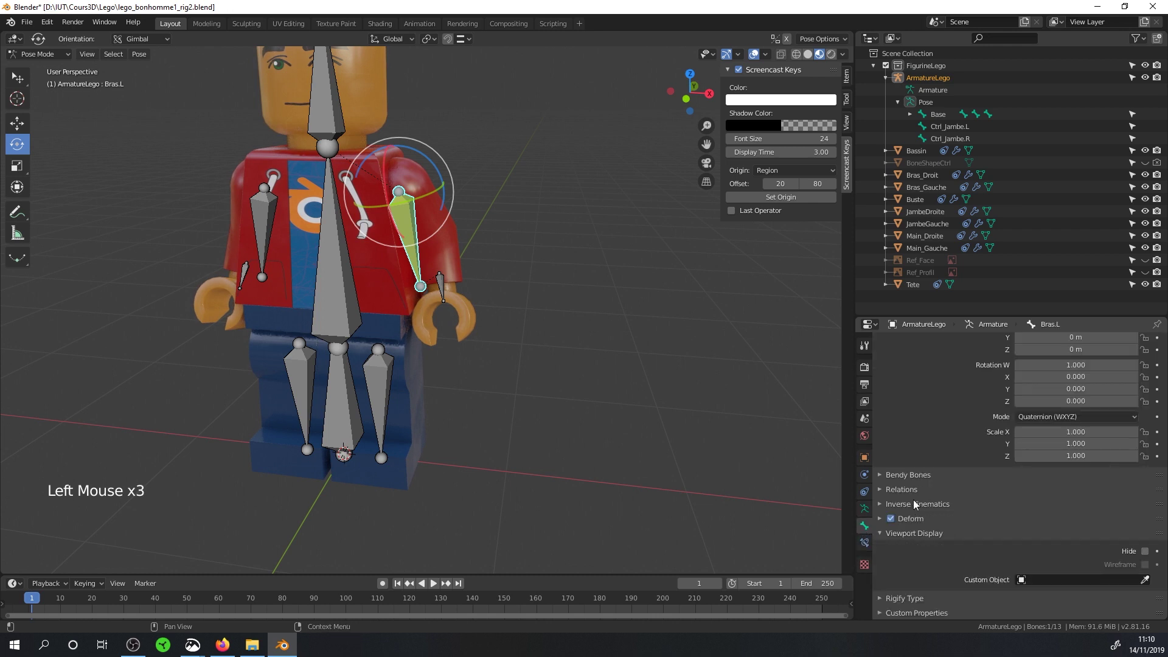
click(880, 528)
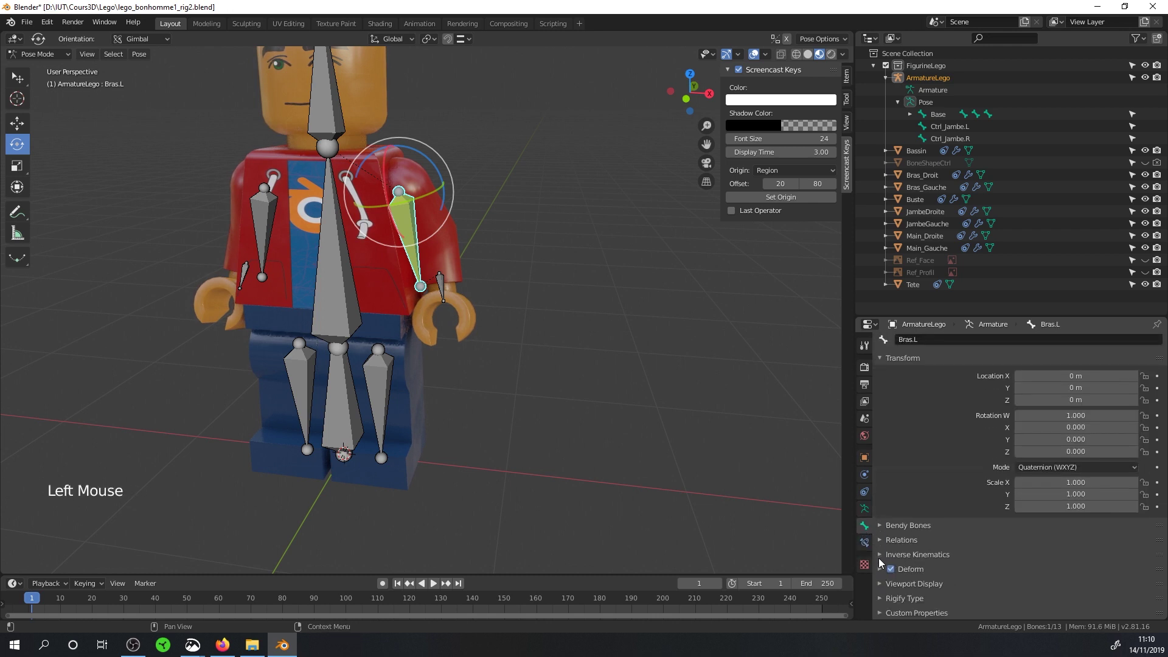
click(880, 555)
scroll(979, 456, down, 8)
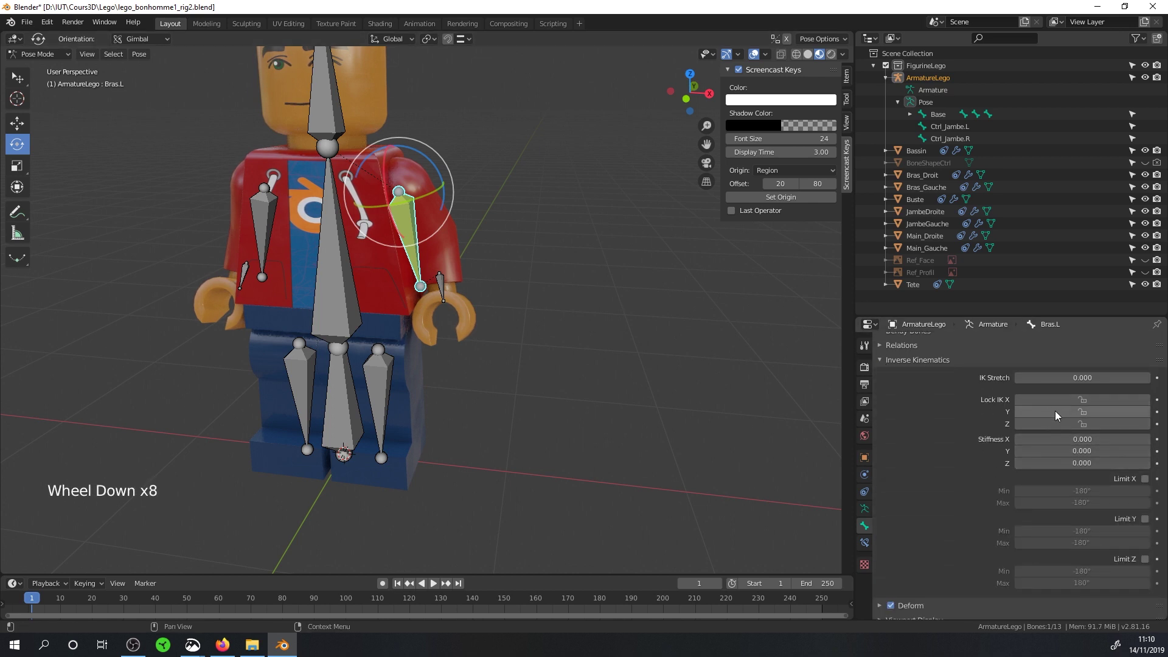
click(1075, 411)
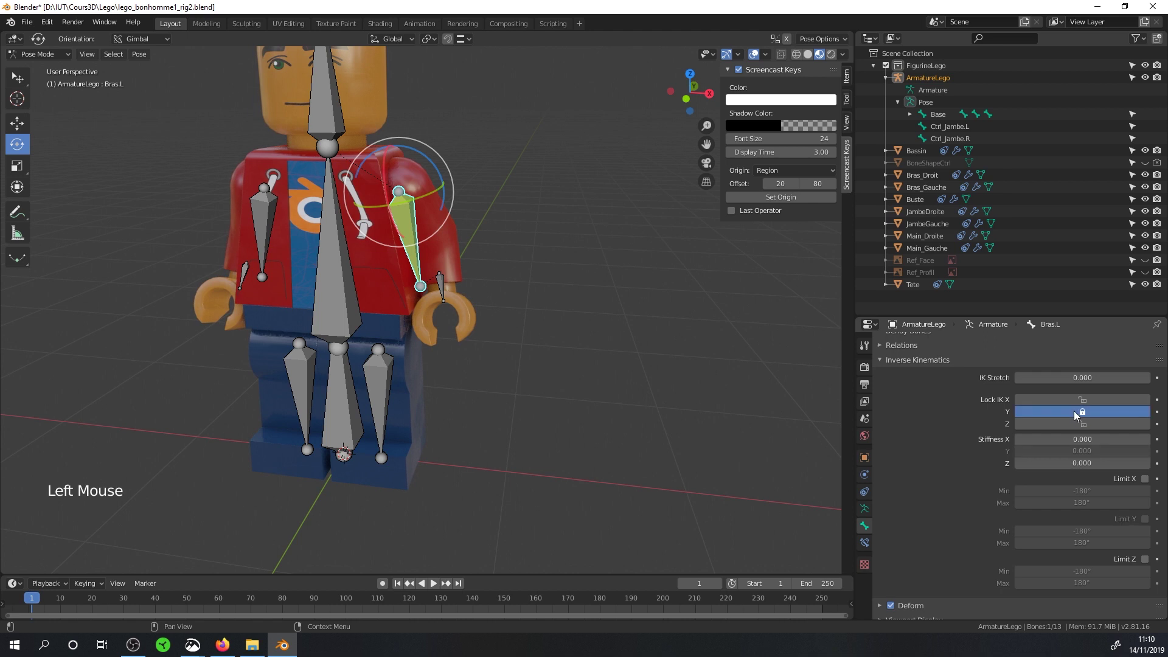
click(1075, 424)
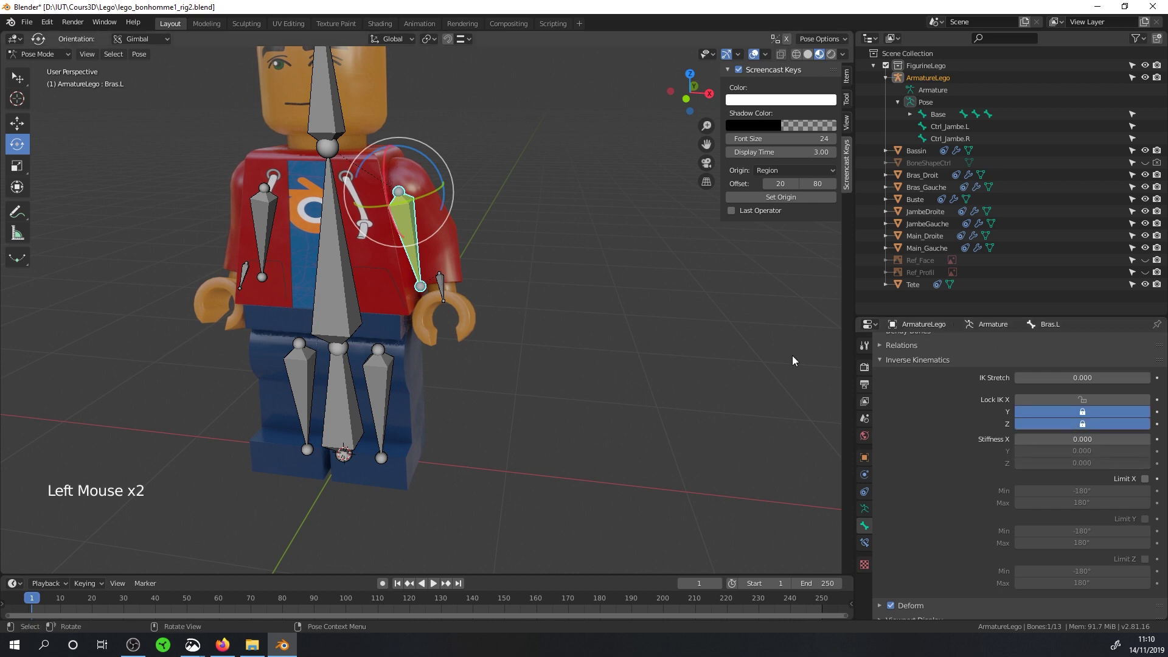
- Show the second armature layer and try moving the left arm control Ctrl_Bras.L to test the arm's motion
click(864, 510)
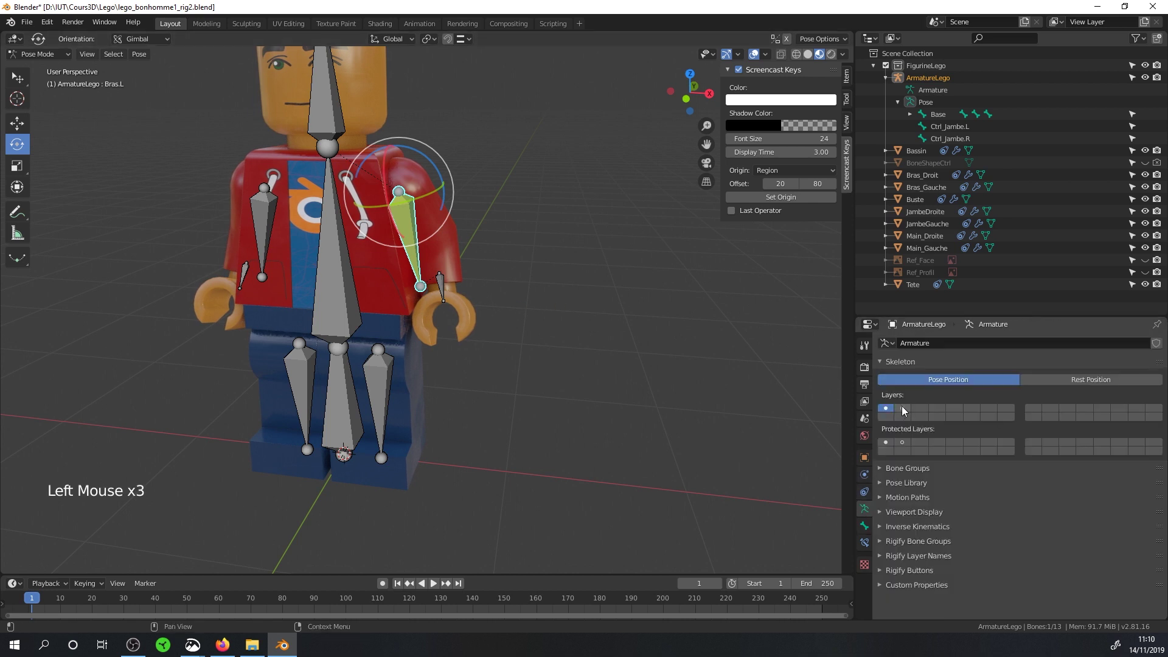
click(902, 408)
click(463, 255)
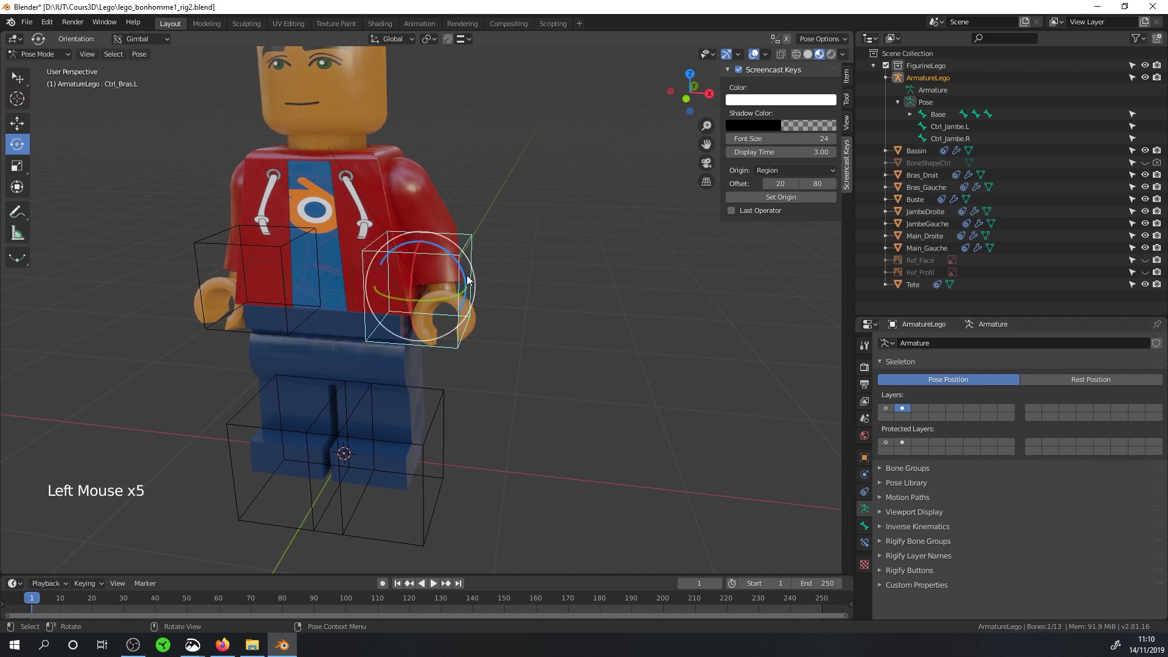
key(g)
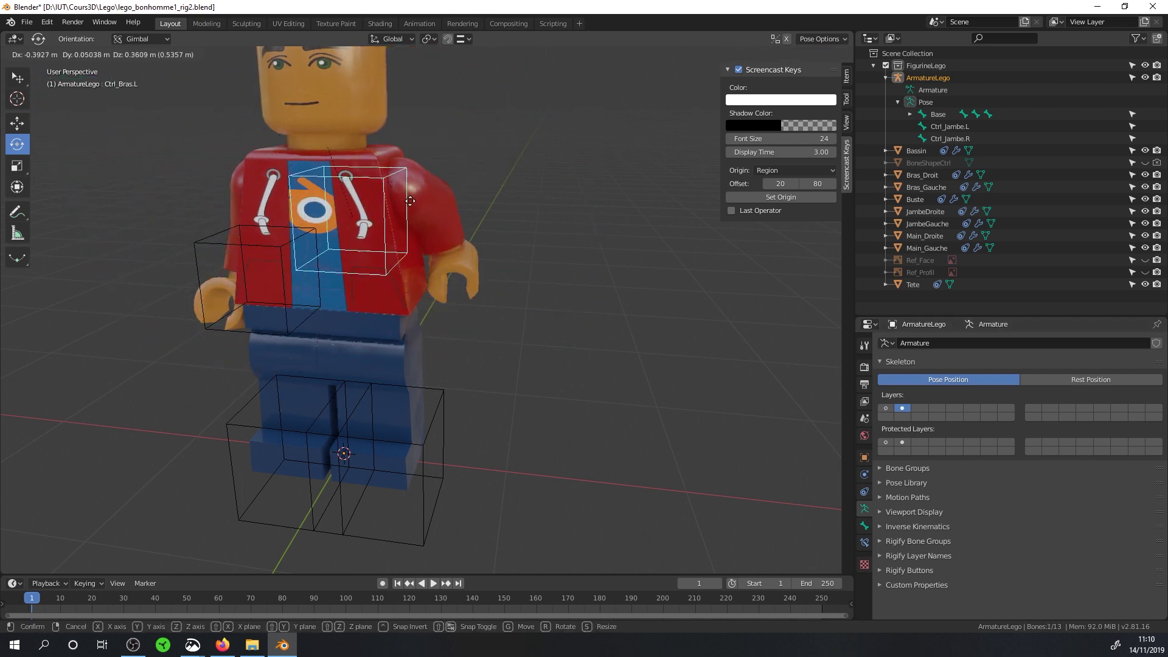
right_click(428, 214)
middle_drag(429, 213, 341, 291)
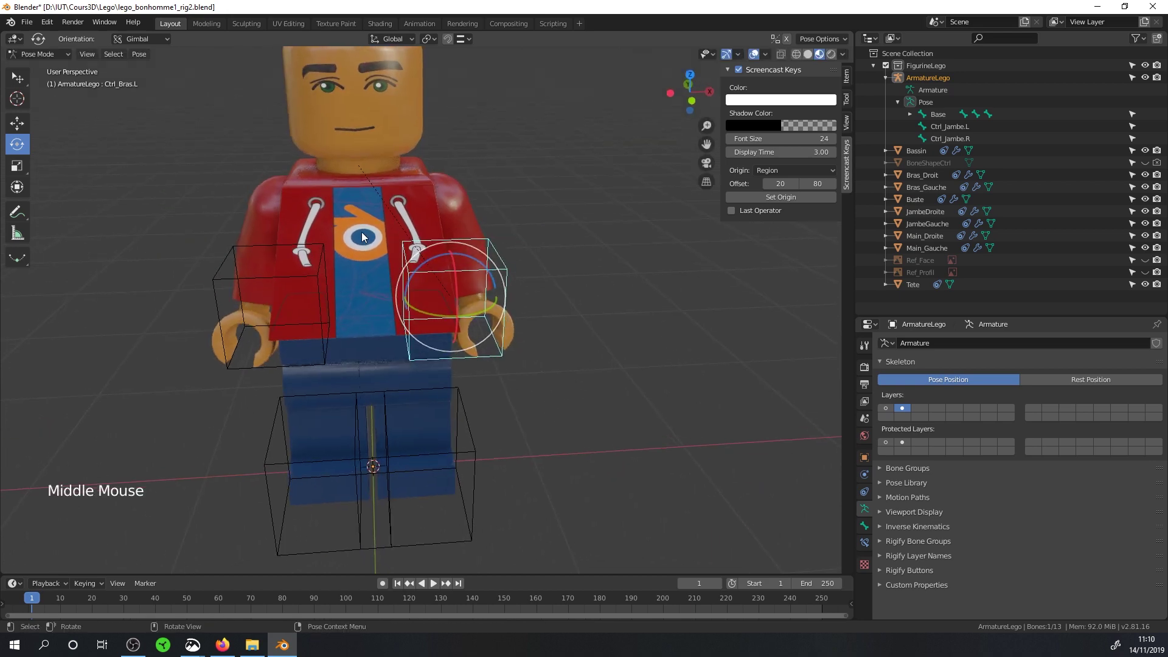
- Add an Inverse Kinematics constraint to Bras.R on the first armature layer, targeting ArmatureLego's bone Ctrl_Bras.R with chain length 1
click(885, 408)
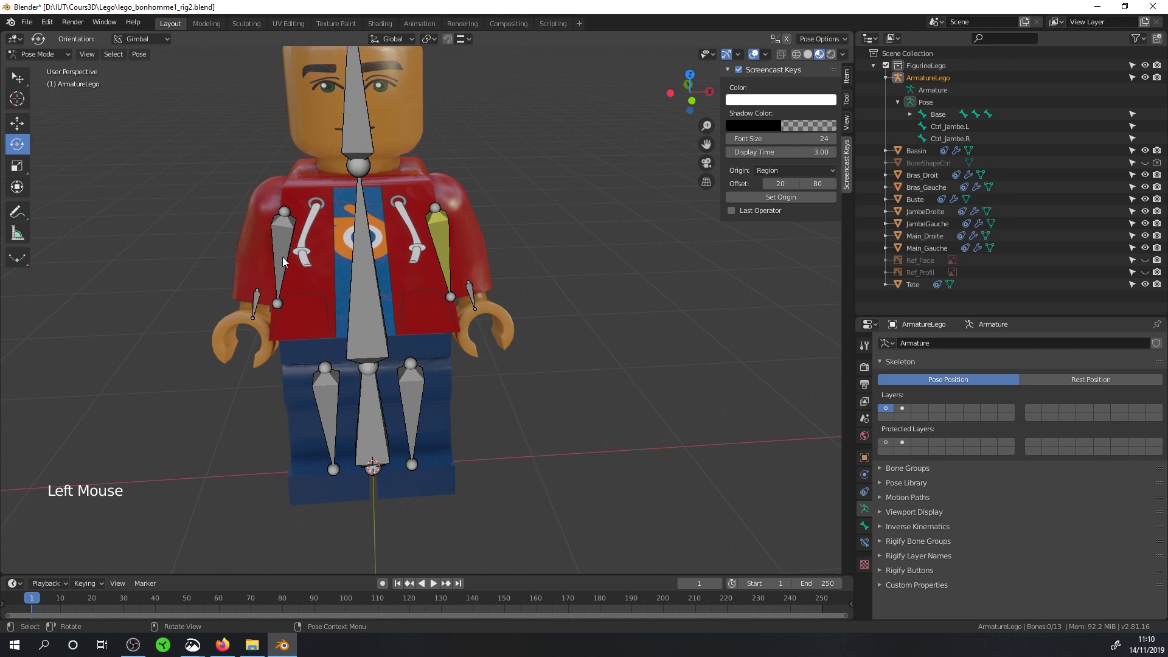
click(284, 261)
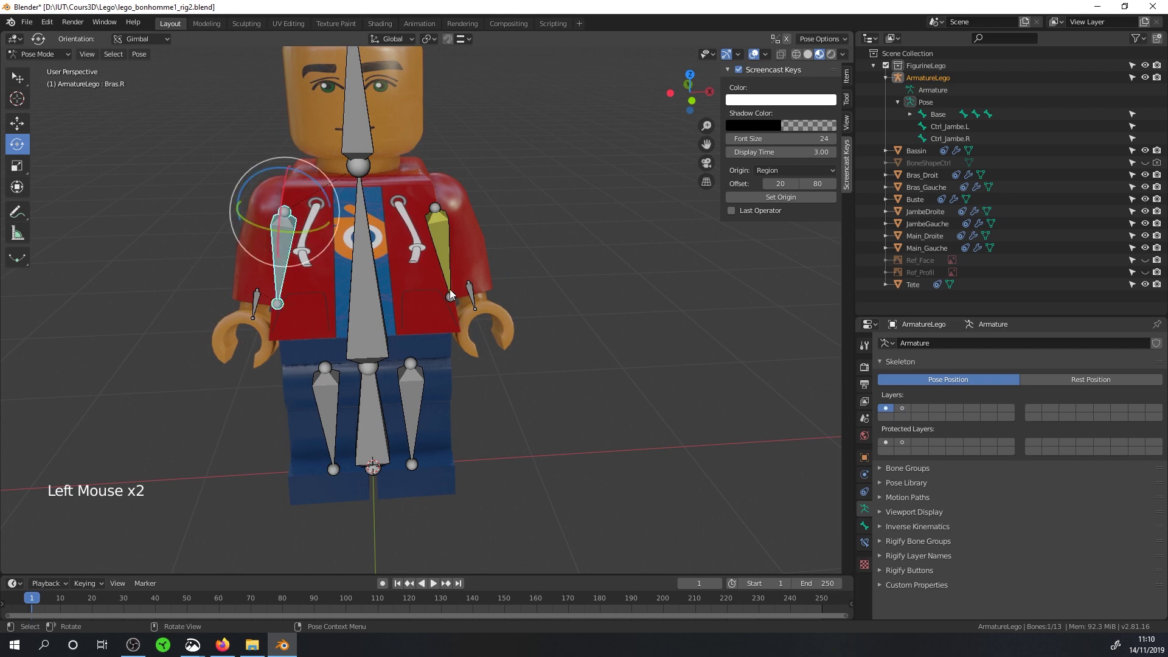
click(864, 541)
click(1013, 343)
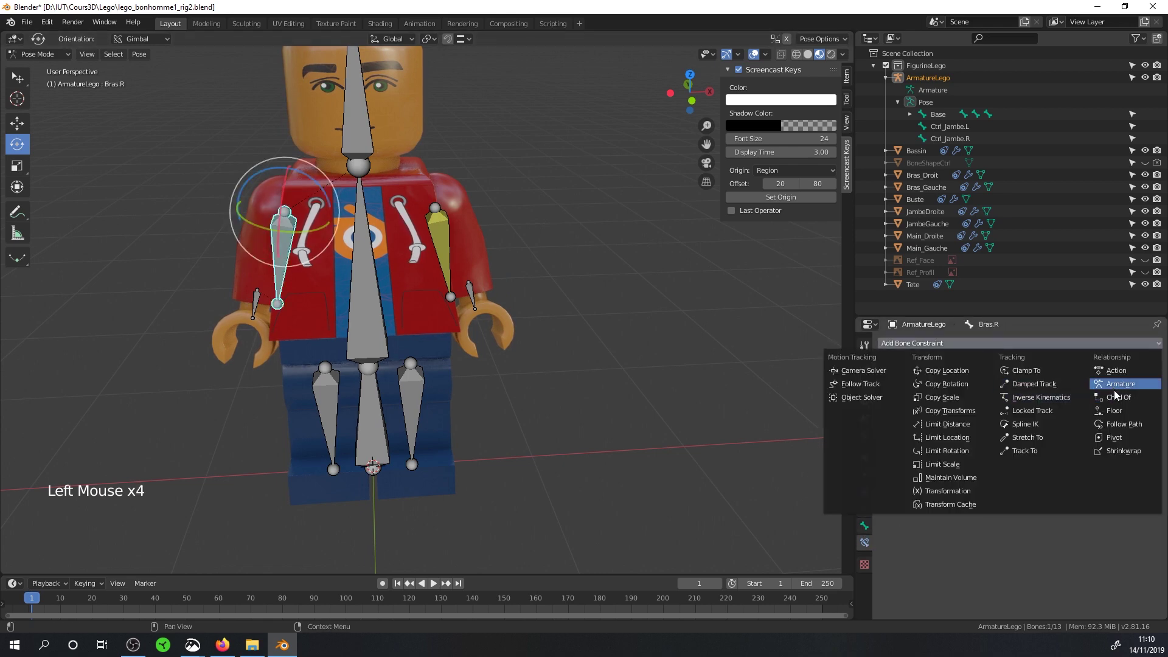
click(1040, 397)
click(989, 402)
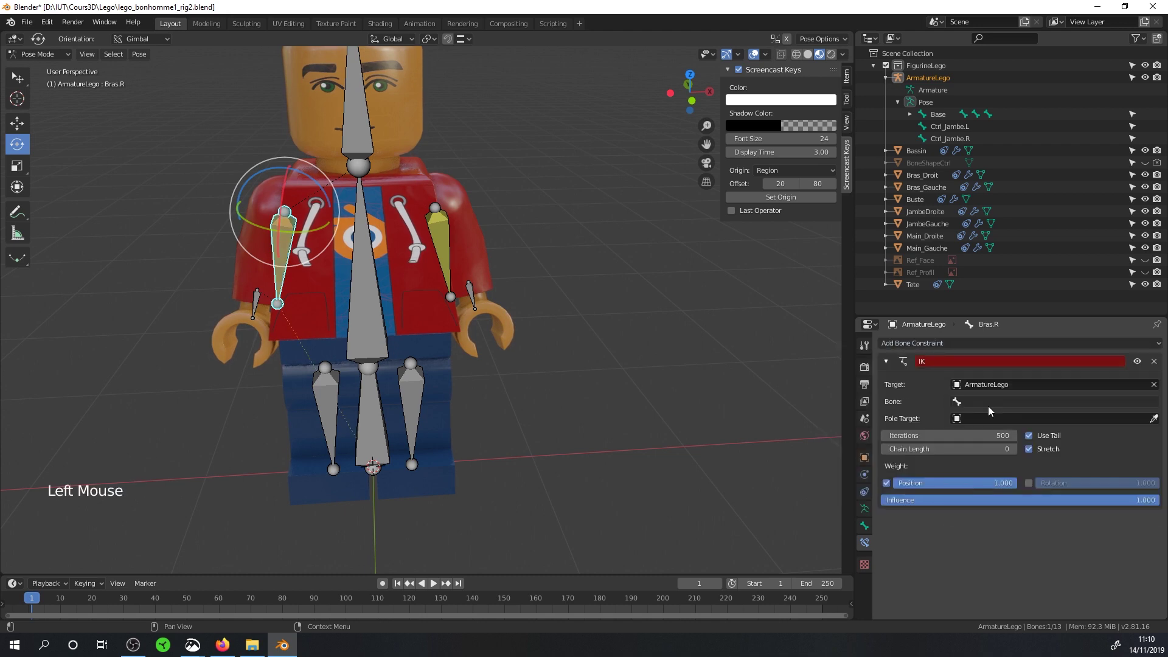
click(991, 404)
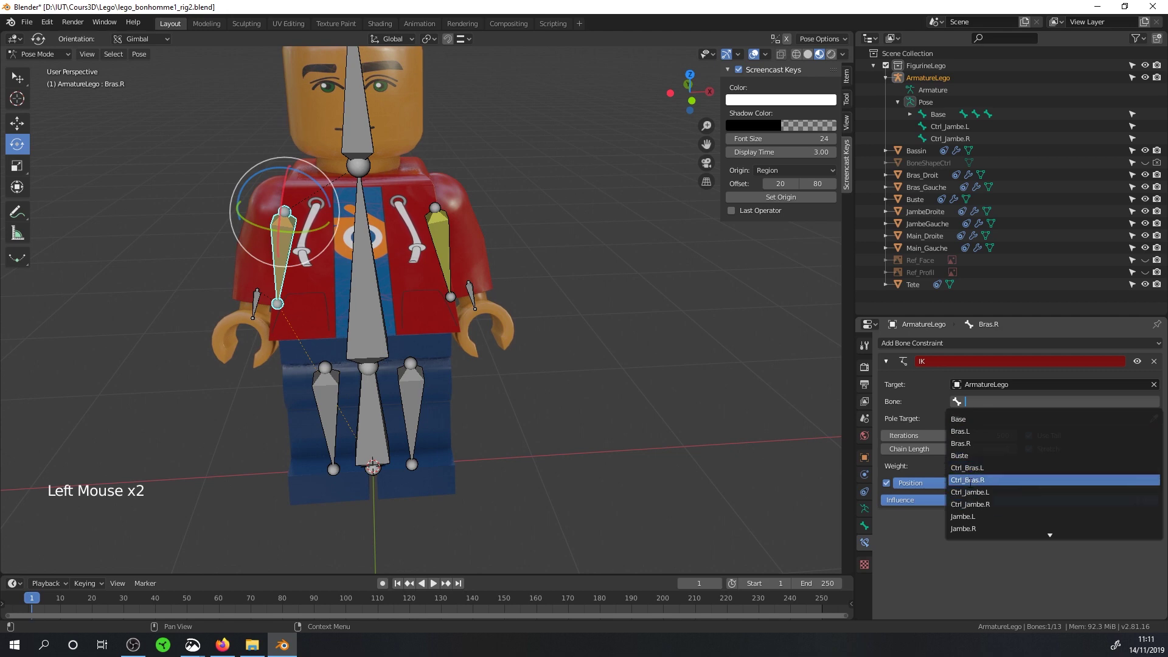
click(966, 480)
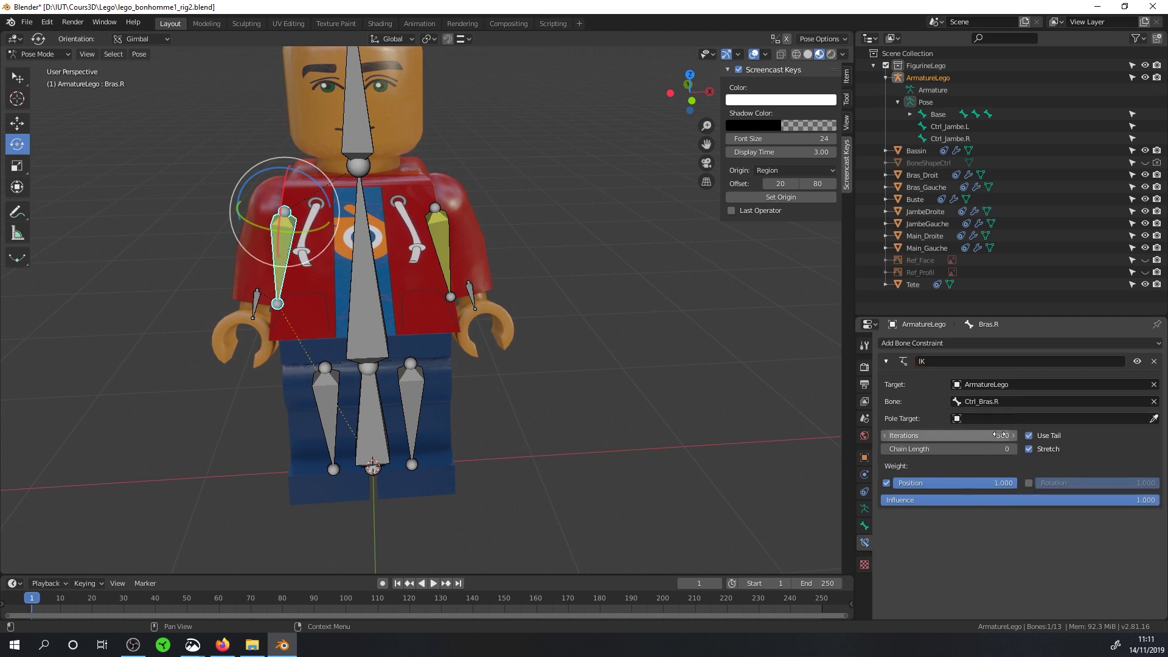
click(1013, 449)
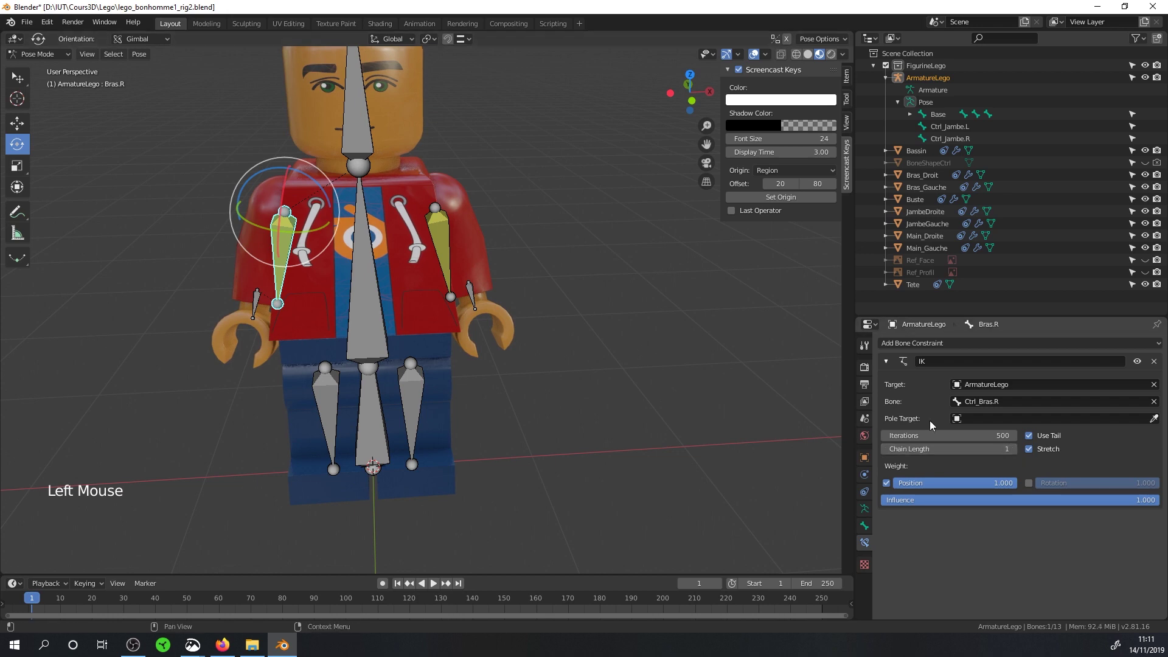
- Lock the Y and Z inverse kinematics axes of the right arm bone Bras.R
click(864, 524)
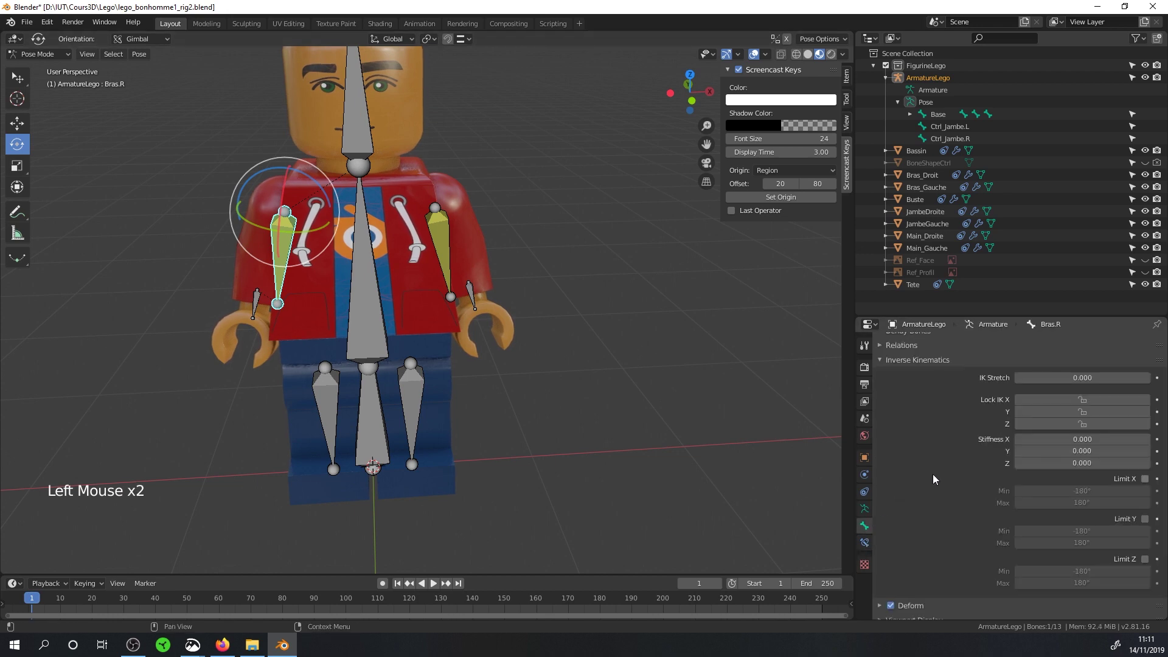
click(1097, 413)
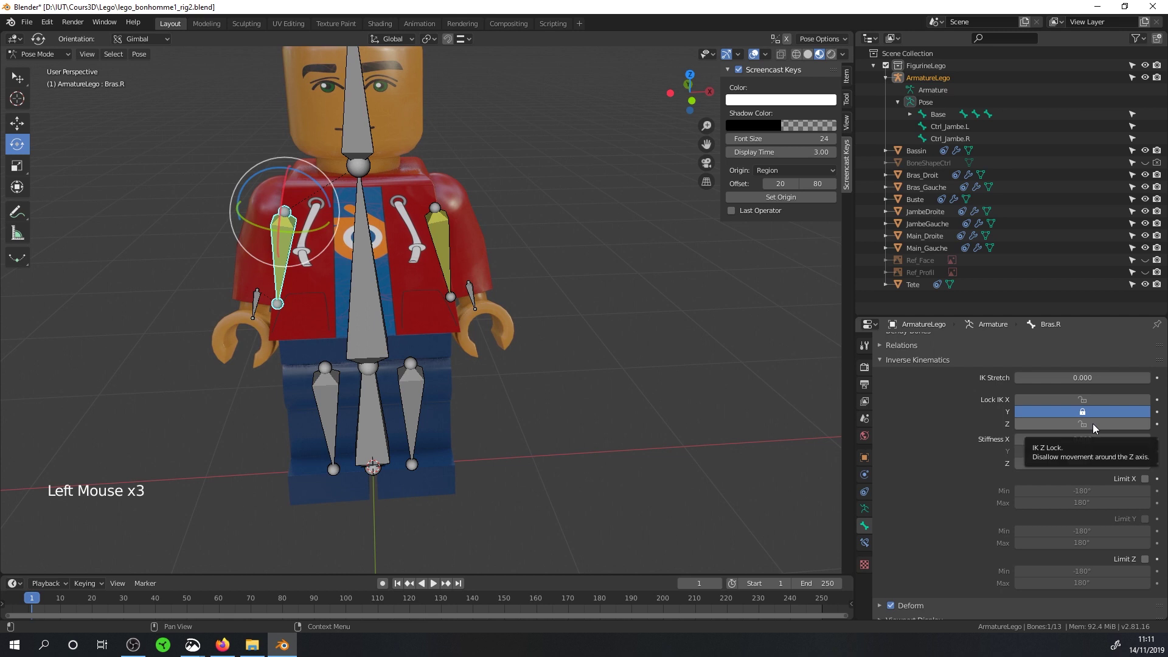
click(1093, 423)
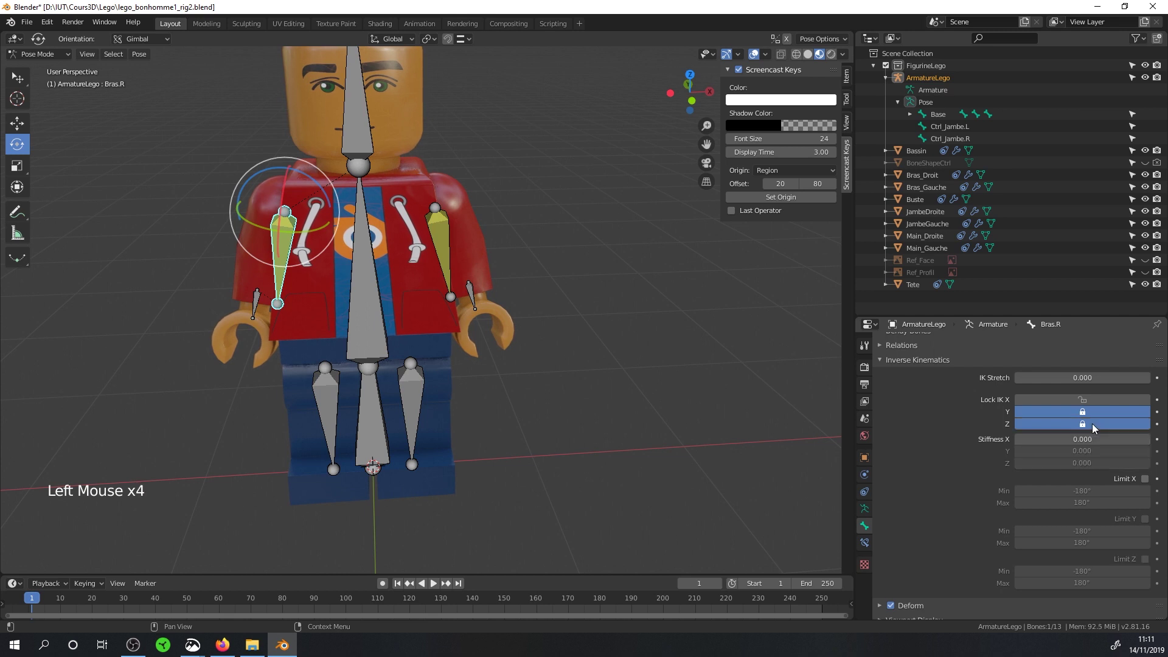
- Add an Inverse Kinematics constraint to the left leg bone Jambe.L with ArmatureLego as target, and choose its target bone
click(415, 387)
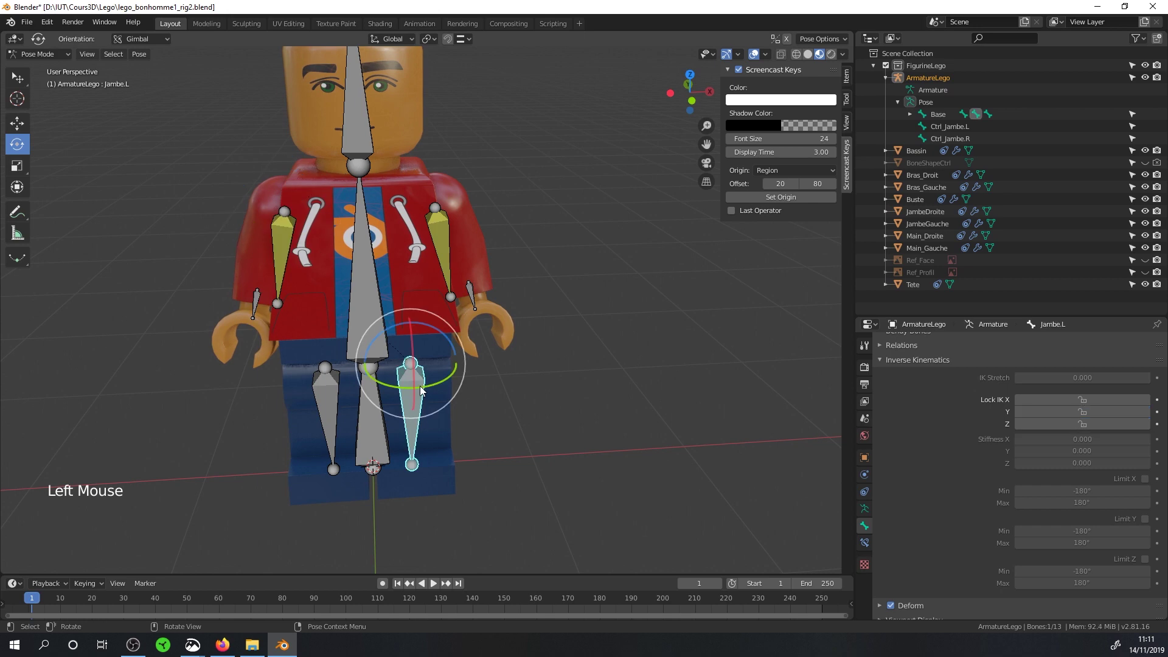
click(865, 543)
click(958, 342)
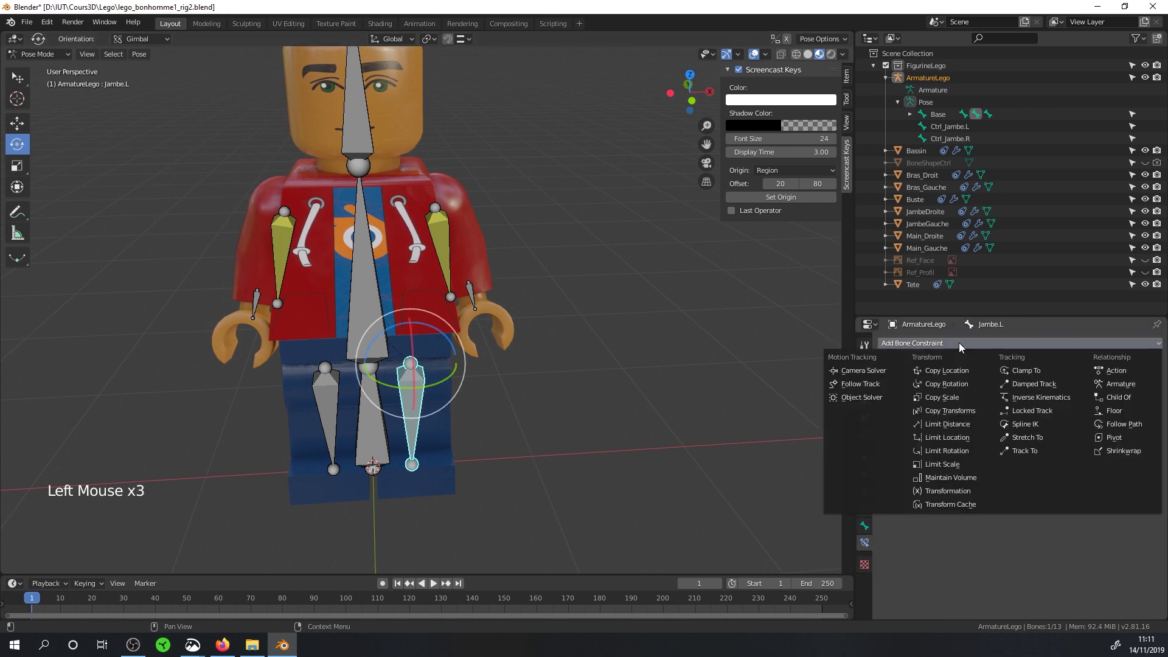
click(1030, 400)
click(1018, 388)
click(1018, 403)
click(1018, 402)
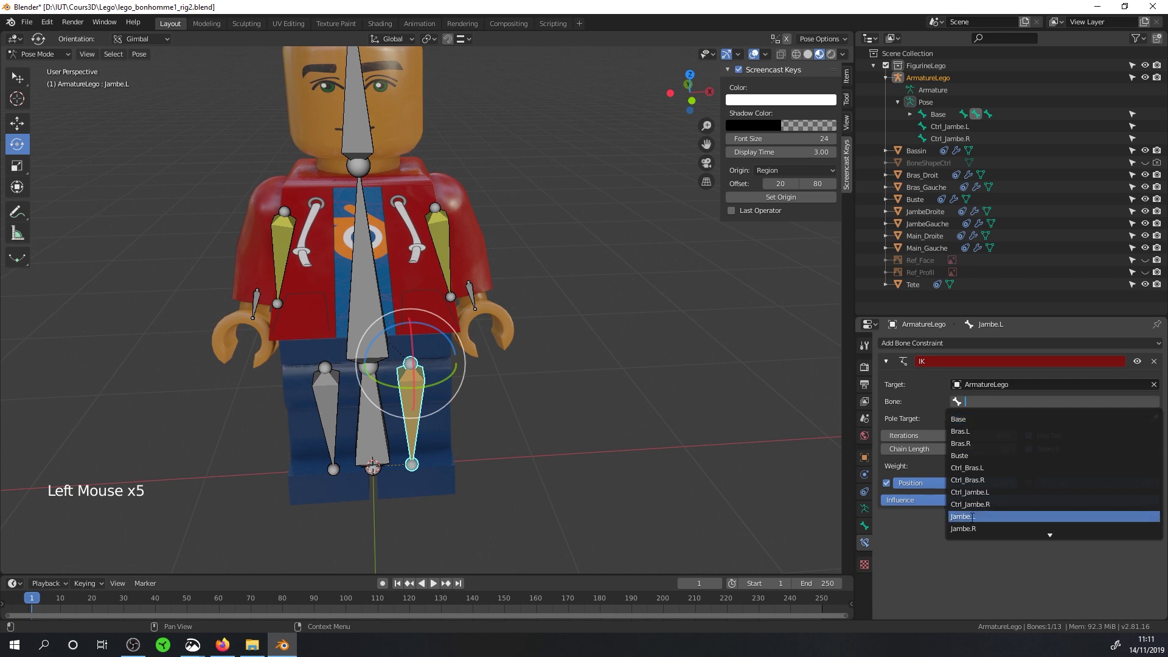
click(1022, 517)
click(1014, 449)
double_click(998, 401)
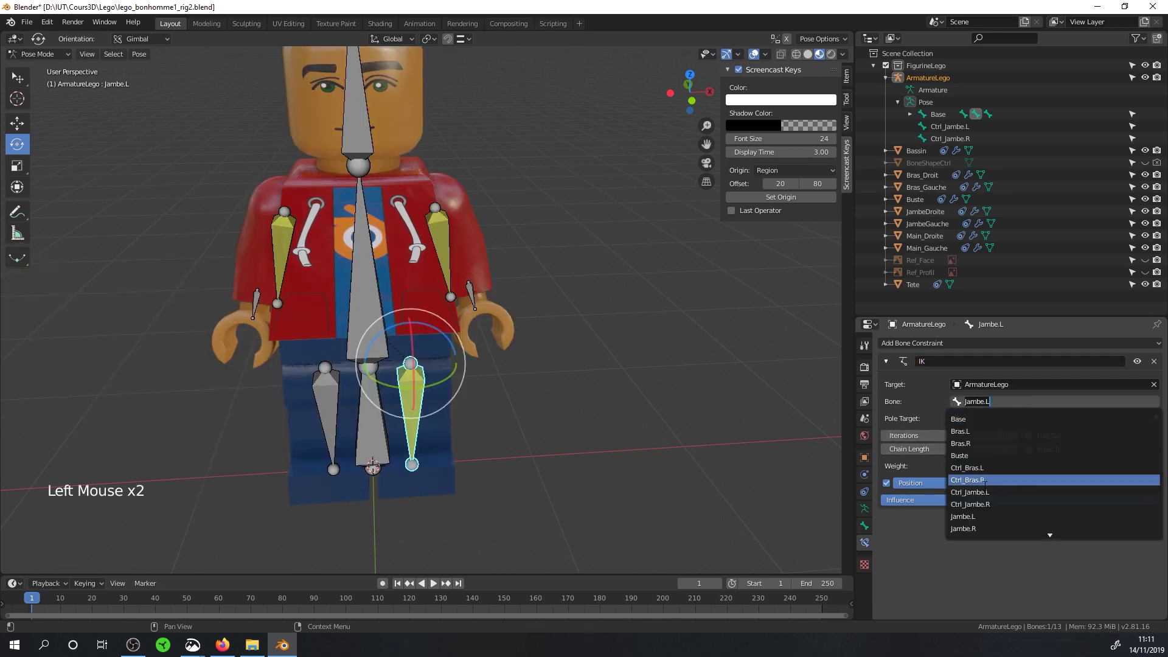
- Add an Inverse Kinematics constraint to the right leg bone Jambe.R, targeting ArmatureLego's bone Ctrl_Jambe.R
middle_drag(450, 392, 426, 389)
click(321, 413)
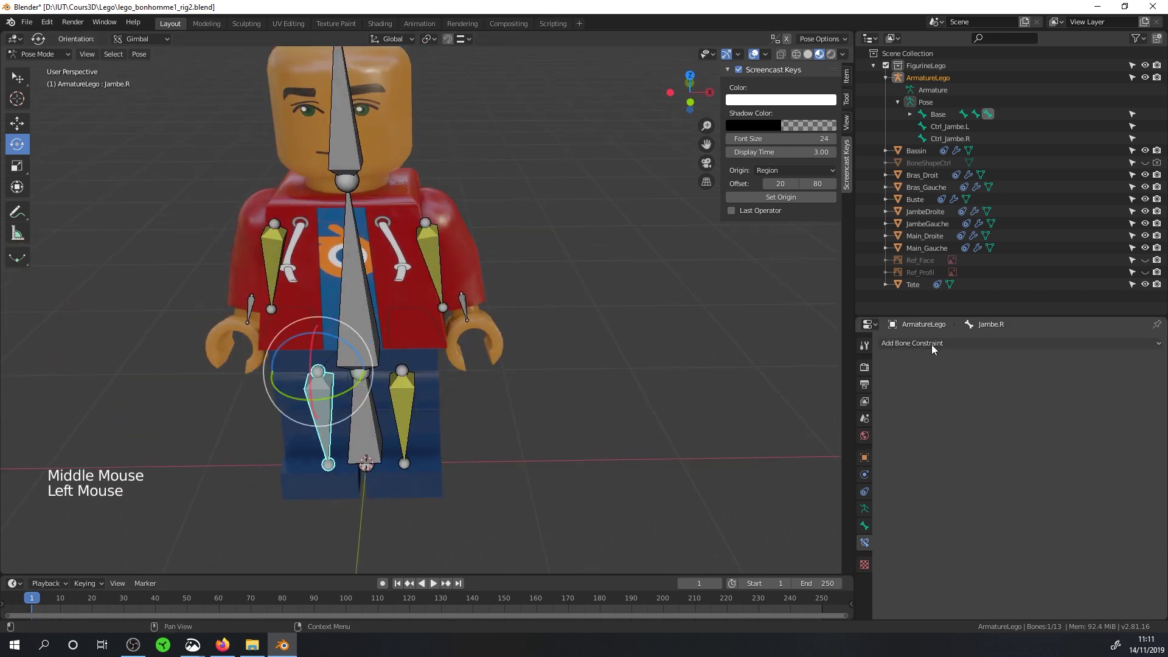
click(958, 344)
click(1031, 400)
click(1017, 384)
click(991, 402)
click(1017, 400)
click(991, 495)
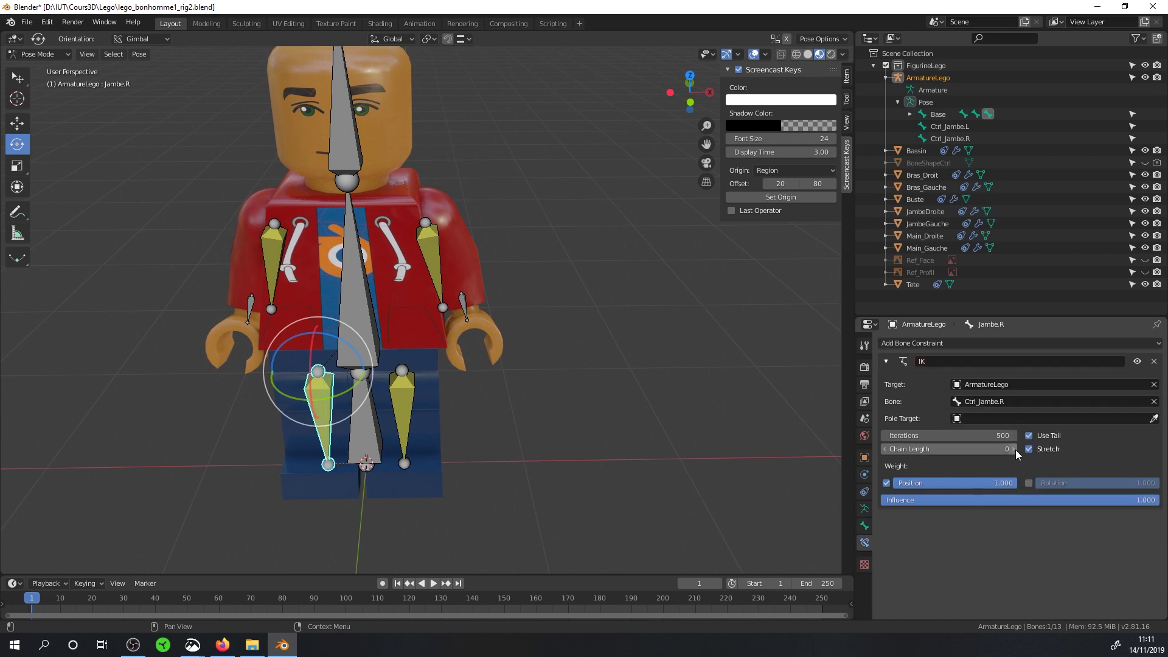
- Lock the Y and Z inverse kinematics axes of the right leg bone Jambe.R
click(864, 524)
scroll(363, 432, up, 2)
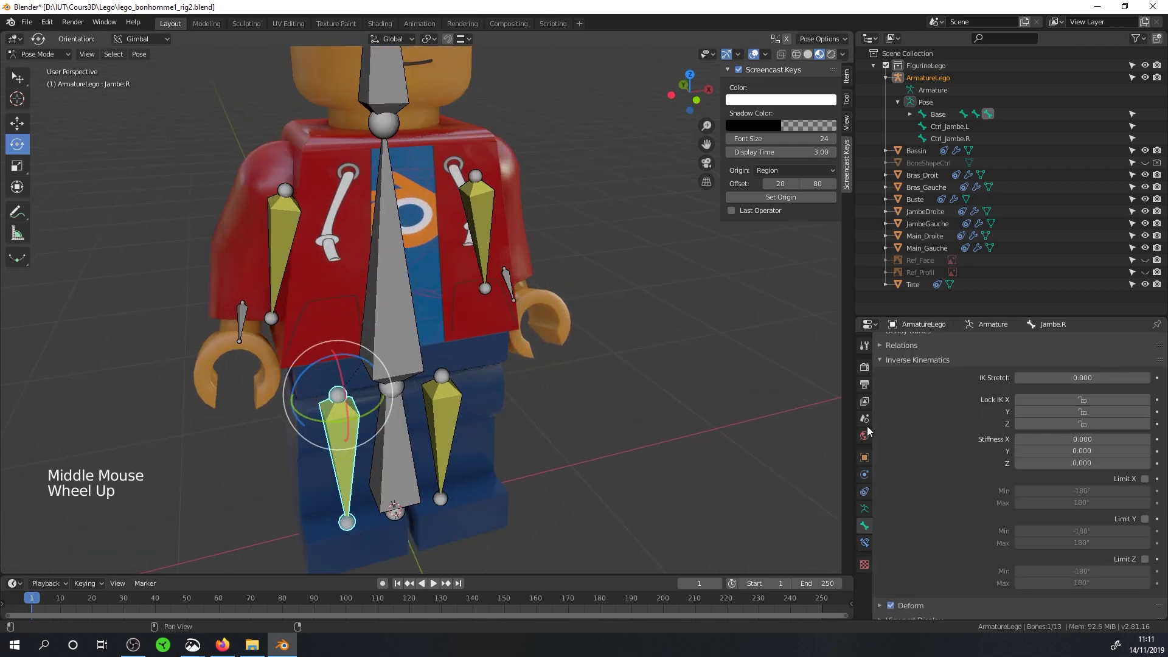
click(1090, 411)
click(1087, 424)
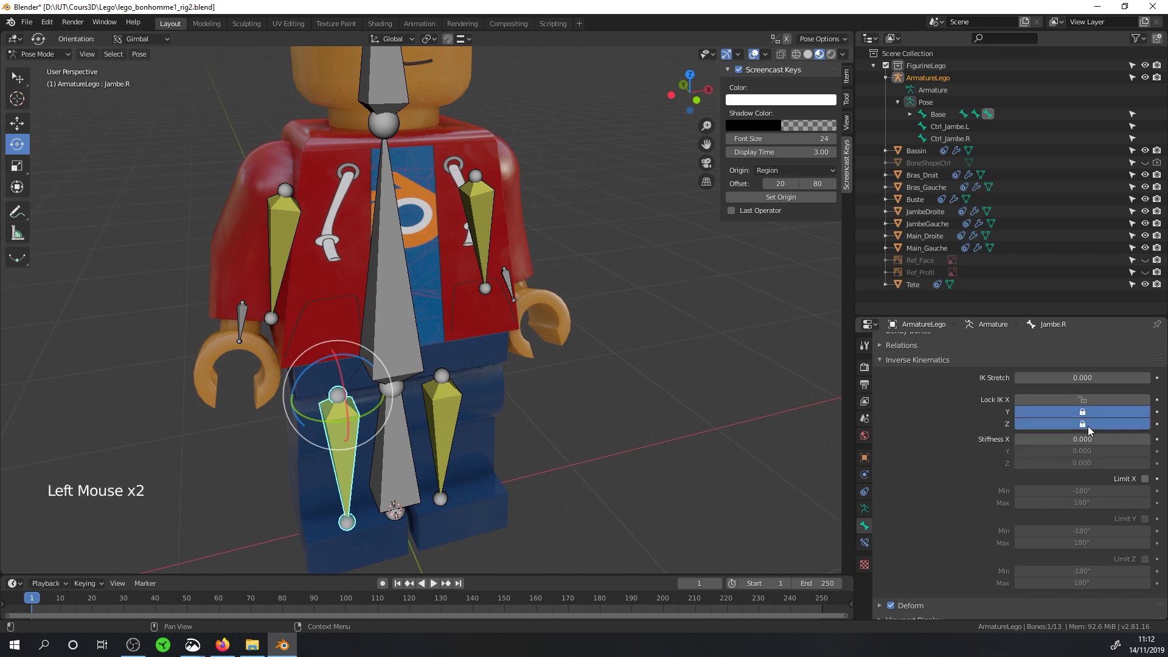
- Try rotating the right leg bone Jambe.R with the rotation gizmo and undo the change
middle_drag(608, 480, 530, 459)
scroll(517, 460, up, 1)
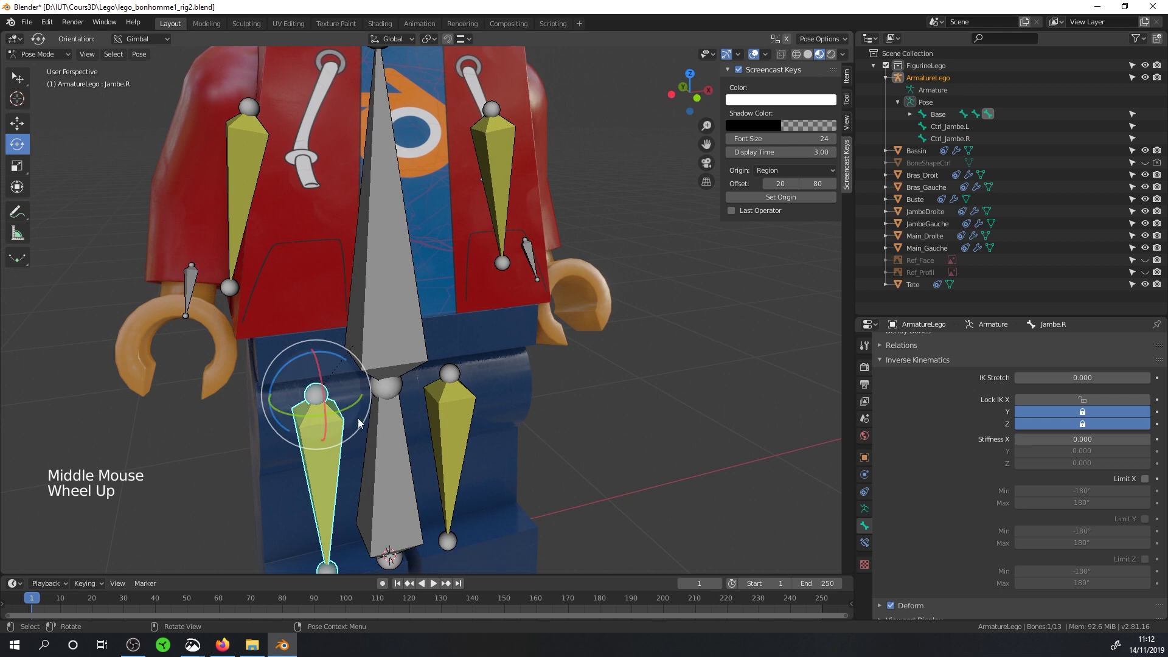
middle_drag(361, 426, 420, 412)
drag(451, 402, 447, 363)
key(ctrl+z)
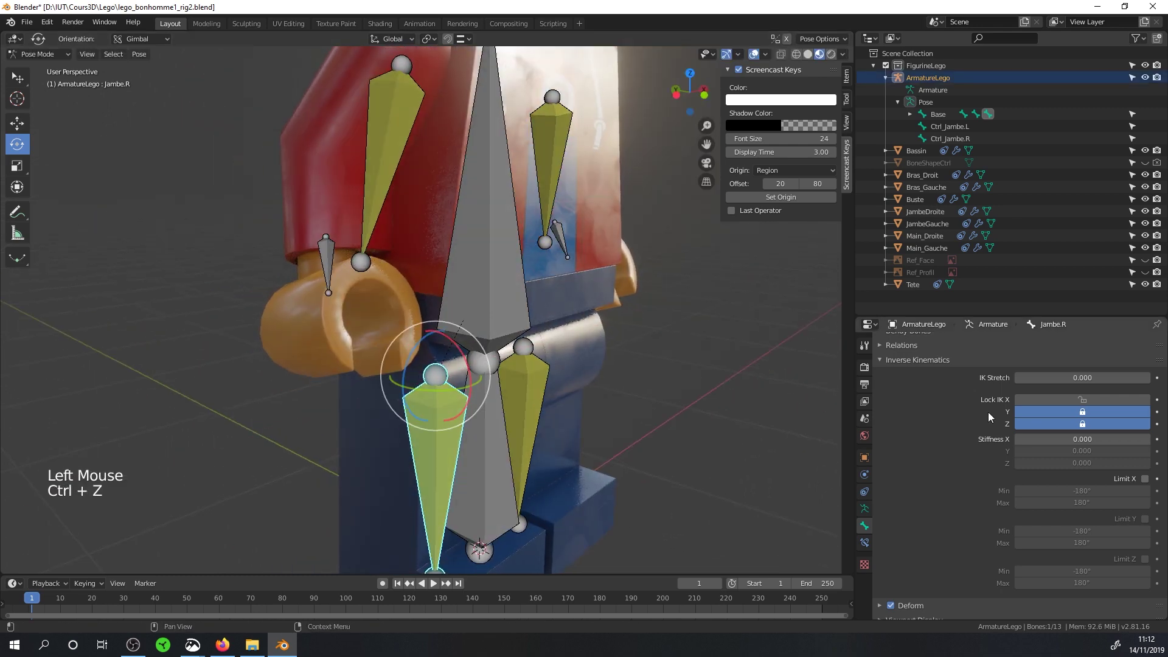
- Enable the X-axis inverse kinematics rotation limit on the right leg bone Jambe.R
middle_drag(621, 415, 552, 320)
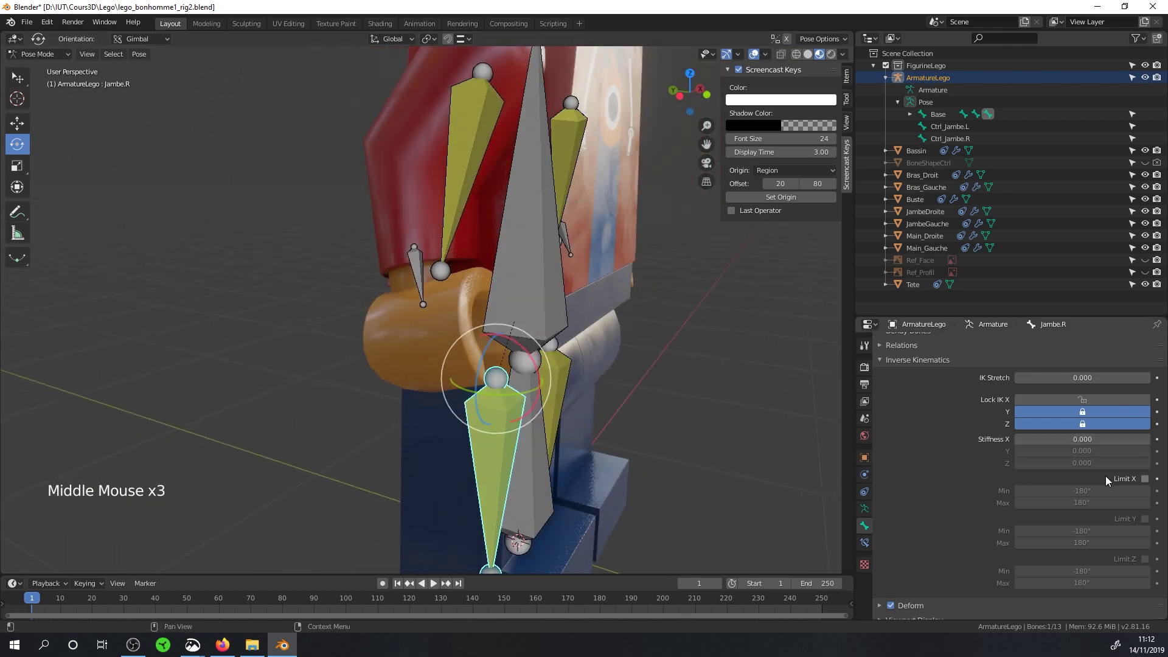
click(1145, 479)
scroll(779, 382, down, 2)
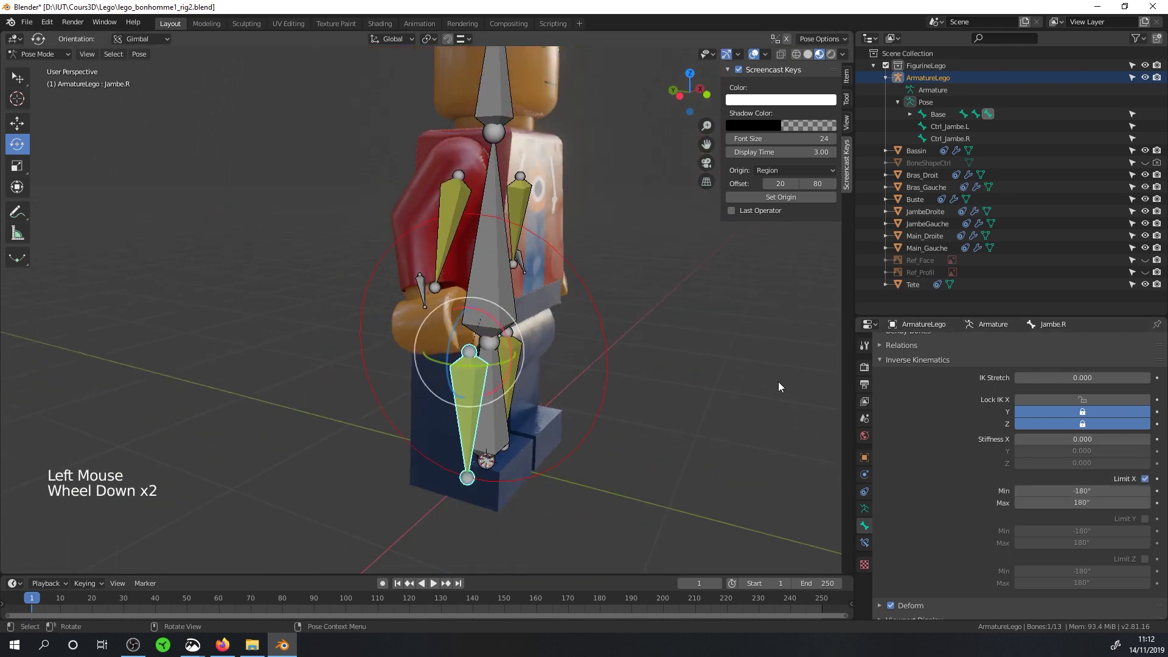
- Set both the minimum and maximum X rotation limits of the right leg bone to 0°
click(1082, 491)
drag(1081, 491, 1089, 491)
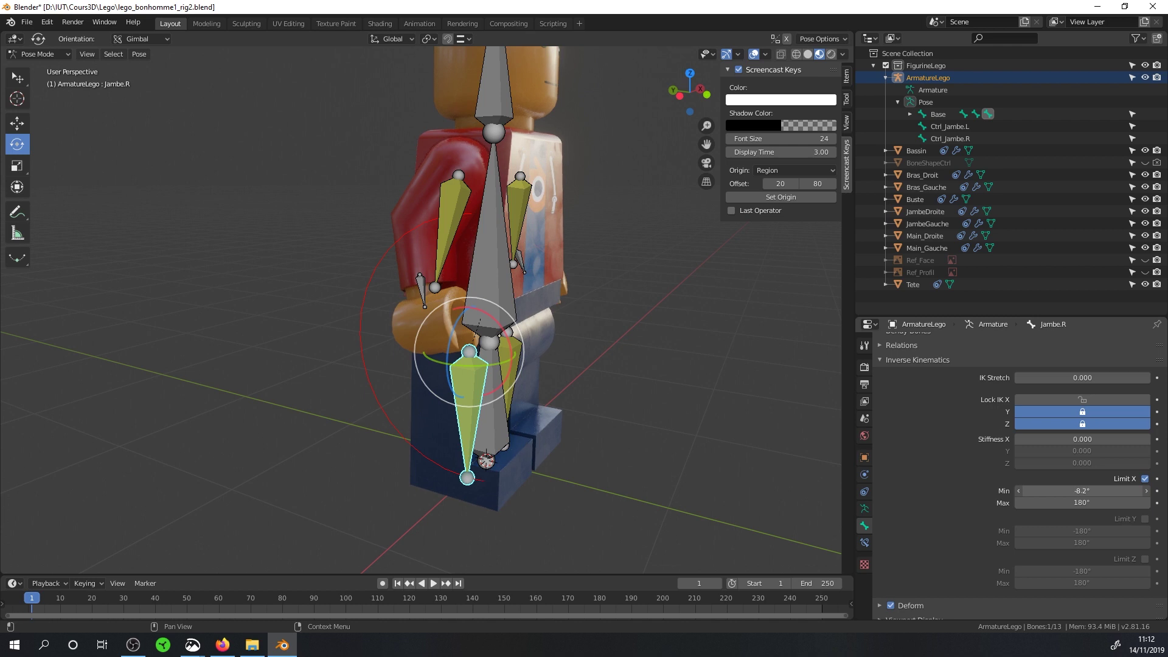
click(1078, 491)
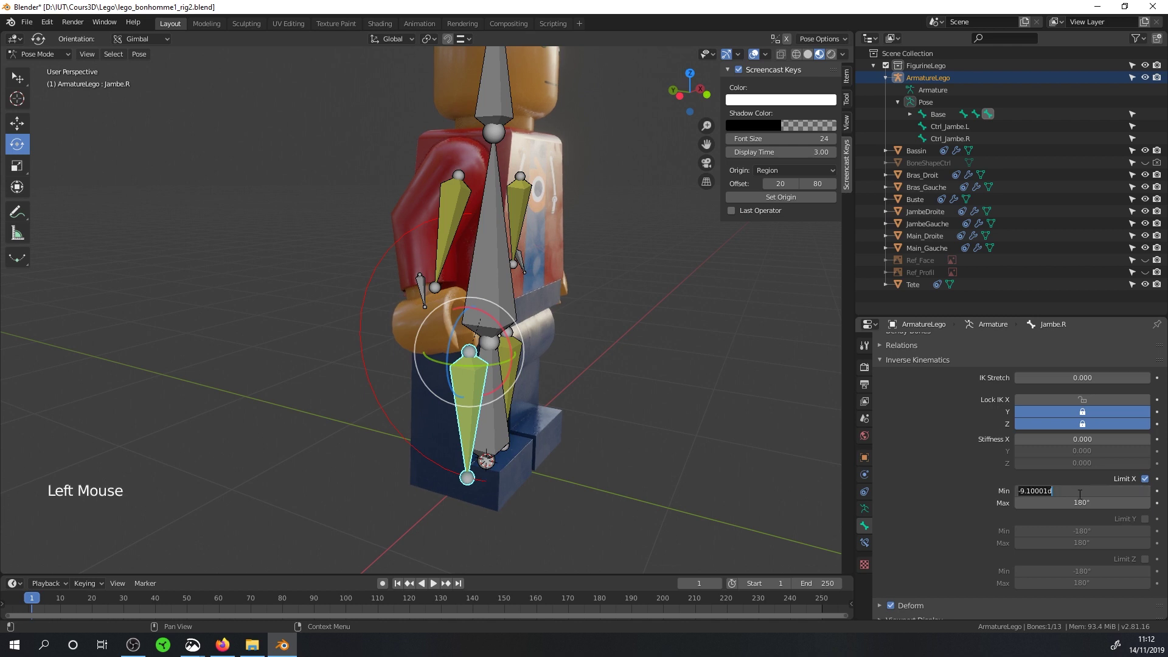
text(0)
key(Return)
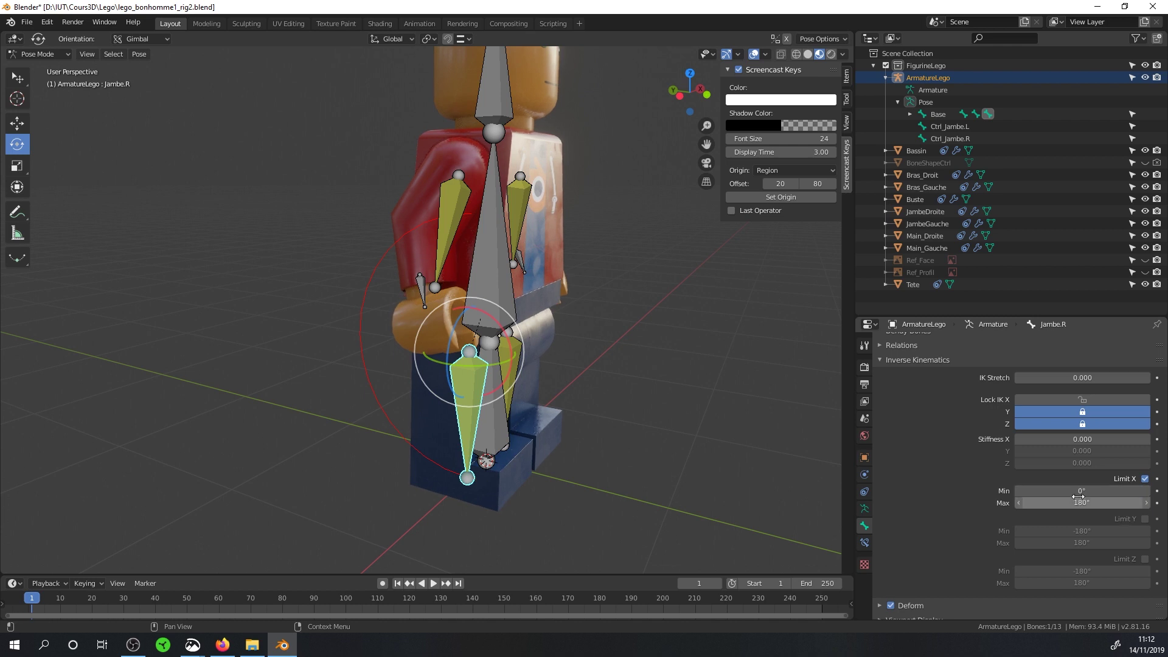
click(1078, 503)
text(0)
key(Return)
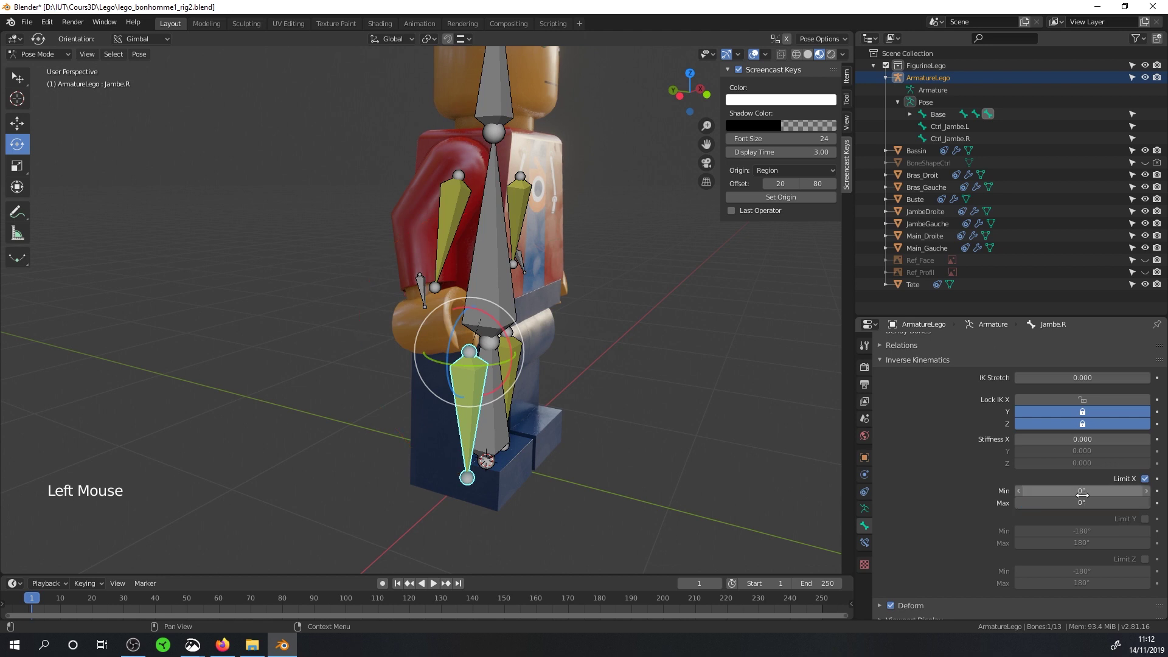
- Set the right leg bone's X rotation limits to a minimum of -90° and a maximum of 75°
click(1085, 490)
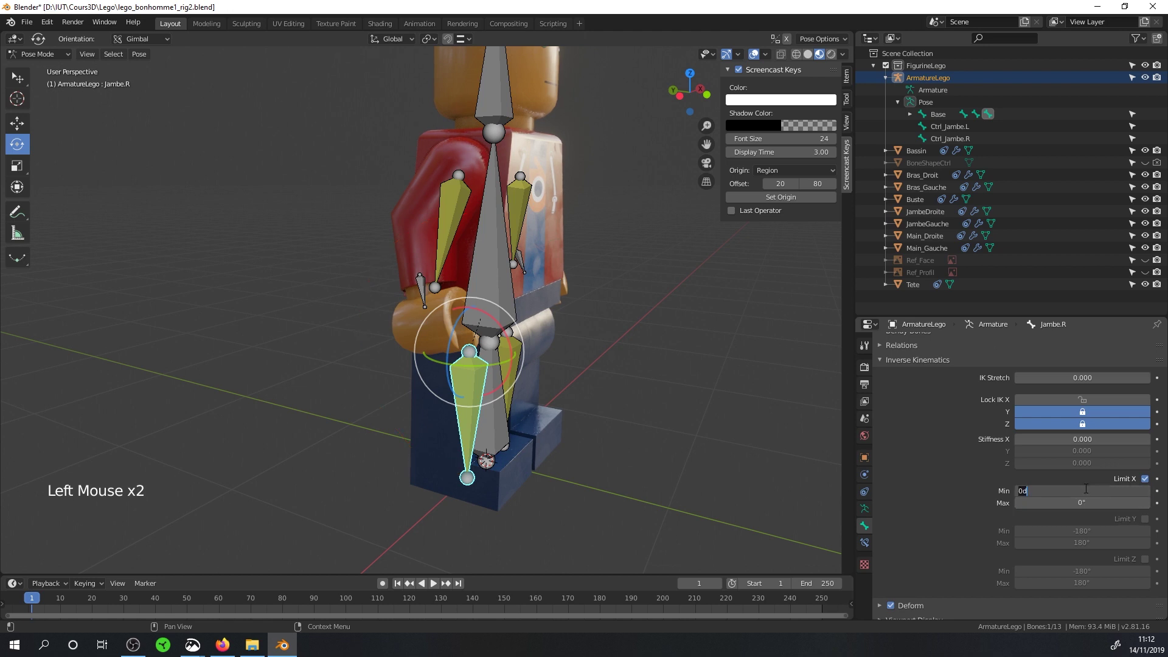
text(-90)
key(Return)
click(1086, 502)
text(75)
key(Return)
- Enable the X rotation limit and lock the Y and Z inverse kinematics axes on the left leg bone Jambe.L
middle_drag(440, 464, 533, 380)
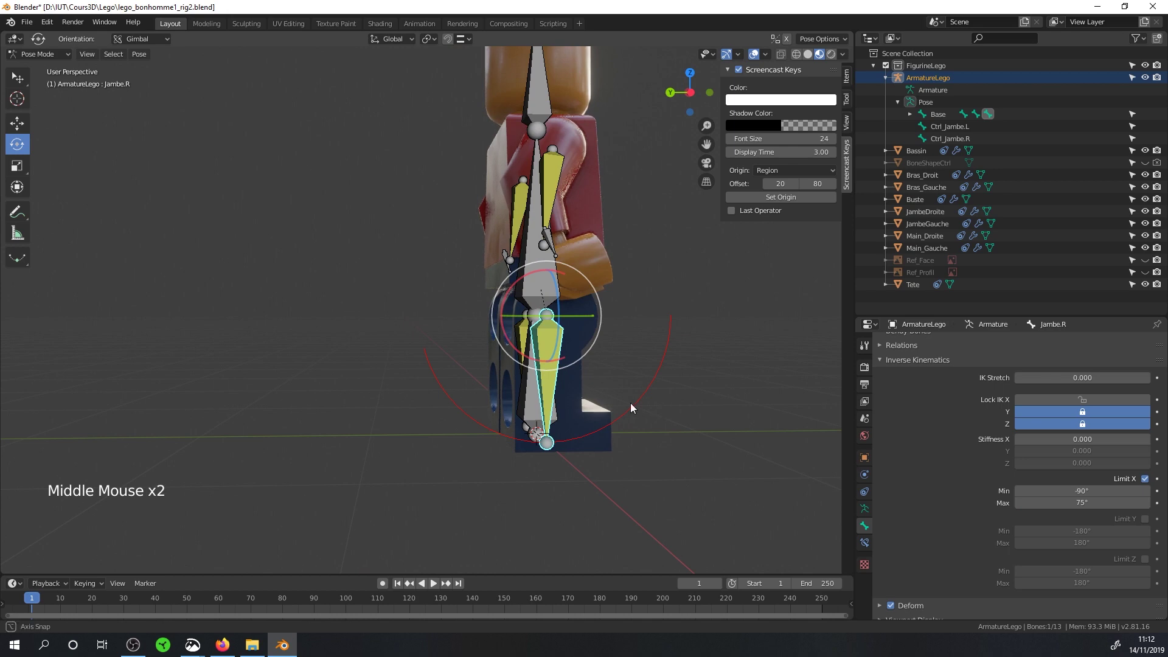
middle_drag(630, 403, 457, 399)
click(345, 345)
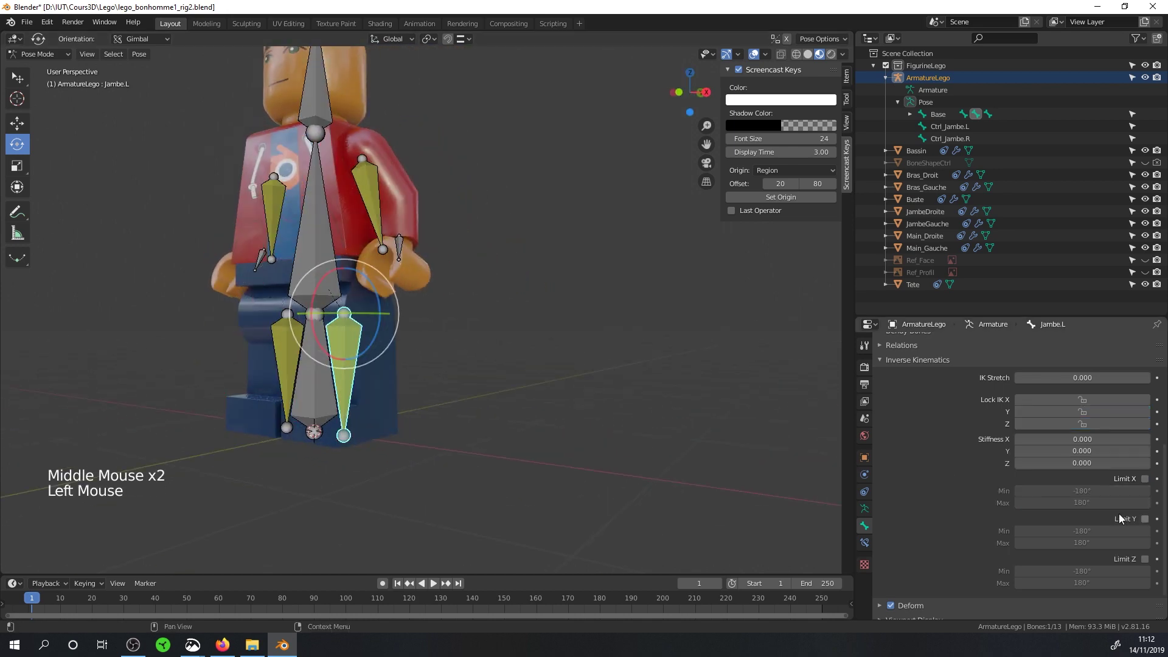
click(1145, 479)
click(1110, 424)
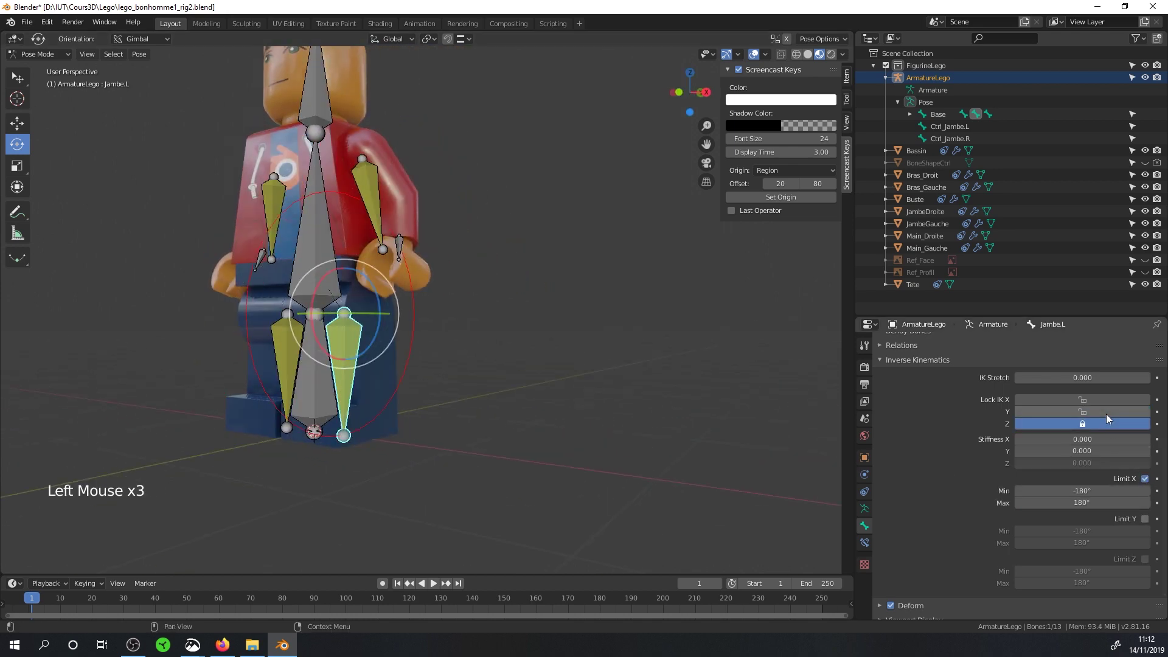
click(1108, 412)
- Set the left leg bone's X rotation limits to a minimum of -90° and a maximum of 75°
click(1100, 490)
text(-9)
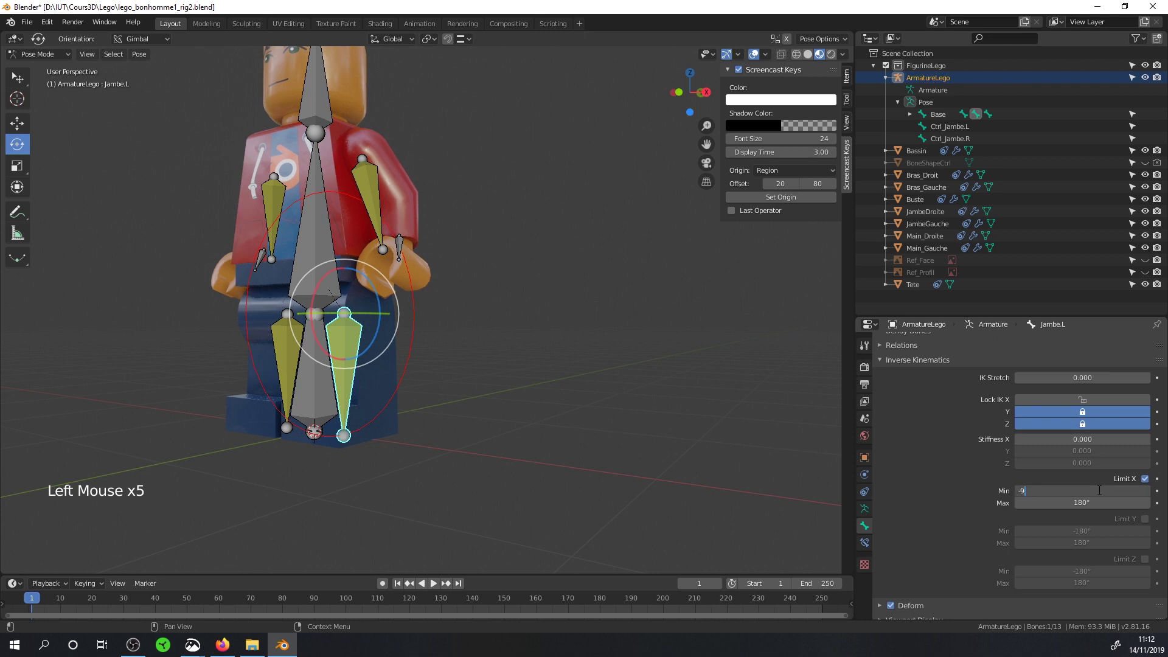
text(0)
click(1093, 502)
text(75)
key(Return)
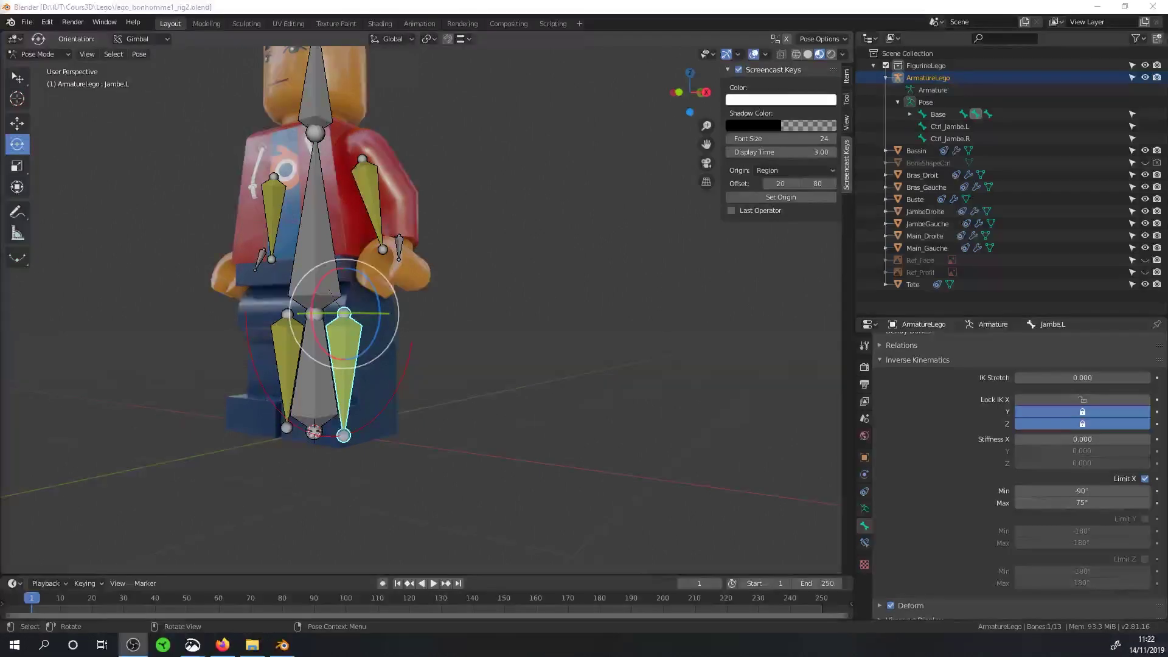
- Display only the armature's second layer with the control bones and try moving the left leg control Ctrl_Jambe.L
click(865, 509)
click(902, 408)
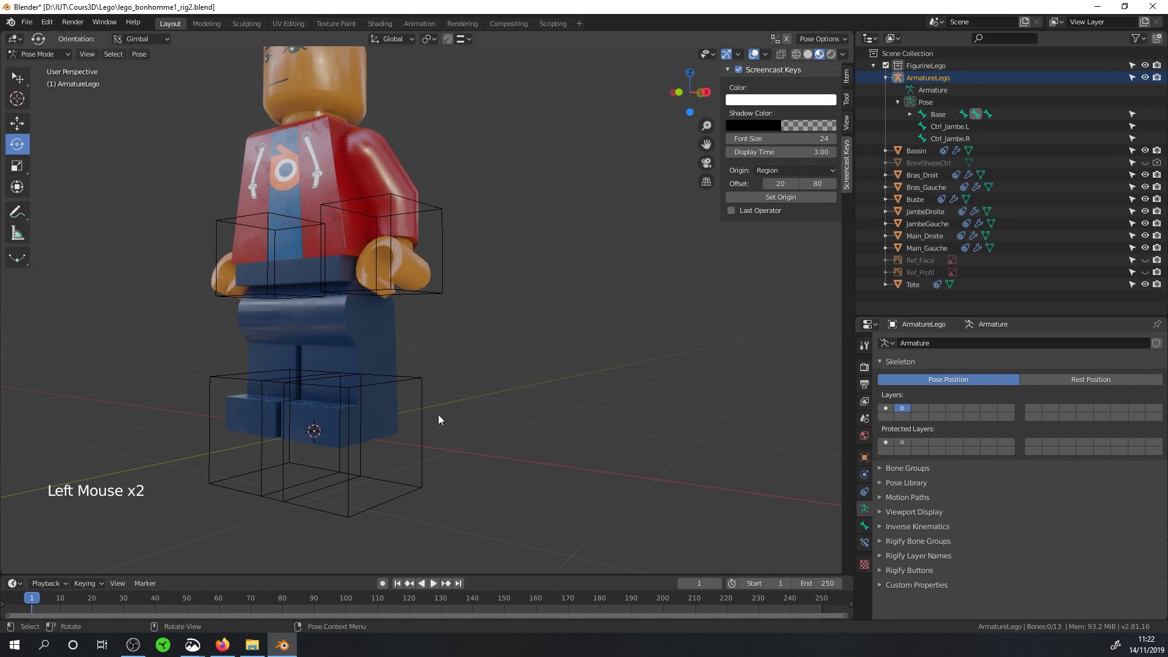
middle_drag(792, 417, 580, 418)
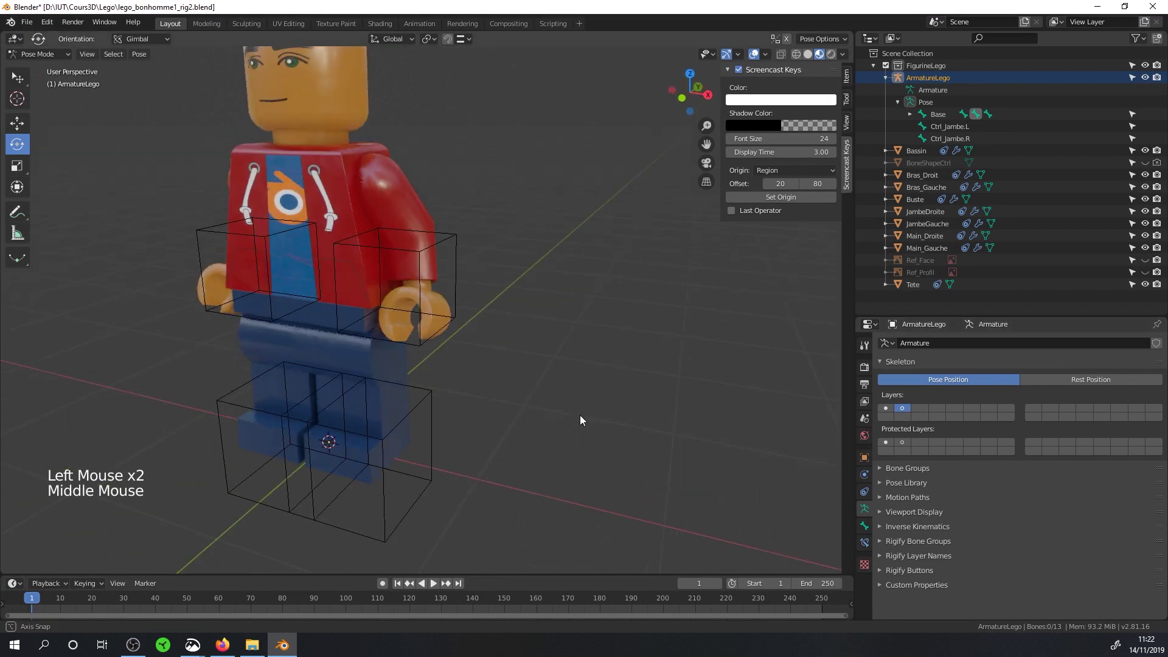
click(428, 404)
key(g)
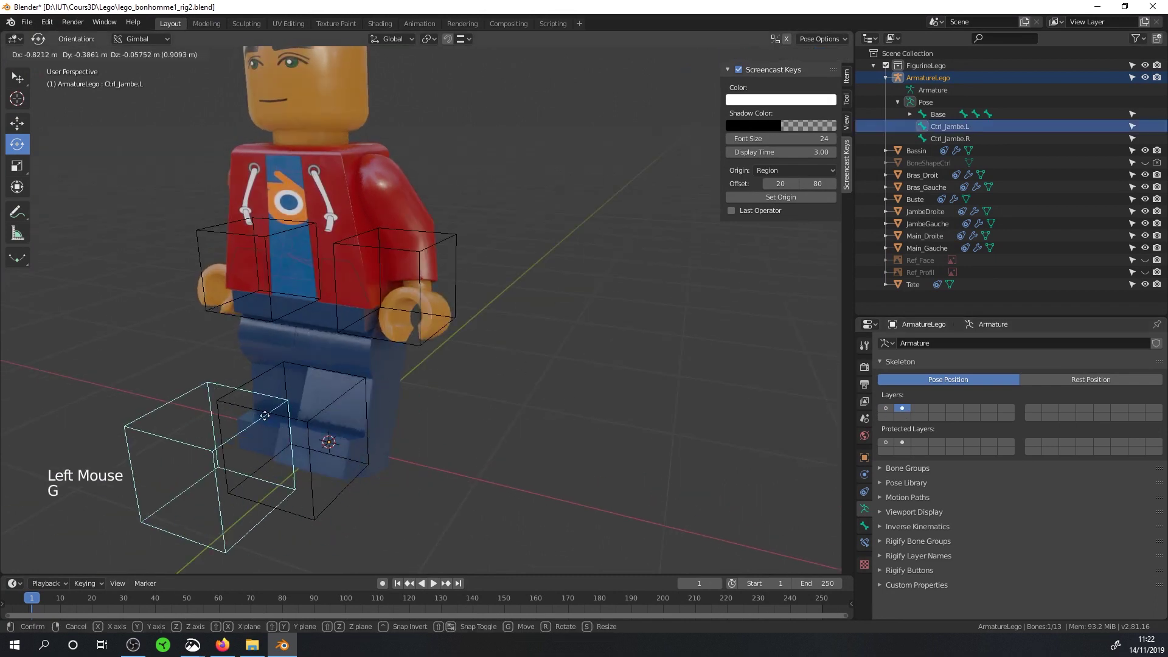
key(Escape)
- Try moving the right leg control Ctrl_Jambe.R forward and backward to test the leg's rotation limits, cancelling each move
click(229, 402)
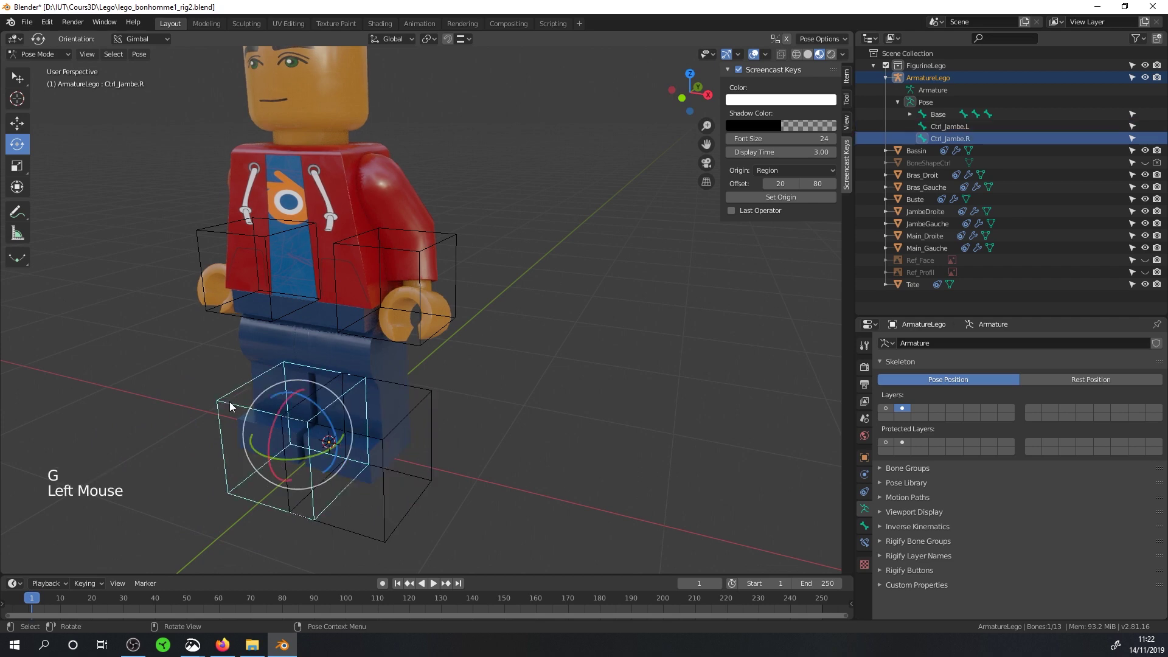
key(g)
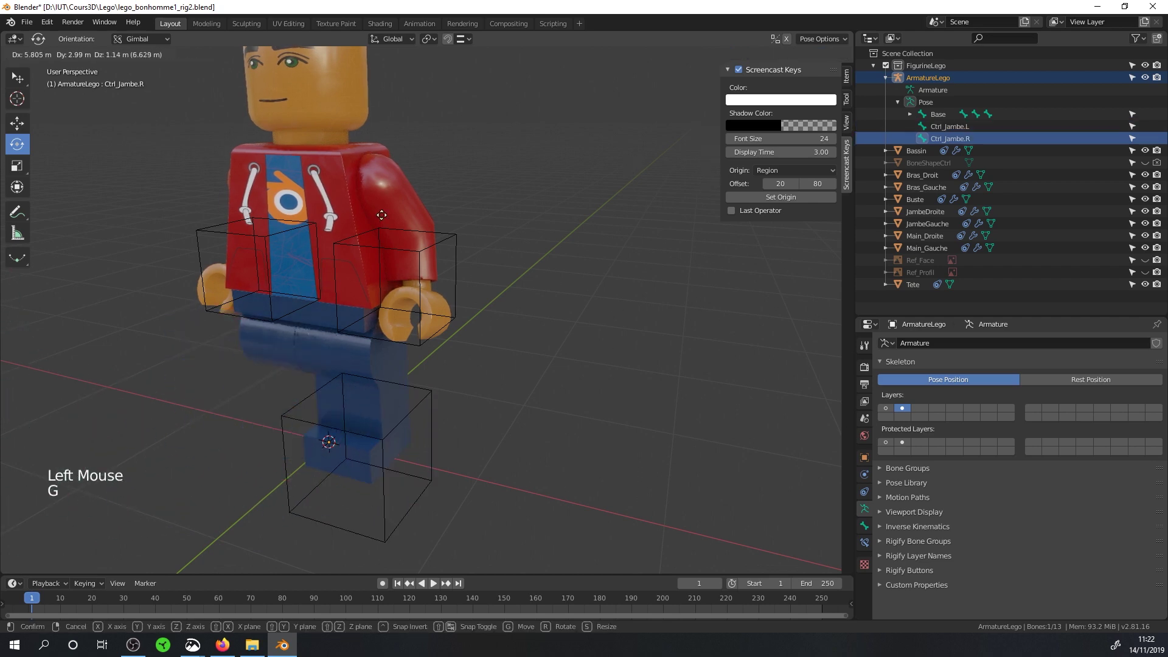
key(Escape)
middle_drag(162, 389, 571, 499)
key(g)
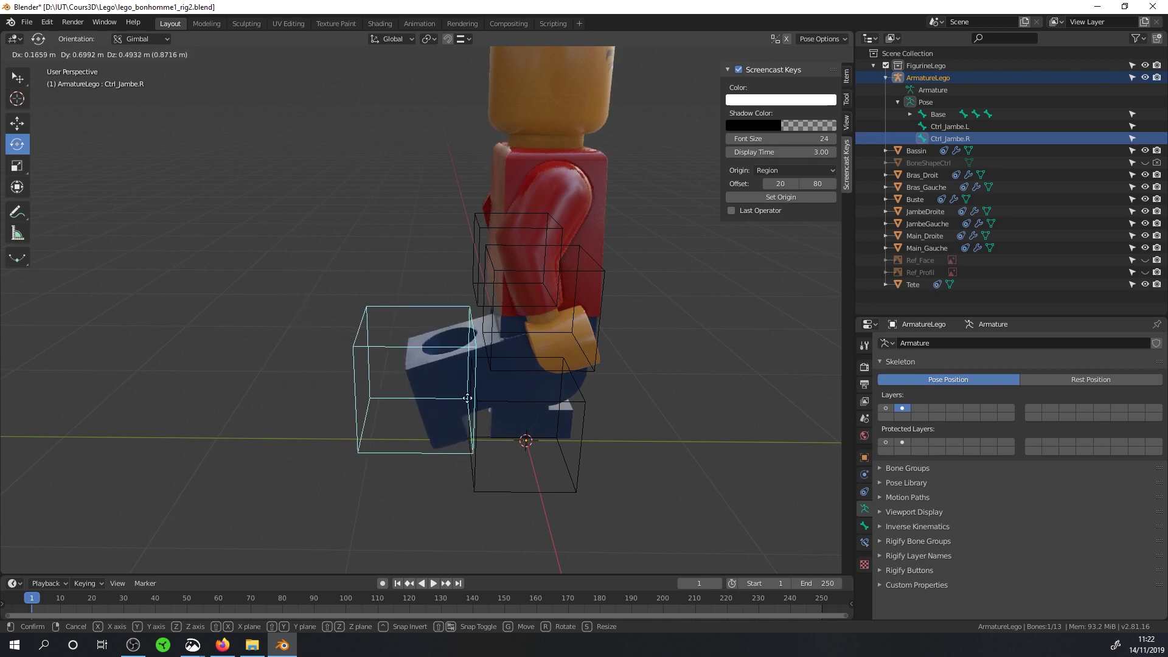
right_click(709, 334)
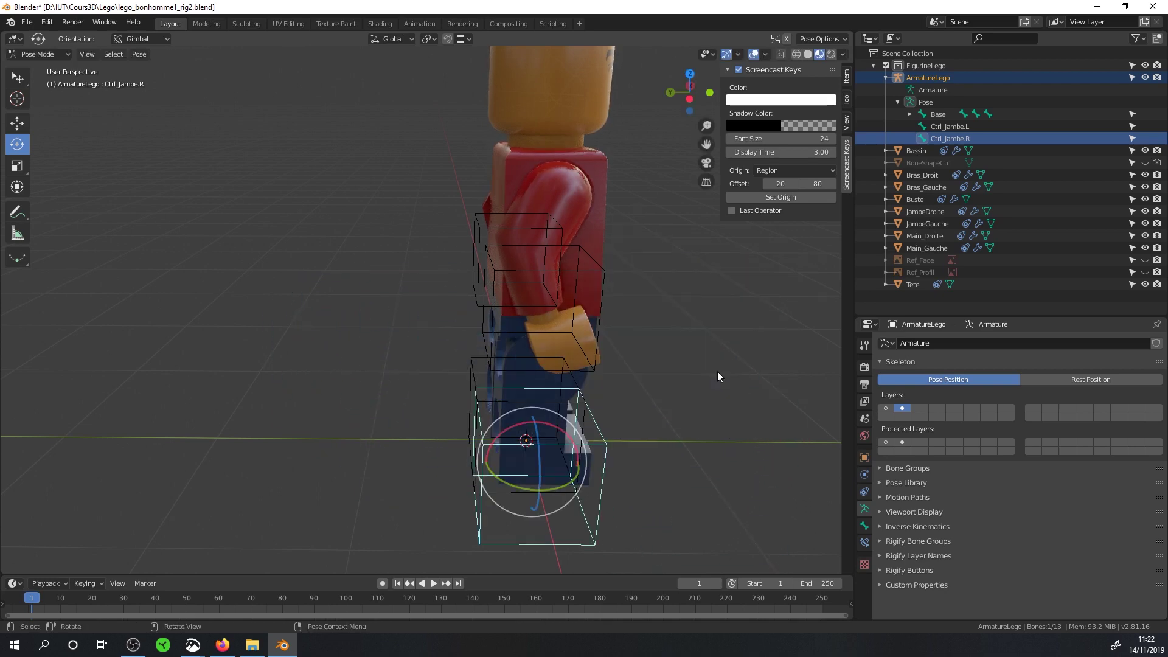
middle_drag(717, 371, 422, 338)
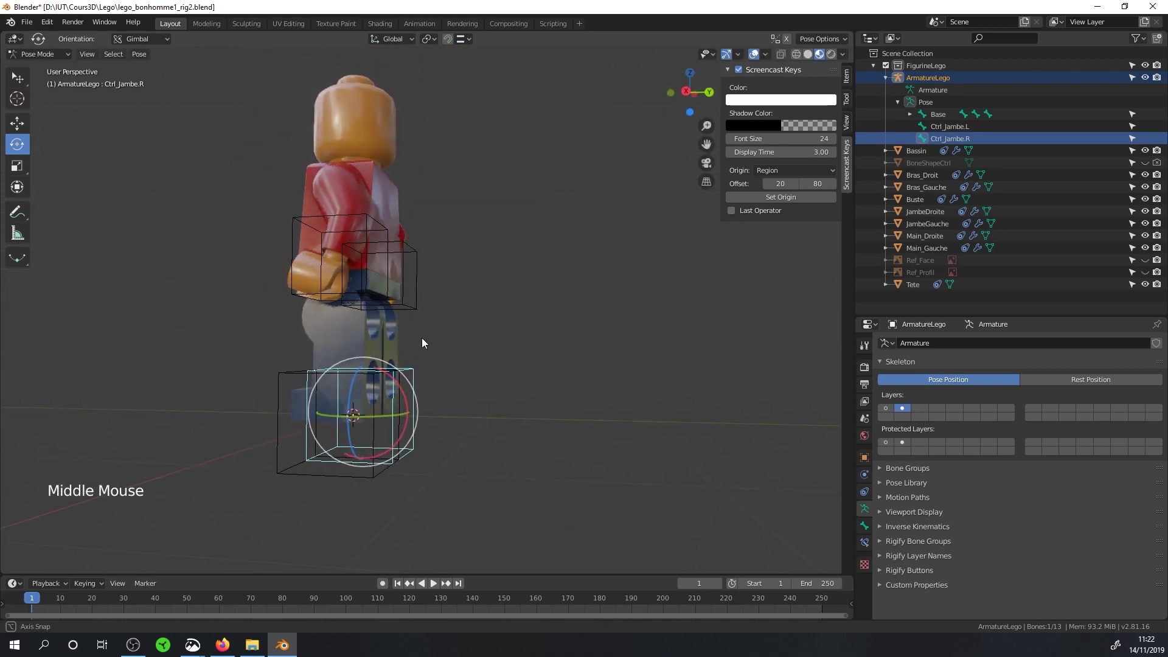
key(g)
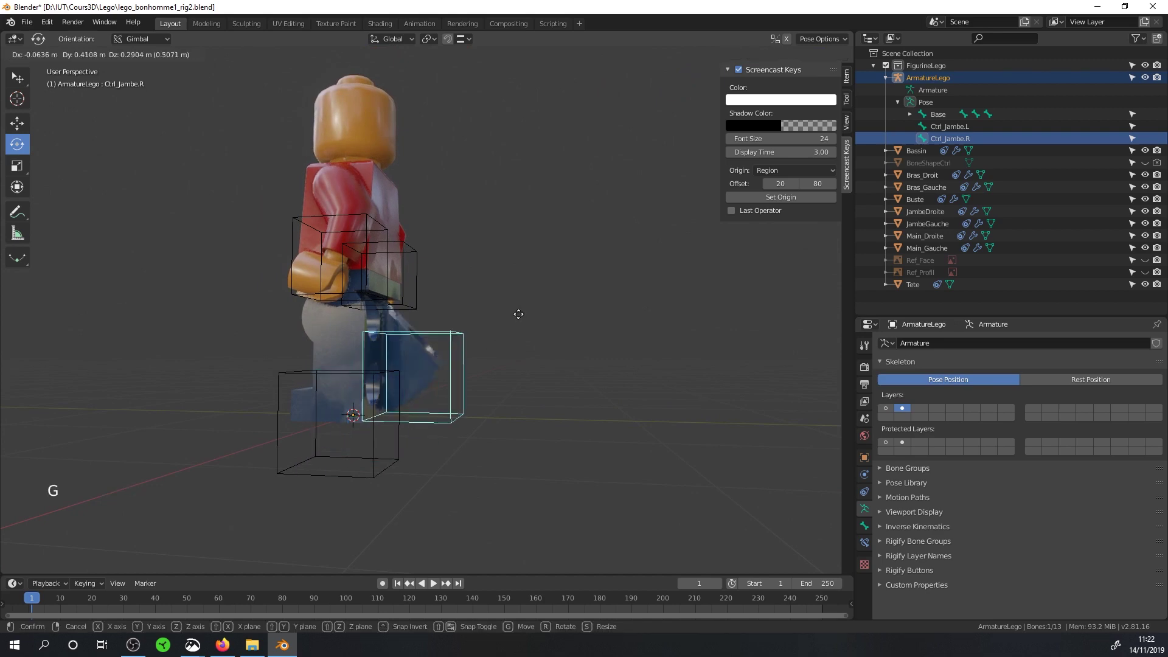
right_click(482, 265)
- Try moving the left arm control Ctrl_Bras.L and cancel the move
middle_drag(482, 266, 615, 308)
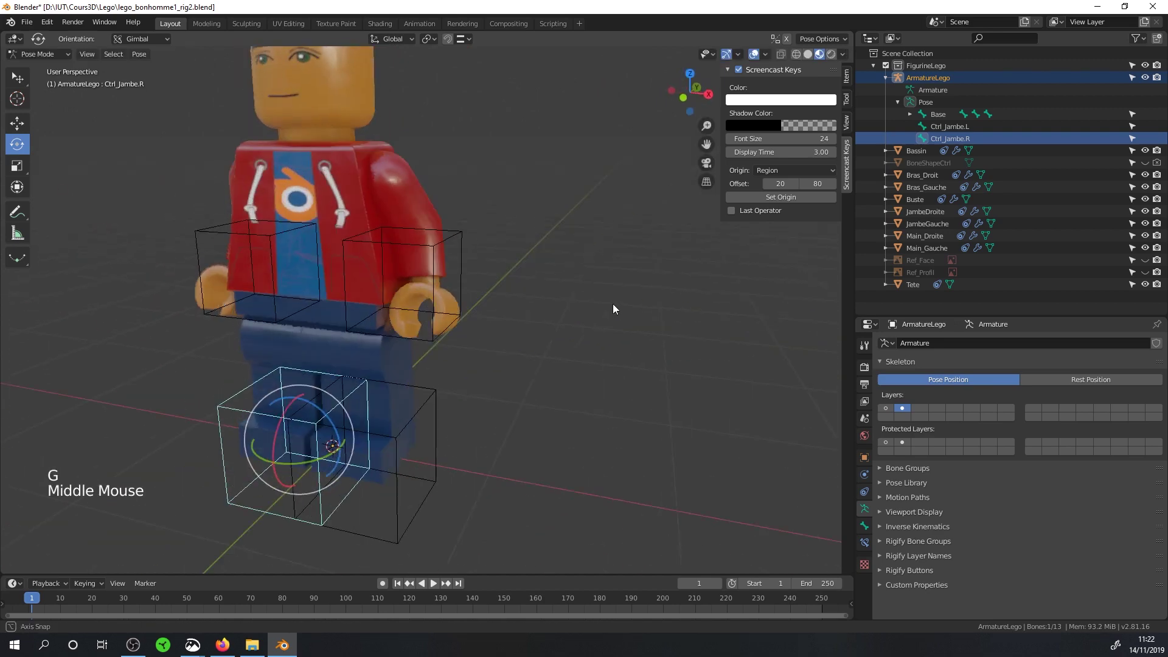
click(451, 251)
click(441, 246)
key(g)
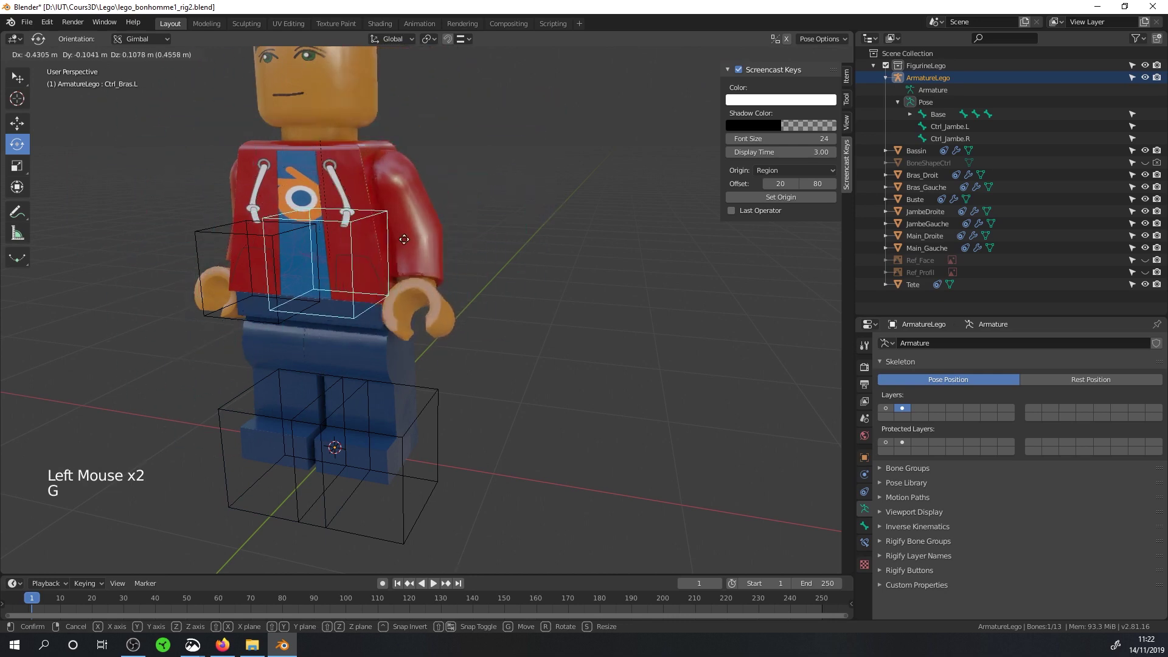
right_click(498, 278)
- Display only the armature's first layer again and select the left hand bone Main.L
middle_drag(497, 278, 503, 327)
scroll(523, 283, up, 2)
scroll(517, 301, down, 2)
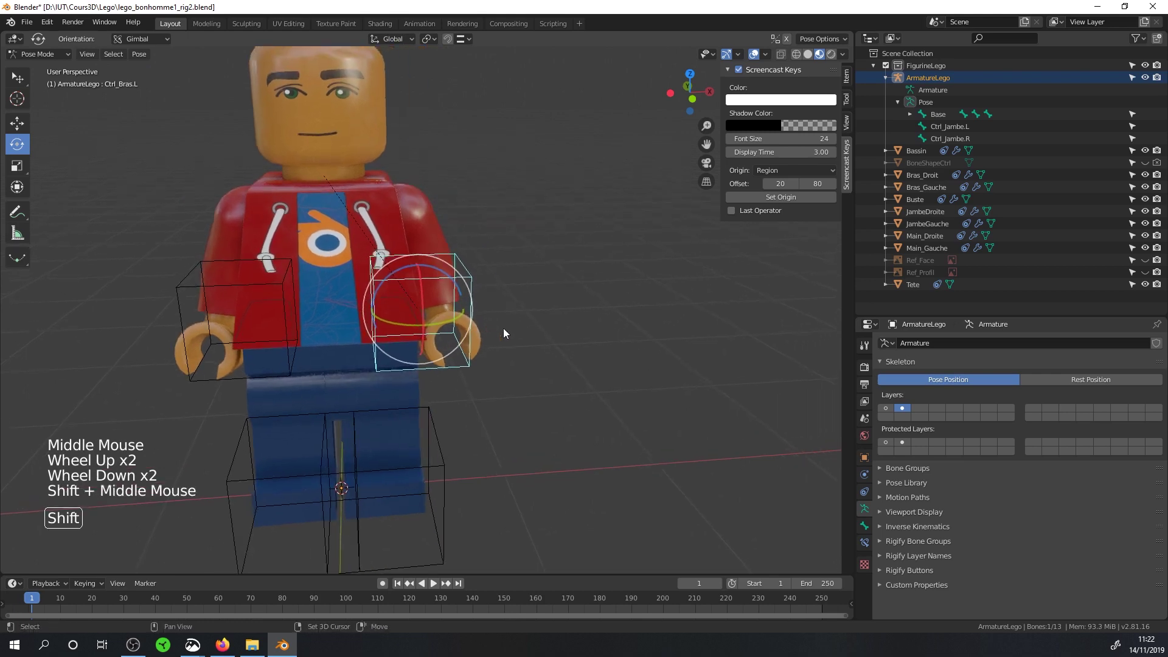
click(887, 407)
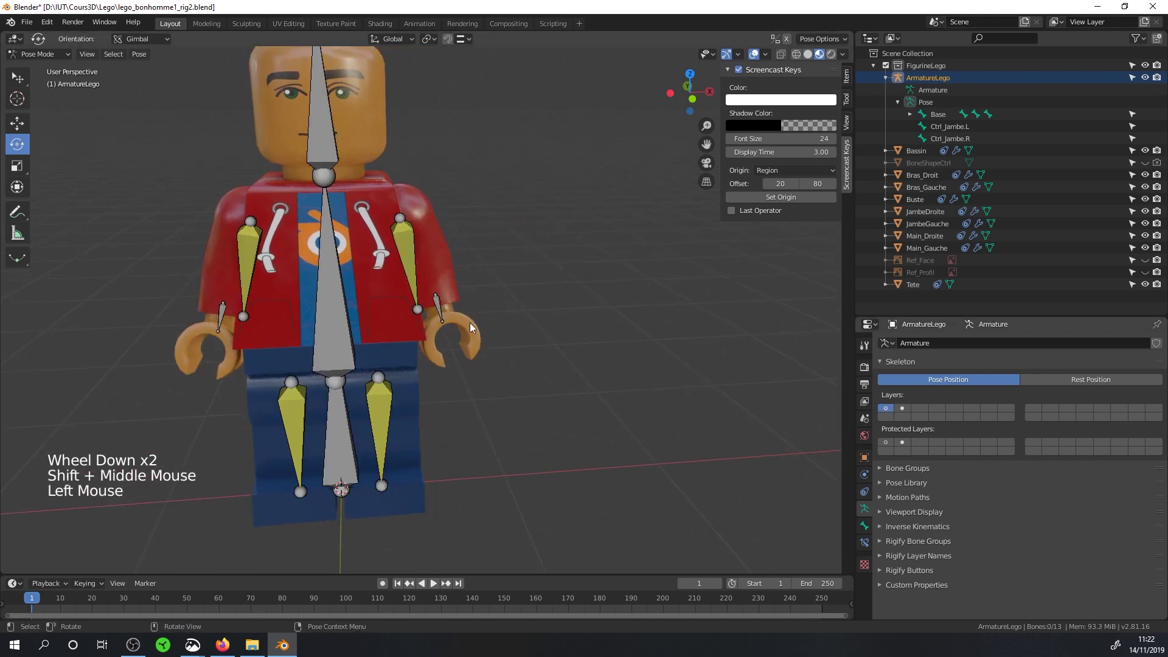
click(436, 310)
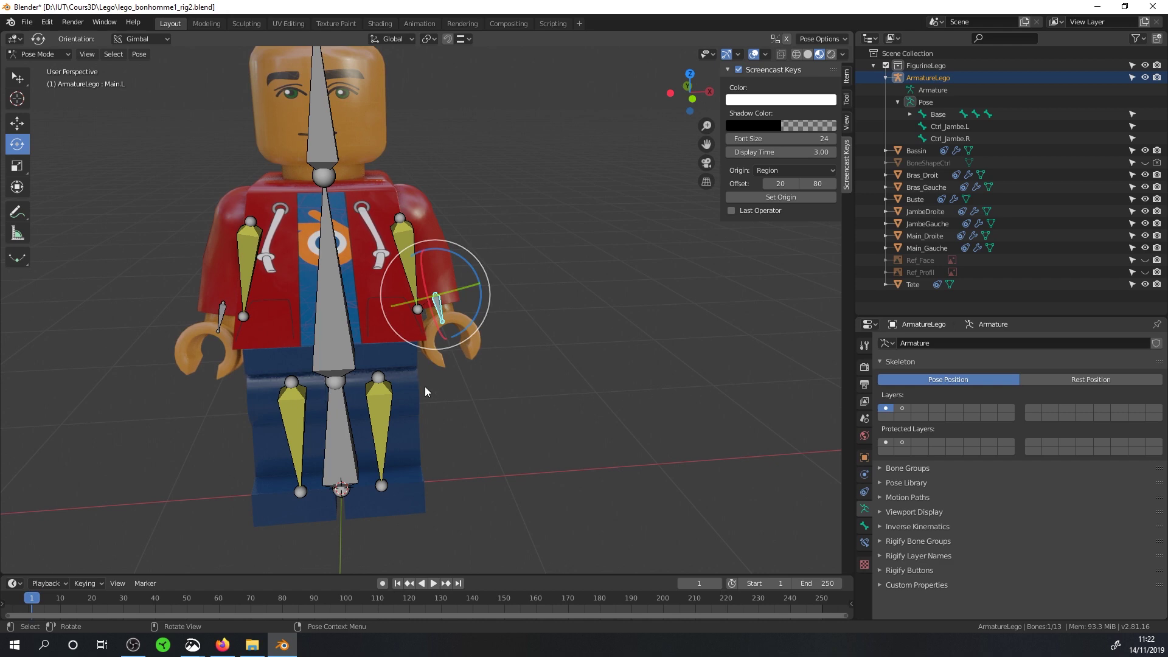
mouse_move(418, 390)
shift+middle_down()
mouse_move(407, 410)
mouse_move(419, 387)
shift+middle_up()
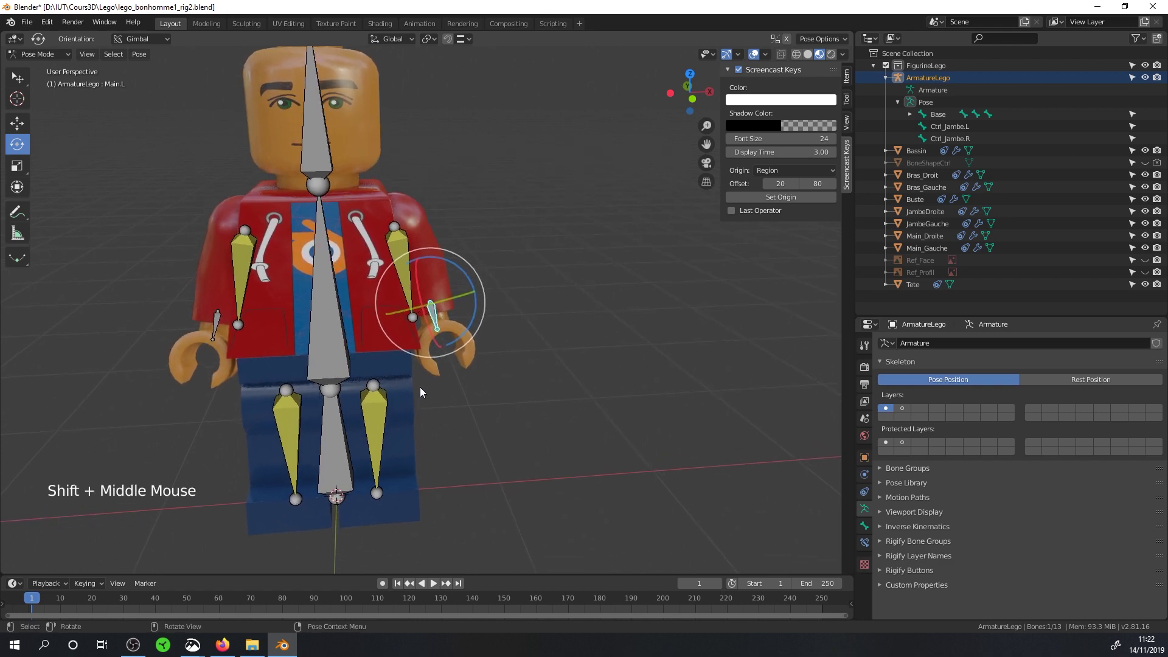
- Switch to Object Mode and add a mesh circle with a 1 m radius at the world origin
key(ctrl+Tab)
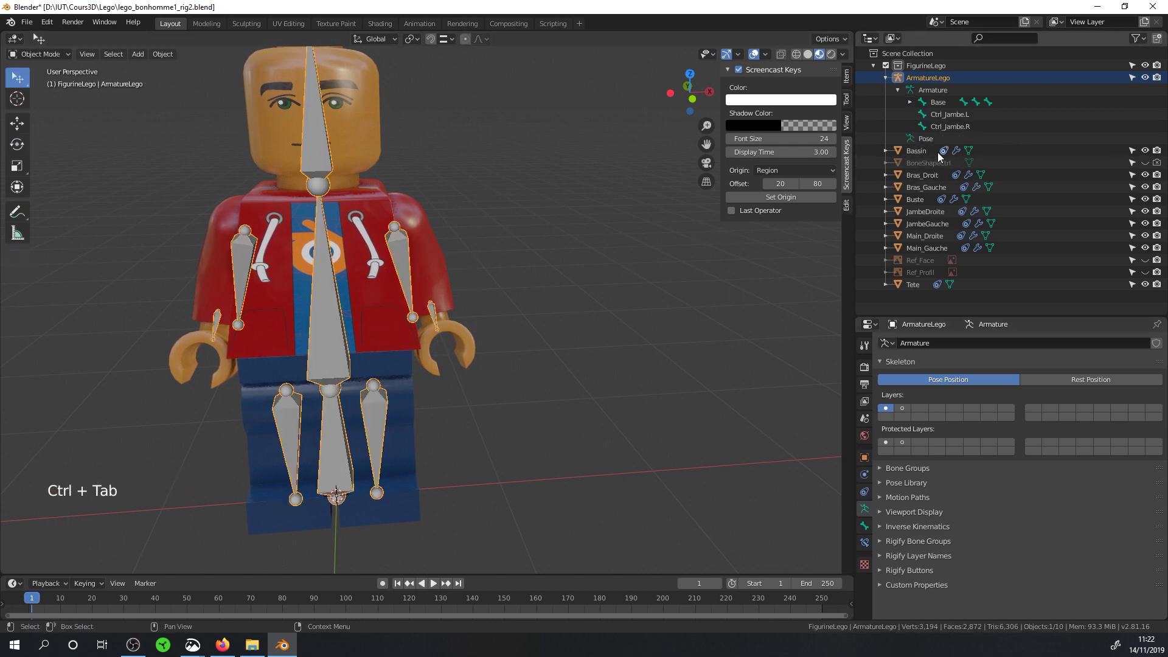
click(929, 167)
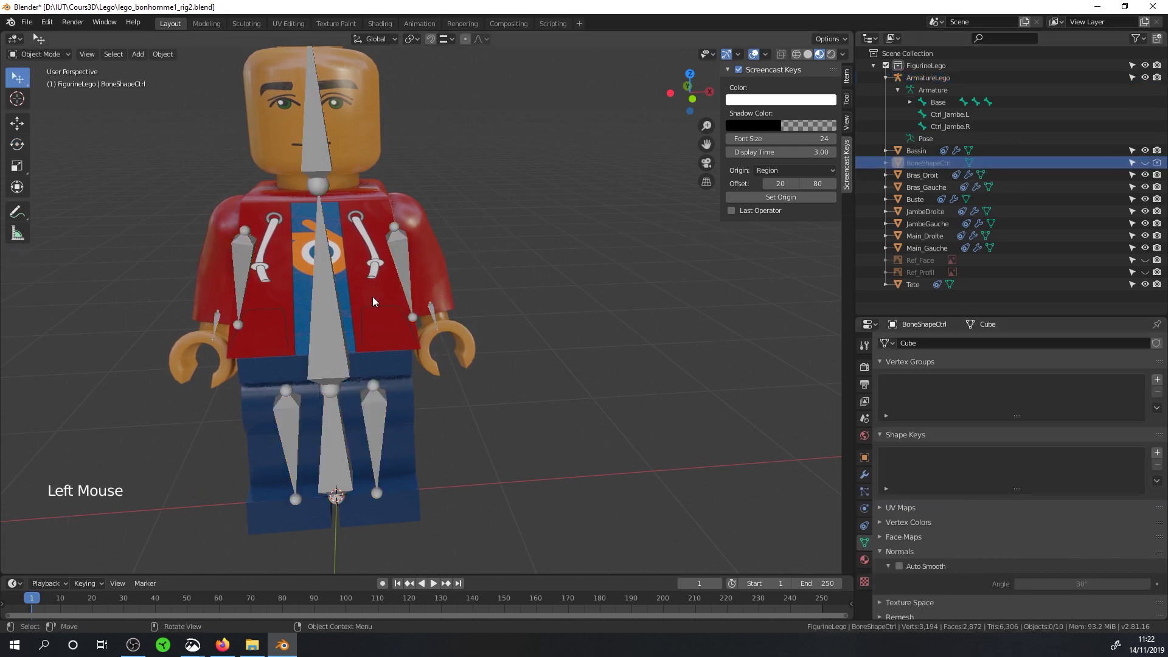
key(shift+a)
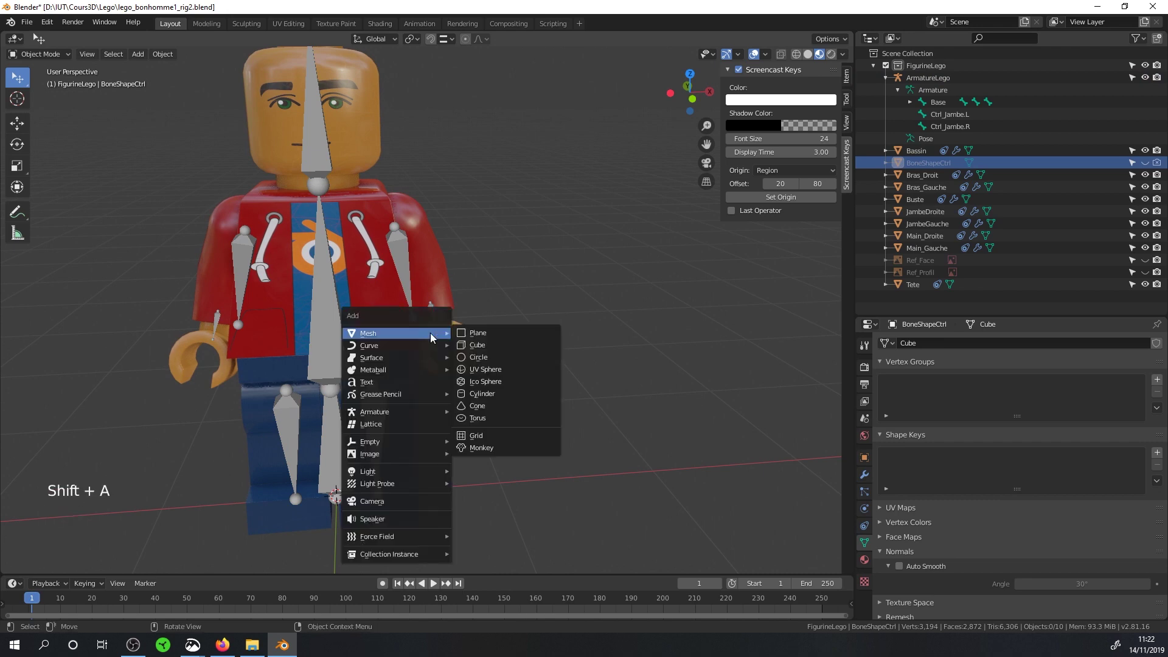
click(500, 359)
scroll(458, 388, down, 2)
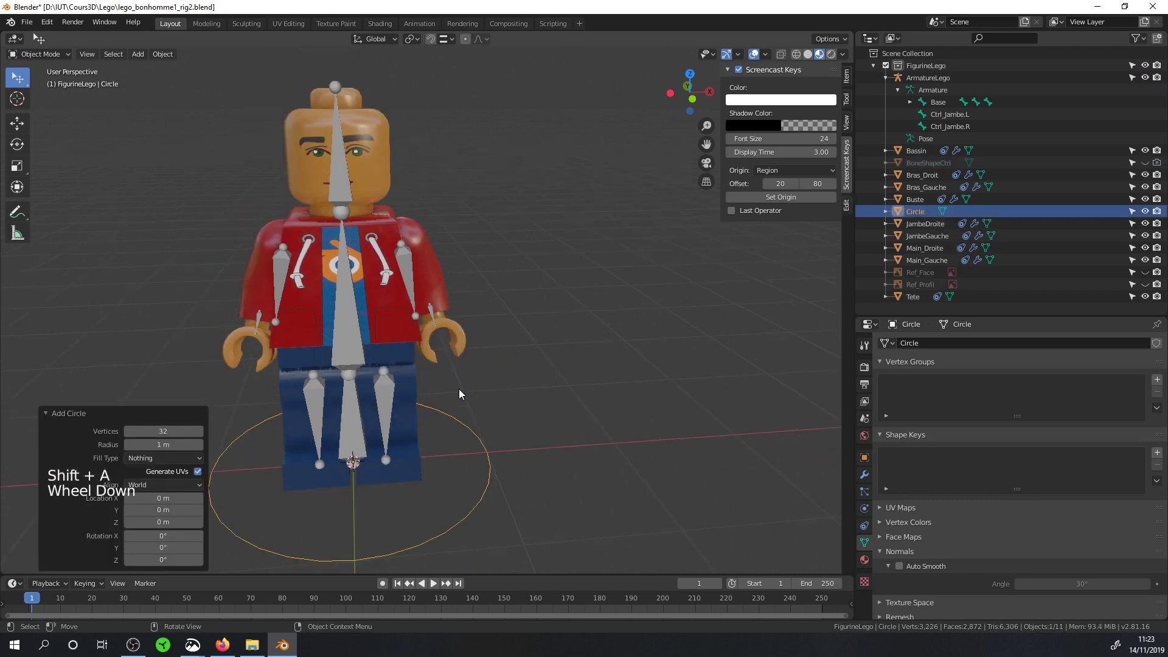
- Rename the new Circle object to BoneShapeRot in the scene hierarchy
ctrl+click(914, 213)
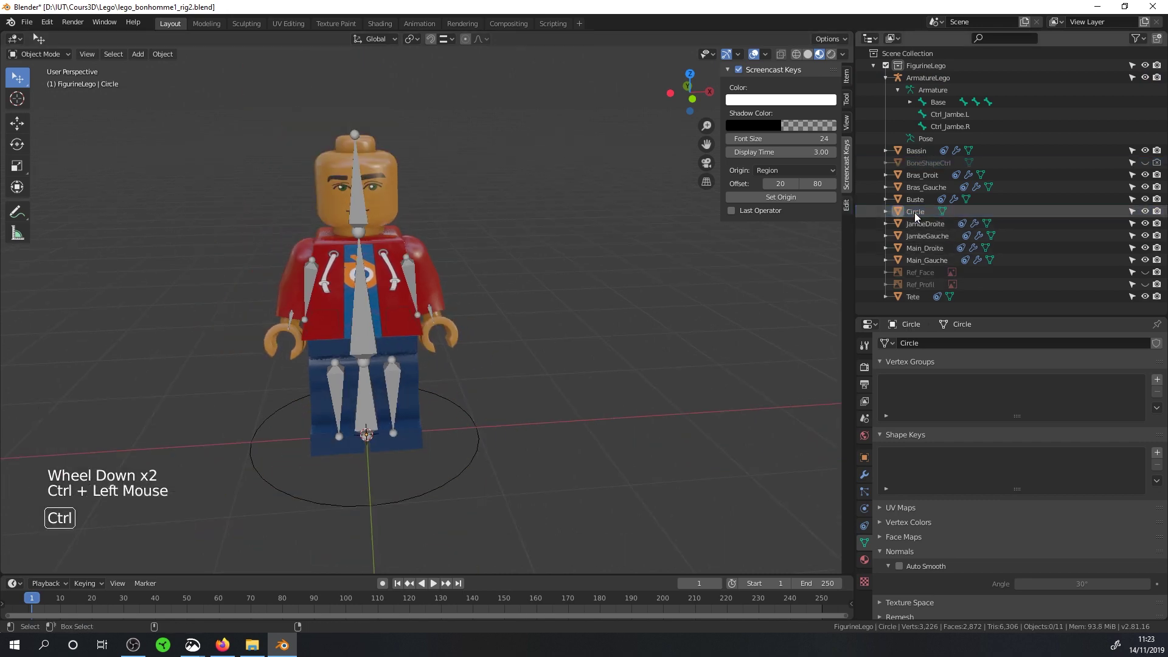
triple_click(914, 212)
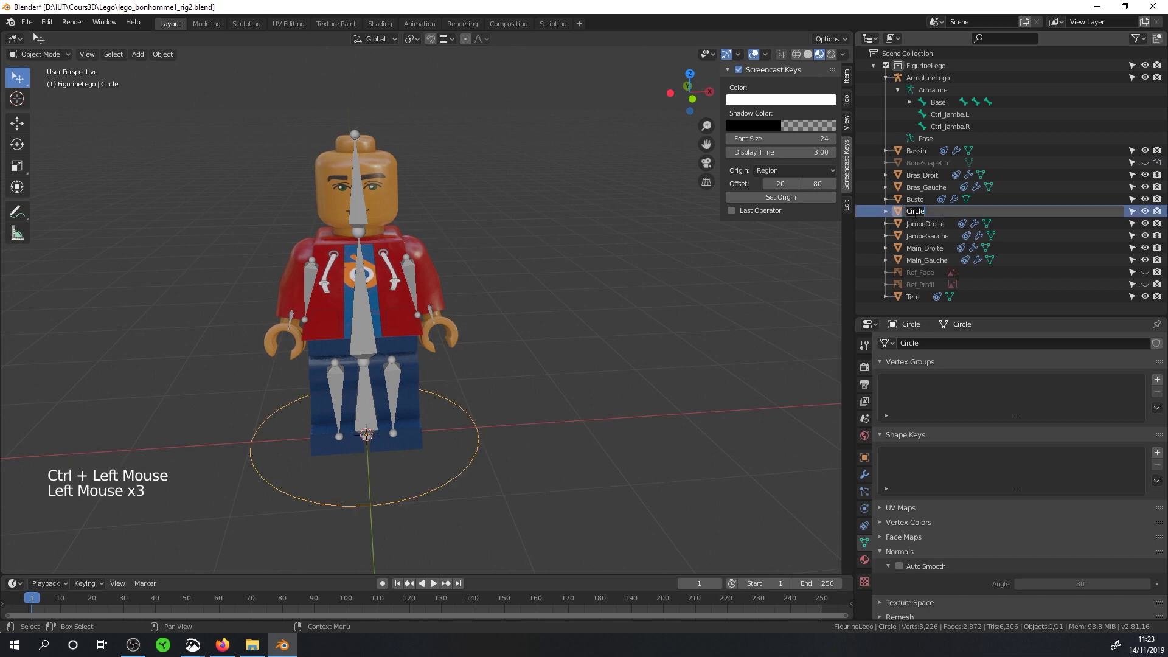
key(shift)
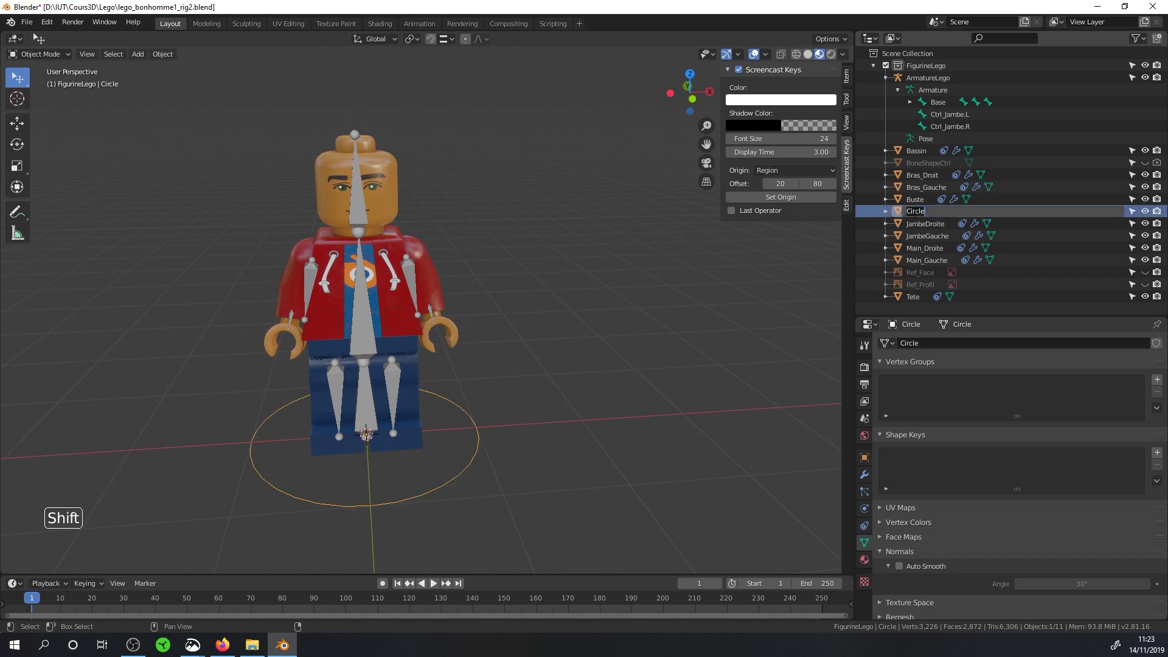
text(BoneSh)
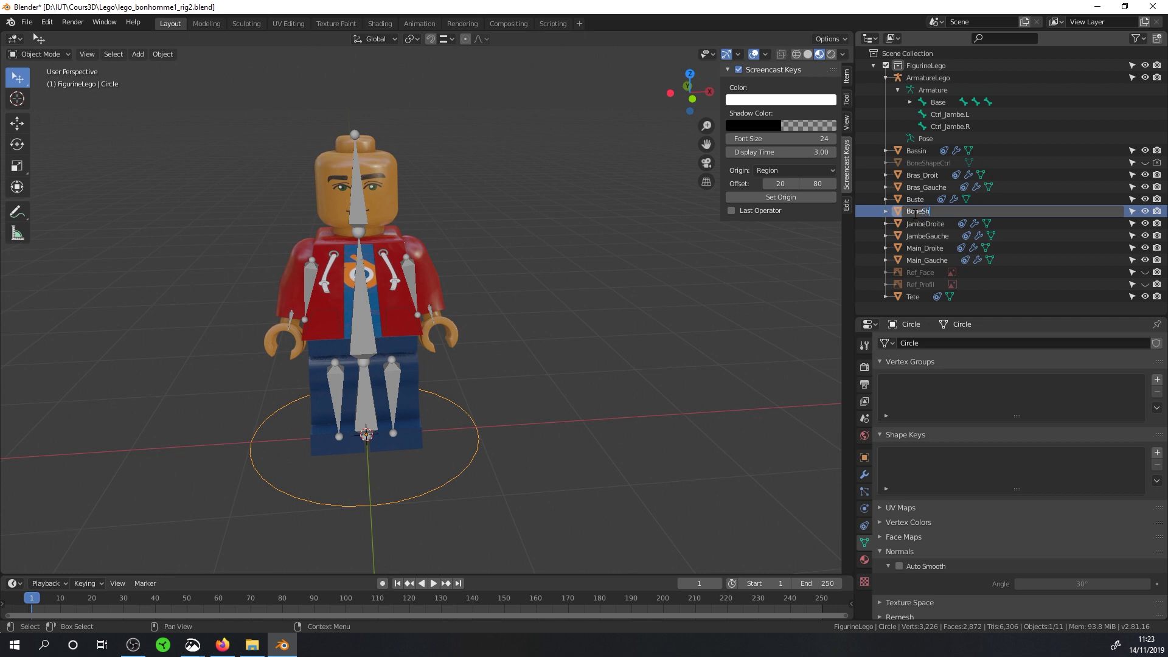
text(ape)
key(shift)
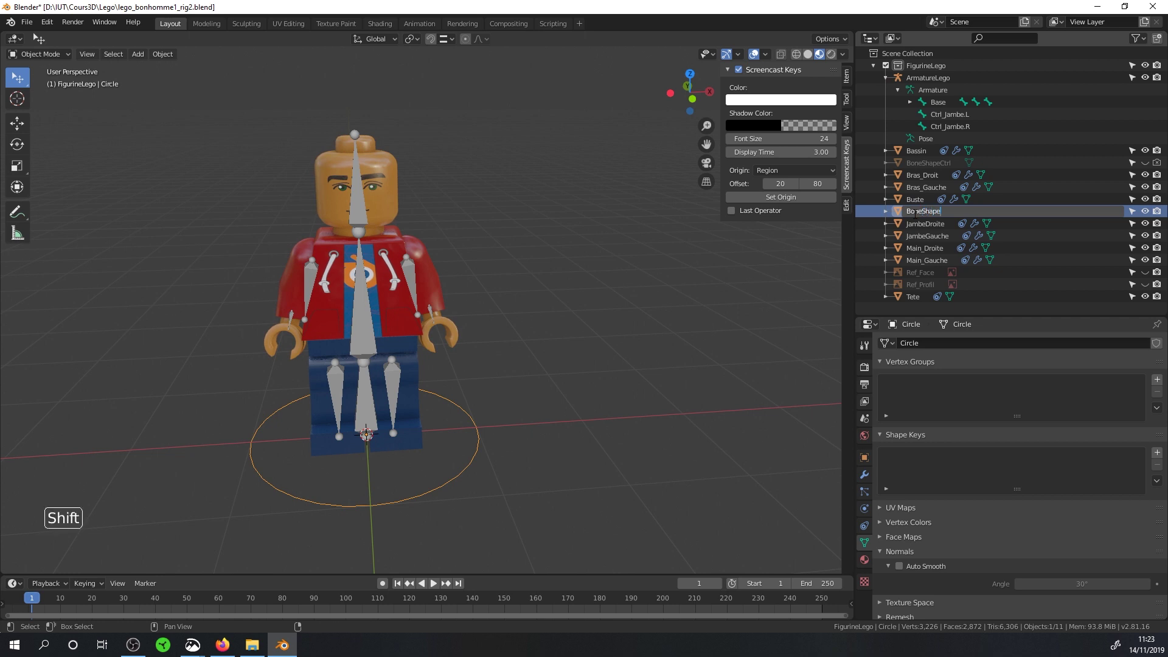
text(R)
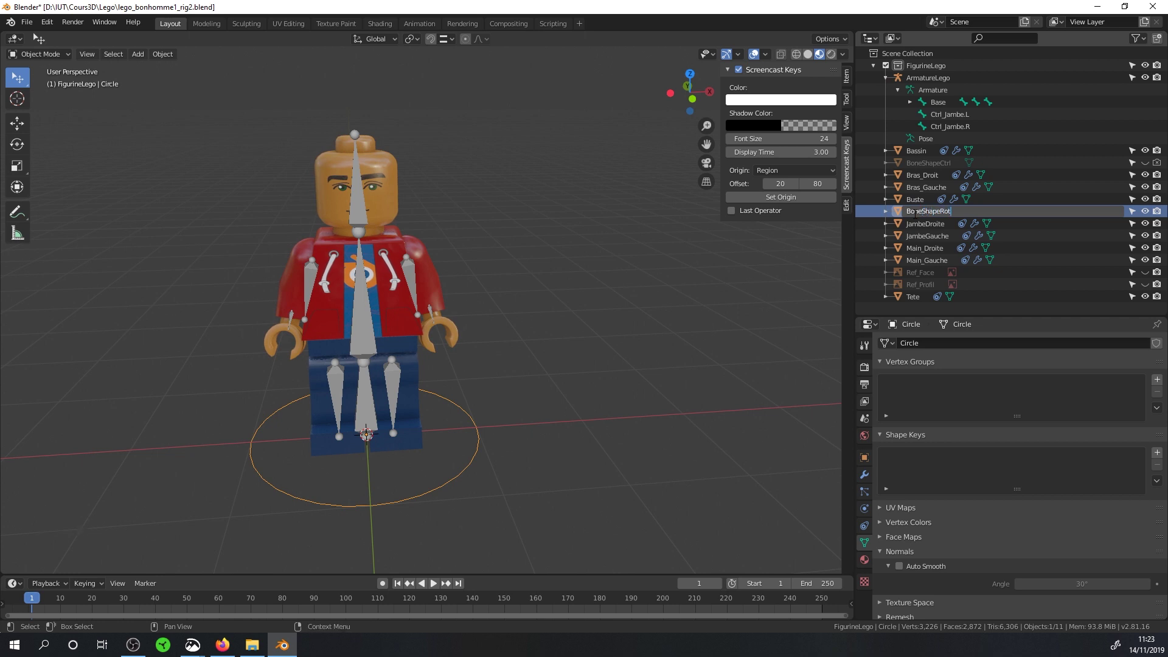
text(ot)
key(Return)
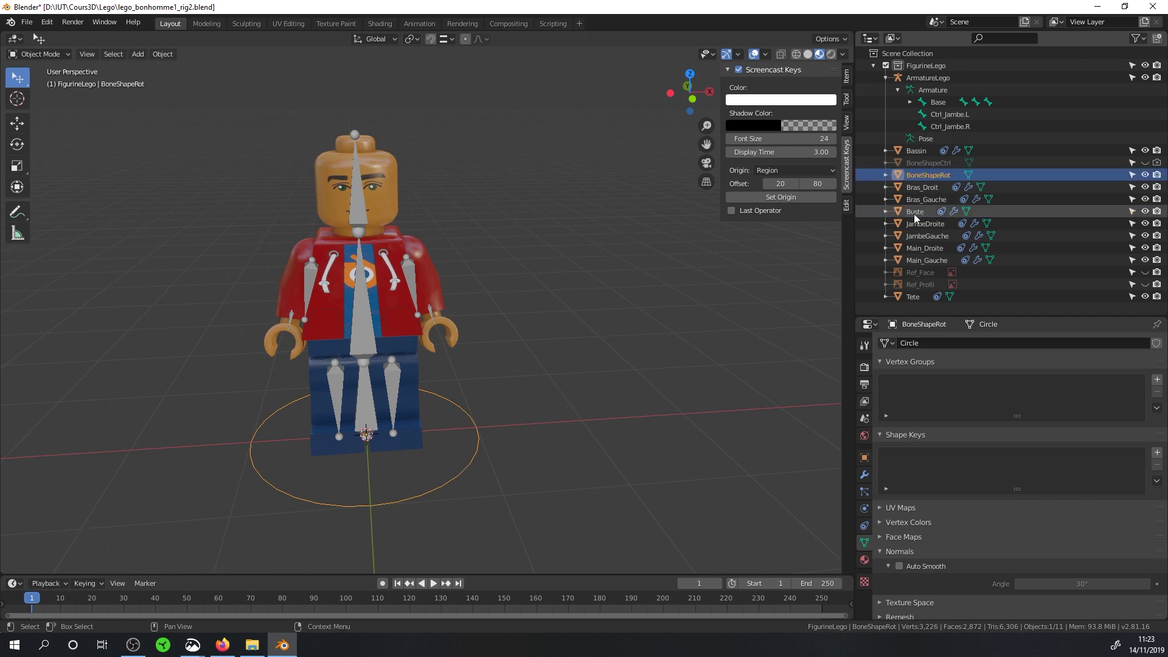
- Select the left hand bone Main.L of the ArmatureLego armature and switch to Pose Mode
click(416, 293)
key(Tab)
click(416, 294)
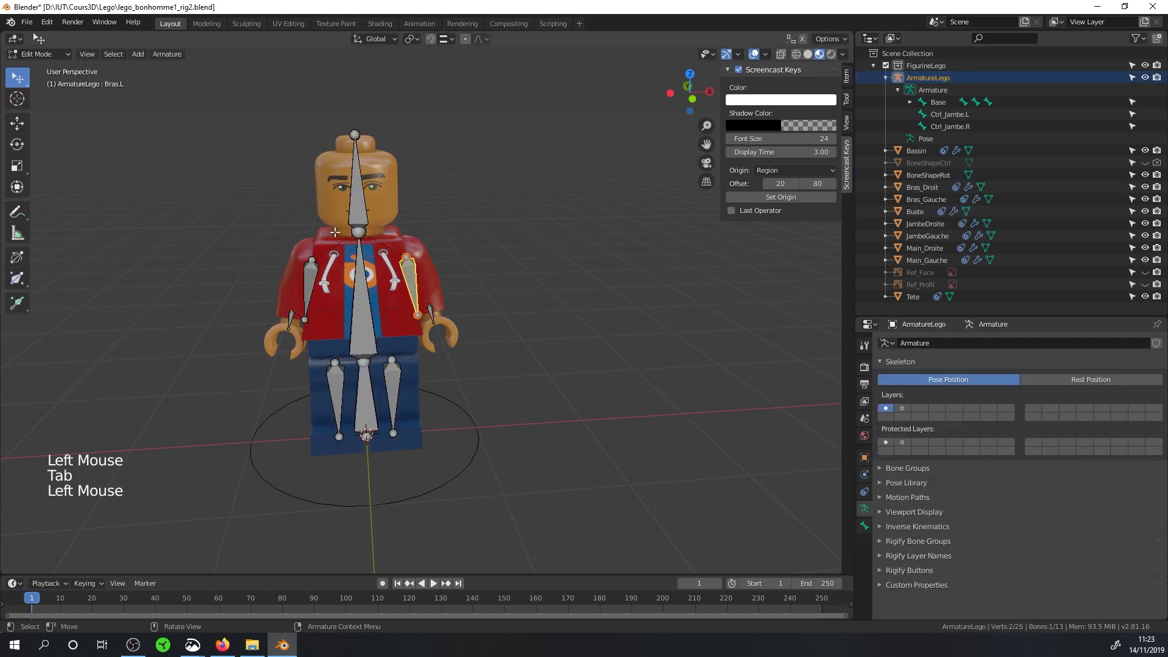
click(431, 313)
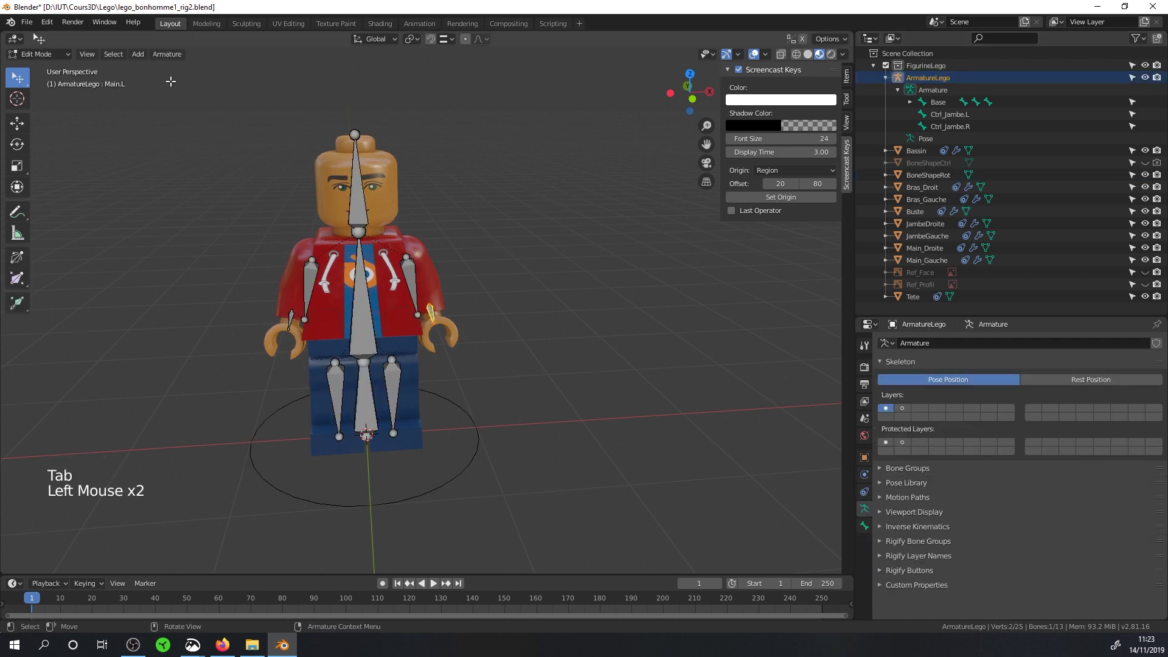
click(50, 55)
click(41, 95)
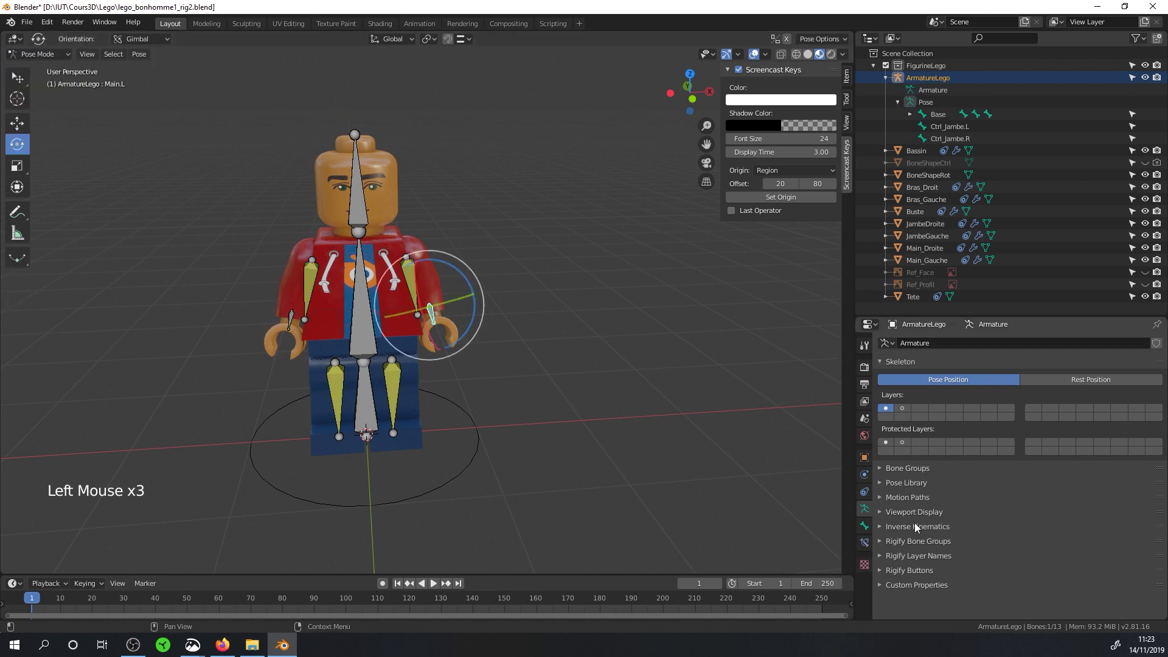
- Assign BoneShapeRot as the custom display object of the left hand bone Main.L
click(865, 525)
scroll(1004, 477, down, 8)
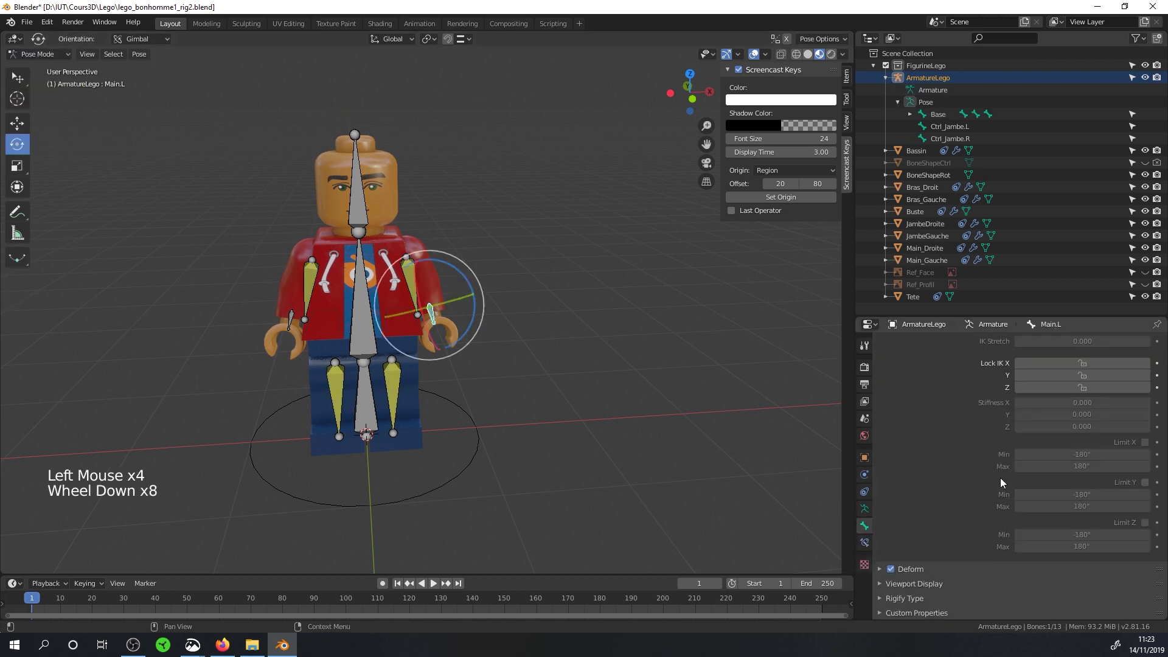
scroll(1000, 477, up, 4)
click(881, 420)
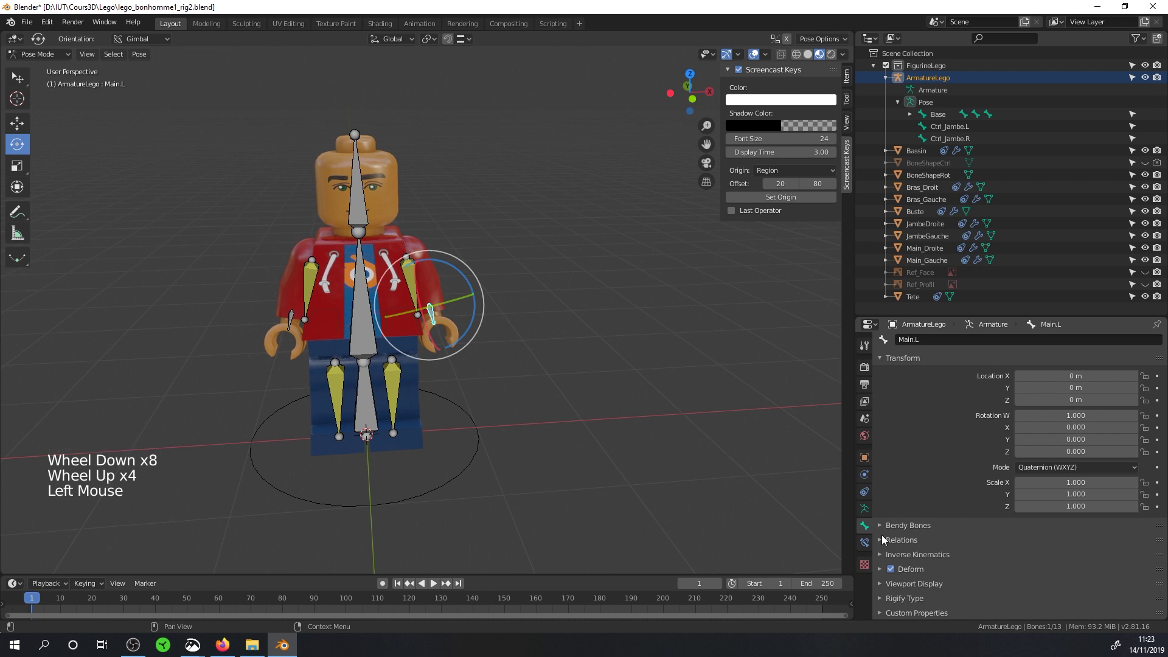
click(880, 579)
scroll(933, 522, down, 4)
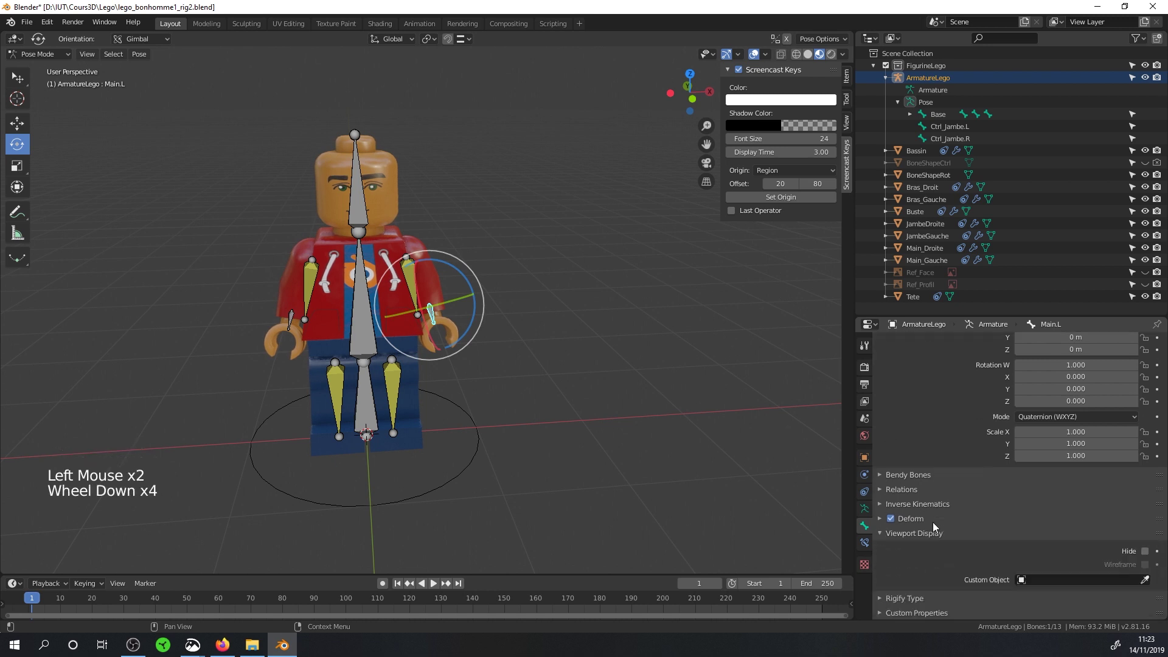
click(1056, 581)
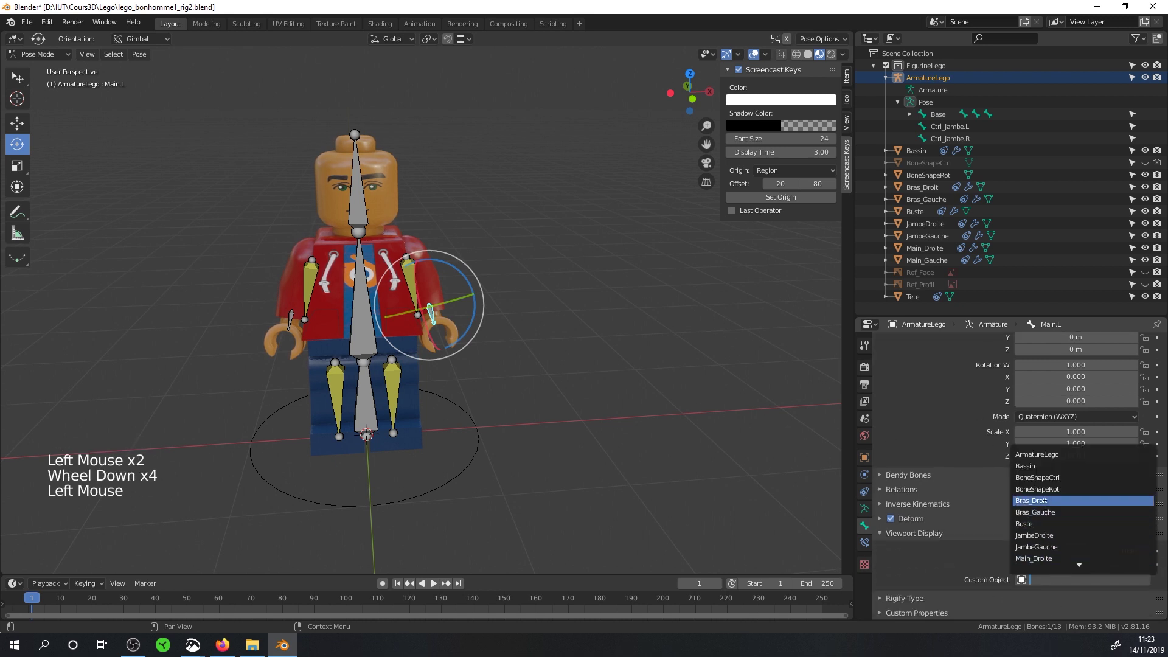
click(1037, 488)
- Disable Bone Size for Main.L's custom shape and set its display scale to 0.25
scroll(437, 255, up, 2)
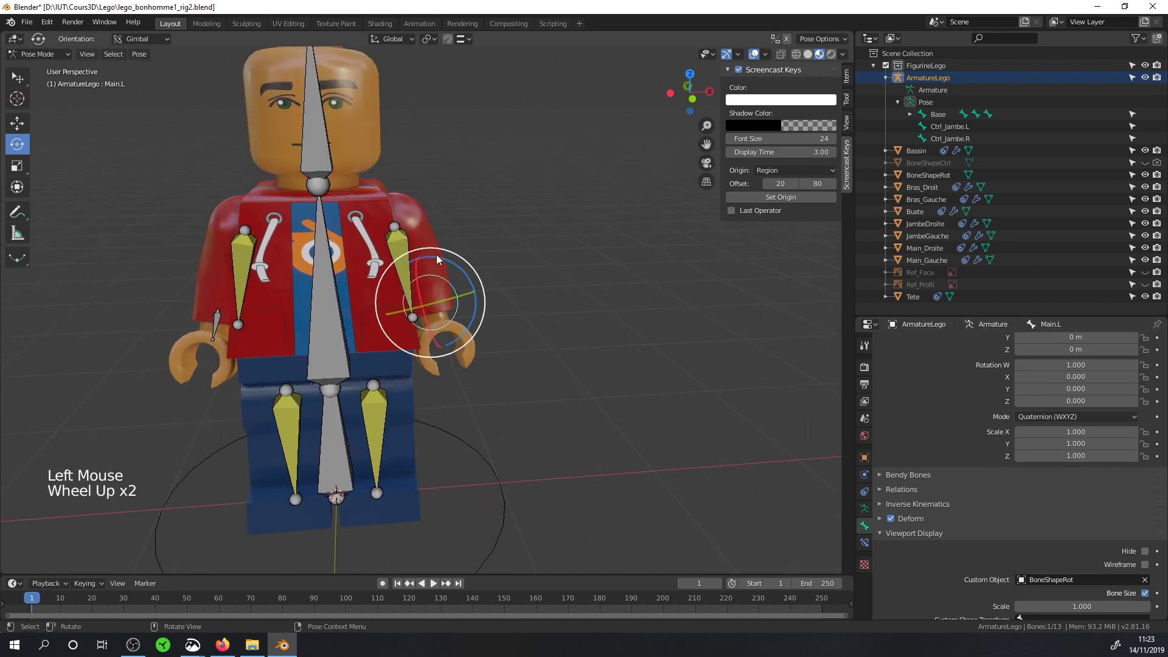
middle_drag(568, 356, 505, 350)
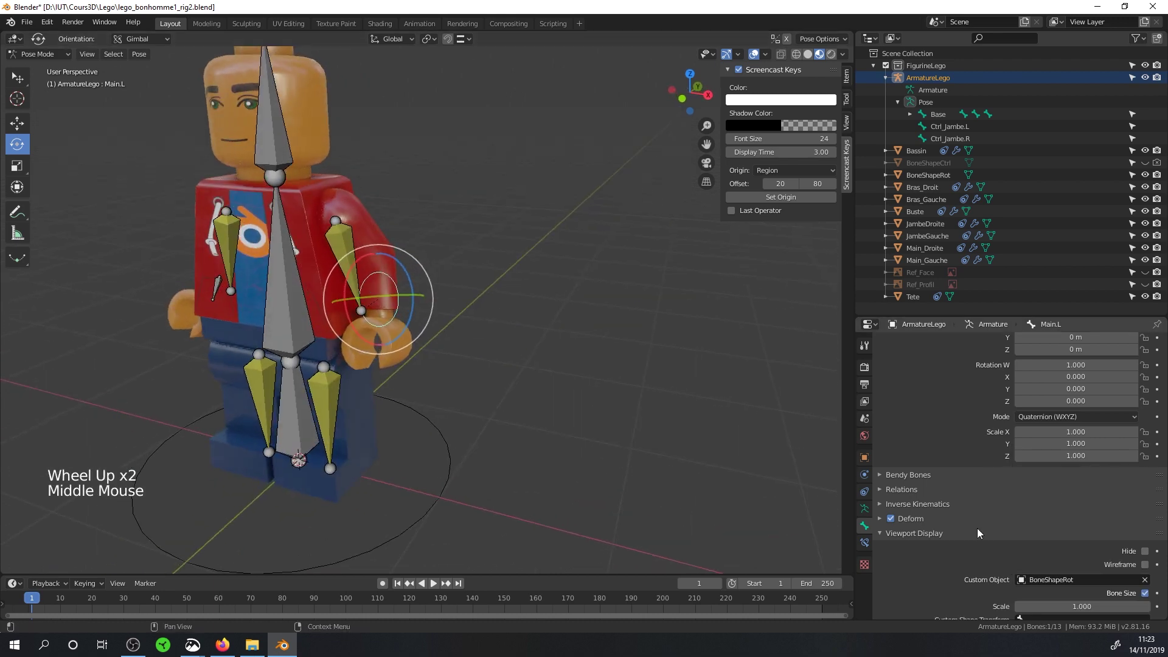
click(1145, 593)
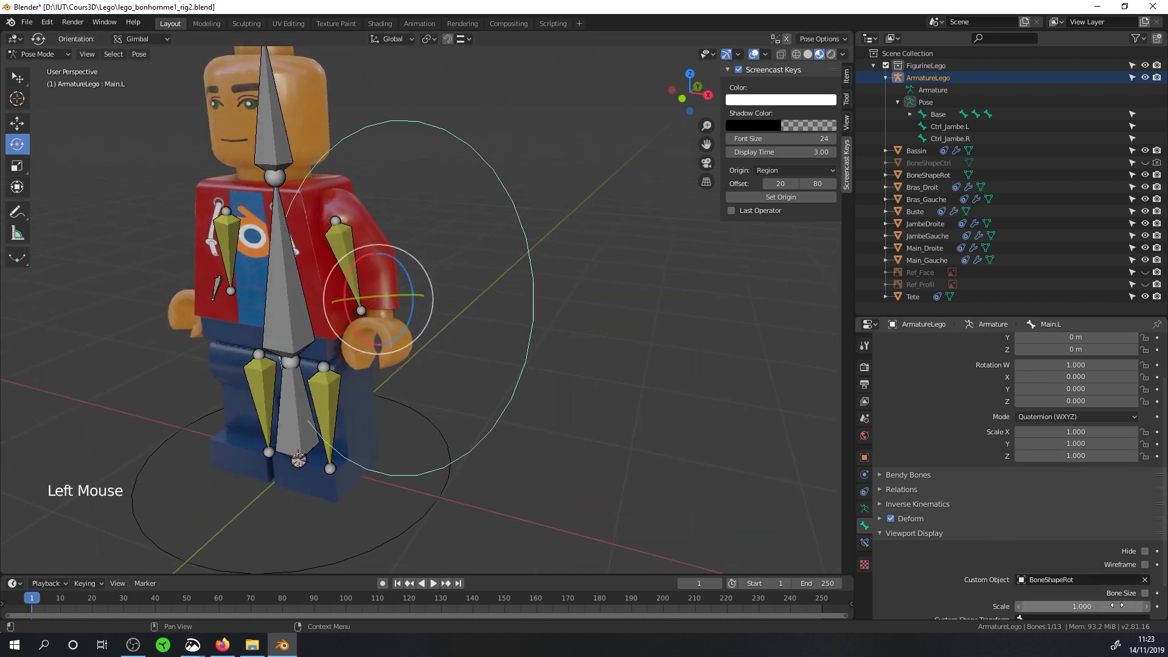
drag(1116, 606, 1062, 606)
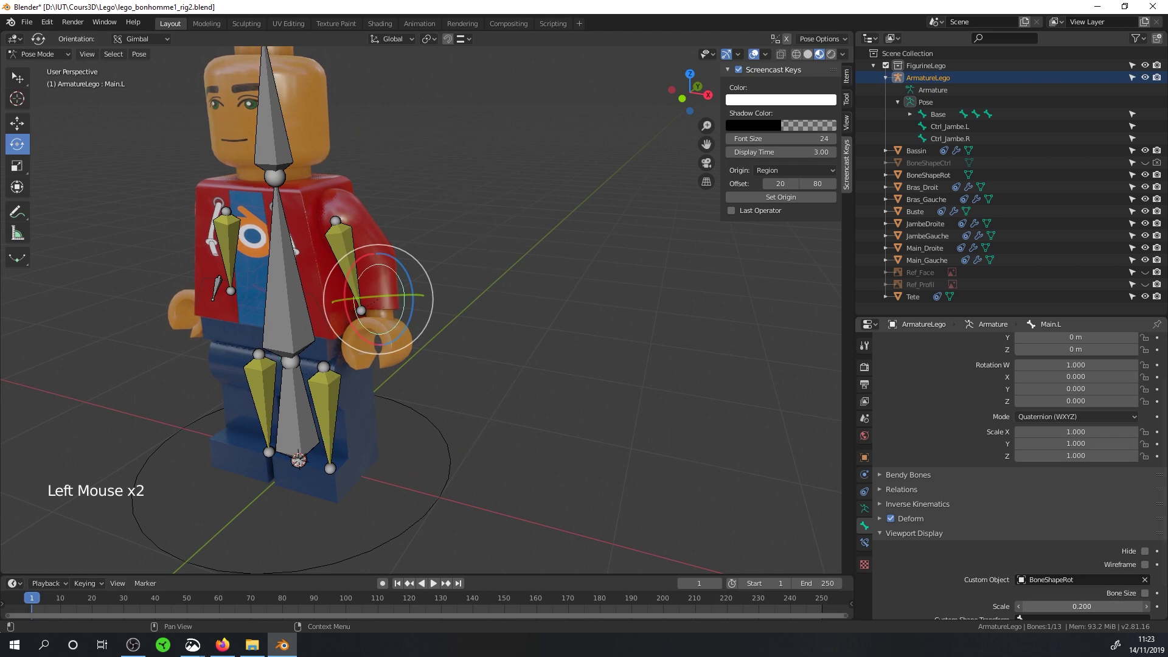
click(1108, 607)
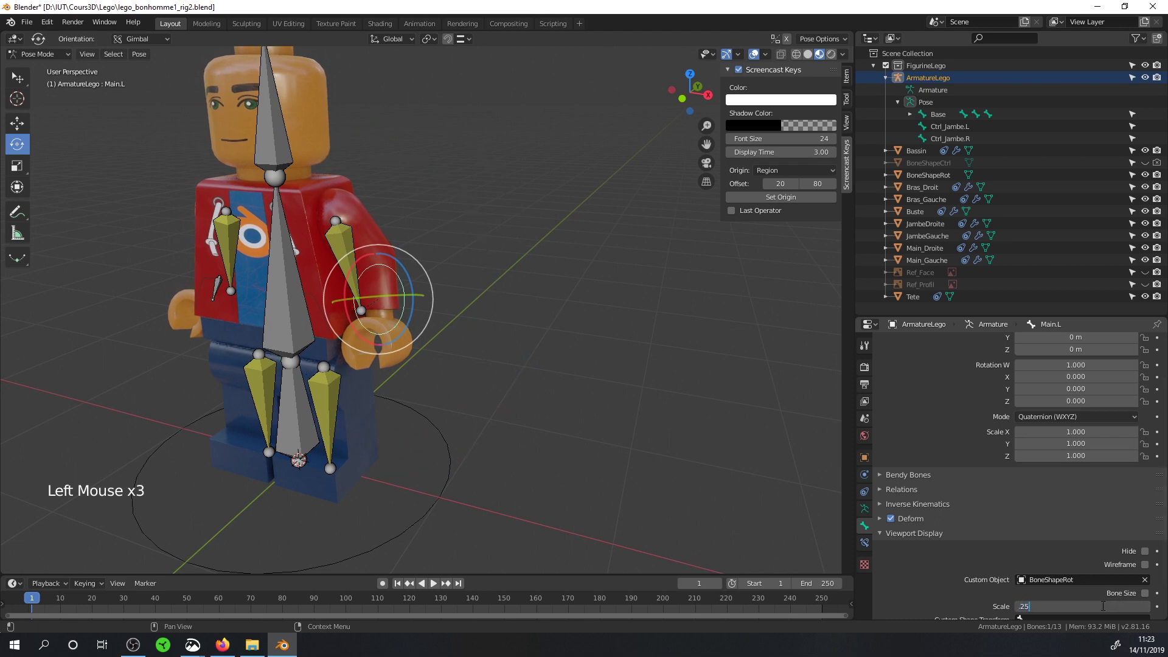
text(.25)
key(Return)
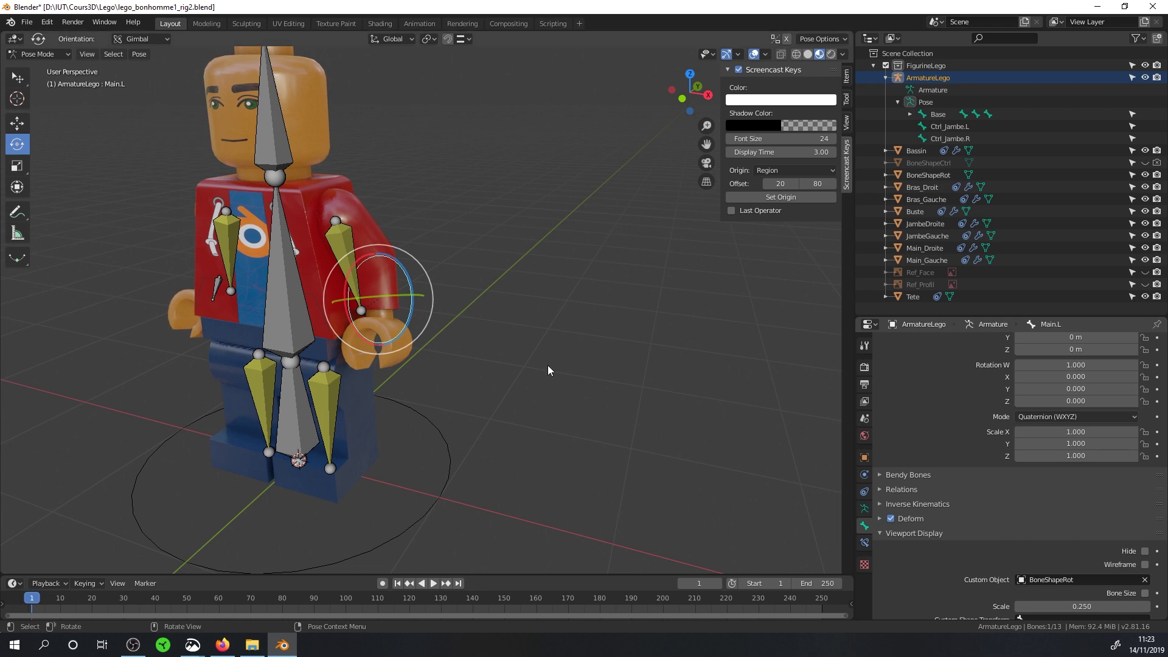
- Give the right hand bone Main.R the BoneShapeRot custom shape, with Bone Size disabled and a scale of 0.25
middle_drag(448, 315, 501, 441)
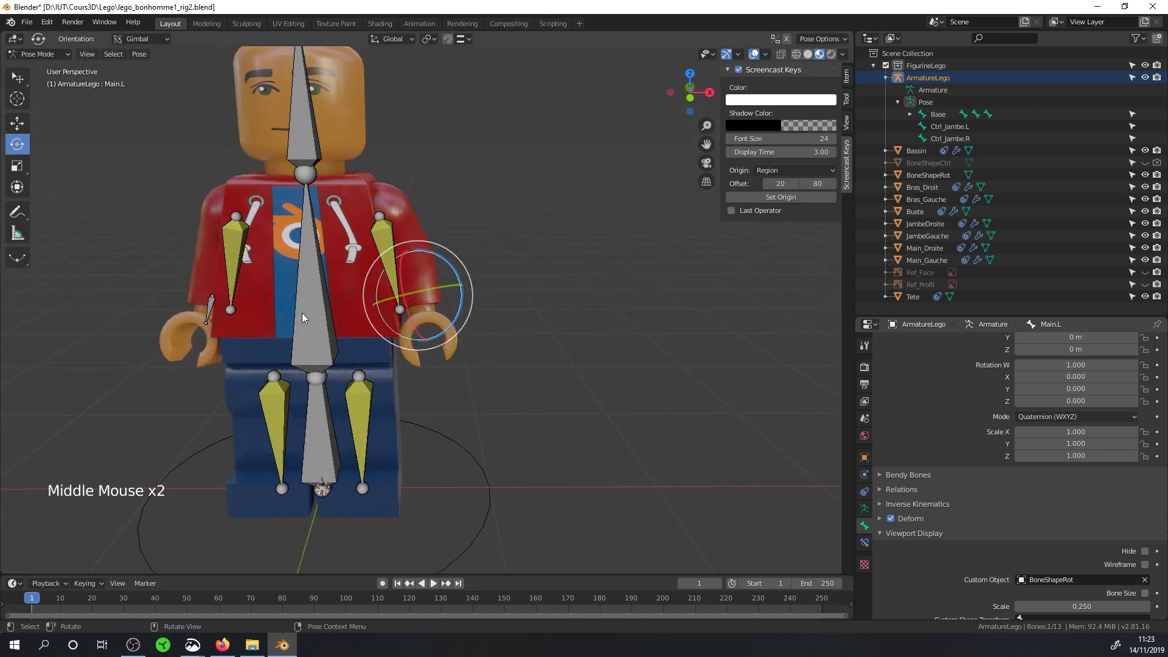
click(208, 308)
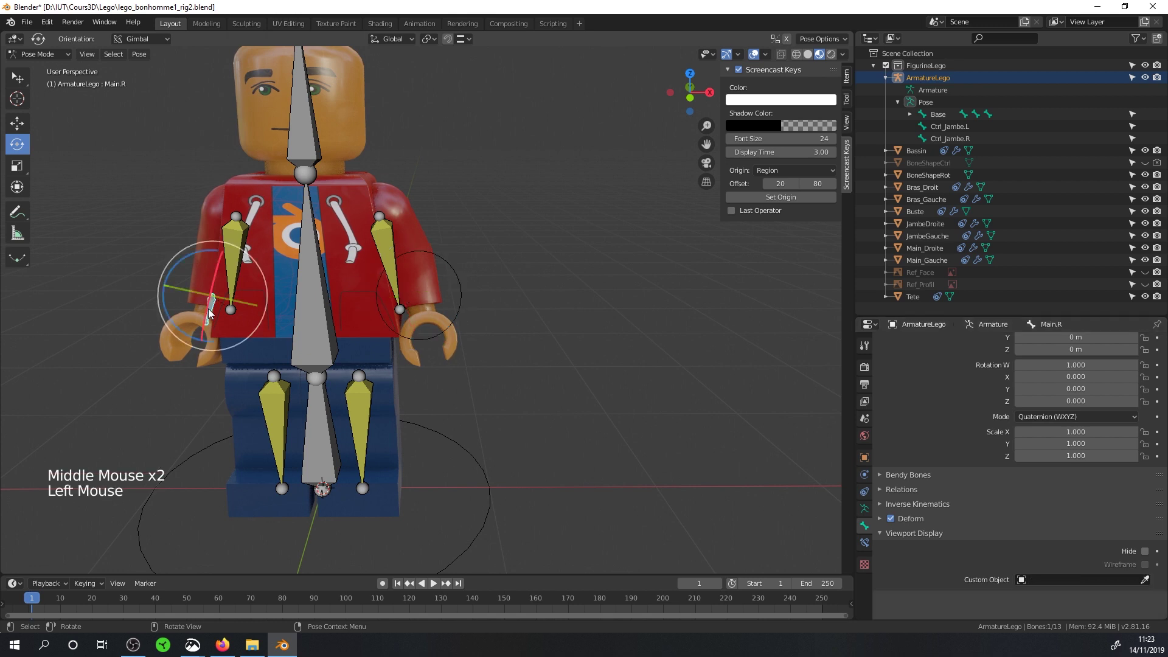
click(1050, 584)
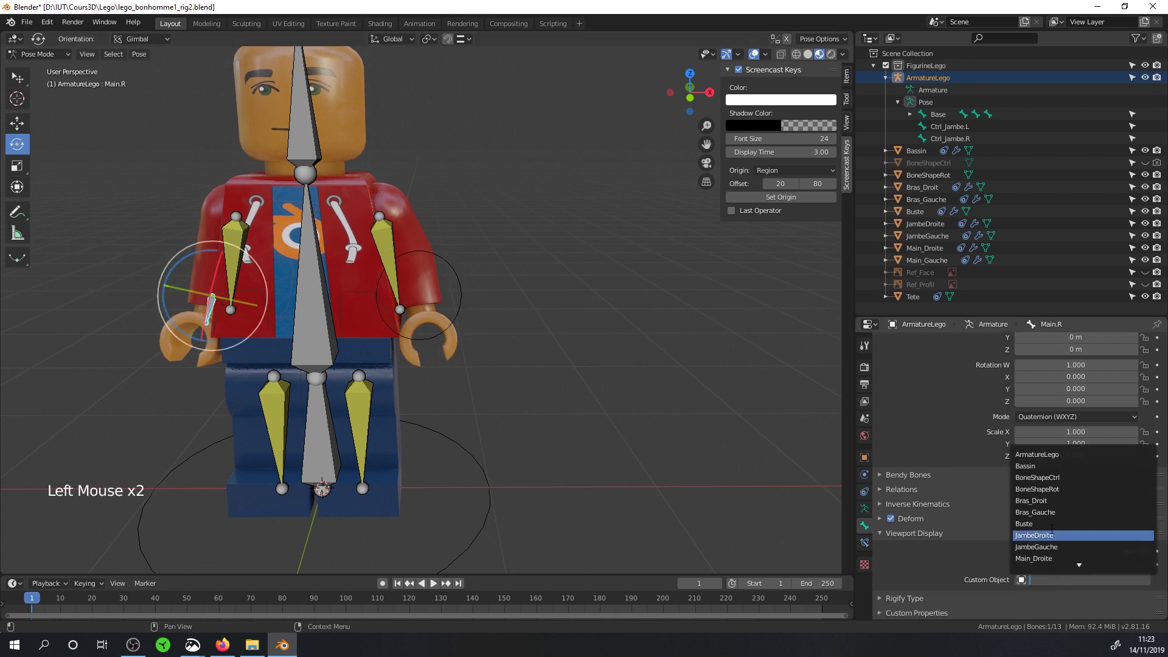
click(1059, 489)
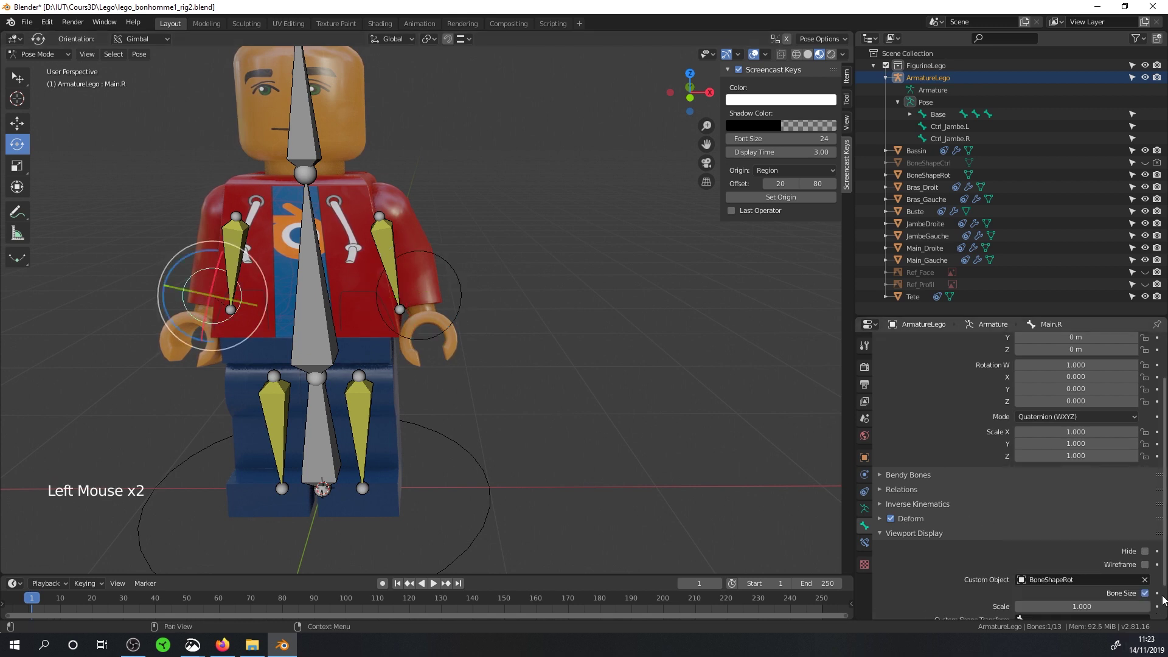
click(1145, 593)
click(1108, 606)
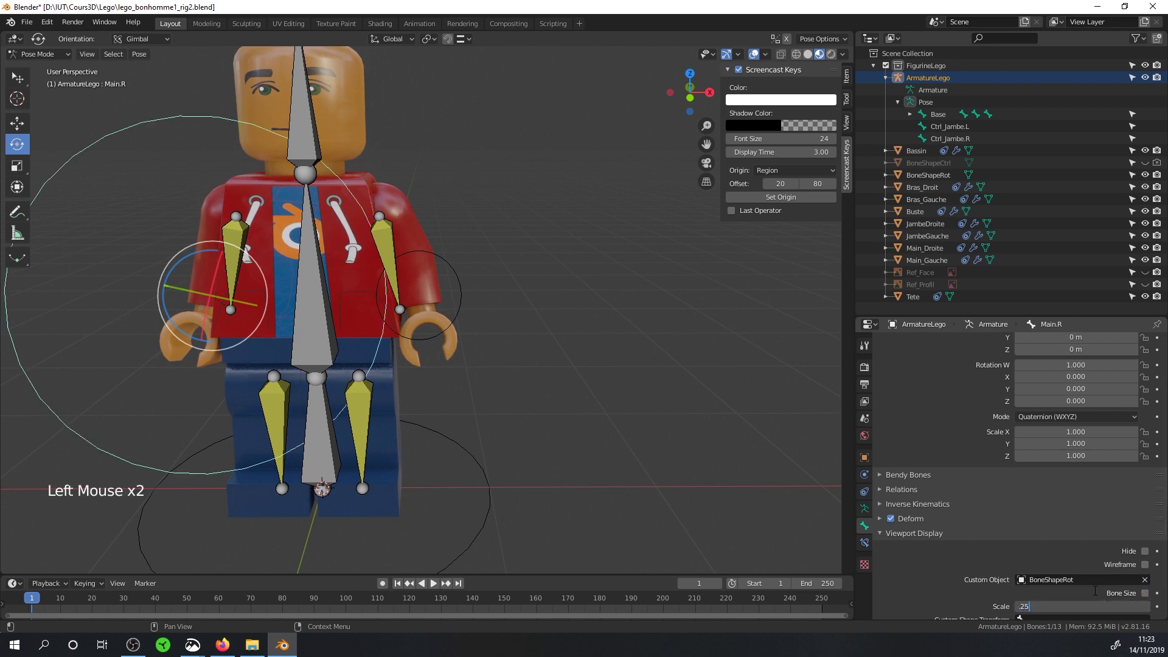
key(Return)
- Select the head bone Tete and set its custom display object to BoneShapeRot, replacing the mistakenly chosen BoneShapeCtrl
click(317, 137)
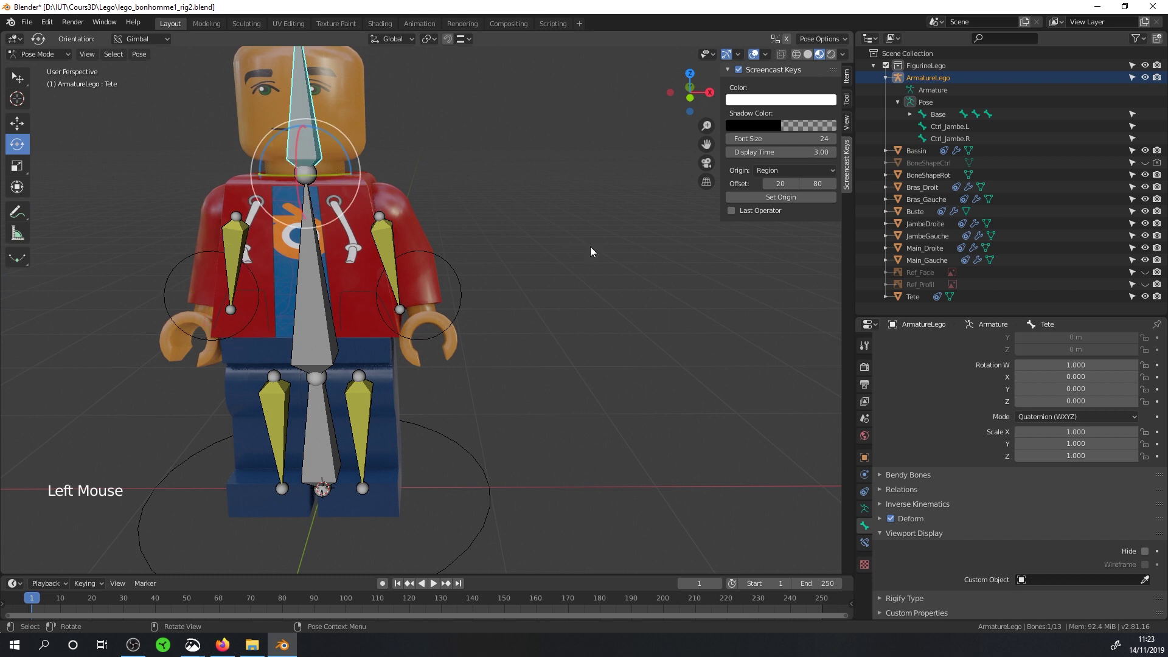
click(1090, 578)
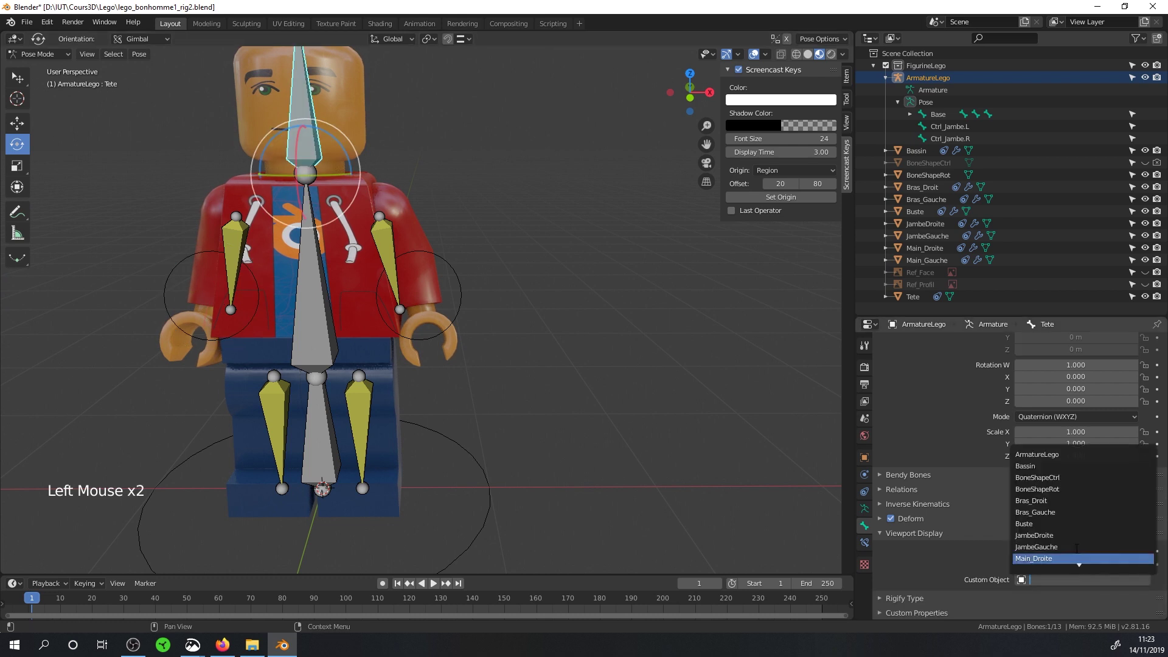
click(1063, 481)
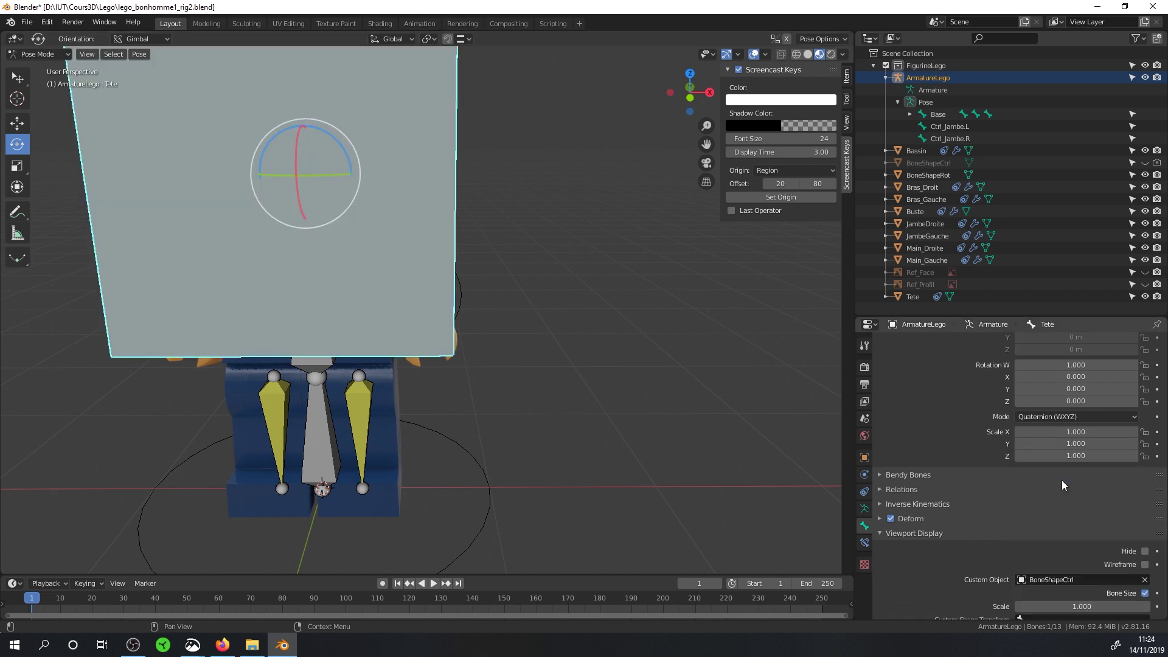
click(1092, 581)
click(1075, 488)
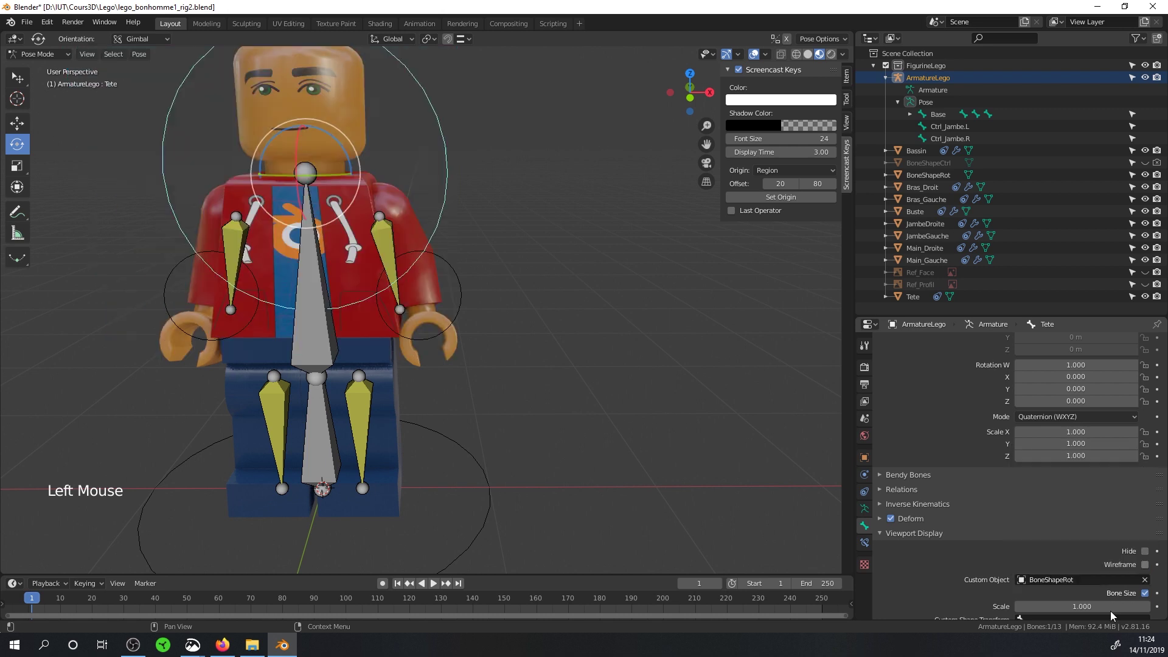
- Disable Bone Size for Tete's custom shape, try a display scale of 0.25, and settle on 0.33
click(1146, 593)
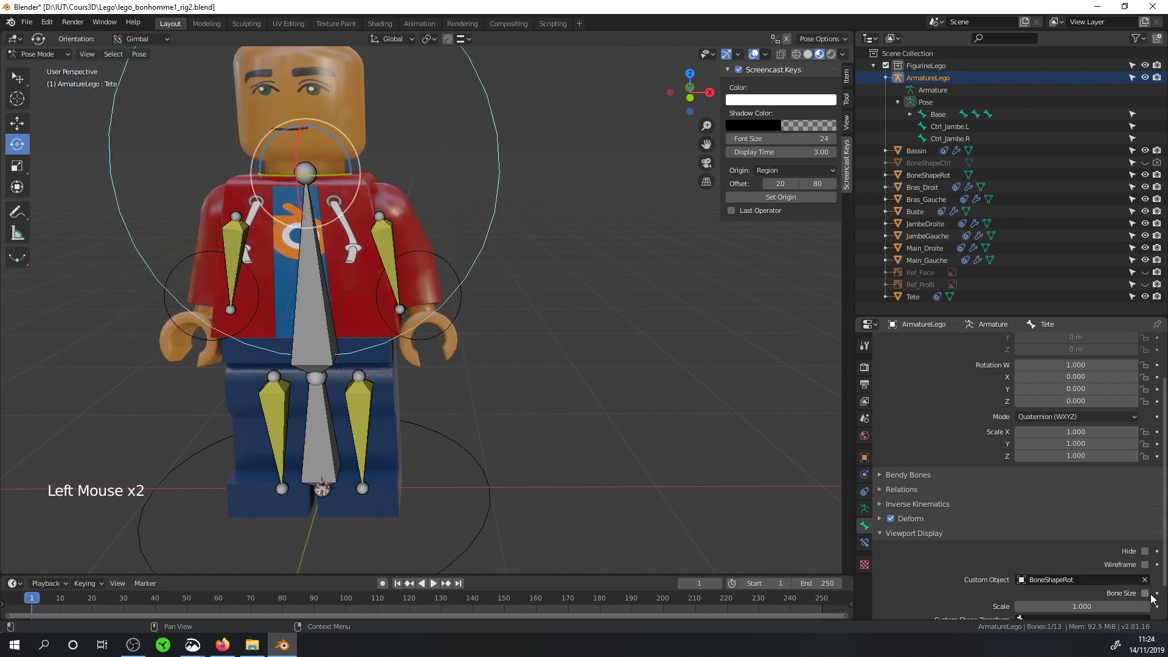
click(1112, 606)
click(1112, 605)
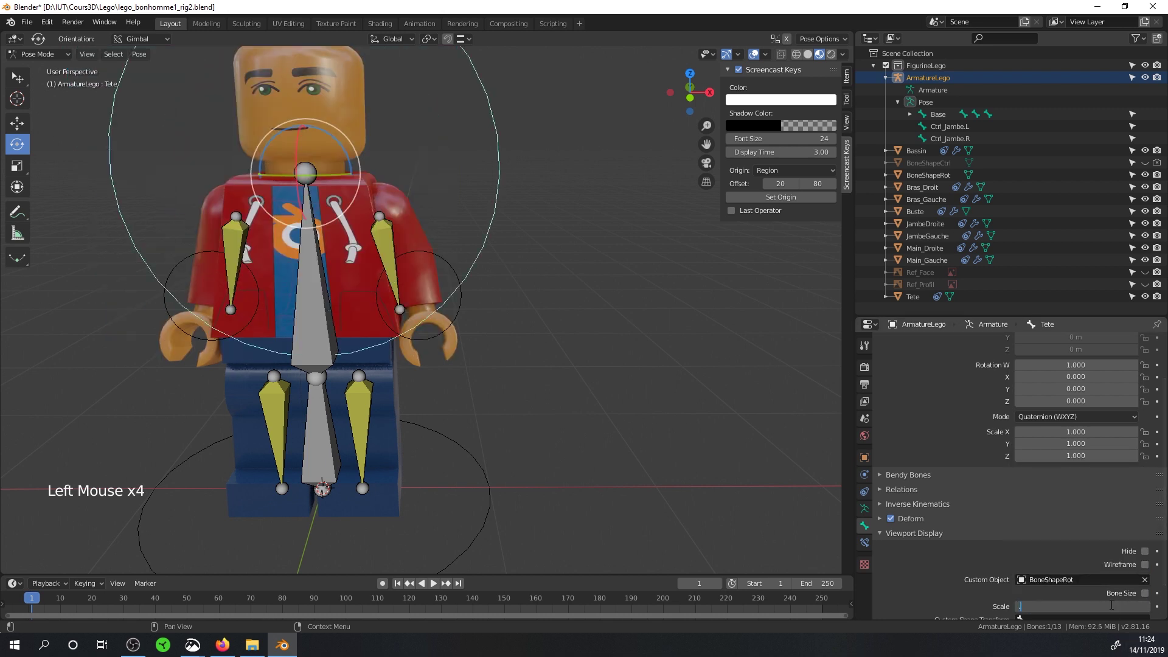
text(.25)
key(Return)
click(1099, 608)
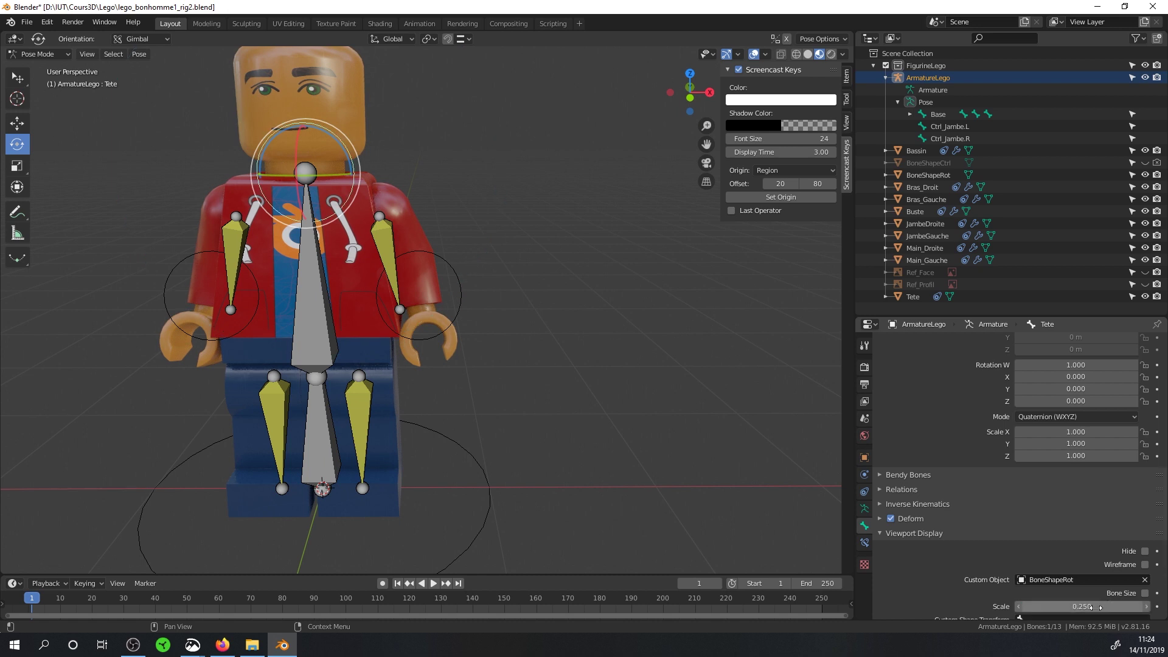
text(.33)
key(Return)
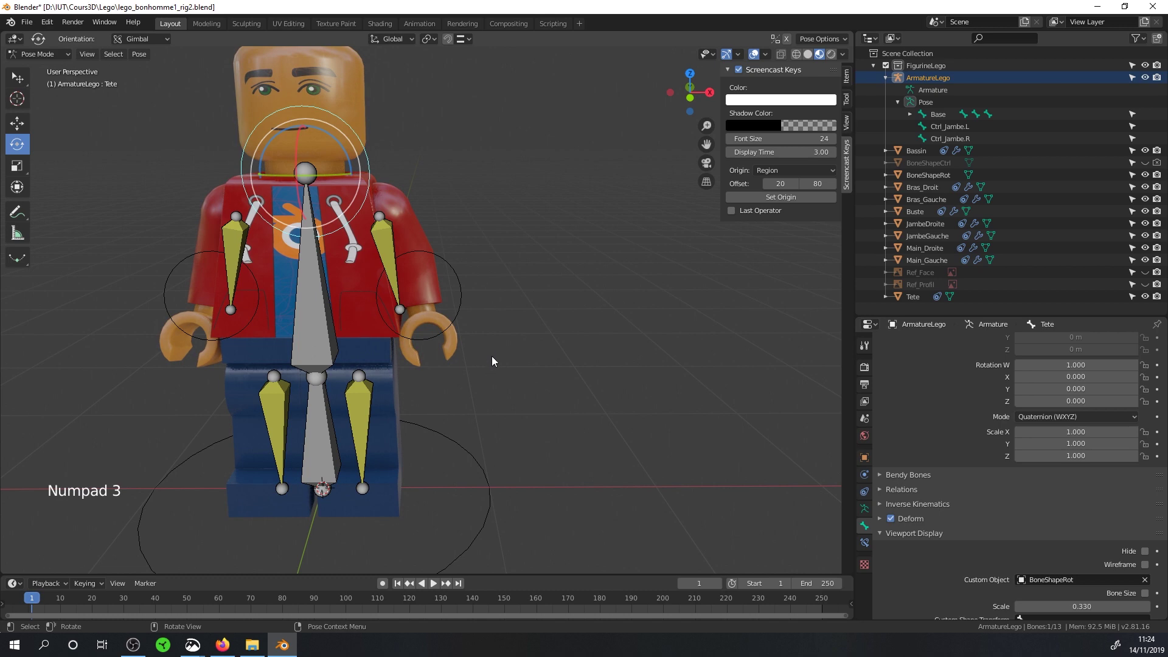
- In Edit Mode, move the Tete, Main.L and Main.R bones together to the second bone layer
middle_drag(491, 356, 537, 357)
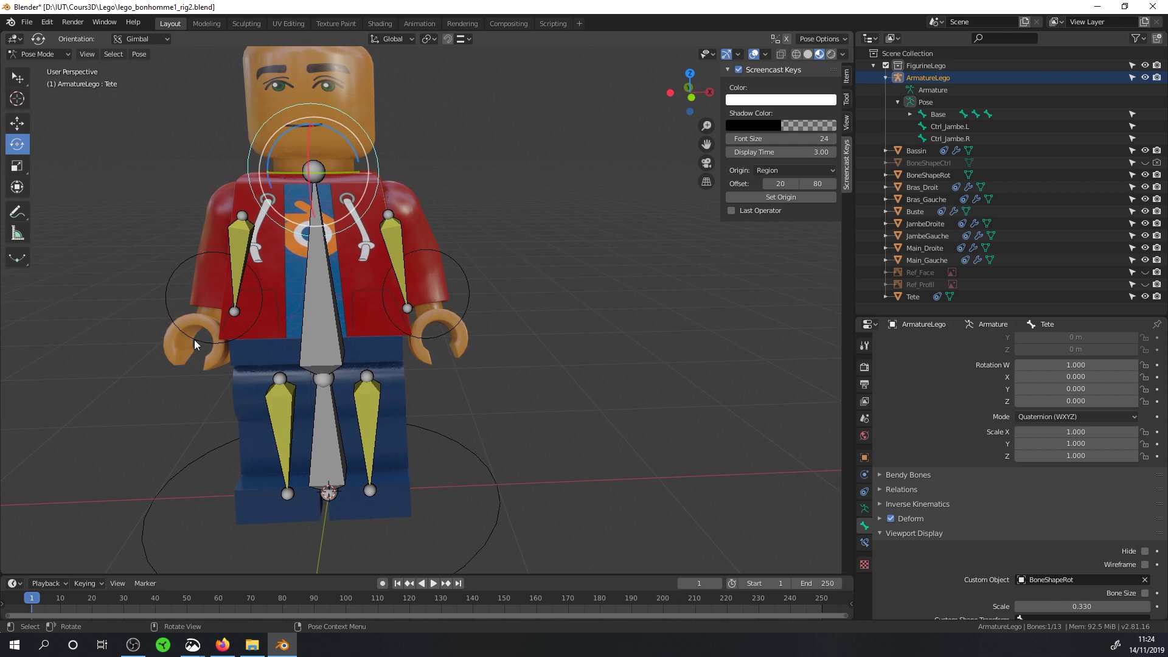
click(43, 55)
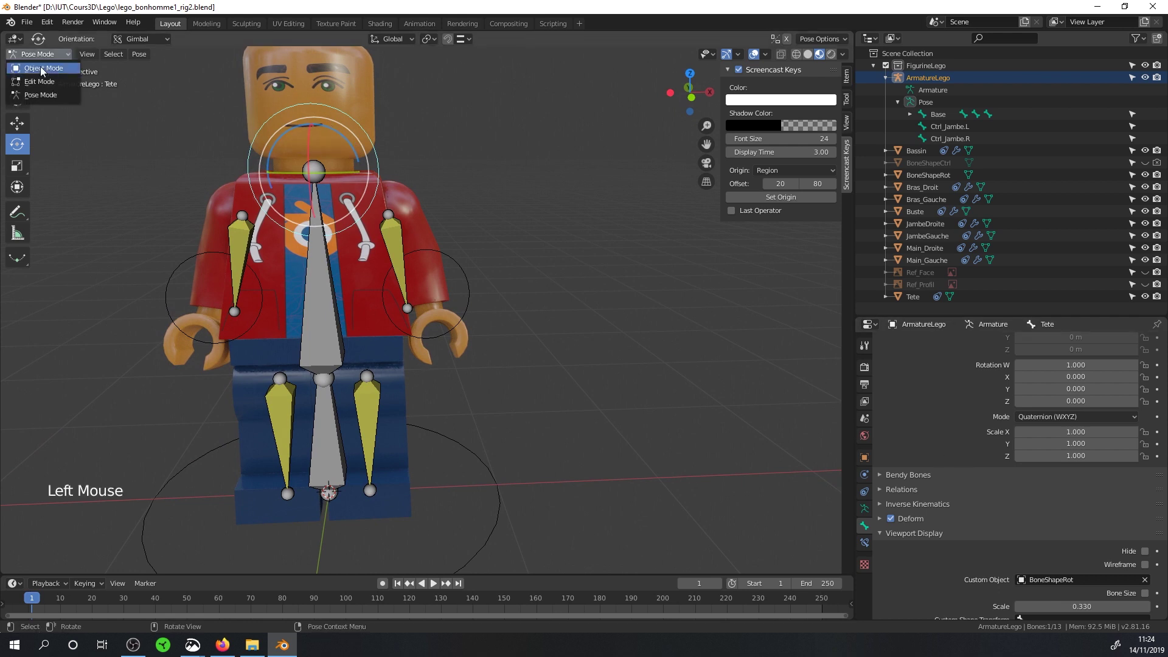
click(36, 85)
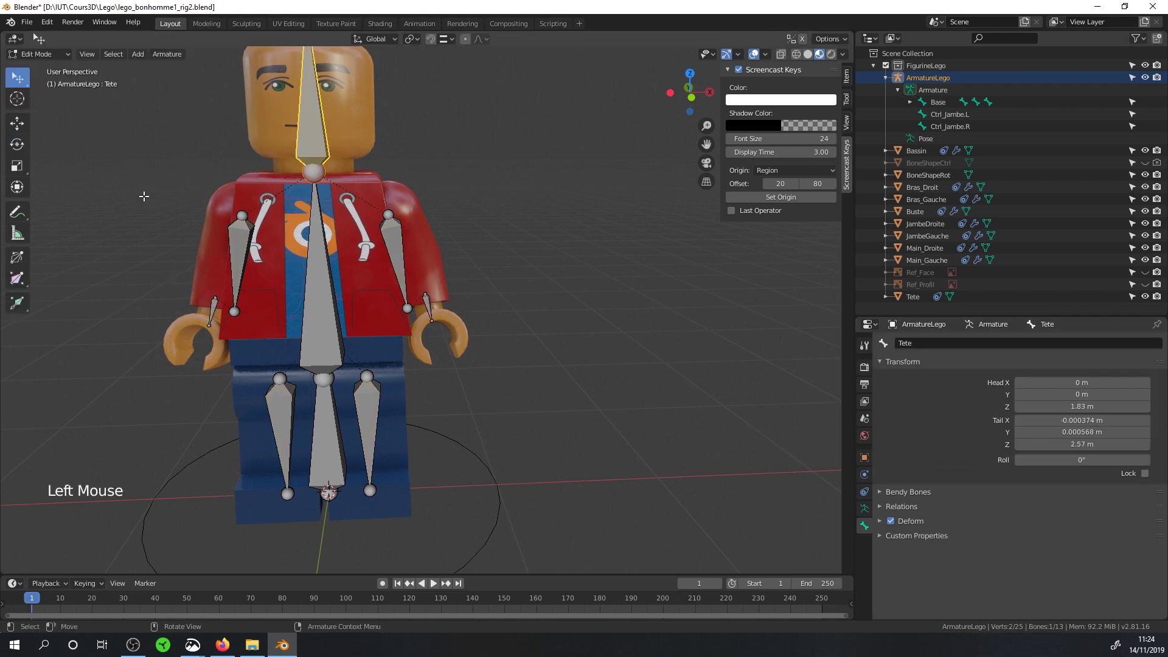
shift+click(427, 303)
shift+click(215, 308)
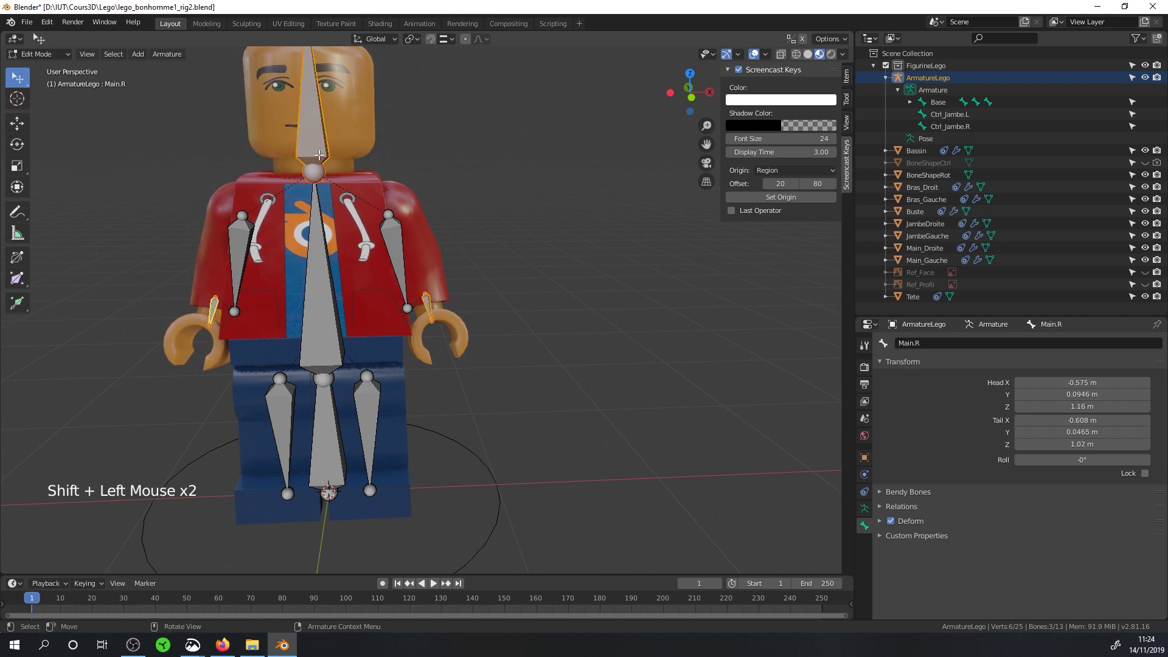
key(m)
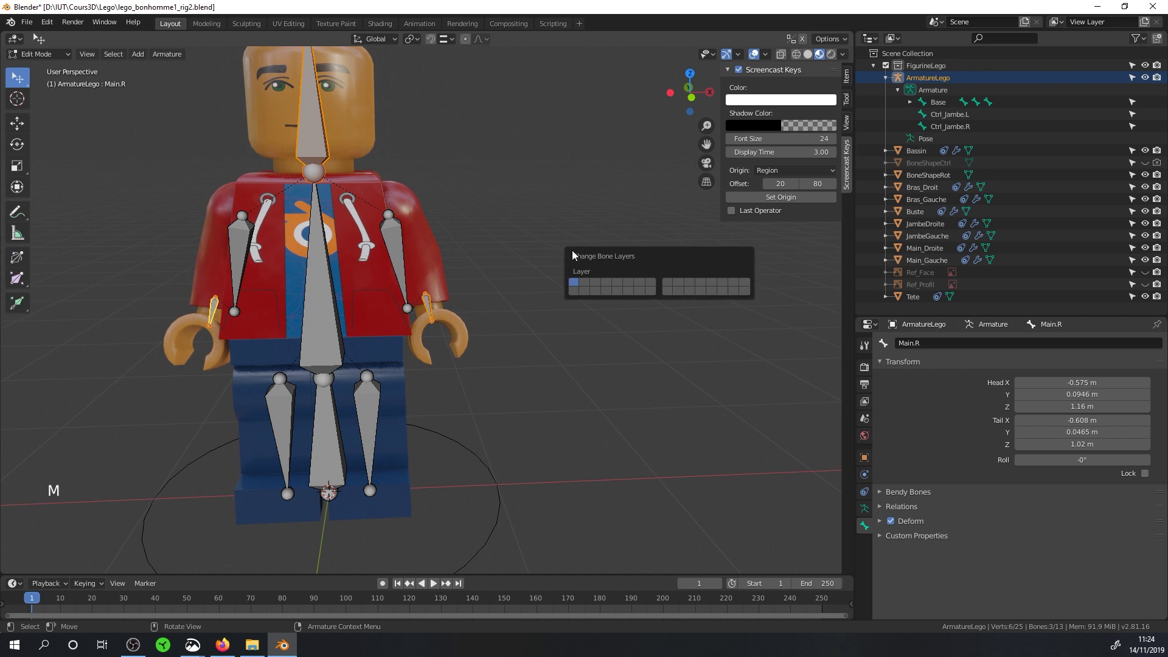
click(584, 283)
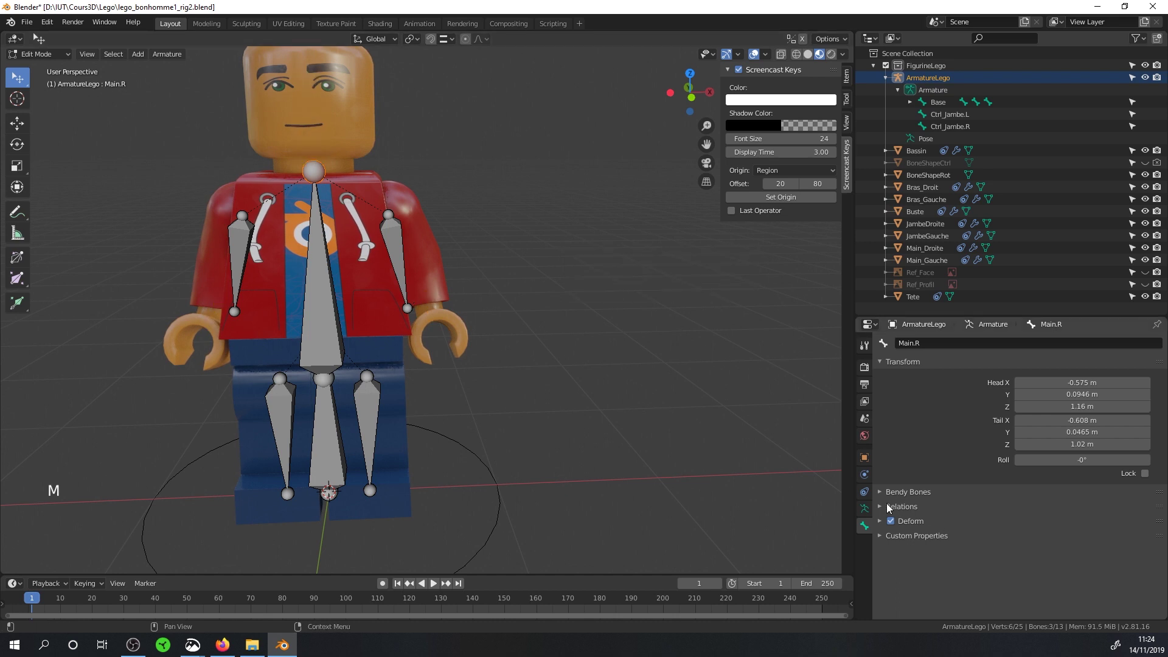
- In Object Mode, display only the armature's second bone layer and select the BoneShapeRot circle on the ground
click(40, 58)
click(39, 66)
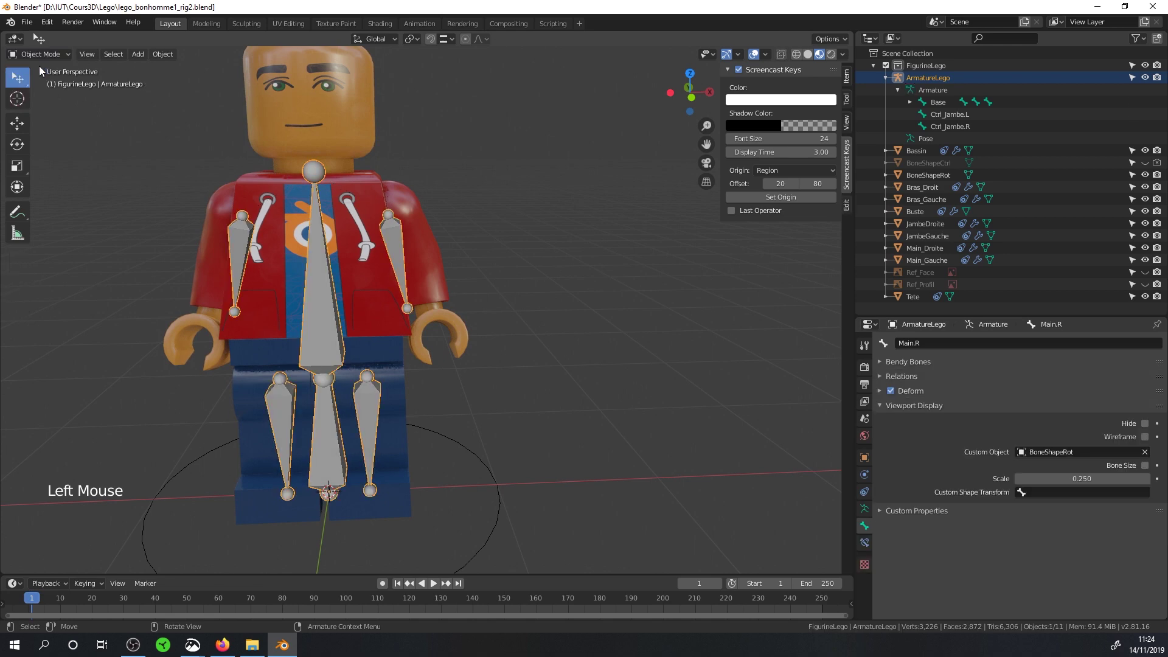
click(864, 508)
click(903, 408)
middle_drag(474, 306, 441, 265)
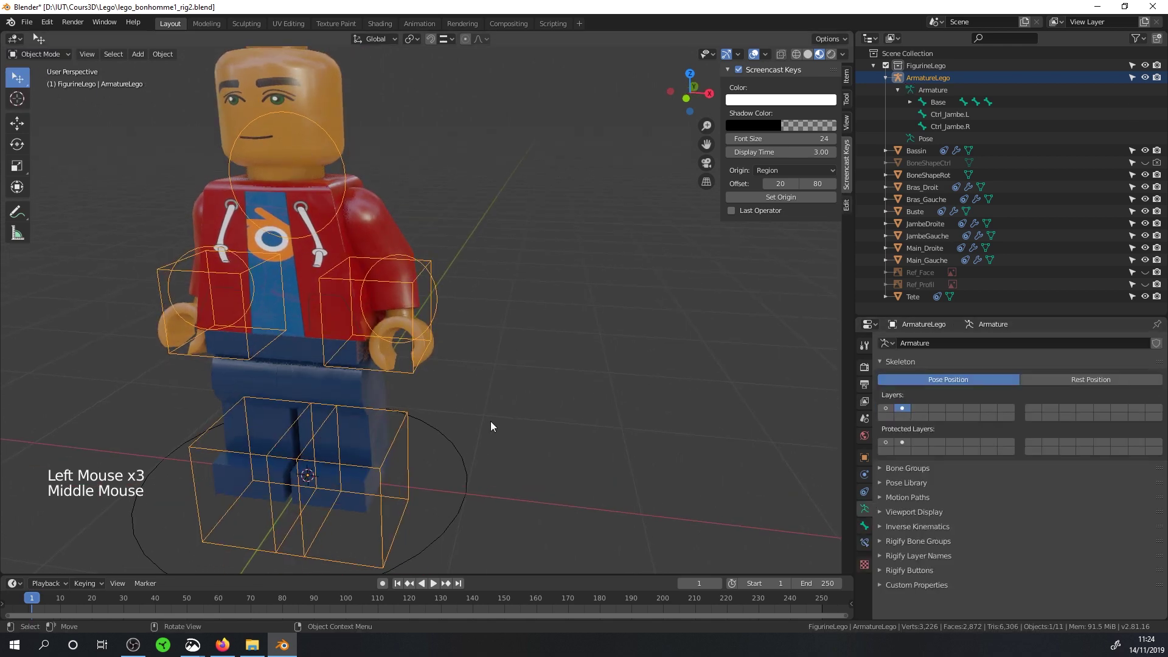
middle_drag(490, 421, 446, 365)
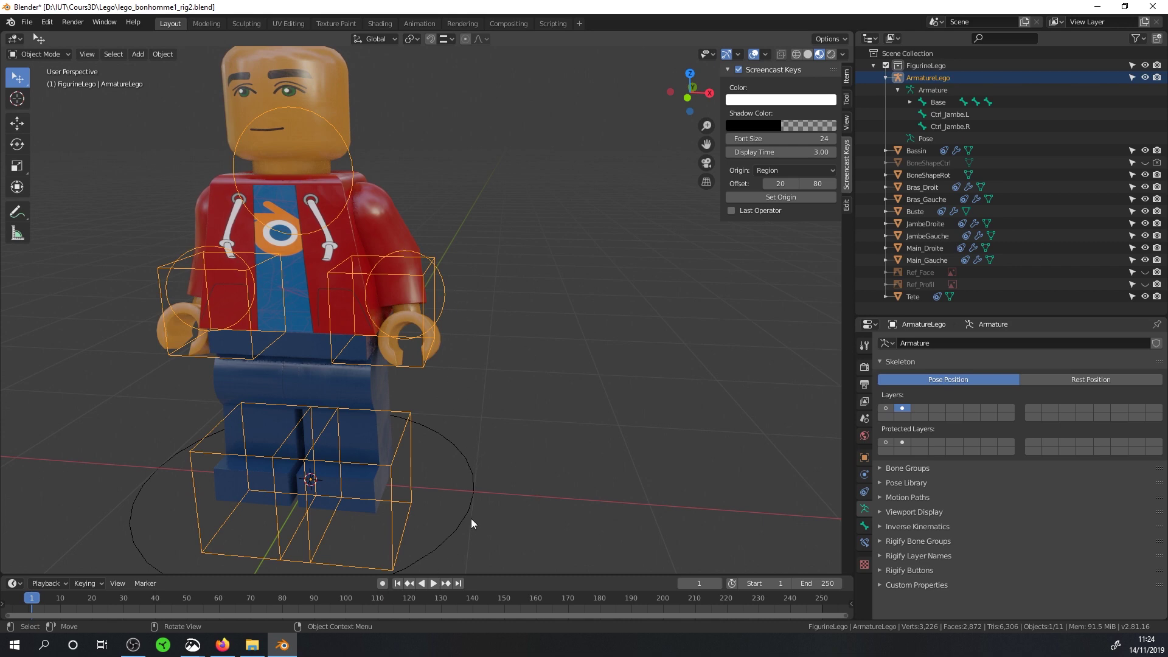
click(471, 494)
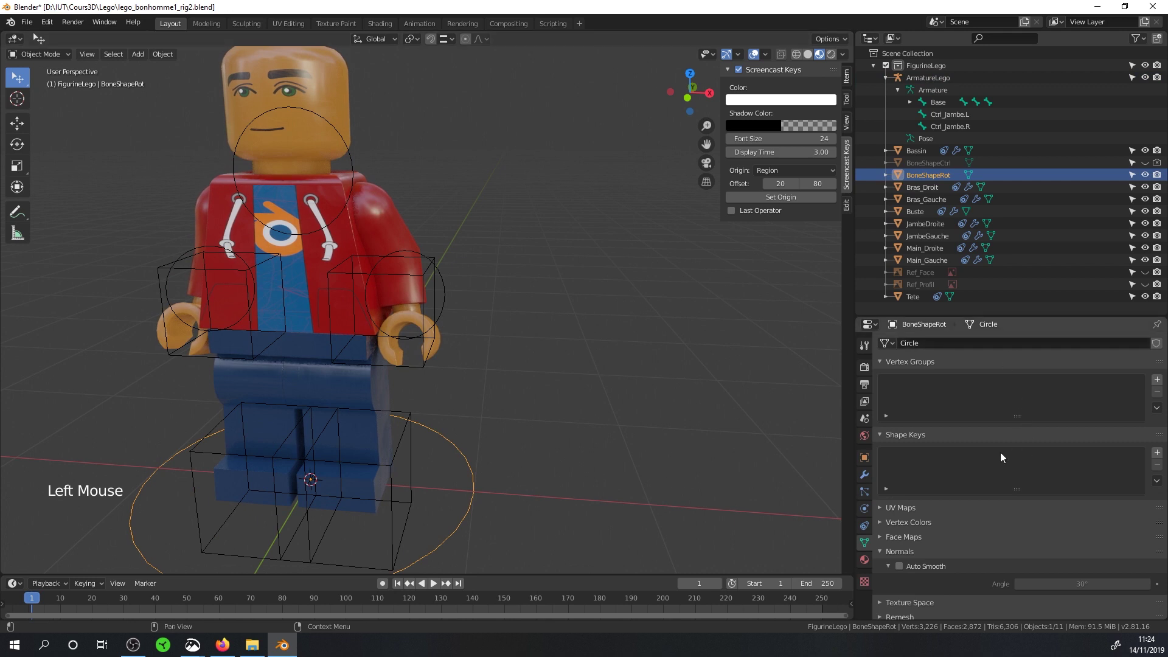
scroll(976, 459, down, 1)
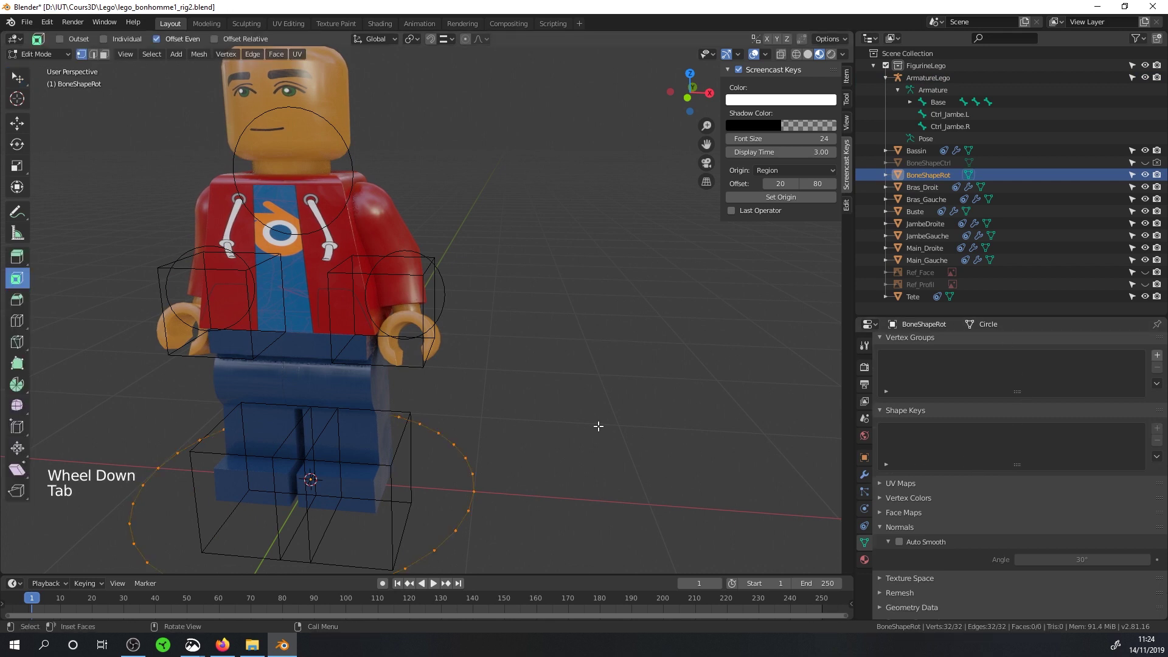
key(e)
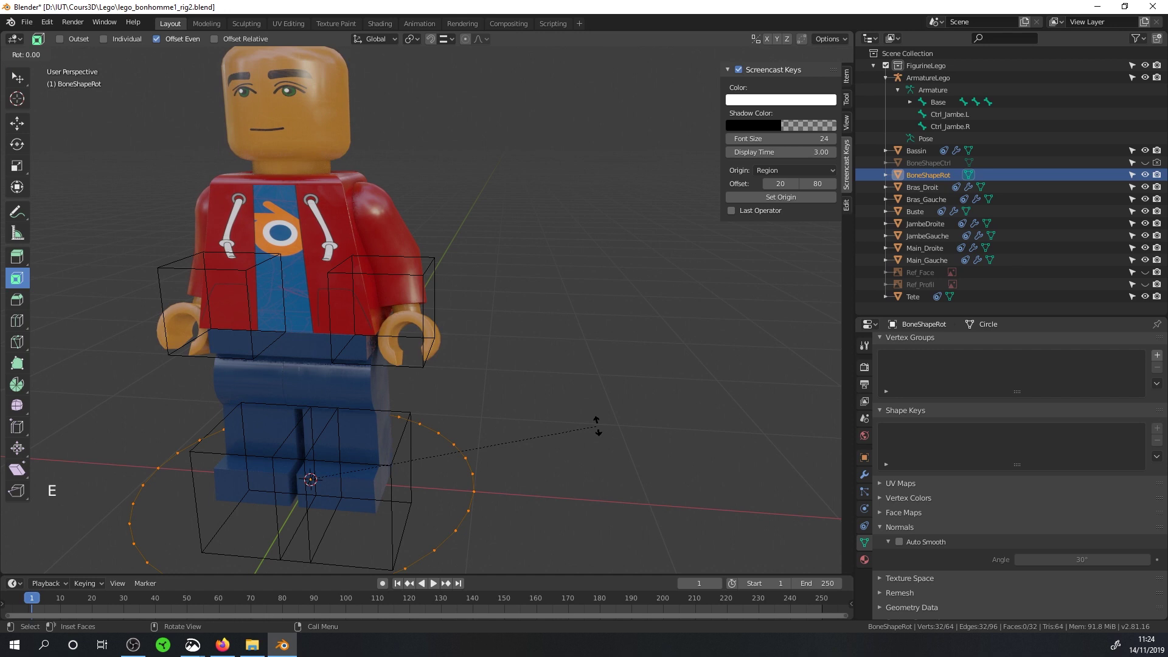
key(x)
key(9)
key(0)
key(Escape)
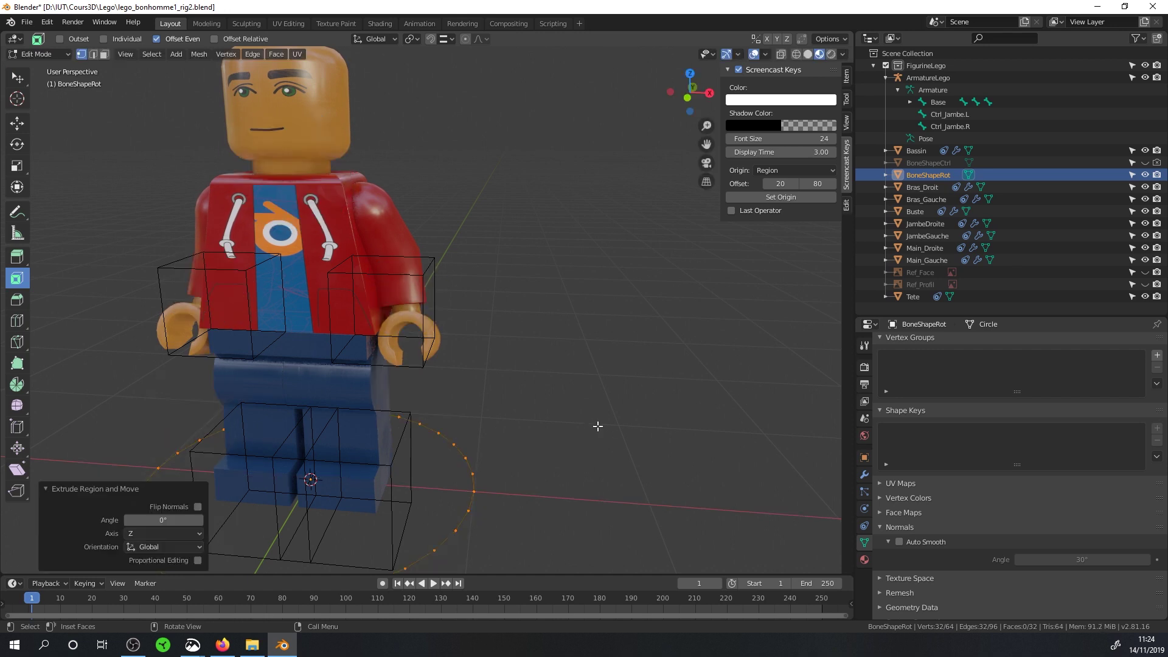
shift+middle_drag(571, 464, 519, 396)
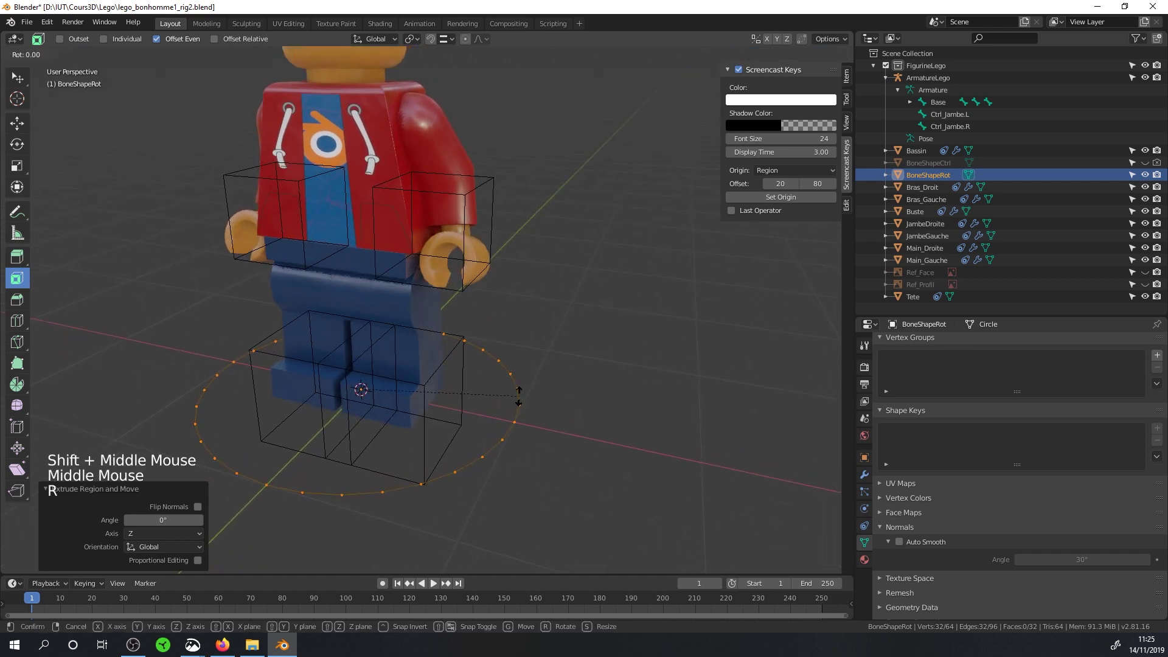
key(r)
key(x)
key(9)
key(0)
key(Escape)
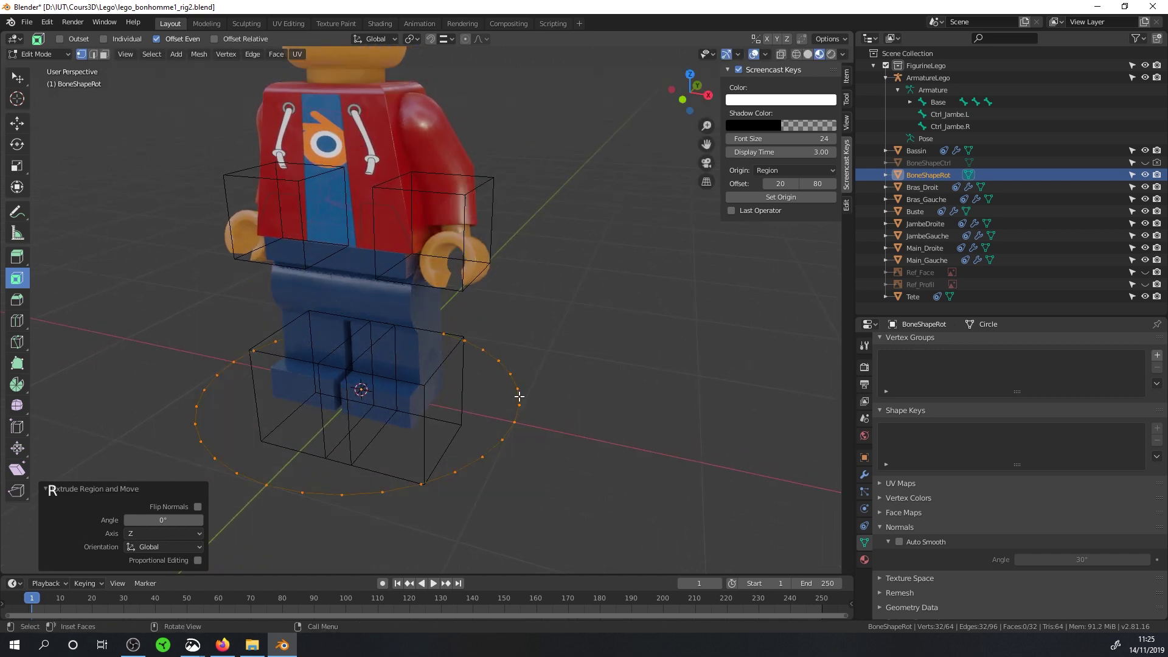
key(ctrl+z)
key(ctrl+z)
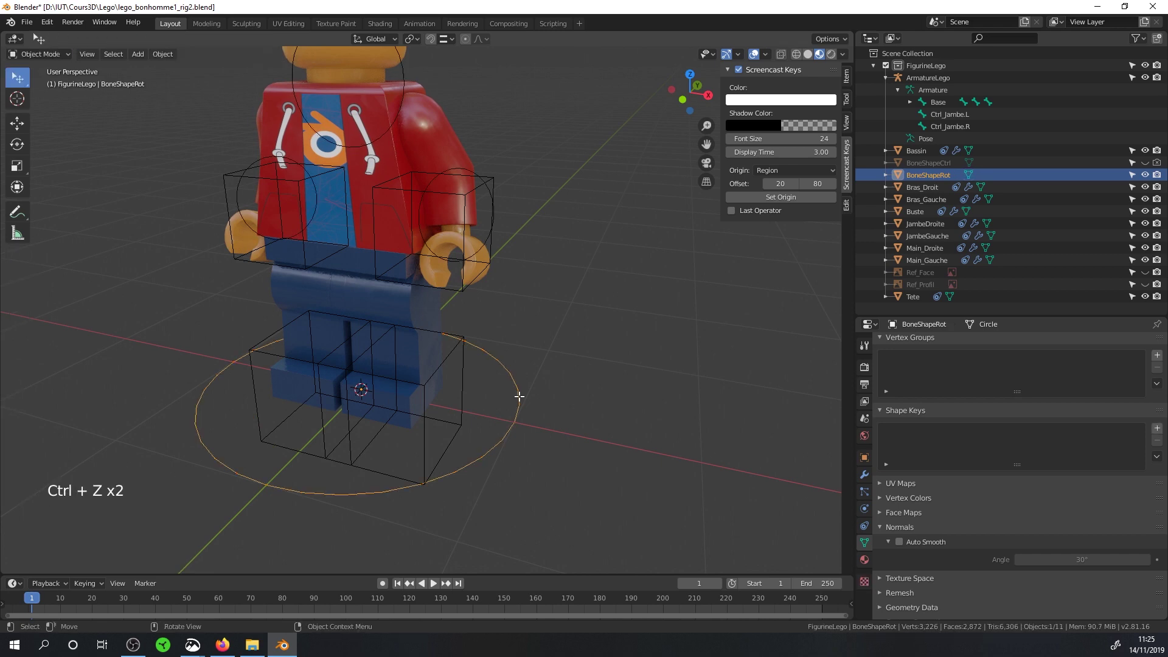
- Rotate the whole BoneShapeRot circle mesh 90° about the global X axis in Edit Mode and return to Object Mode
key(Tab)
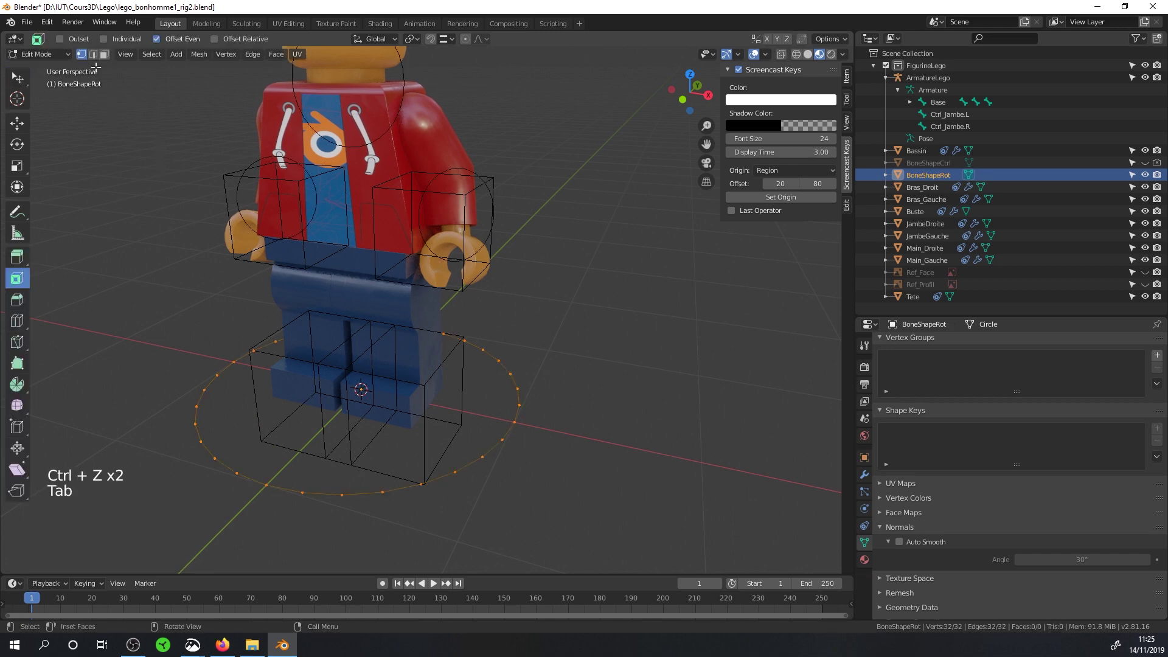
text(rx)
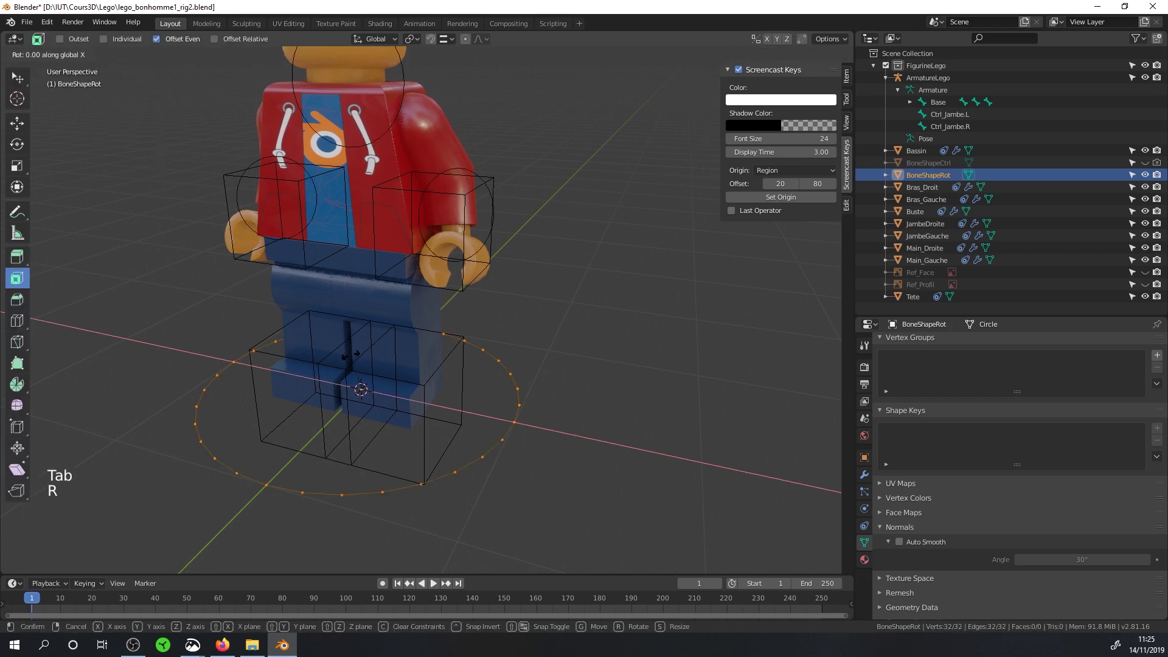
text(90)
key(Return)
key(Tab)
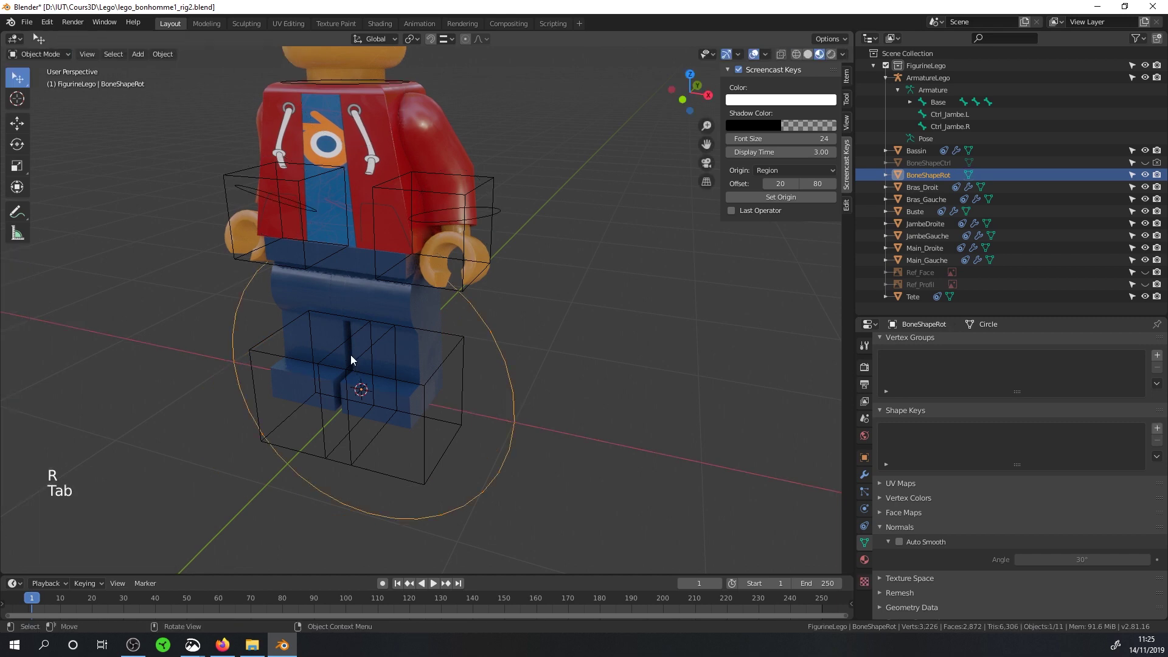
- Select ArmatureLego and switch it to Pose Mode
middle_drag(463, 235, 505, 207)
click(508, 216)
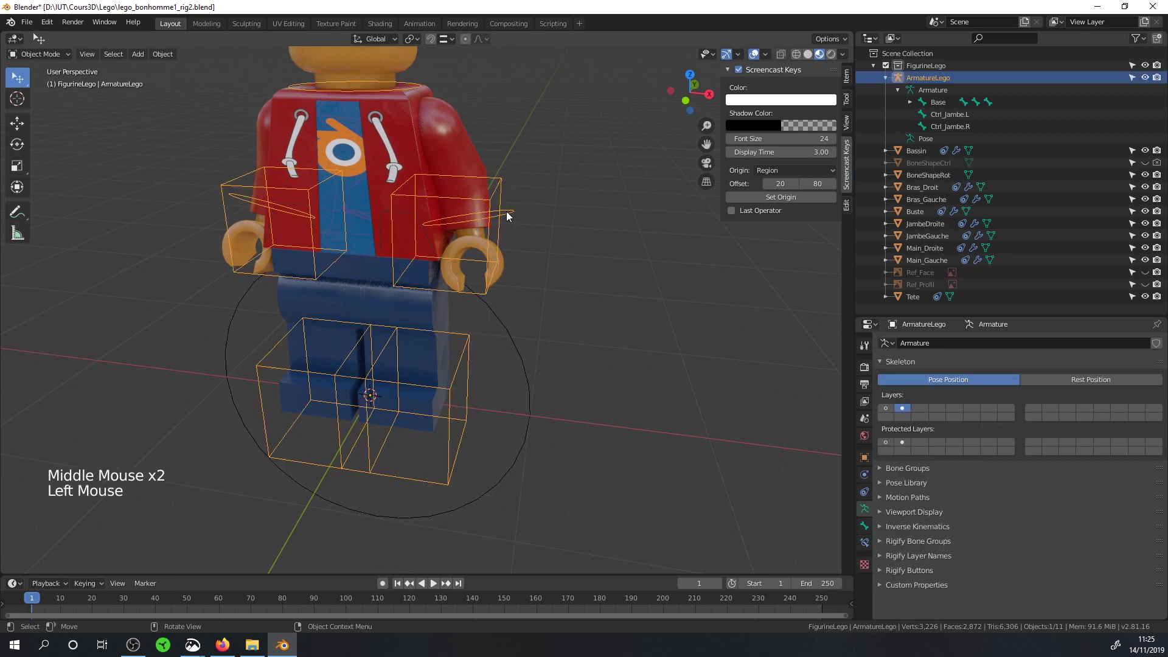
click(38, 55)
click(40, 95)
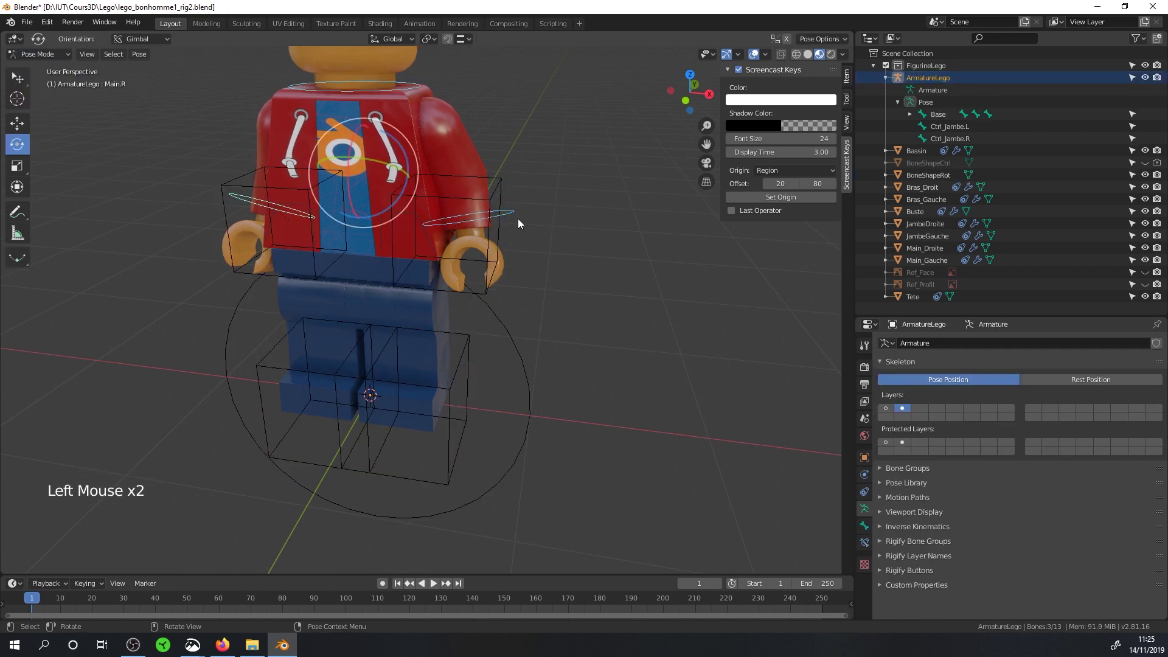
- Try rotating the left hand bone Main.L and the head bone Tete about their Y axes, undoing each rotation
click(509, 212)
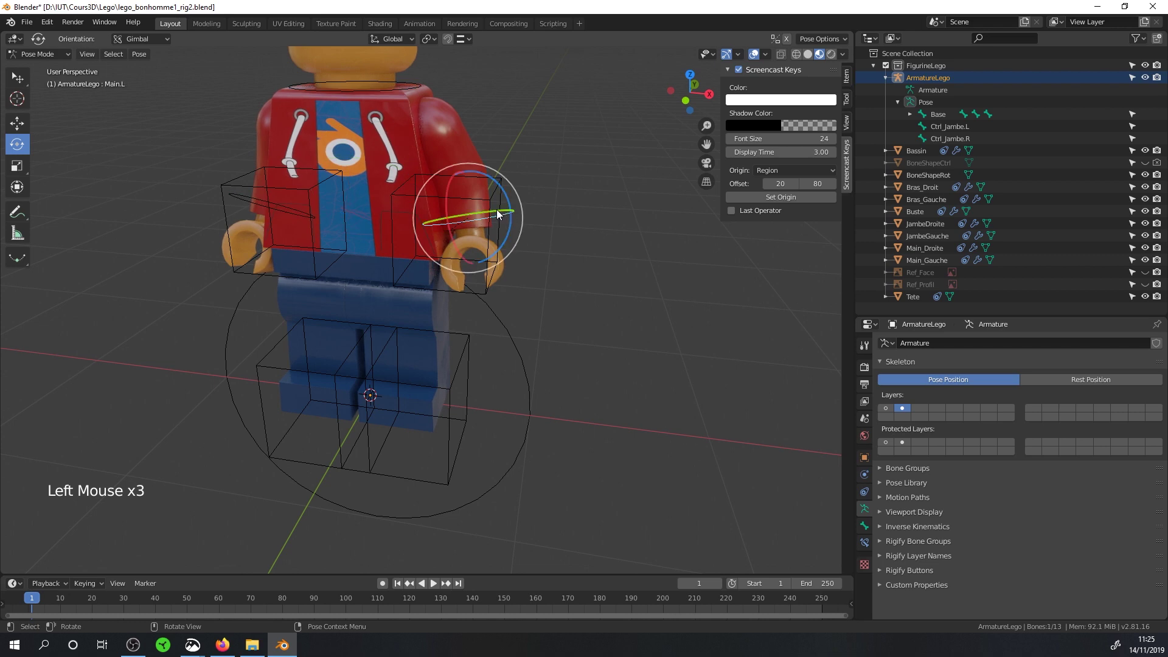
drag(508, 211, 566, 210)
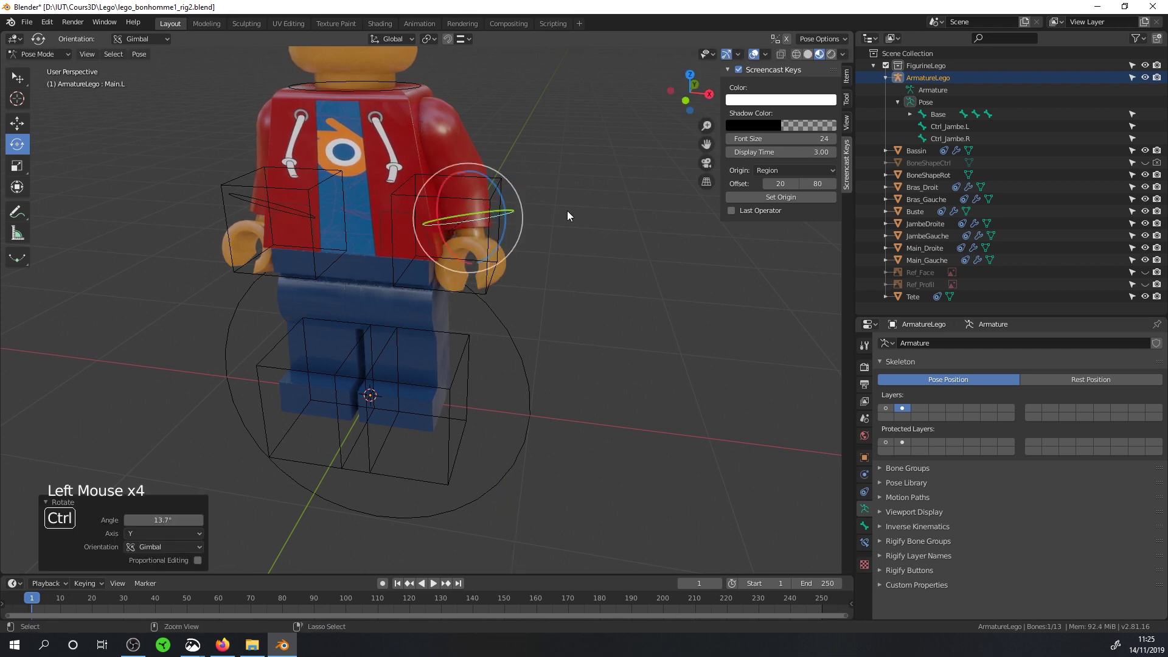
key(ctrl+z)
shift+middle_drag(390, 140, 392, 188)
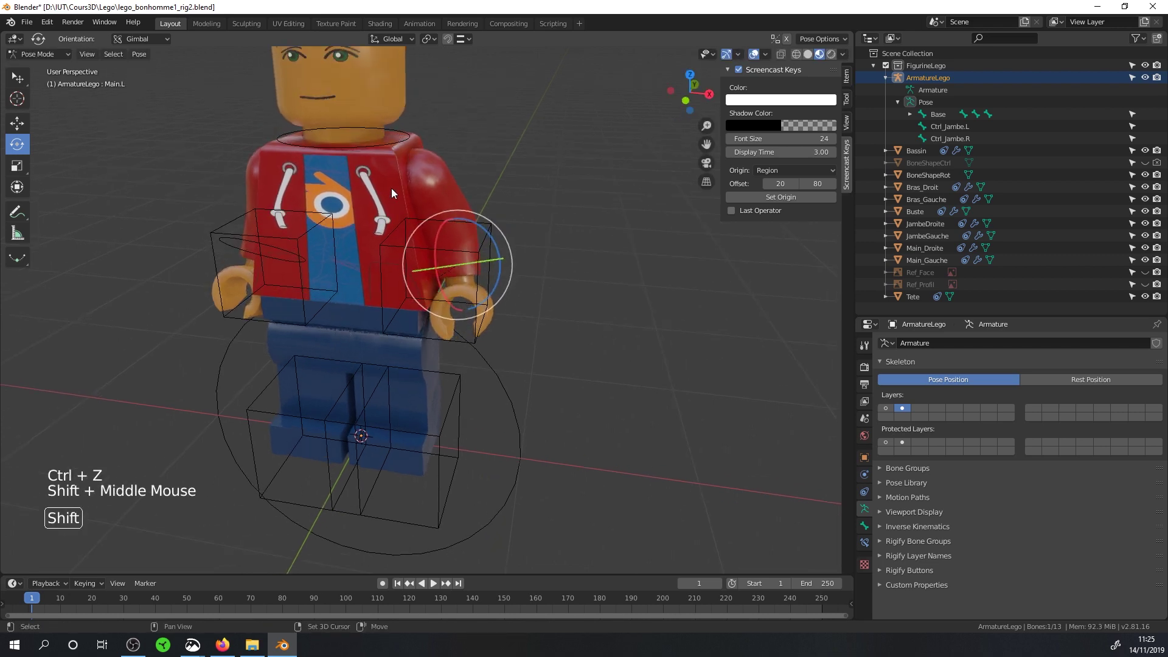
click(399, 142)
click(399, 143)
key(ctrl+z)
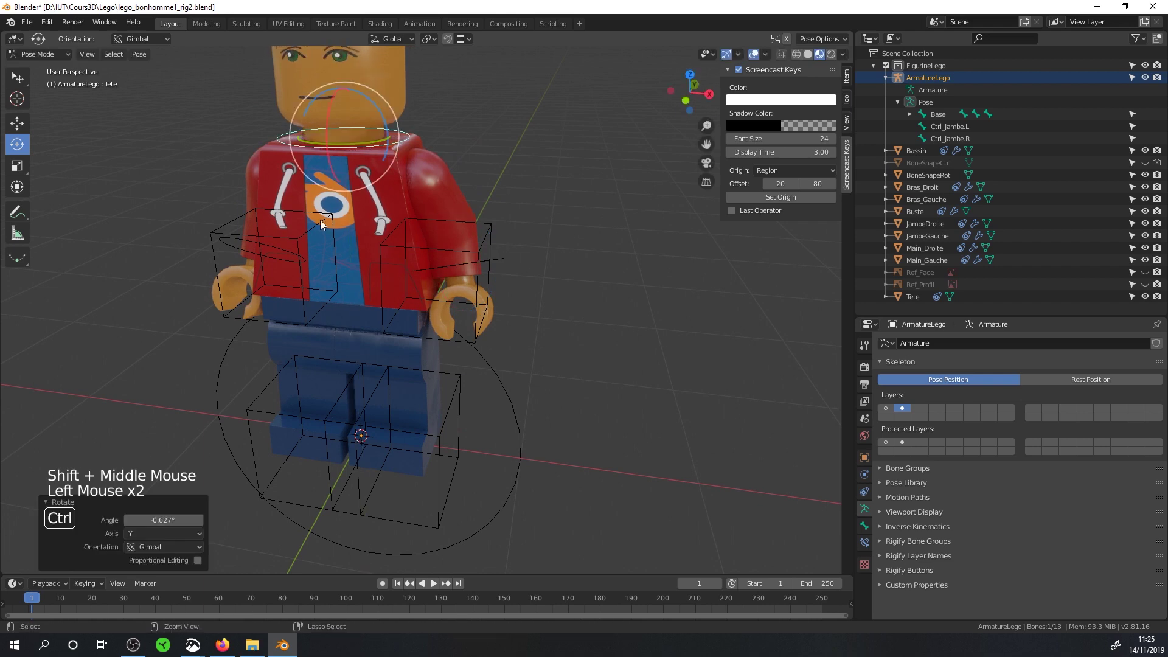
- Select the right hand bone Main.R and try a rotation about its local Y axis, cancelling it
middle_drag(276, 249, 333, 250)
click(311, 275)
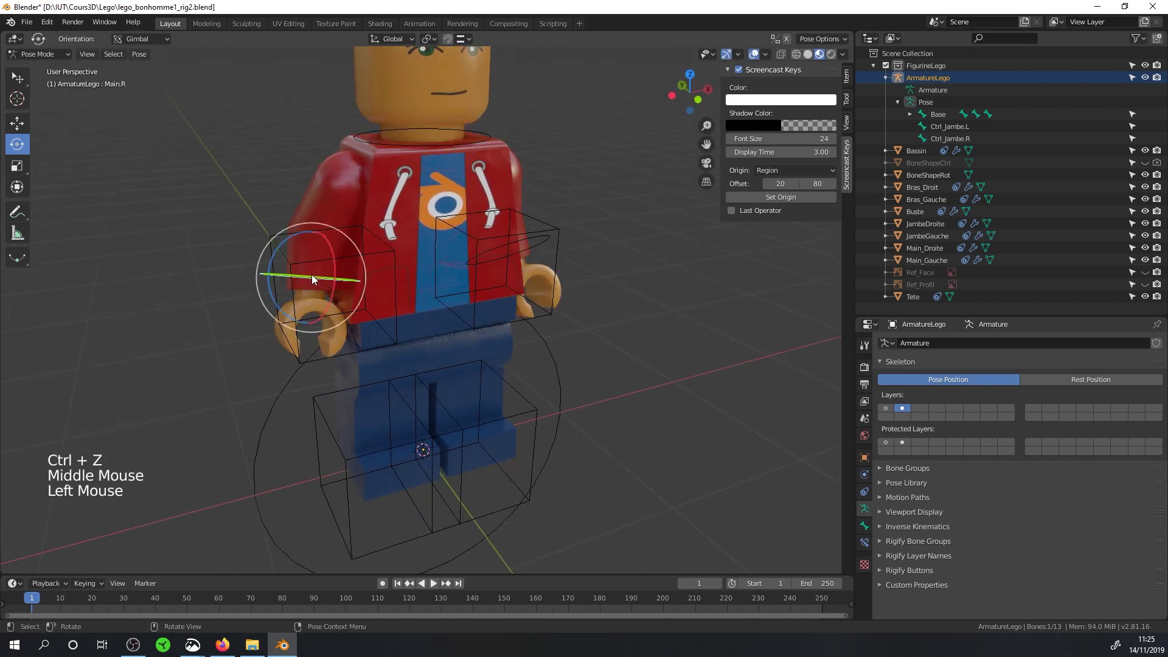
key(r)
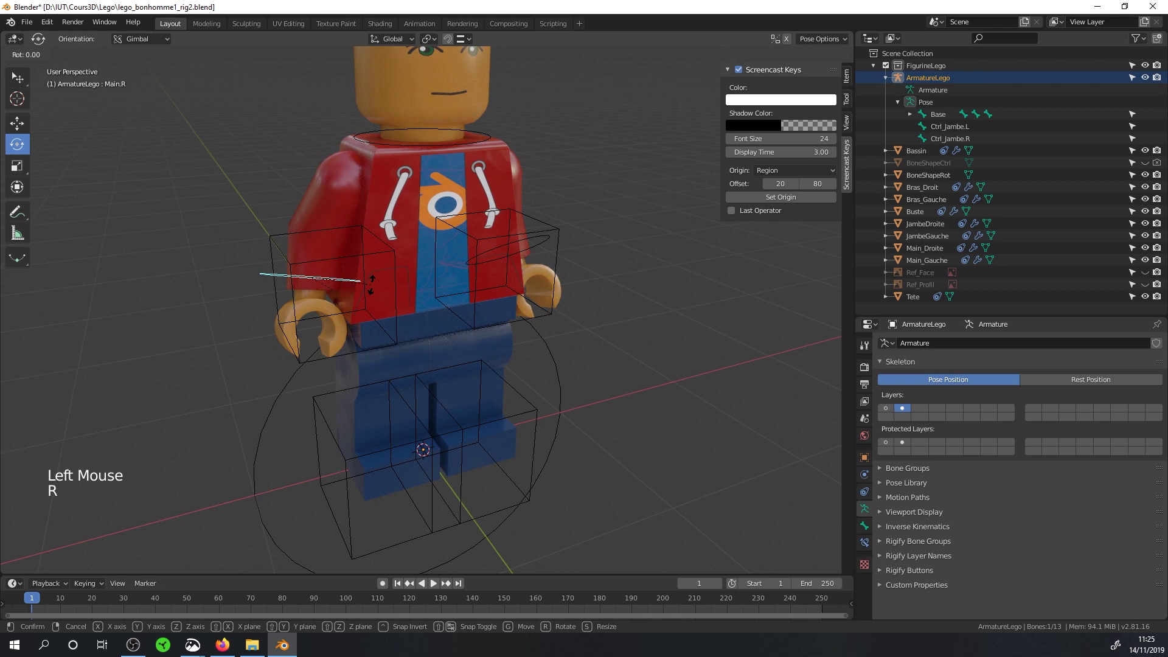
key(y)
key(y)
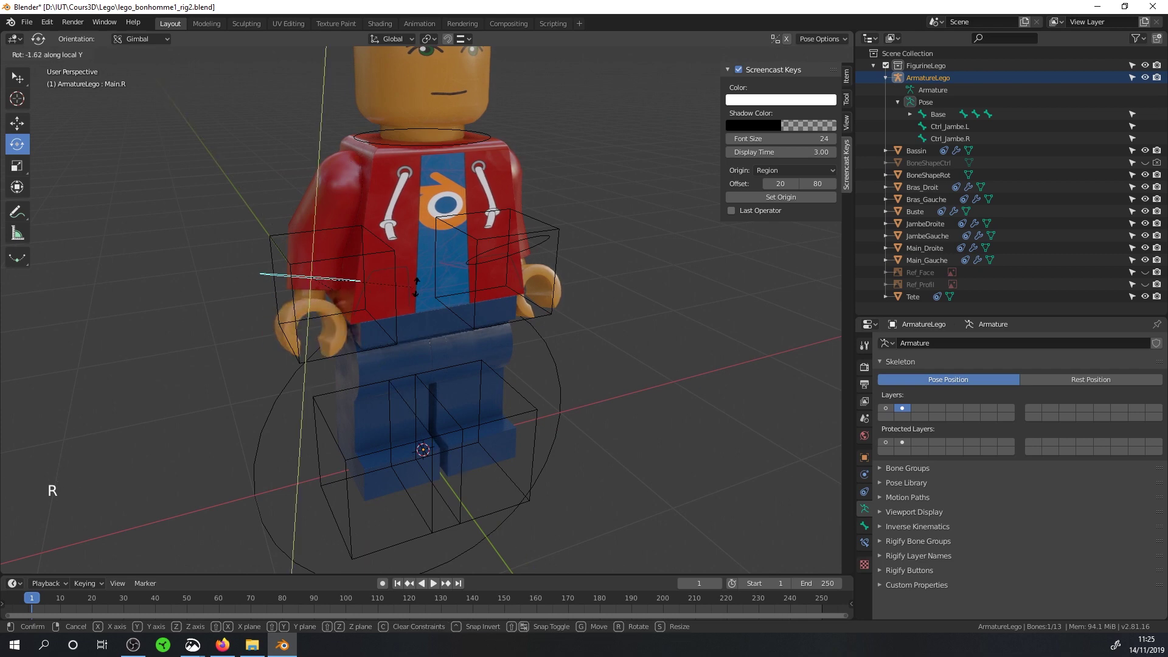
click(396, 276)
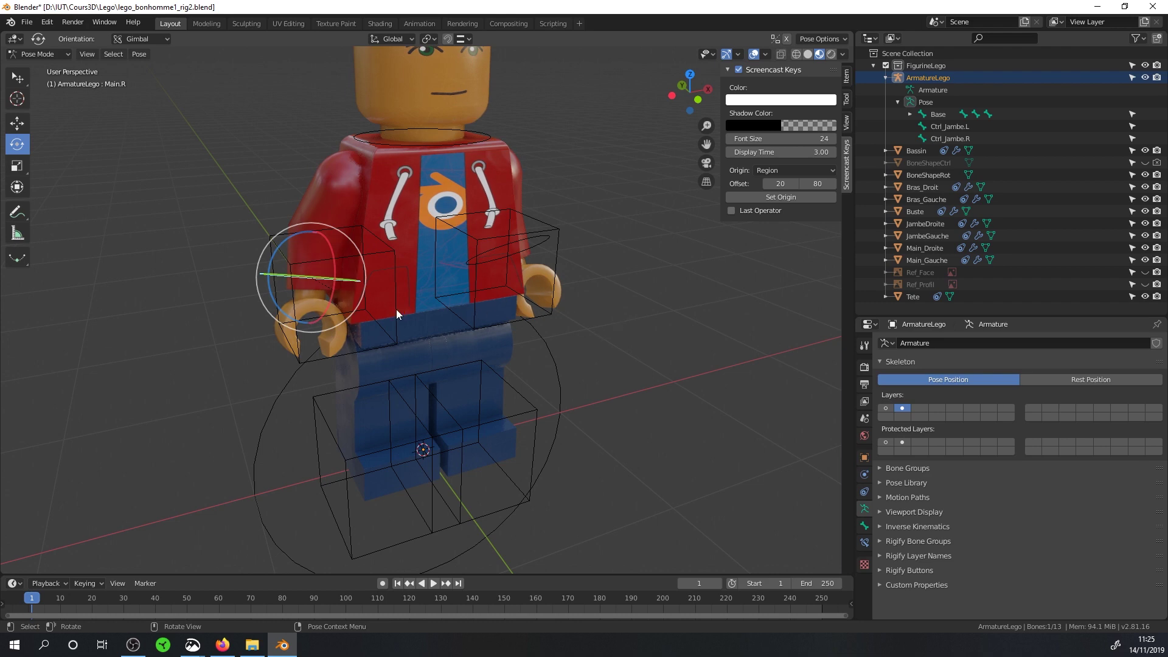
- Examine Main.R's bone constraints and its Inverse Kinematics lock and limit settings
middle_drag(541, 316, 525, 330)
scroll(529, 332, up, 3)
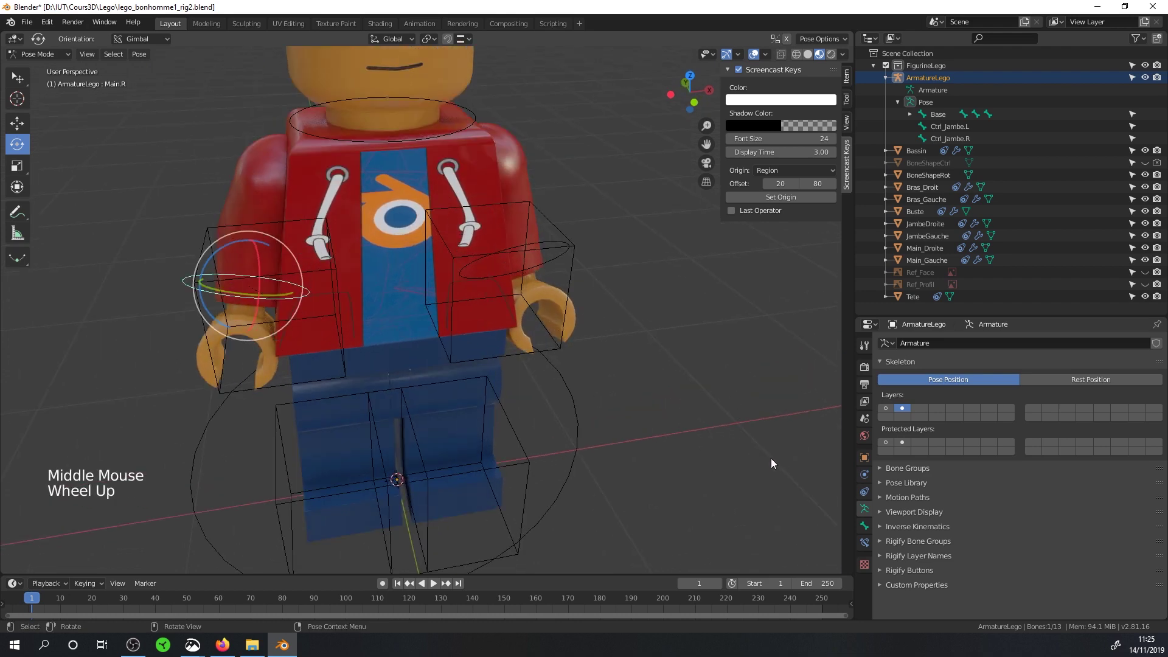
click(880, 526)
click(881, 525)
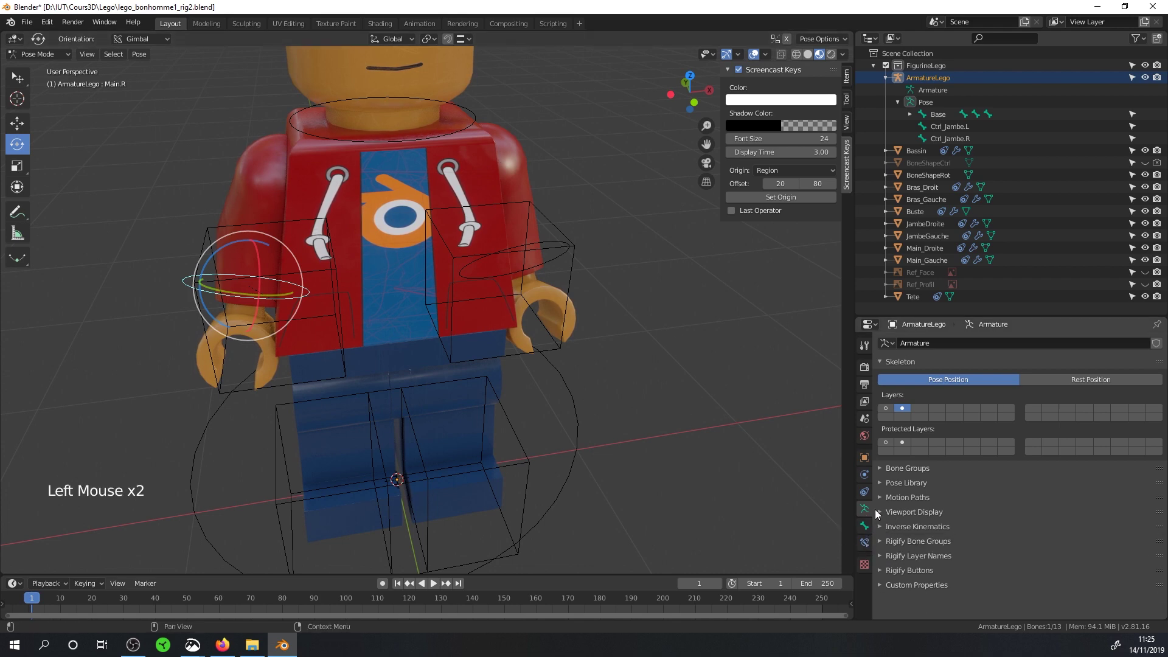
click(864, 542)
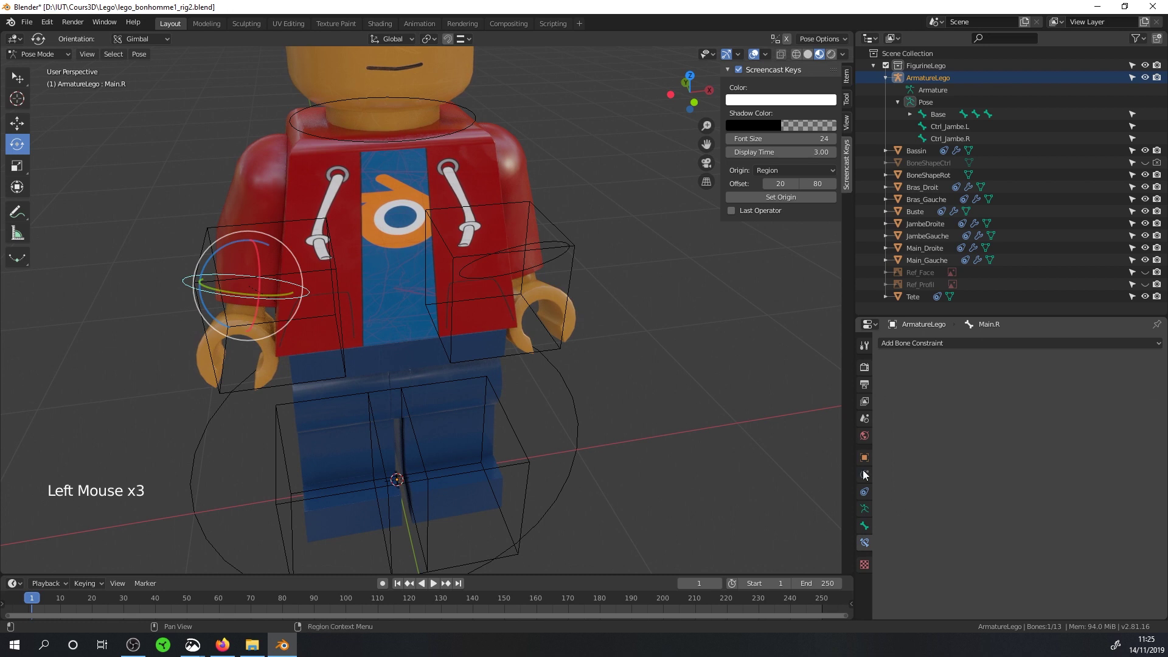
click(865, 527)
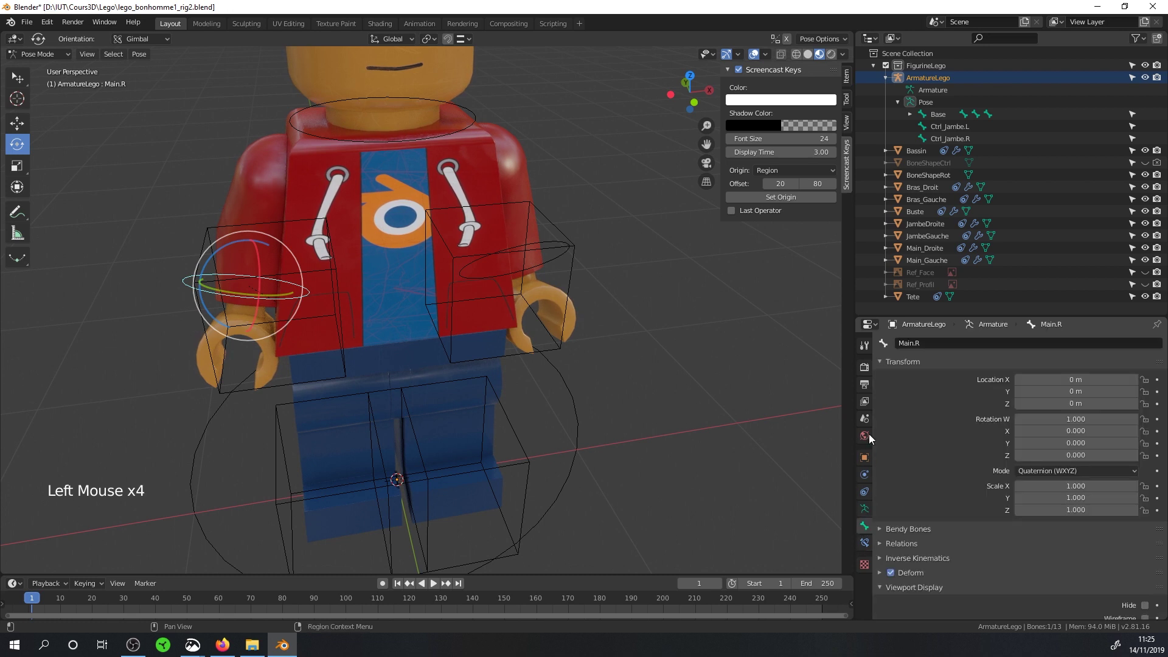
click(883, 557)
scroll(980, 523, down, 7)
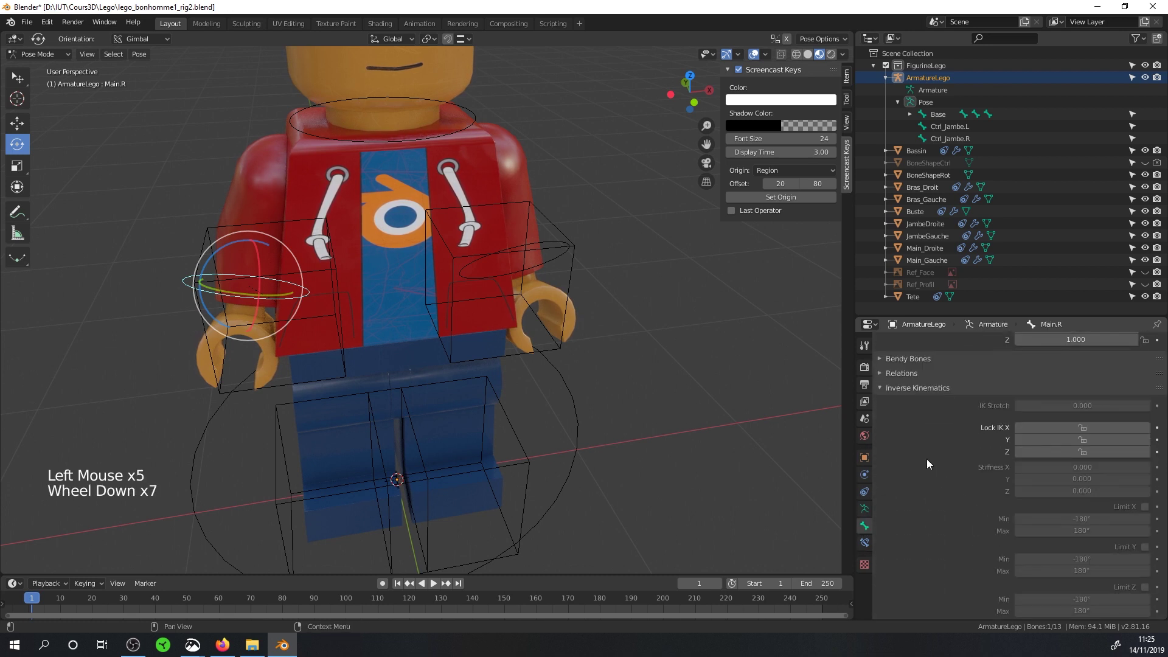
click(881, 389)
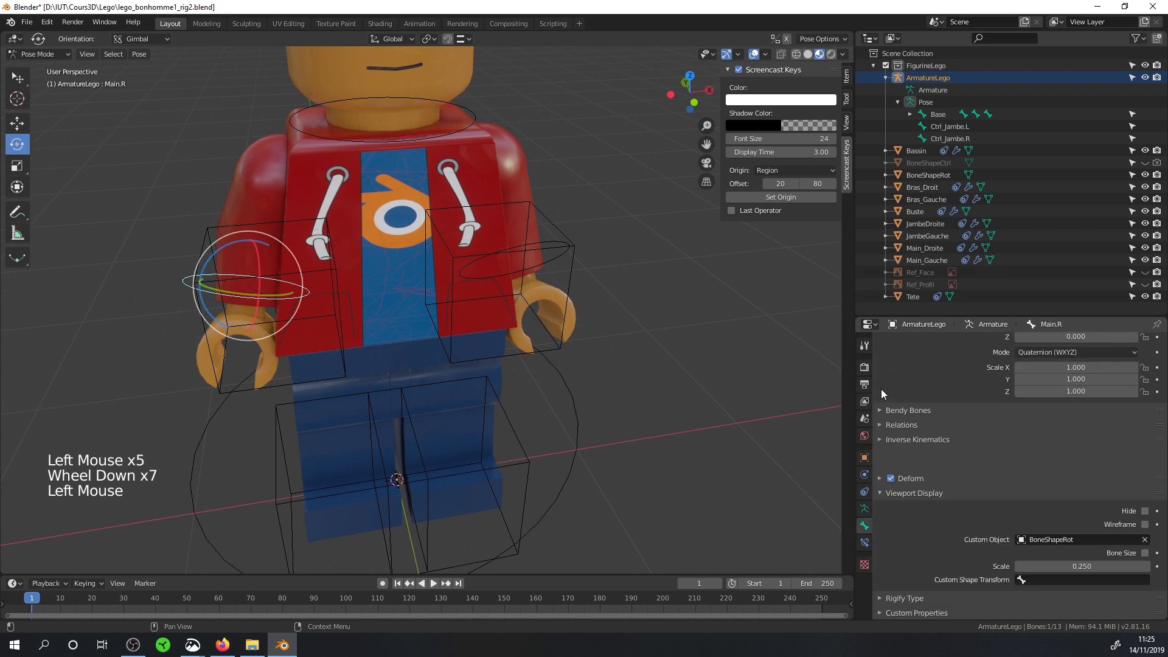
- Add a Limit Rotation object constraint to ArmatureLego and enable its X and Z limits
click(864, 492)
click(919, 343)
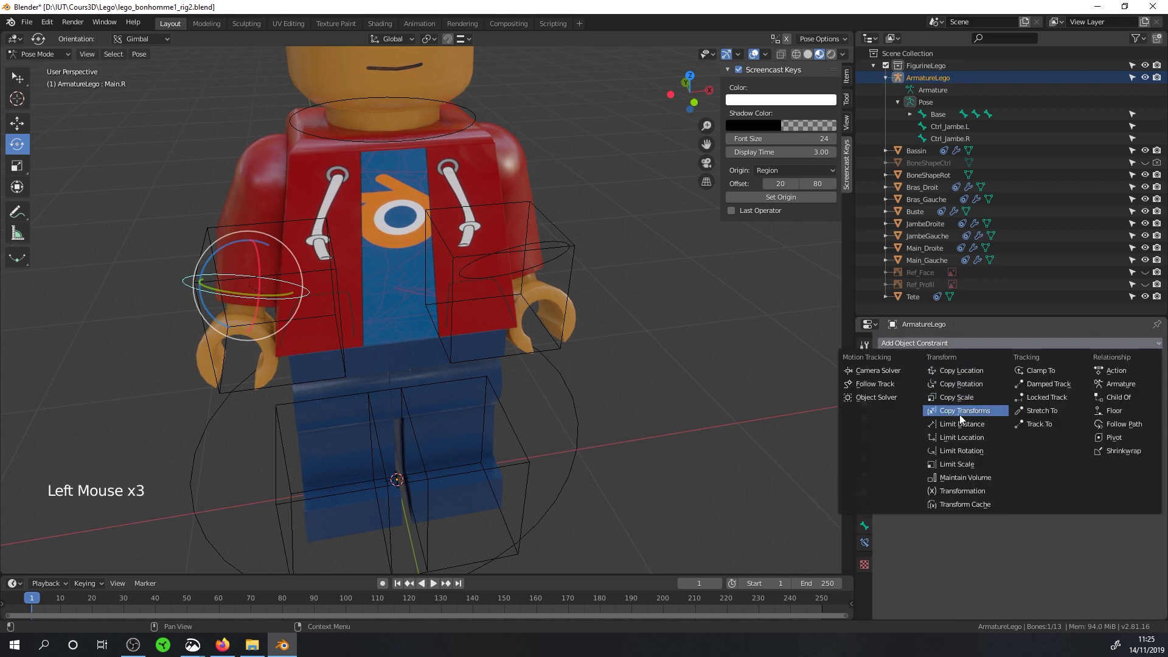
click(961, 448)
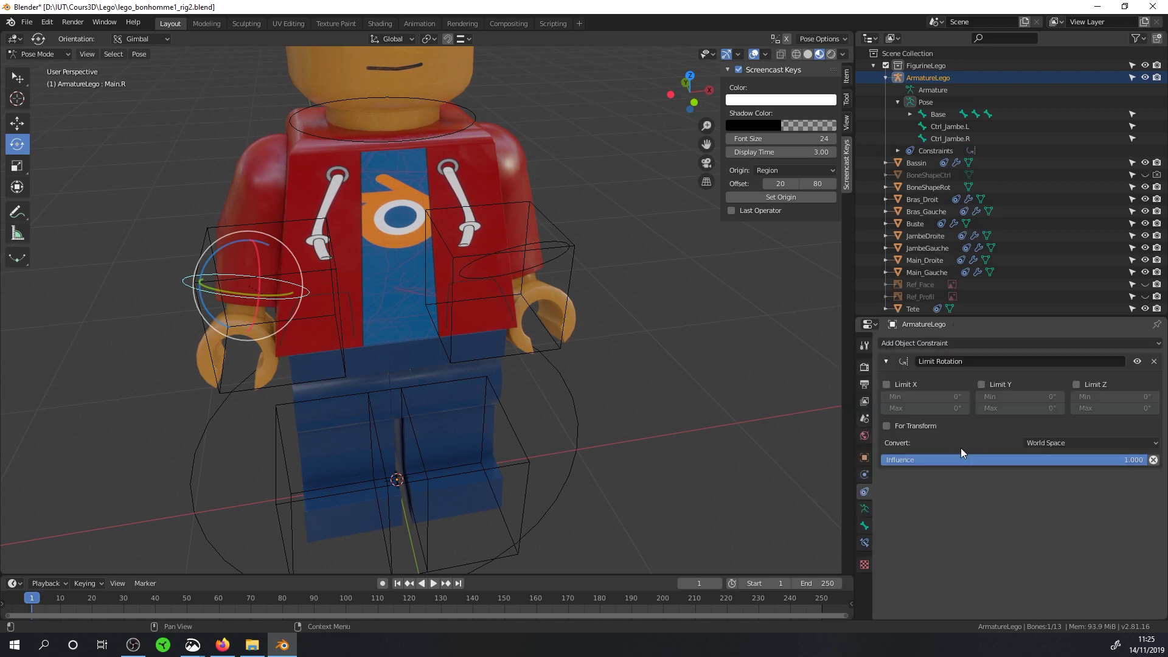
click(1060, 443)
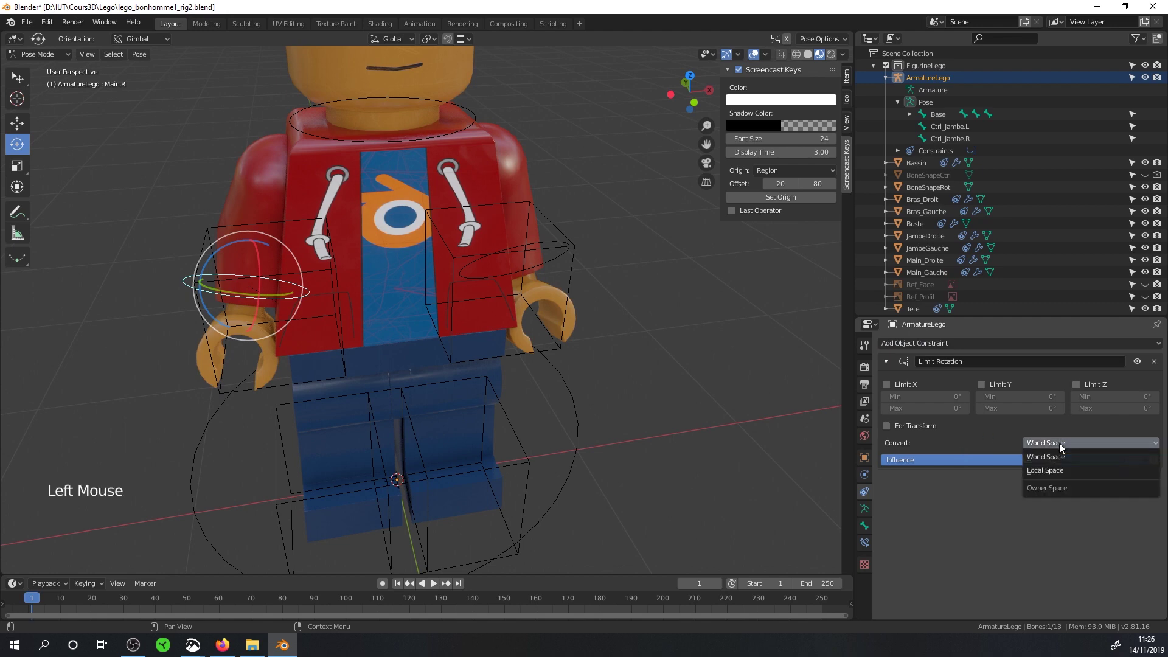
click(890, 384)
click(1076, 383)
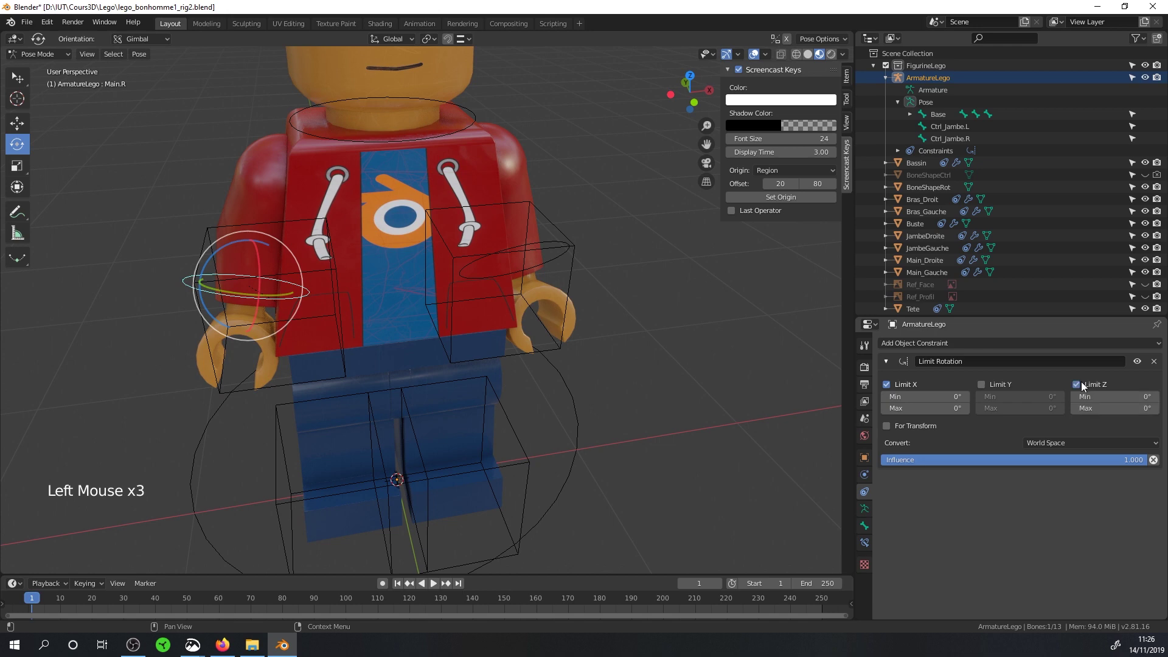
- Try free rotations of Main.R before and after converting the Limit Rotation constraint to Local Space, cancelling both rotations
key(r)
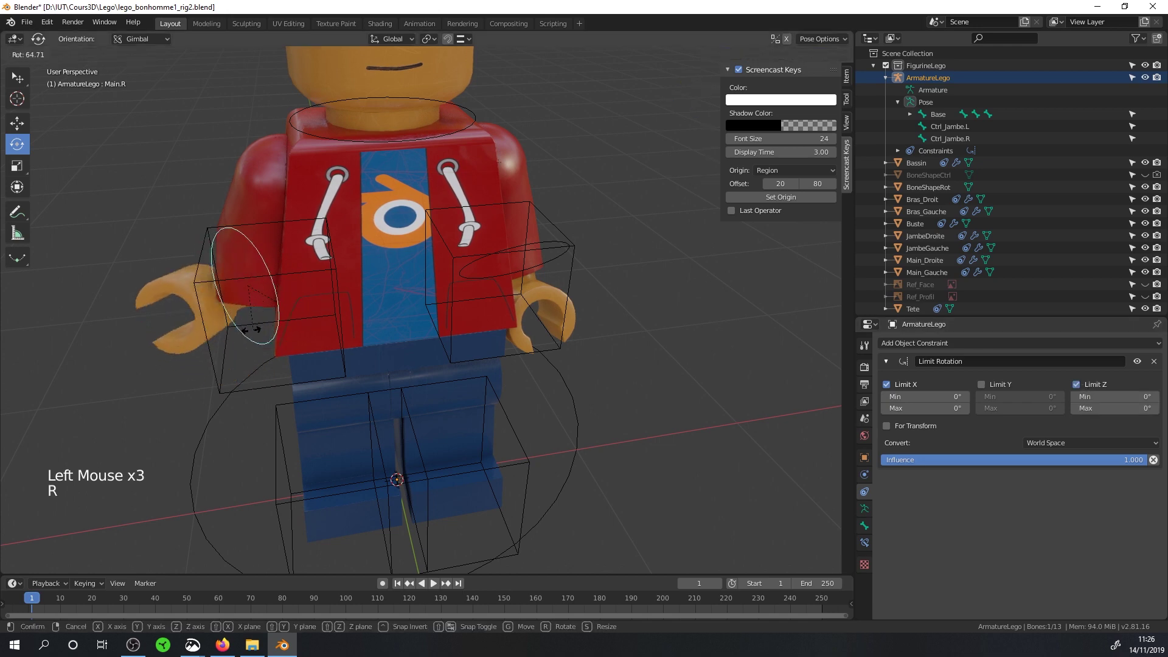
right_click(332, 293)
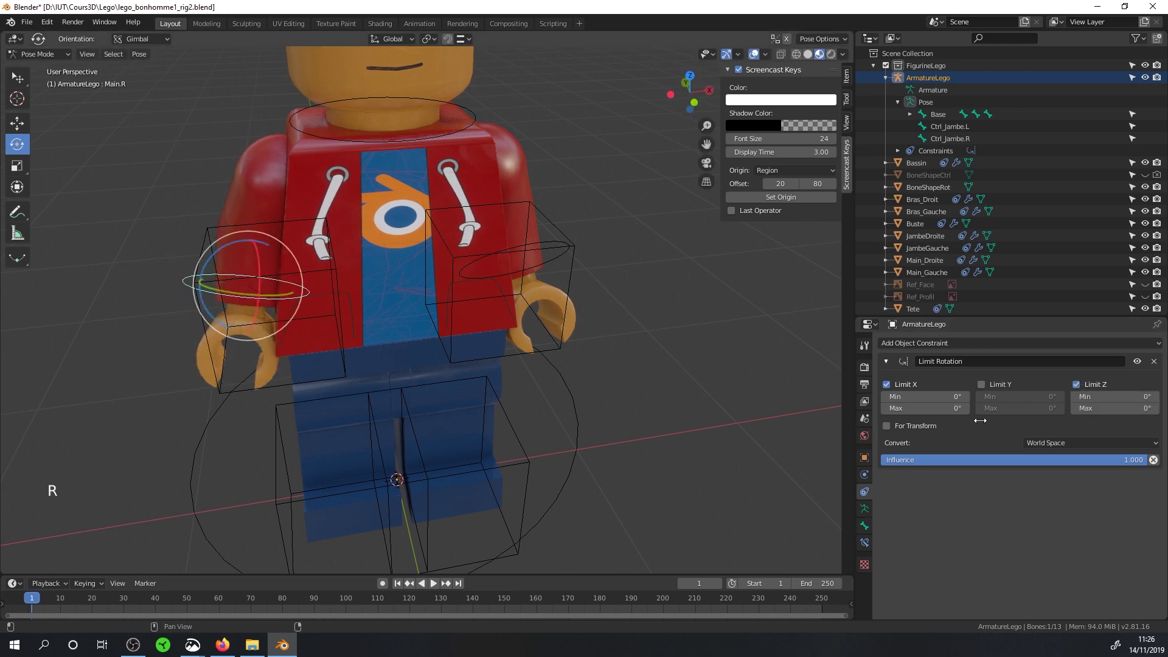
click(1059, 442)
click(1051, 469)
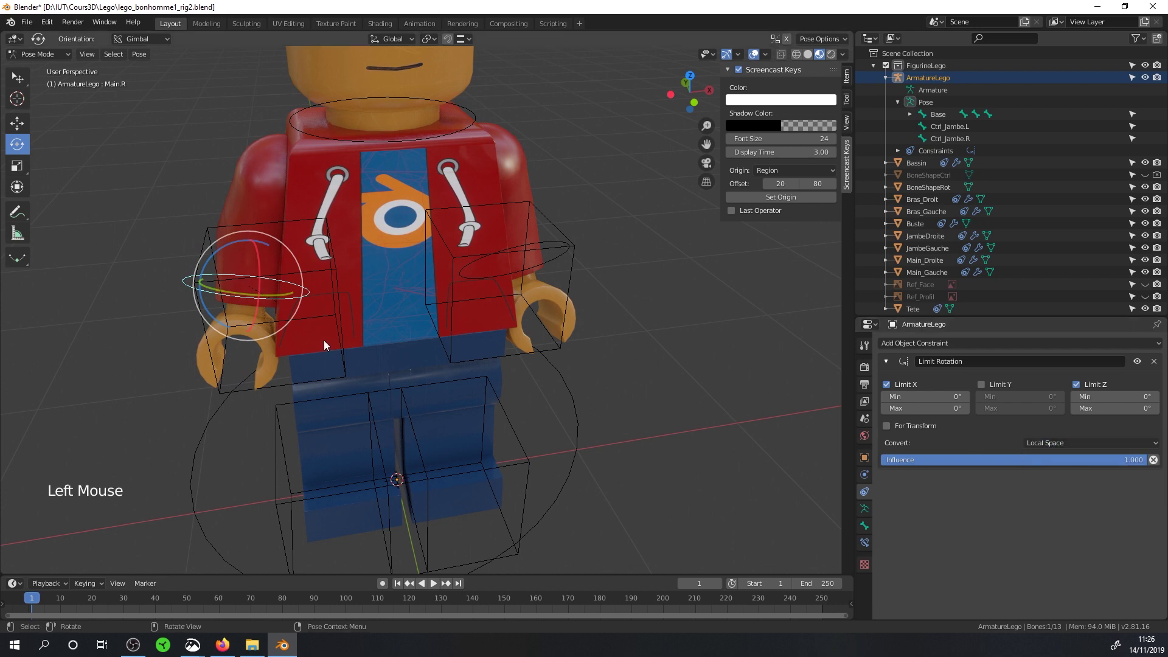
key(r)
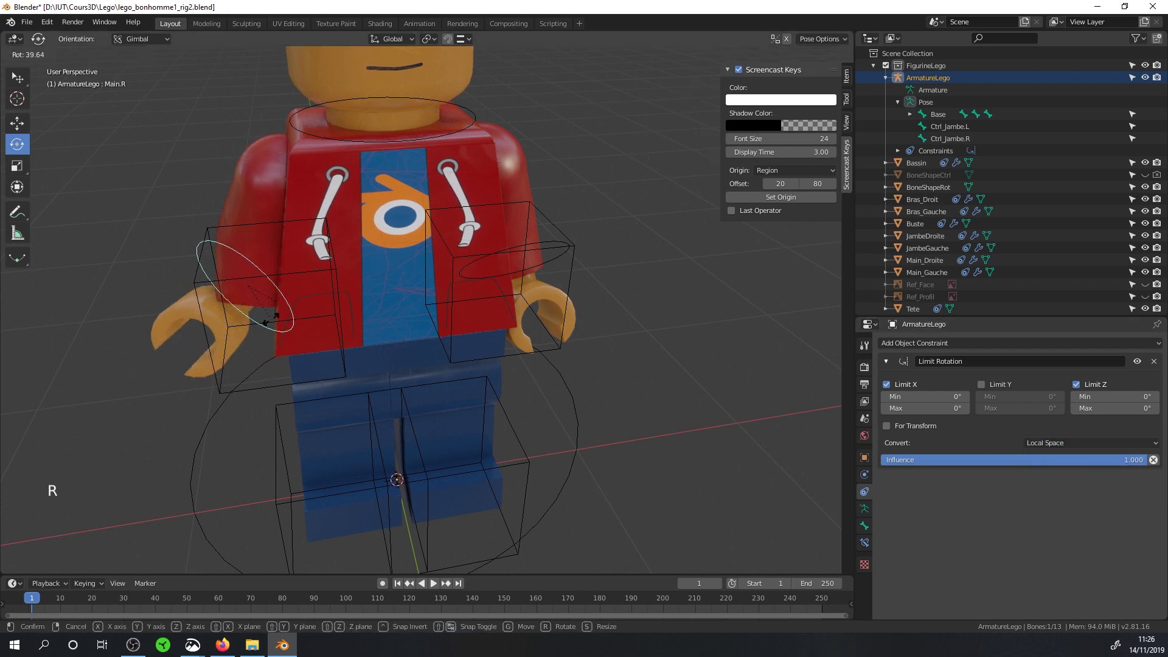
right_click(392, 275)
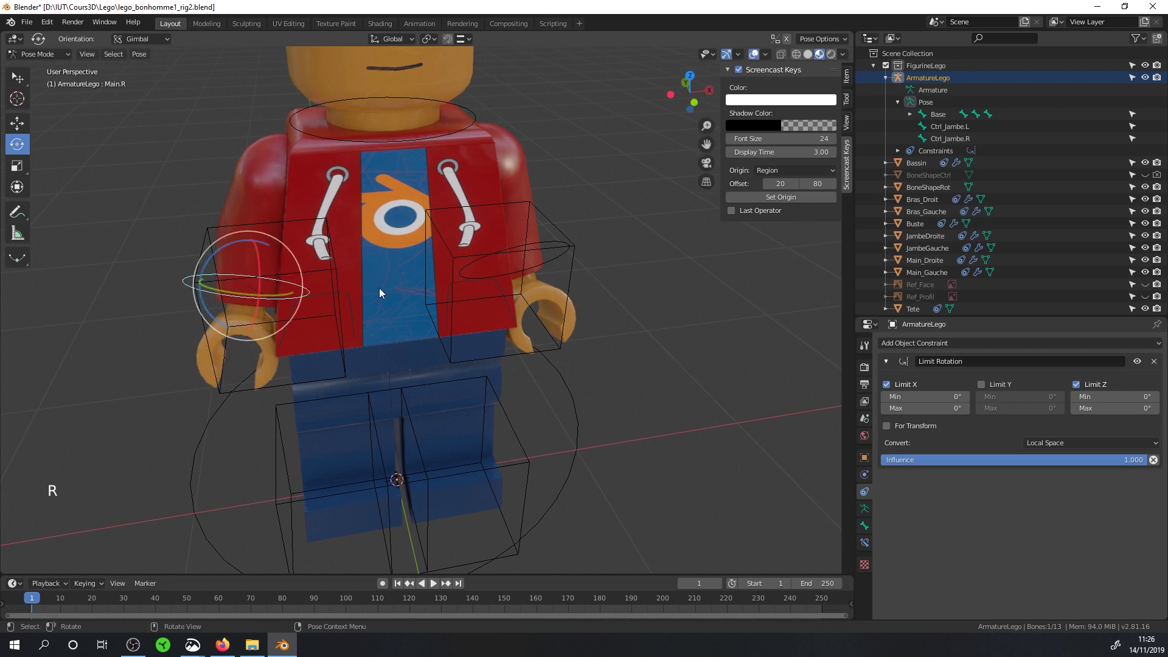
- Try a small rotation of Main.R, then undo it along with the constraint's switch to Local Space
mouse_move(269, 294)
mouse_down()
mouse_move(258, 270)
mouse_move(277, 278)
mouse_up()
key(ctrl+z)
key(ctrl+z)
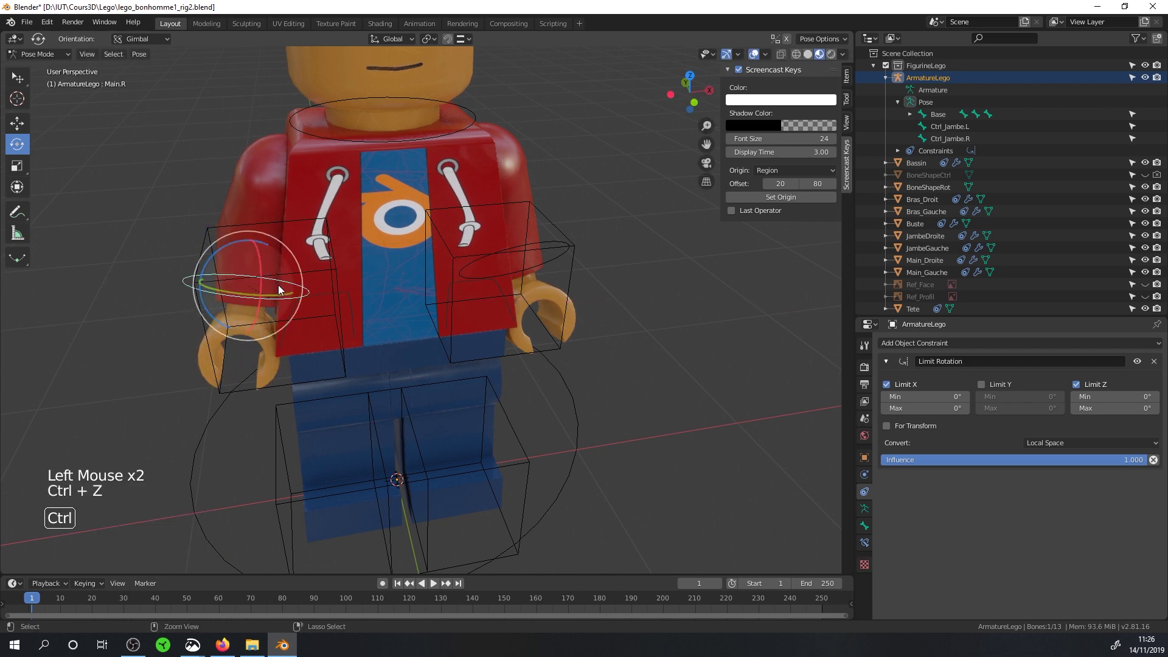
key(ctrl+z)
middle_drag(338, 316, 362, 311)
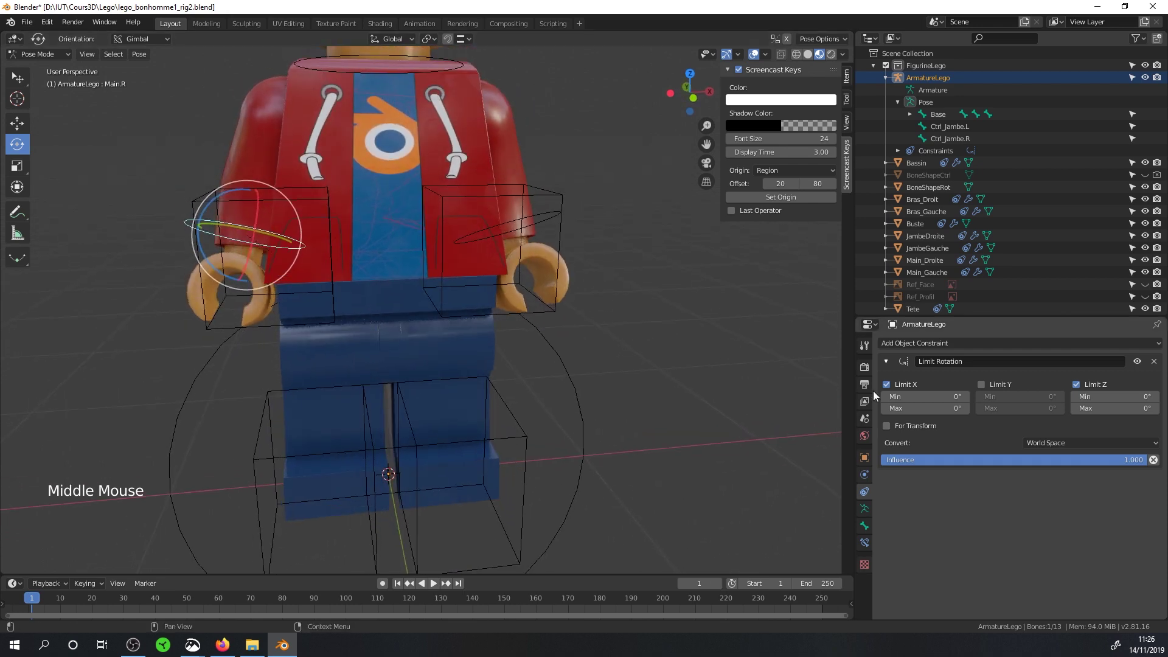
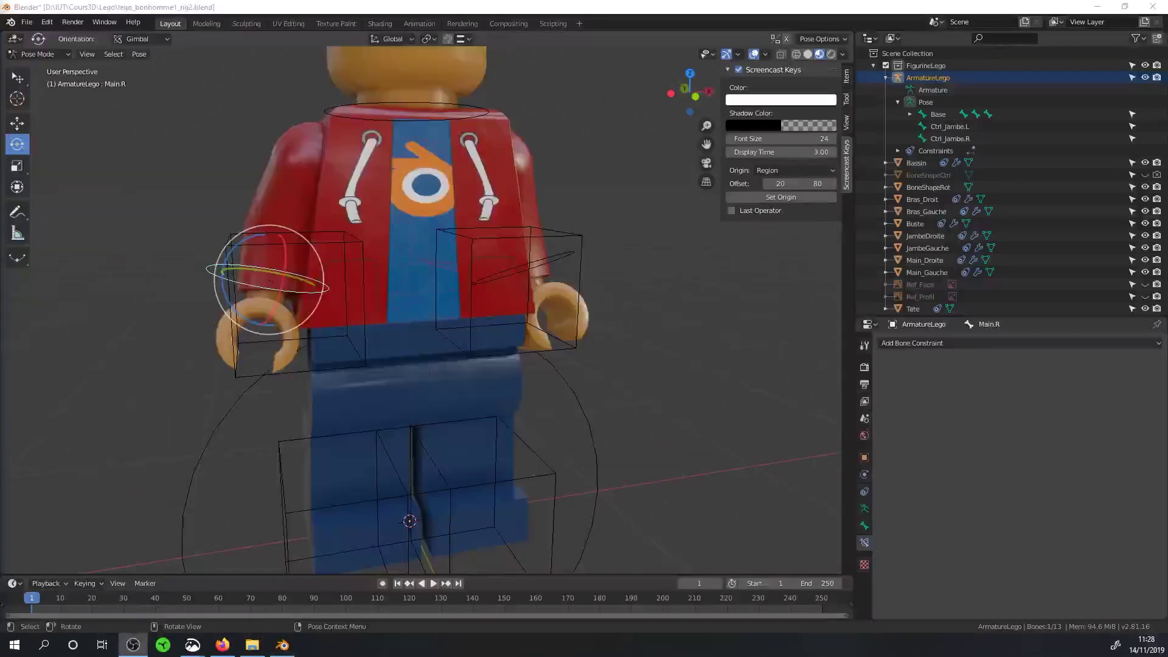
- Lock the X and Z rotation of the right hand bone Main.R, testing it with a cancelled rotation
click(864, 525)
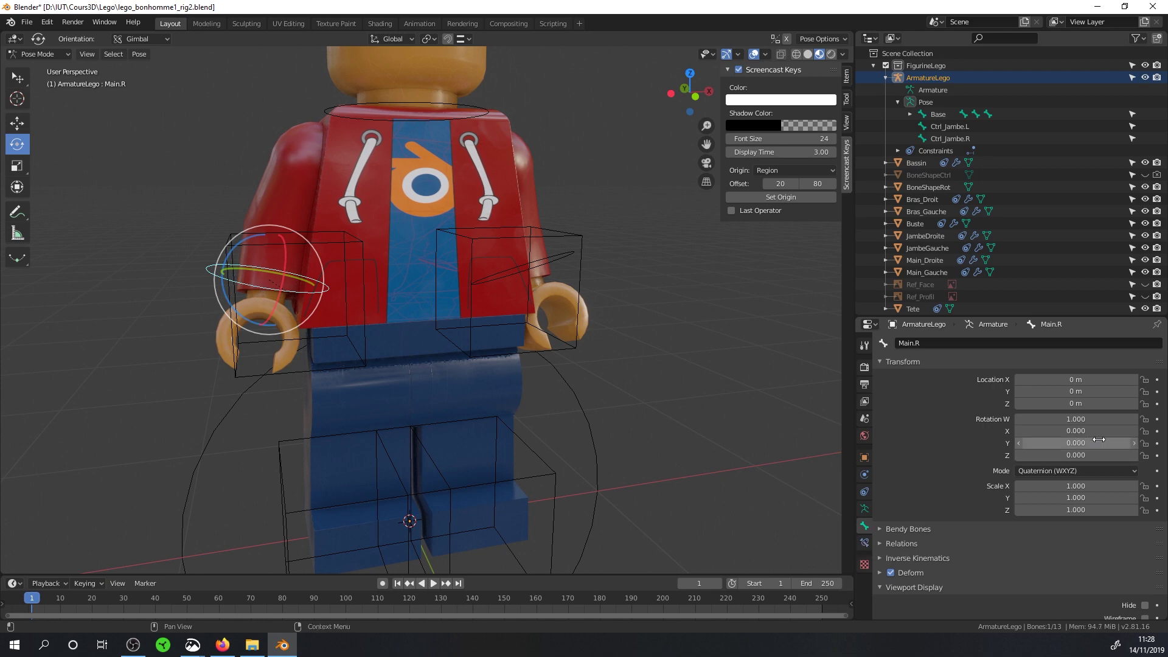
click(1144, 431)
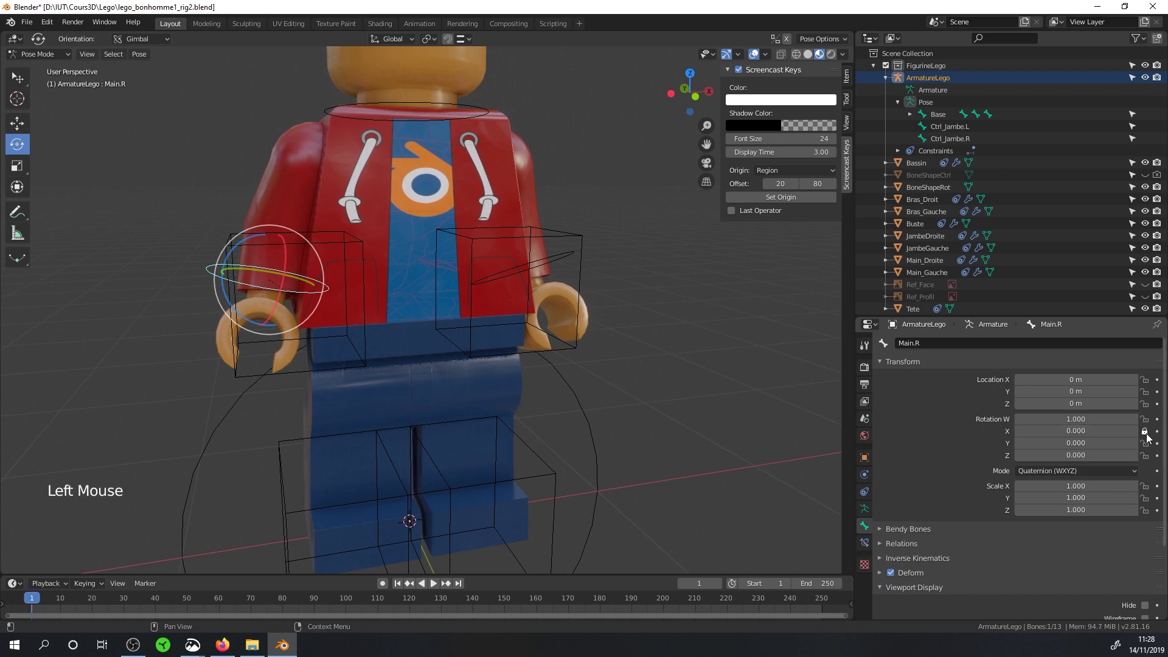
click(1144, 455)
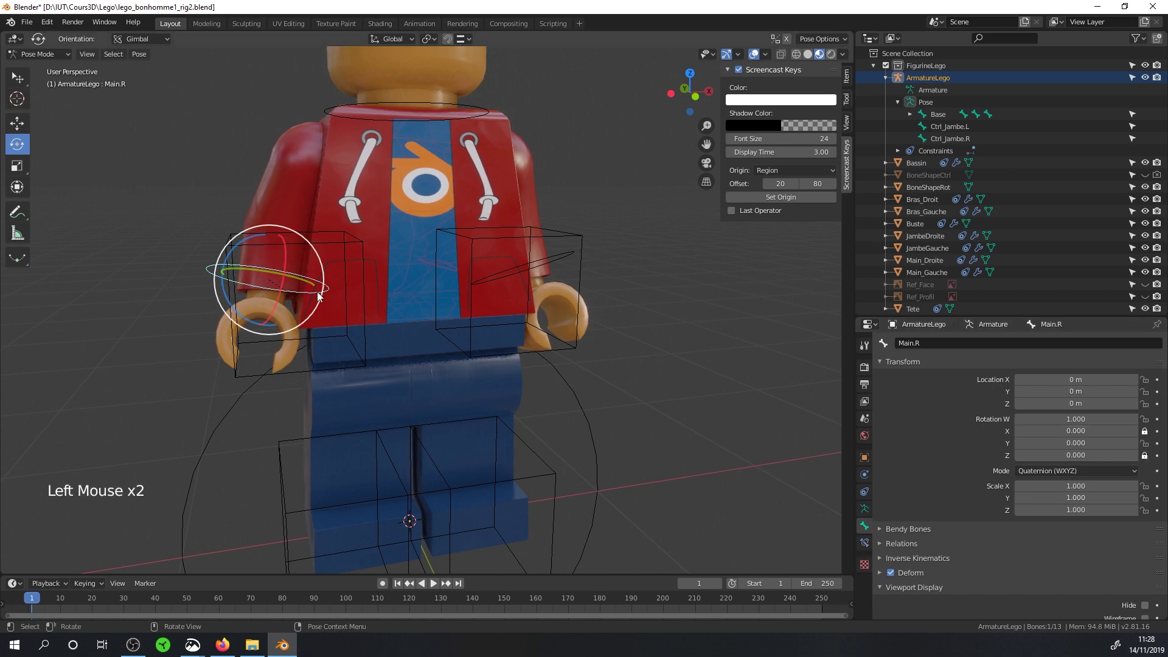
key(r)
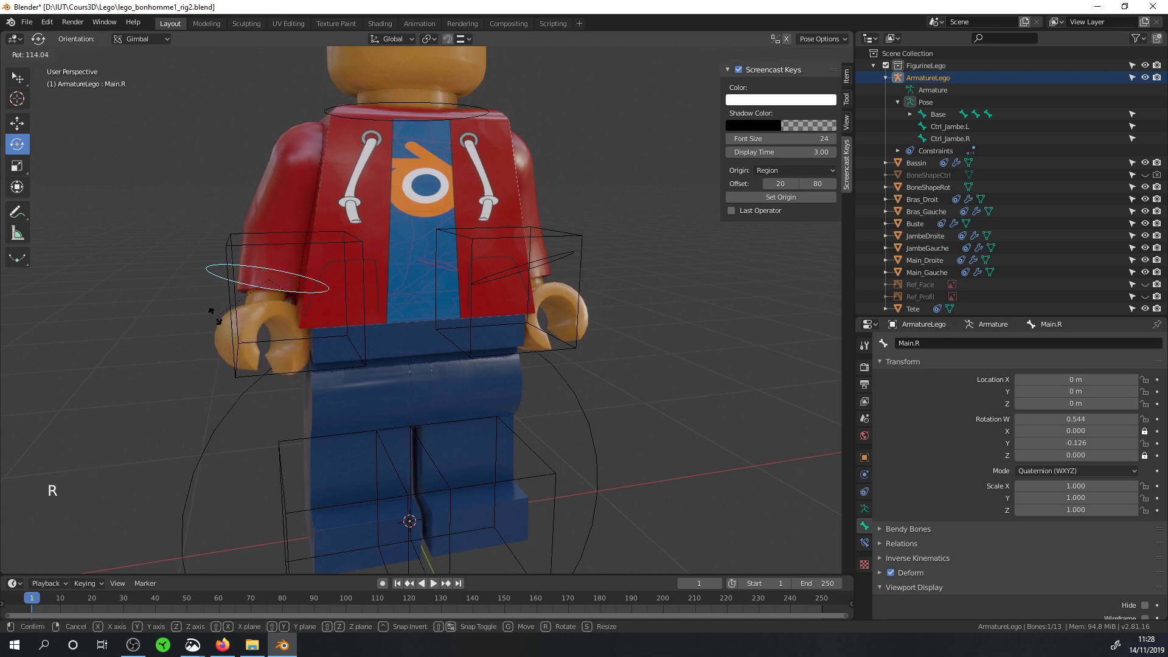
key(Escape)
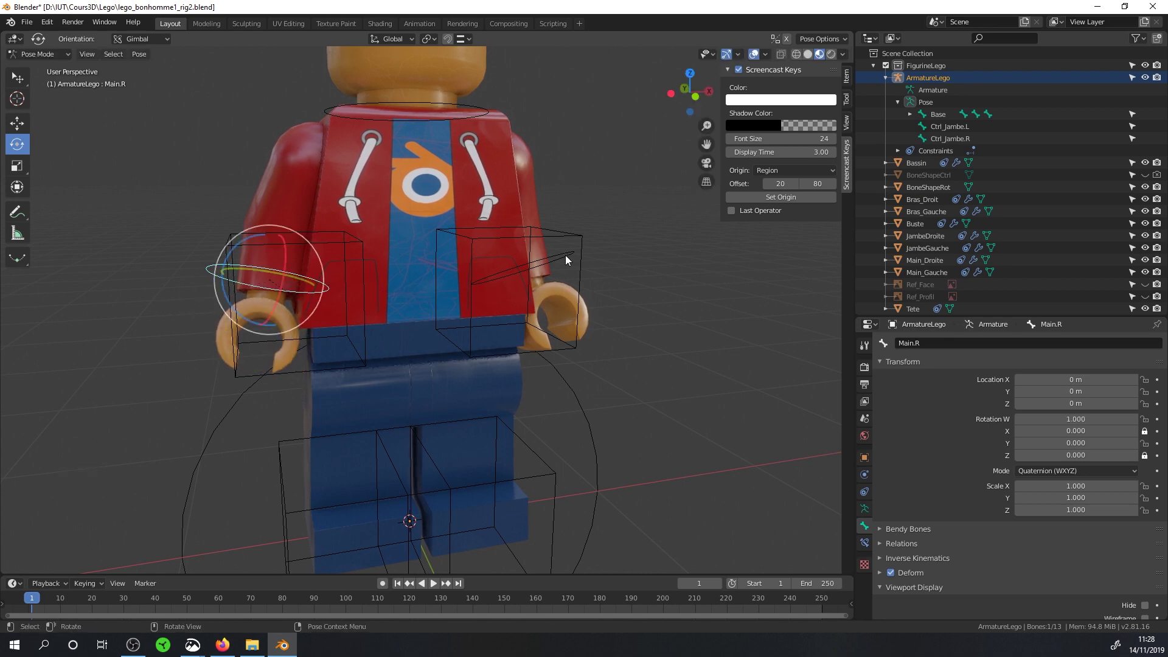
- Select the left hand bone Main.L and lock its X and Z rotation
click(564, 254)
middle_drag(670, 302, 666, 316)
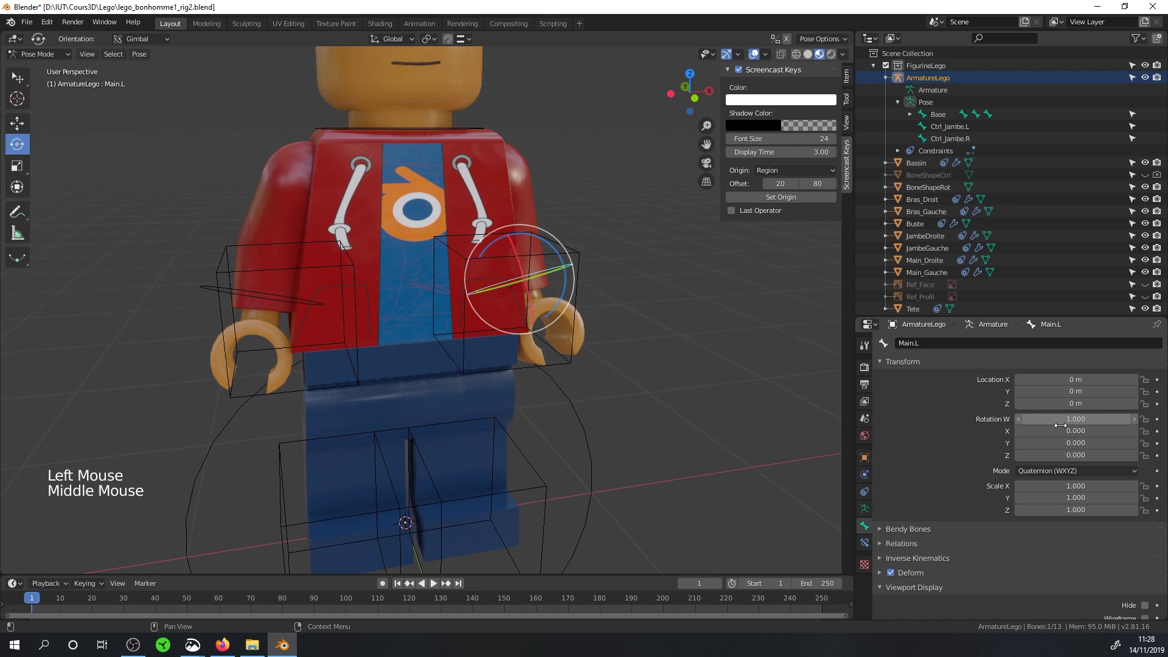
click(1144, 431)
click(1144, 455)
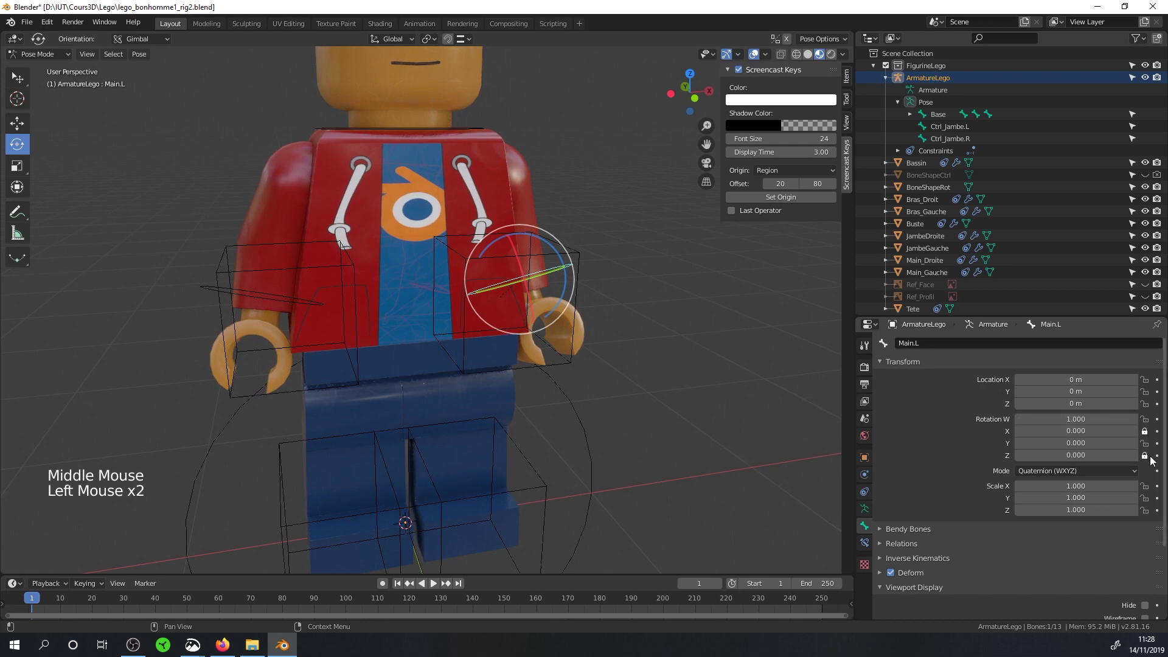
- Select the head bone Tete and lock its X and Z rotation, testing it with a cancelled rotation
shift+middle_drag(593, 281, 519, 323)
click(444, 233)
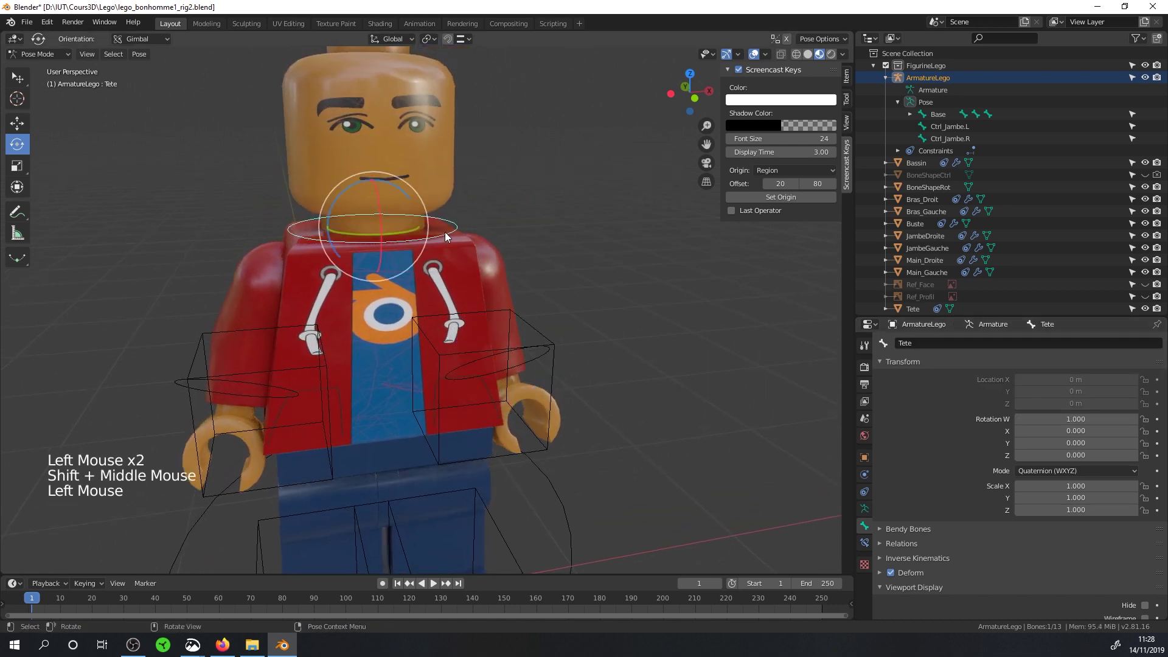
click(1144, 431)
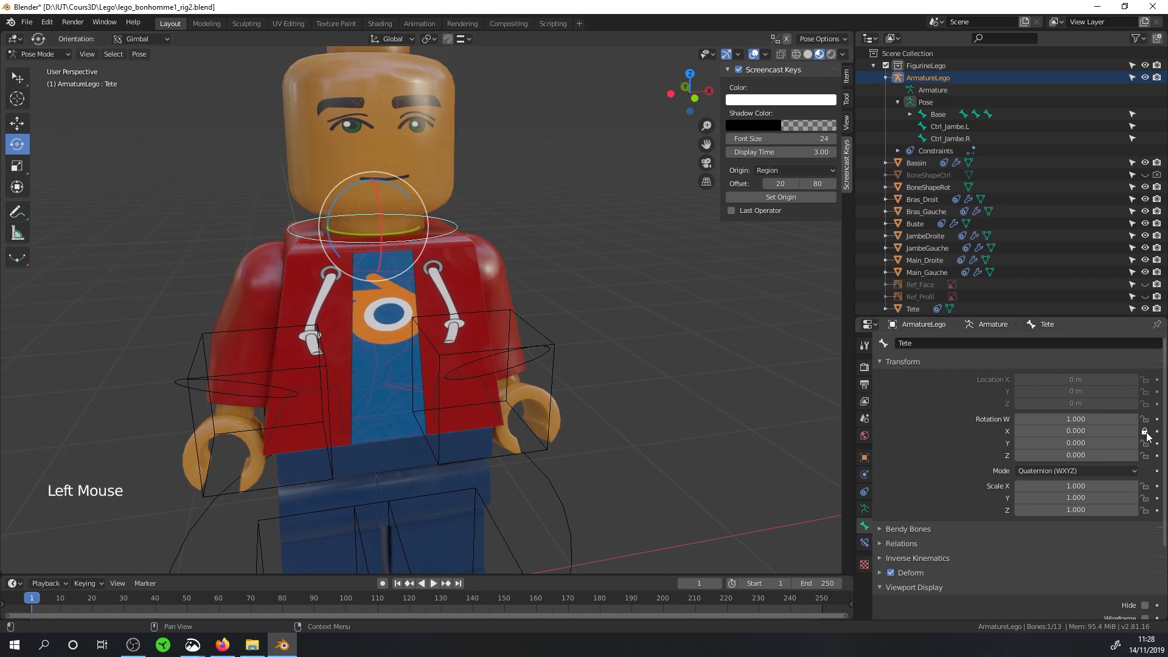
click(1144, 456)
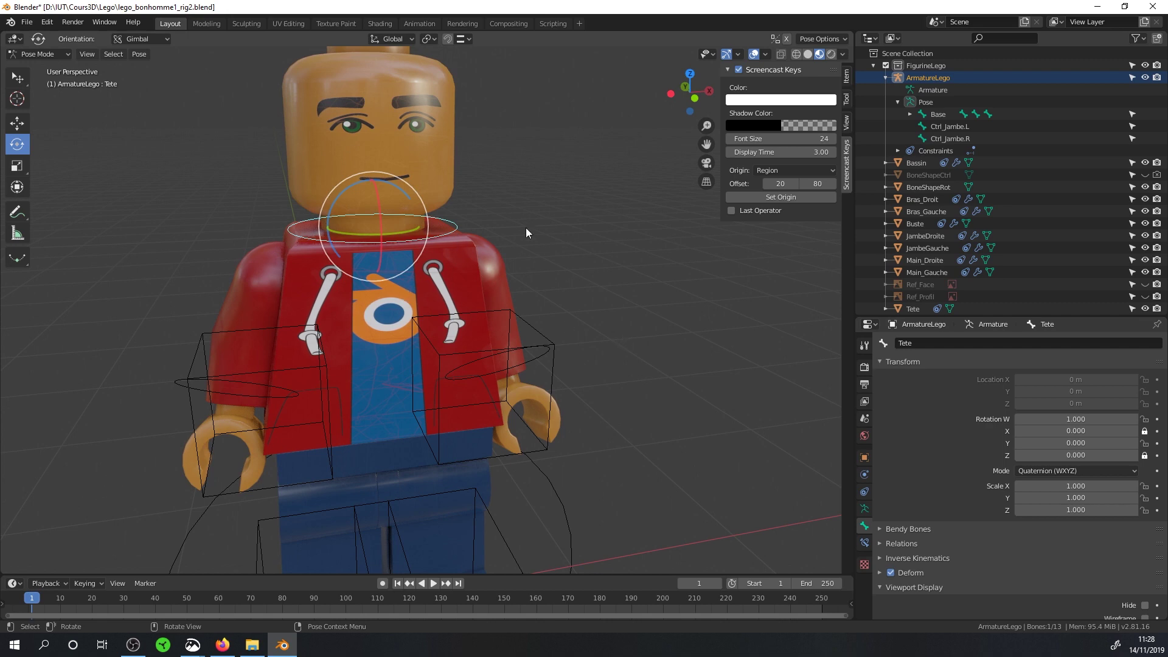
key(r)
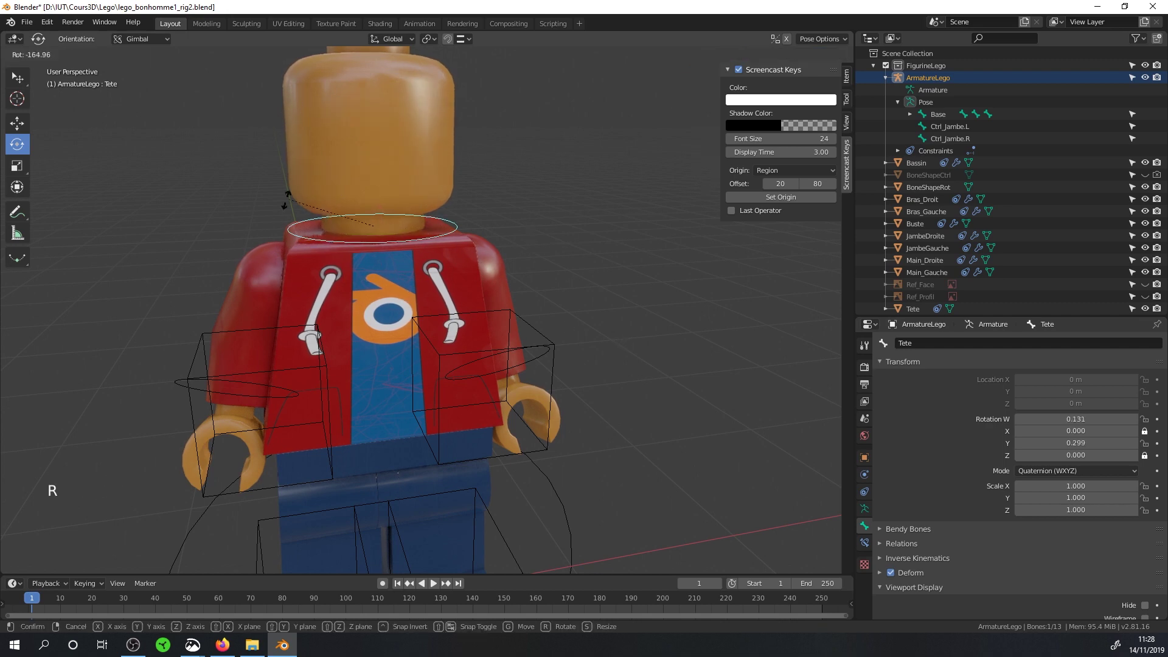
right_click(412, 232)
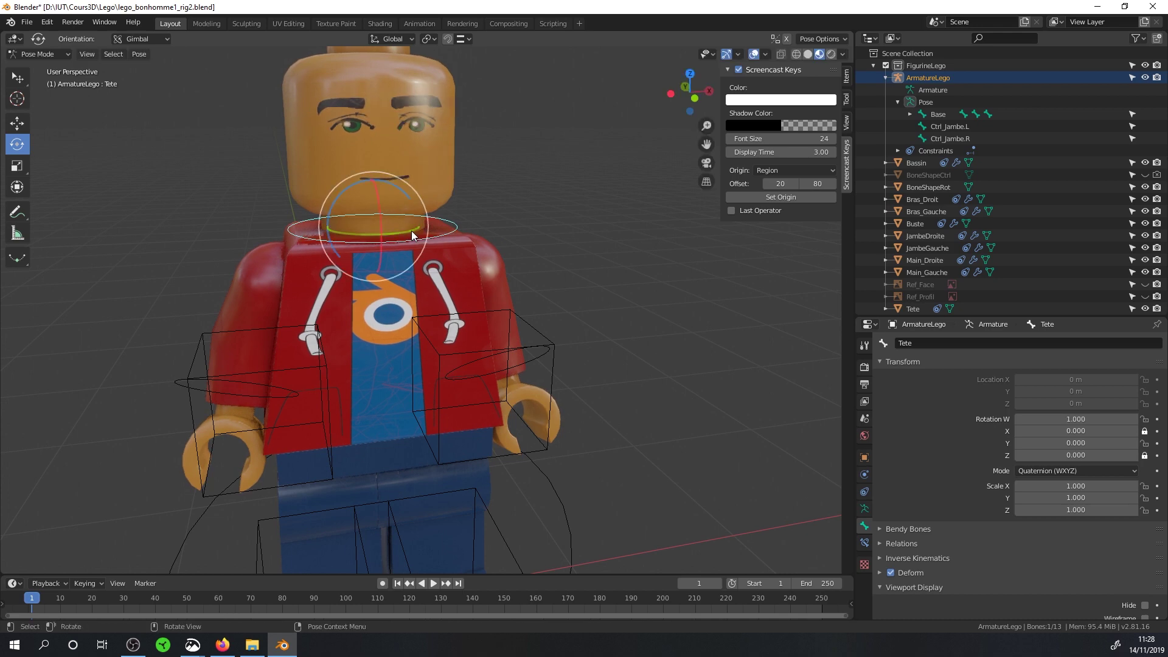
- Return to Object Mode, select the circle BoneShapeRot and disable it in both the viewport and renders
scroll(500, 315, down, 2)
middle_drag(564, 364, 560, 301)
click(528, 354)
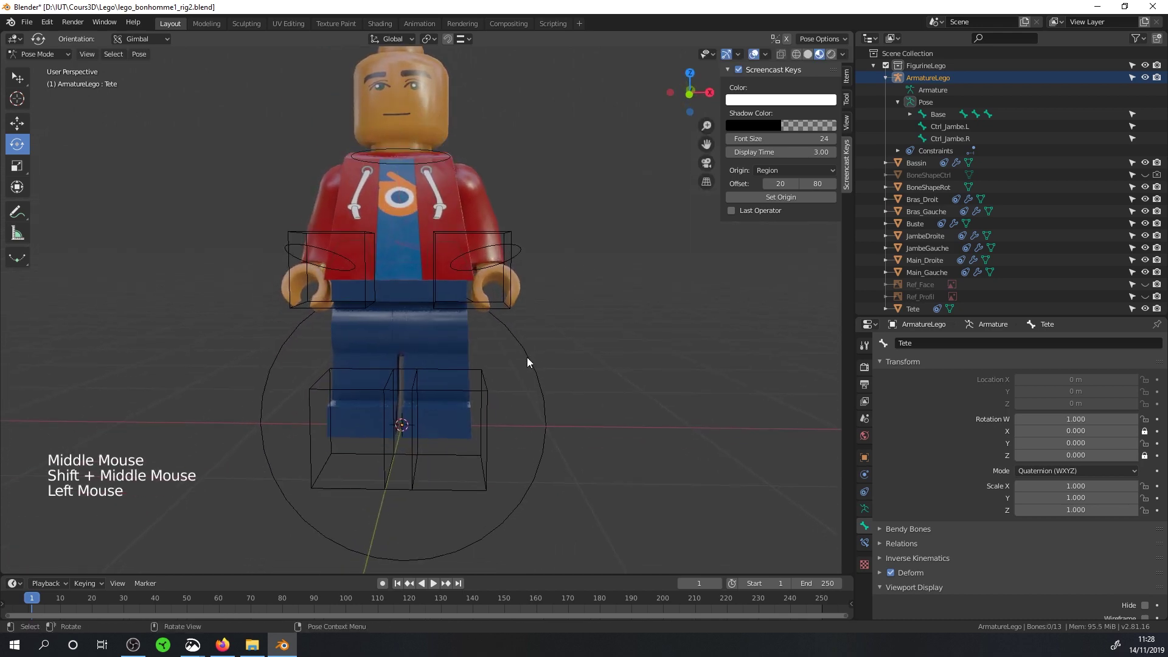
click(527, 359)
click(38, 53)
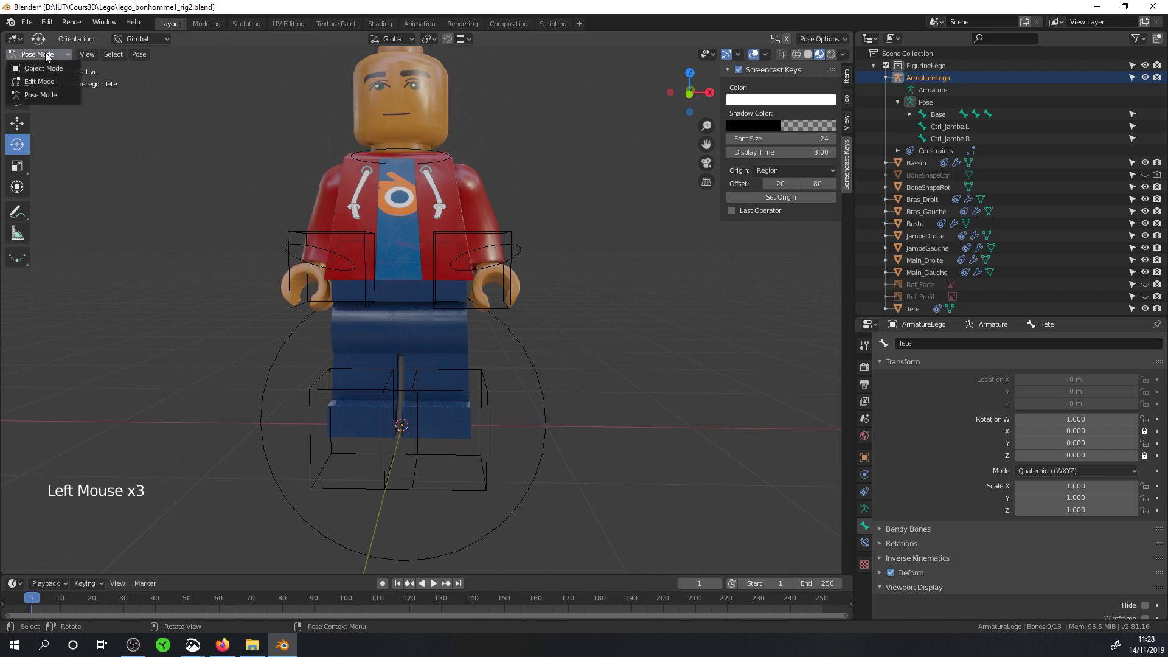
click(44, 72)
click(519, 332)
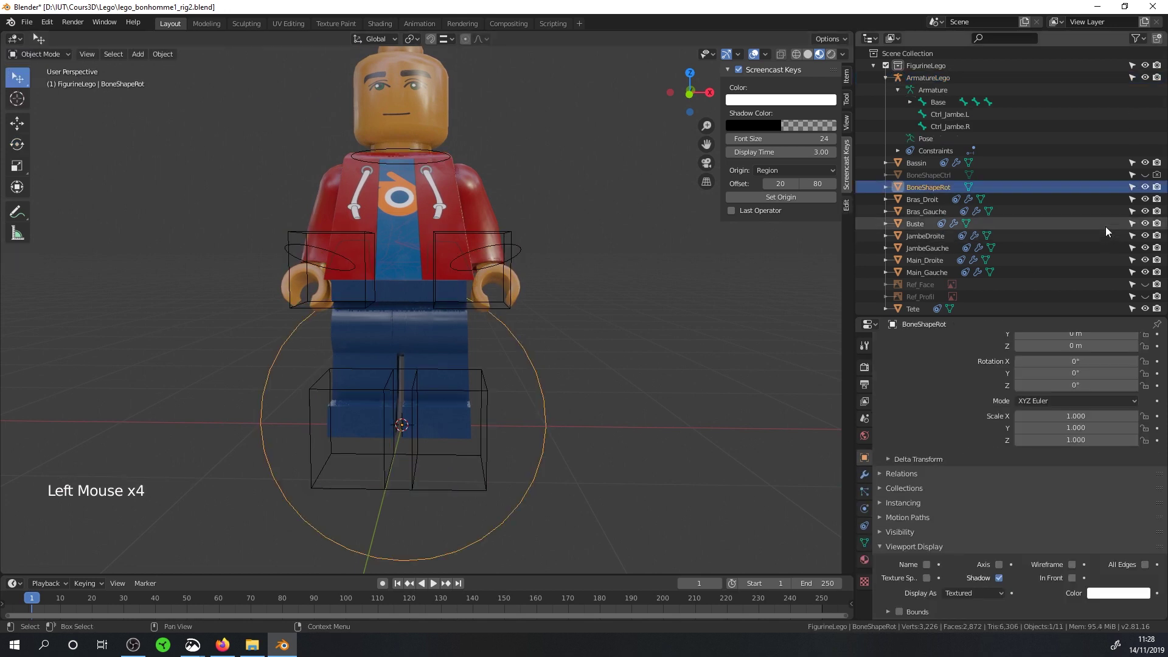
click(1144, 187)
click(1156, 186)
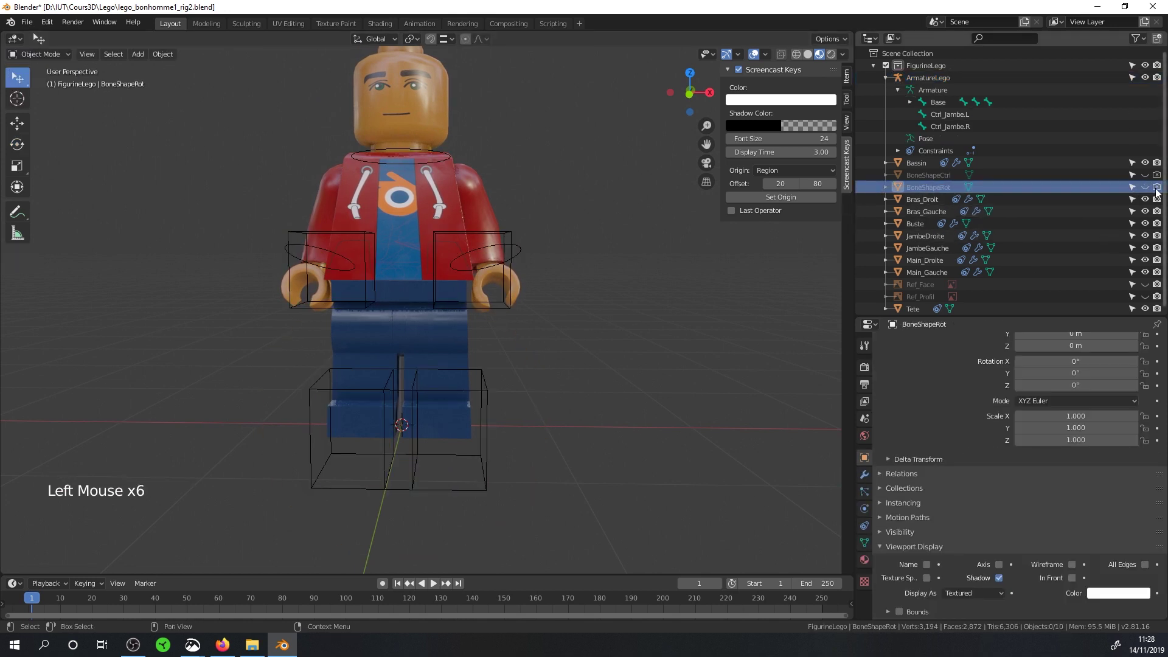
middle_drag(416, 226, 535, 308)
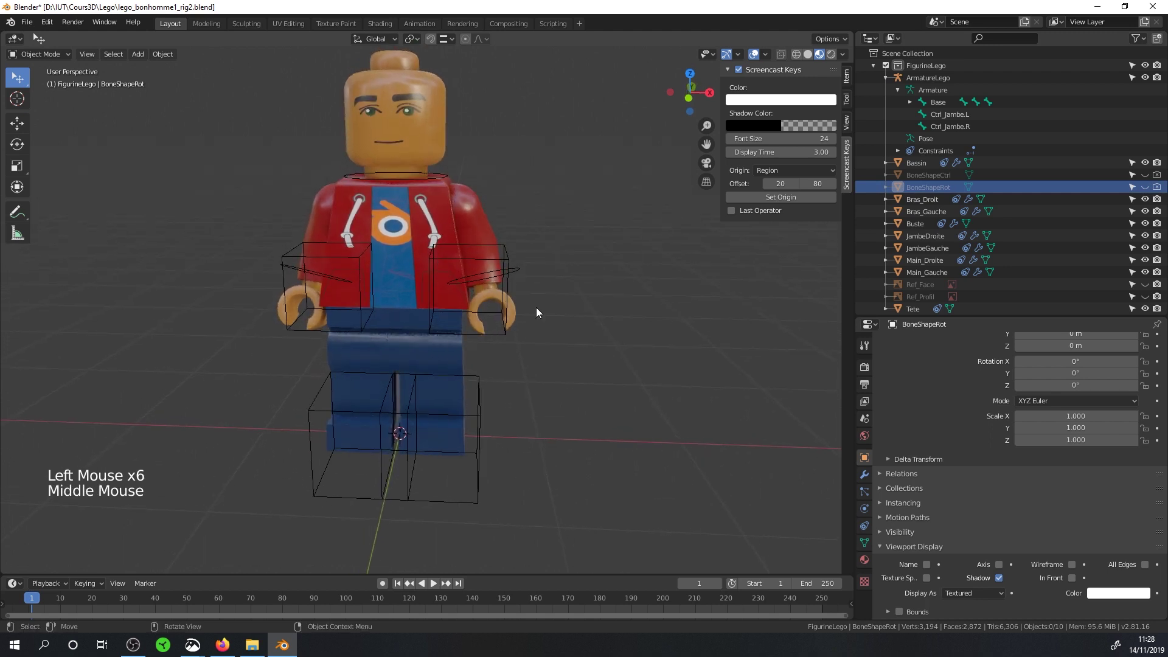
- Switch ArmatureLego to Edit Mode and select its head bone Tete
click(867, 475)
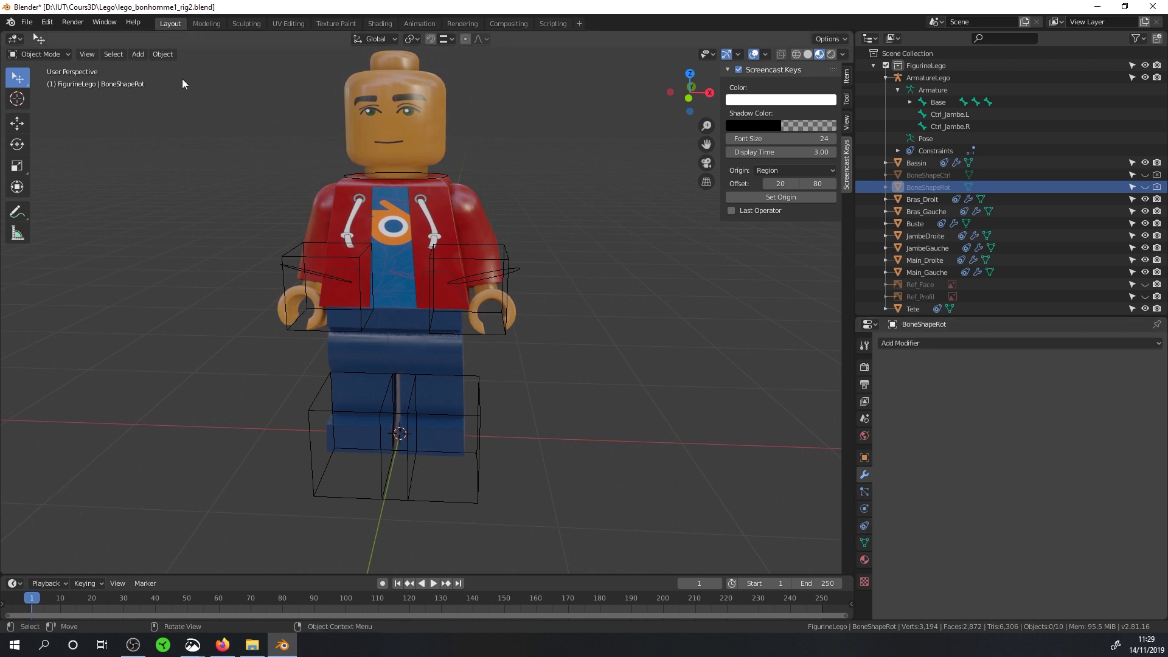
click(61, 55)
click(441, 174)
click(38, 54)
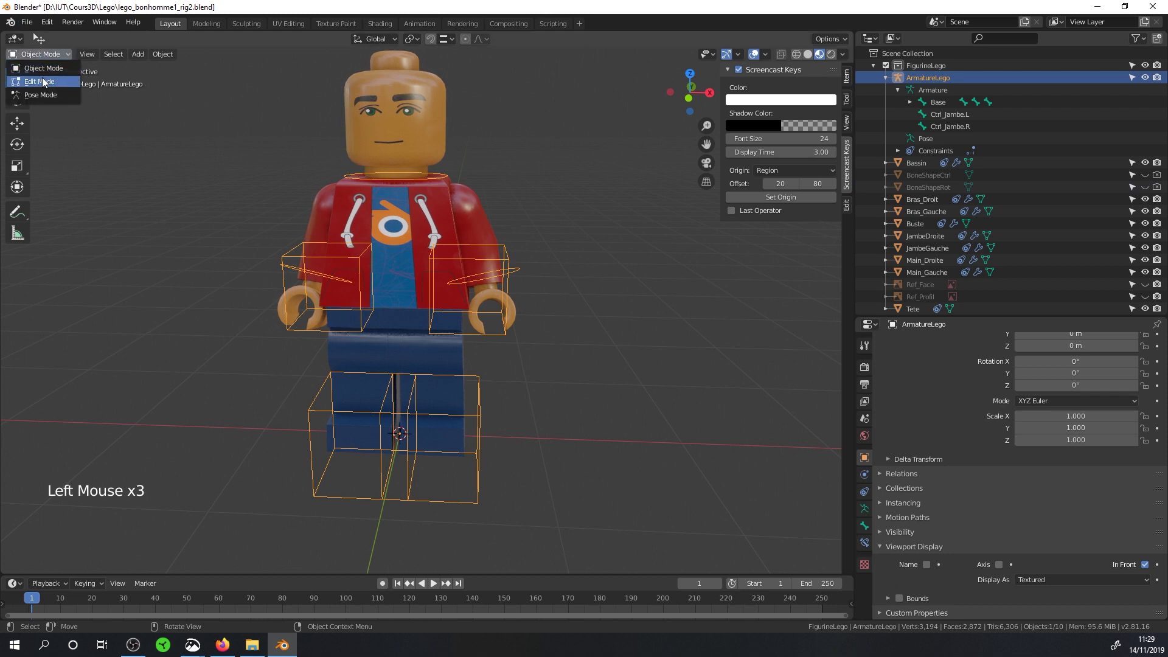
click(43, 82)
click(406, 160)
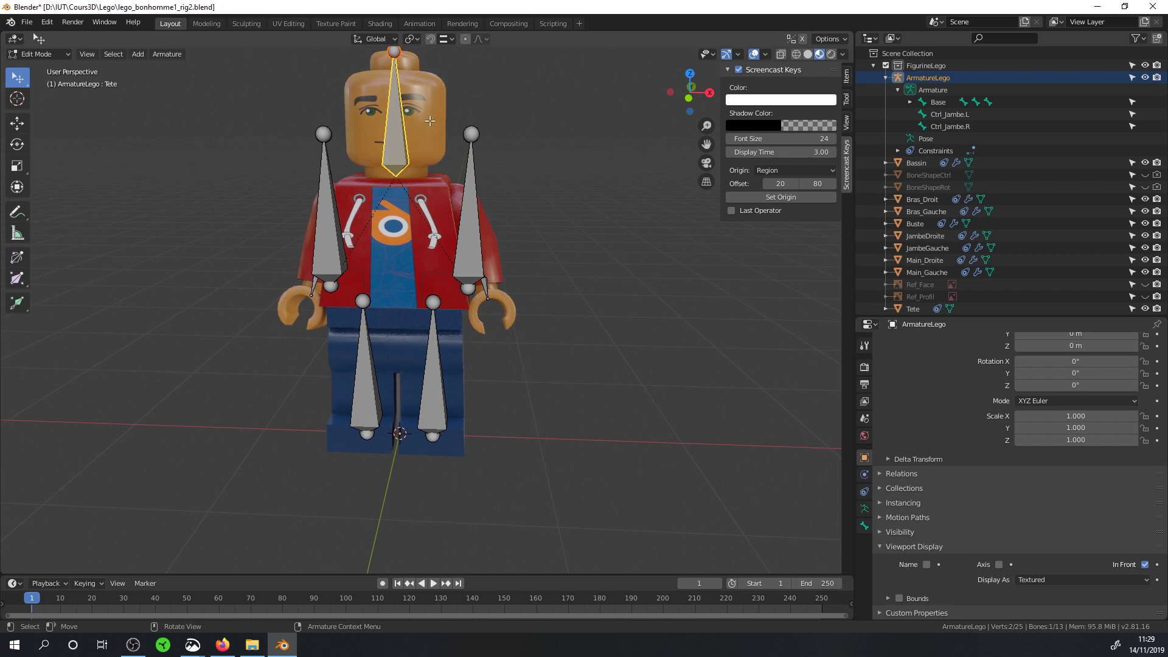
- Display the armature's first bone layer instead of the second in its Skeleton settings
shift+middle_drag(454, 170, 456, 223)
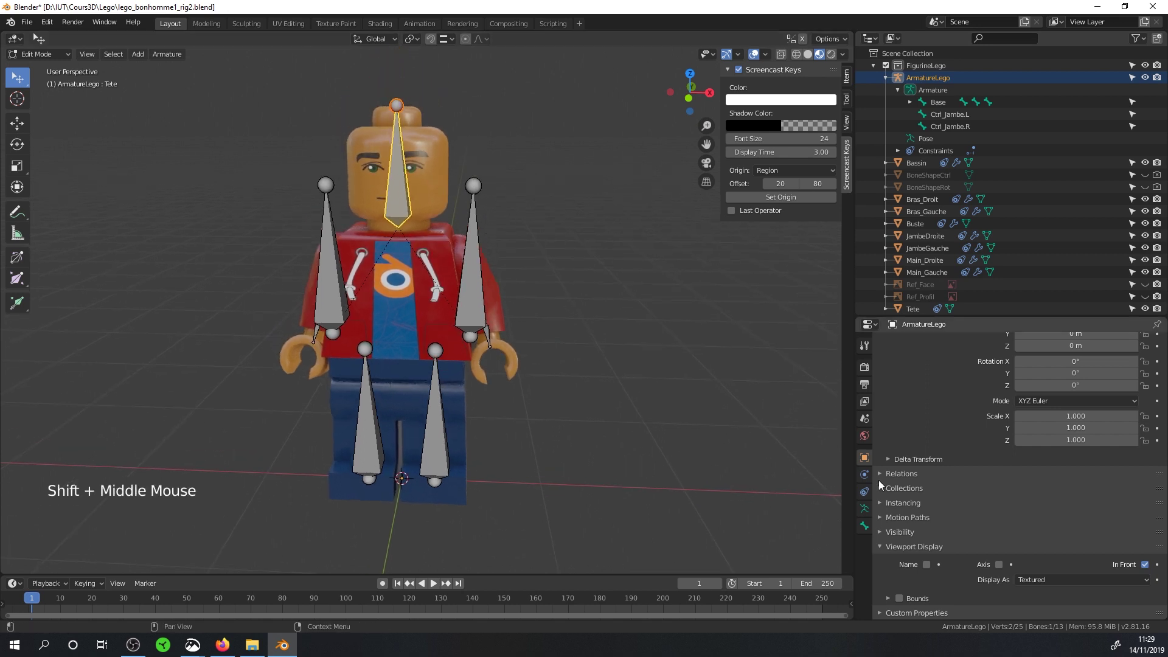
click(866, 475)
click(864, 508)
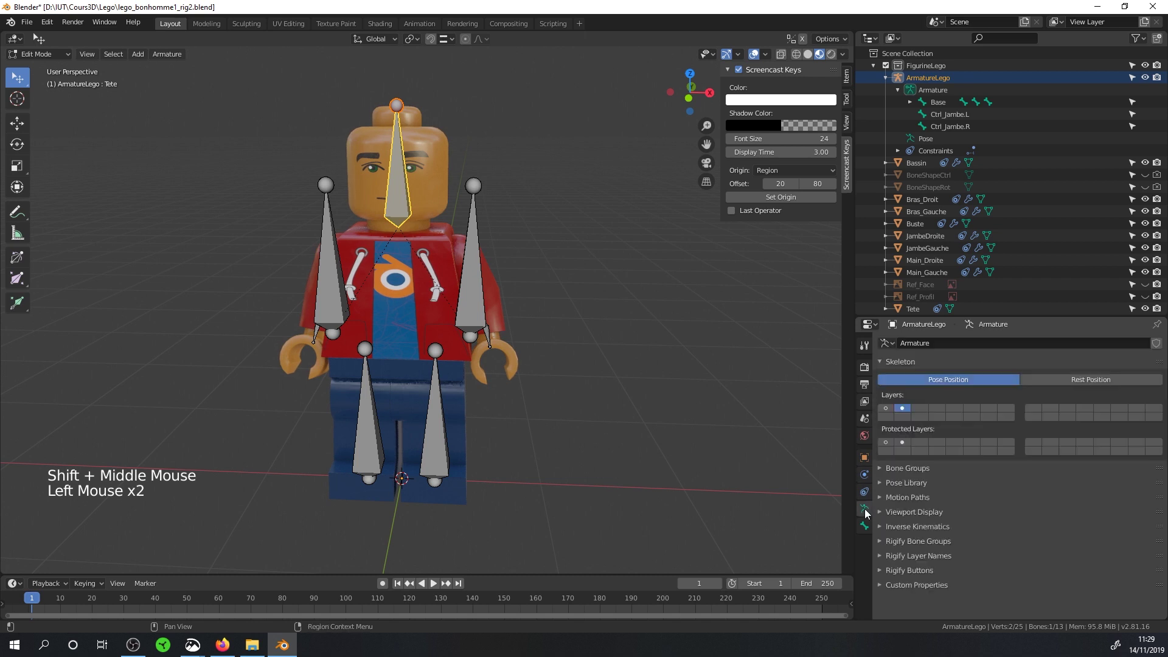
click(889, 407)
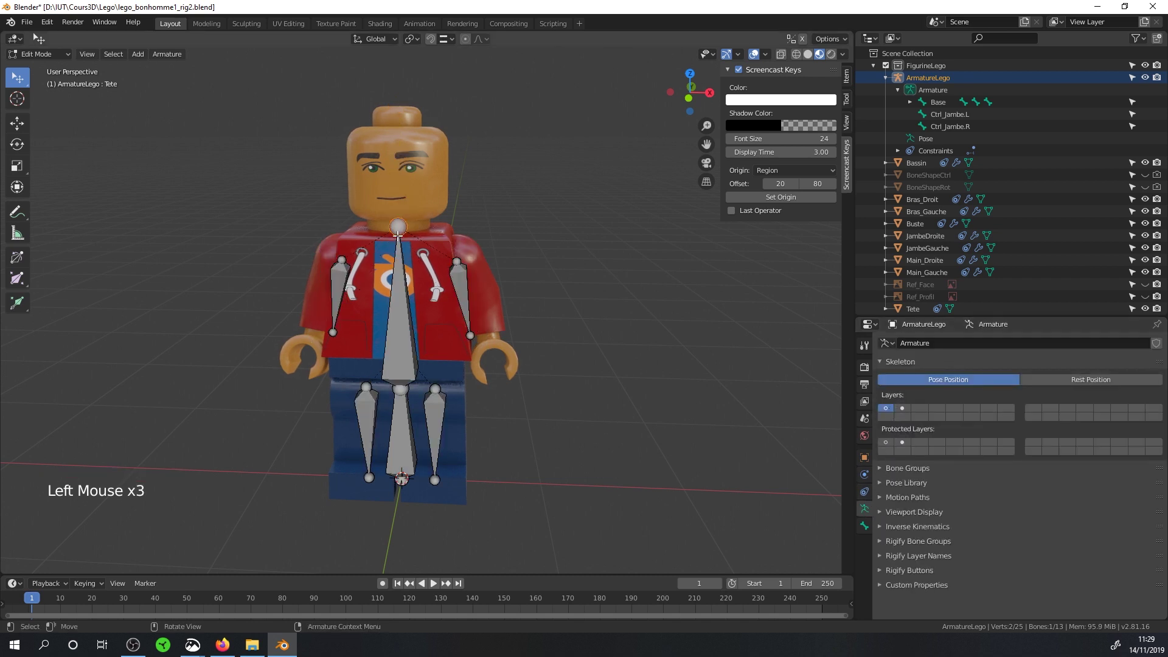
- Snap the 3D cursor to the selected joint at the base of the neck and add a new bone there
key(shift+a)
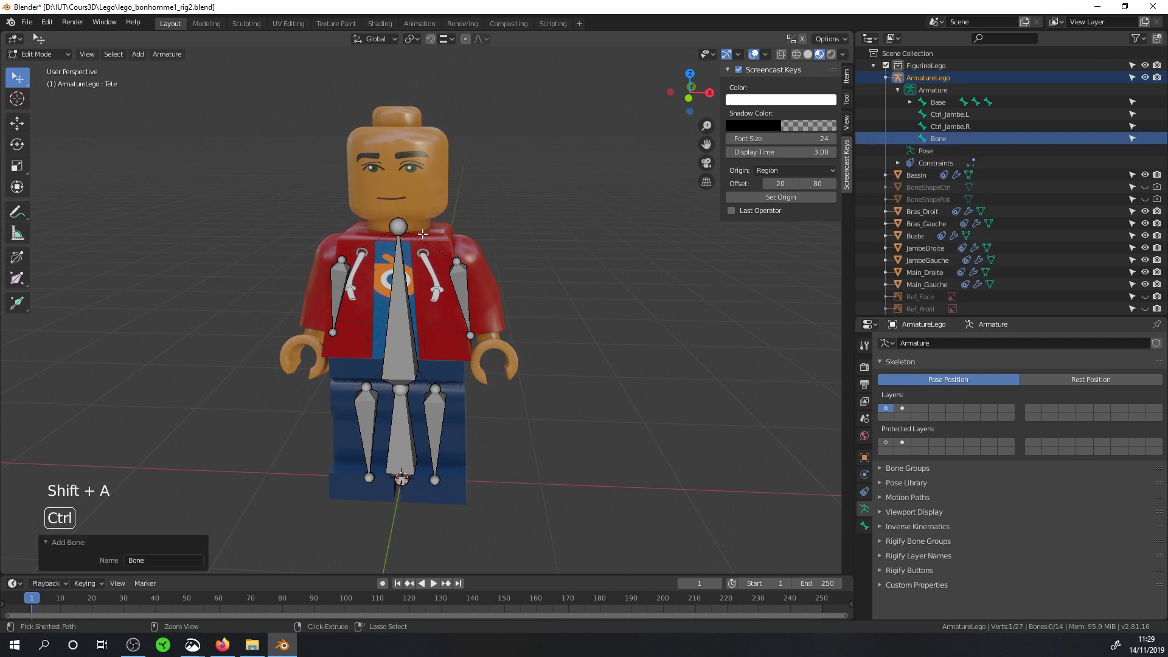
key(ctrl+z)
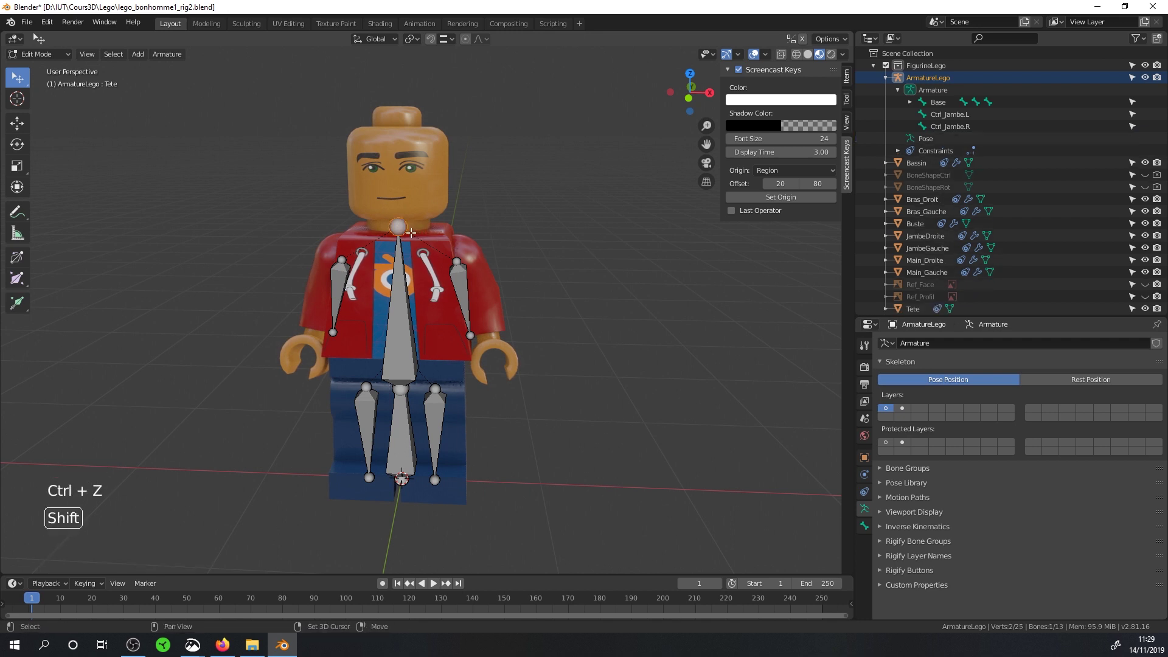
key(shift+s)
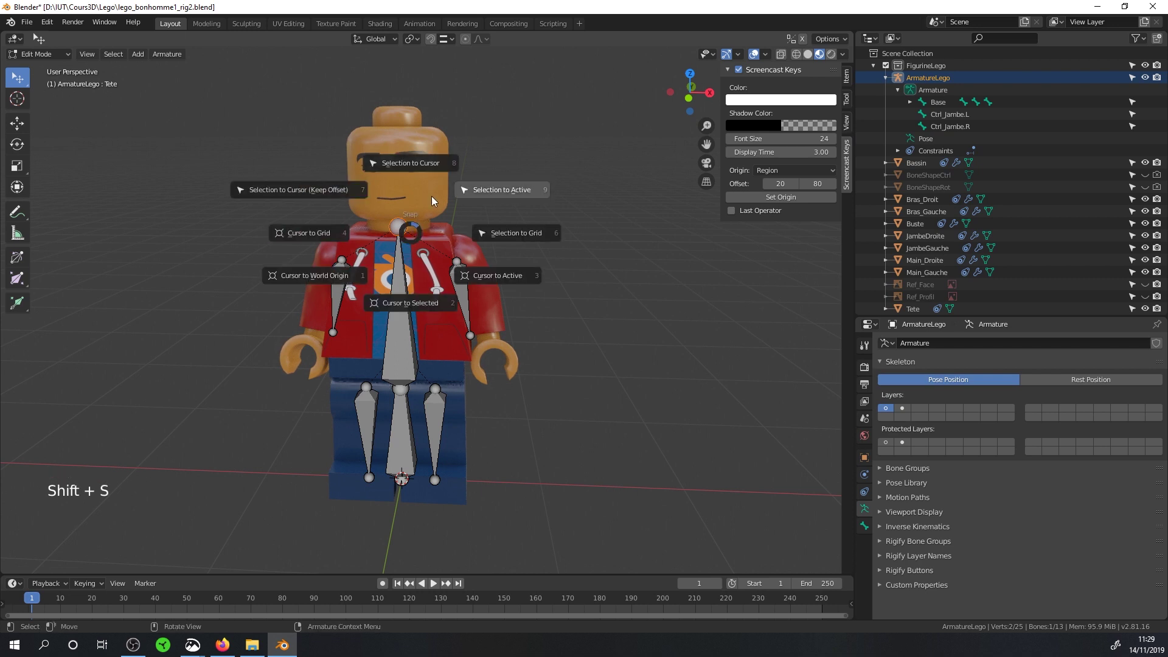
click(418, 298)
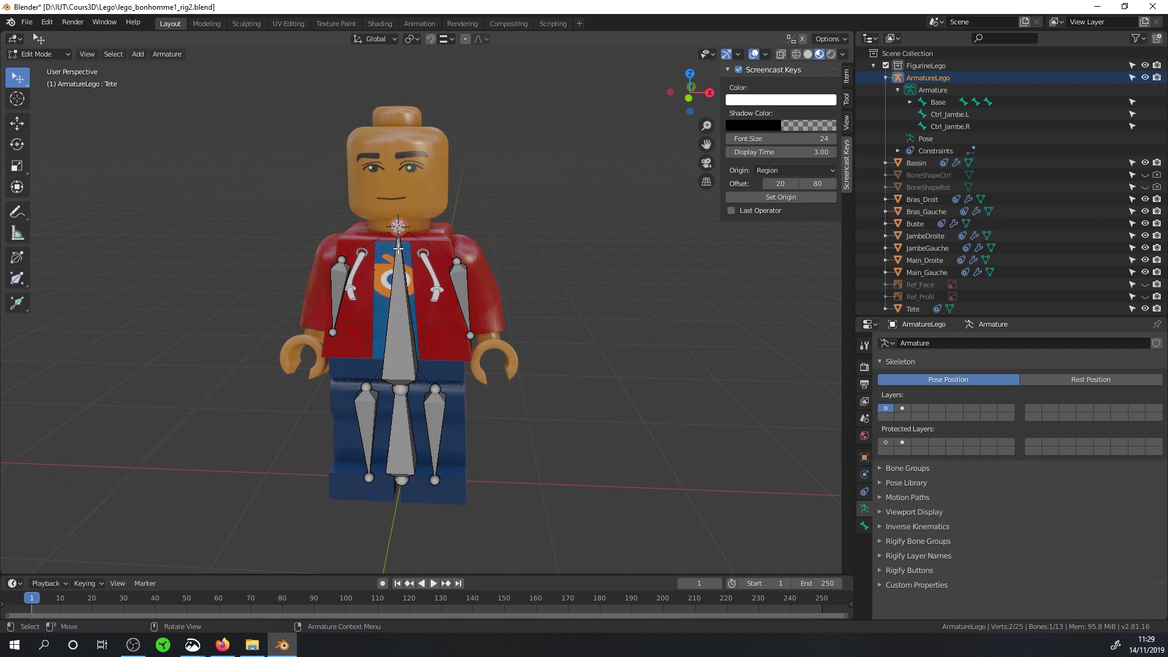
scroll(418, 227, up, 1)
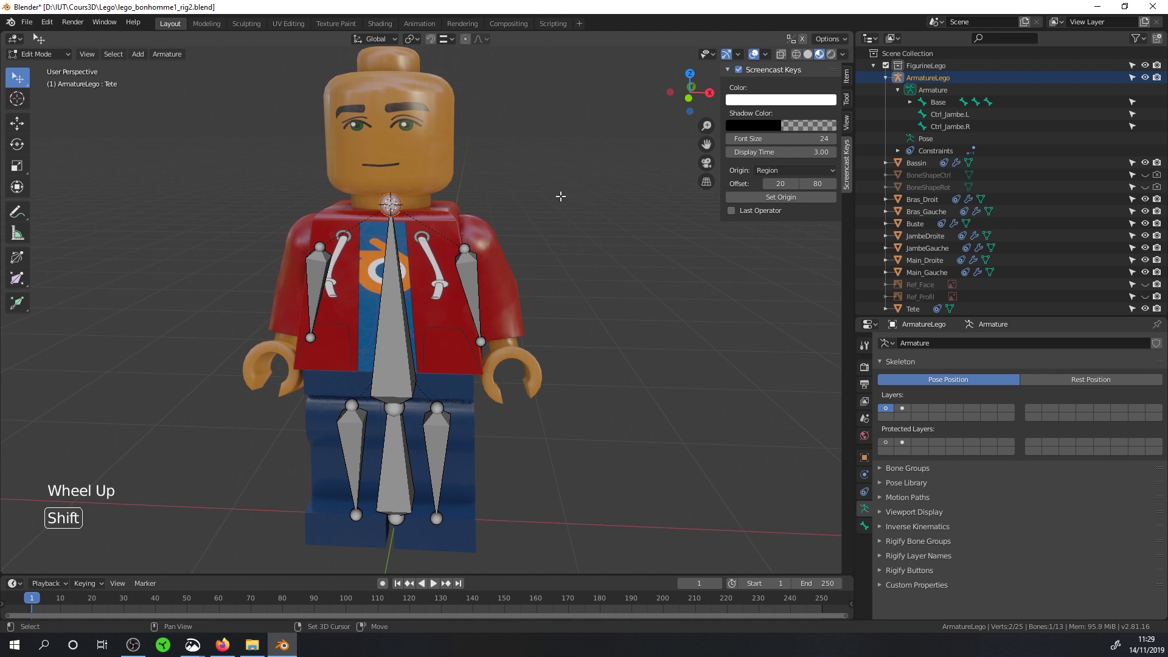
shift+middle_drag(560, 195, 544, 243)
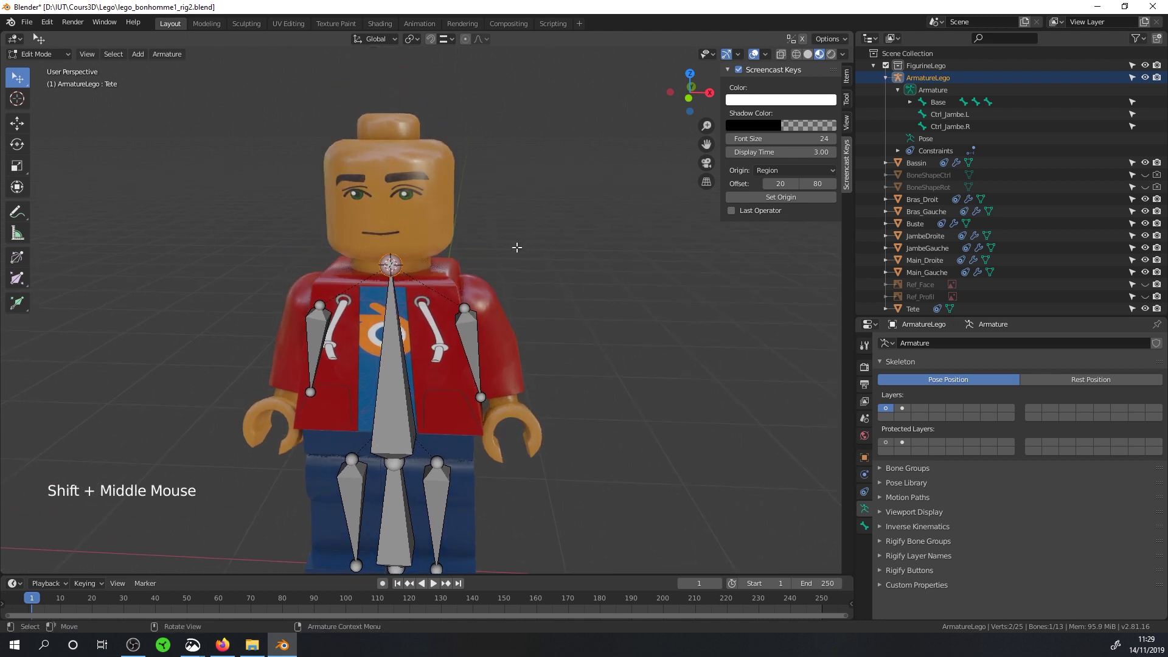
key(shift+a)
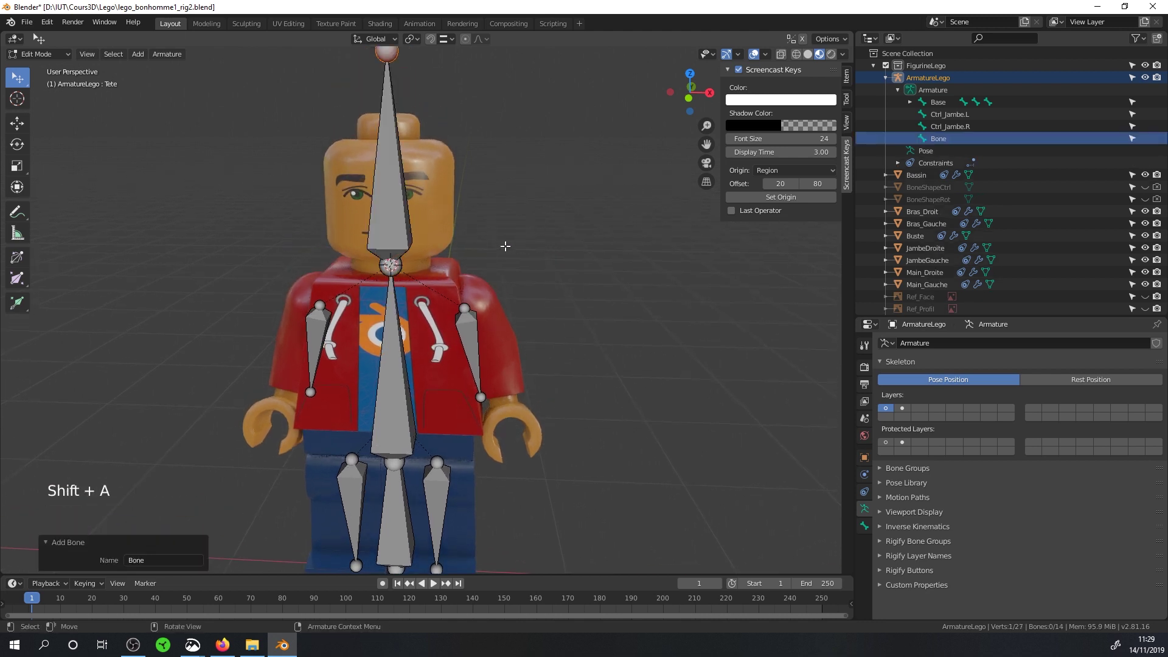
- Select the new bone above the torso and rename it CtrlBuste
click(398, 171)
click(885, 441)
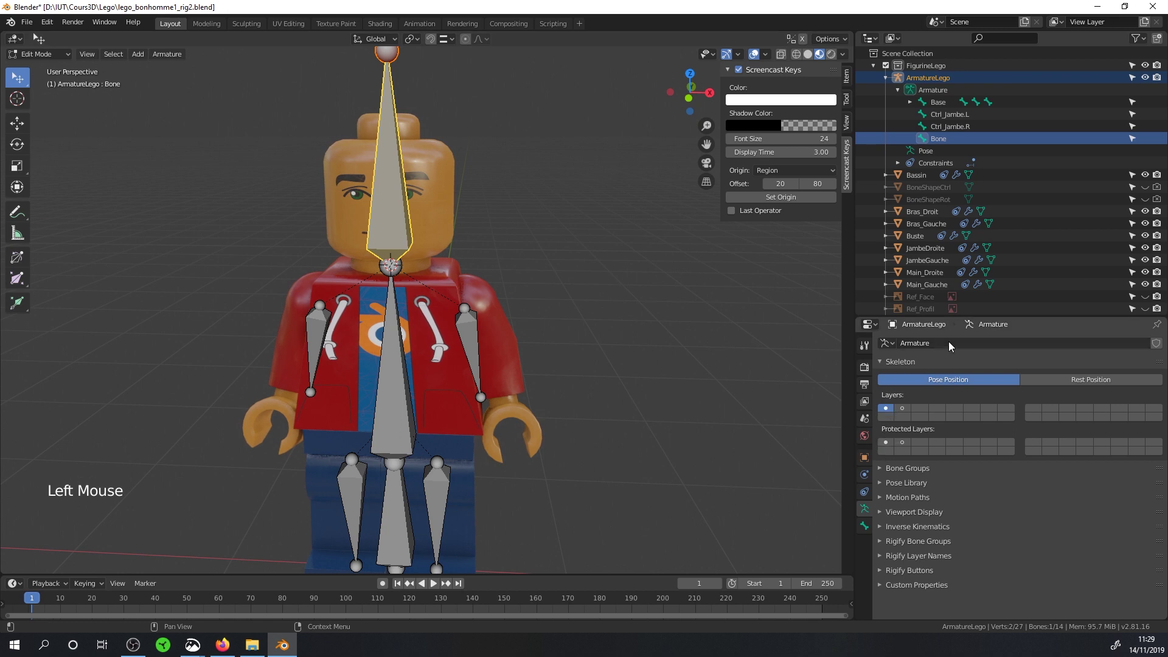
click(945, 343)
click(865, 525)
click(864, 525)
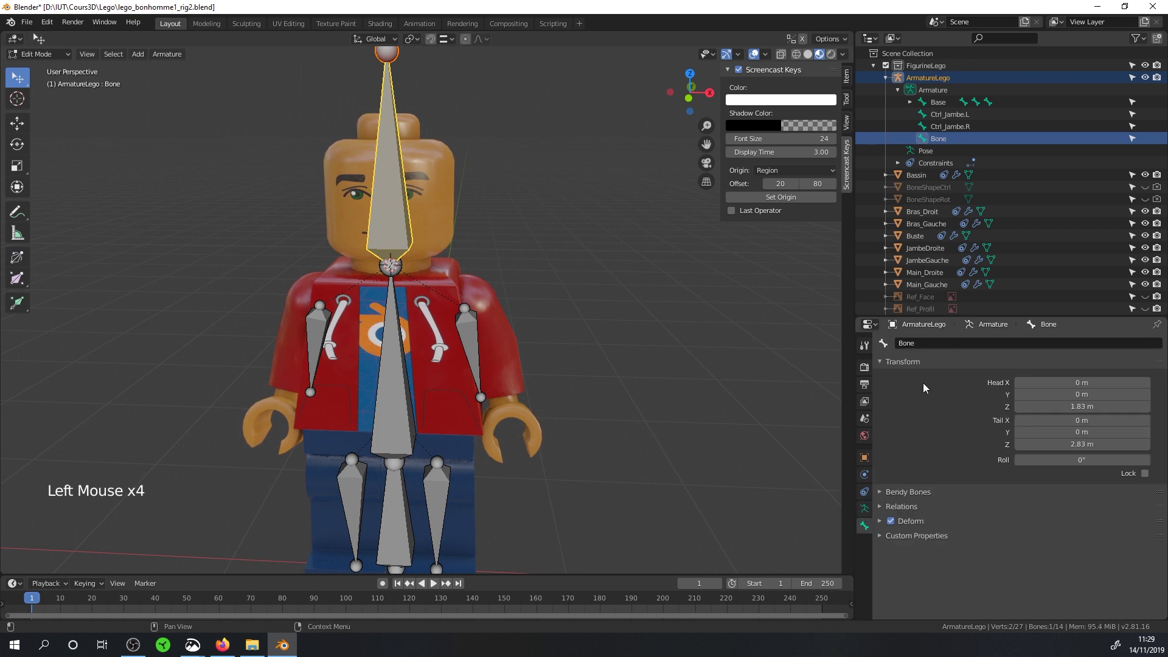
click(926, 340)
text(Ct)
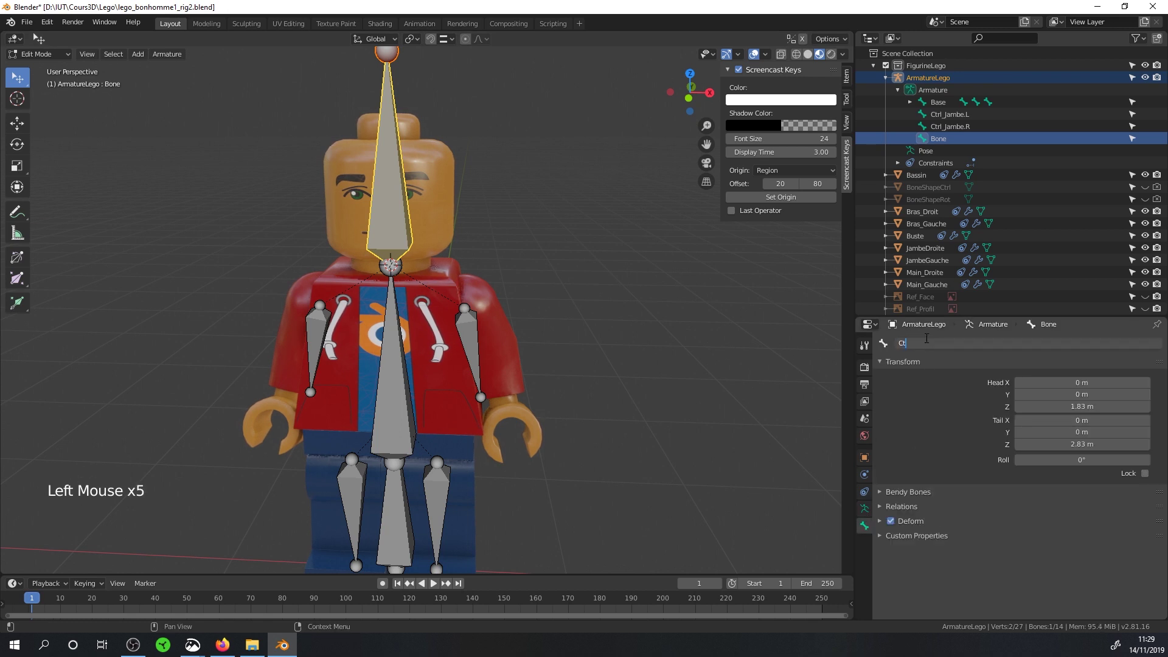
text(rlBuste)
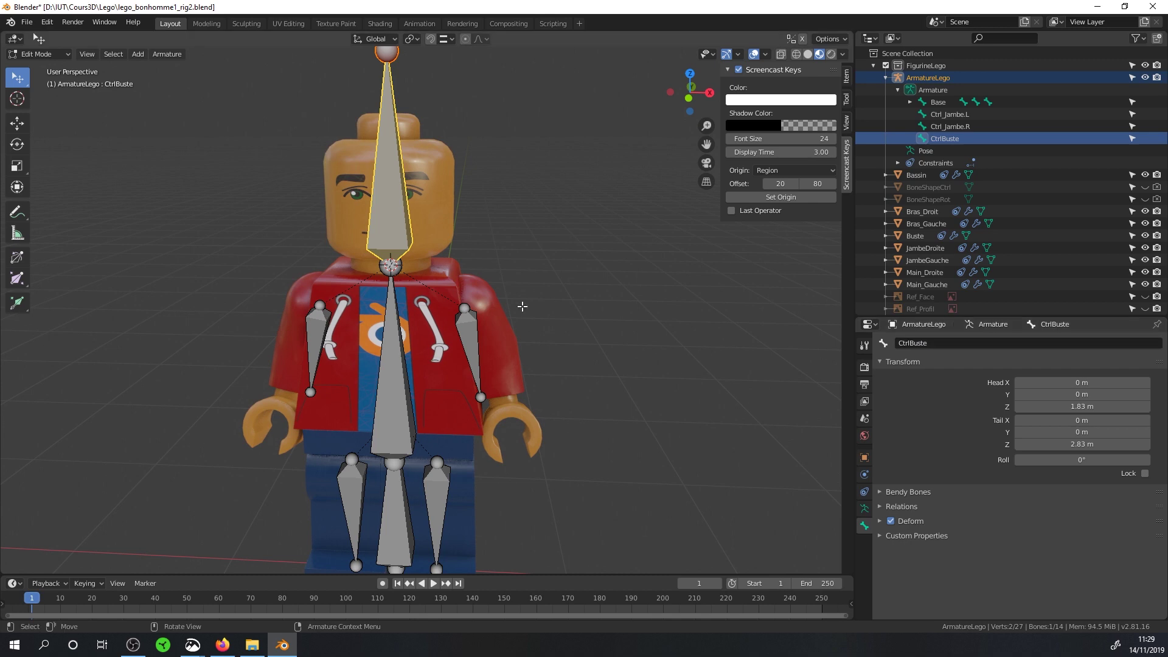
- Select the CtrlBuste bone and switch the armature to Pose Mode
scroll(515, 311, down, 1)
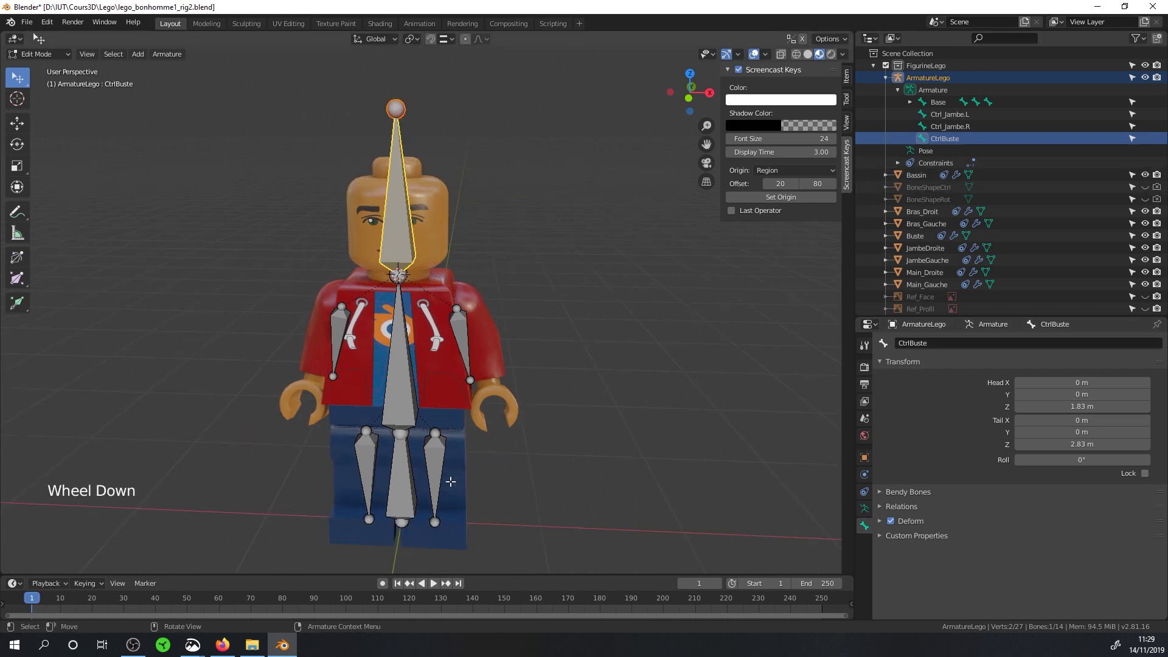
click(412, 477)
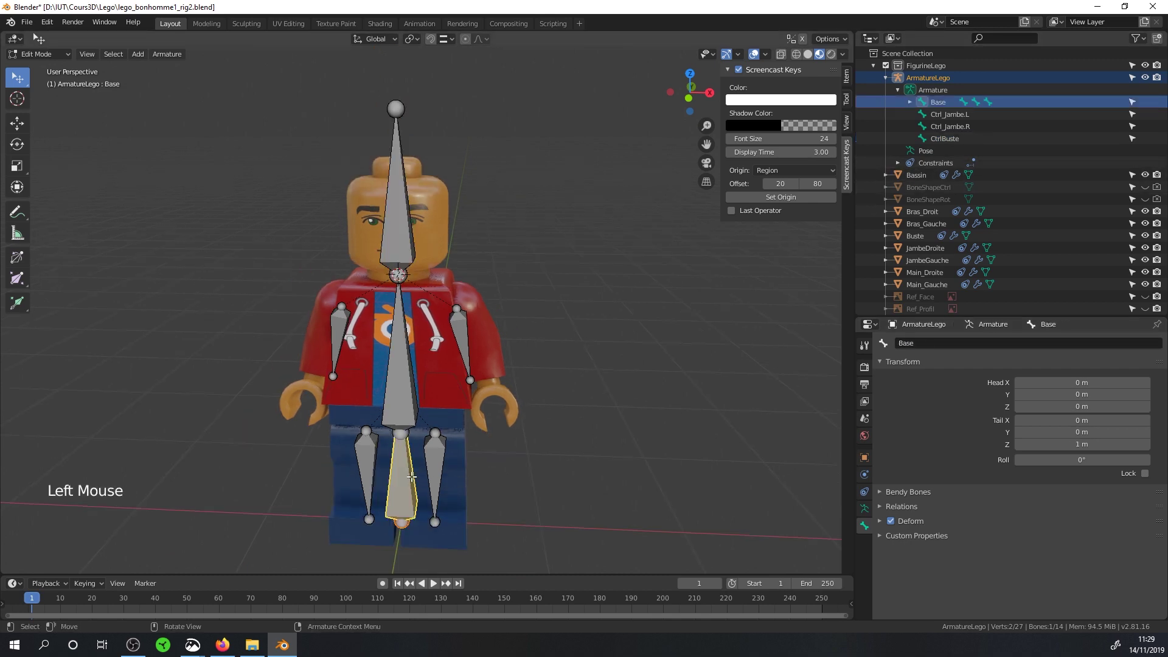
click(416, 243)
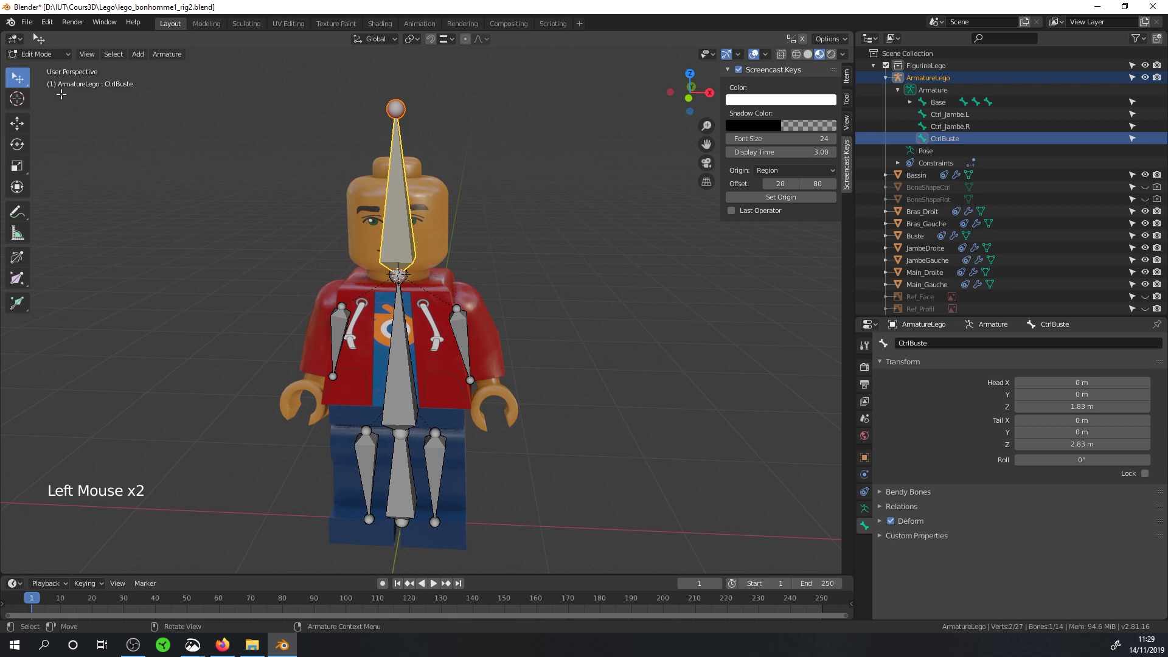
click(41, 54)
click(32, 95)
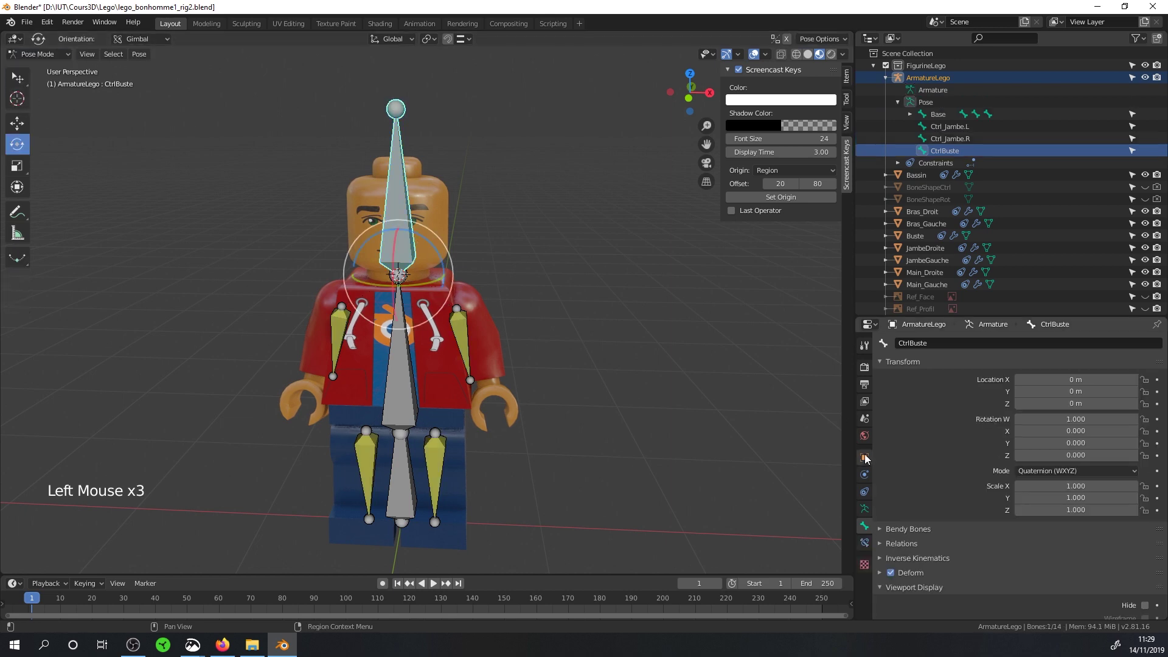
- Assign BoneShapeCtrl as the custom object of CtrlBuste and display it as wireframe
click(864, 542)
click(864, 525)
click(880, 588)
click(881, 588)
scroll(975, 507, down, 4)
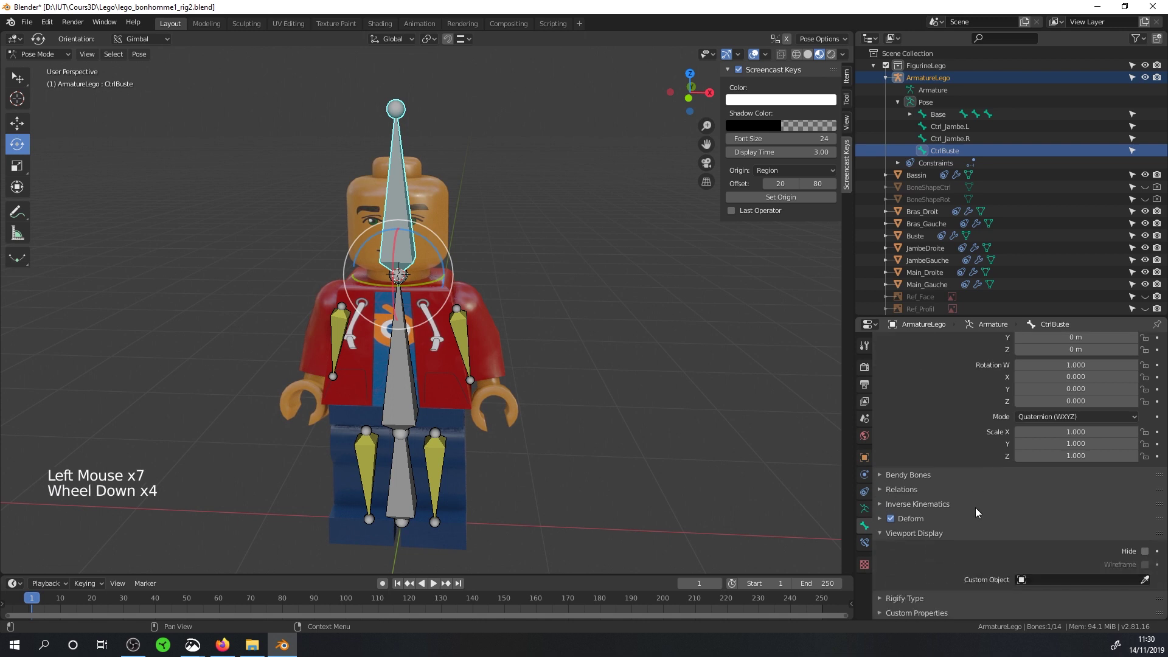
click(1048, 579)
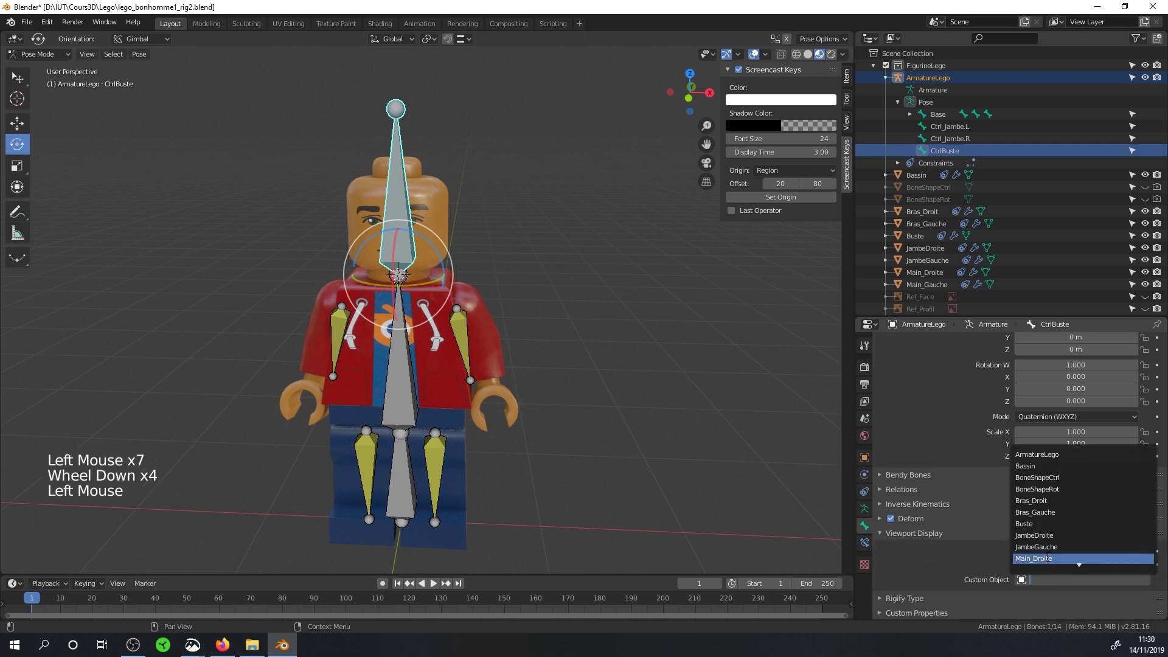
click(1051, 477)
click(1145, 564)
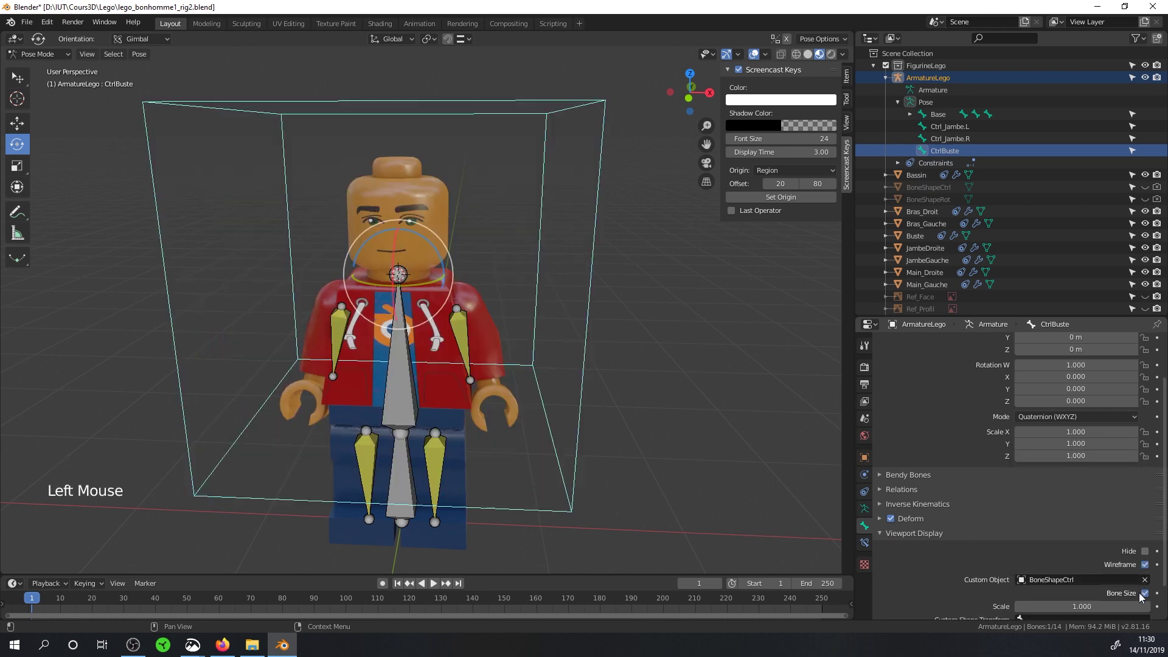
- Turn off Bone Size for CtrlBuste's custom shape and set its scale to 0.5
click(1143, 593)
mouse_move(1081, 606)
mouse_down()
mouse_move(1035, 607)
mouse_move(1104, 607)
mouse_up()
click(1104, 607)
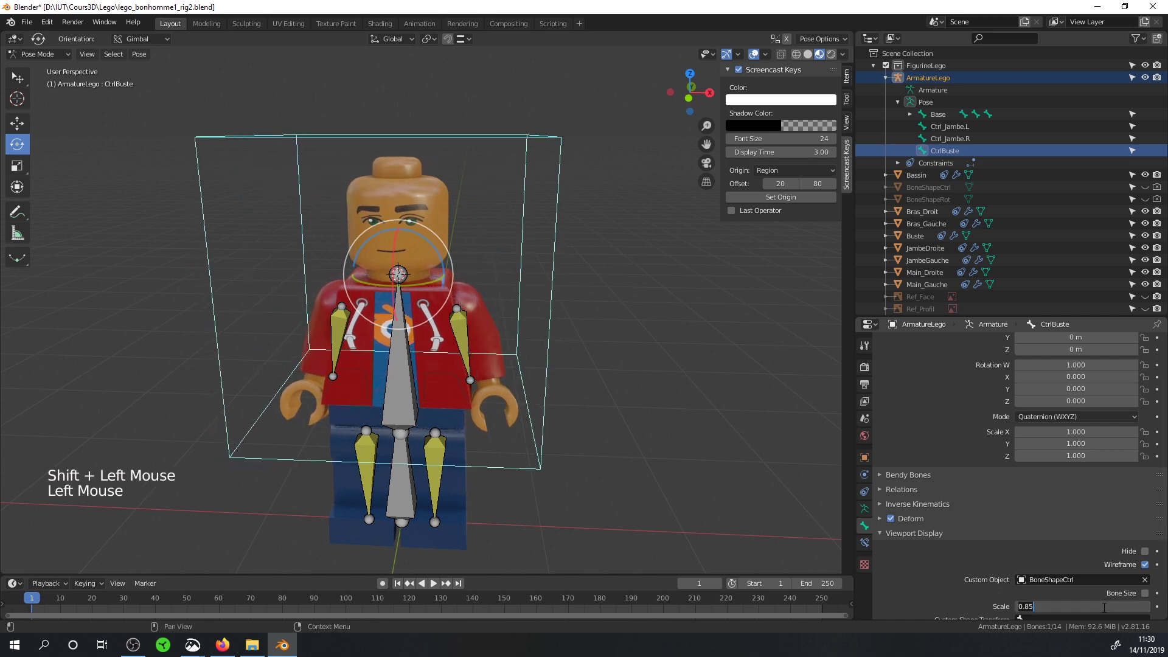
key(BackSpace)
key(BackSpace)
text(5)
key(Return)
- Reduce the custom shape scale of CtrlBuste to 0.25
middle_drag(608, 365, 657, 358)
click(1107, 606)
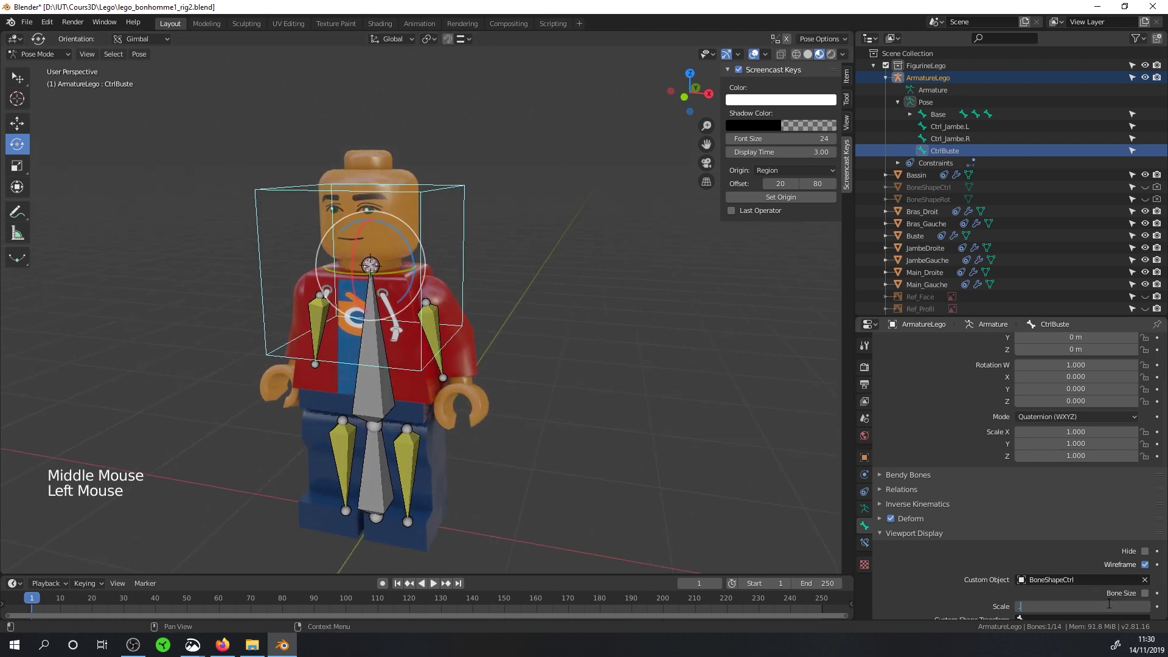
text(.25)
key(Return)
scroll(632, 323, up, 2)
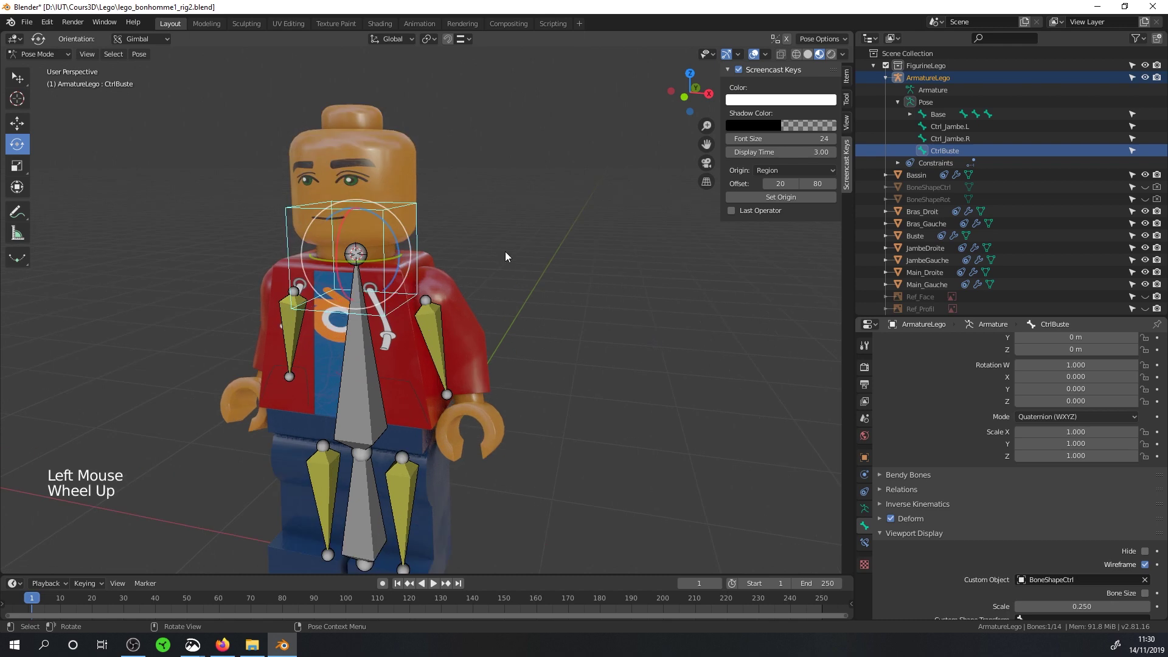
middle_drag(505, 251, 563, 239)
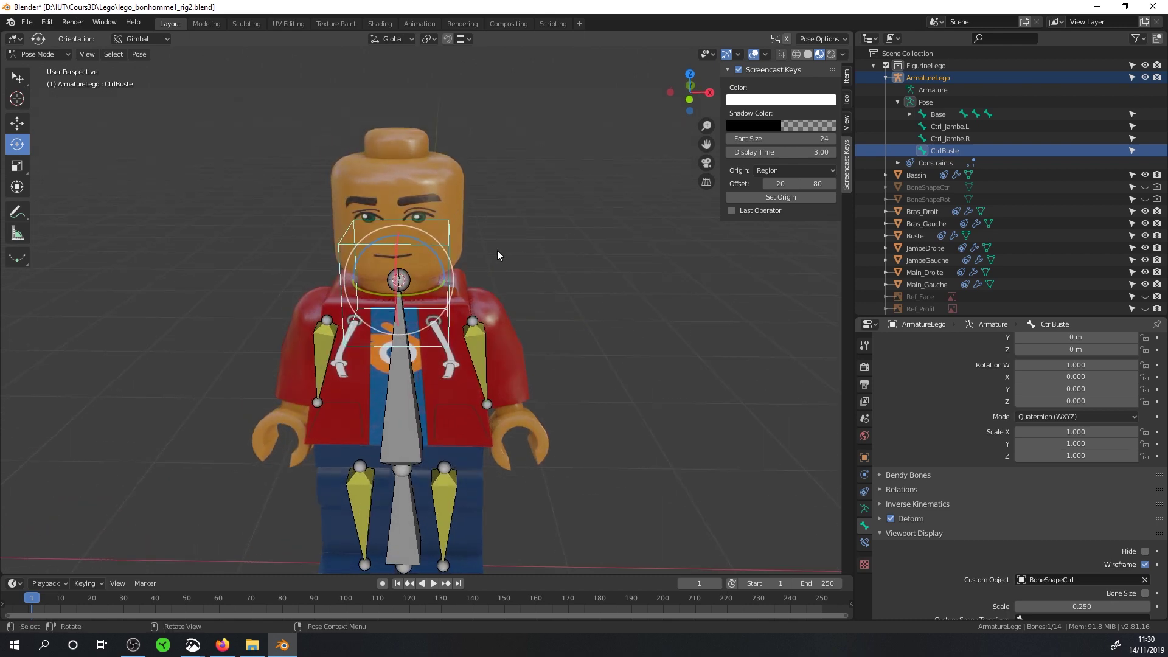
- Select the torso bone Buste and add an Inverse Kinematics constraint to it
click(399, 381)
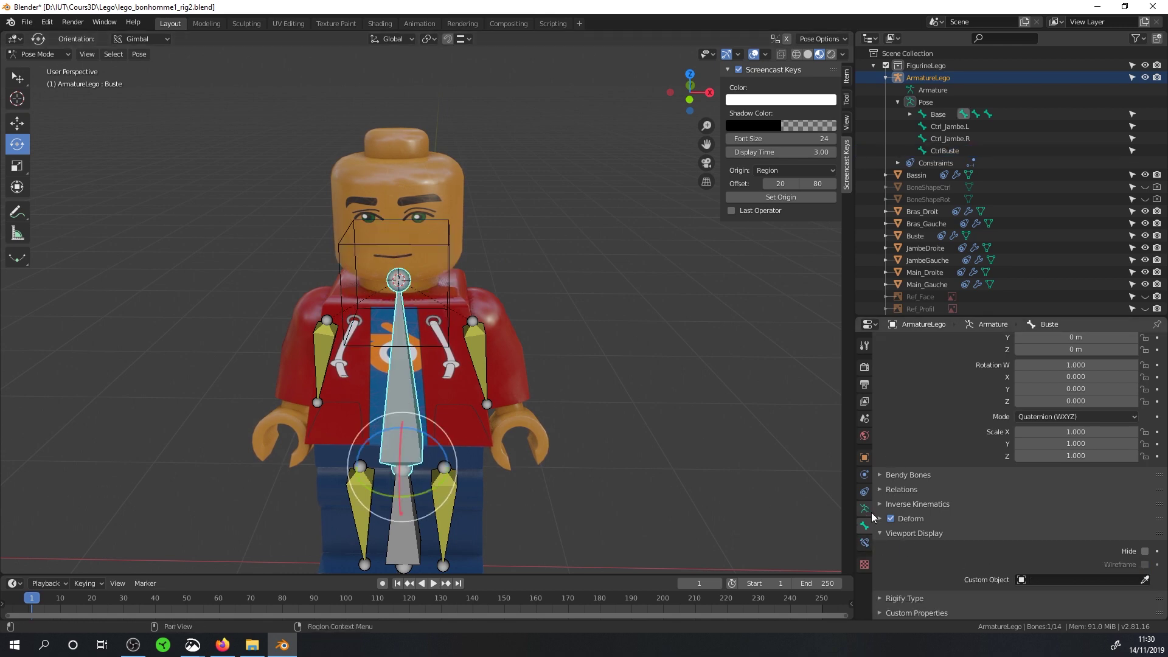
click(864, 542)
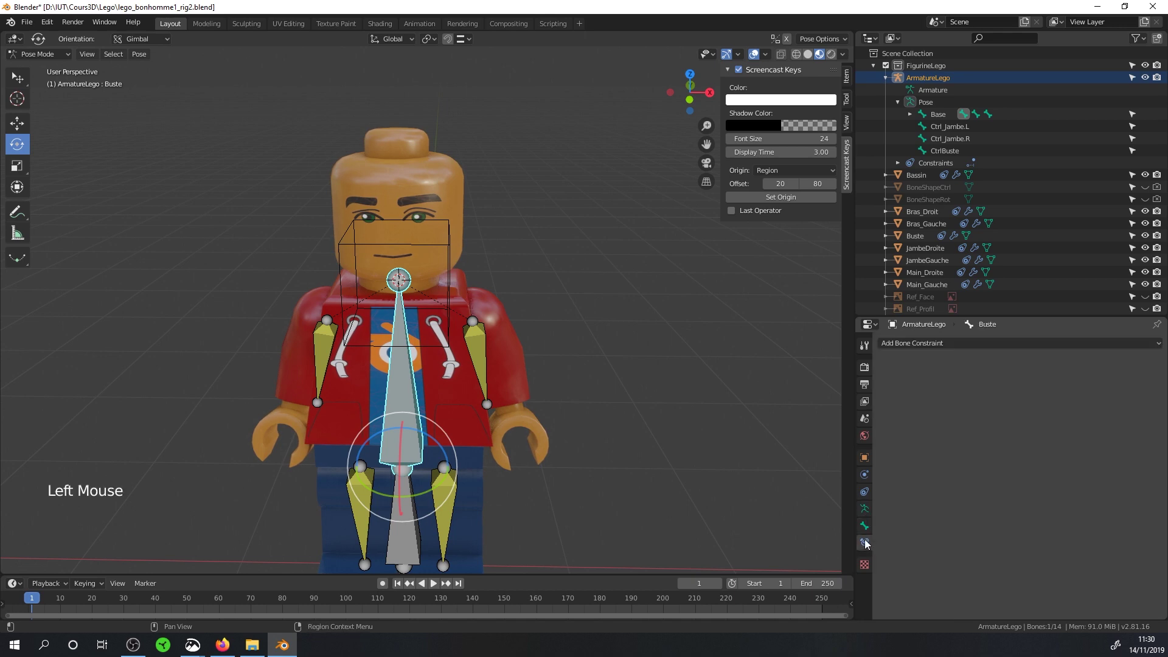
click(967, 342)
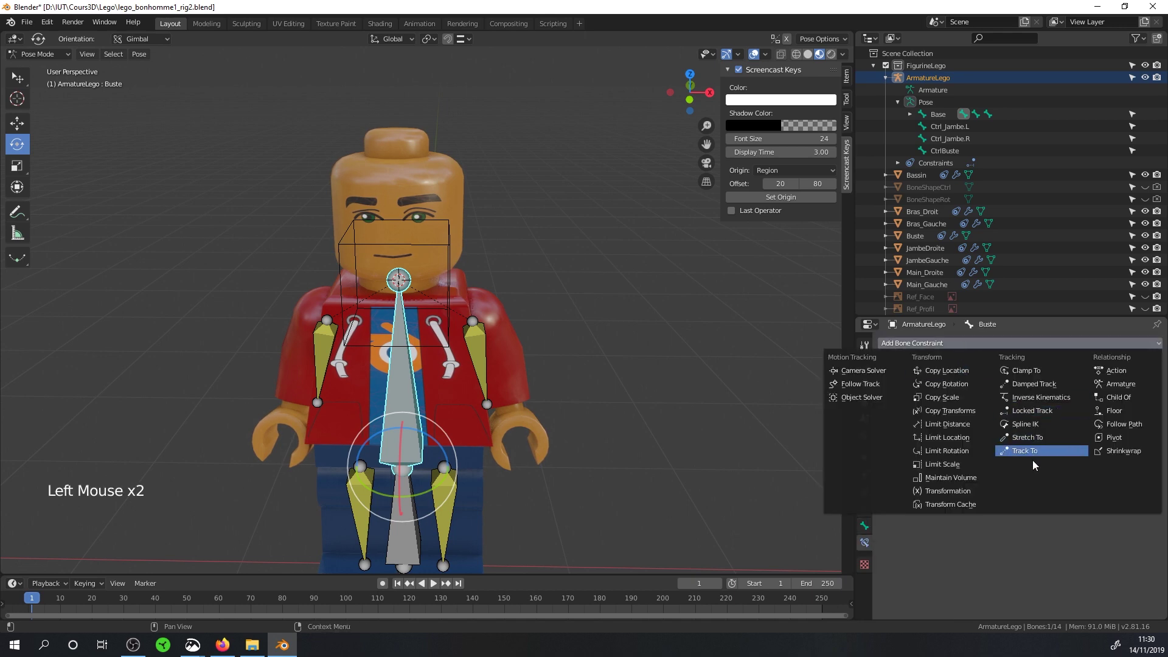
click(1043, 399)
- Target the Buste IK constraint at ArmatureLego's bone CtrlBuste and set the chain length to 1
click(998, 385)
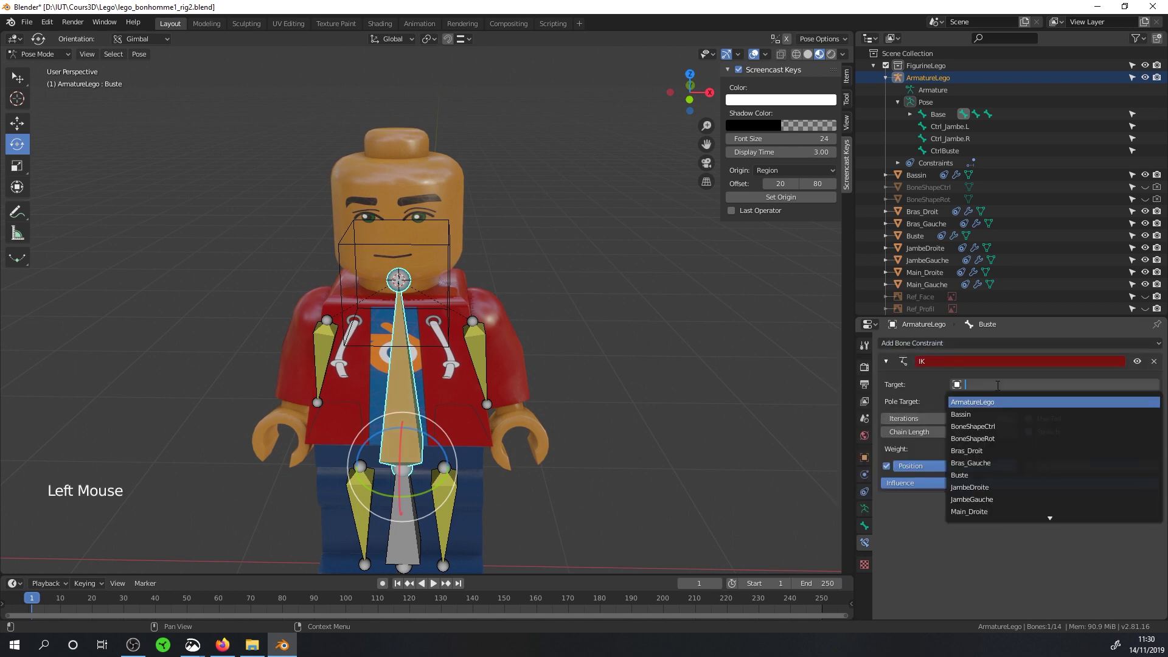
click(984, 402)
click(984, 419)
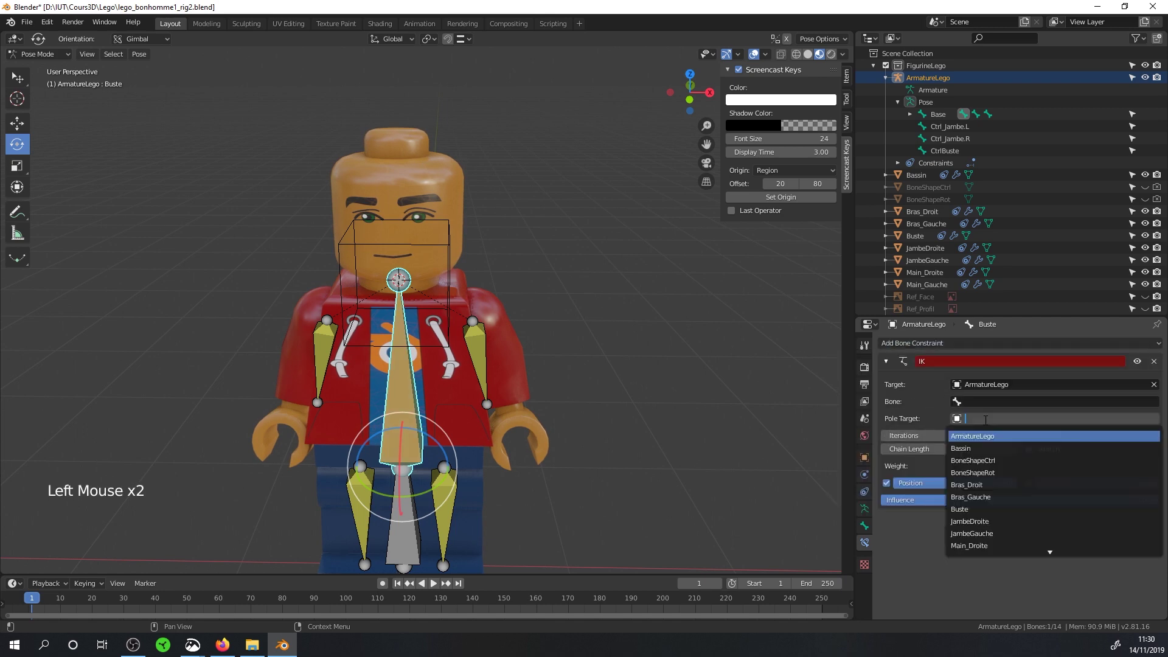
click(980, 395)
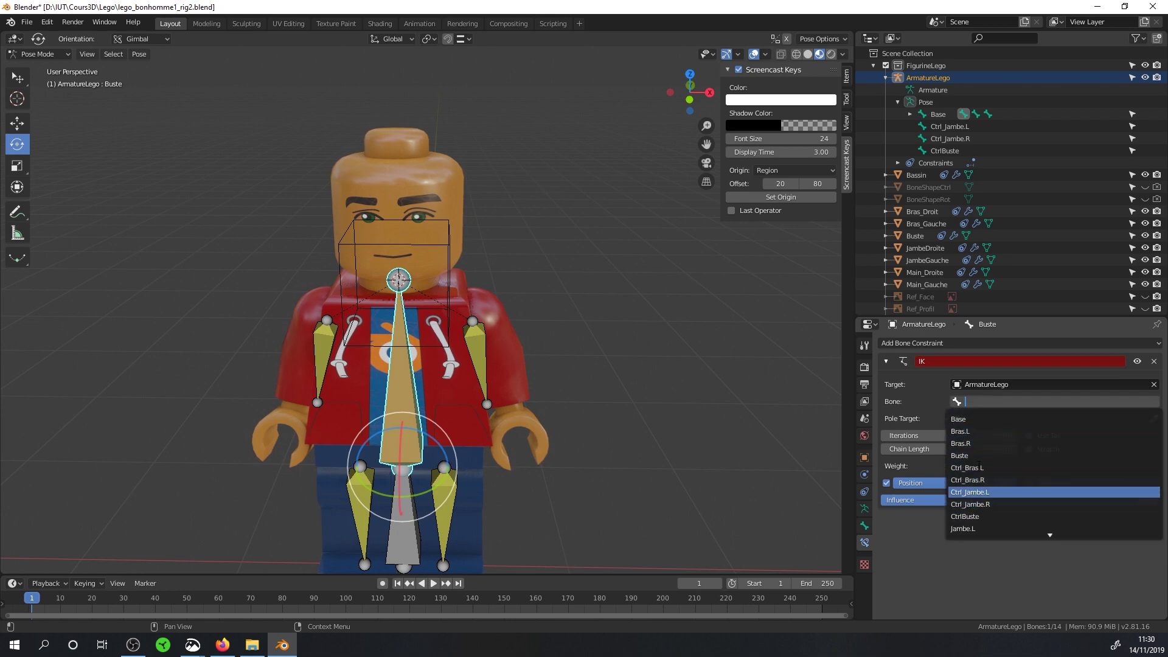
click(984, 514)
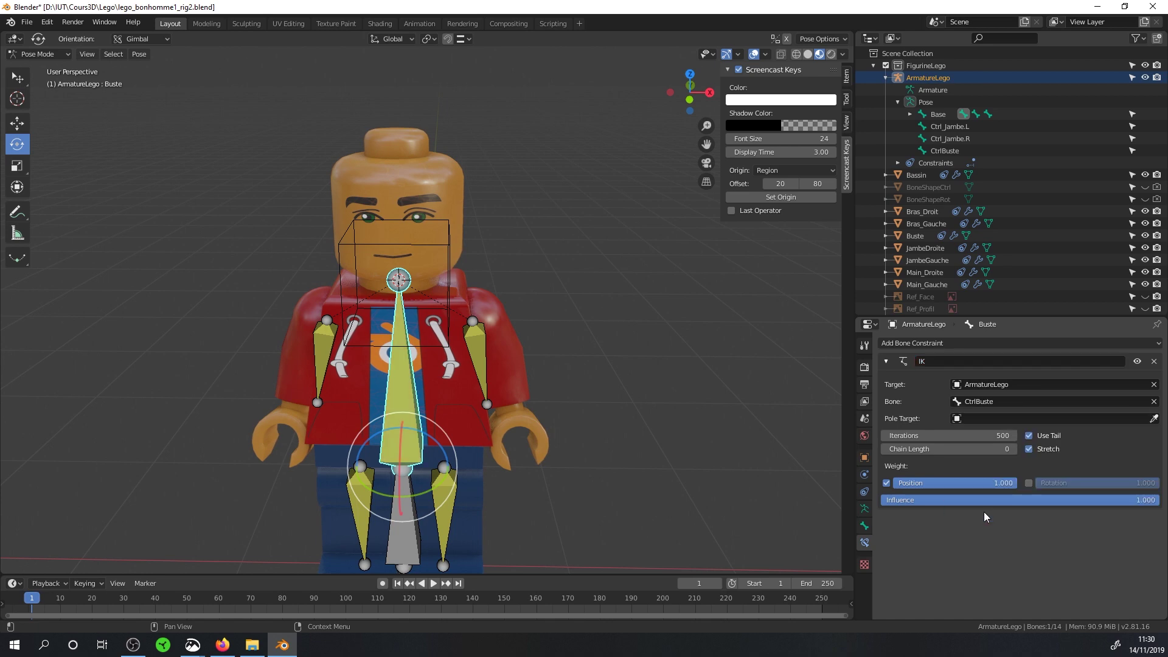
click(1013, 448)
- Move CtrlBuste to the second bone layer in Edit Mode and open the armature's Skeleton settings
middle_drag(602, 286, 541, 286)
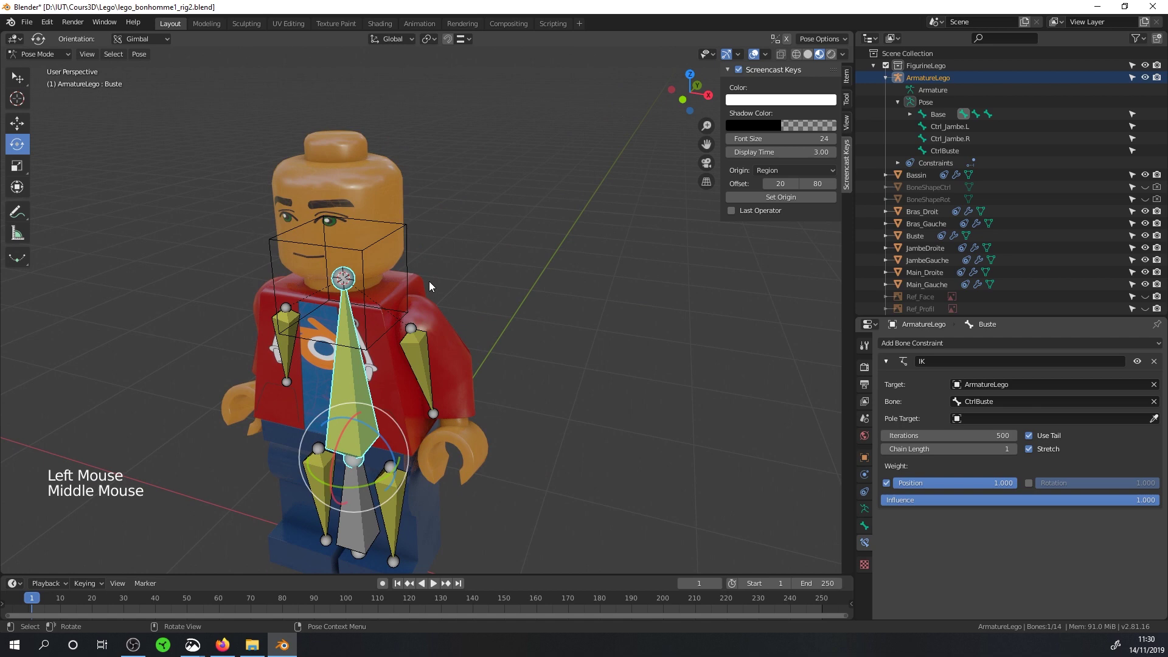
click(364, 250)
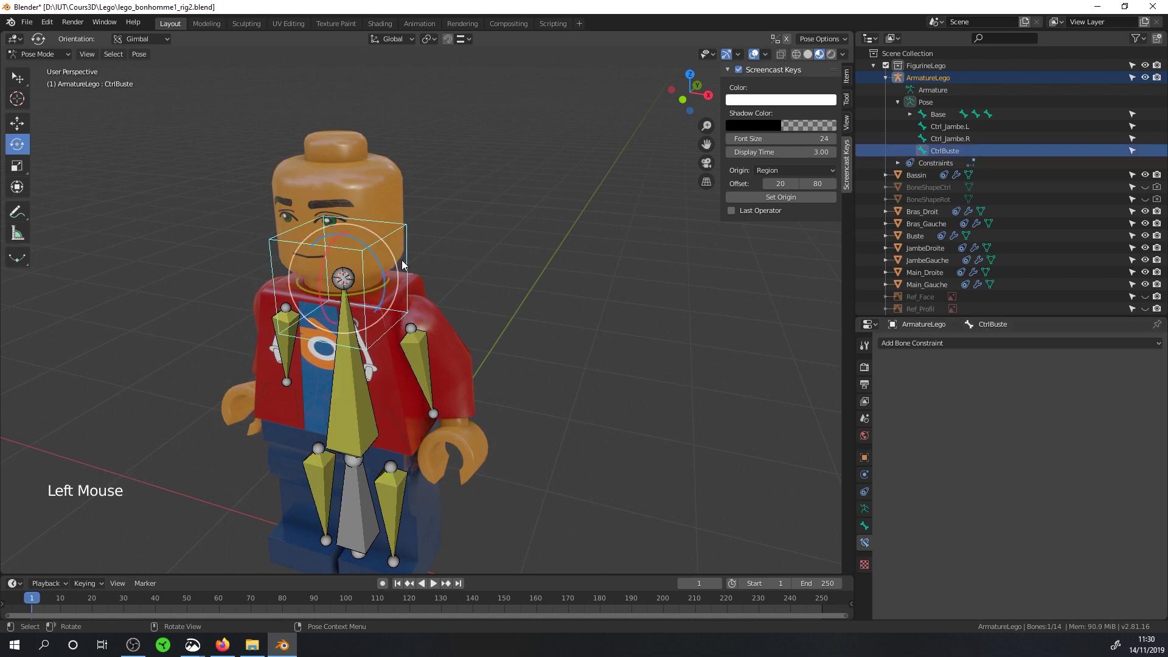
click(40, 54)
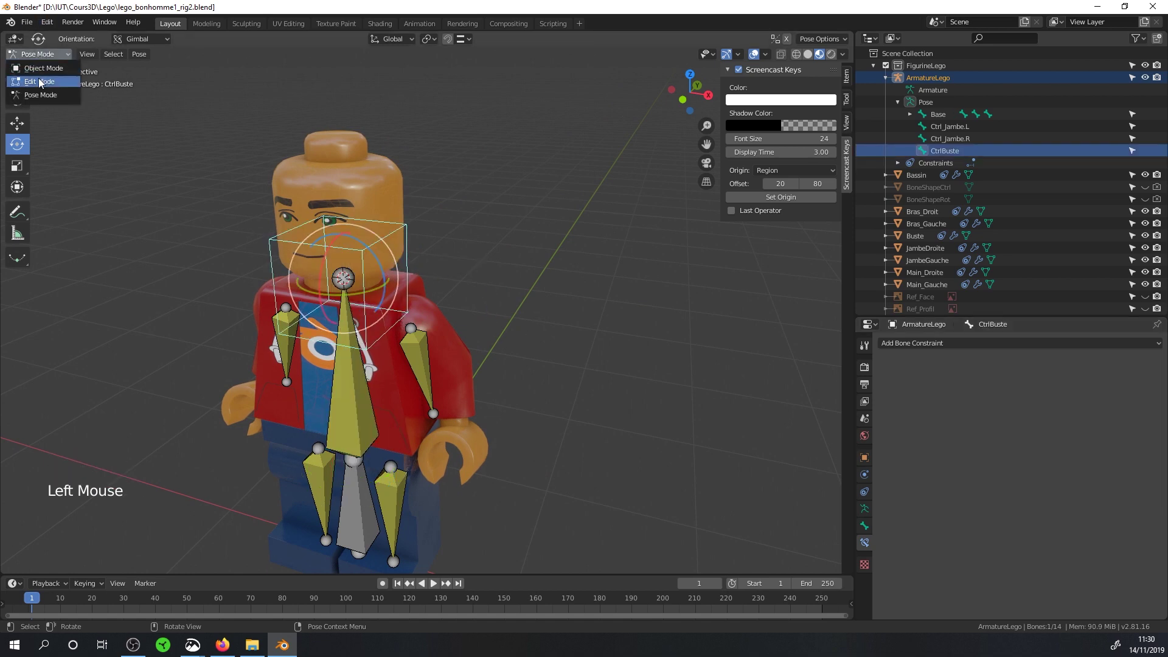
click(33, 75)
key(m)
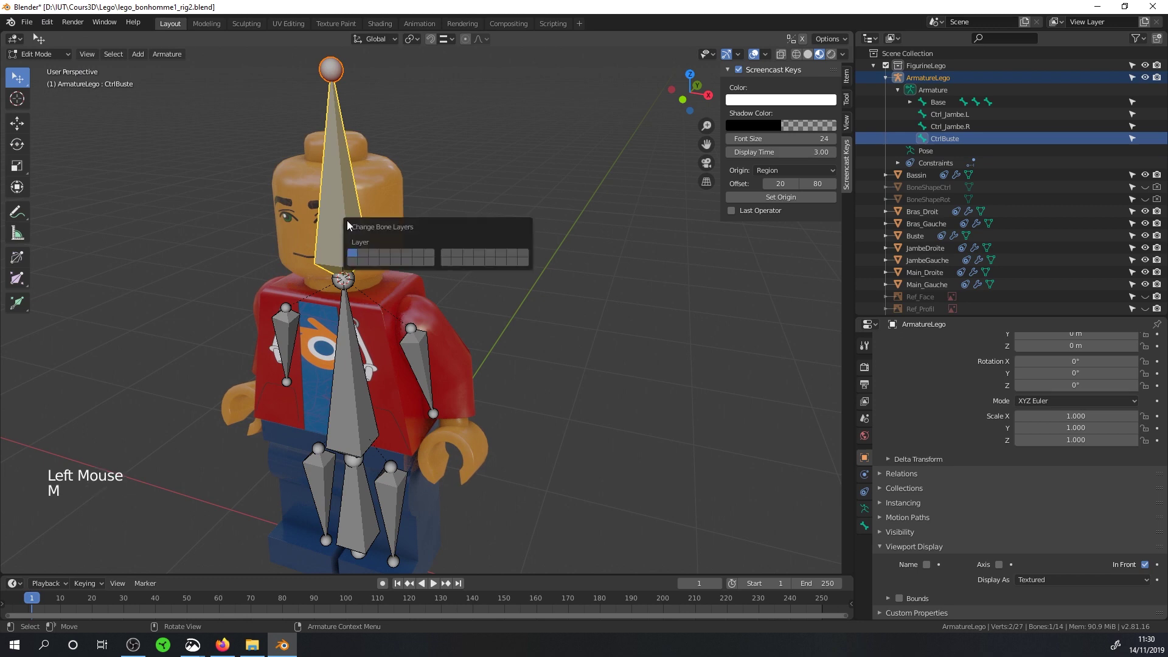
click(364, 253)
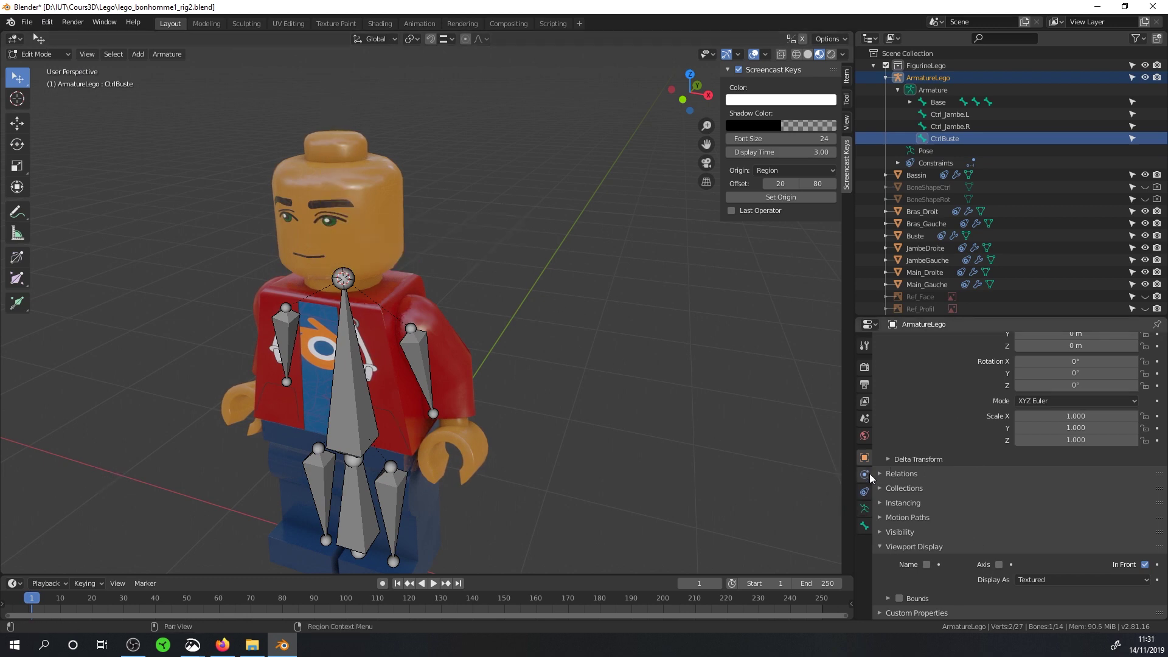
click(864, 509)
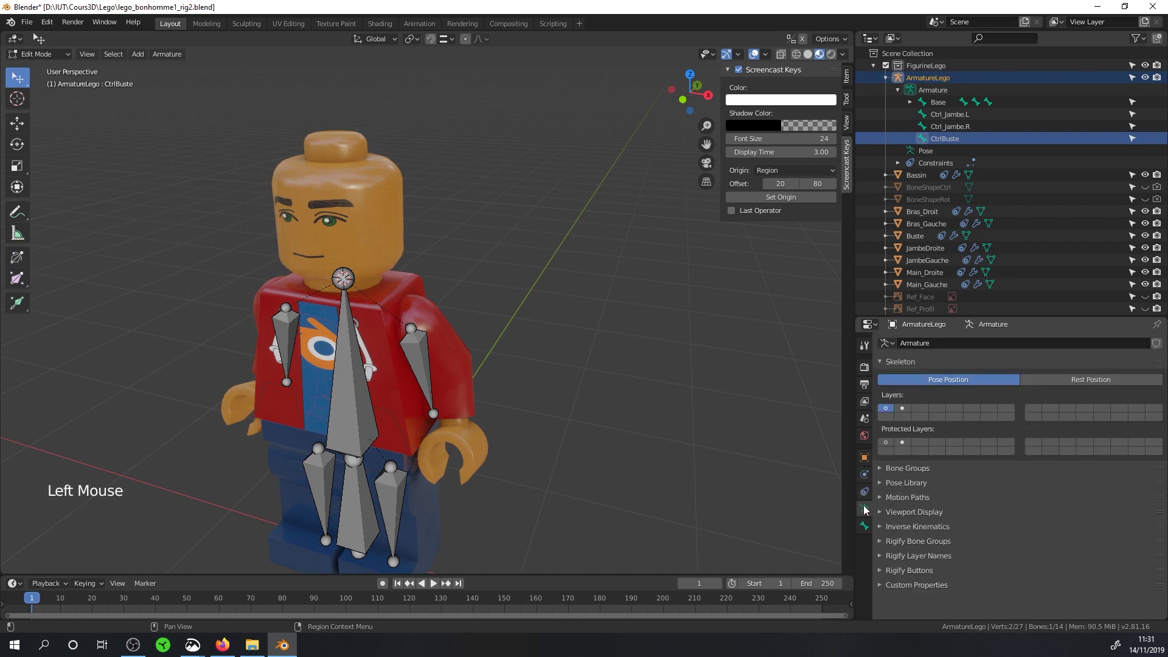
- Display the second bone layer and switch the armature to Pose Mode
click(902, 407)
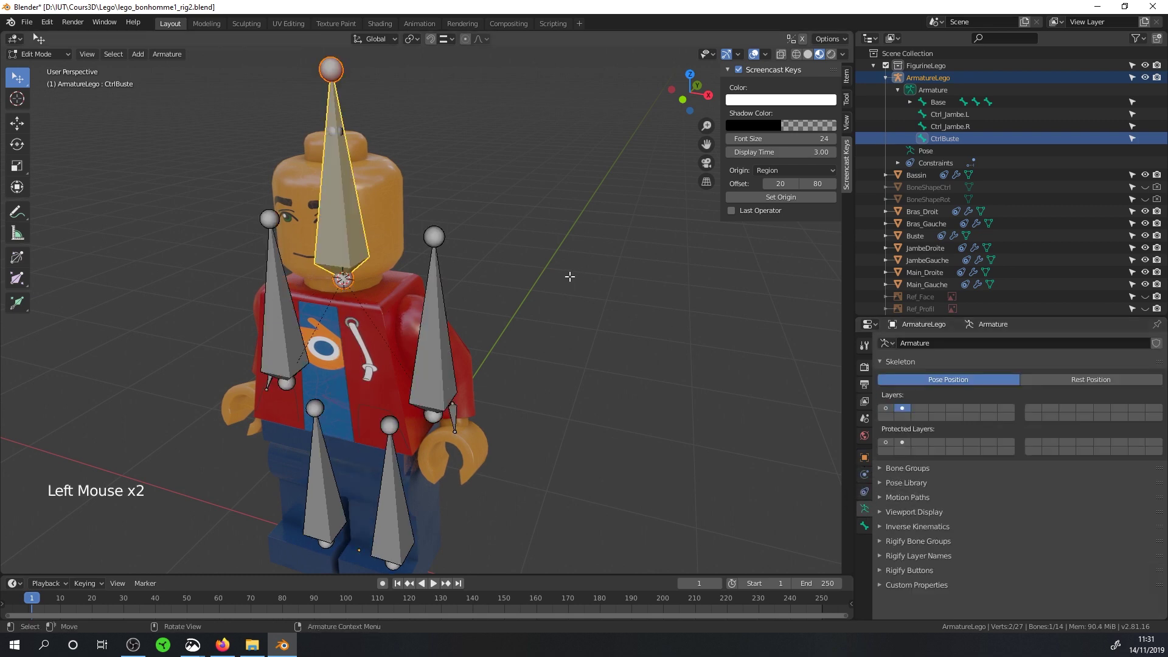
key(ctrl+Tab)
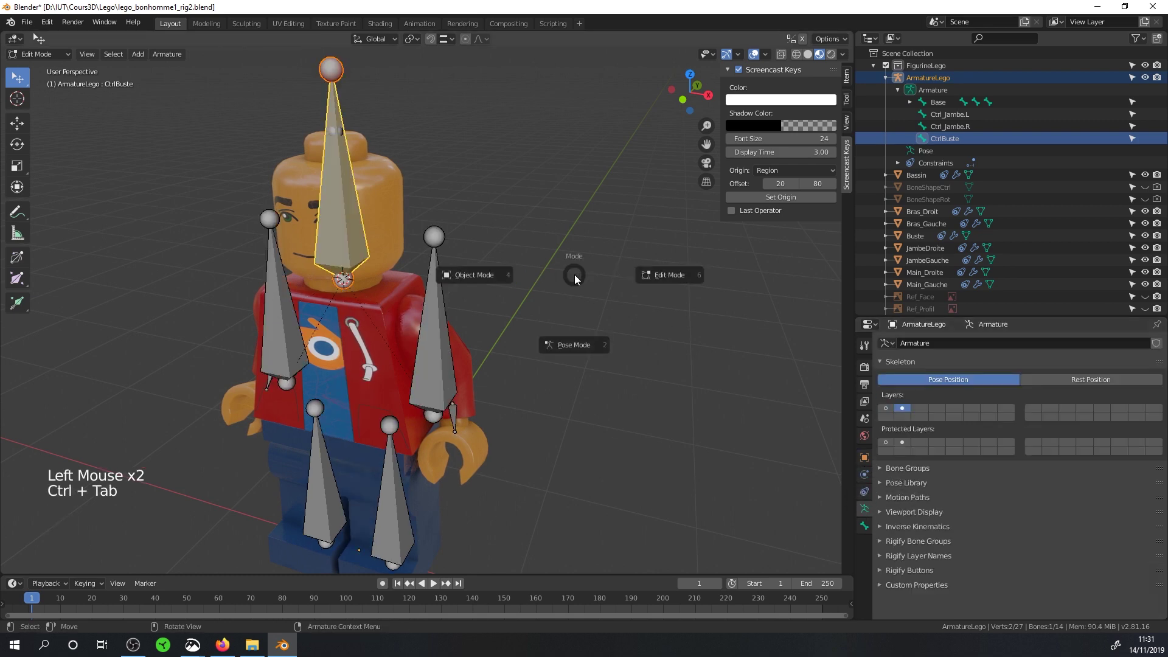
click(592, 345)
- Test the torso's IK by moving the CtrlBuste control bone, and cancel the move
middle_drag(563, 338, 551, 334)
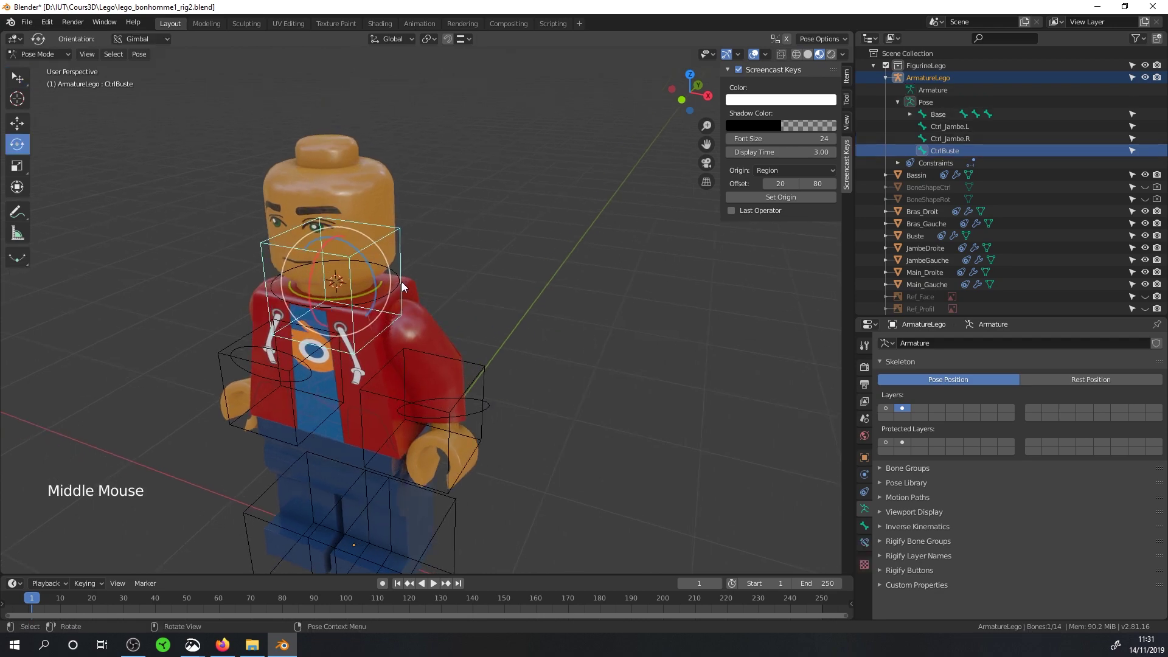
key(g)
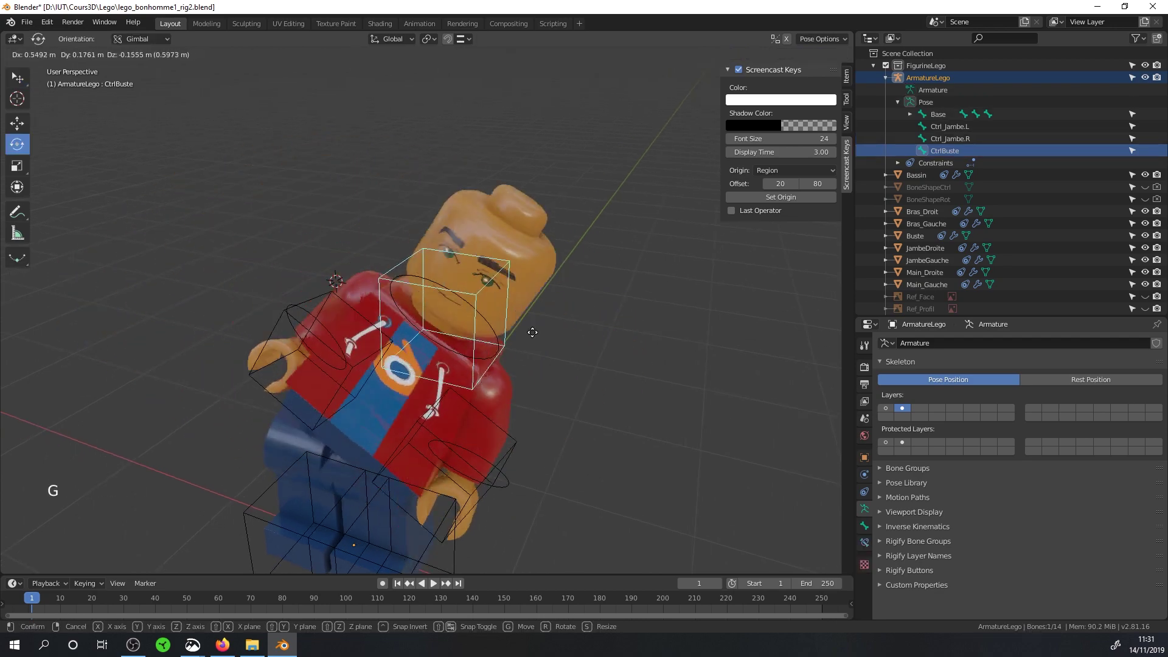
right_click(378, 343)
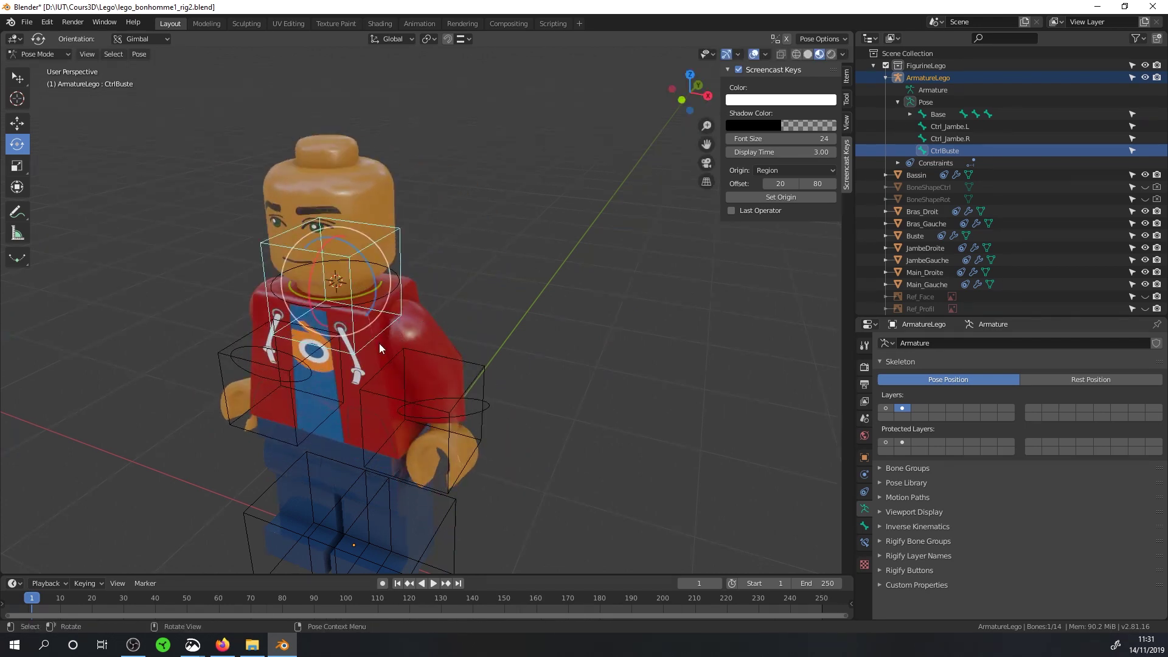
middle_drag(374, 400, 249, 185)
- Select the Buste bone on the first bone layer and lock its inverse kinematics on the Y and Z axes
click(885, 409)
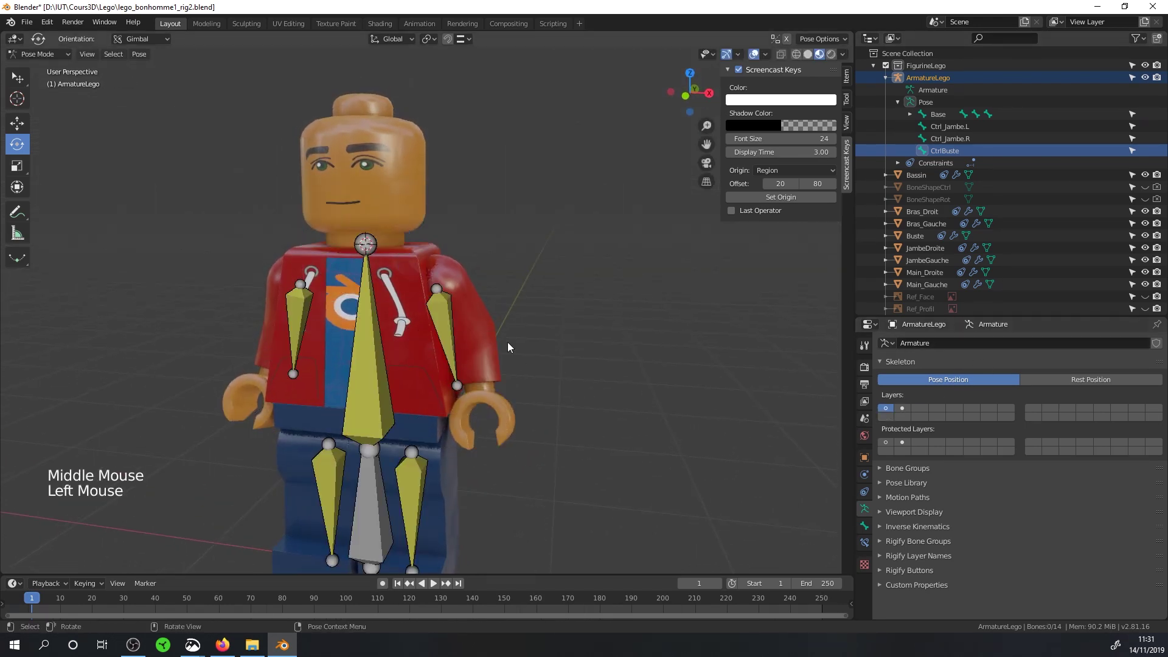
click(361, 356)
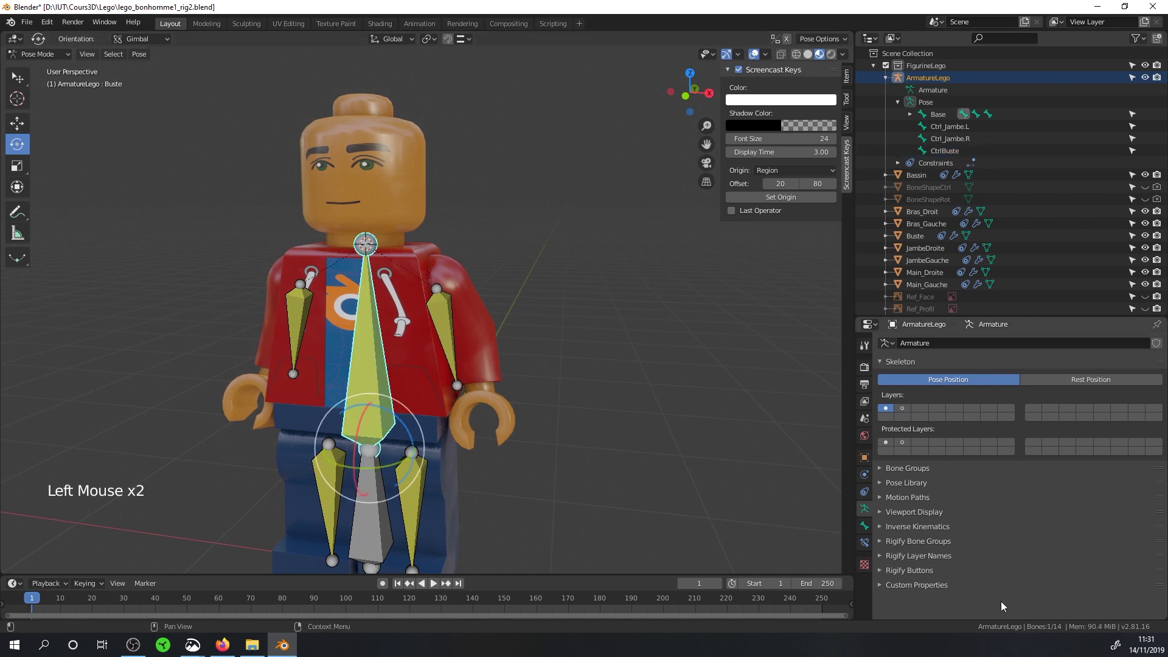
middle_drag(660, 433, 560, 426)
click(864, 525)
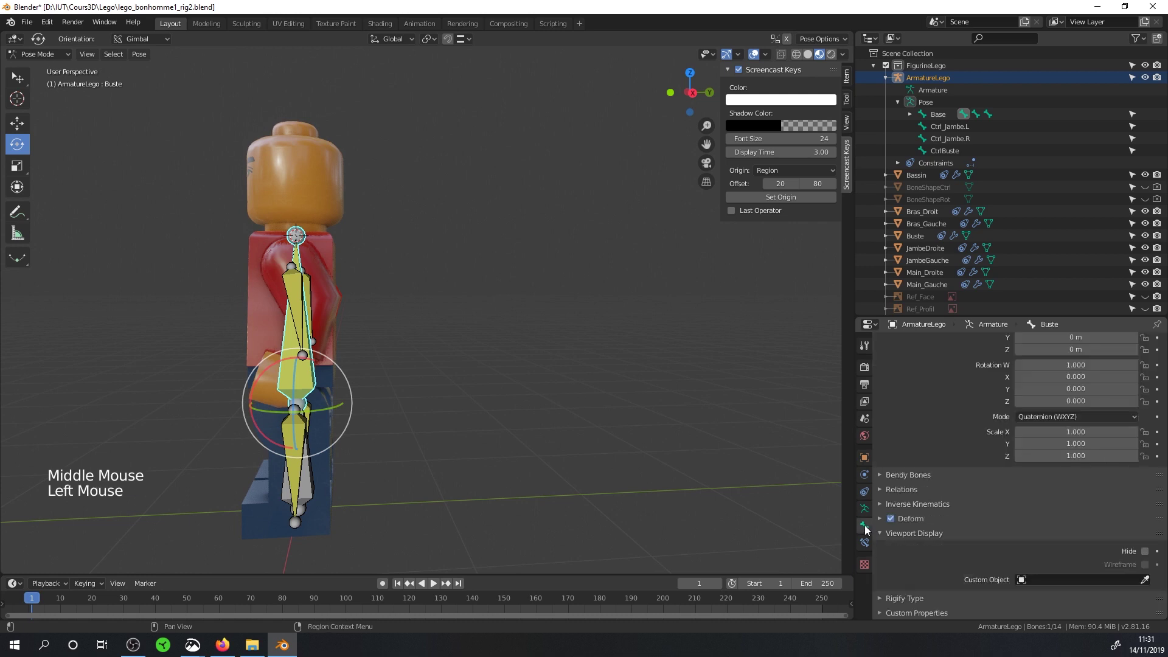
click(863, 543)
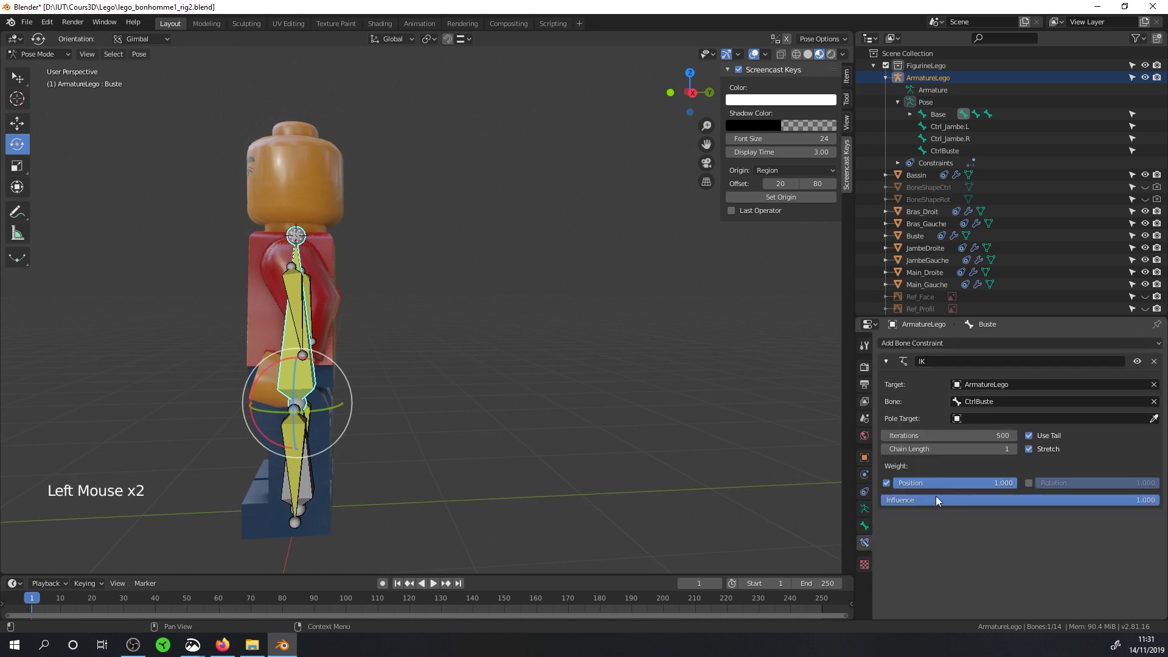
click(865, 525)
click(881, 530)
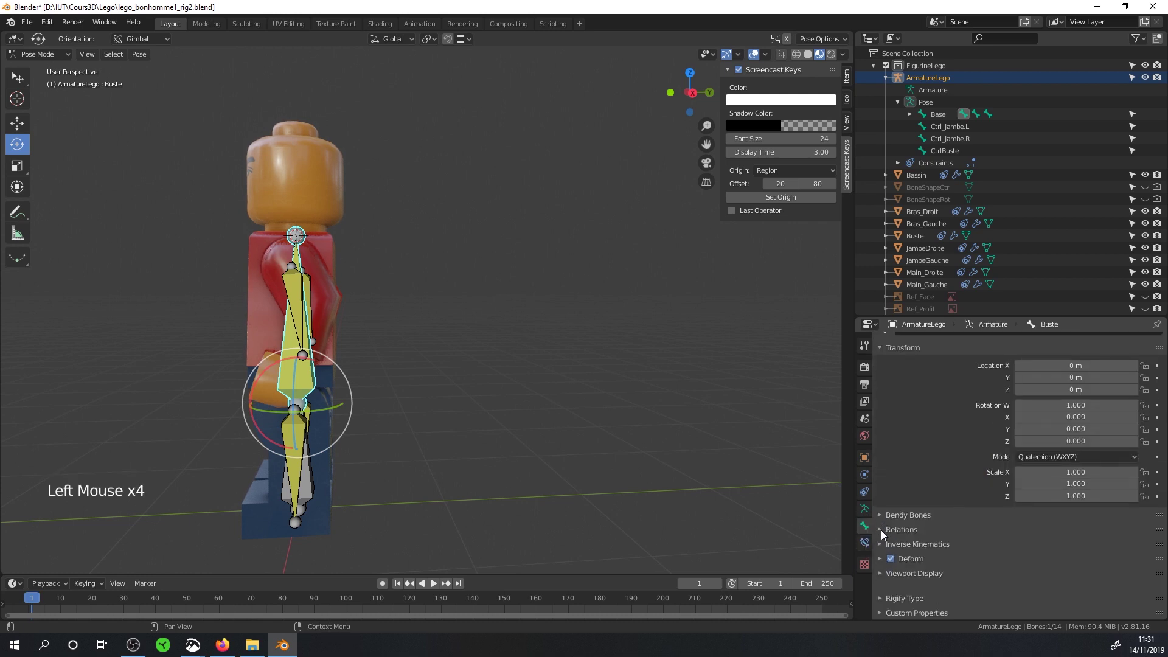
click(885, 554)
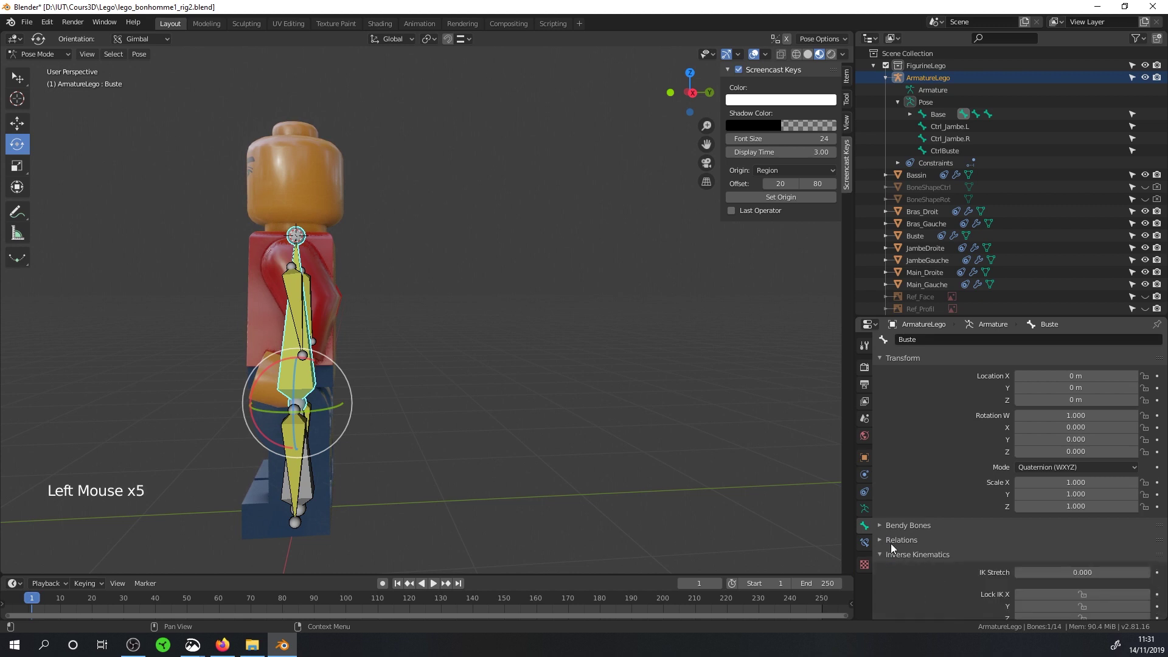
scroll(991, 519, down, 7)
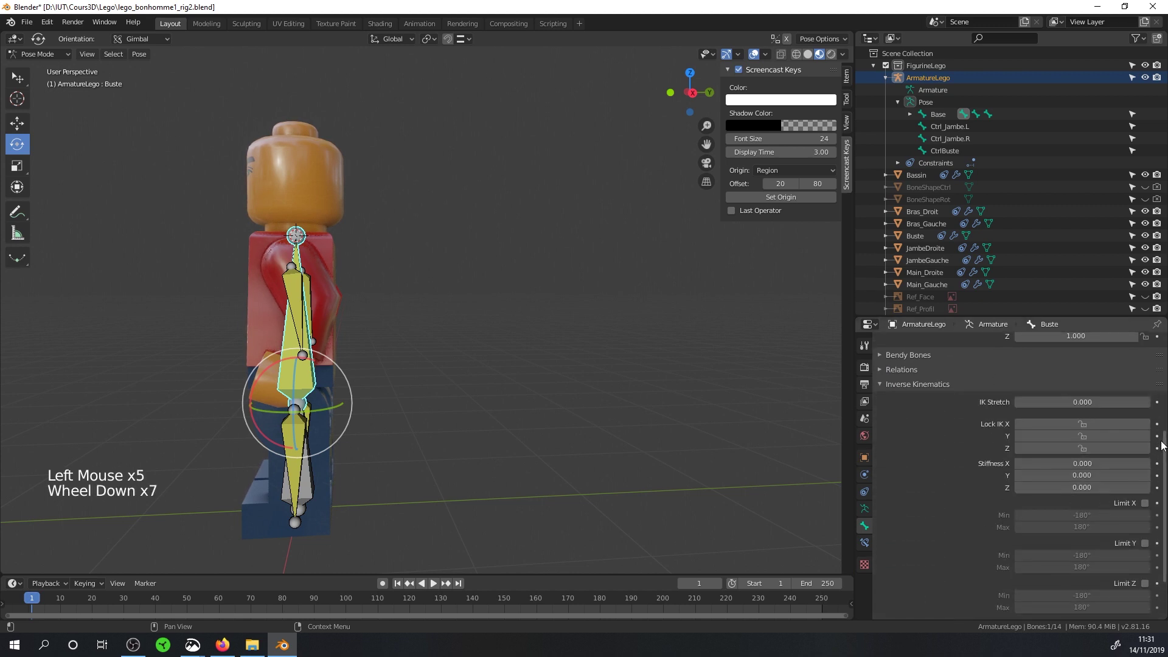
click(1114, 435)
click(1086, 448)
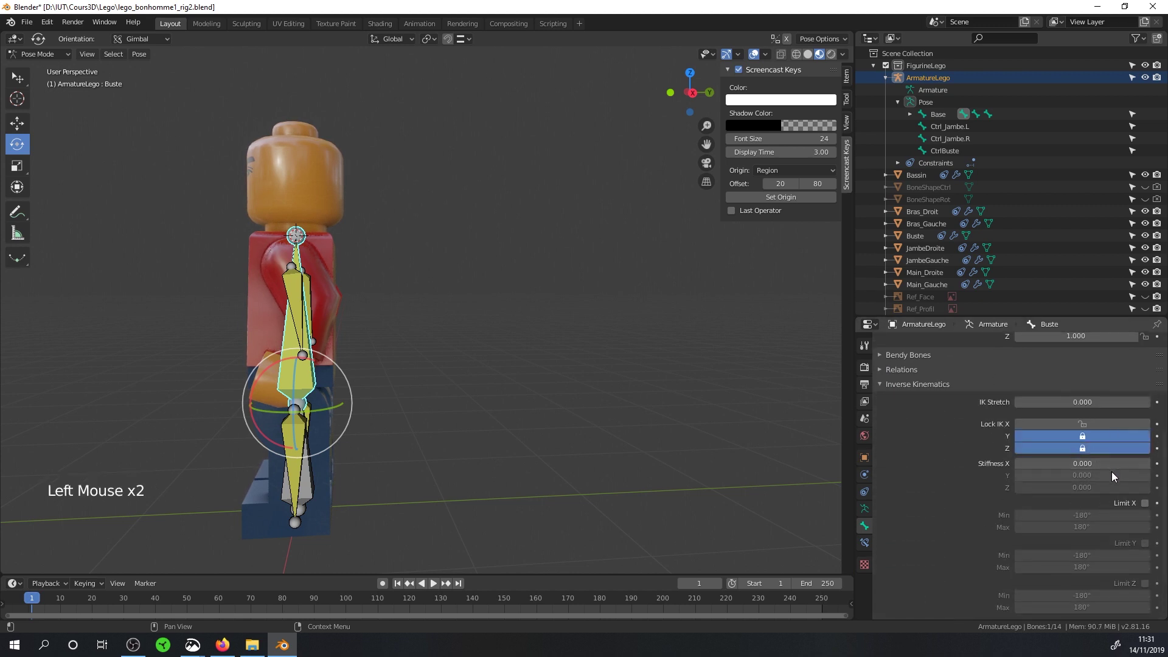
- Enable Limit X in the Buste bone's inverse kinematics with a minimum of -75° and a maximum of 90°
click(1145, 503)
click(1081, 515)
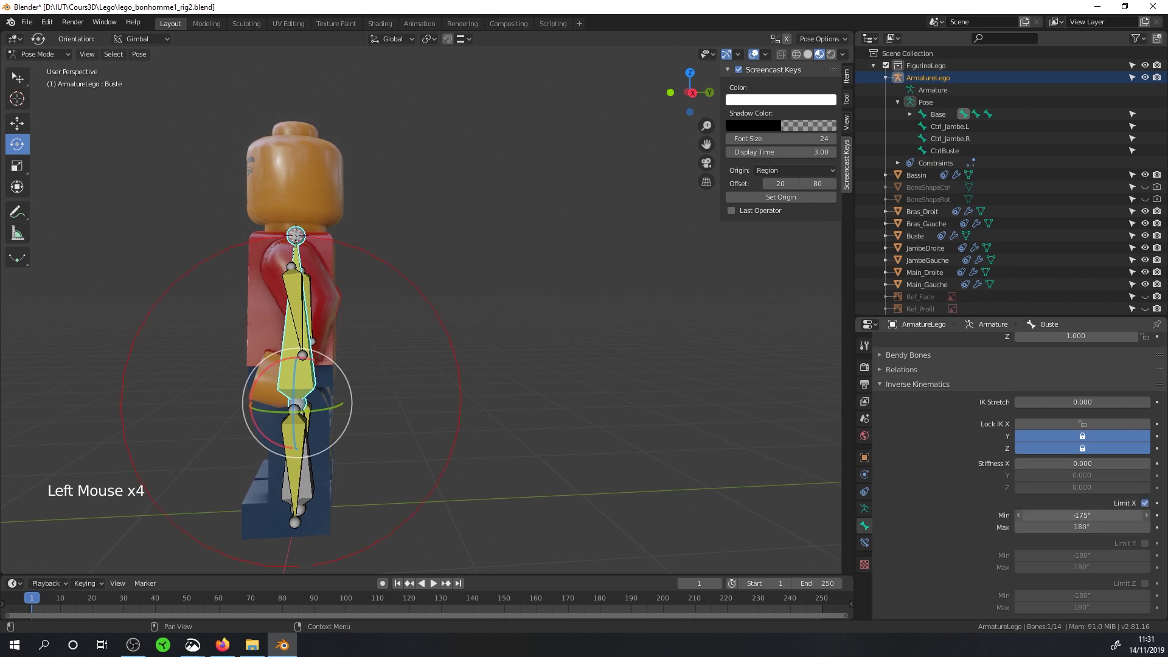
drag(1082, 515, 1088, 515)
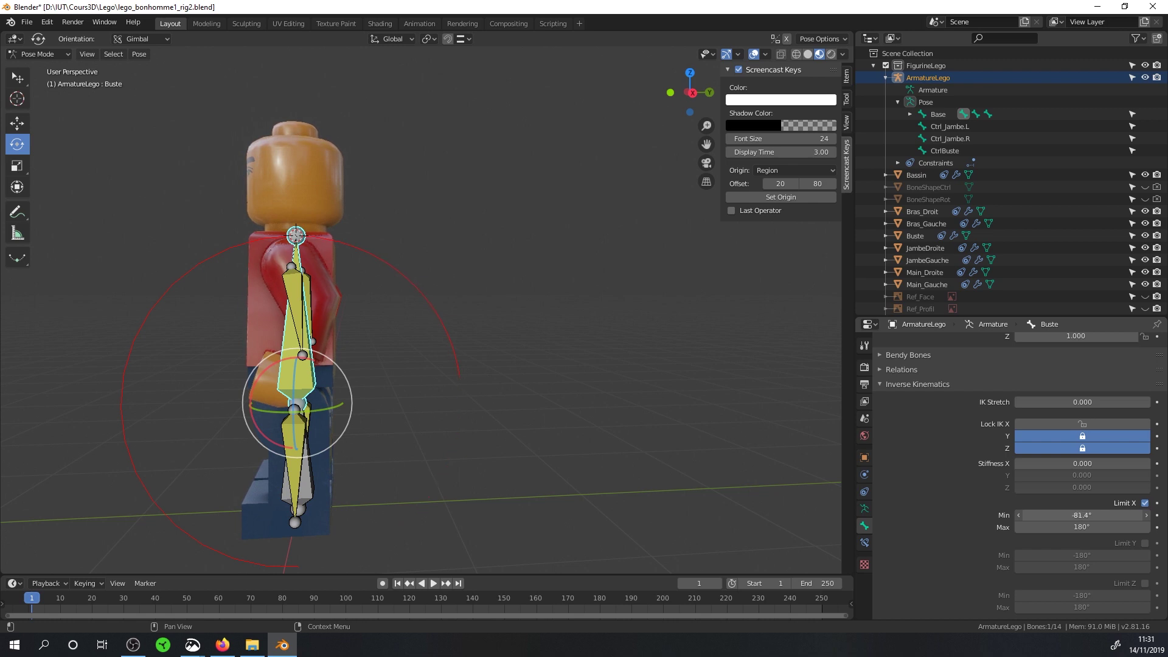
click(1078, 515)
key(BackSpace)
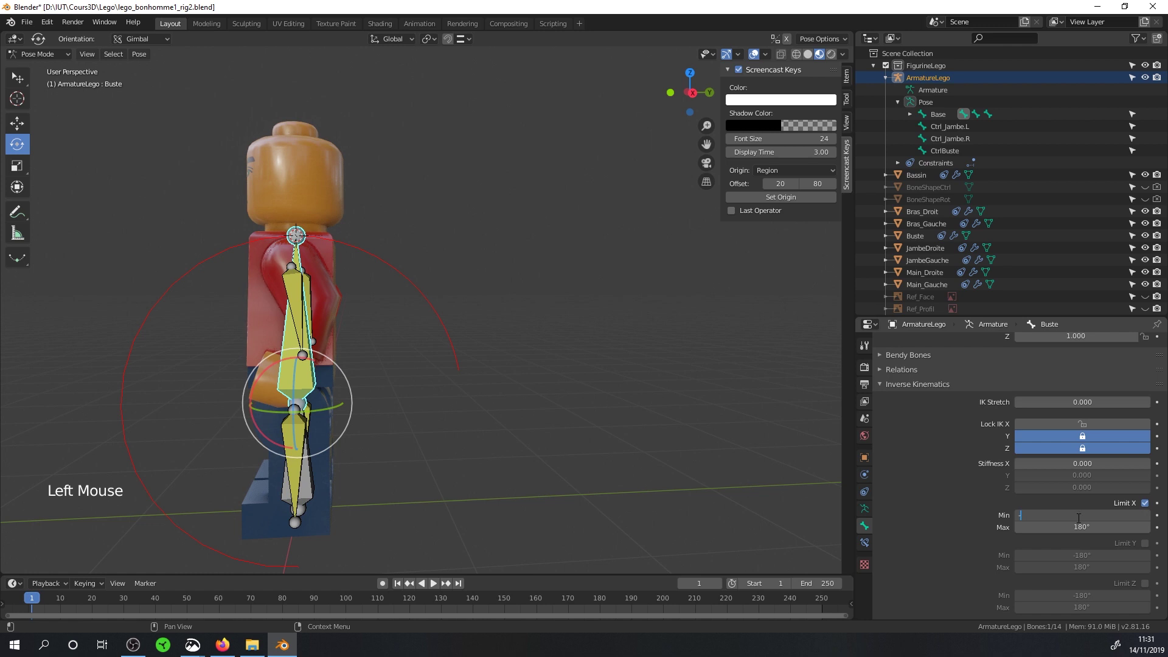
text(-75)
key(Return)
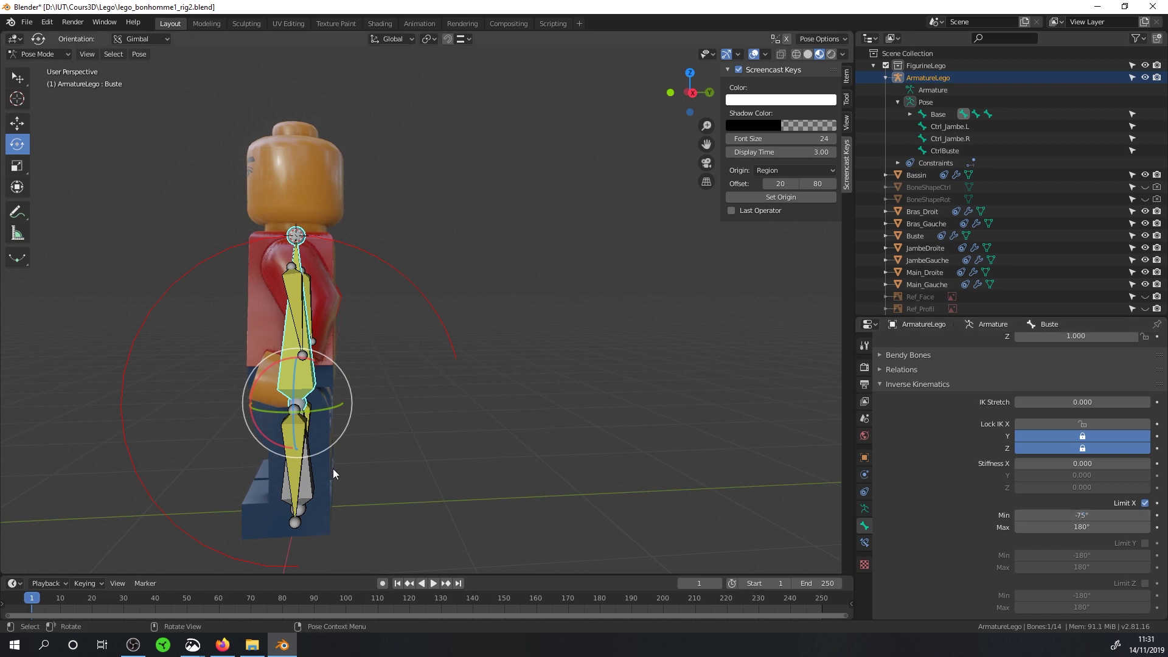
click(1083, 526)
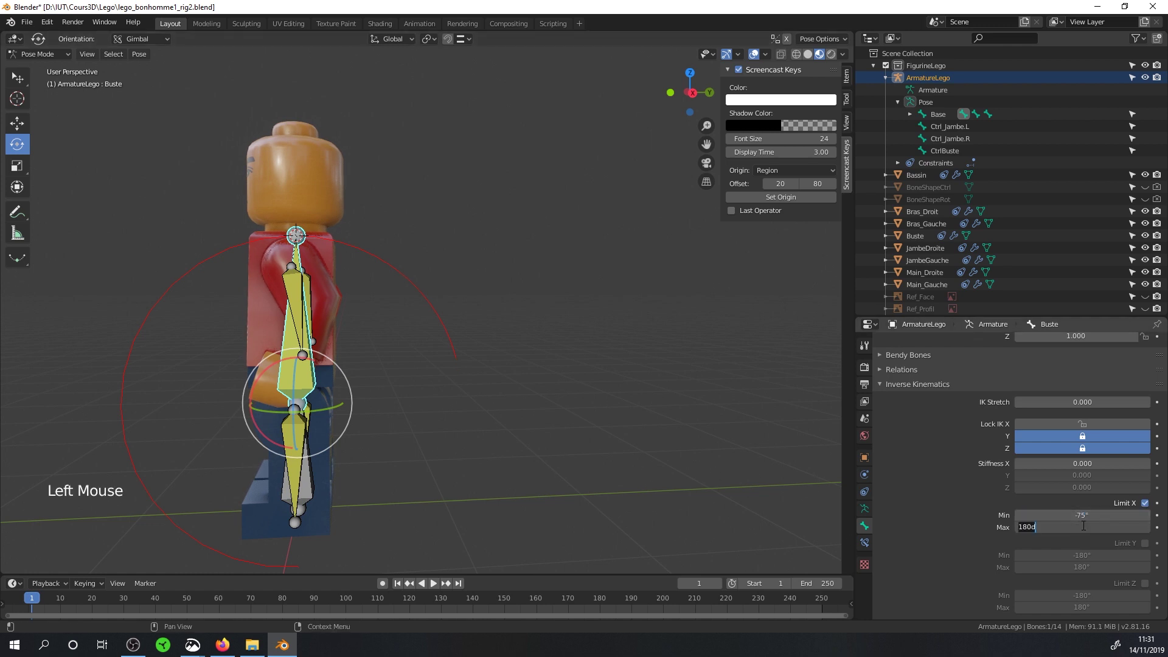
text(90)
key(Return)
- Display the second bone layer and select the CtrlBuste control bone above the torso
middle_drag(411, 331, 453, 277)
click(865, 508)
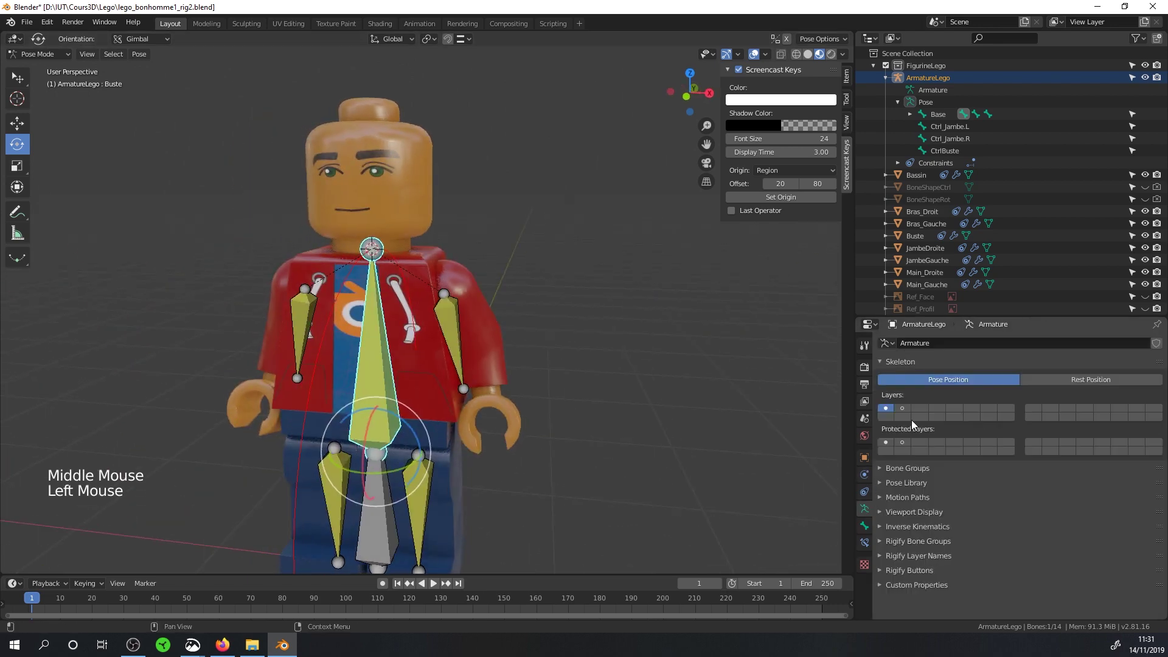
click(902, 409)
click(410, 295)
- Test the torso's locked axes and X limits by moving CtrlBuste, and cancel the move
middle_drag(411, 296, 351, 323)
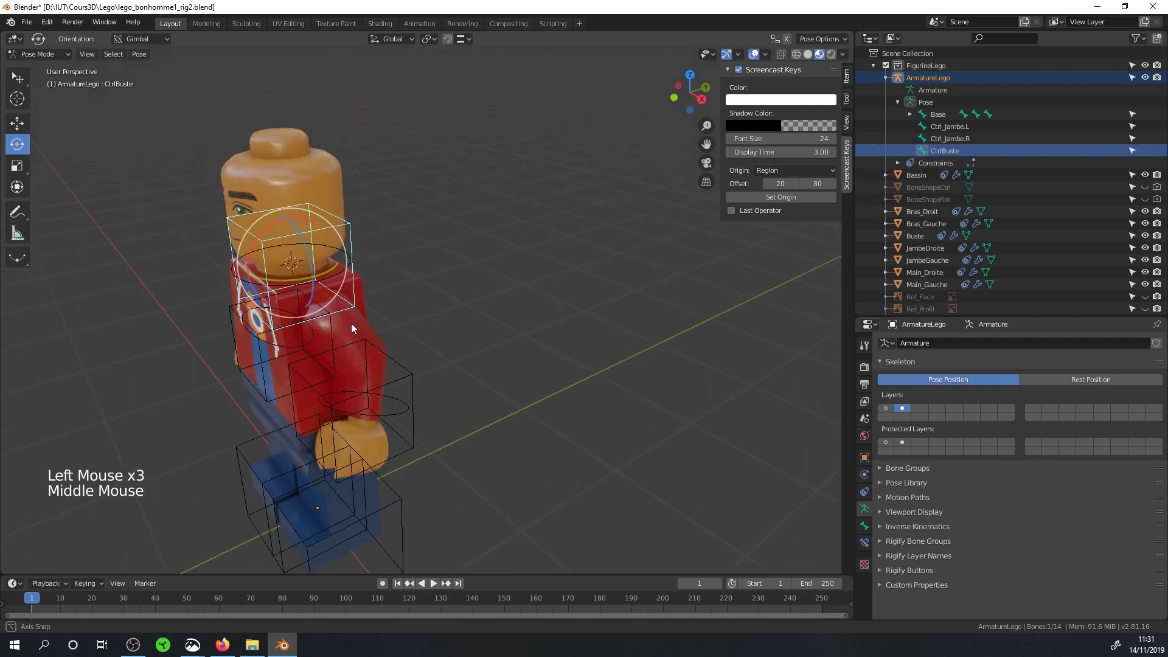
key(g)
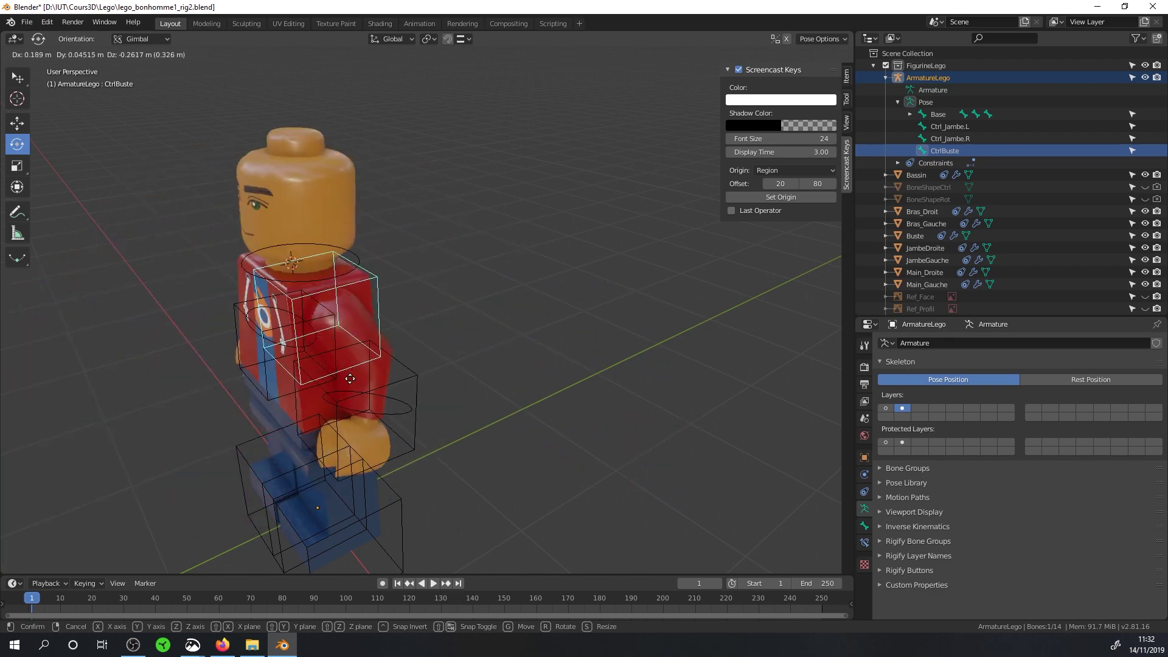
right_click(350, 378)
- Save lego_bonhomme1_rig2.blend and switch the armature to Object Mode
middle_drag(356, 364, 465, 343)
scroll(421, 341, down, 2)
key(ctrl+s)
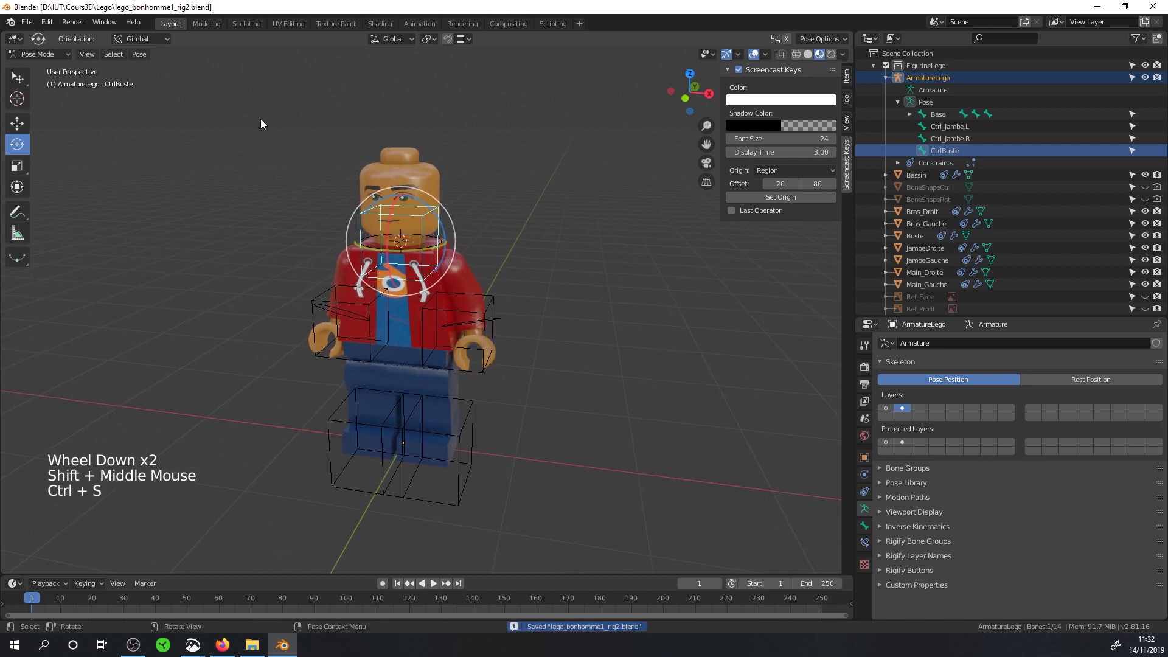
click(44, 54)
click(43, 69)
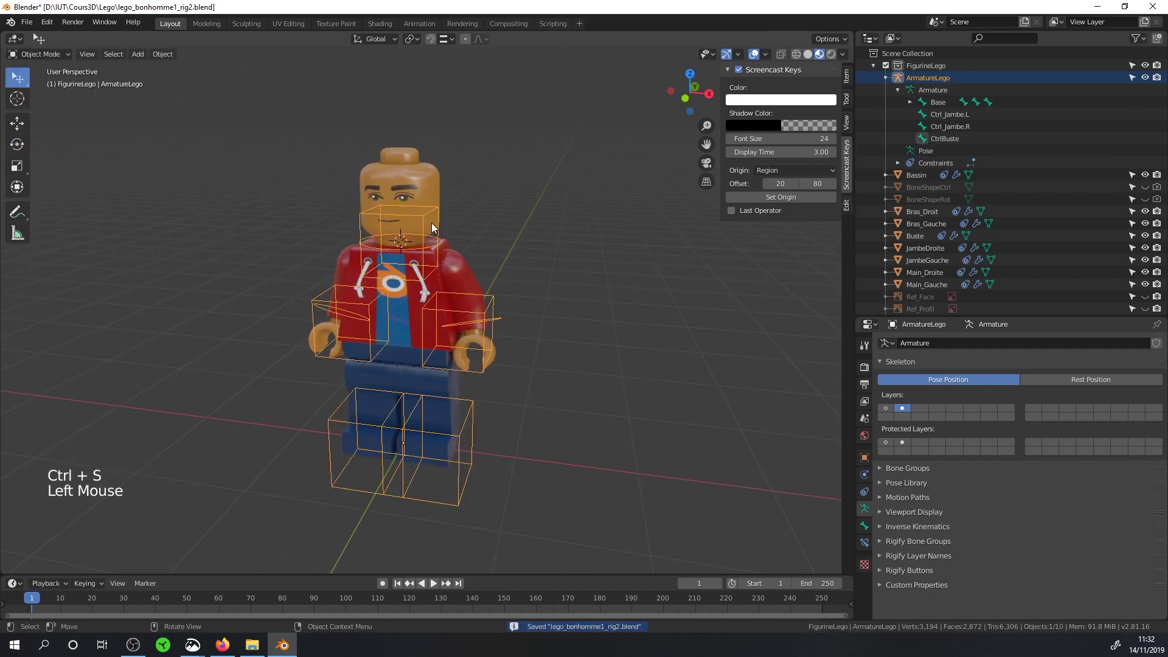
middle_drag(432, 222, 516, 265)
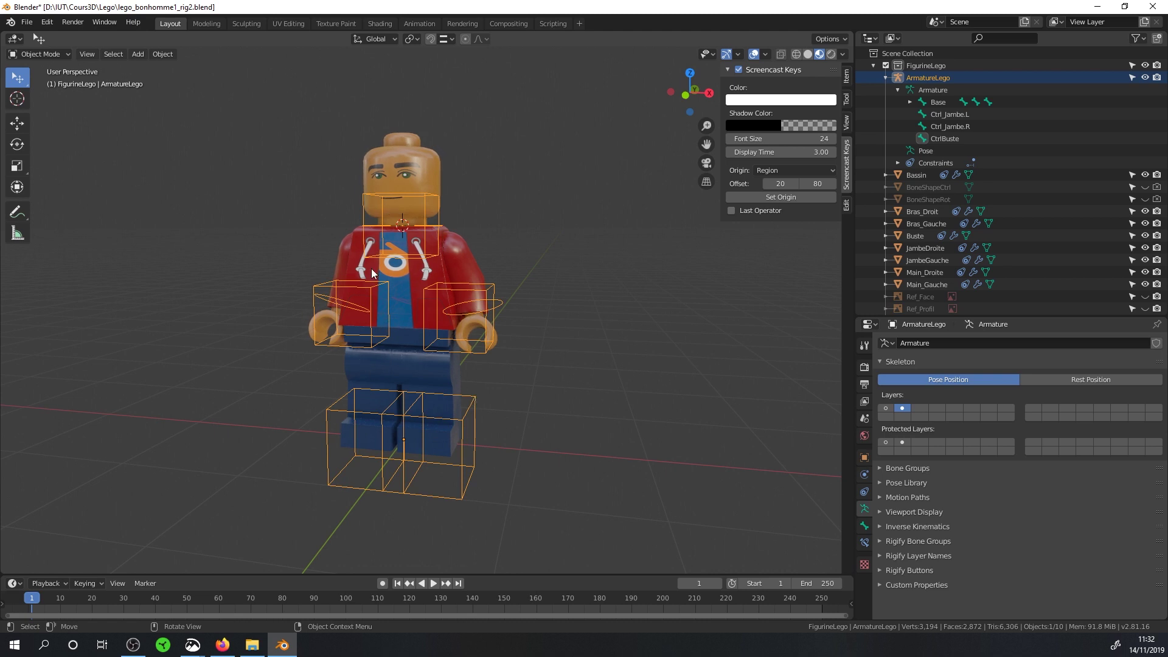
- Save the rig file again and open the recent file deco.blend
click(25, 23)
click(39, 106)
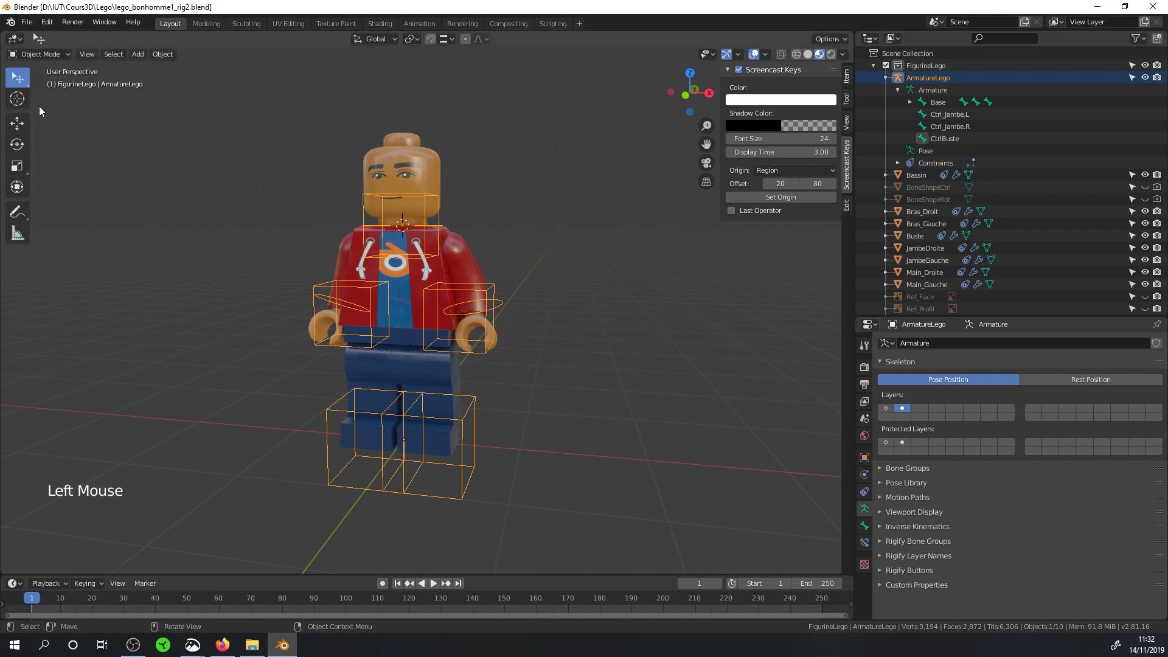
click(30, 21)
mouse_move(50, 60)
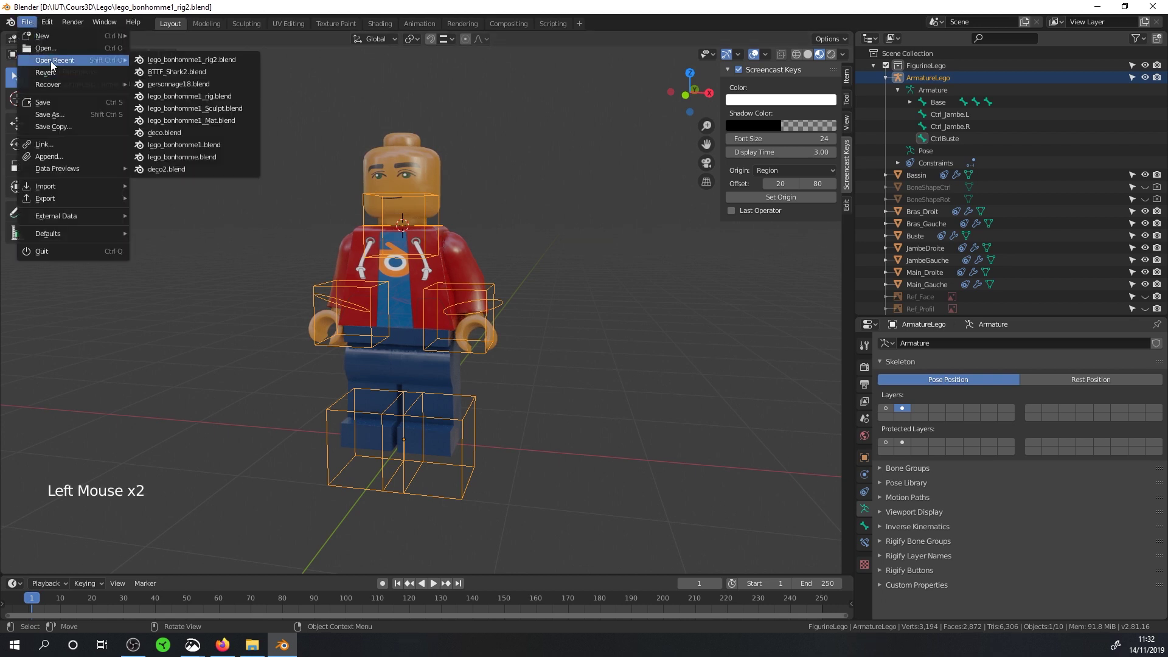
click(188, 134)
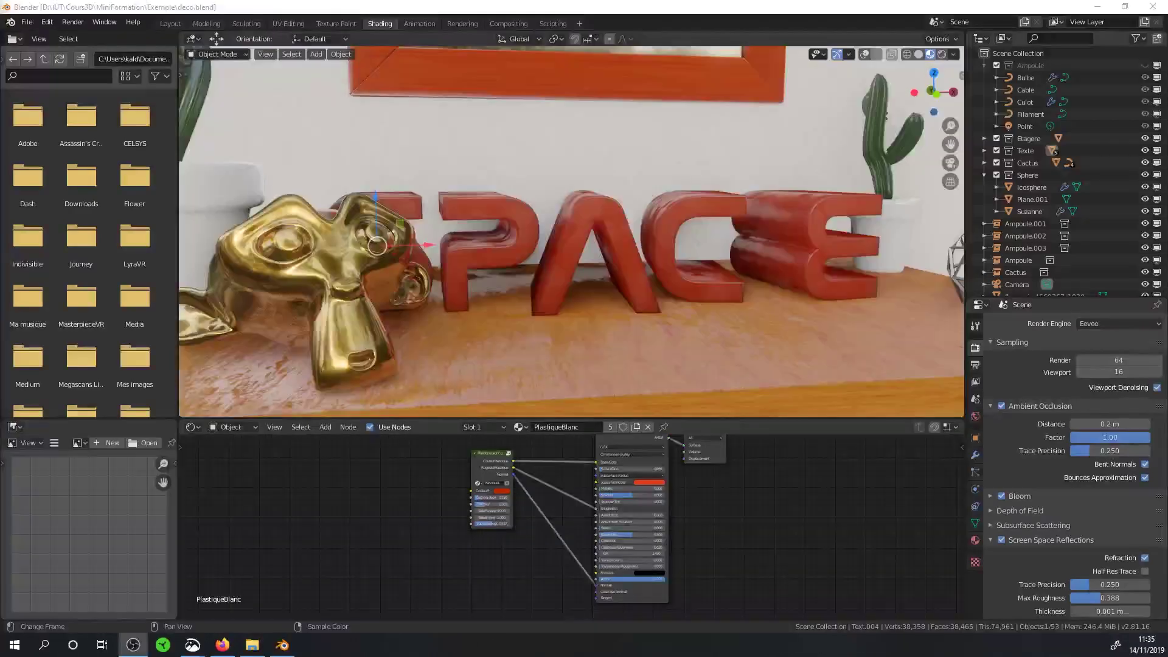
- Switch to the Layout workspace and snap the 3D cursor to the world origin
click(171, 25)
scroll(490, 339, down, 3)
mouse_move(595, 305)
middle_down()
mouse_move(629, 277)
mouse_move(614, 312)
middle_up()
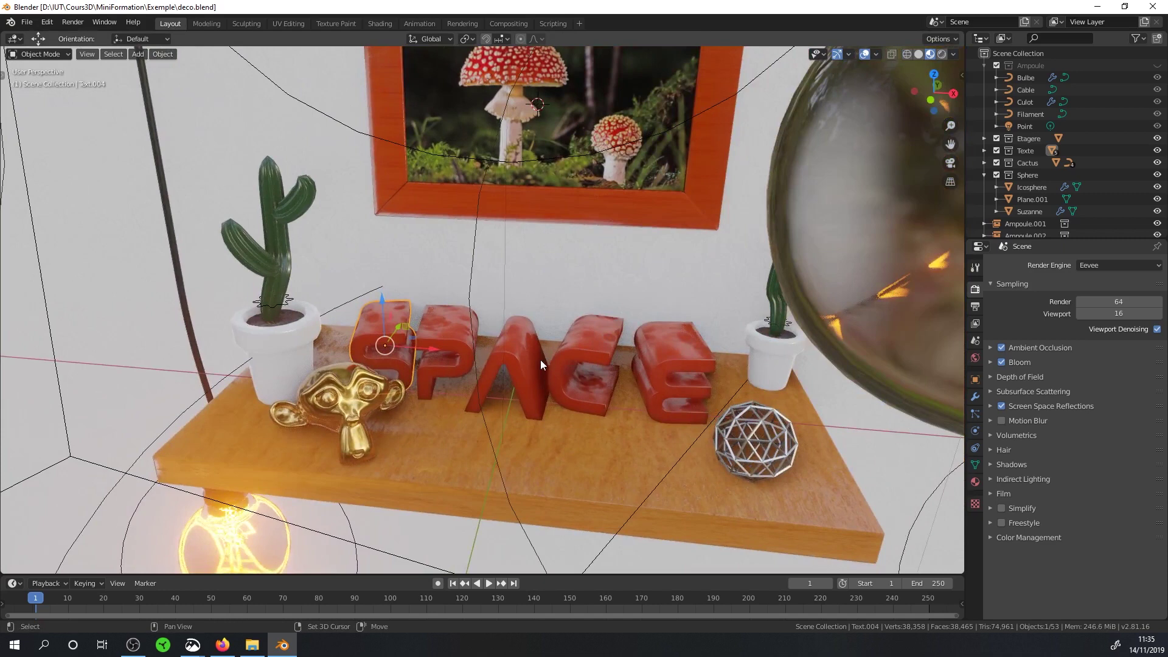
key(shift+s)
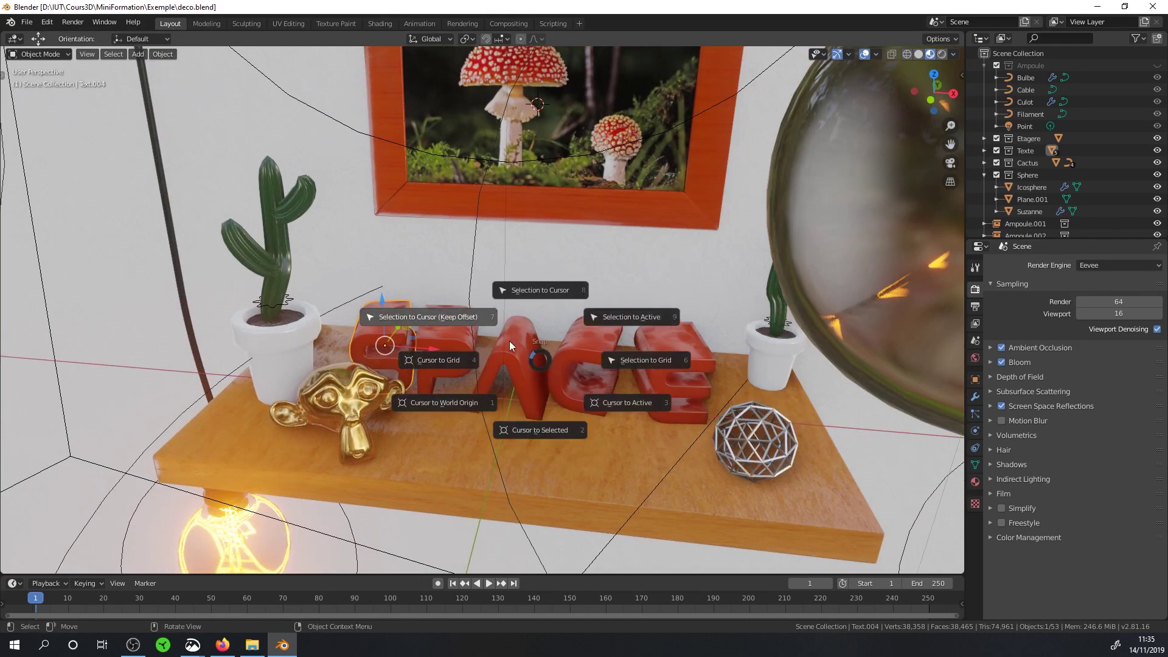
click(462, 400)
middle_drag(556, 407, 557, 402)
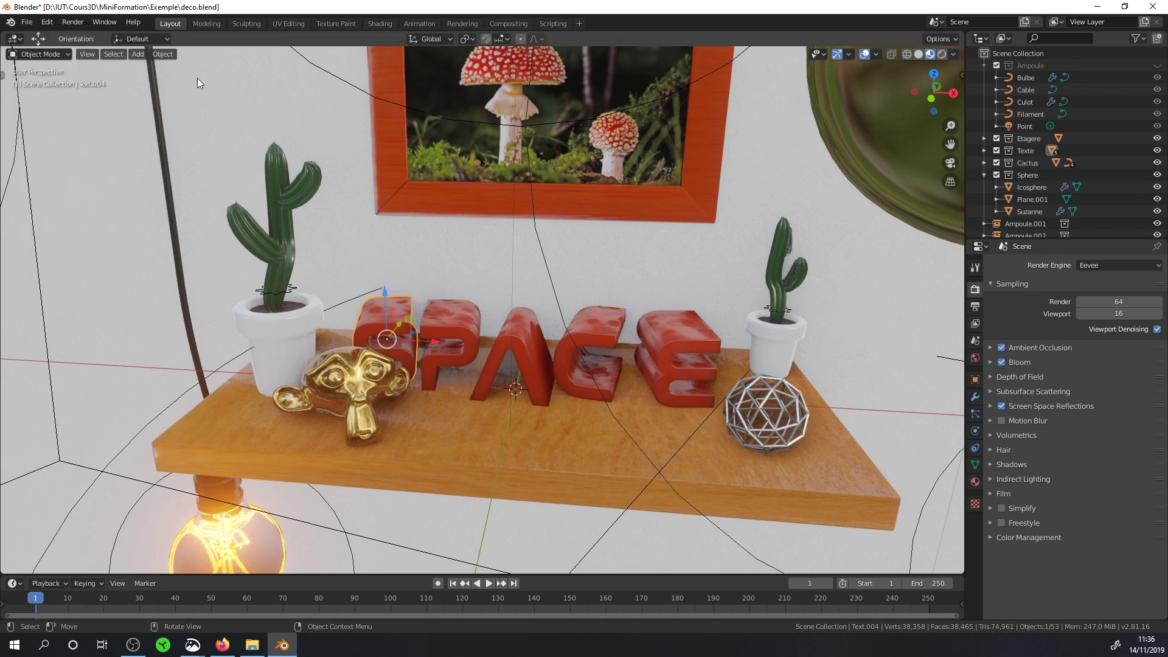
- Start linking from a library file and browse up from the rig file's FigurineLego collection to the Lego folder
click(28, 23)
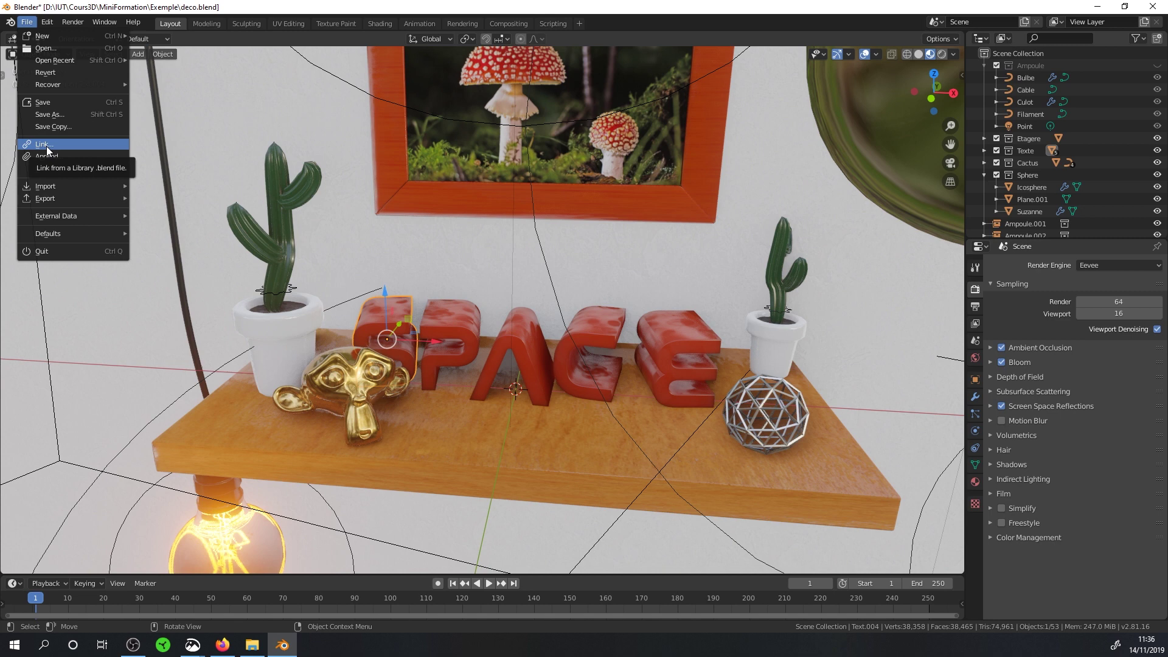
key(Escape)
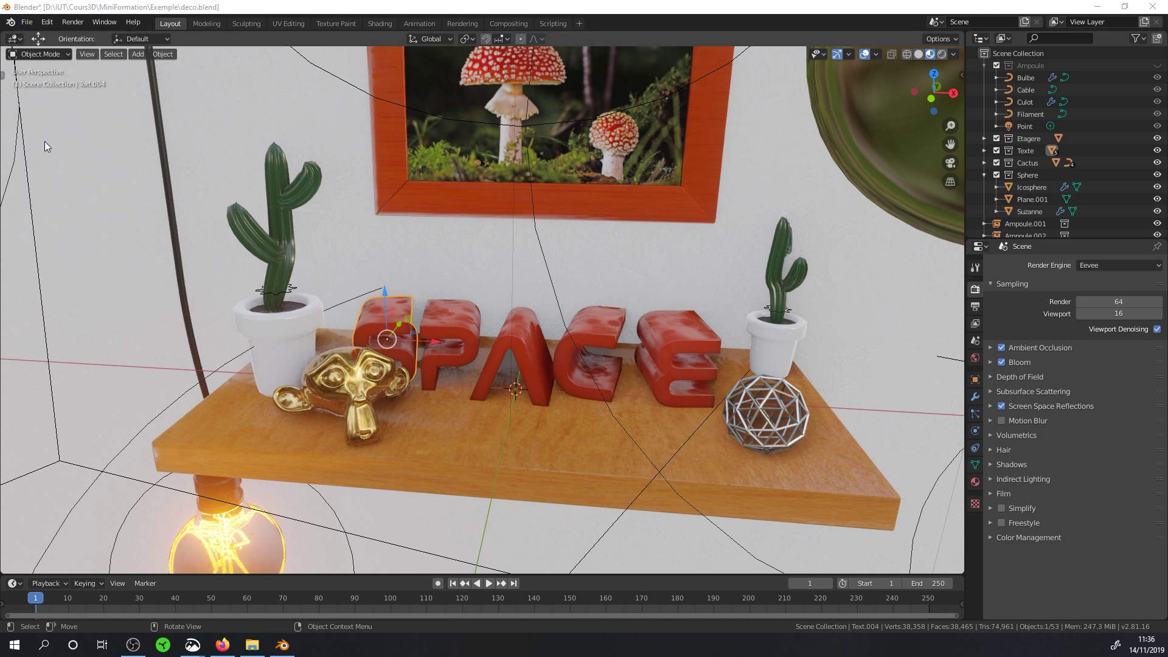
drag(43, 189, 473, 215)
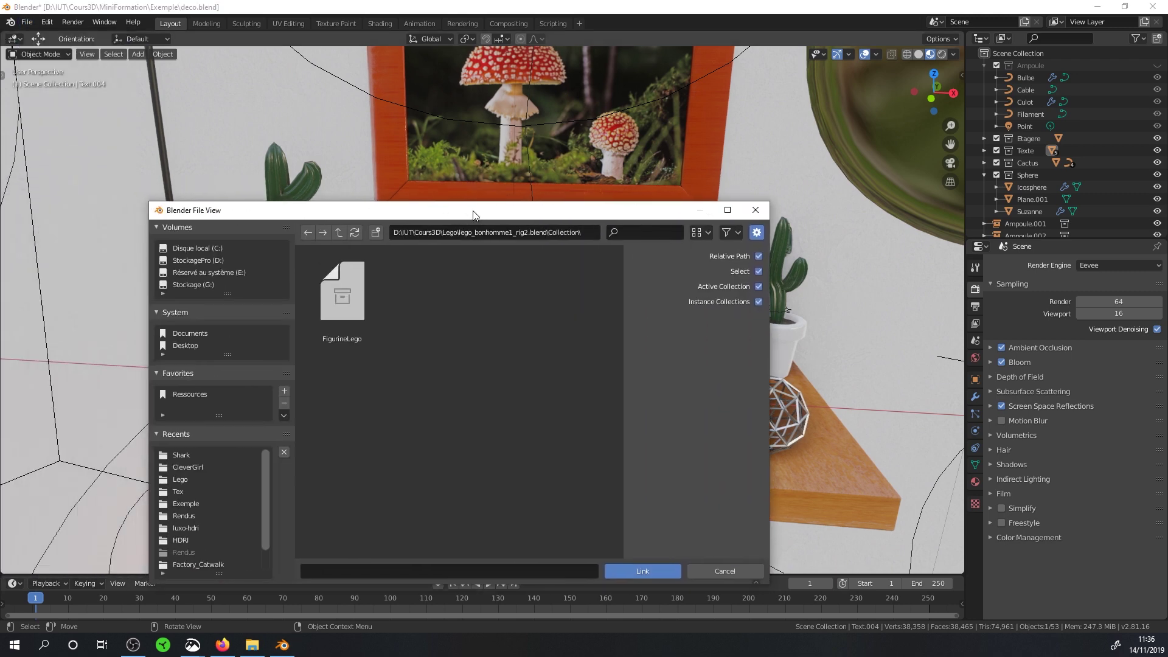
click(338, 232)
scroll(498, 313, down, 4)
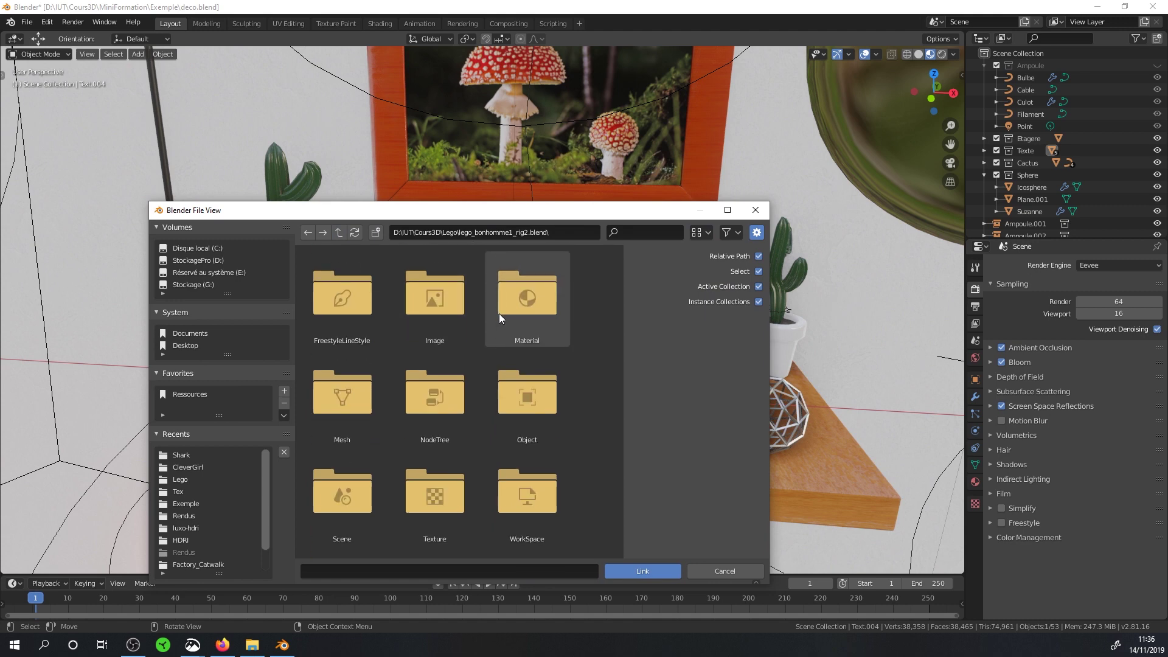
scroll(505, 311, up, 4)
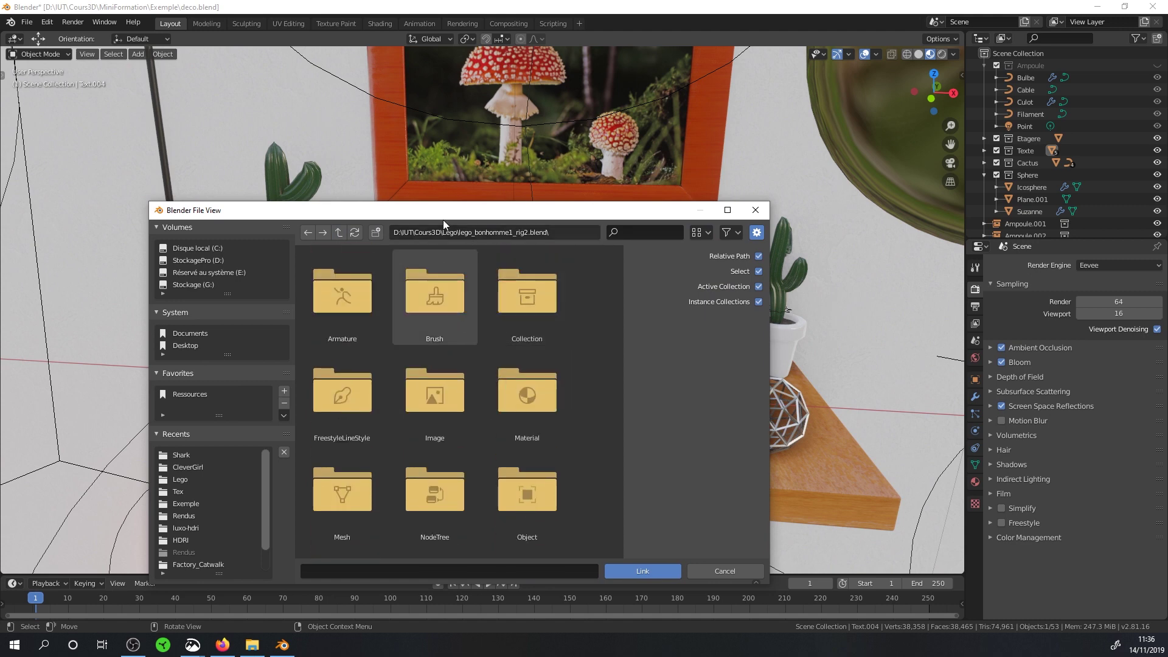
click(340, 232)
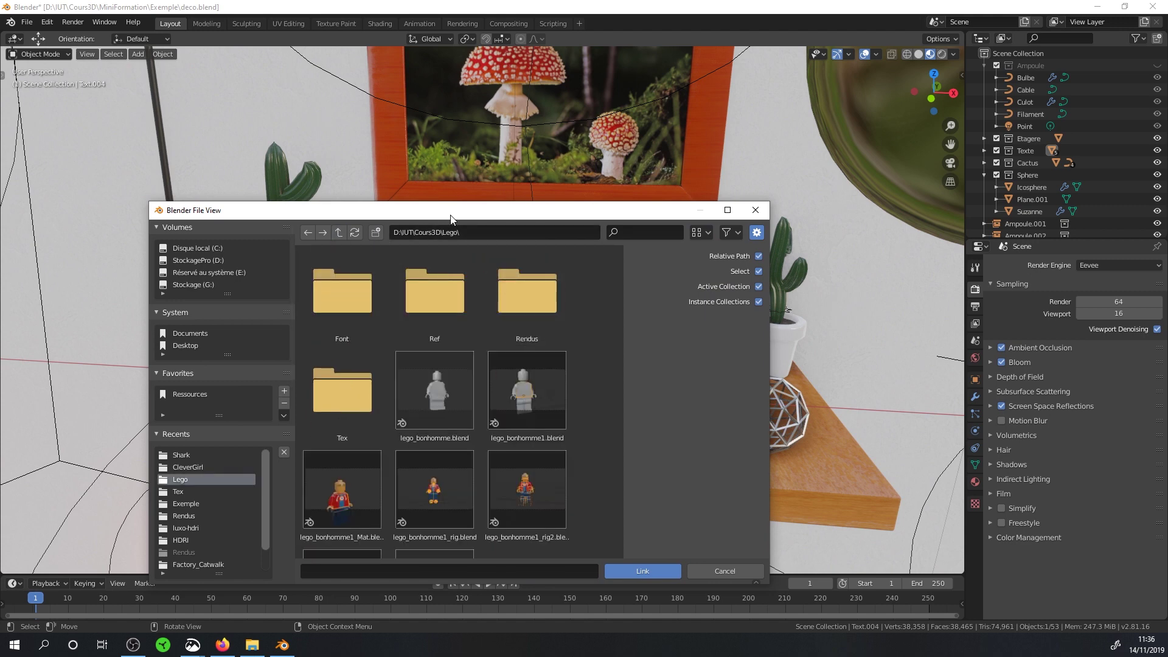
- Link the FigurineLego collection from lego_bonhomme1_rig2.blend into the scene as a collection instance
drag(452, 217, 466, 123)
scroll(532, 352, down, 3)
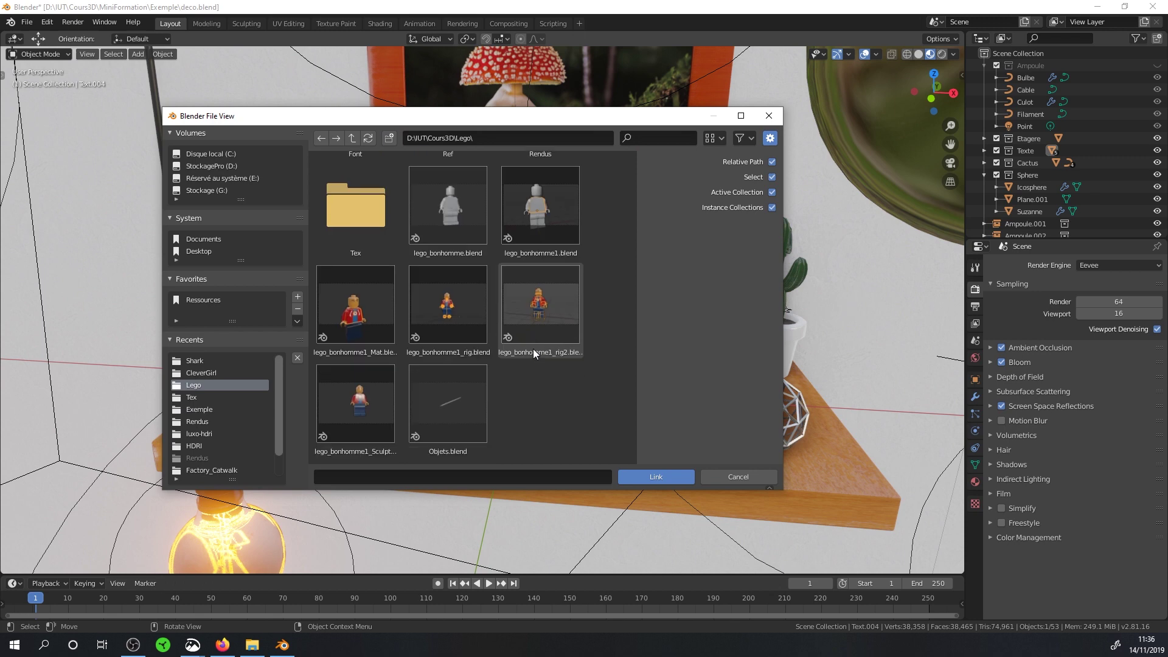
click(554, 309)
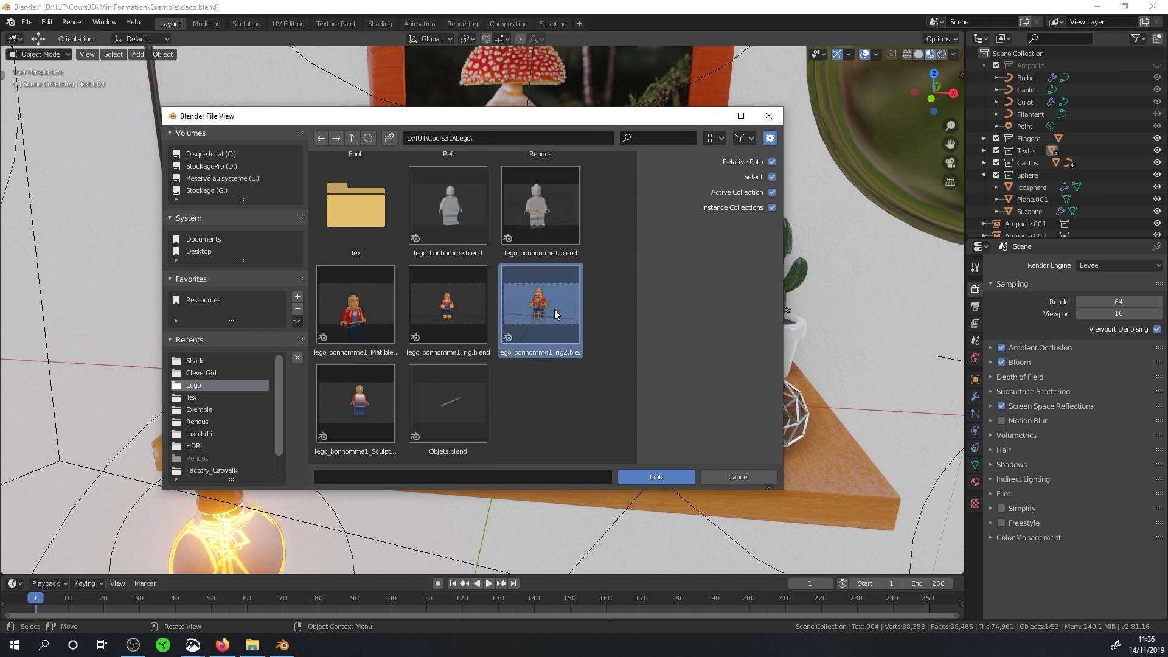
click(654, 476)
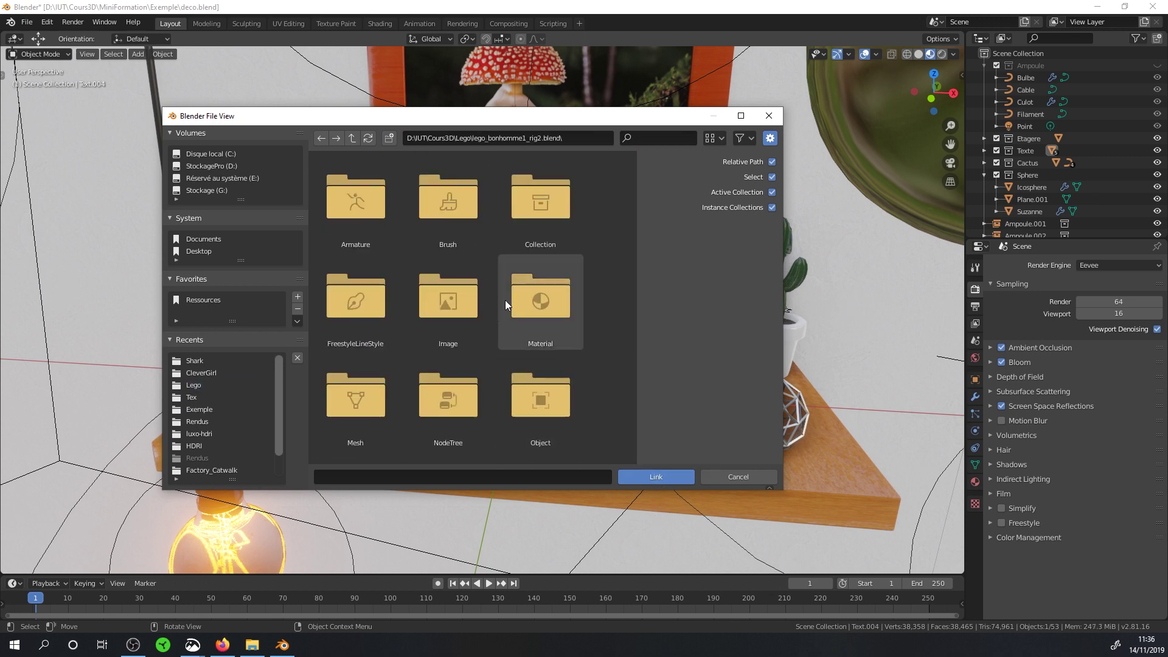
double_click(539, 214)
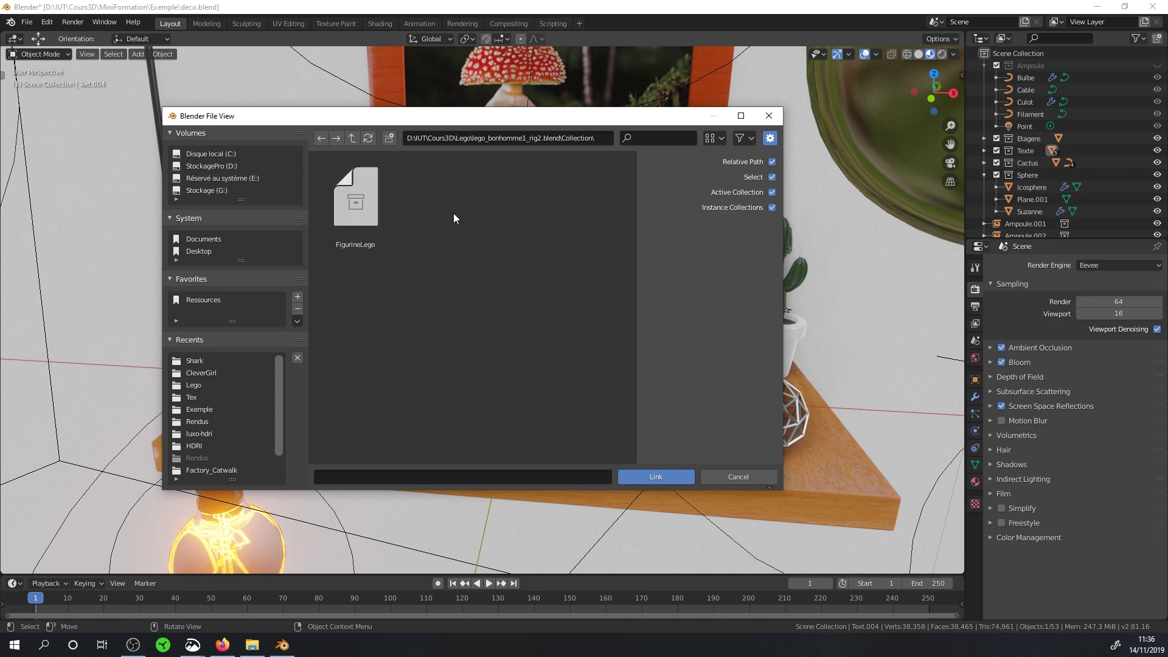
double_click(360, 217)
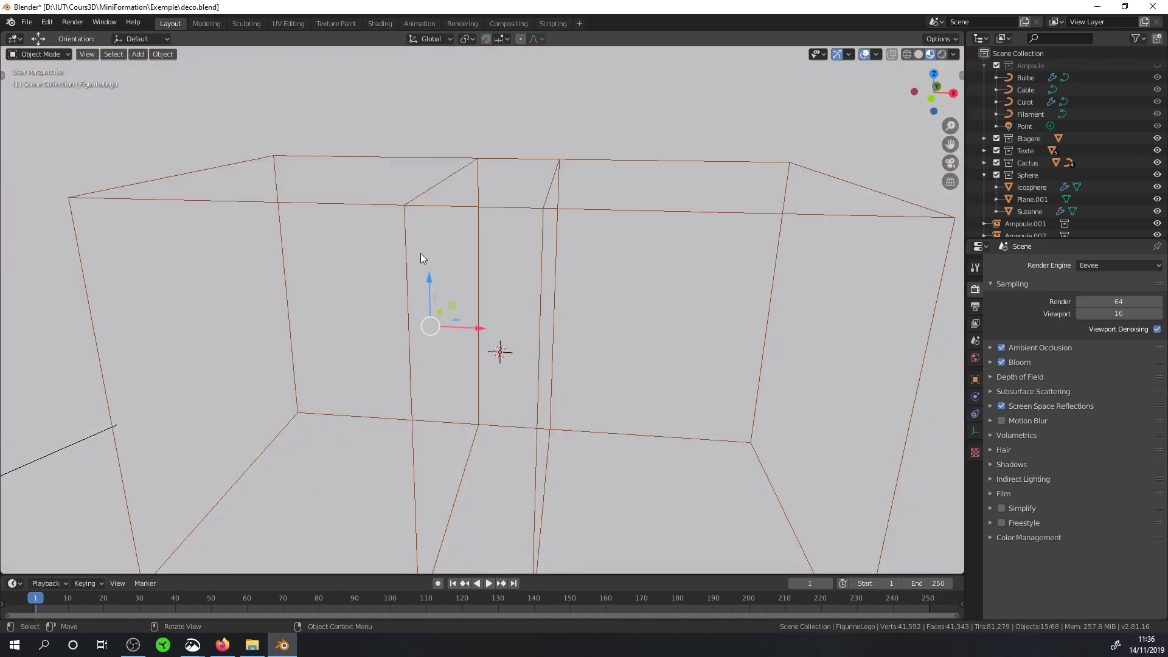
- Save deco.blend with the linked figure and open the recent file lego_bonhomme1_rig2.blend
scroll(423, 251, down, 6)
middle_drag(426, 252, 487, 246)
scroll(487, 247, up, 2)
scroll(583, 183, up, 2)
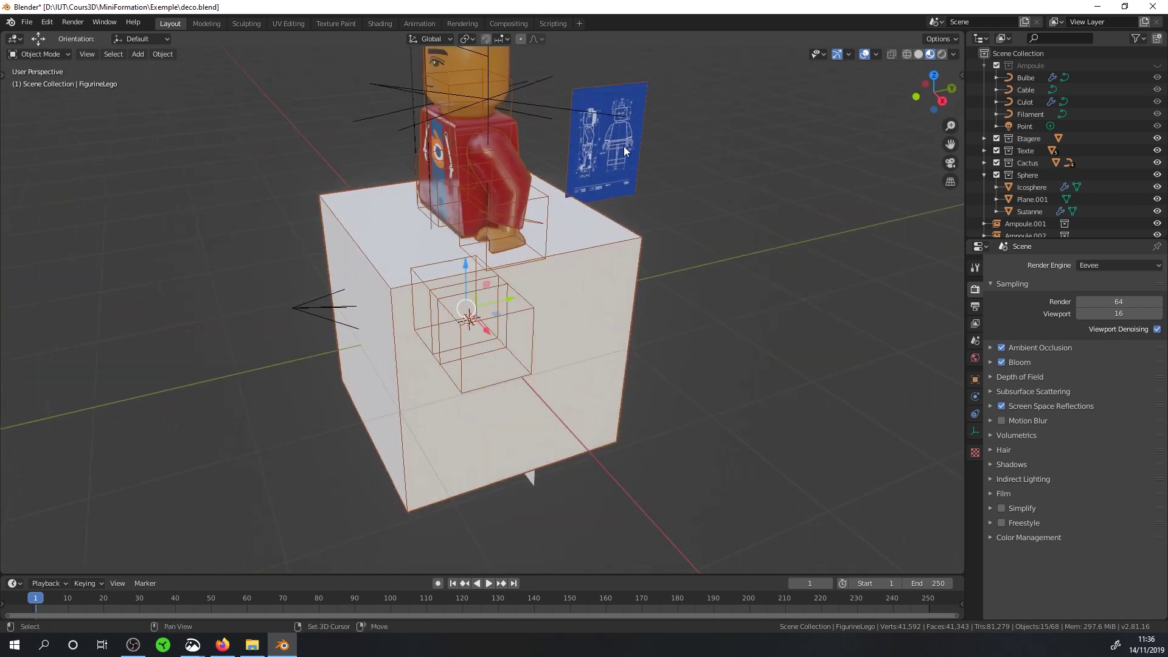
middle_drag(625, 149, 503, 194)
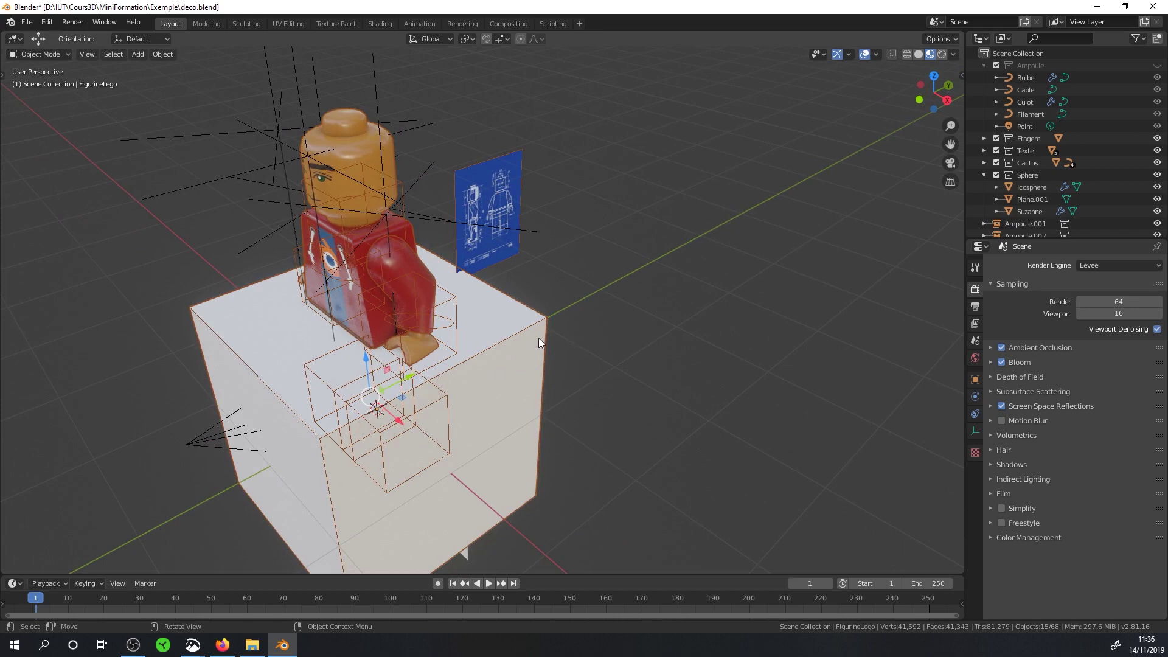
middle_drag(447, 370, 472, 310)
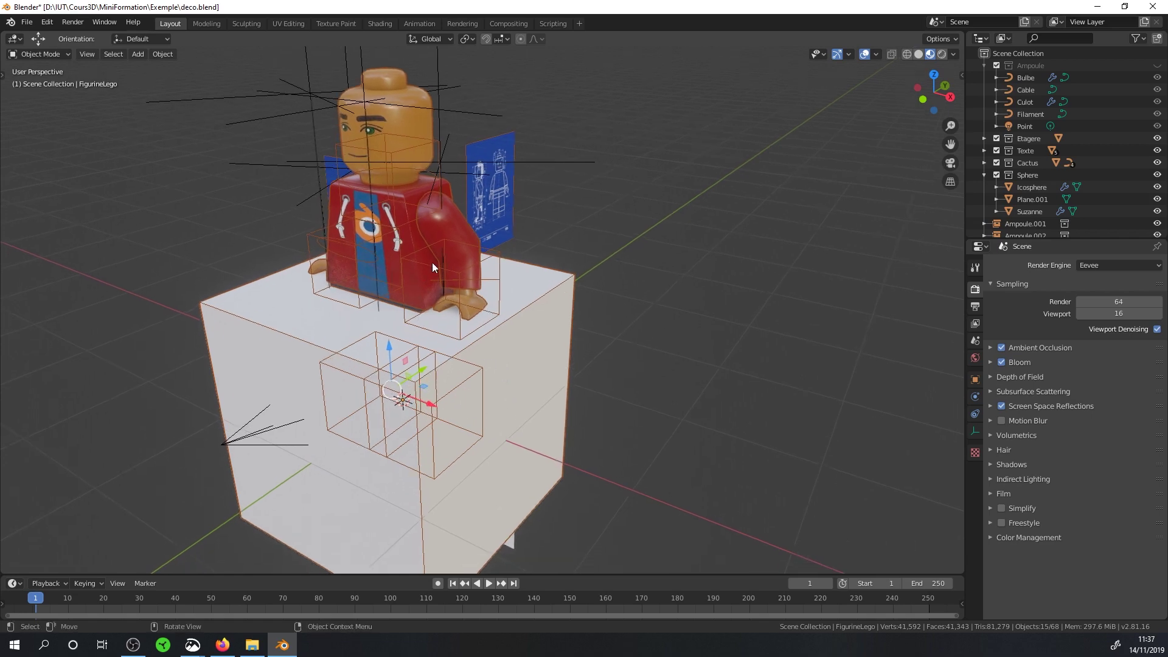
click(27, 22)
click(29, 104)
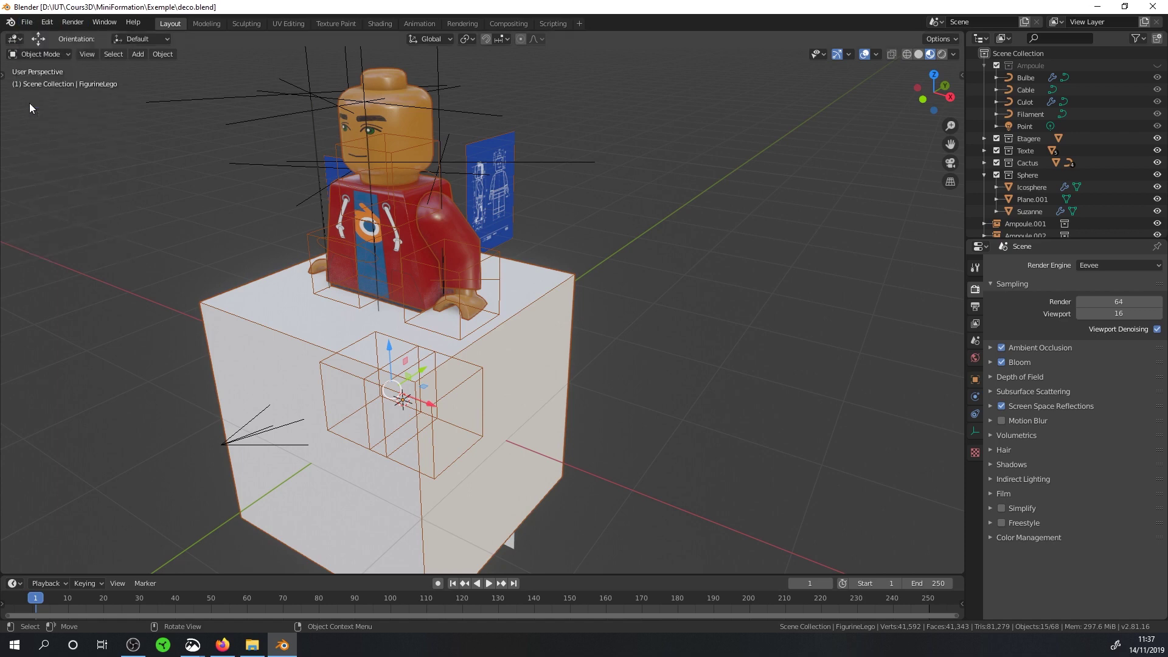
click(26, 22)
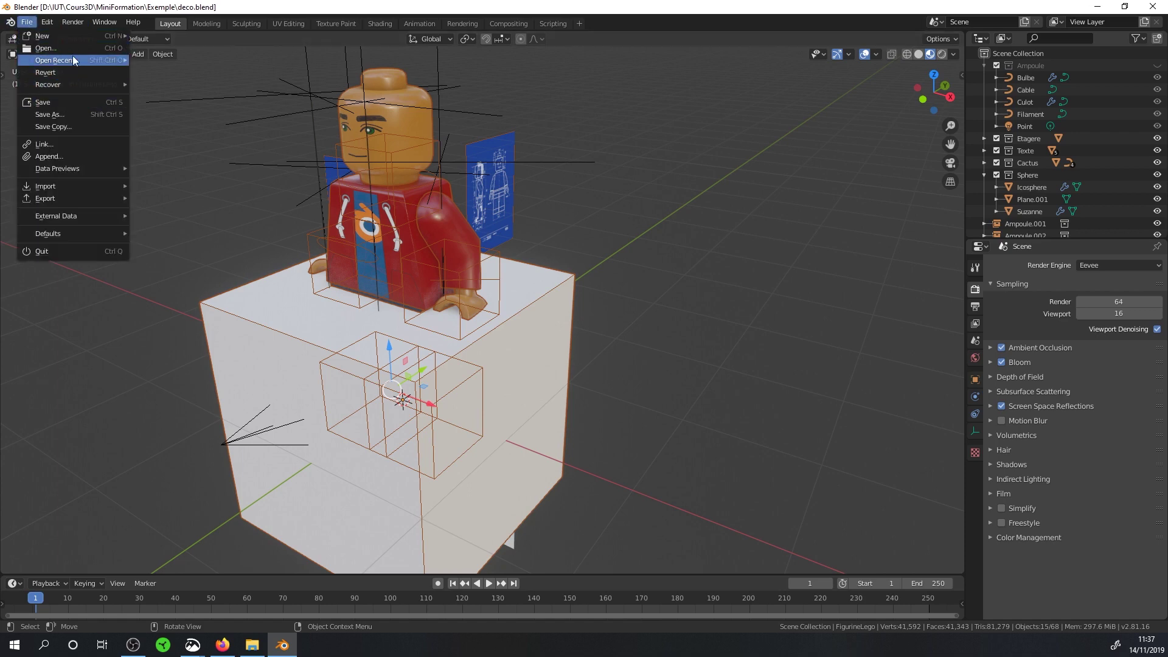
mouse_move(71, 61)
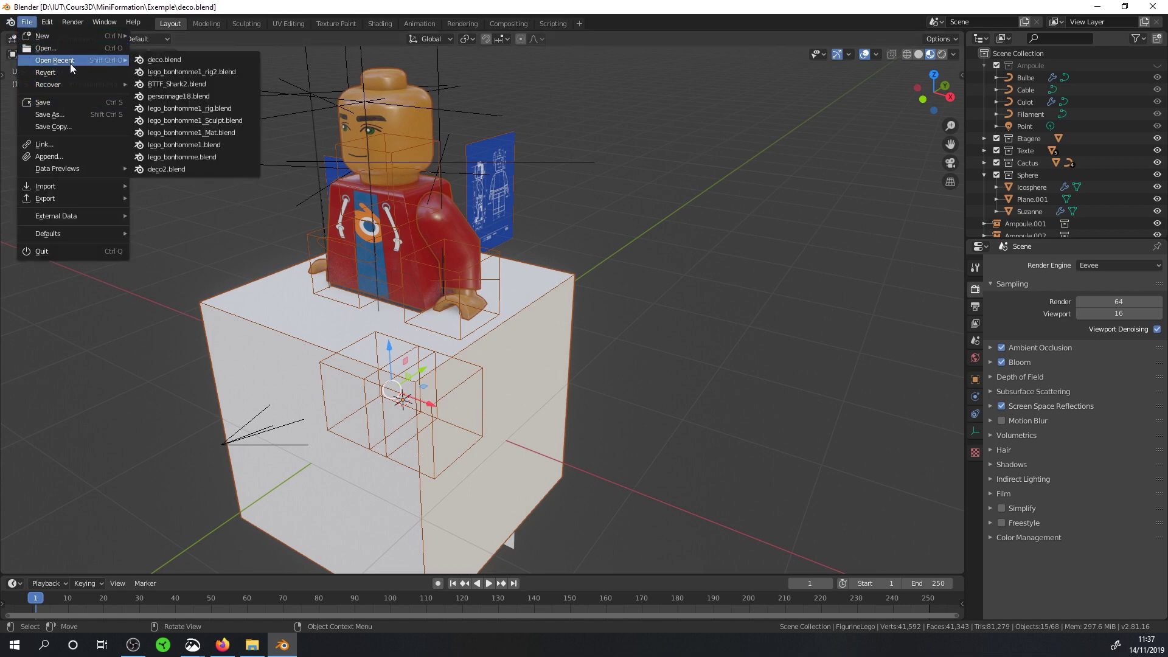
click(177, 73)
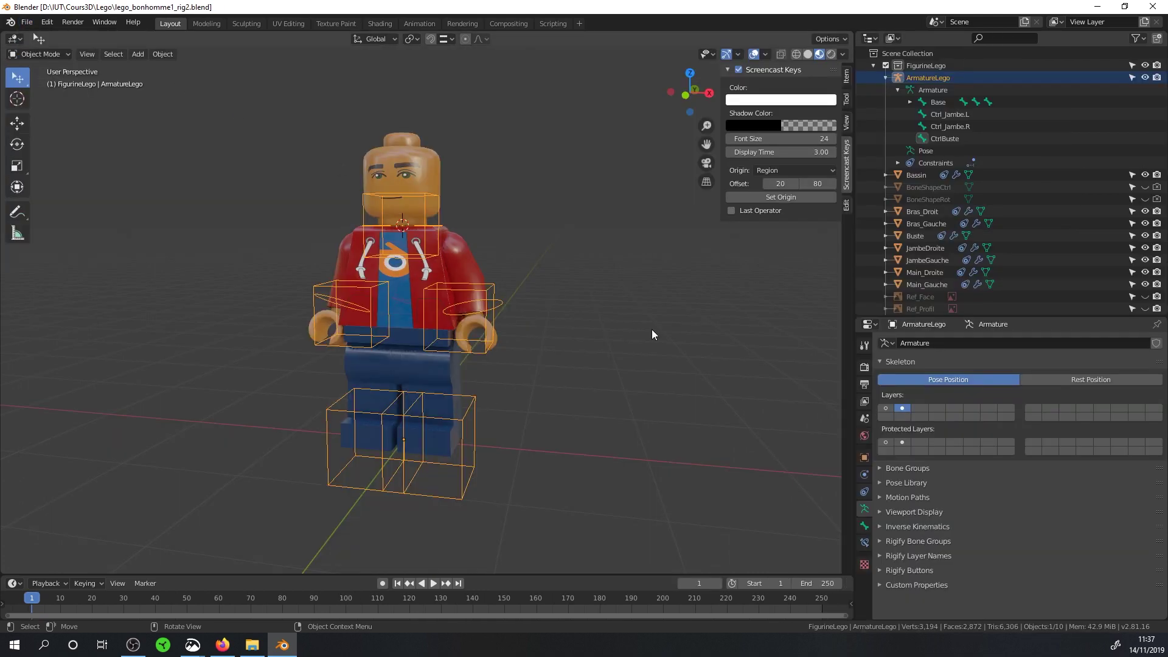
- Unhide BoneShapeCtrl, BoneShapeRot, Ref_Face and Ref_Profil in the viewport, with the ArmatureLego hierarchy collapsed
click(886, 77)
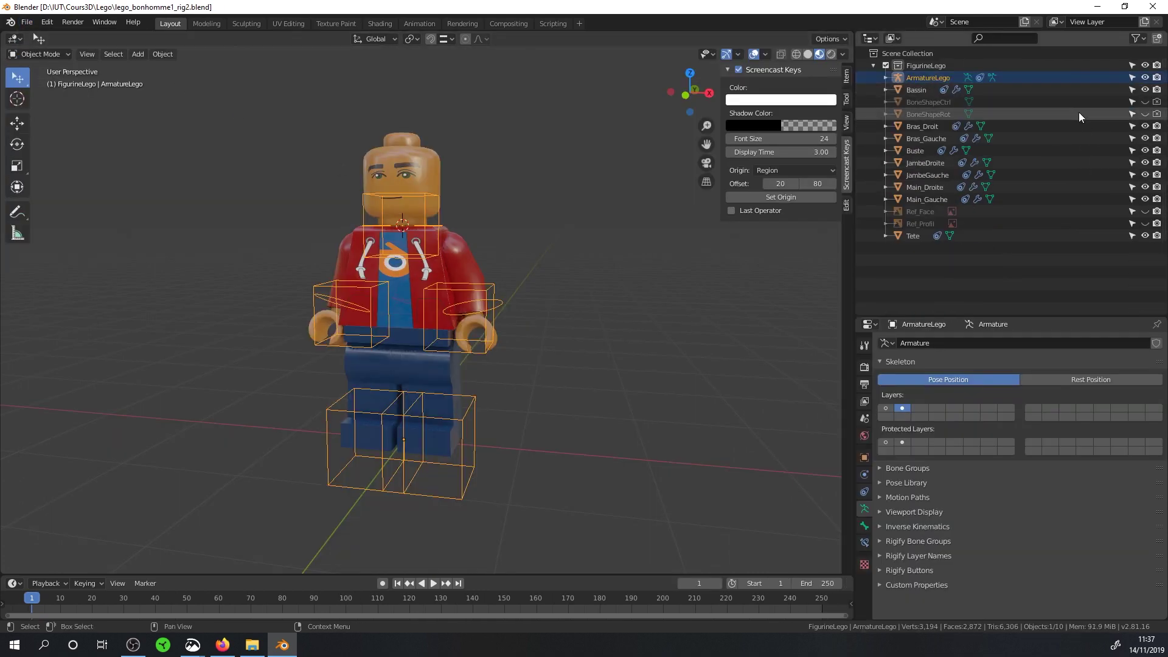
drag(1144, 102, 1146, 115)
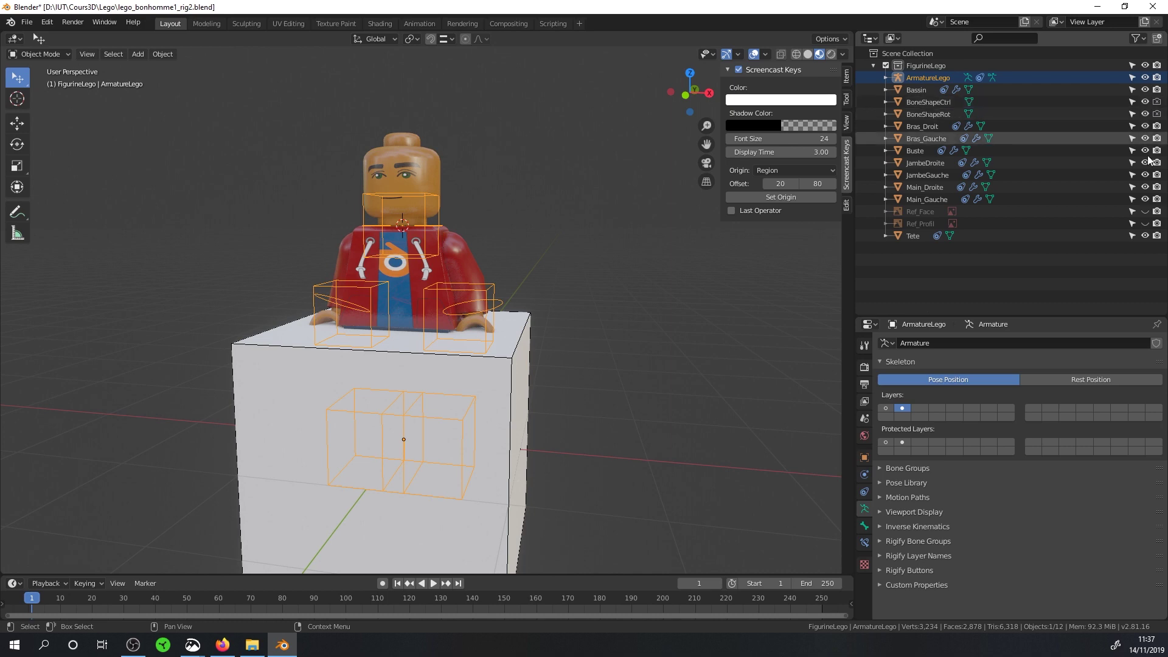
mouse_move(1156, 212)
mouse_down()
mouse_move(1159, 223)
mouse_move(1145, 211)
mouse_up()
click(922, 211)
shift+click(918, 223)
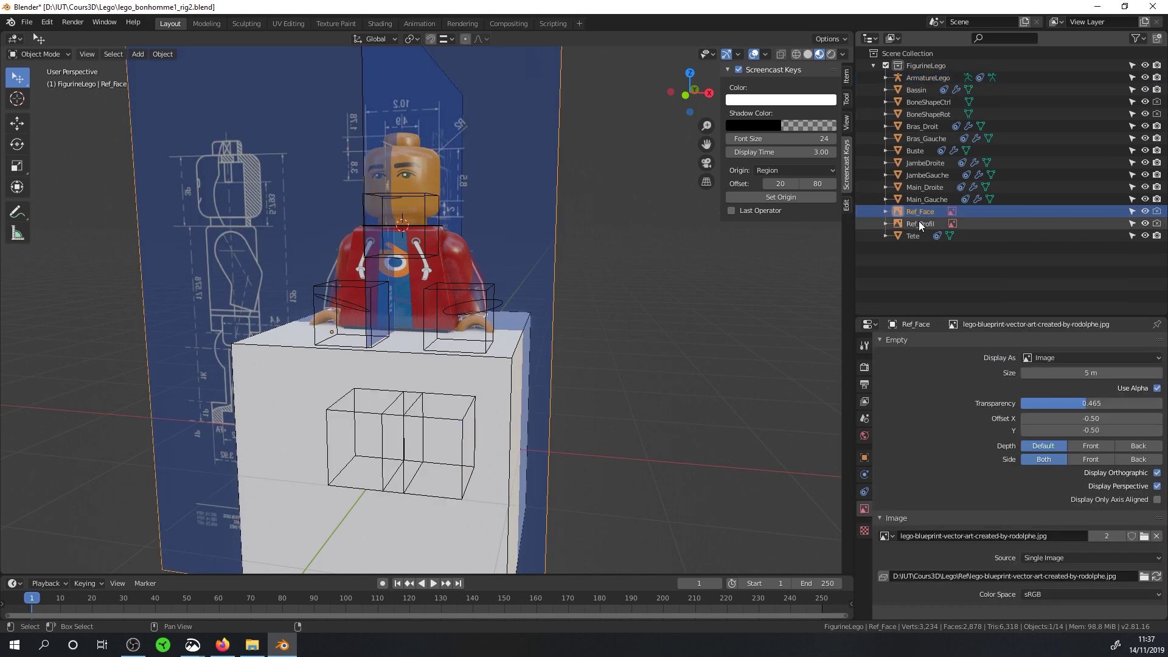
shift+click(920, 104)
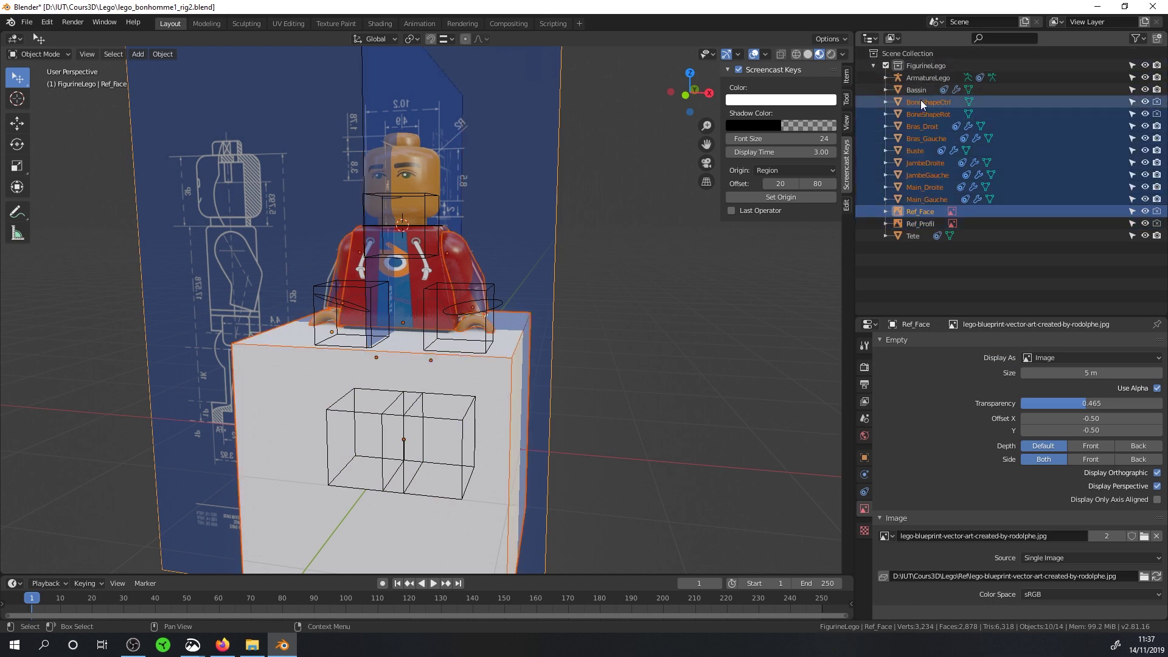
- Move BoneShapeCtrl, BoneShapeRot, Ref_Face and Ref_Profil together into a new collection named Ref
click(920, 99)
ctrl+click(917, 114)
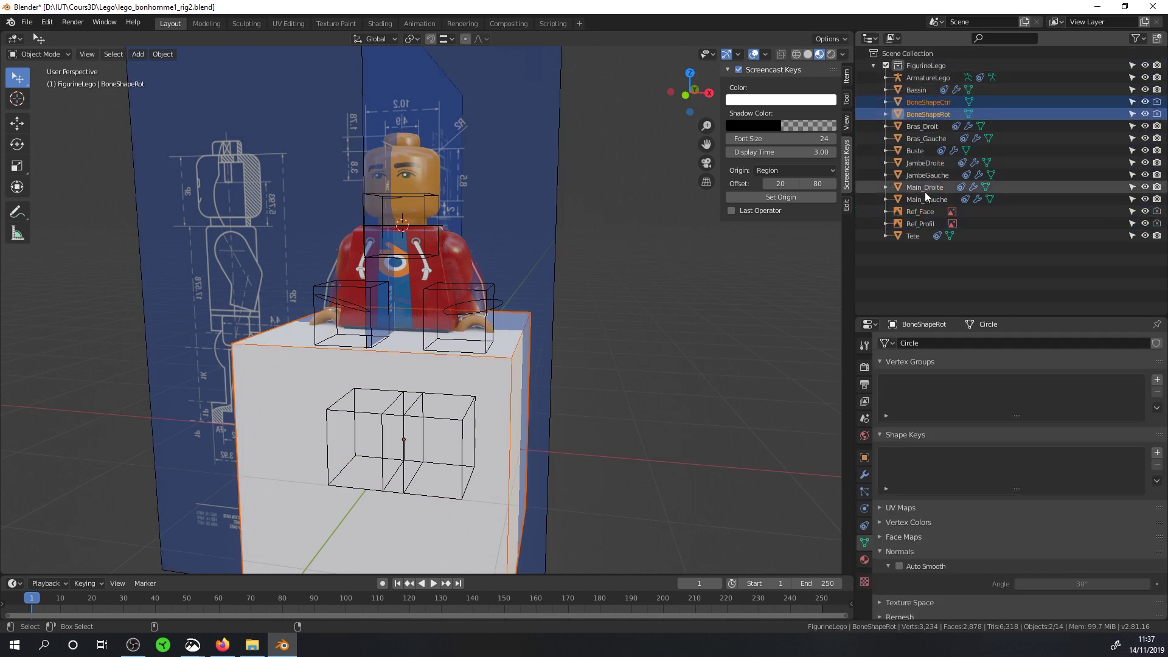
ctrl+click(919, 212)
ctrl+click(918, 222)
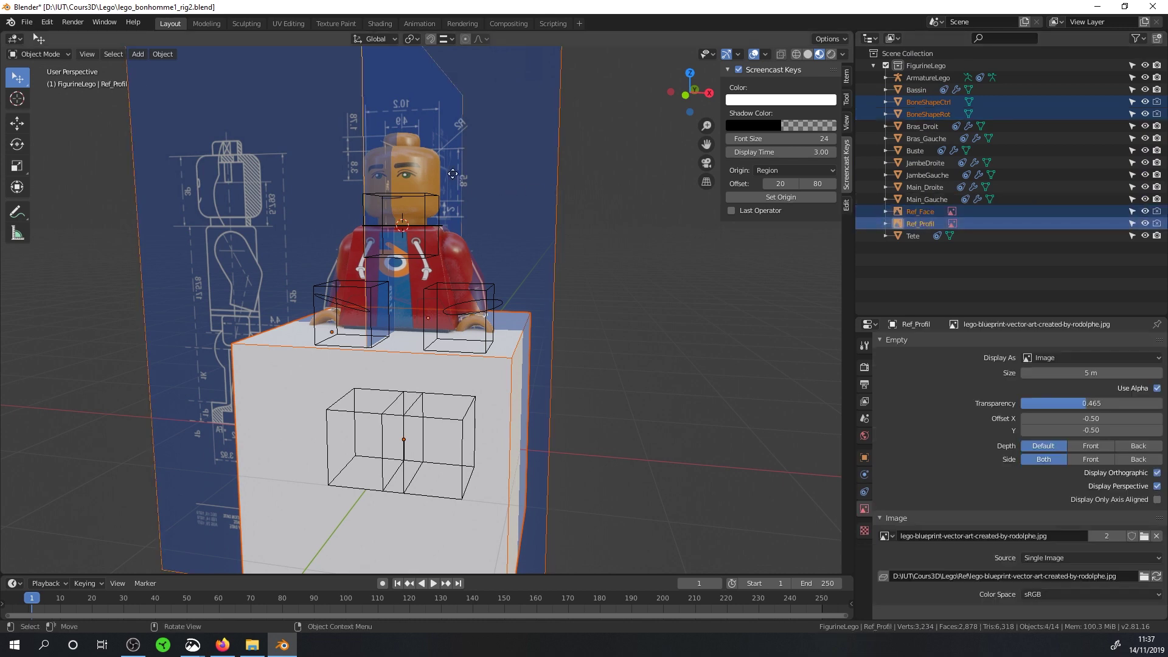
click(163, 55)
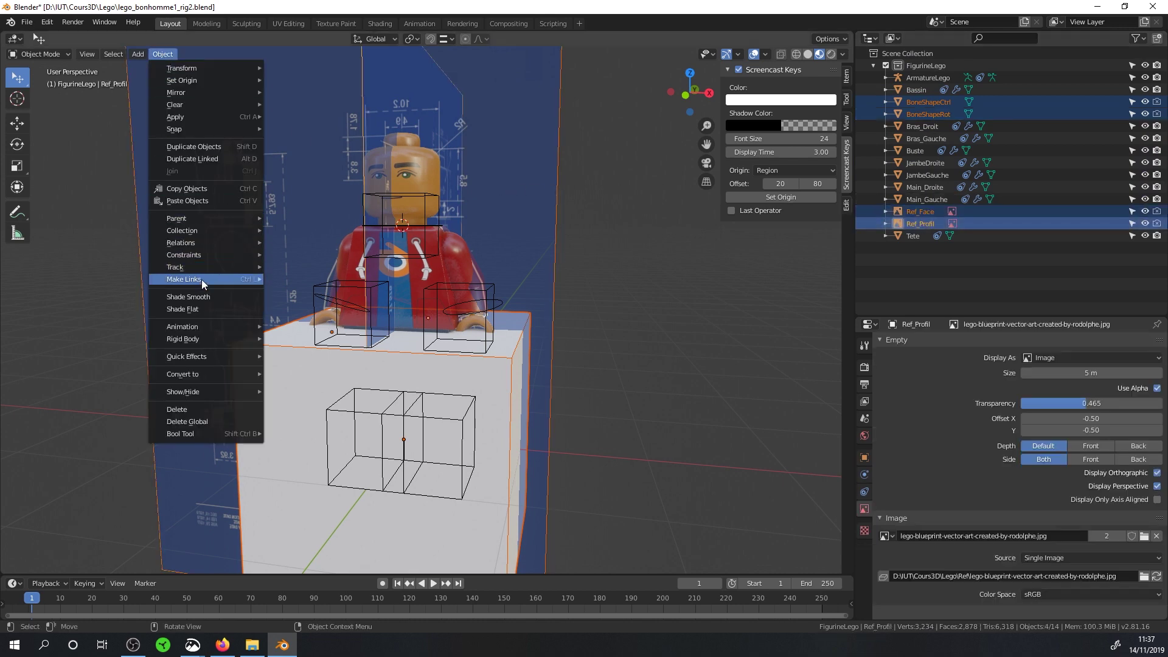
mouse_move(202, 279)
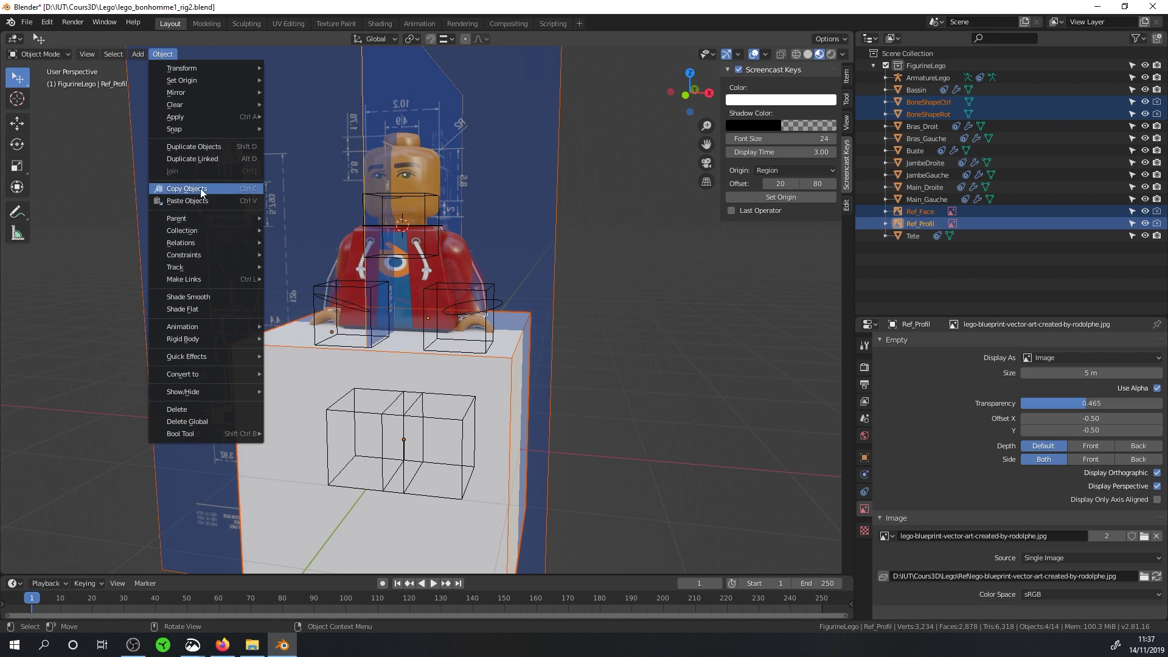
mouse_move(196, 231)
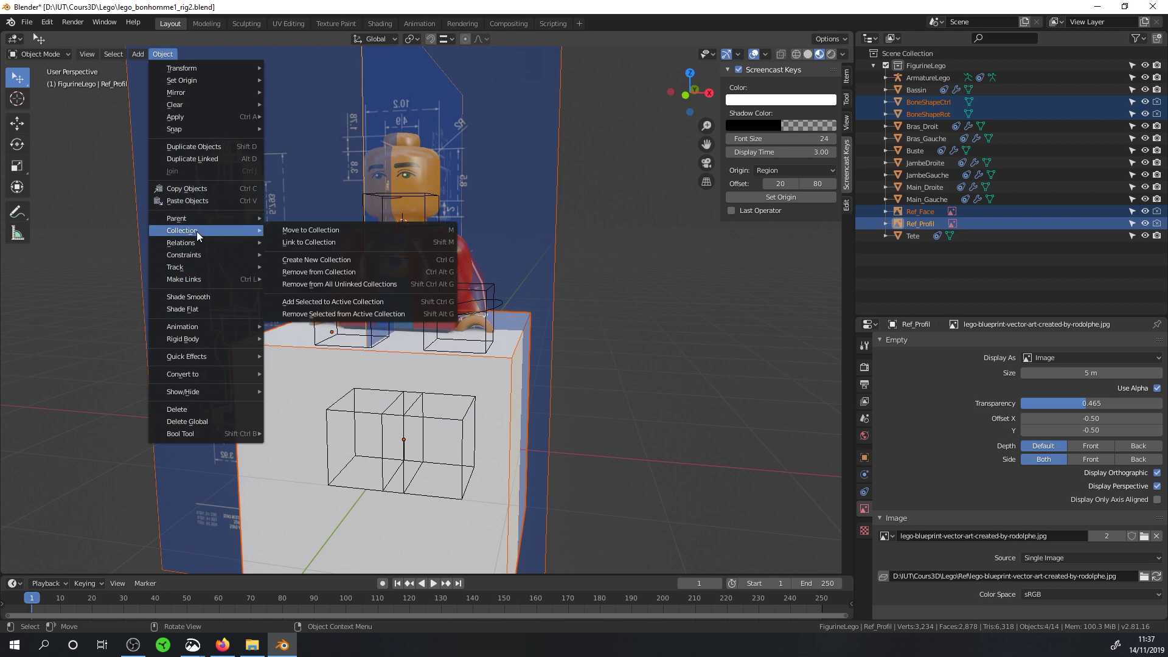
click(323, 231)
click(272, 270)
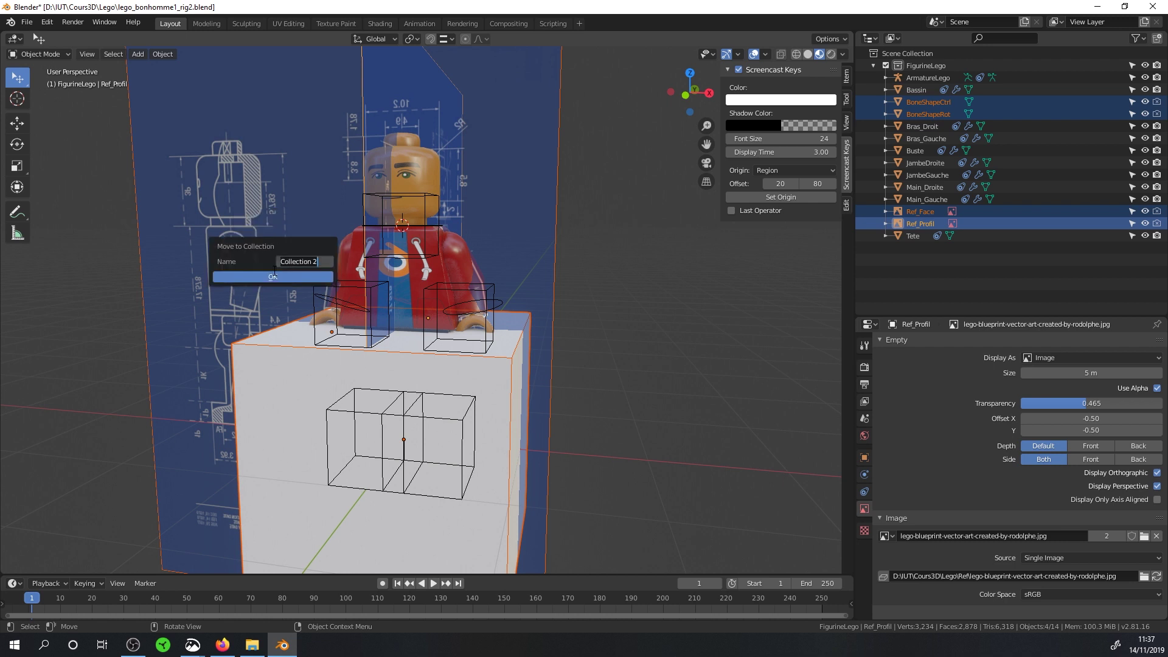
text(Ref)
key(Return)
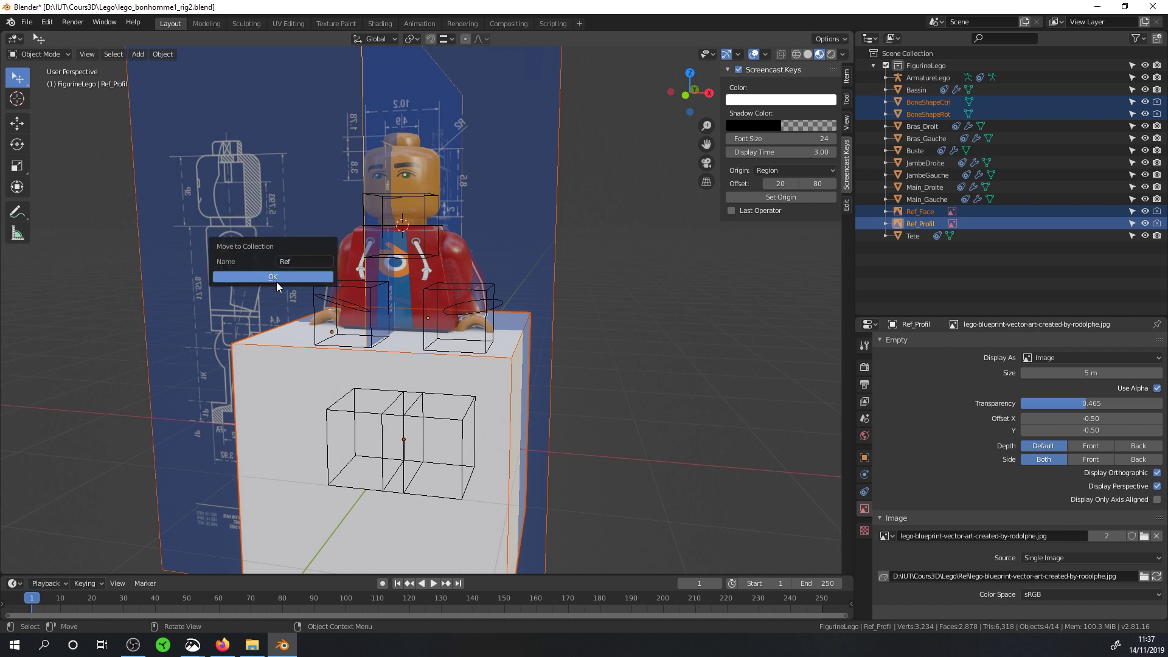
click(279, 278)
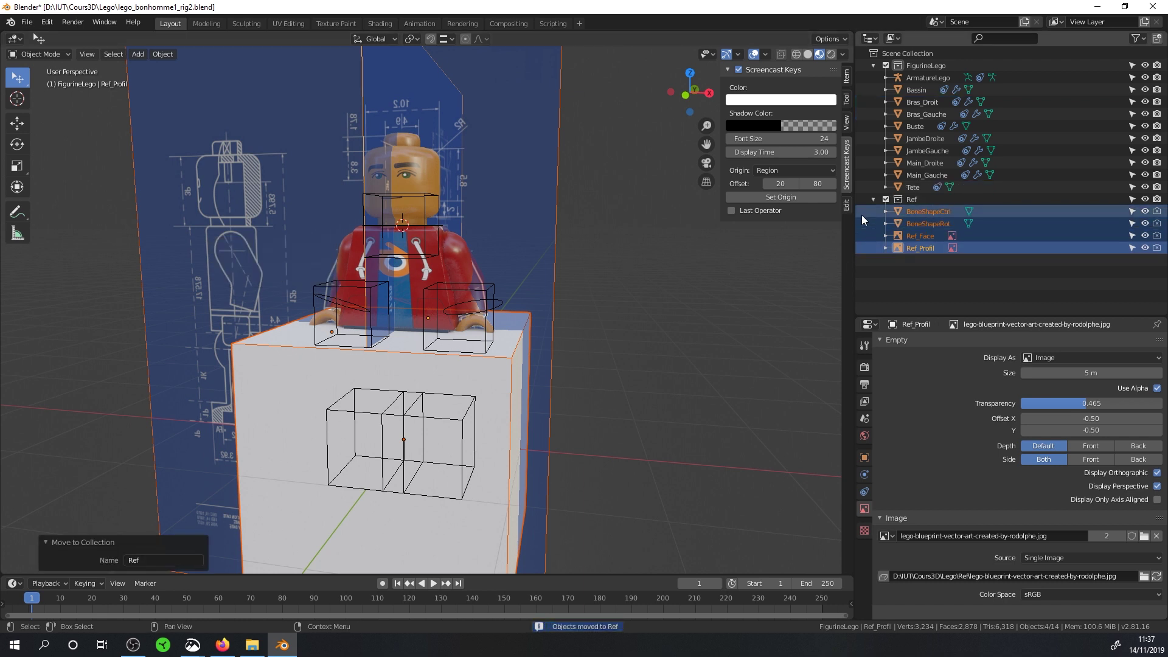
- Collapse the Ref and FigurineLego collections and hide the Ref collection in the viewport
click(874, 198)
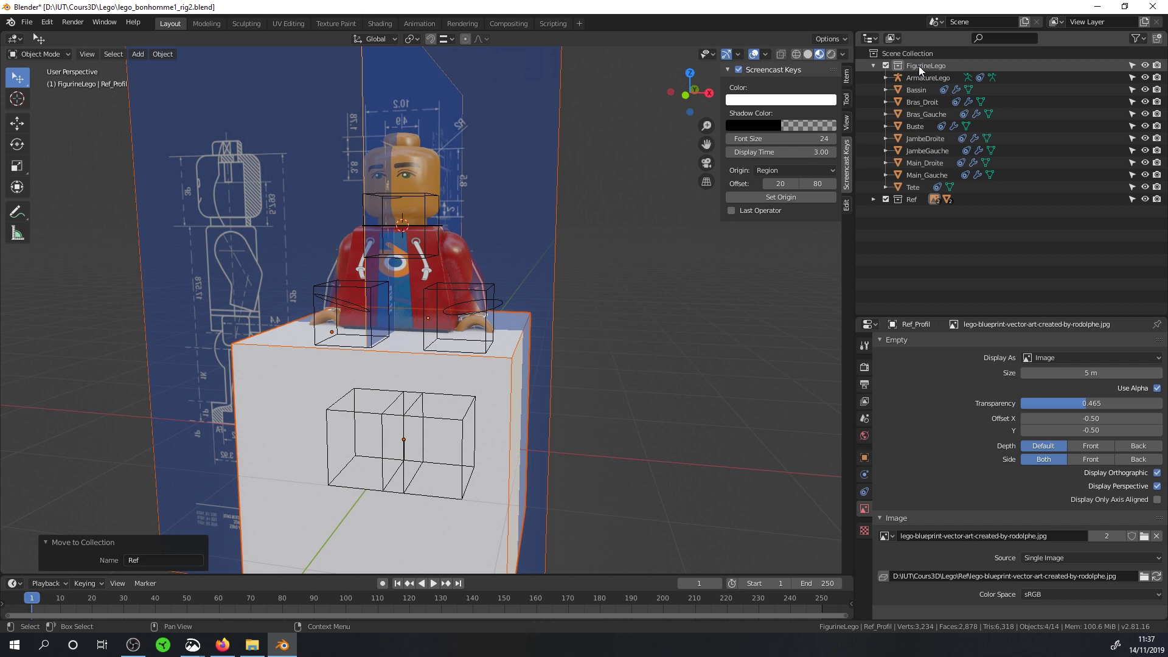
click(874, 65)
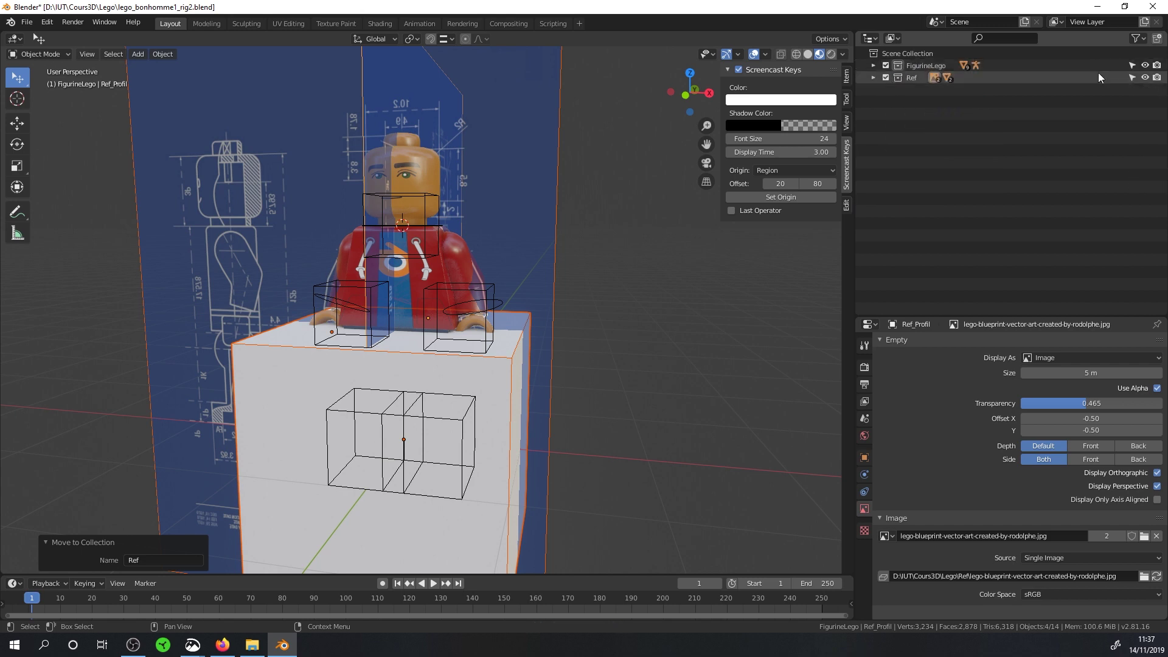
click(1144, 78)
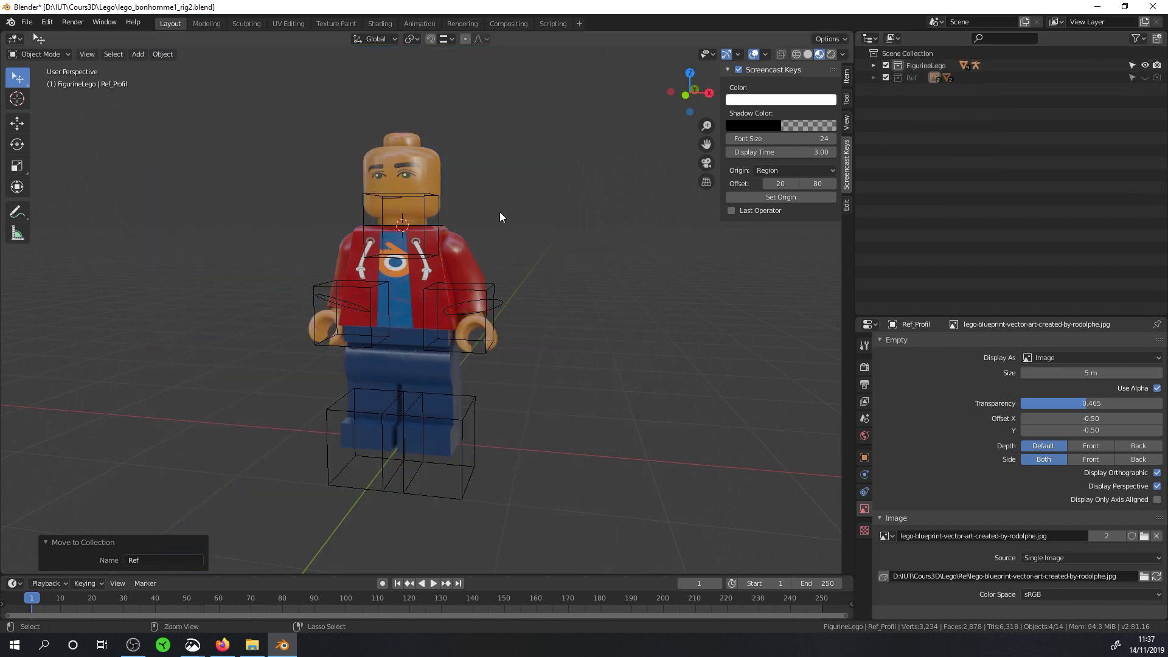
- Save lego_bonhomme1_rig2.blend and reopen the recent file deco.blend
key(ctrl+s)
click(27, 23)
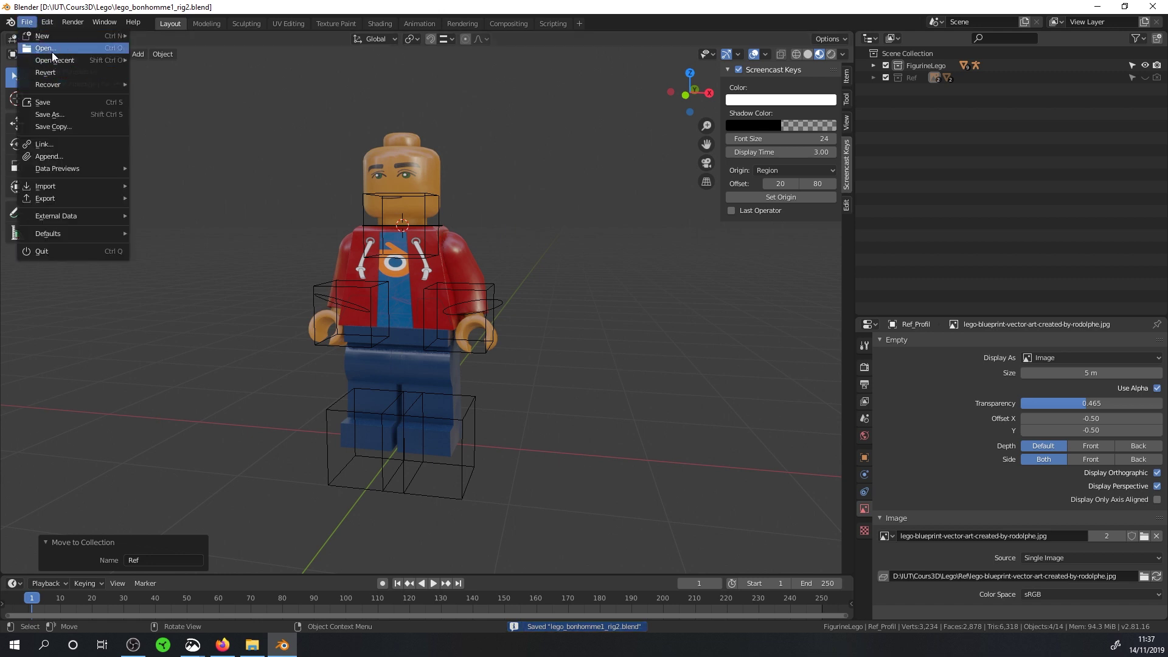
mouse_move(53, 61)
click(162, 71)
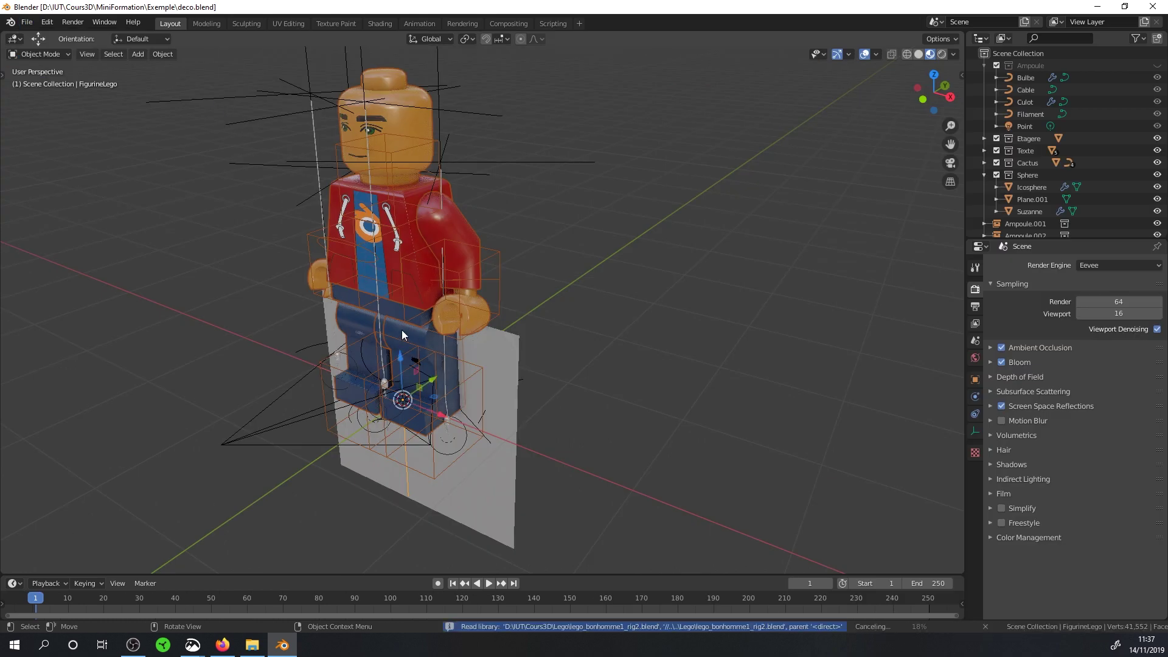
- Scale the linked FigurineLego down until it is smaller than the SPACE letters on the shelf
scroll(503, 378, down, 3)
middle_drag(503, 378, 607, 284)
scroll(518, 361, up, 5)
scroll(627, 260, up, 2)
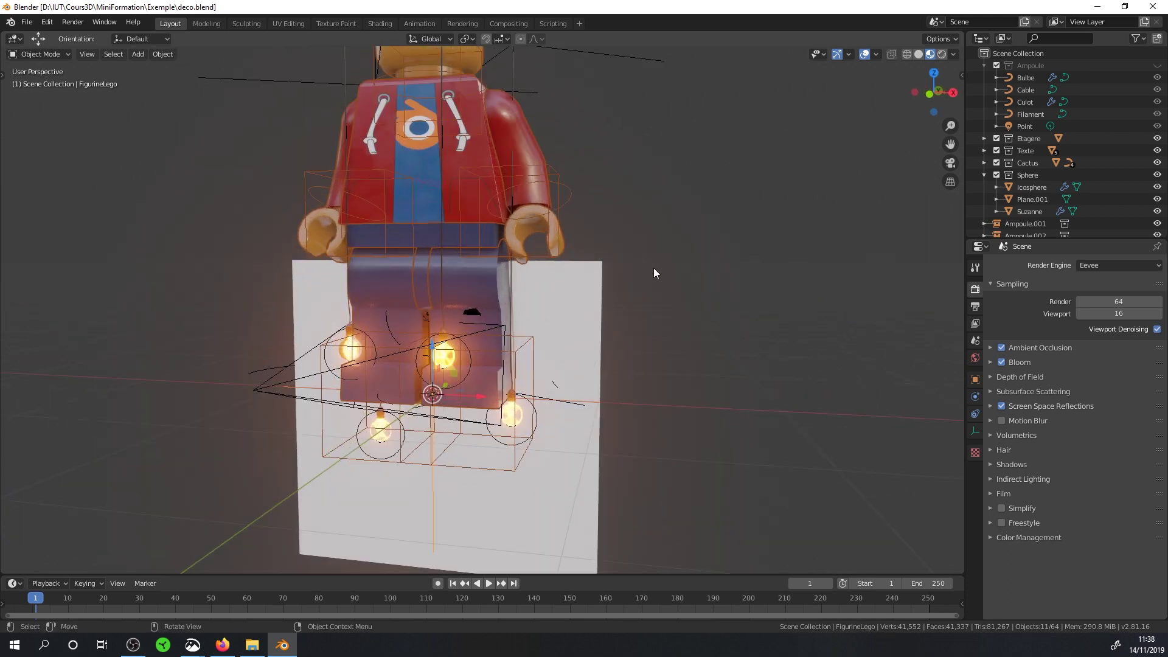
key(s)
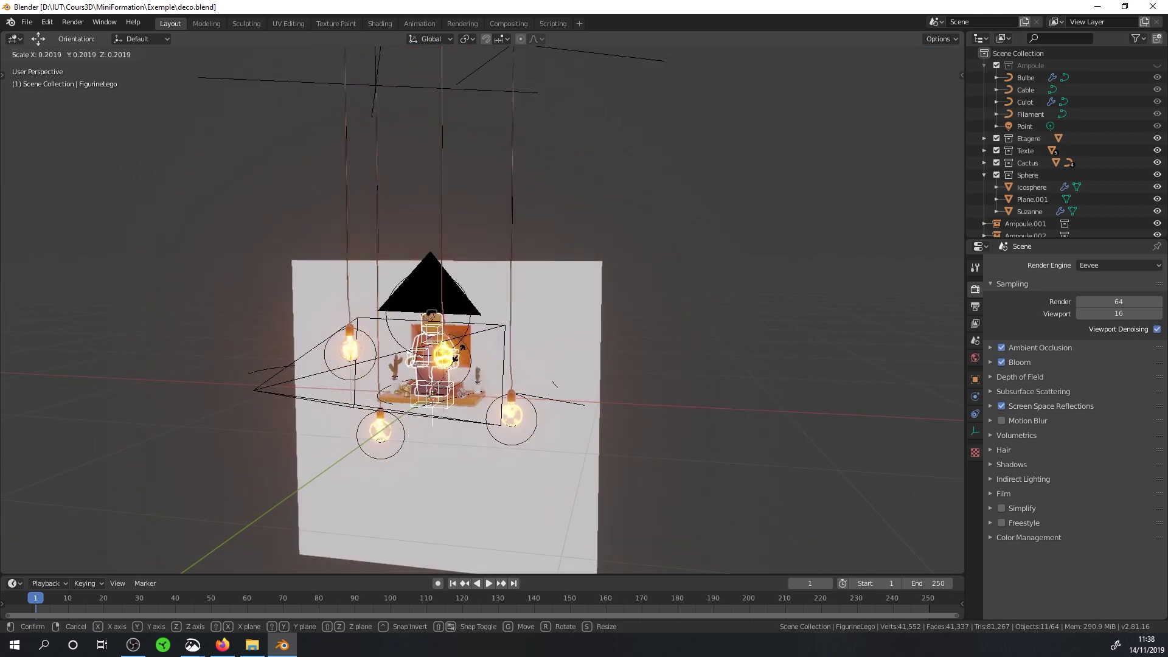
click(444, 367)
scroll(453, 413, up, 5)
key(s)
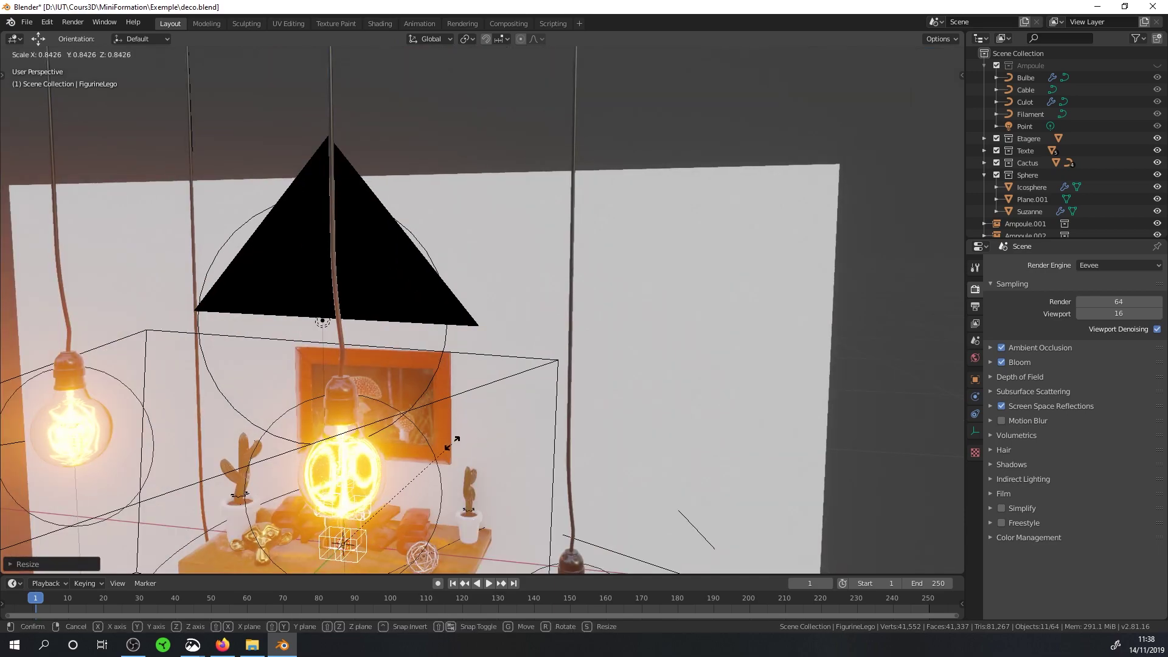
click(385, 500)
key(KP_Decimal)
scroll(455, 341, up, 5)
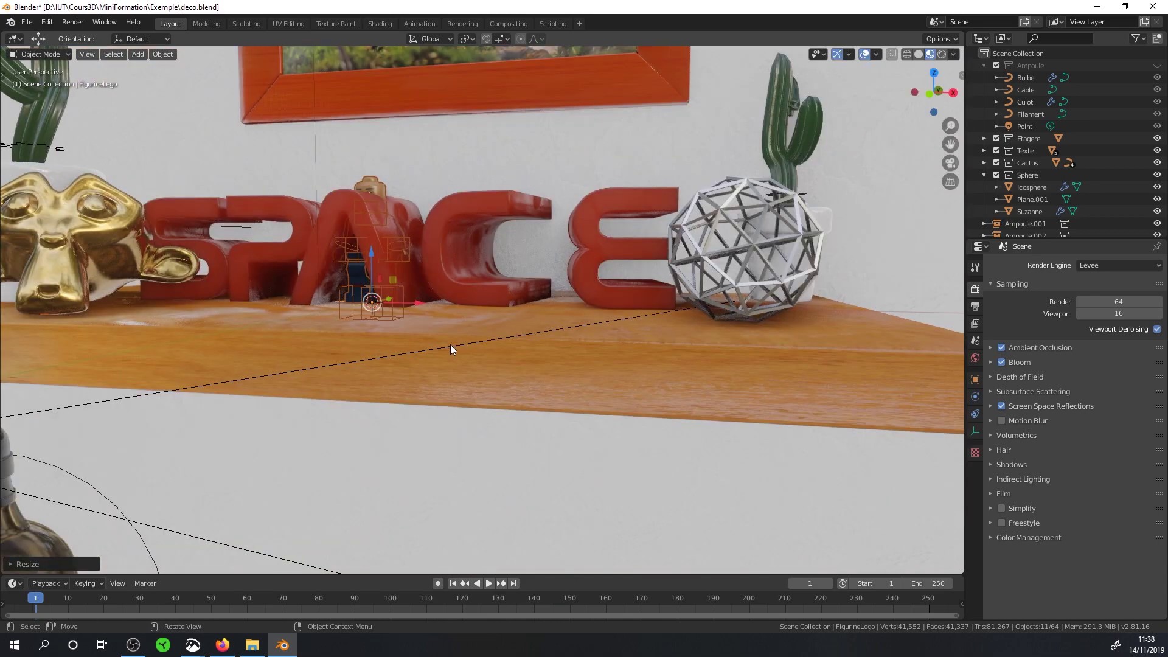
- Move FigurineLego in front of the SPACE letters, near the shelf's front edge, and scale it down slightly
middle_drag(450, 344, 429, 360)
drag(274, 452, 173, 517)
middle_drag(242, 434, 253, 428)
key(s)
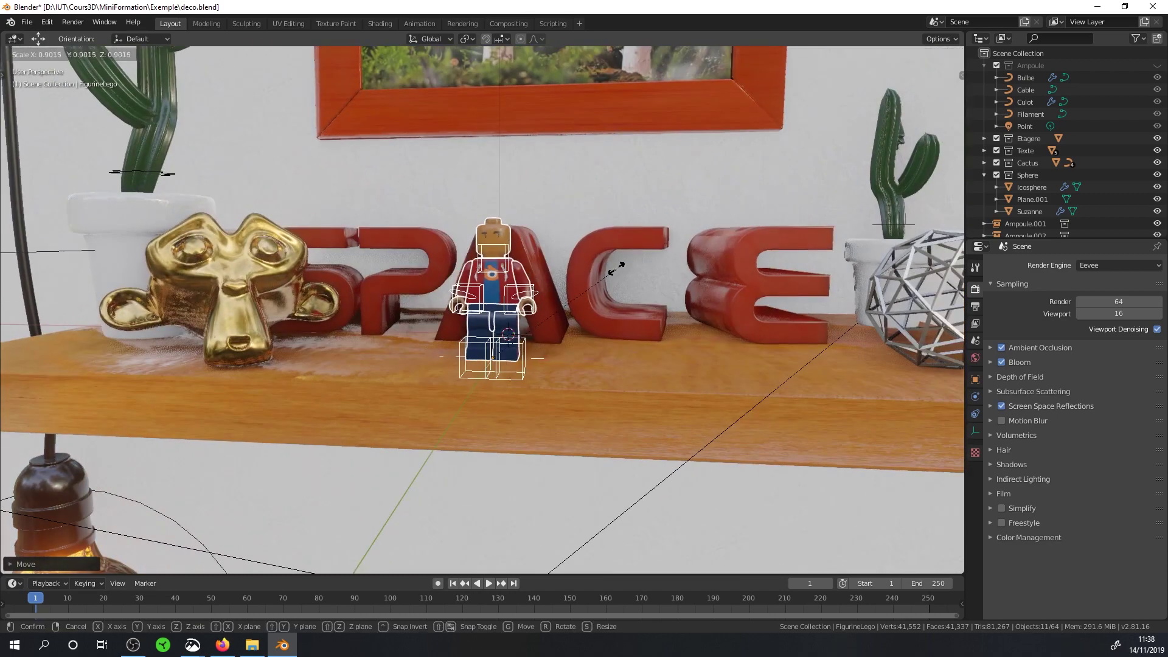
click(582, 308)
middle_drag(581, 308, 363, 345)
scroll(363, 344, up, 6)
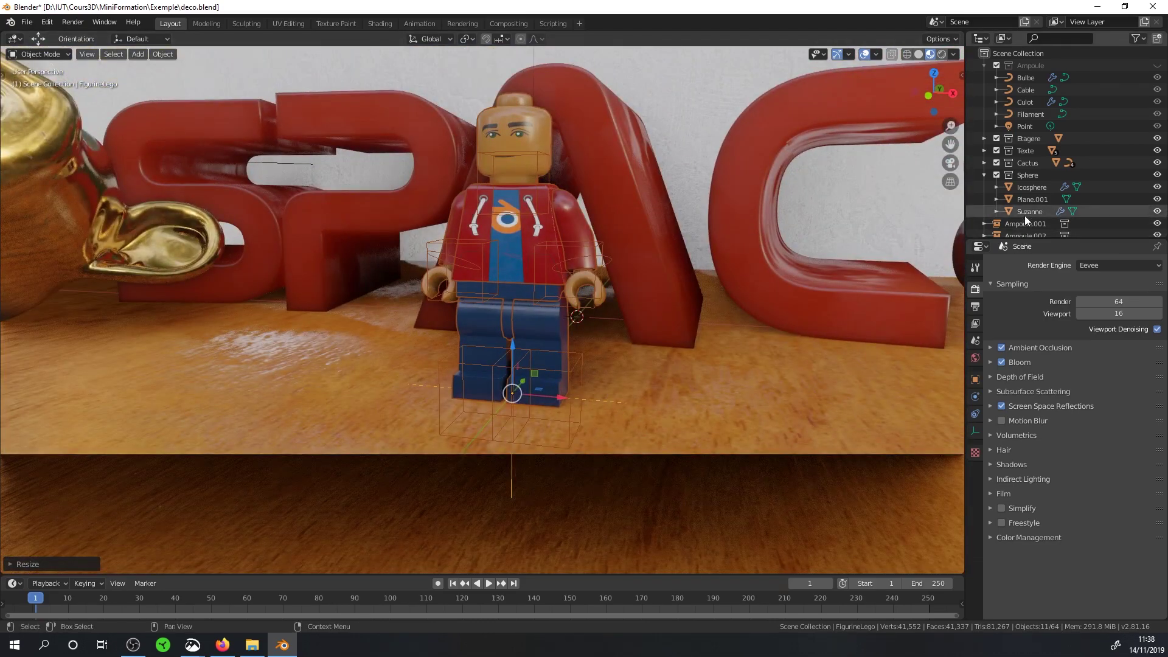
- Expand FigurineLego in the outliner to examine the linked collection inside it
scroll(1024, 215, down, 4)
click(1014, 193)
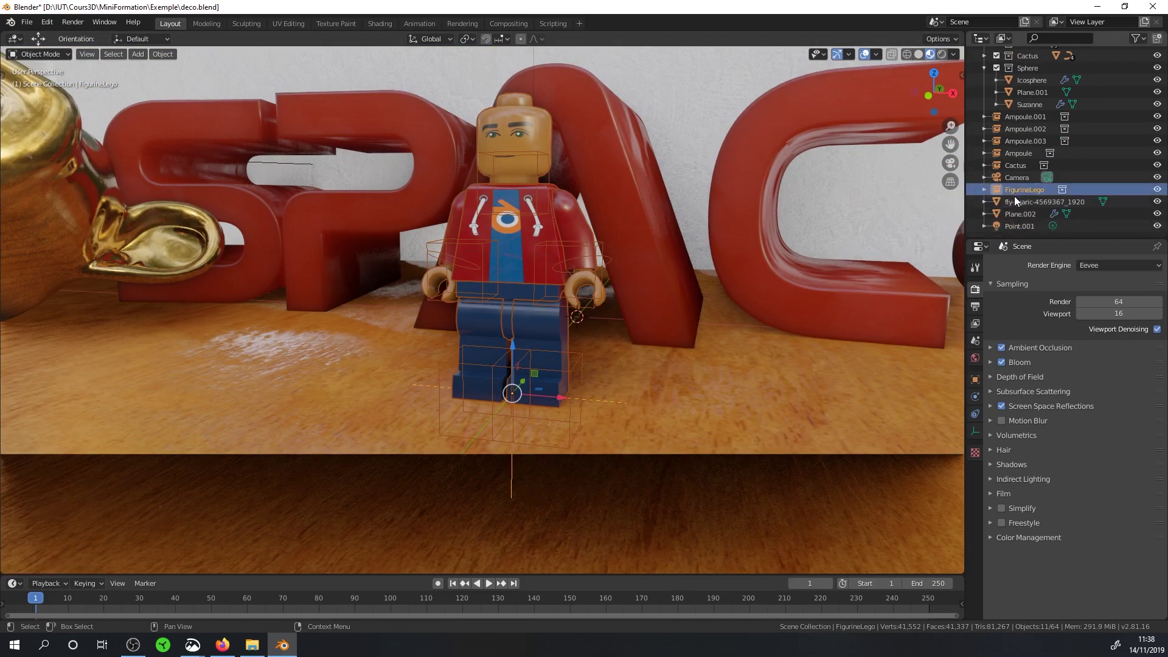
click(984, 190)
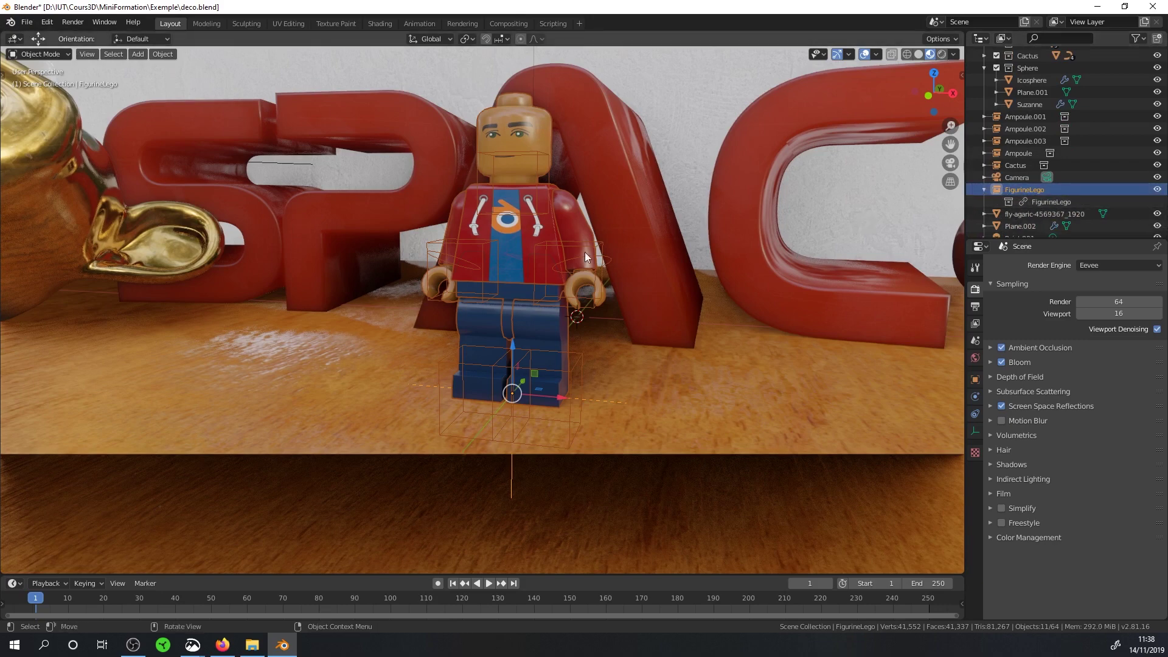
middle_drag(574, 315, 568, 378)
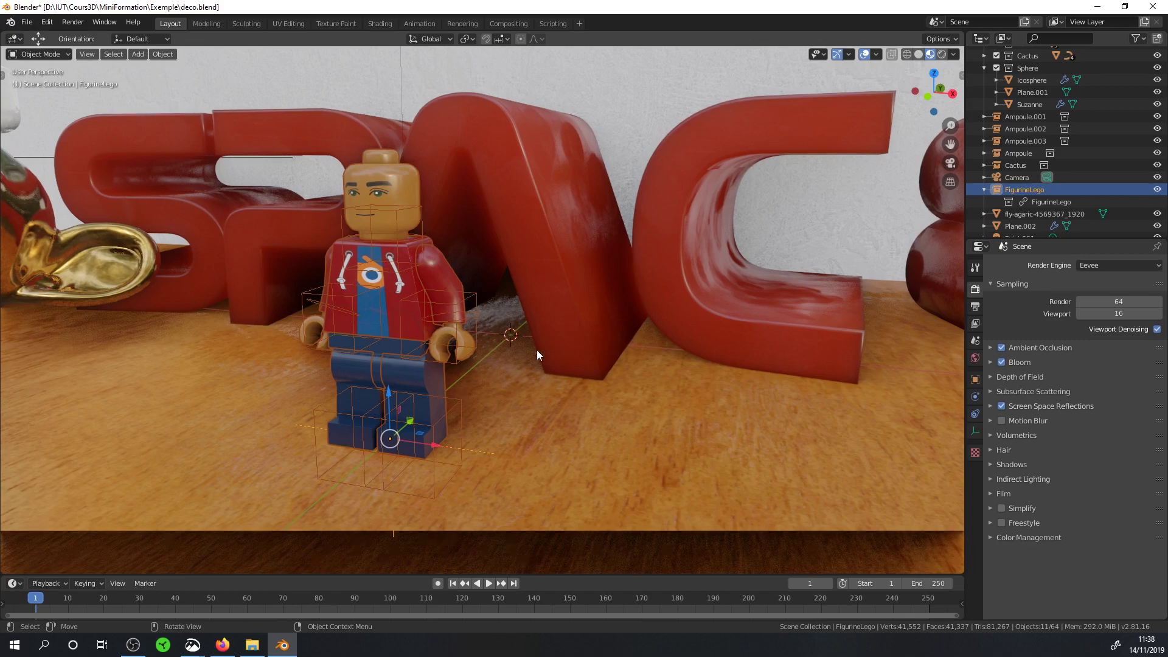
- Make a proxy of the ArmatureLego armature from the linked FigurineLego
click(156, 58)
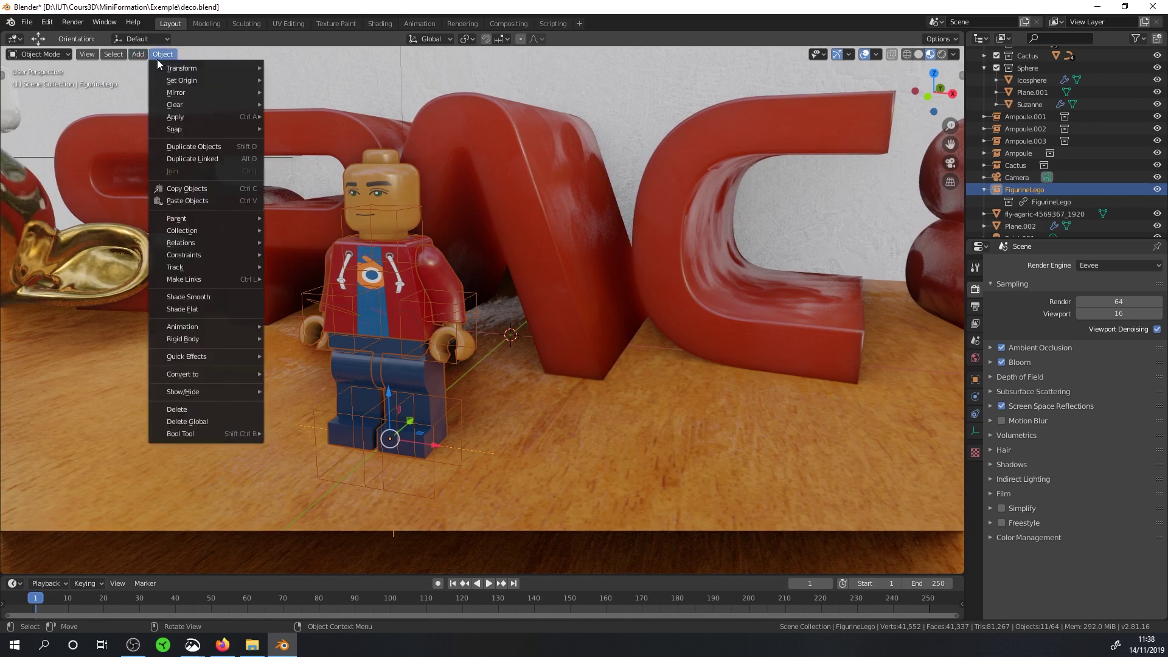
mouse_move(189, 246)
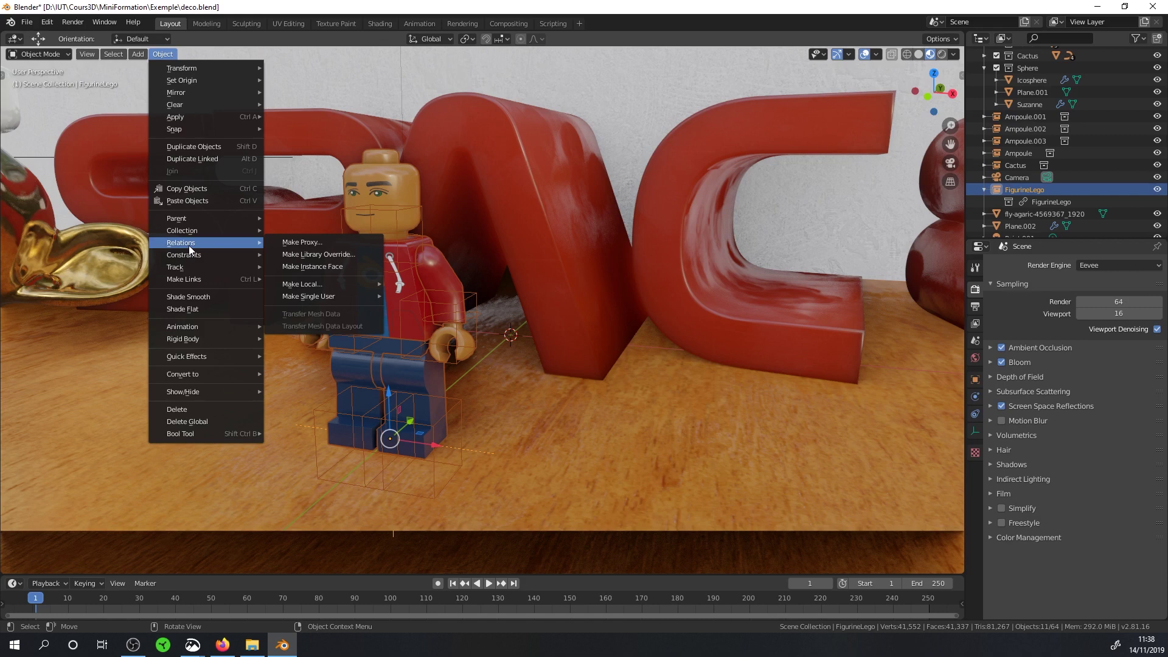
click(290, 243)
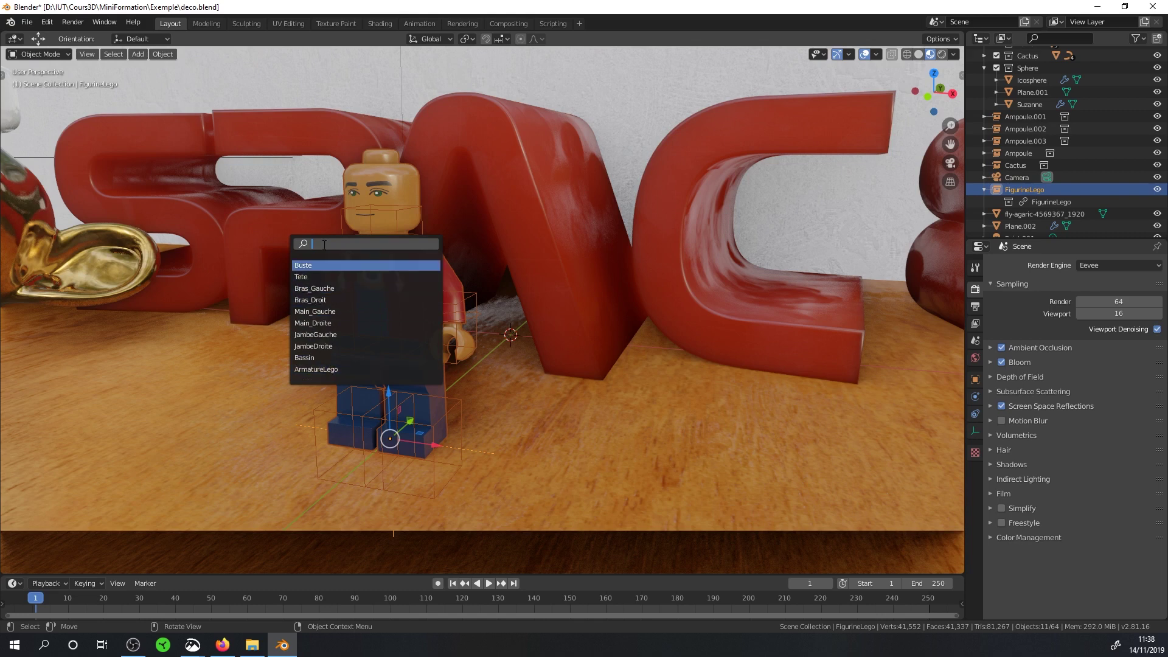
click(317, 369)
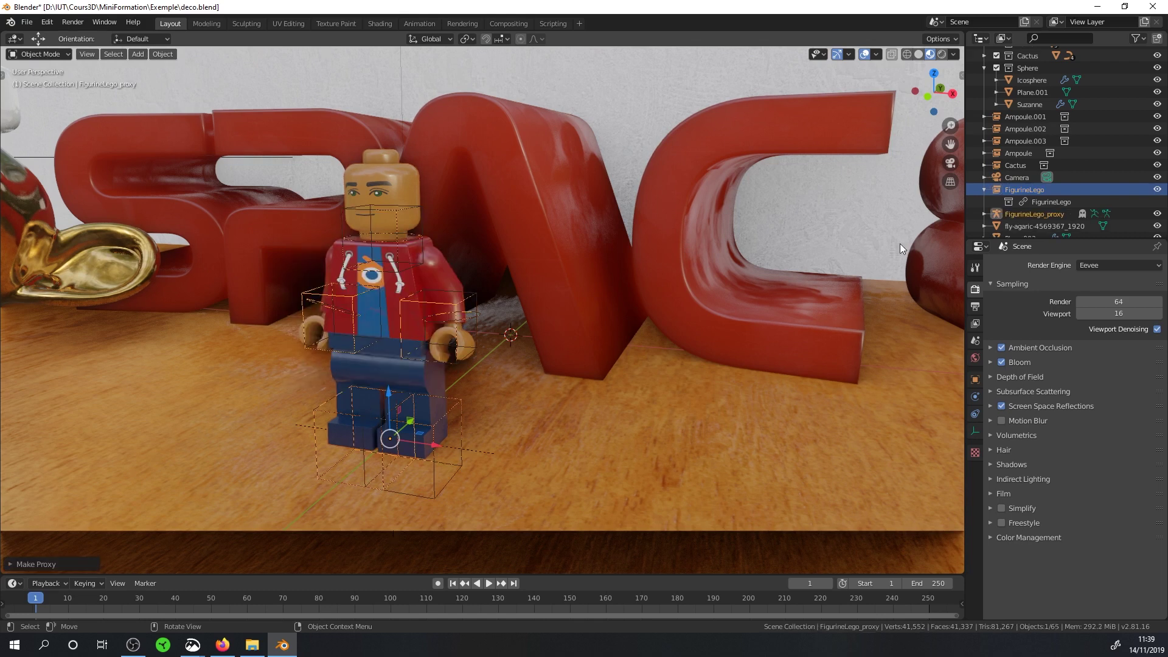
- Select FigurineLego_proxy and switch it to Pose Mode
click(1041, 216)
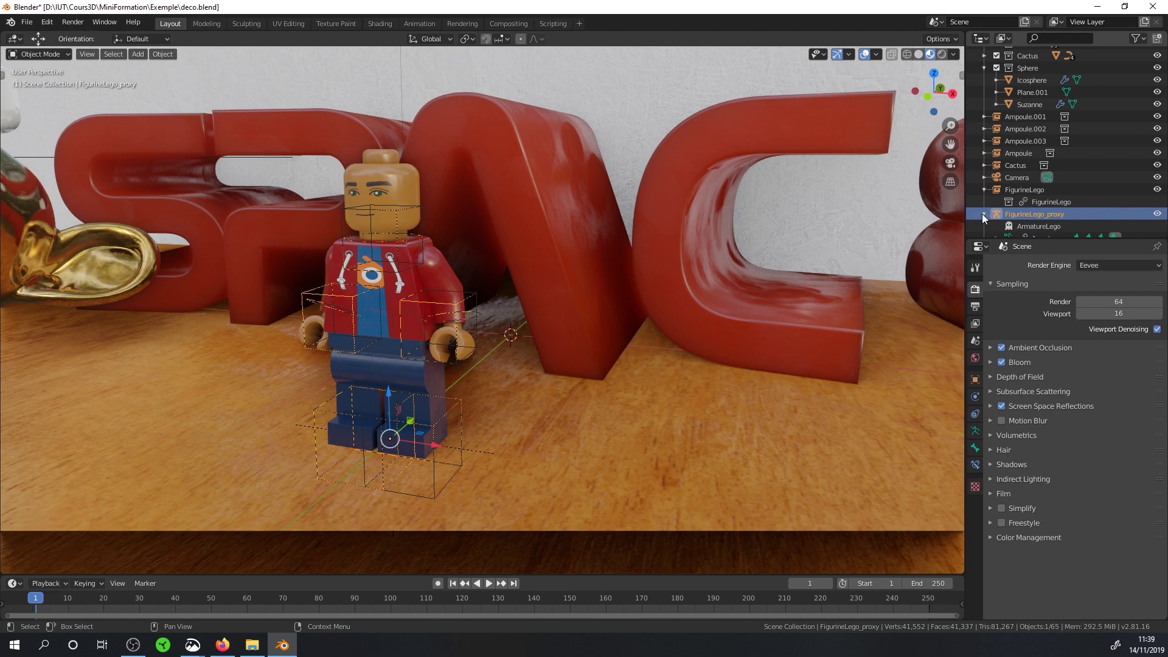
click(38, 54)
click(34, 96)
shift+middle_drag(404, 273, 418, 244)
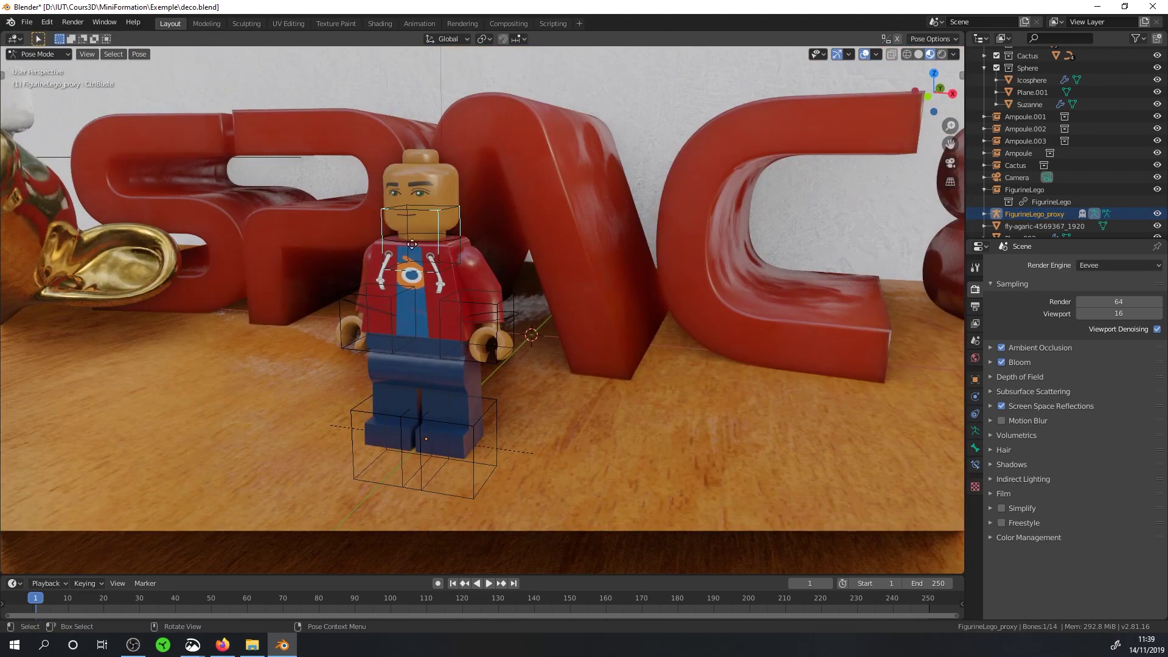
- Try posing the figure by moving the bust control, moving and rotating the left arm control, and undo these pose changes
key(g)
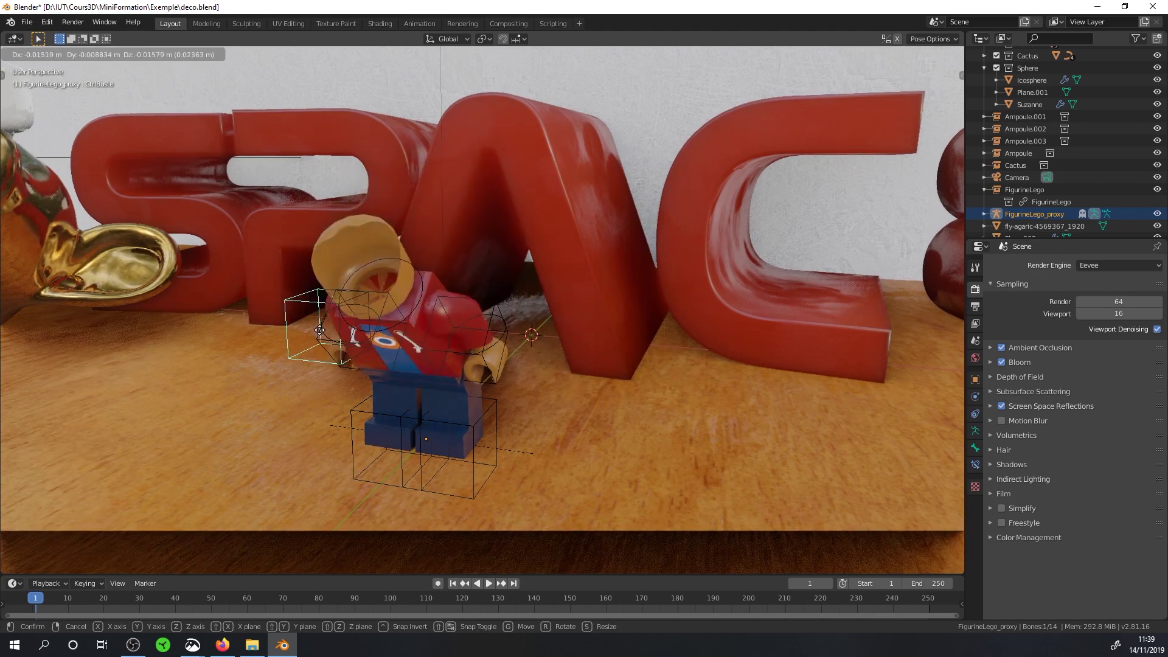
click(508, 215)
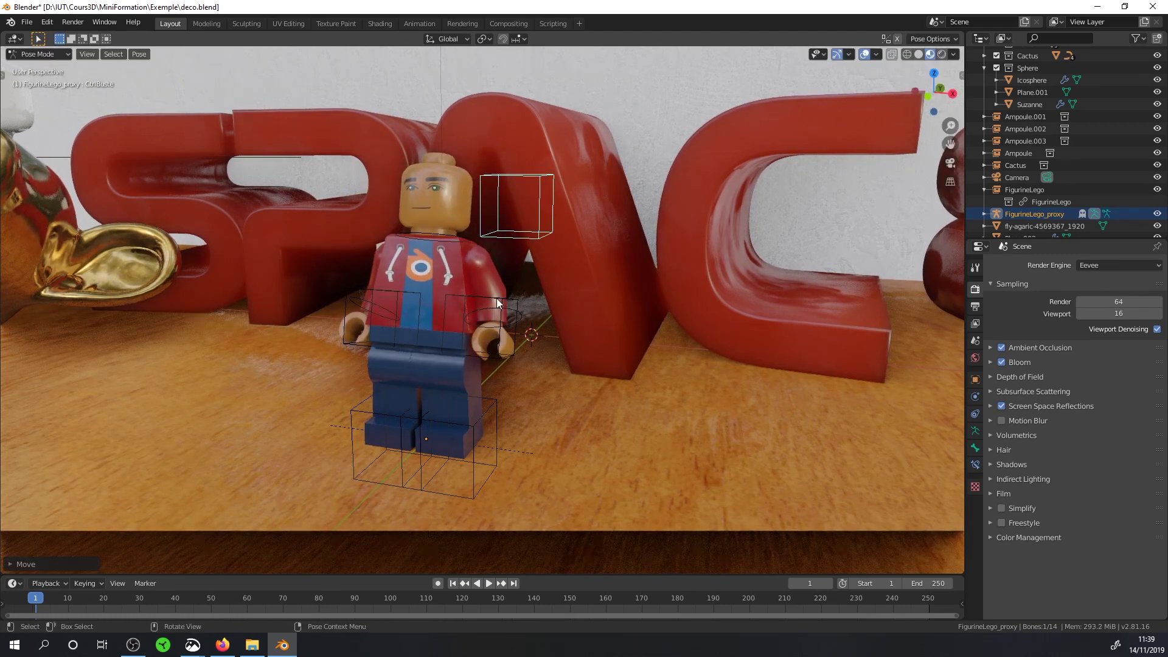
click(500, 302)
key(g)
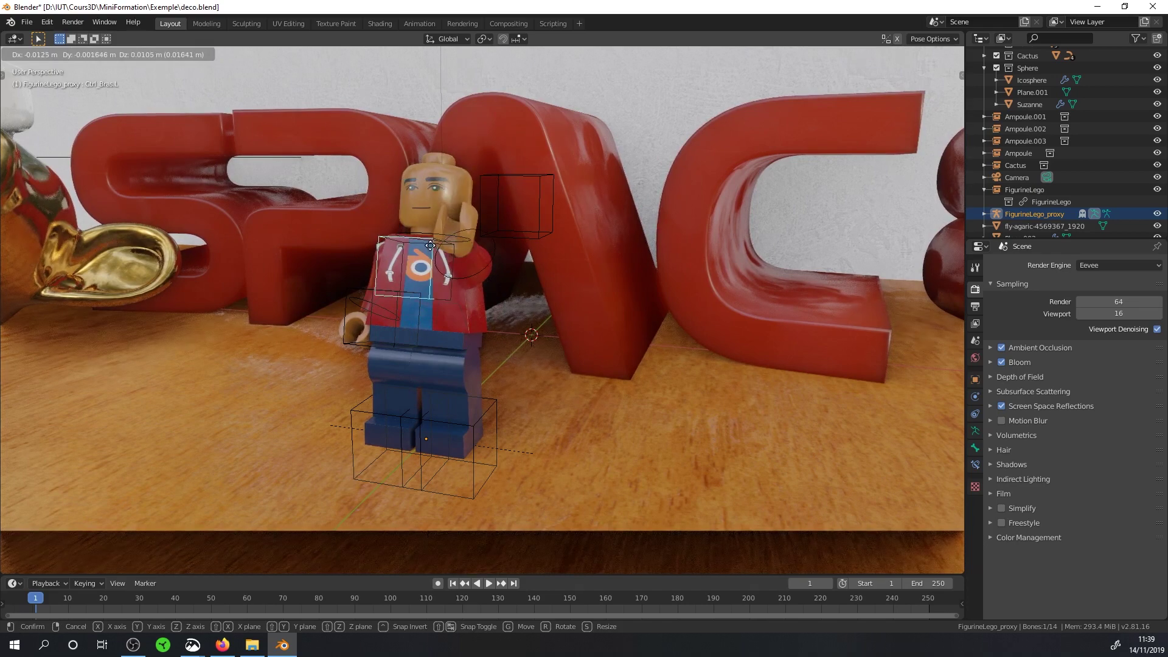
click(462, 274)
middle_drag(463, 273, 421, 289)
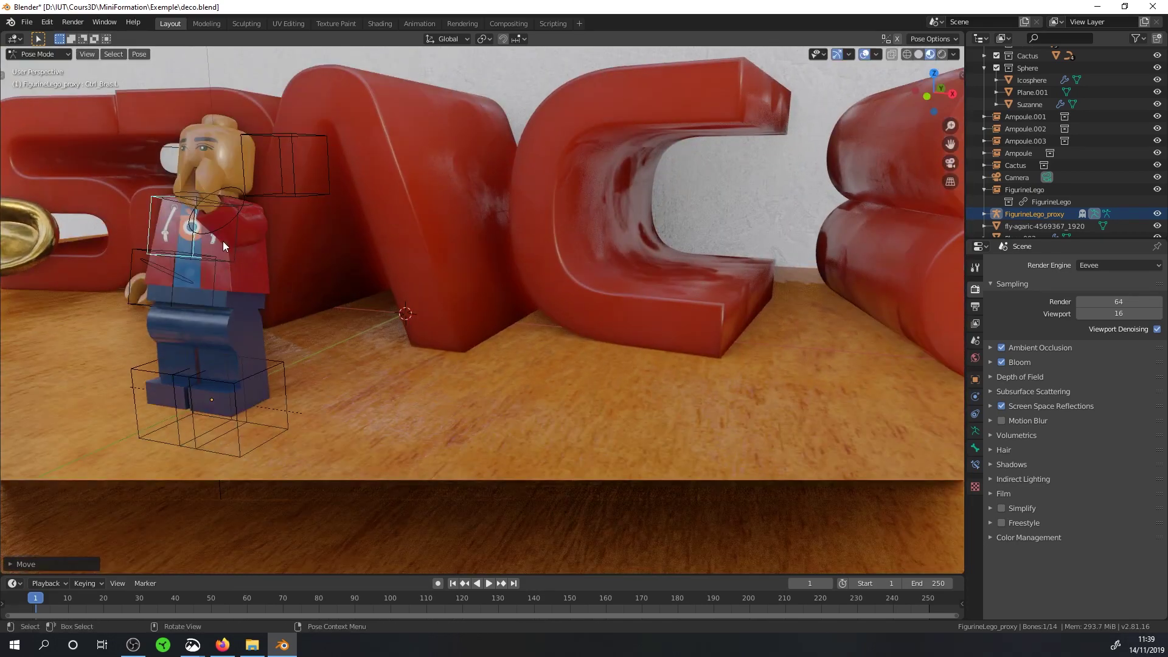
key(r)
click(248, 232)
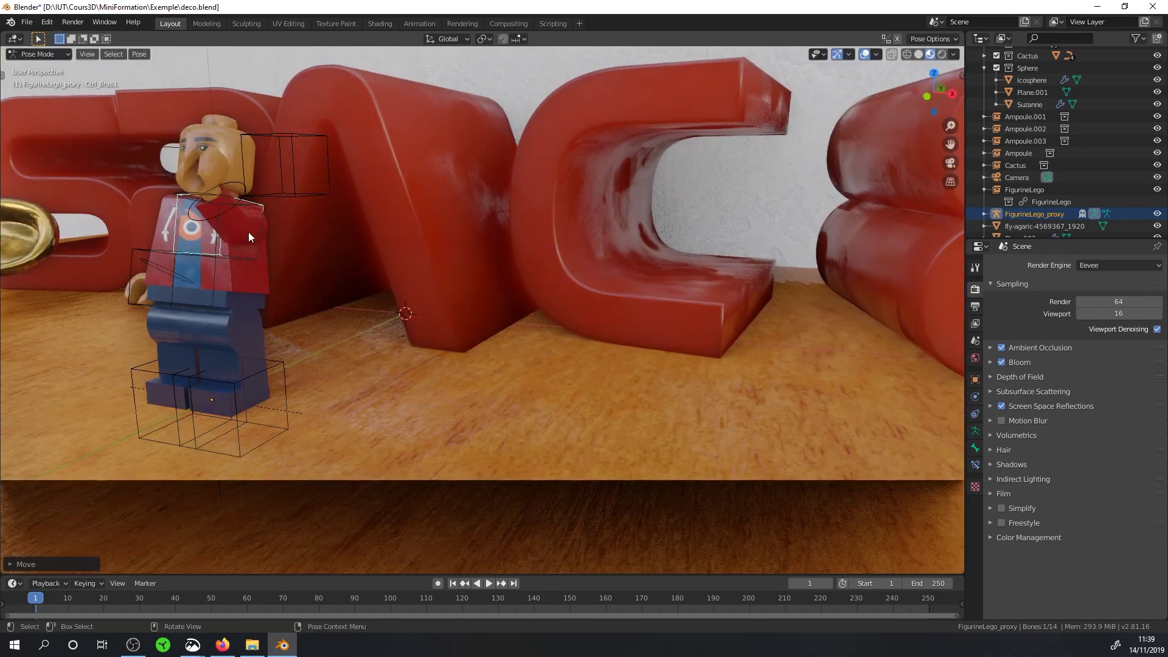
middle_drag(248, 232, 290, 255)
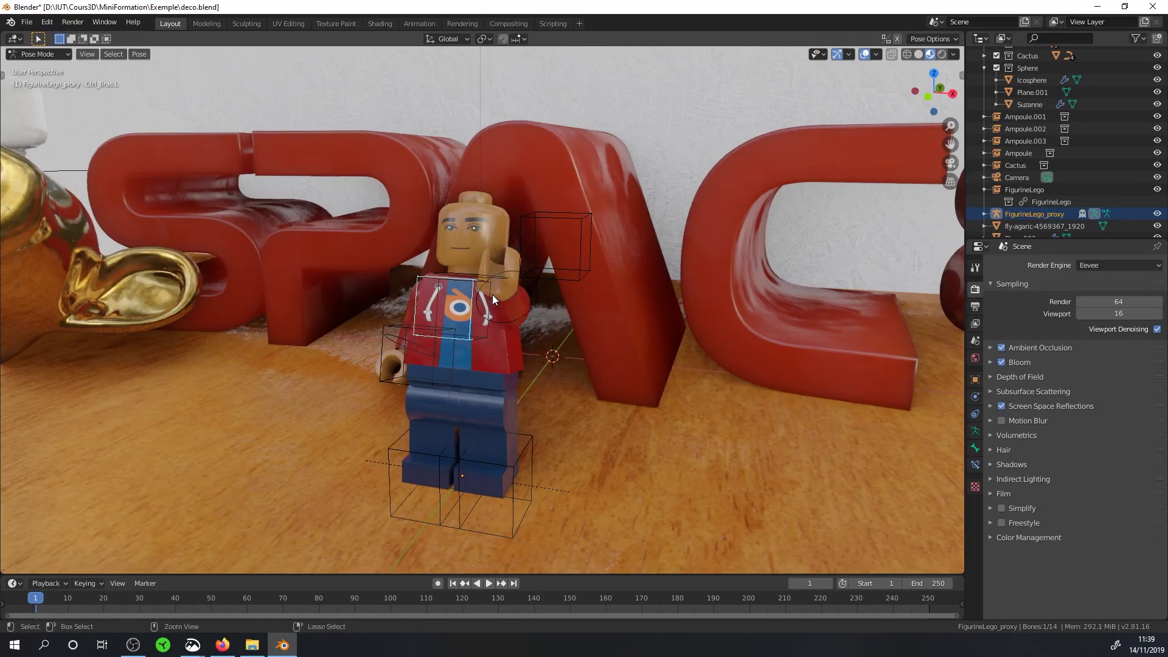
key(ctrl+z)
key(ctrl+z)
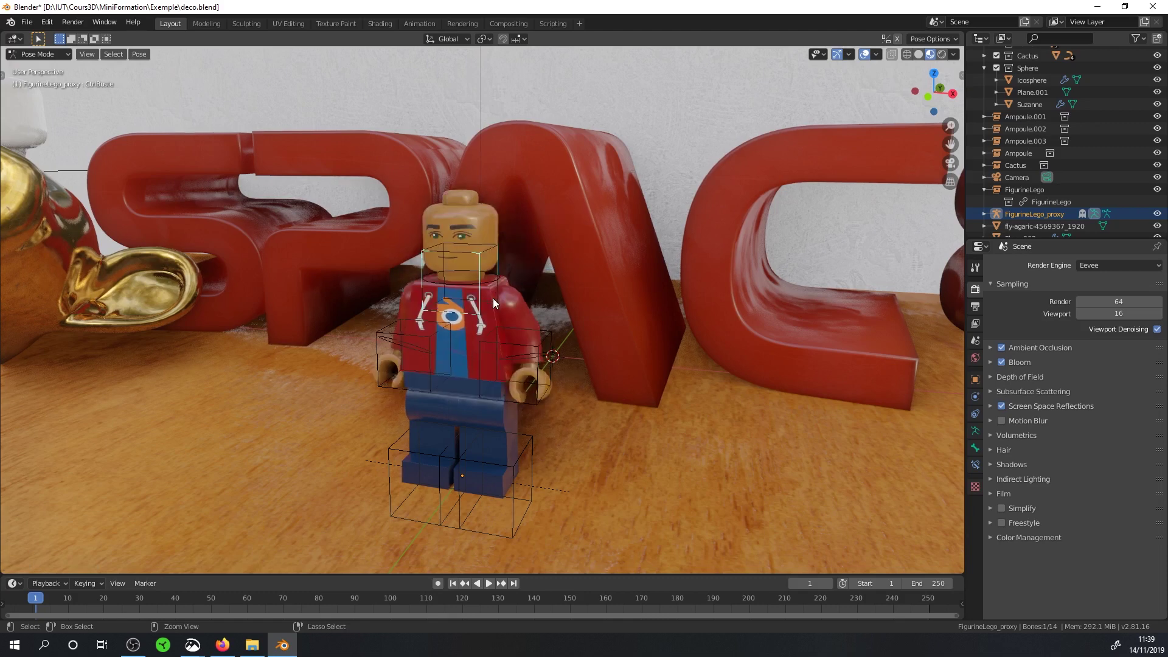
- Insert a rotation keyframe for the Tete head bone at frame 1
click(479, 284)
key(i)
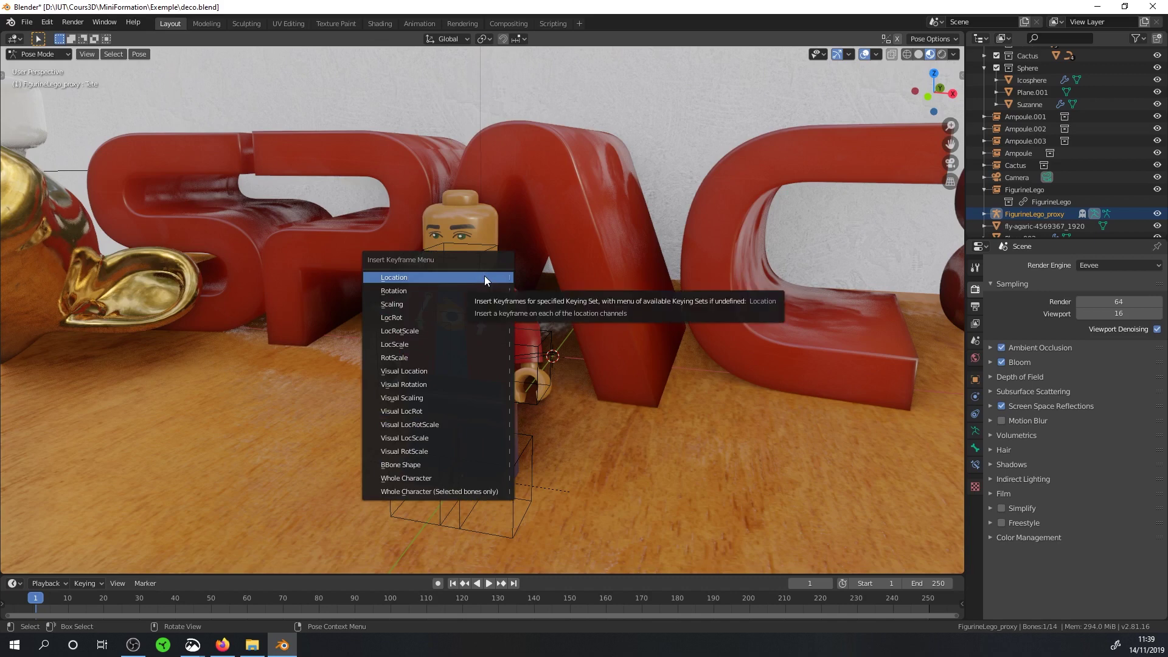
click(462, 284)
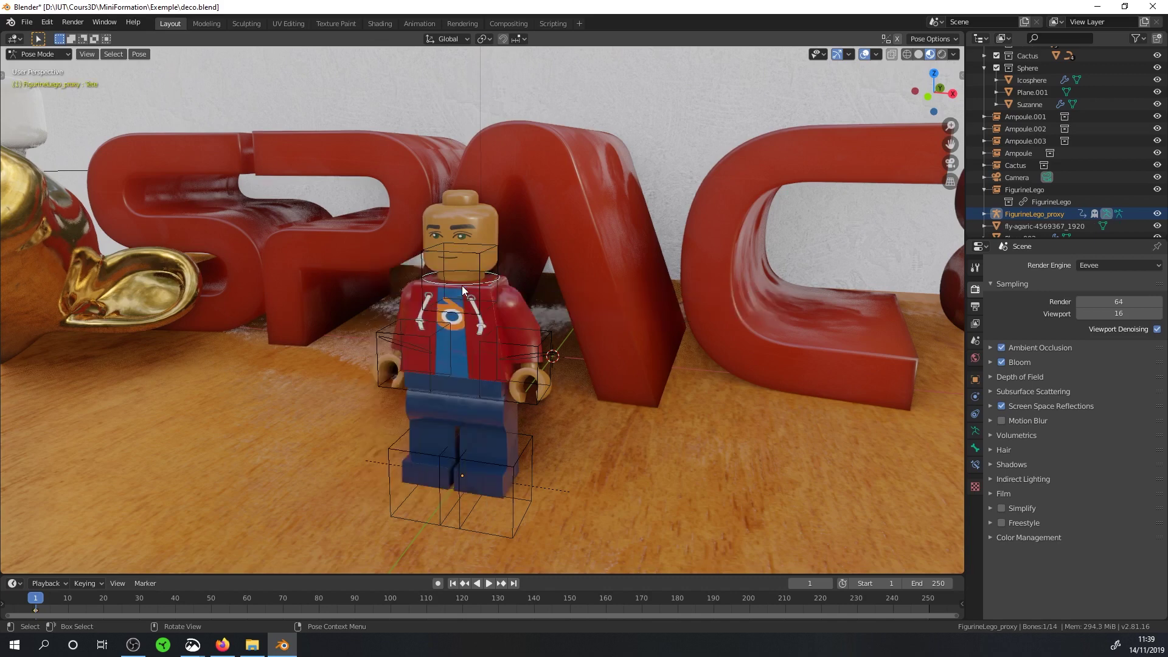
- At frame 30, rotate the Tete bone so the face turns toward the letter C, and insert a rotation keyframe
key(space)
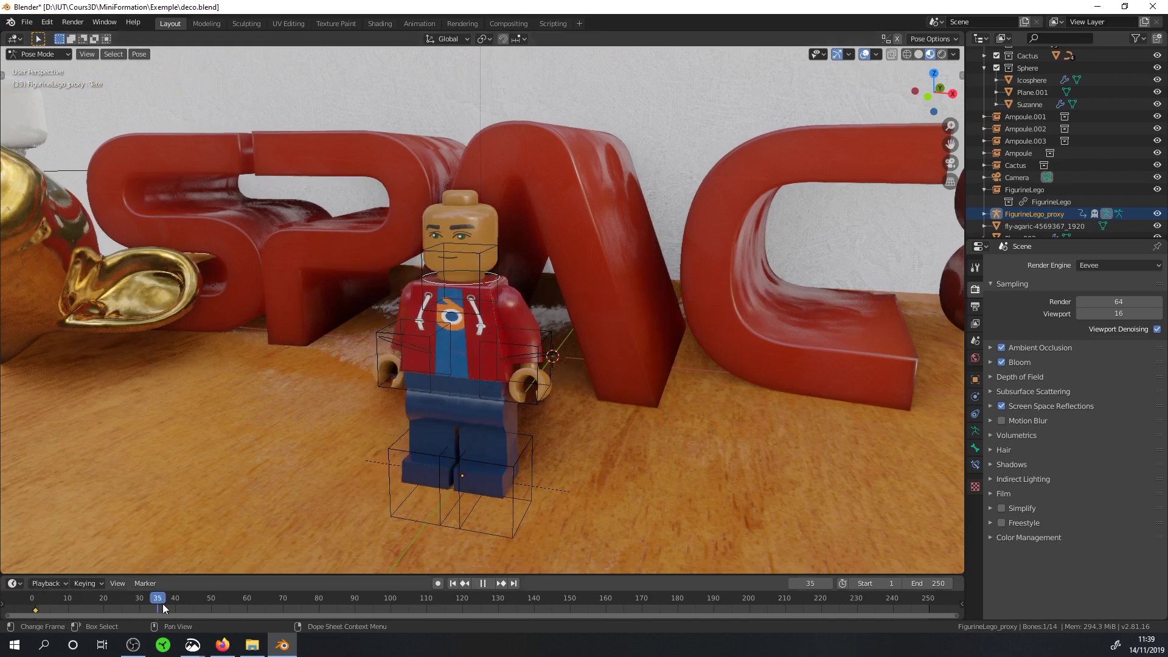
key(space)
drag(162, 603, 138, 603)
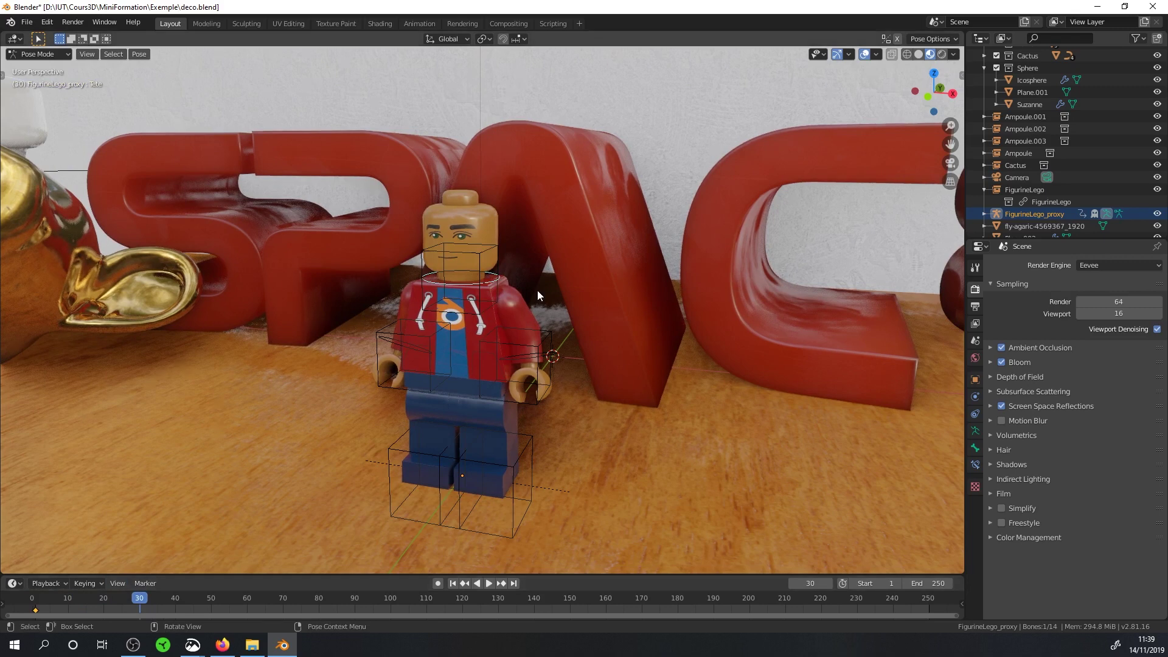
key(r)
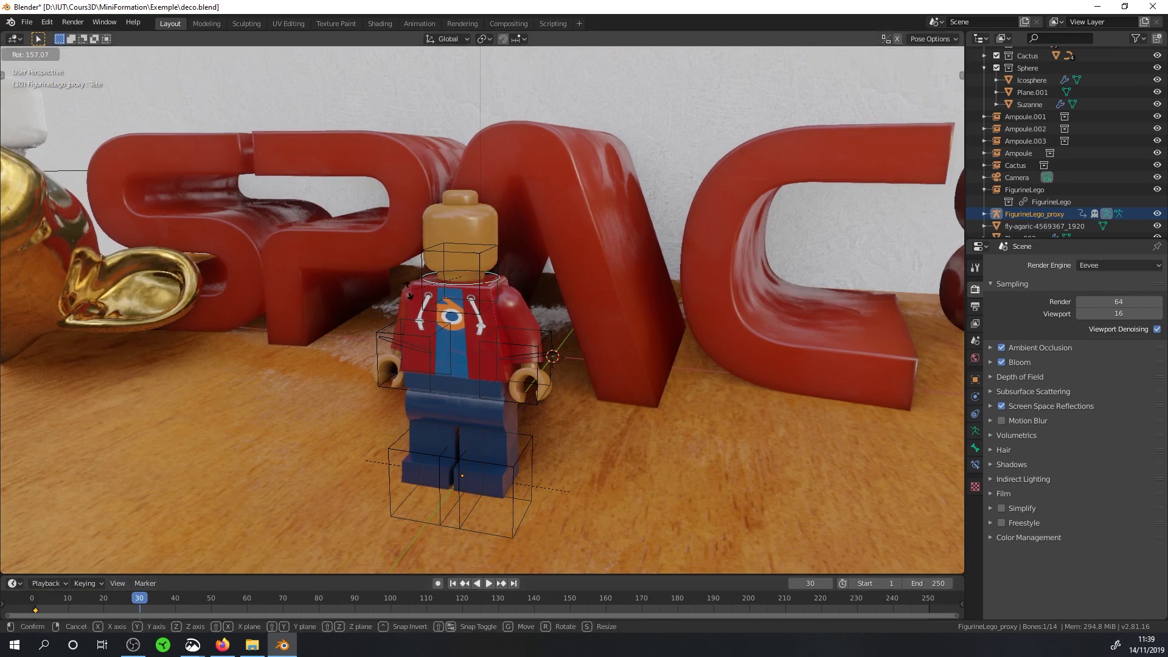
click(471, 272)
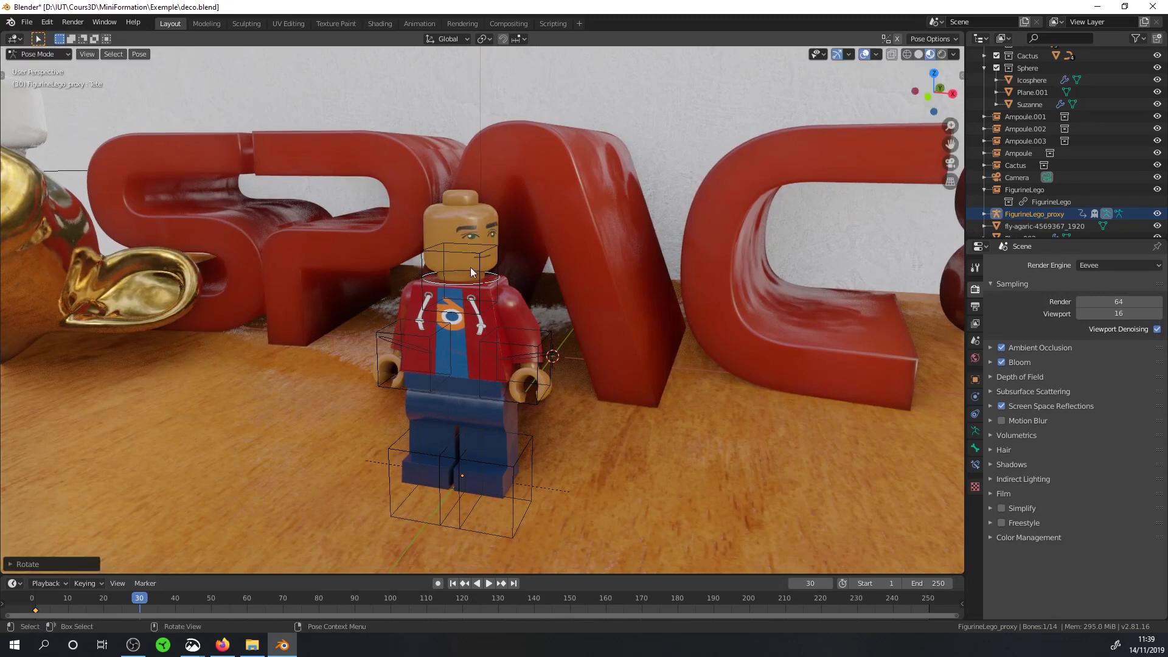
key(i)
click(523, 250)
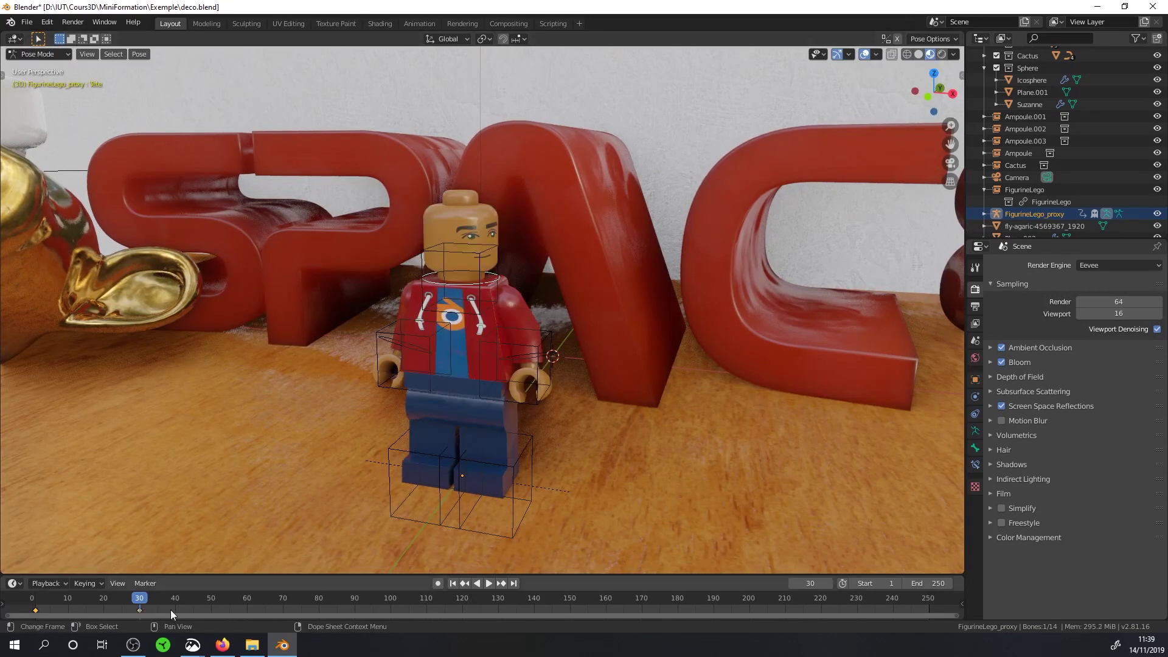
- Scrub back to frame 18 to preview the head turn and save deco.blend
drag(148, 598, 96, 602)
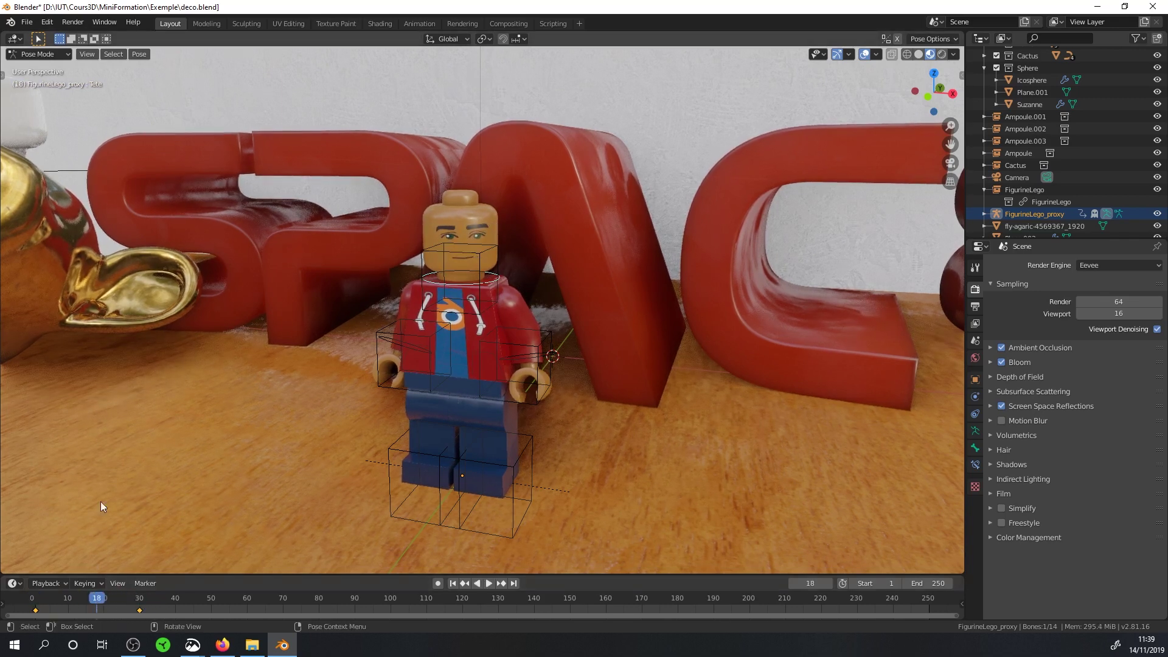
key(ctrl+s)
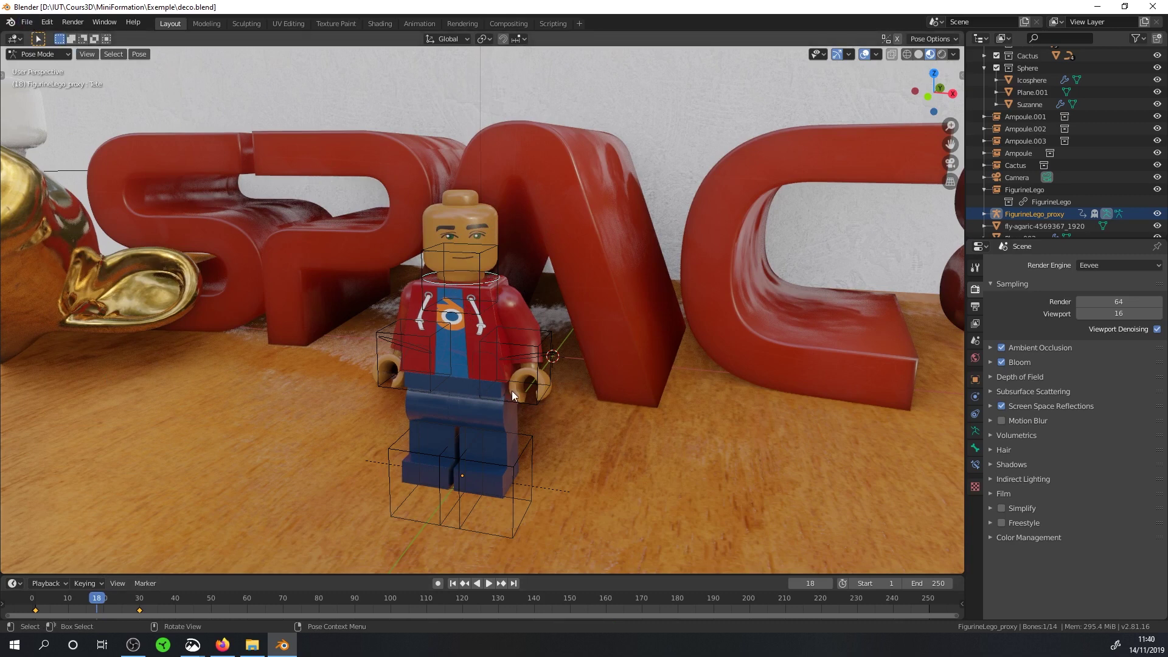
scroll(516, 382, down, 5)
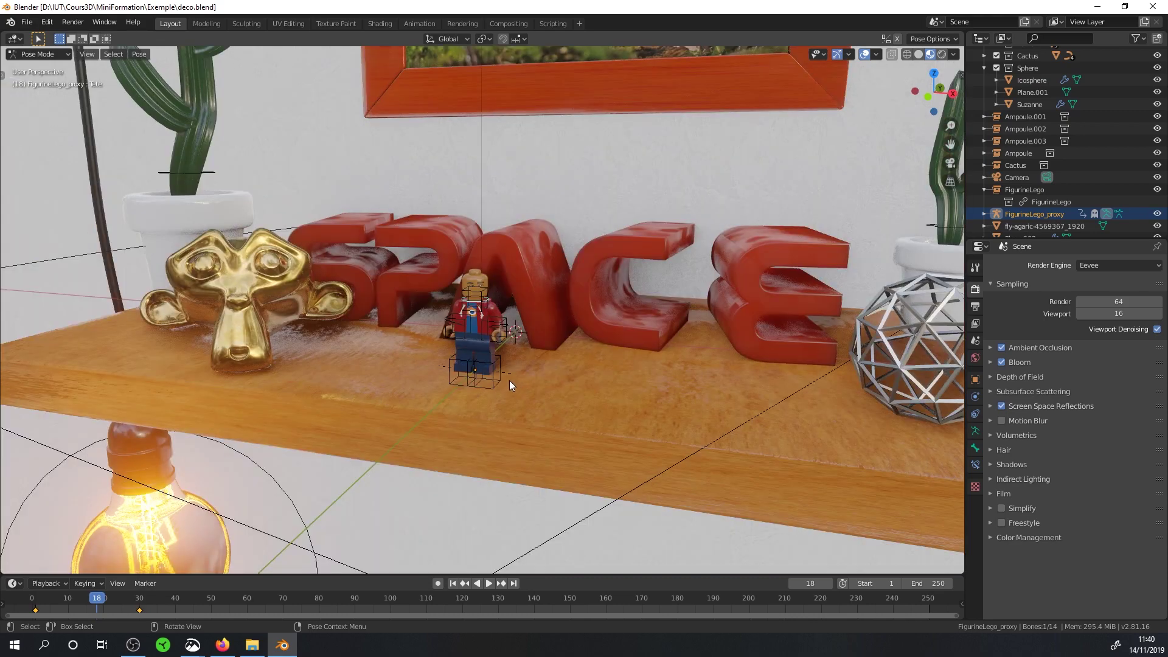
scroll(509, 381, up, 5)
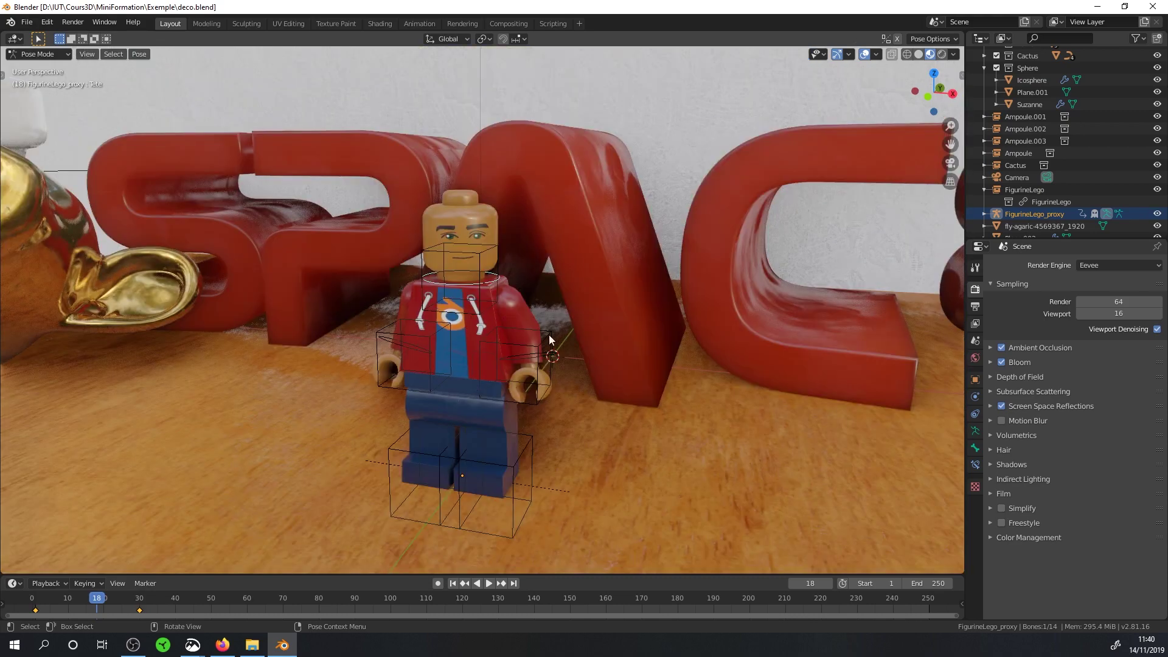